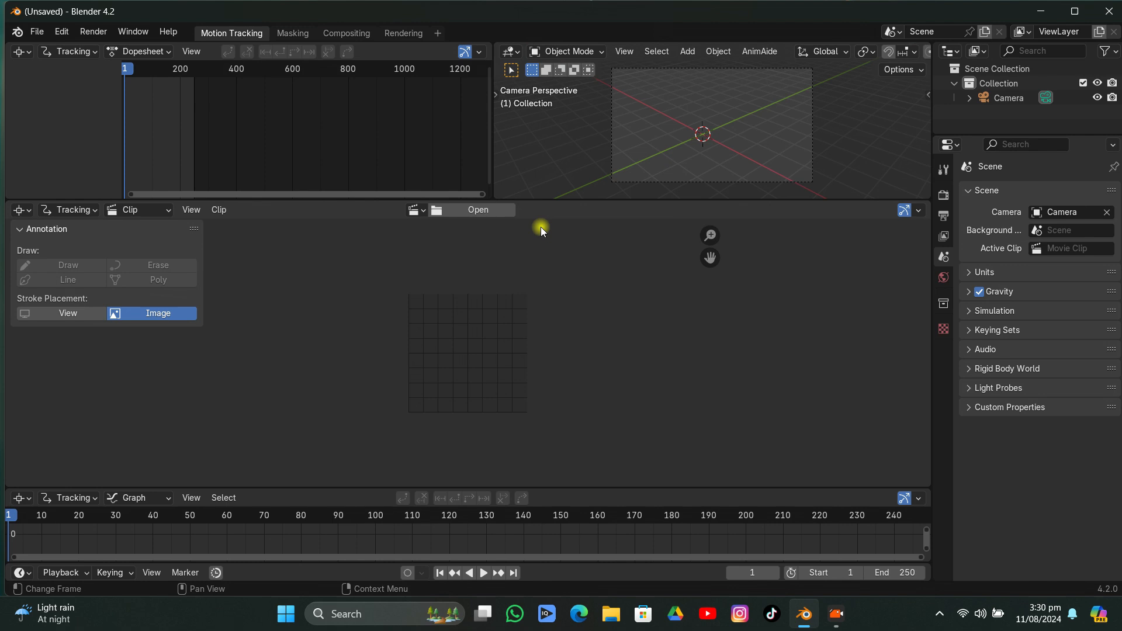
Load all PNG frames from the Videos folder path Apeaksoft Studio\tutorial\42\shor 2\png as the movie clip
left_click(474, 209)
left_click(181, 333)
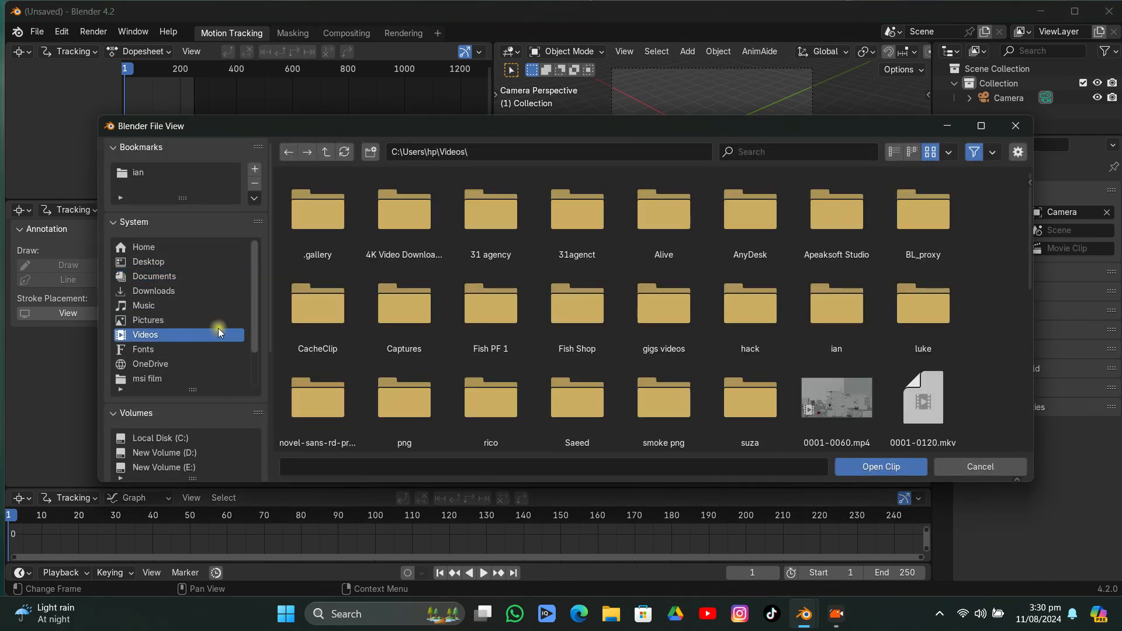
left_click(811, 237)
double_click(811, 237)
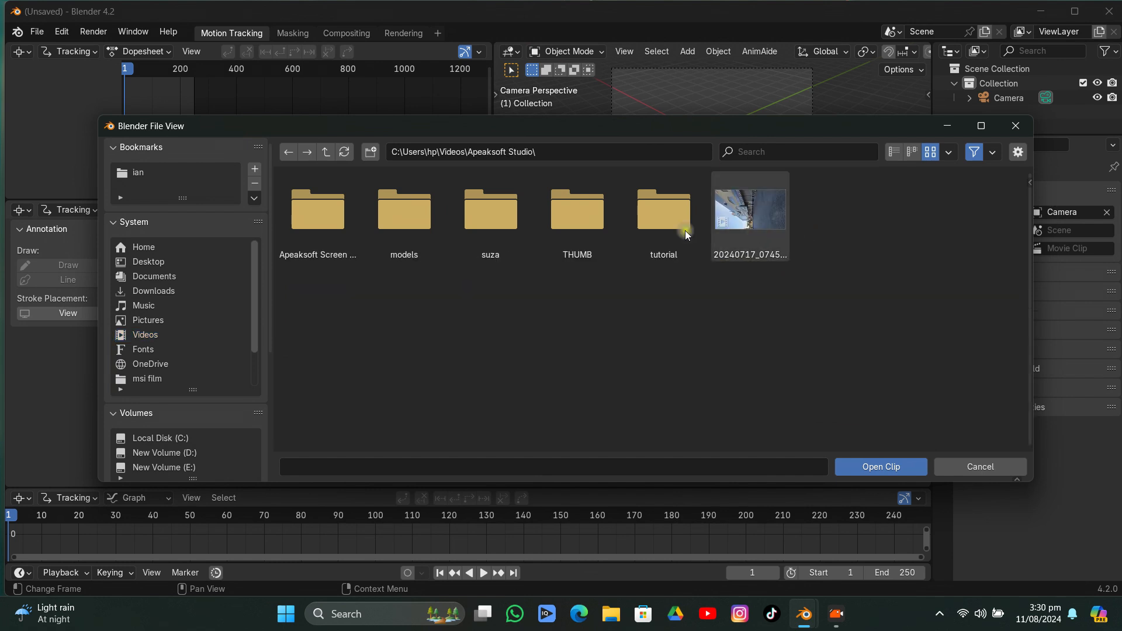
double_click(624, 218)
left_click_drag(1023, 213, 936, 341)
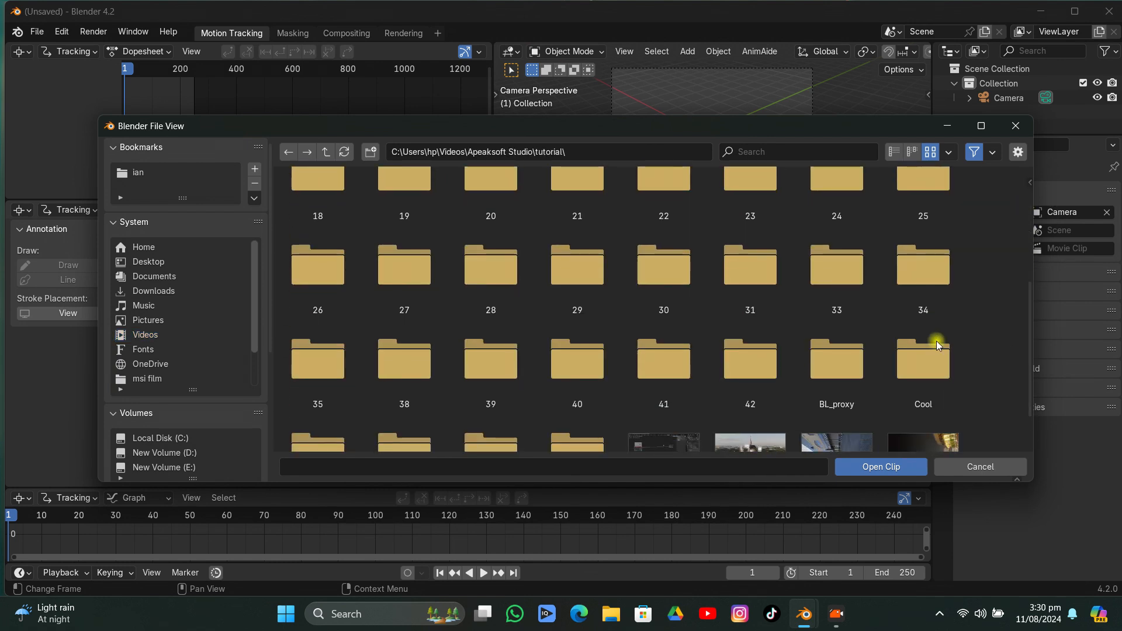
left_click(743, 359)
double_click(743, 359)
double_click(499, 226)
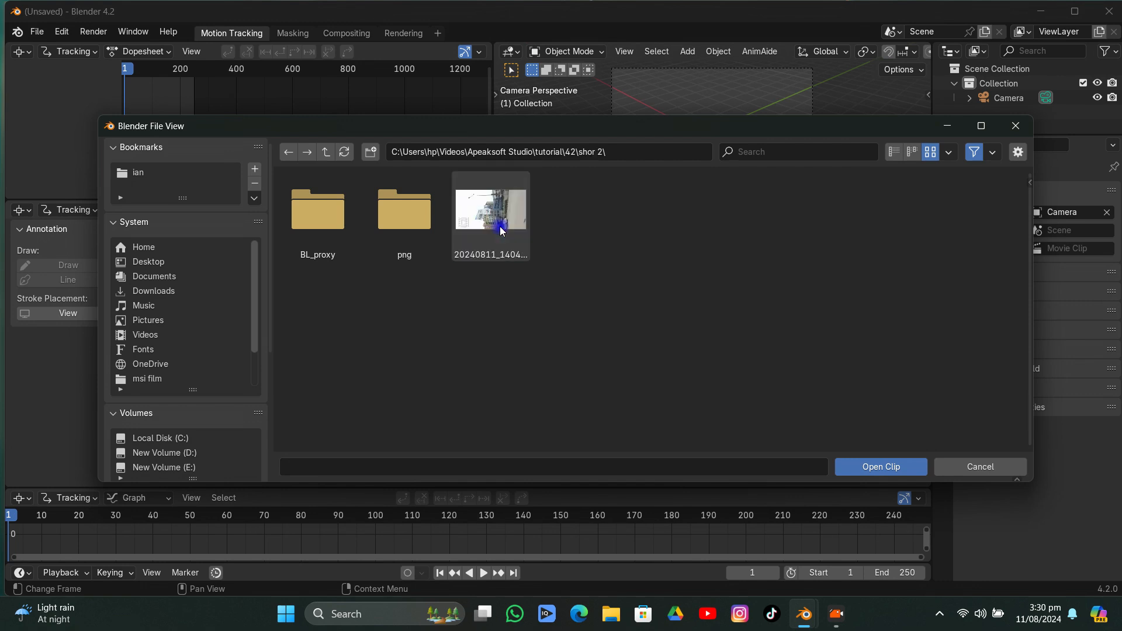
double_click(424, 214)
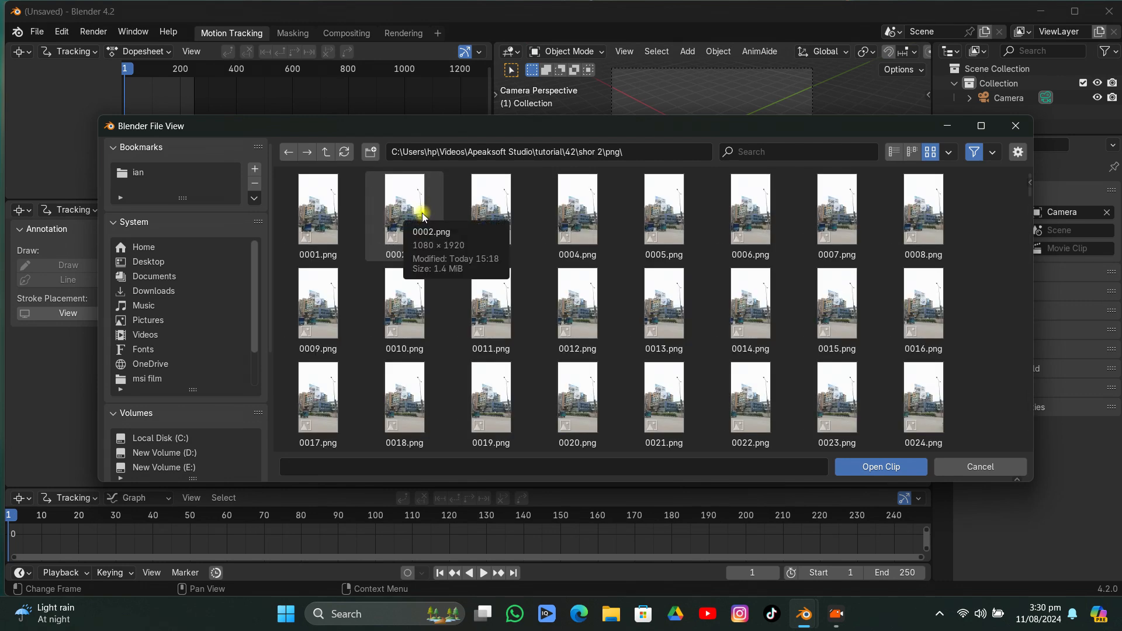
key("a")
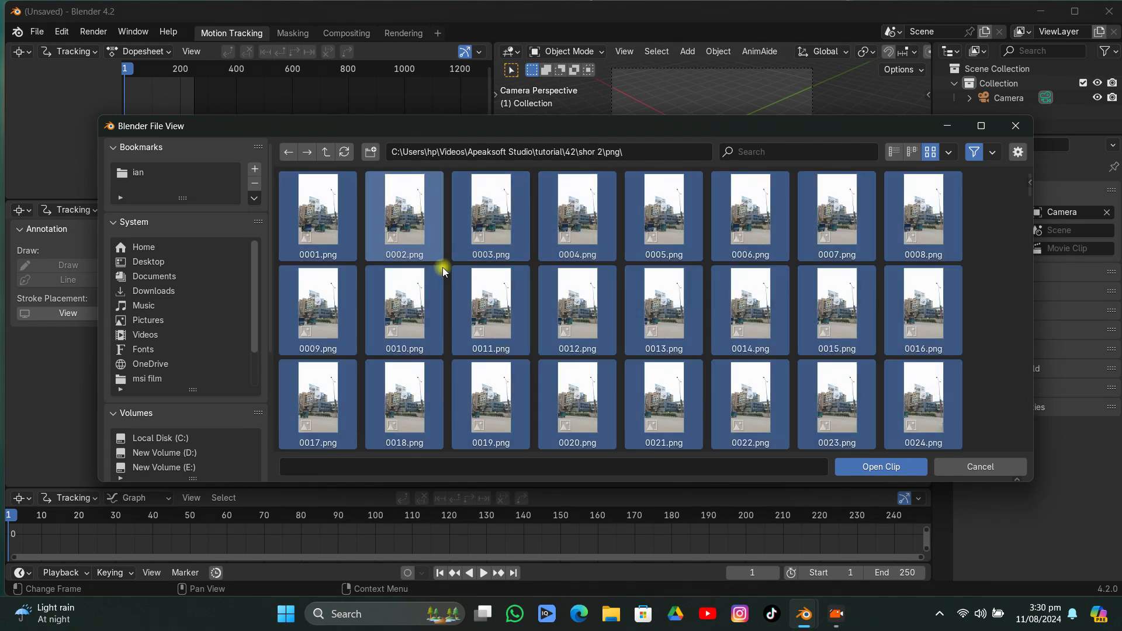
left_click(875, 466)
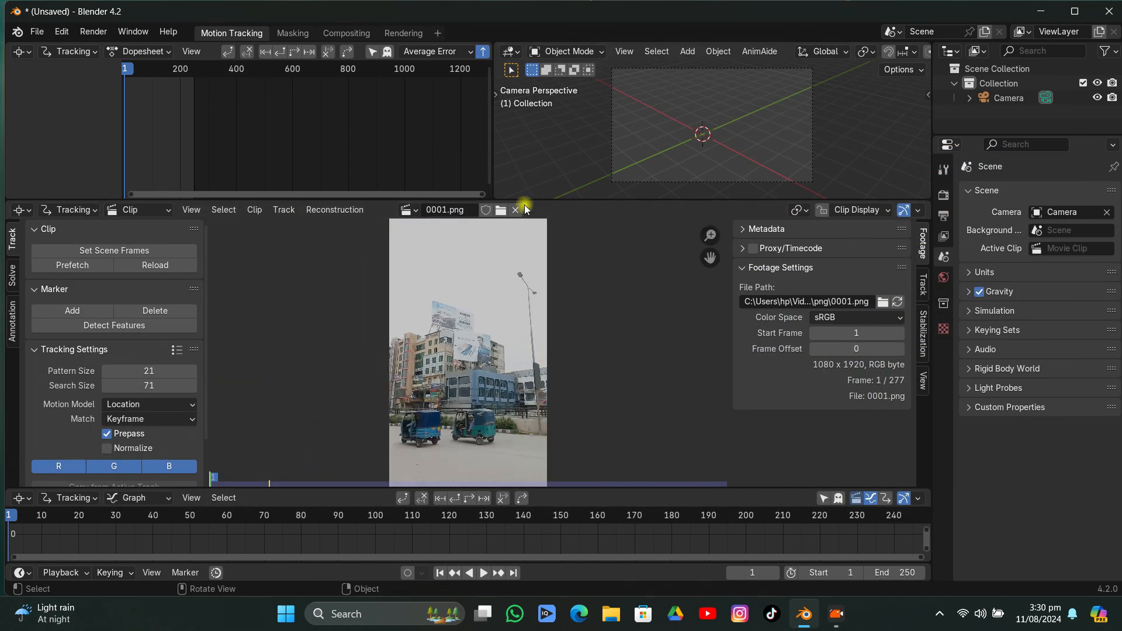
Set the render color management's view transform to Standard
left_click(943, 196)
scroll(1045, 395, "down", 2)
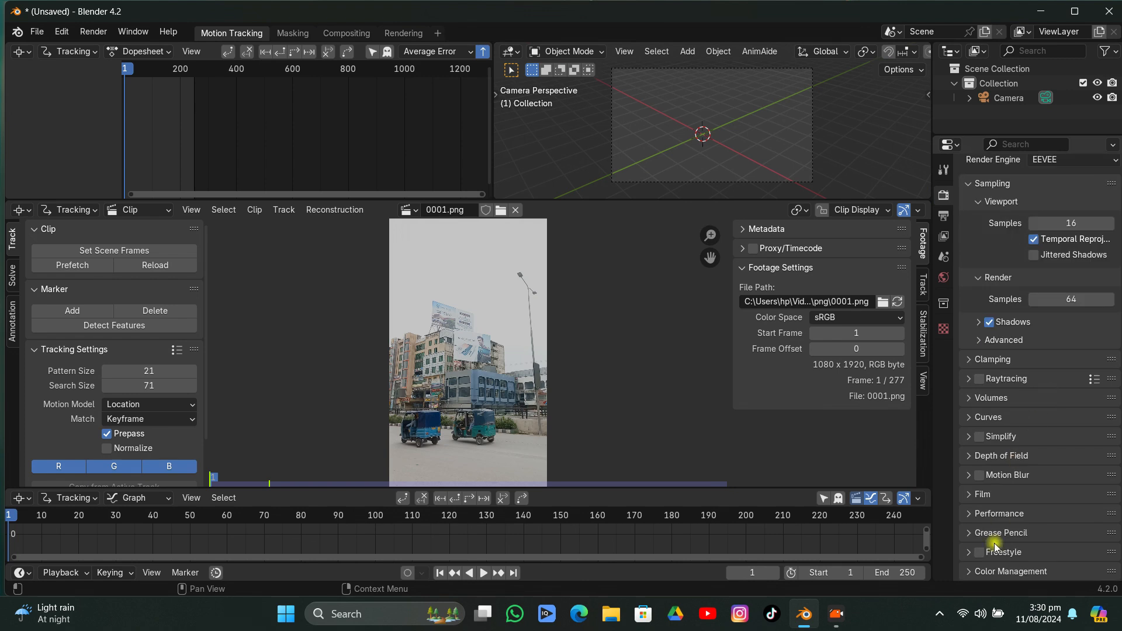
left_click(1017, 572)
scroll(1015, 570, "down", 5)
left_click(1042, 461)
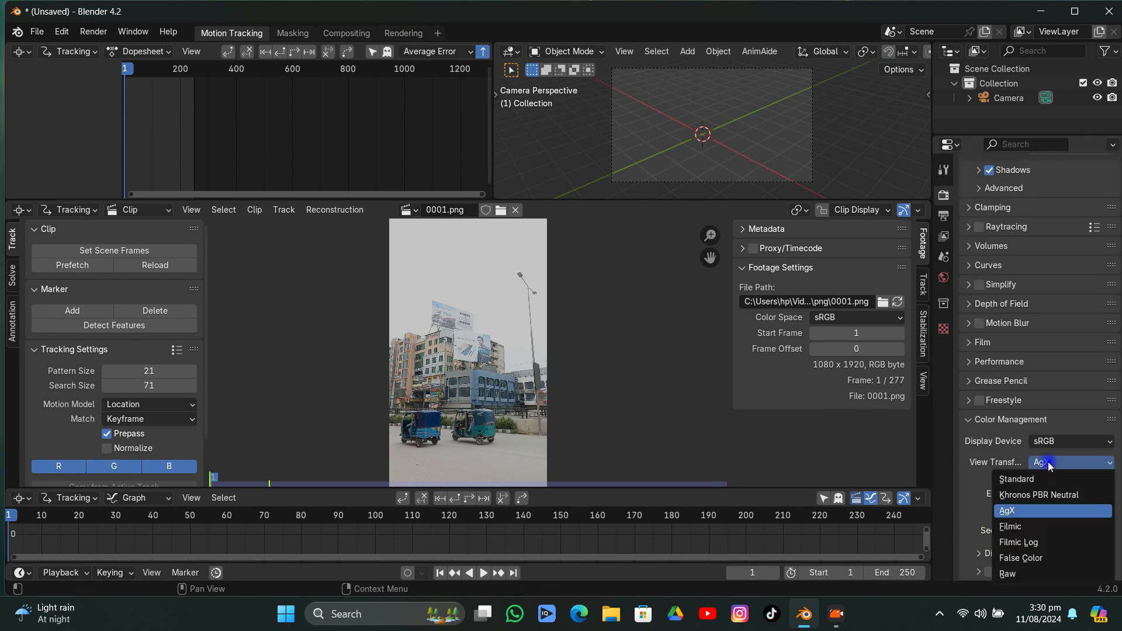
left_click(1040, 488)
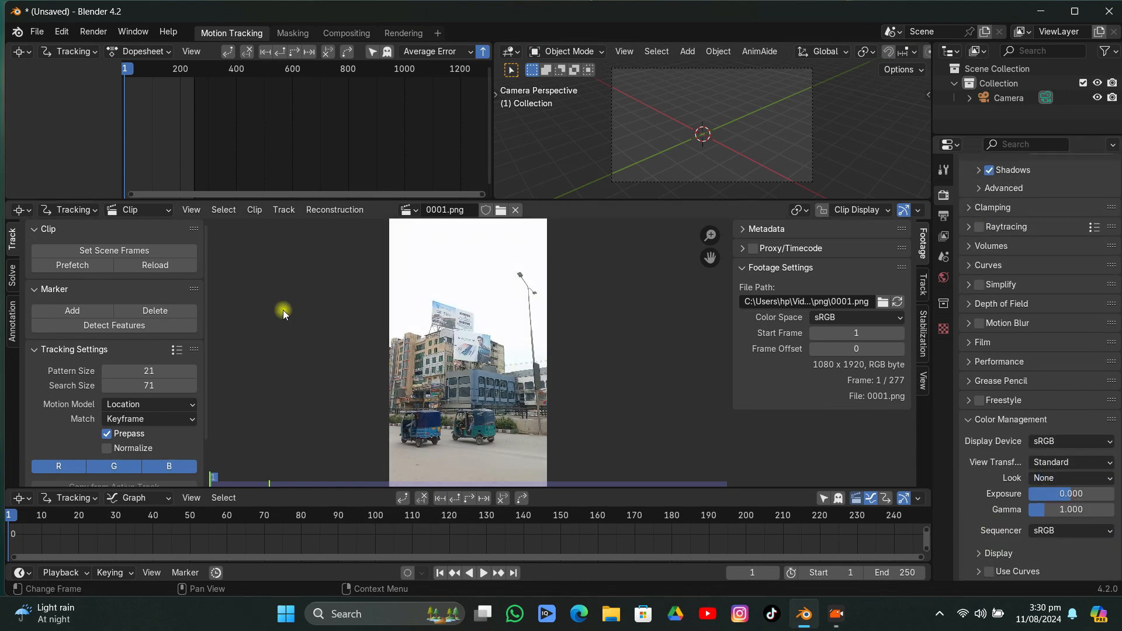
Match the scene frames to the clip, shorten the end frame to 200, and prefetch the footage
left_click(89, 251)
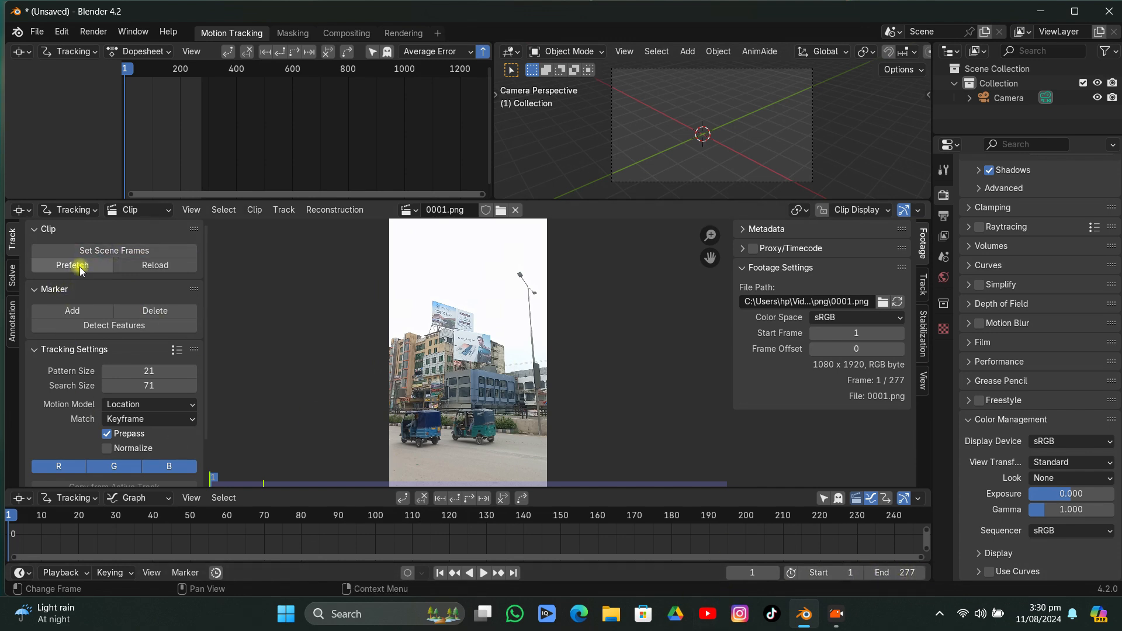
left_click(894, 573)
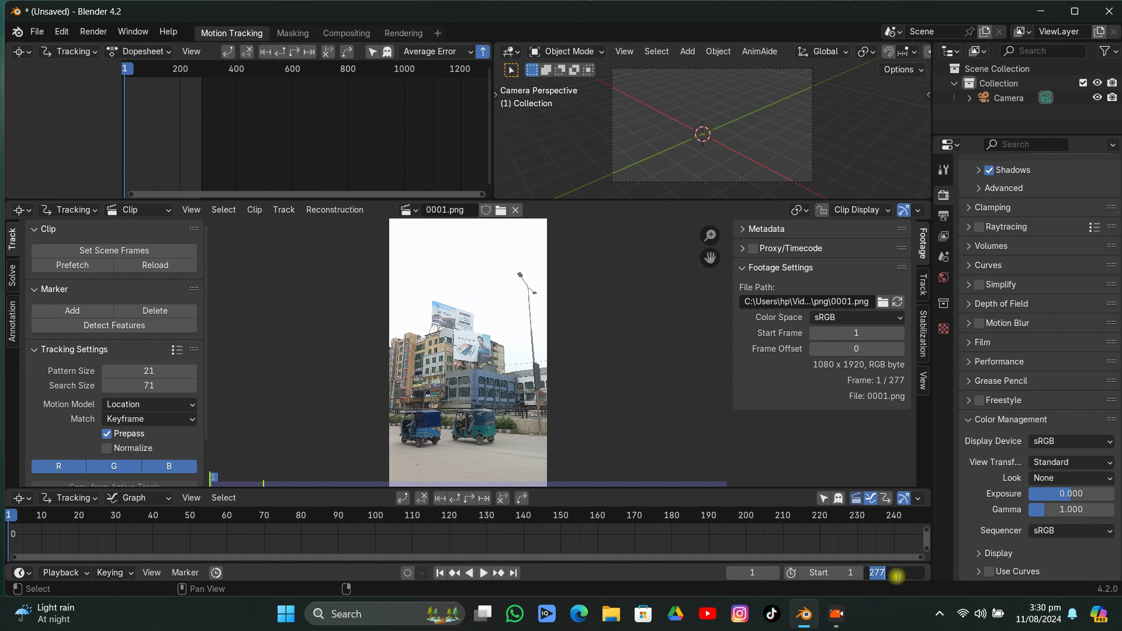
type("200")
key("Return")
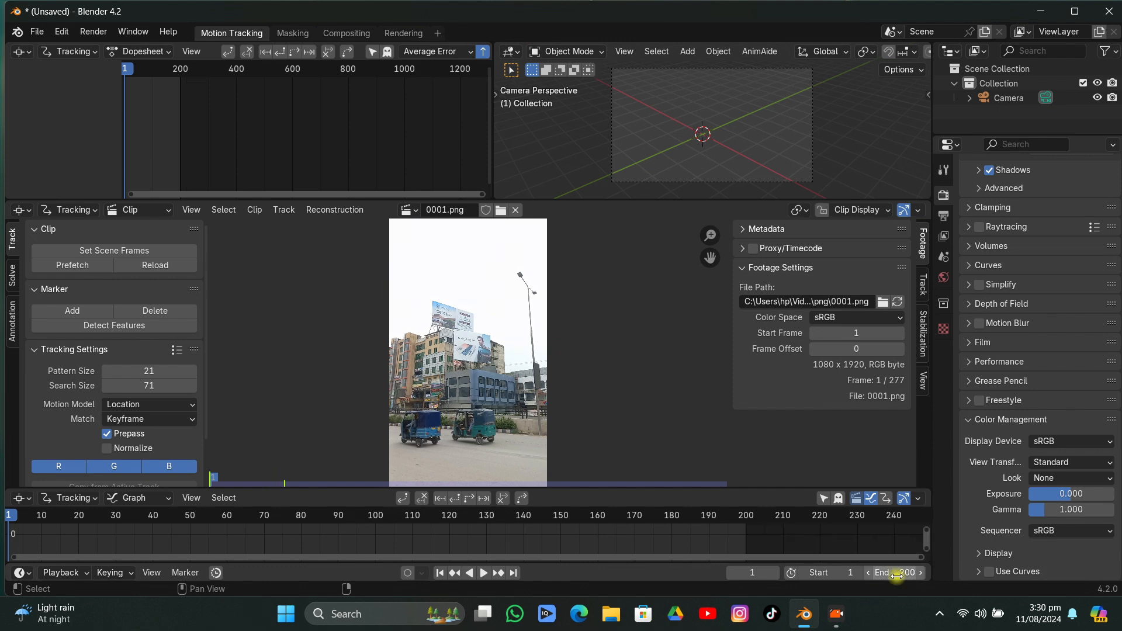
left_click(58, 270)
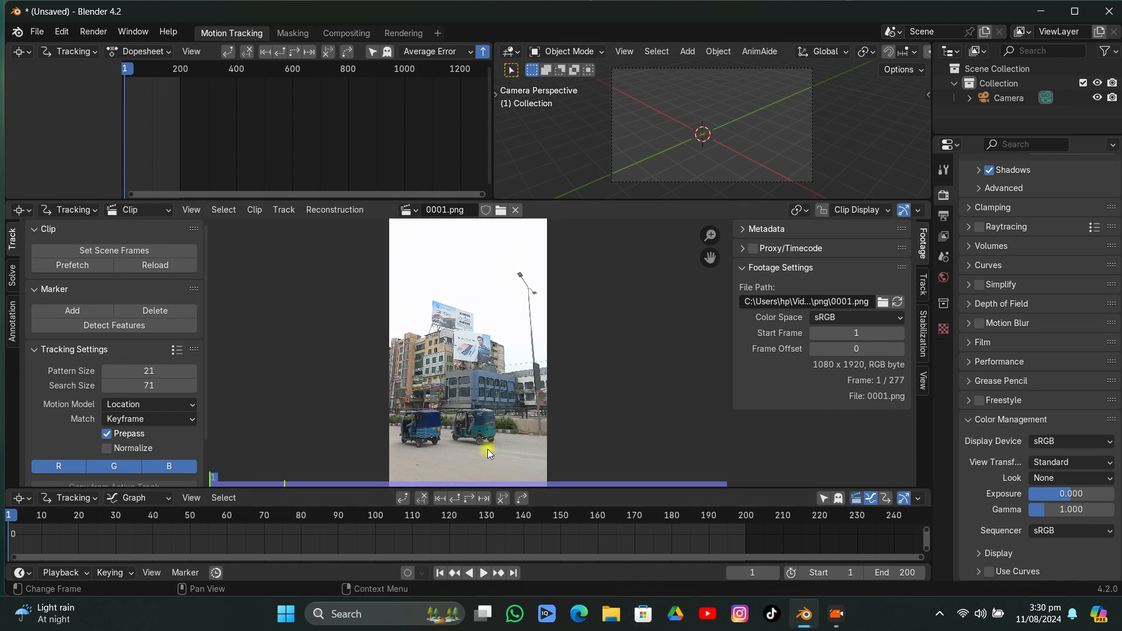
Draw a freehand annotation loop around the road strip with the two moving rickshaws, spanning the full clip width
scroll(469, 377, "down", 2)
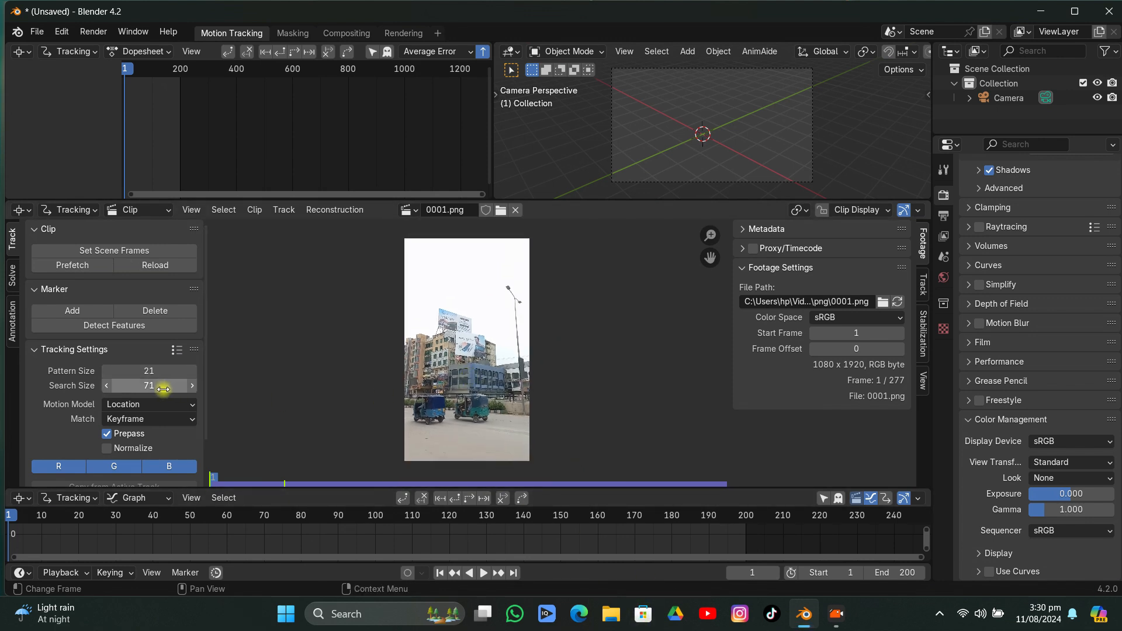
left_click(13, 315)
left_click(80, 268)
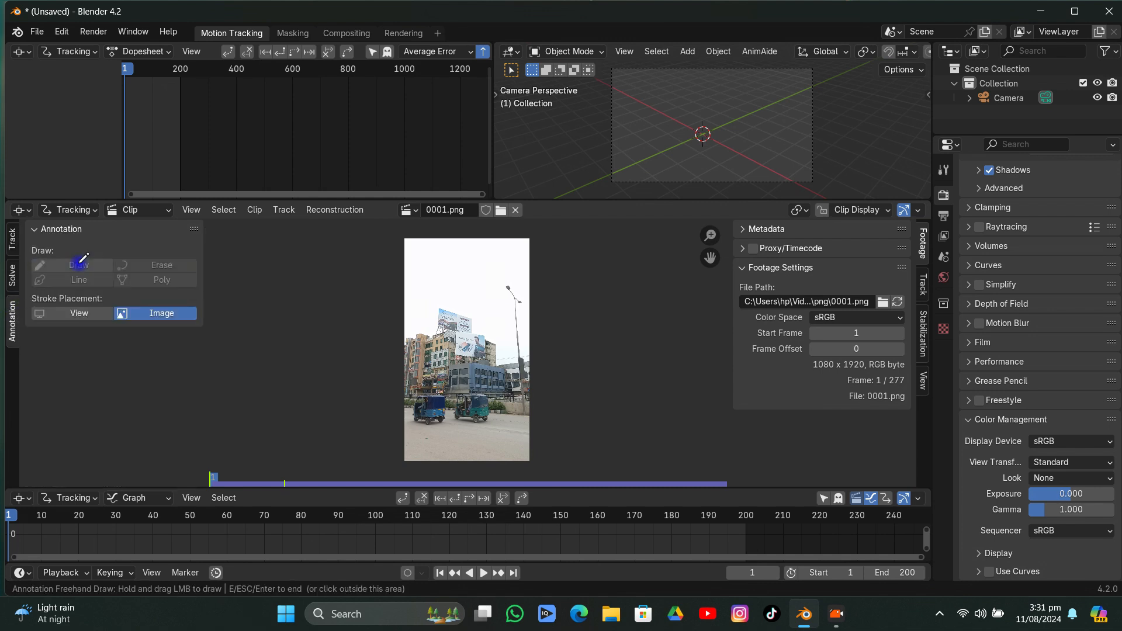
left_click(400, 391)
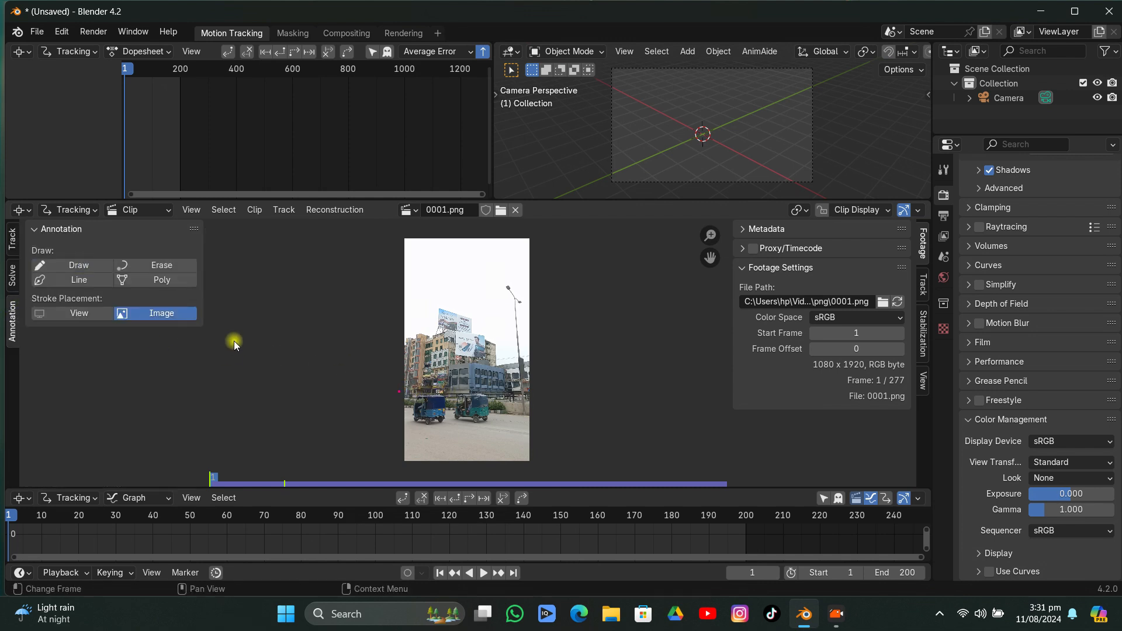
left_click(103, 267)
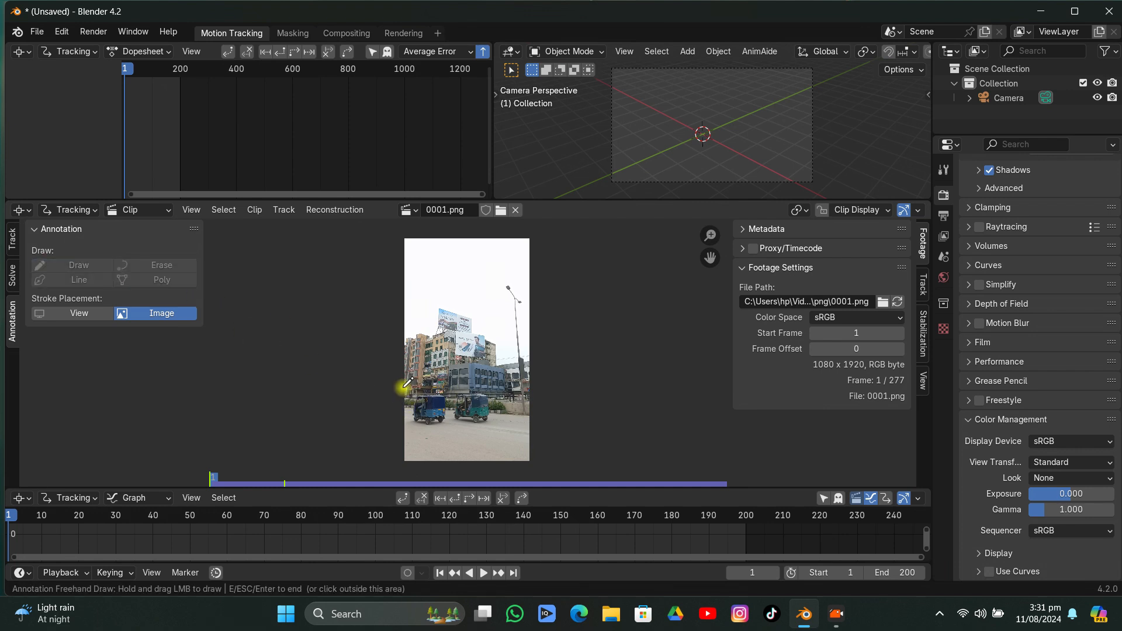
left_click_drag(404, 387, 544, 406)
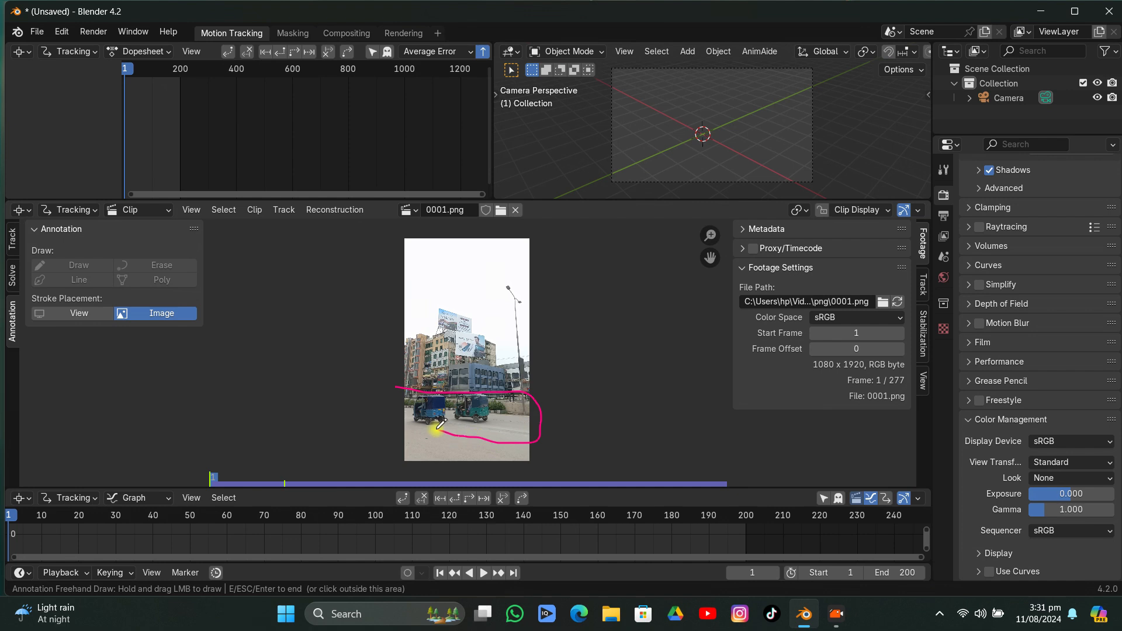
key("Escape")
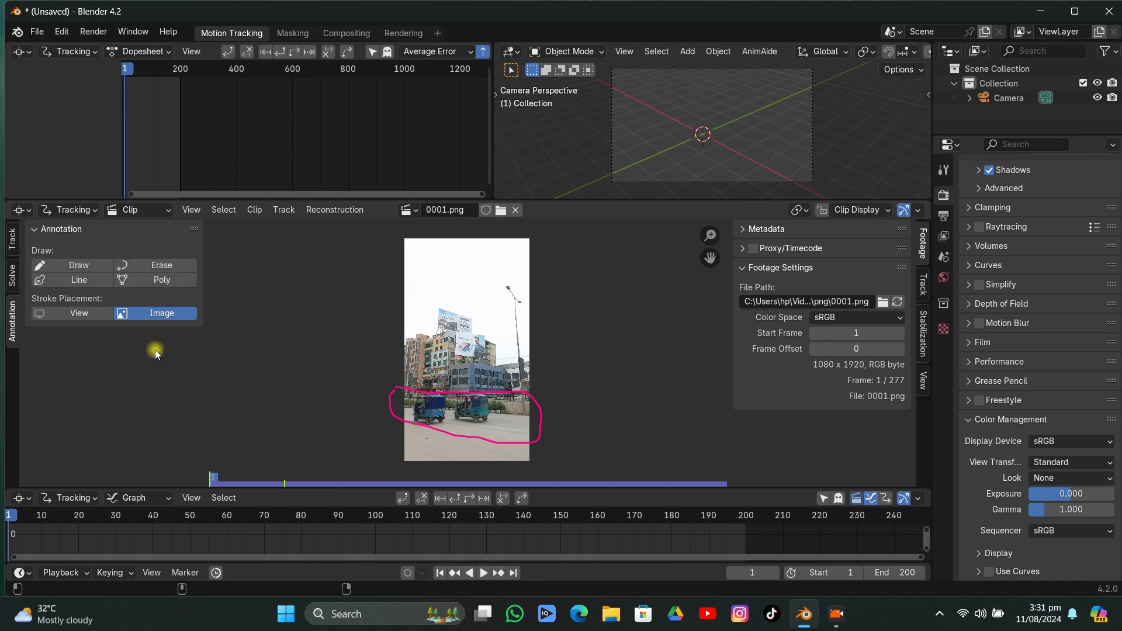
Detect features on frame 1 with placement Outside Annotated Area, threshold 0.000 and distance 58
left_click(10, 250)
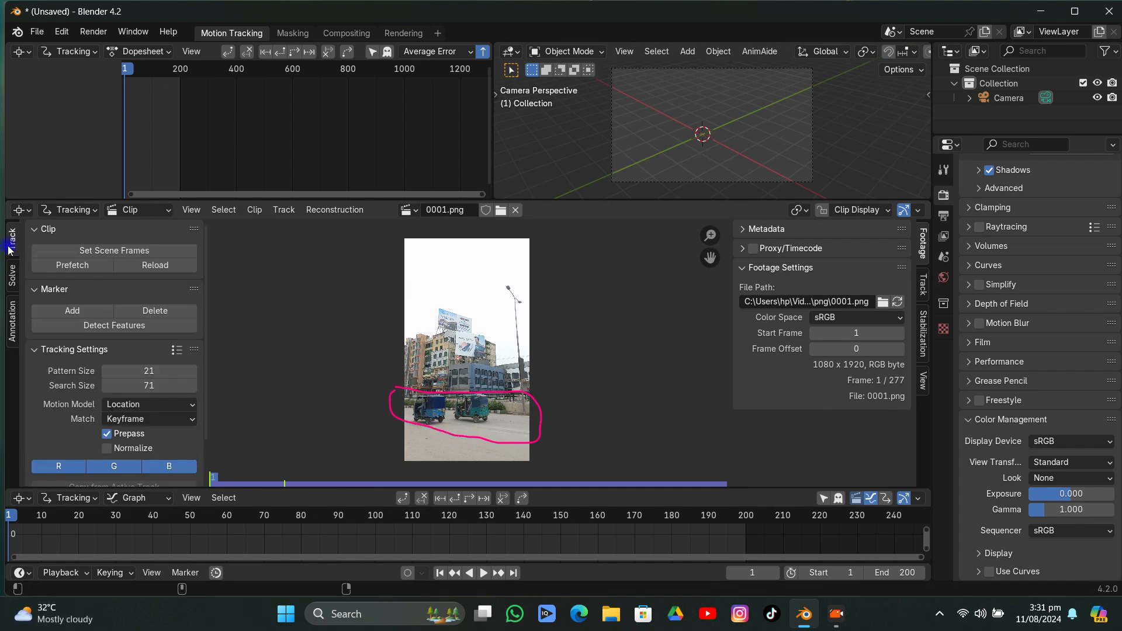
left_click(92, 325)
left_click(245, 475)
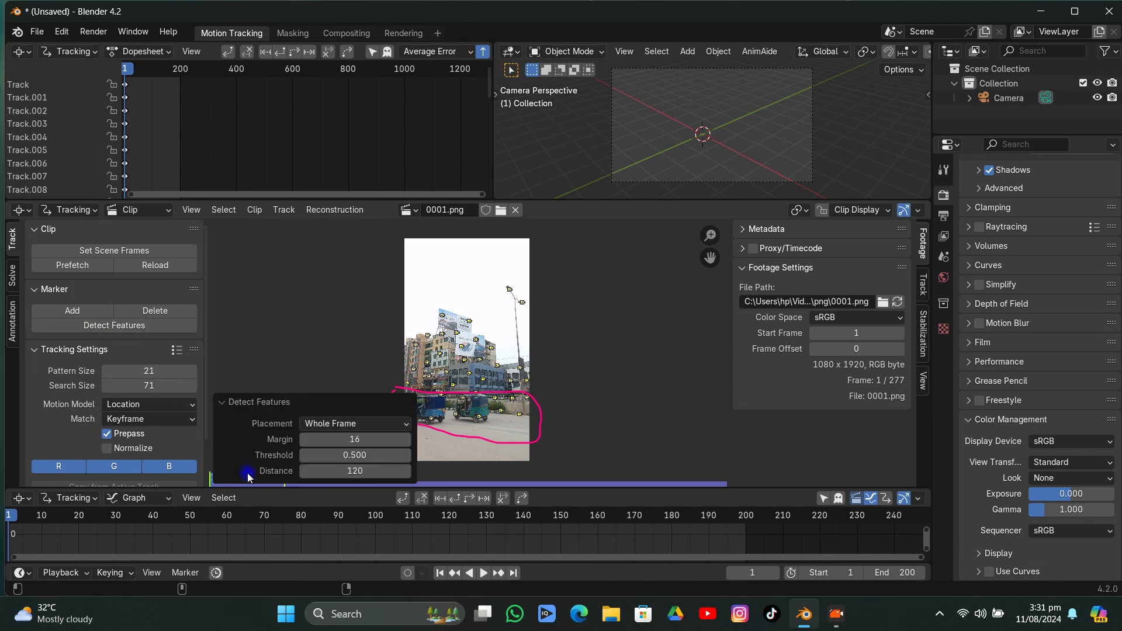
left_click(316, 423)
left_click(345, 472)
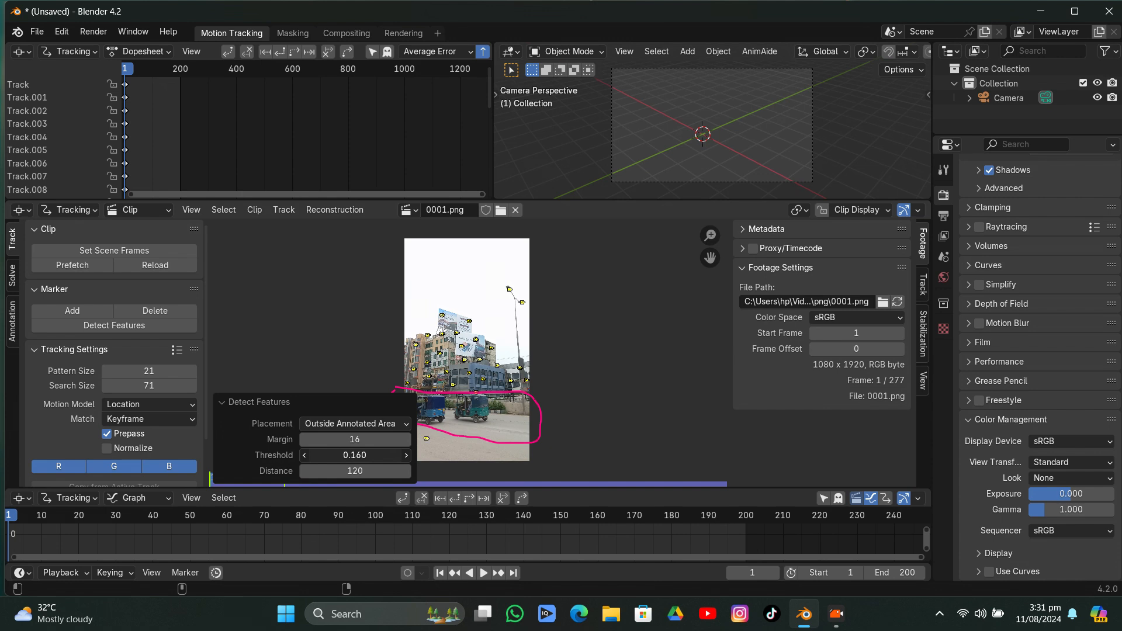
left_click_drag(355, 455, 361, 455)
middle_click_drag(589, 363, 640, 321)
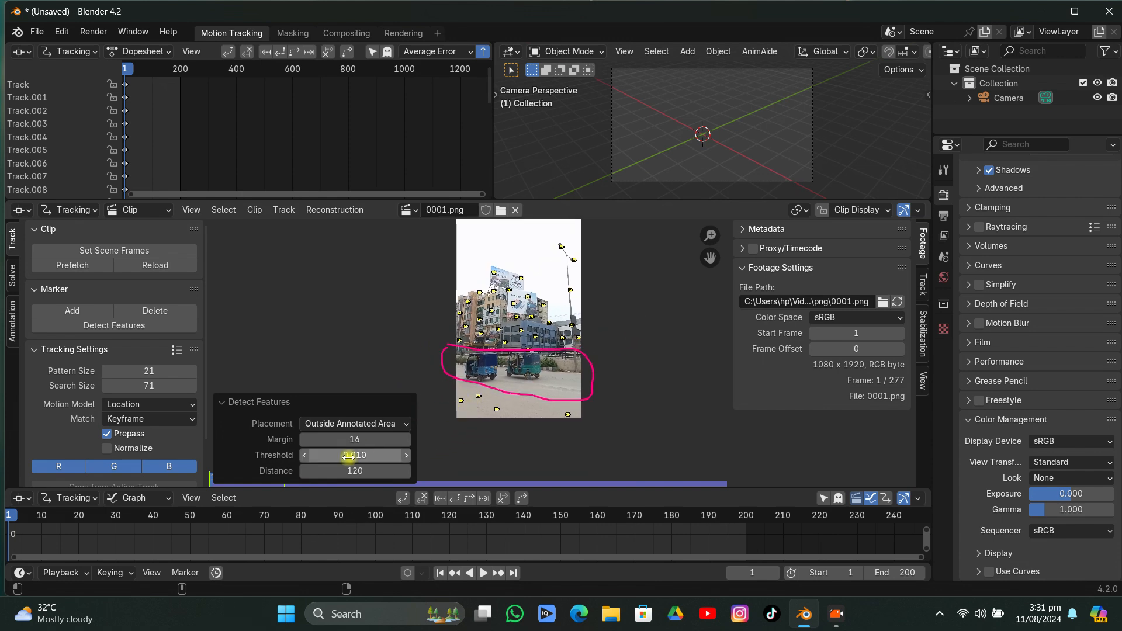
left_click_drag(349, 457, 296, 425)
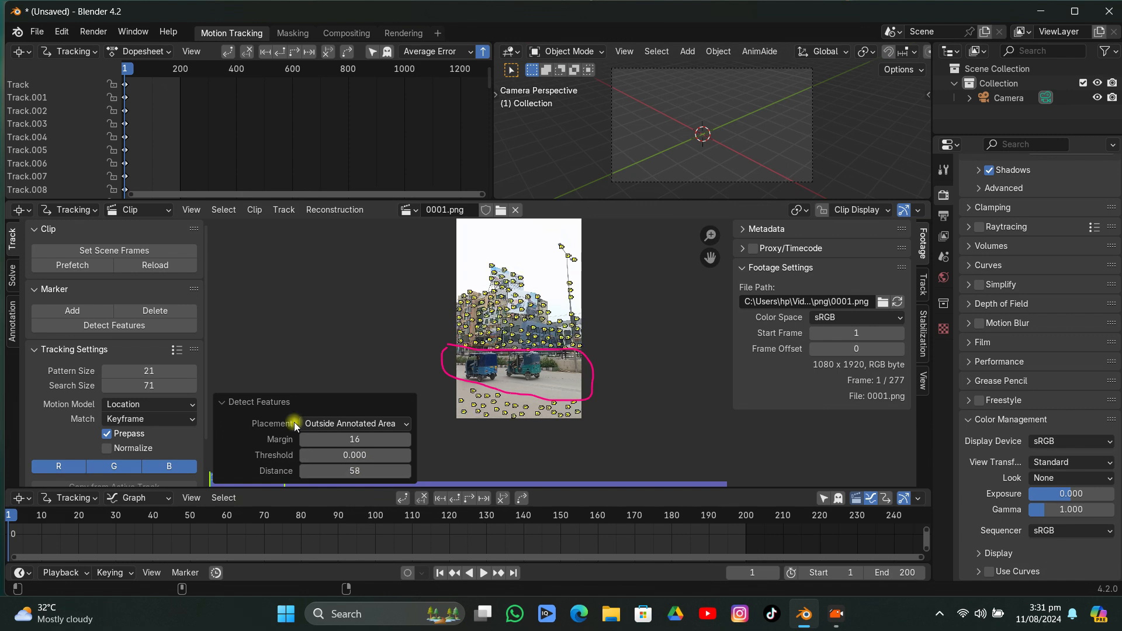
left_click(266, 403)
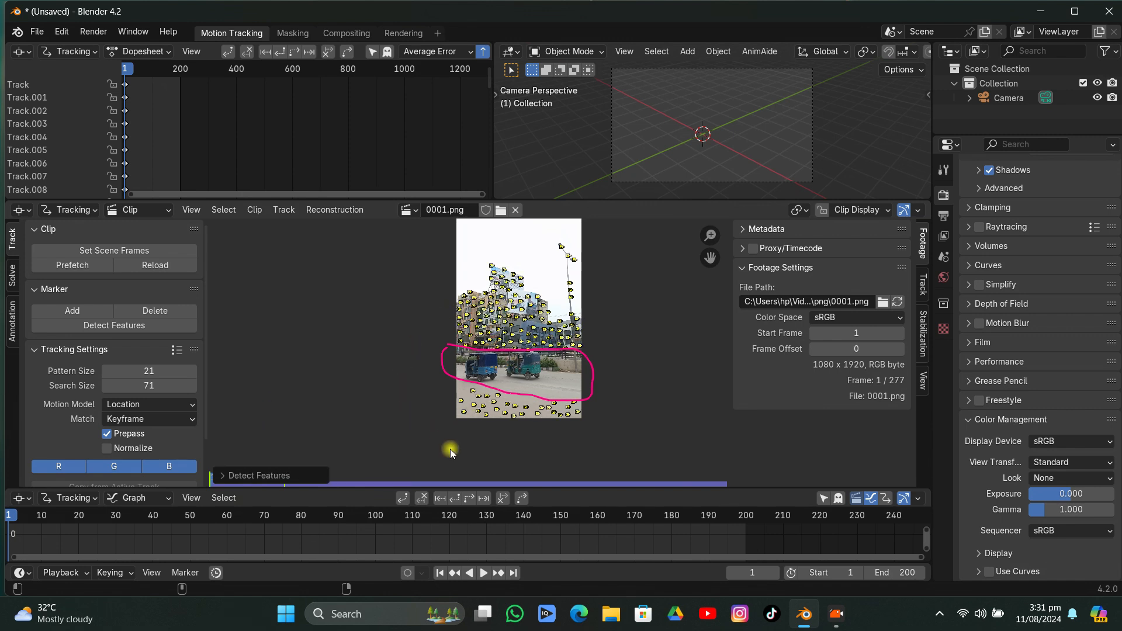
Track the markers forward to frame 200, detect features again there, and track them backward to frame 1
left_click(467, 498)
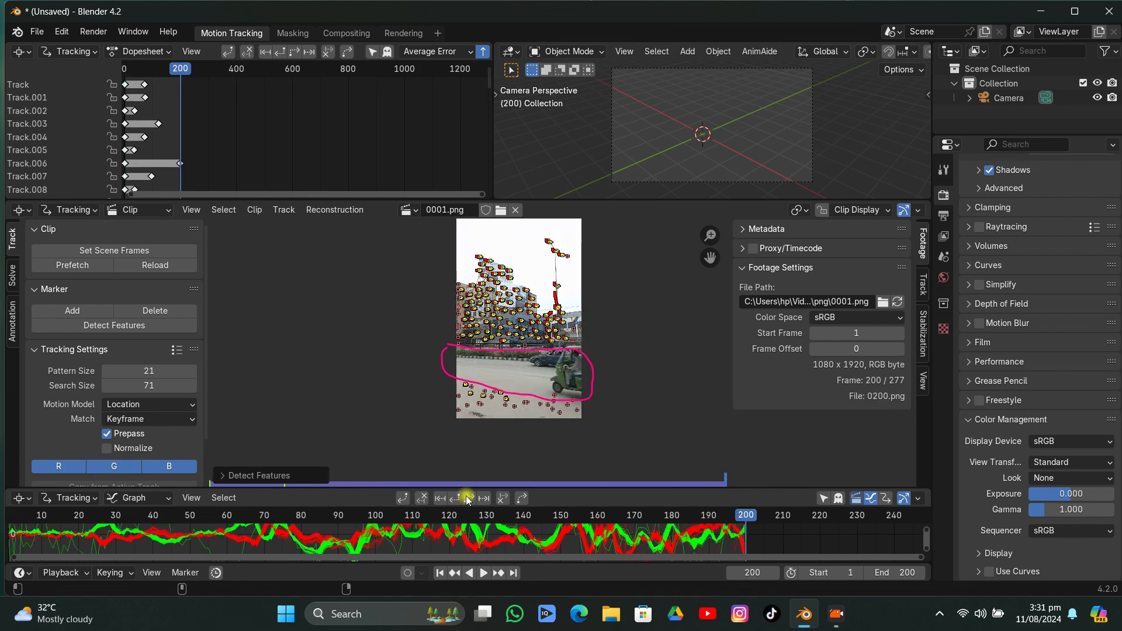
left_click(155, 325)
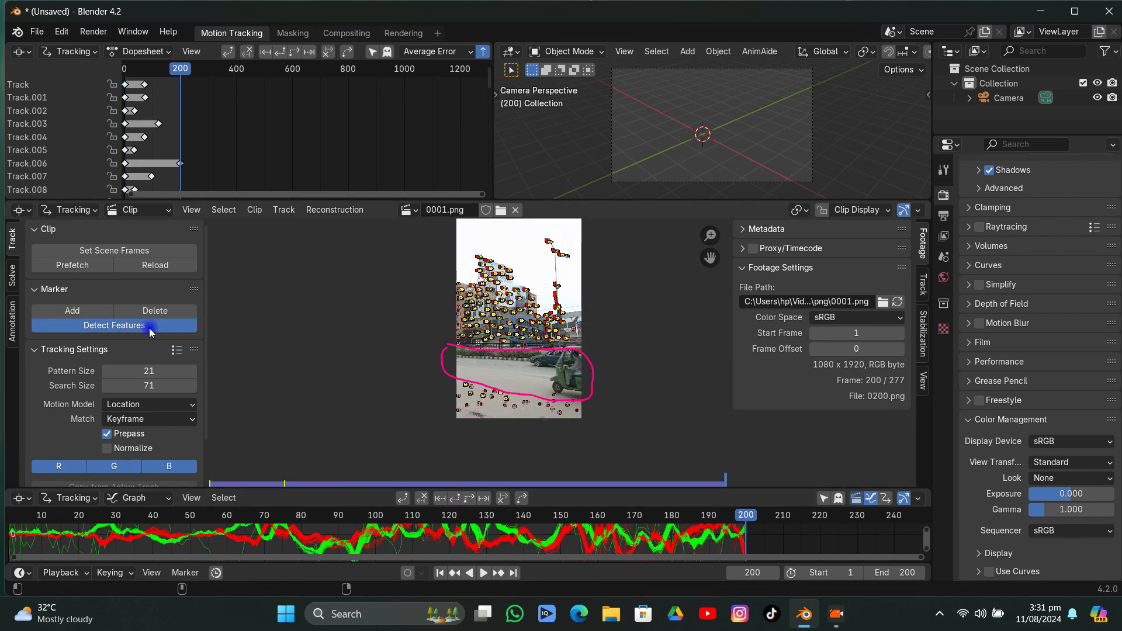
left_click(457, 500)
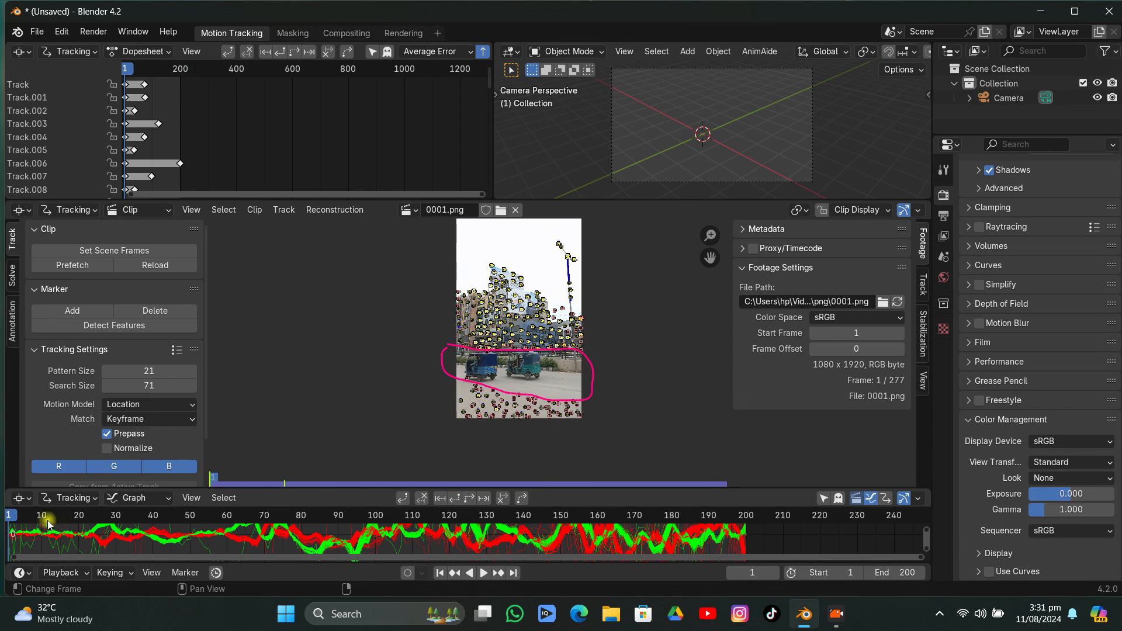
Scrub the tracked footage to frame 95 and enlarge the graph editor to expose the track curves
left_click_drag(47, 519, 350, 532)
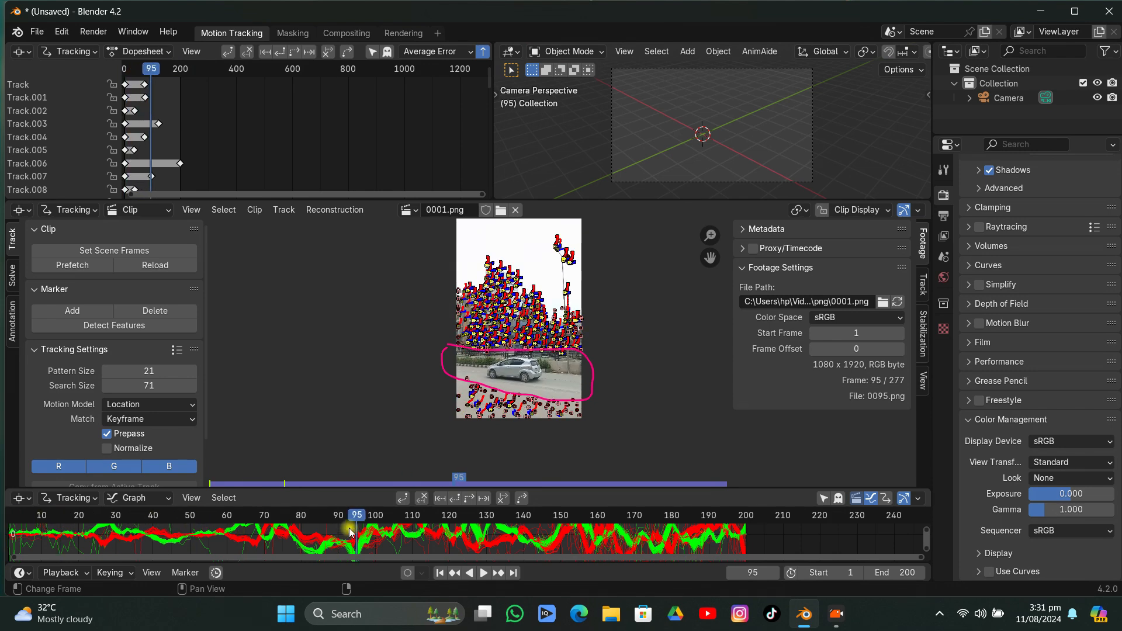
left_click_drag(359, 489, 358, 383)
scroll(342, 497, "down", 5)
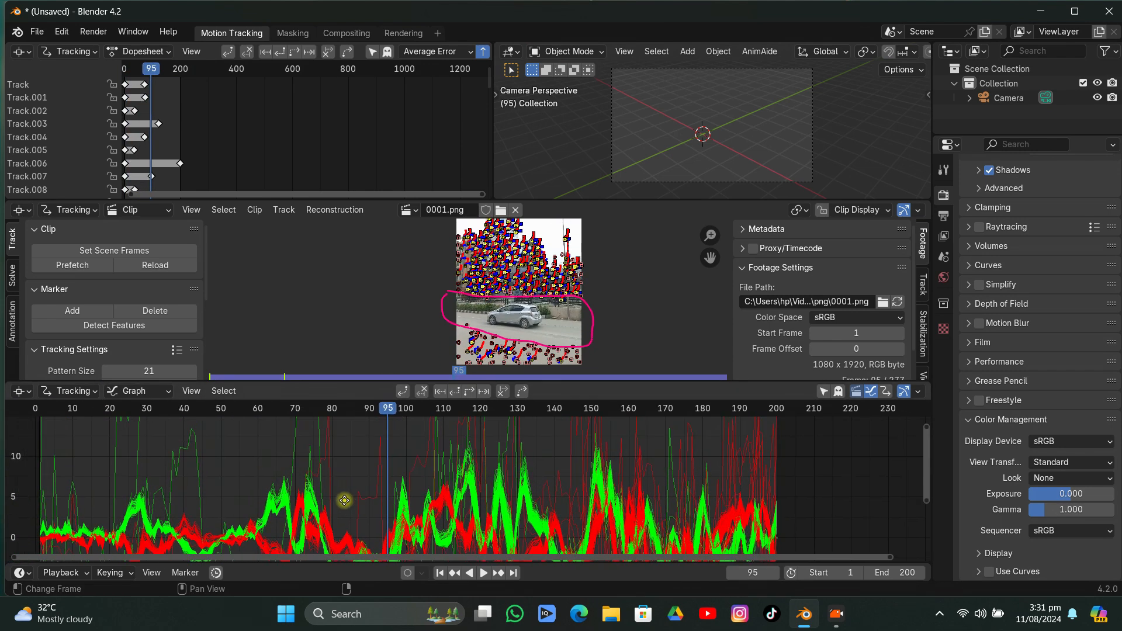
Delete the tracks whose curves spike far above the rest within the first ten frames
left_click(276, 473)
scroll(271, 471, "down", 2)
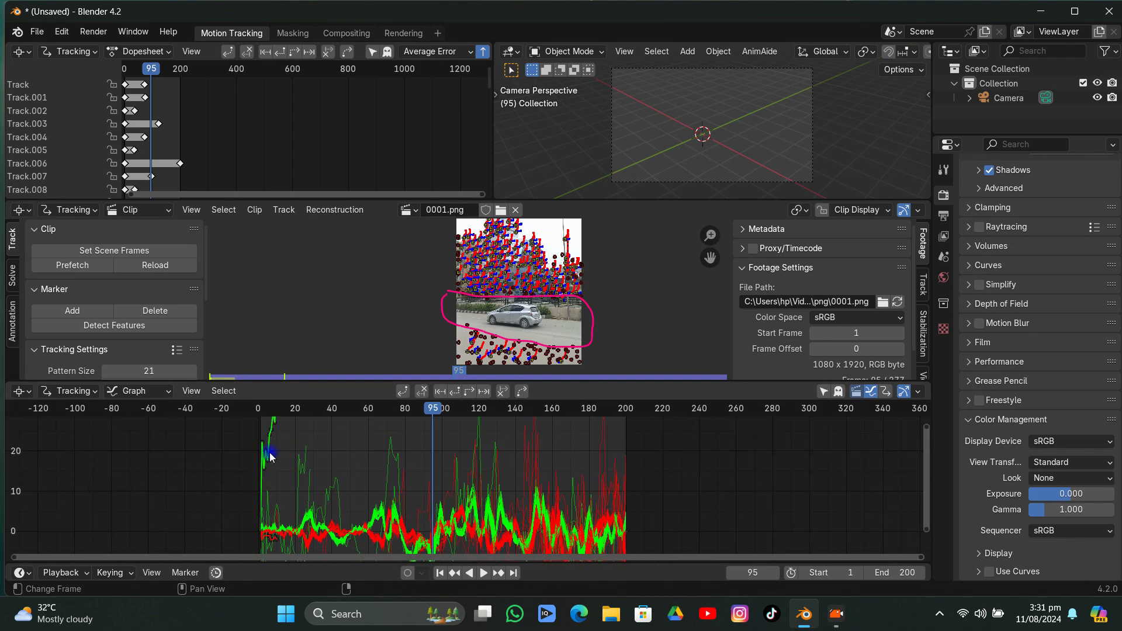
key("x")
left_click(271, 454)
key("x")
left_click(270, 487)
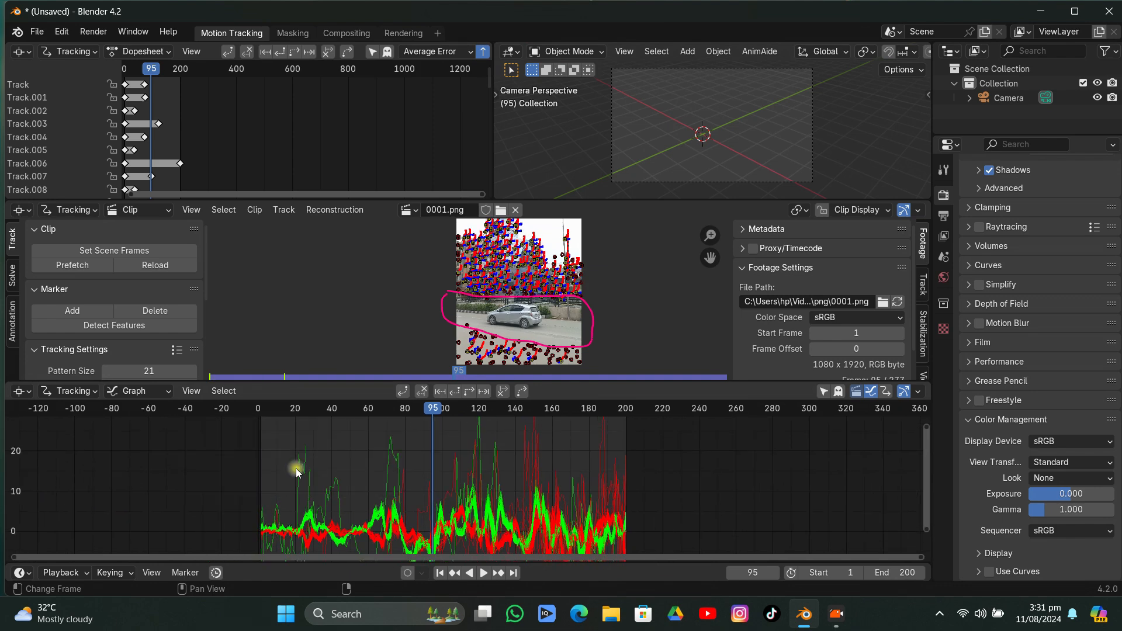
Delete the tracks whose curves spike well above the rest between about frames 20 and 40
left_click(297, 467)
key("x")
left_click(298, 466)
left_click(309, 472)
key("x")
left_click(310, 473)
left_click(323, 483)
key("x")
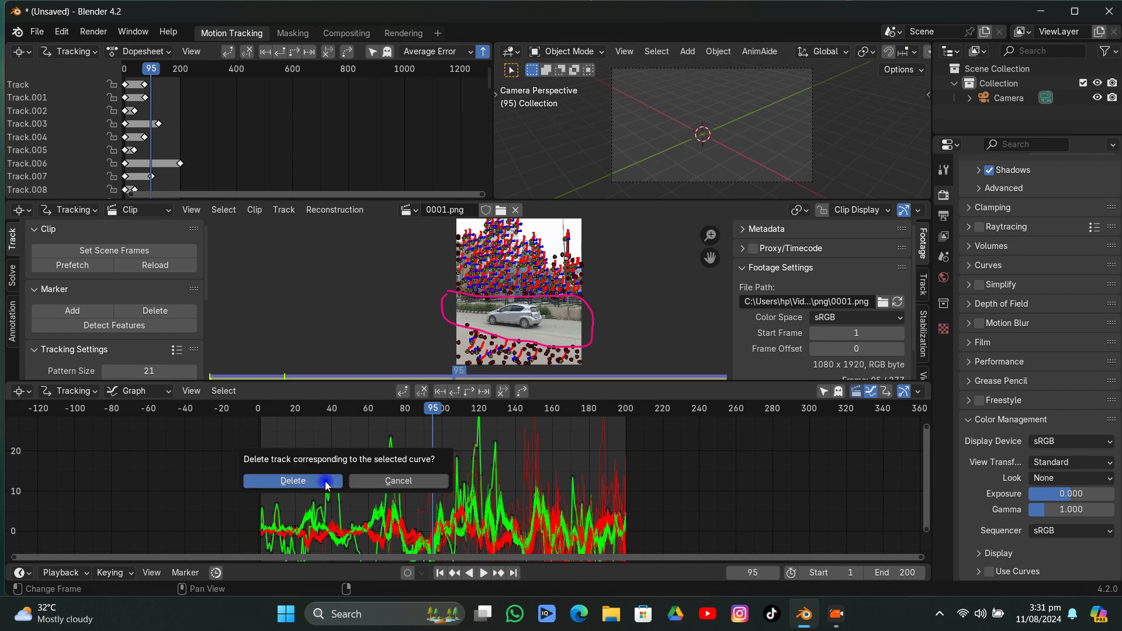
left_click(326, 478)
Delete the tracks with the tallest upward spikes around frames 110 to 145
left_click(491, 452)
key("x")
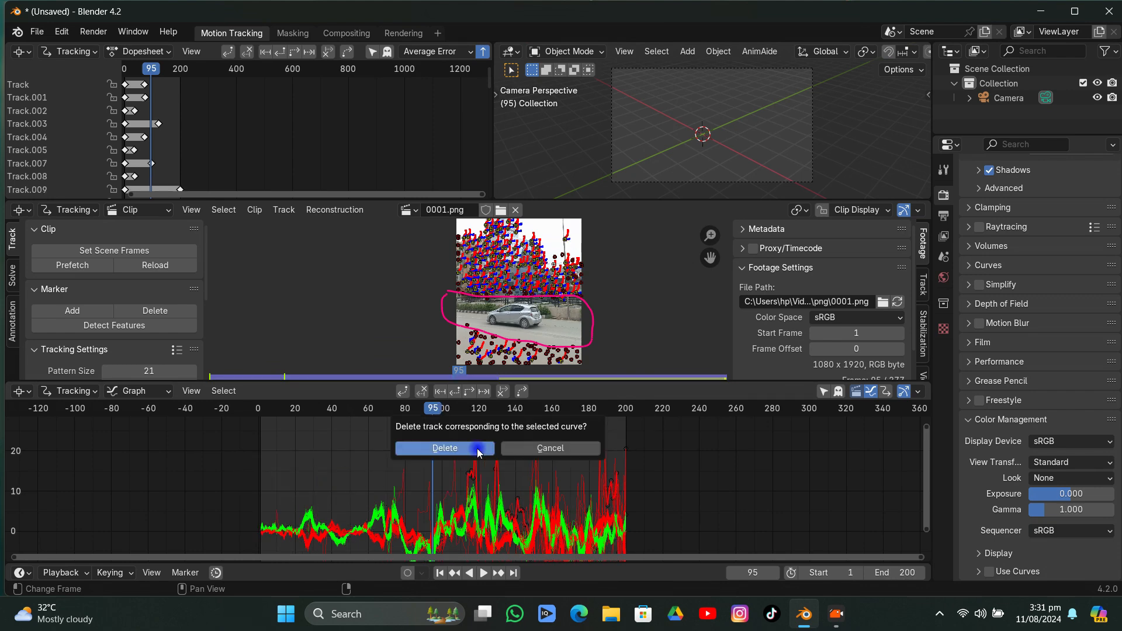
left_click(467, 448)
key("x")
left_click(526, 435)
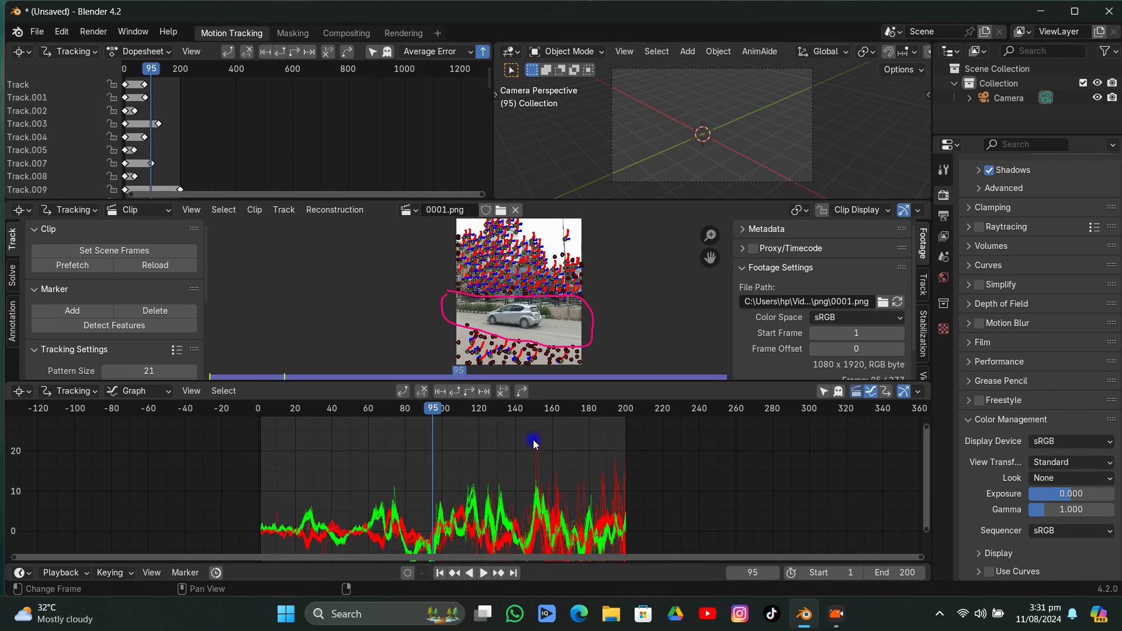
Delete the tracks whose curves spike above the rest between about frames 150 and 180
left_click(535, 443)
key("x")
left_click(539, 444)
left_click(556, 466)
key("x")
left_click(555, 466)
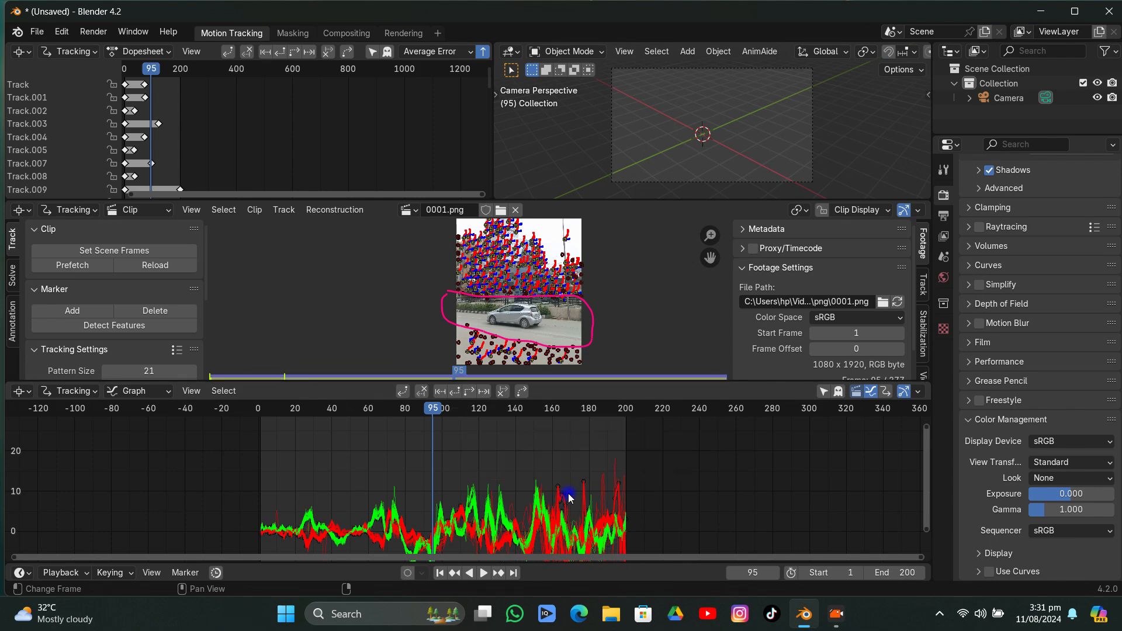
left_click(587, 483)
key("x")
left_click(578, 466)
Delete the tracks whose curves spike far below the rest between about frames 150 and 200
middle_click_drag(576, 475, 519, 519)
left_click(477, 496)
key("x")
left_click(476, 496)
left_click(512, 520)
key("x")
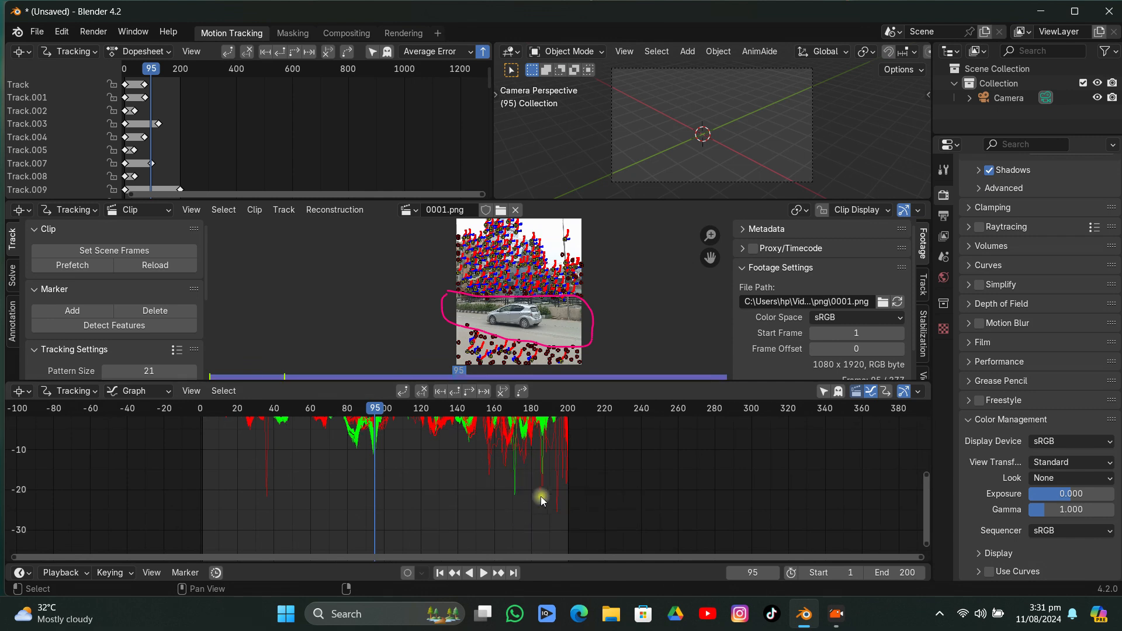
key("x")
left_click(548, 490)
key("x")
left_click(559, 478)
key("x")
left_click(561, 481)
key("x")
left_click(561, 480)
Delete the remaining track whose curve dips below the rest around frame 170
middle_click_drag(283, 494, 333, 558)
left_click(566, 529)
key("x")
left_click(566, 531)
middle_click_drag(353, 483, 378, 506)
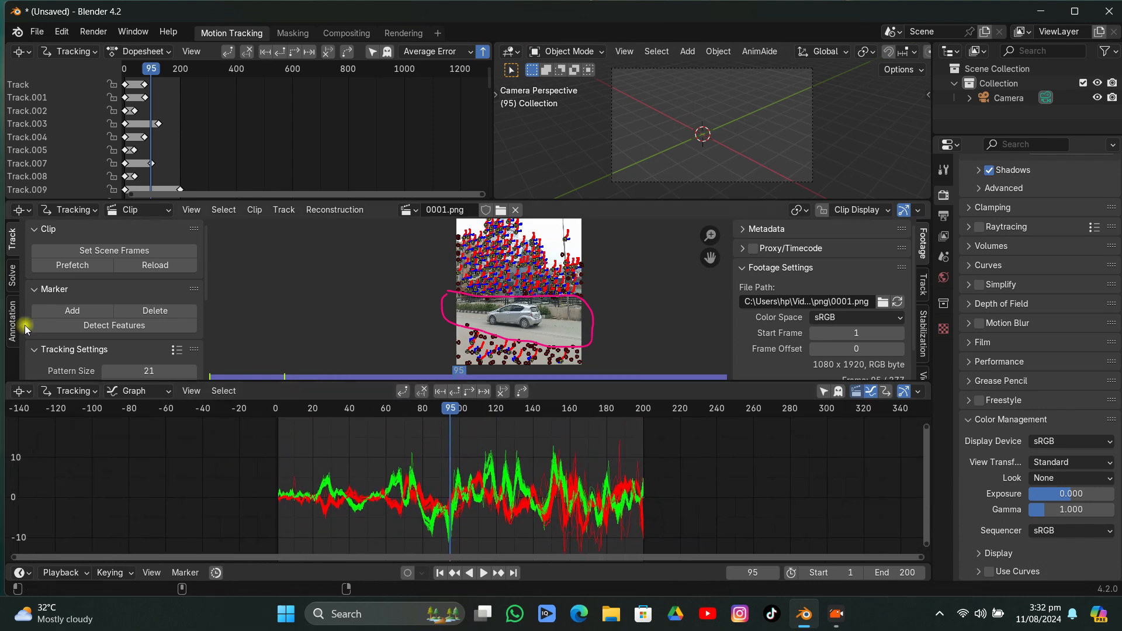
Solve the camera motion with Keyframe A 23 and Keyframe B 74, refining focal length, optical center and radial distortion
left_click_drag(101, 381, 101, 469)
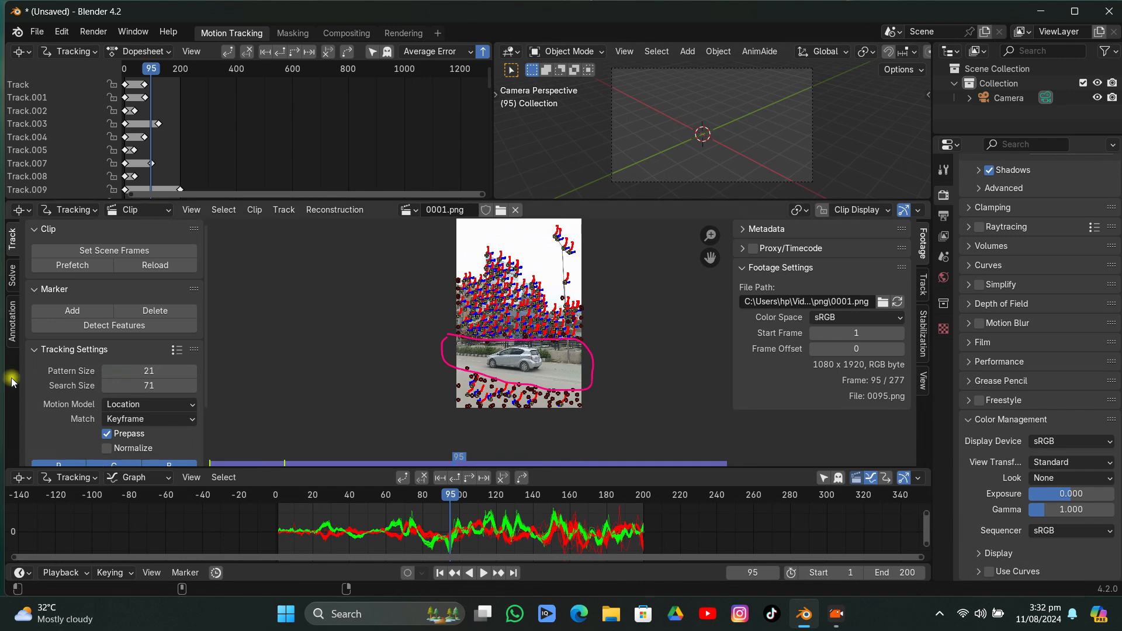
left_click(11, 278)
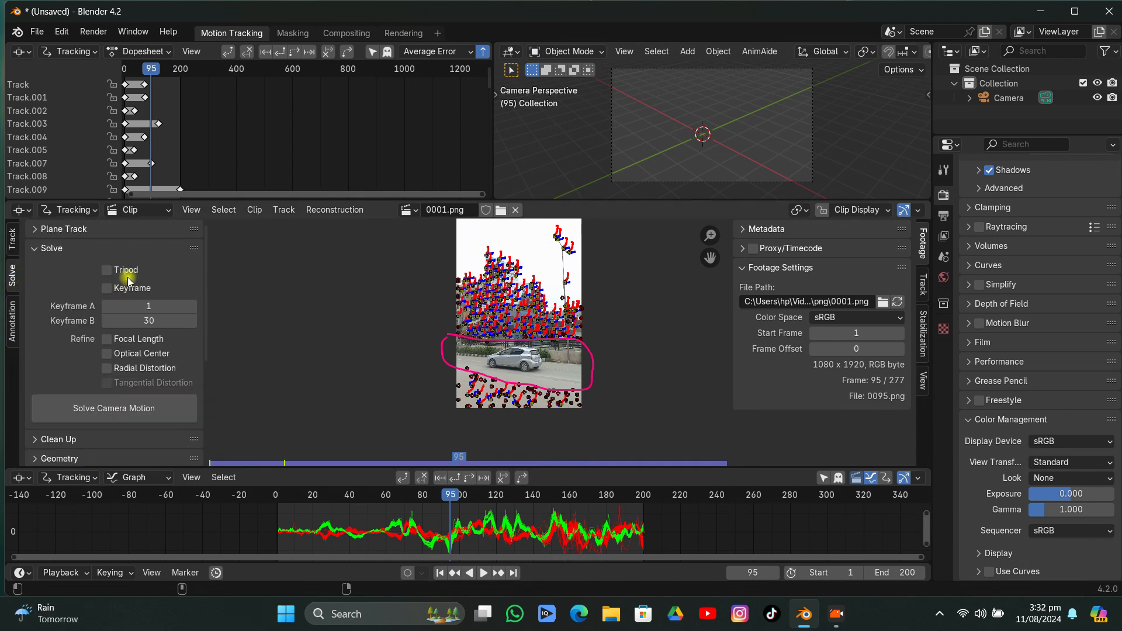
left_click(137, 306)
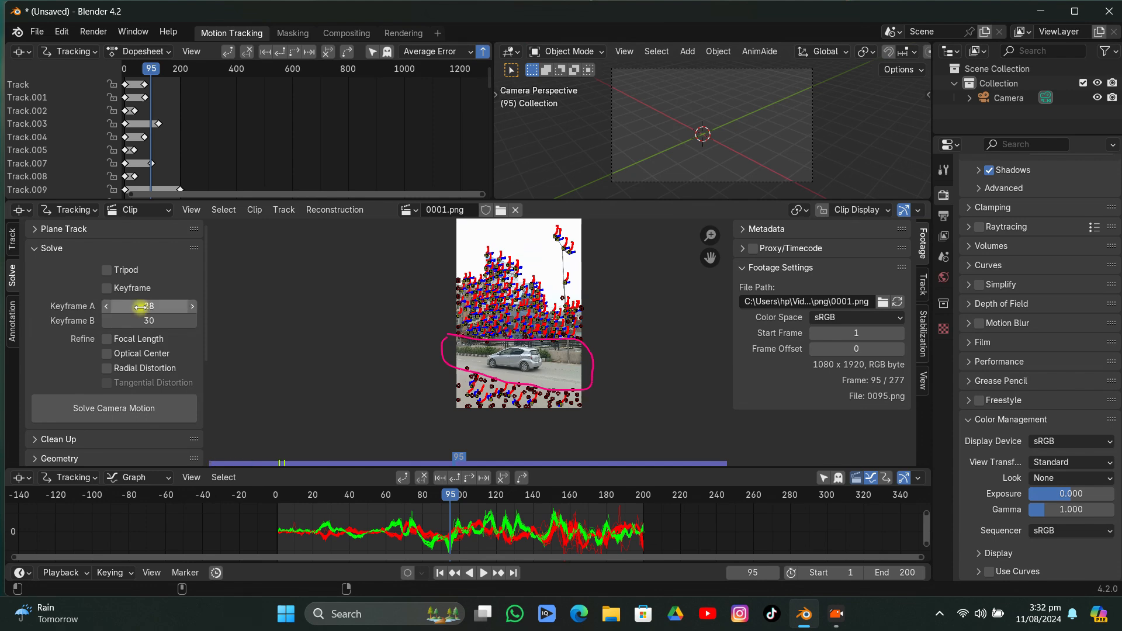
left_click_drag(445, 500, 391, 491)
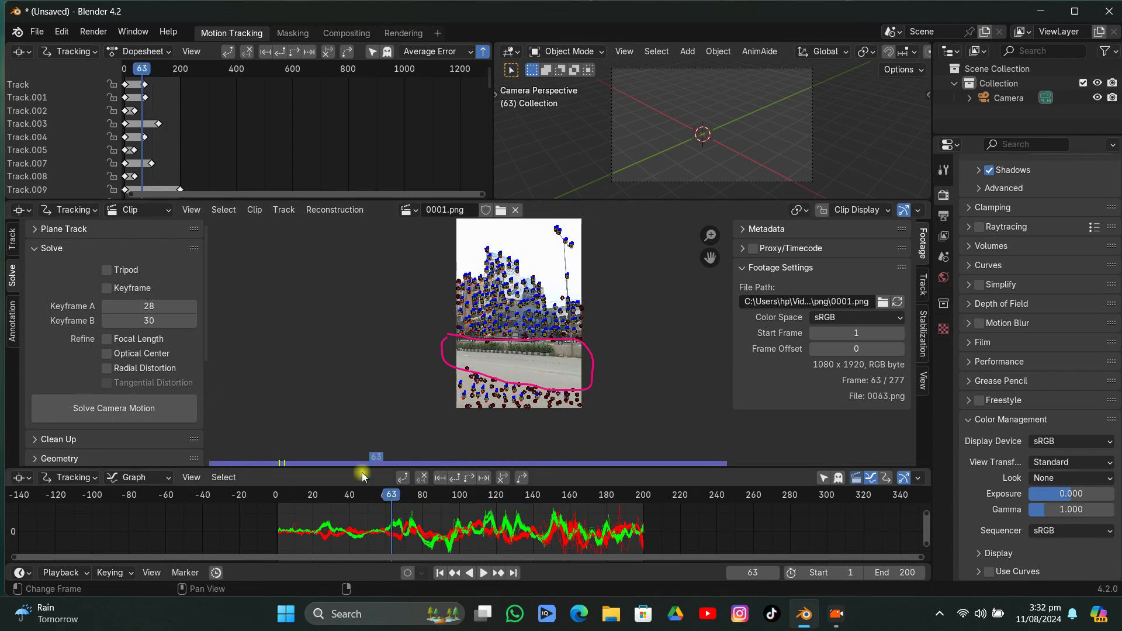
mouse_move(148, 315)
left_mouse_down()
mouse_move(181, 314)
mouse_move(142, 308)
left_mouse_up()
left_click(137, 364)
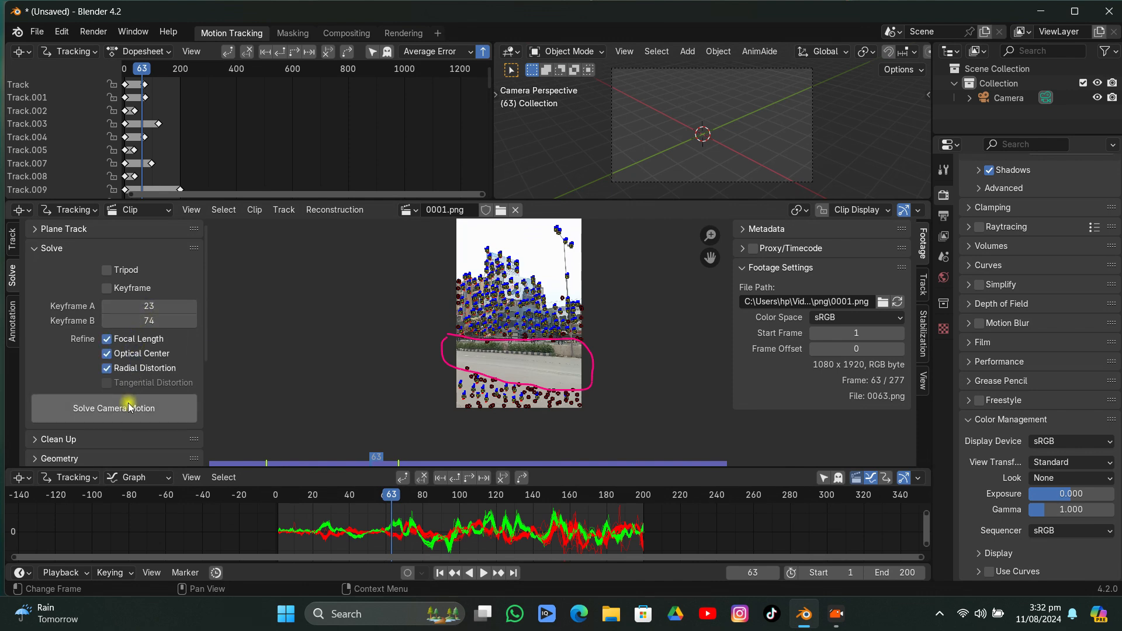
left_click(130, 408)
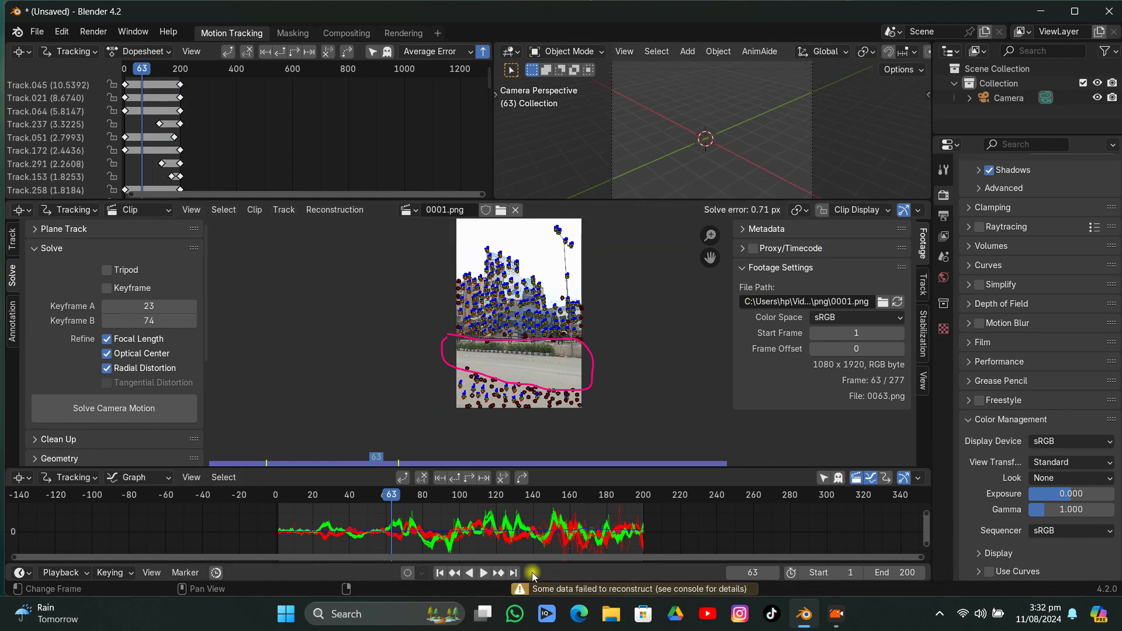
Filter the tracks with a track threshold of 8, delete the selected ones and solve the camera motion again
left_click(39, 439)
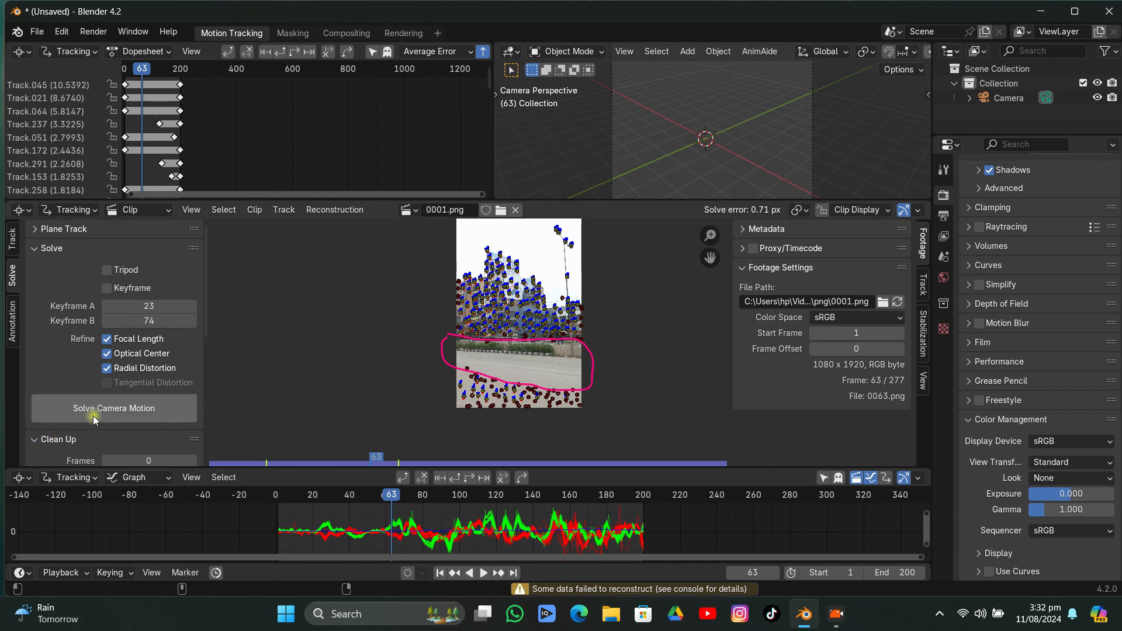
scroll(93, 418, "down", 4)
left_click(87, 441)
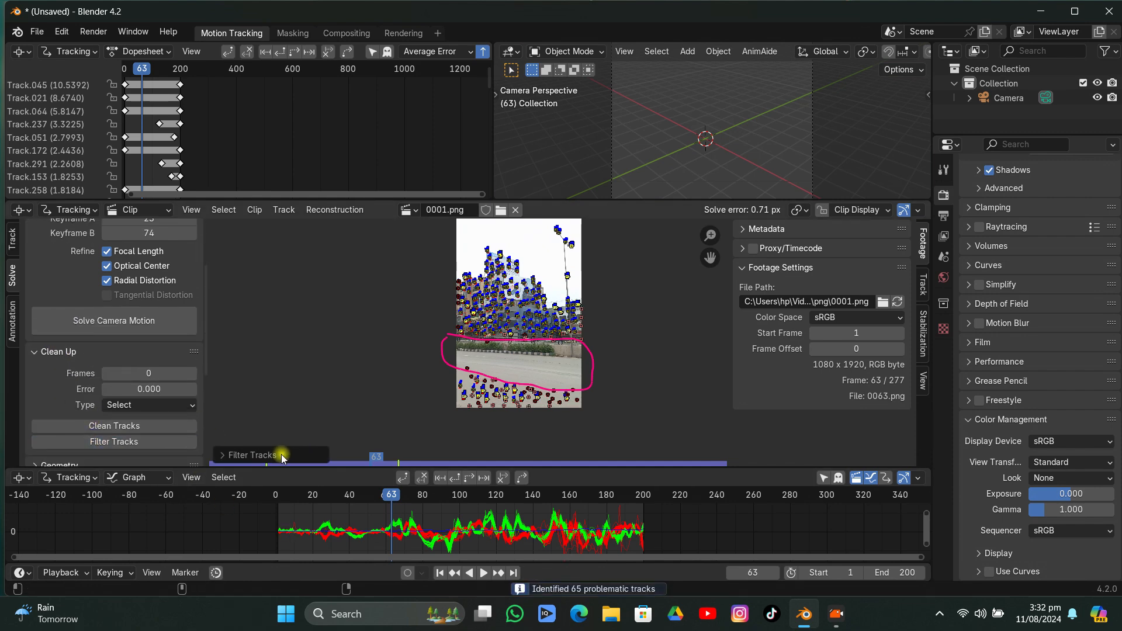
left_click(282, 456)
left_click(338, 446)
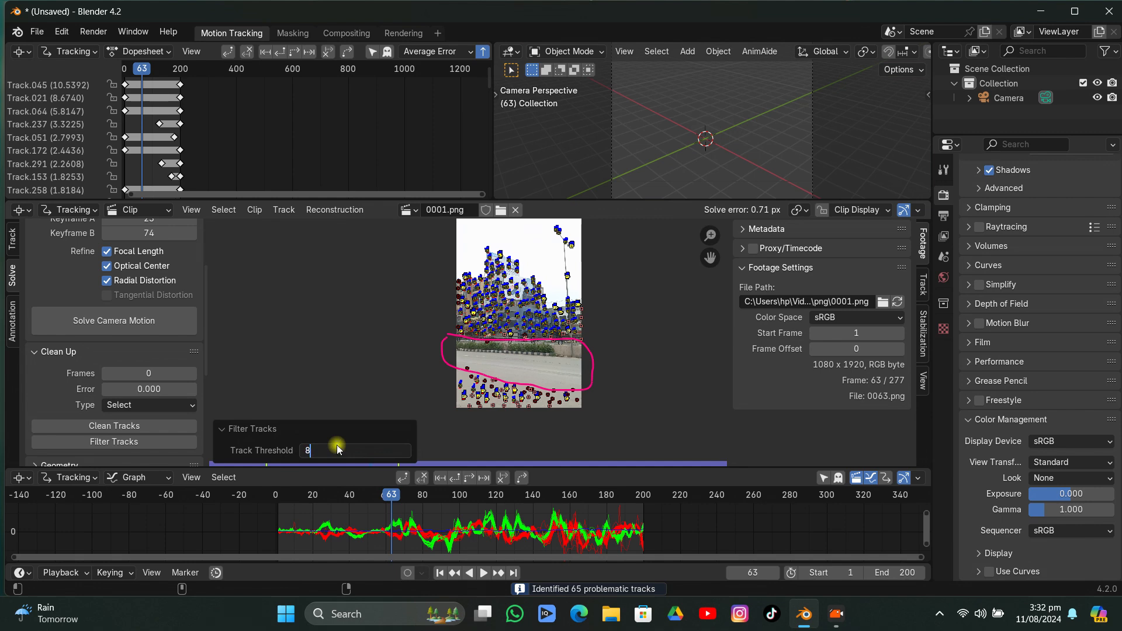
type("8")
key("Return")
key("x")
left_click(499, 334)
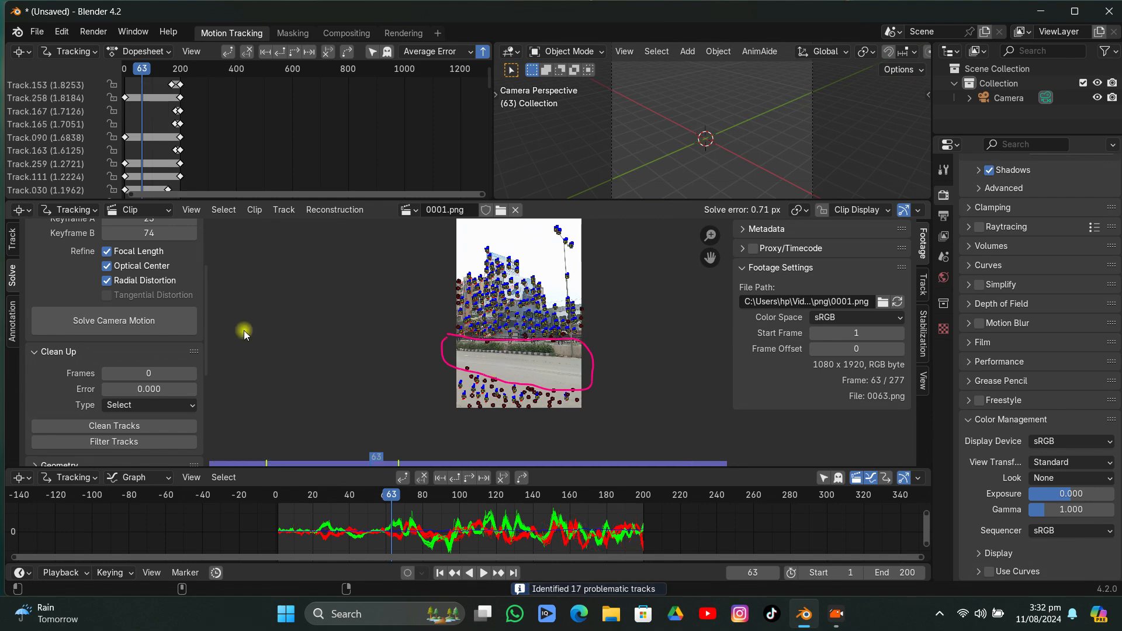
left_click(153, 321)
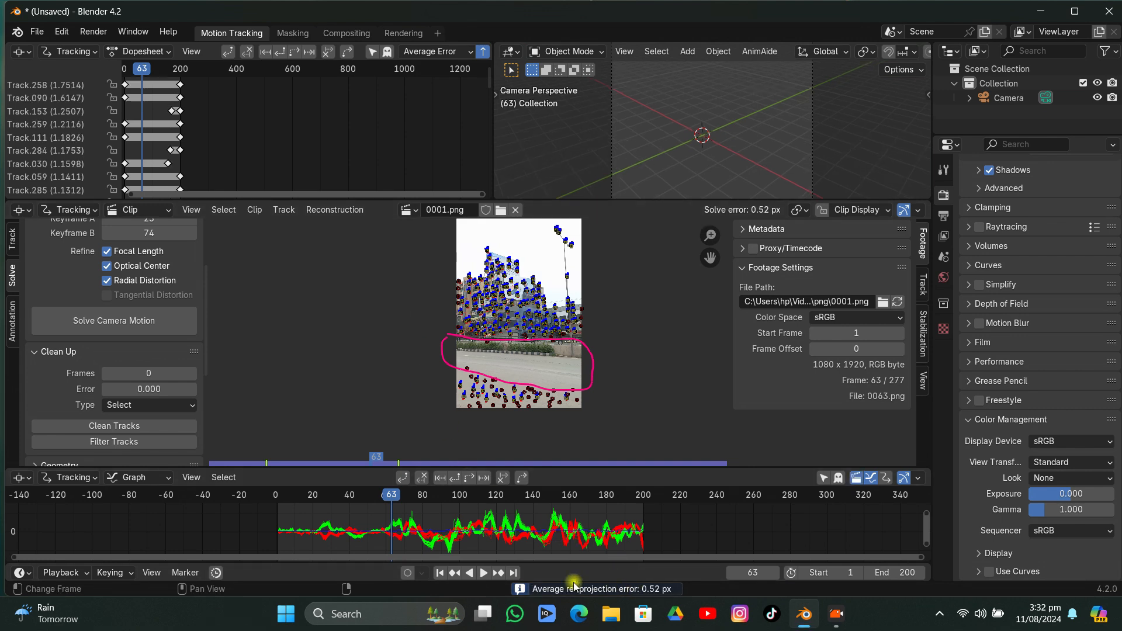
Select high-error tracks with Clean Tracks by adjusting the reprojection error limit, delete them and solve the camera motion again
left_click(147, 426)
left_click_drag(352, 434, 396, 434)
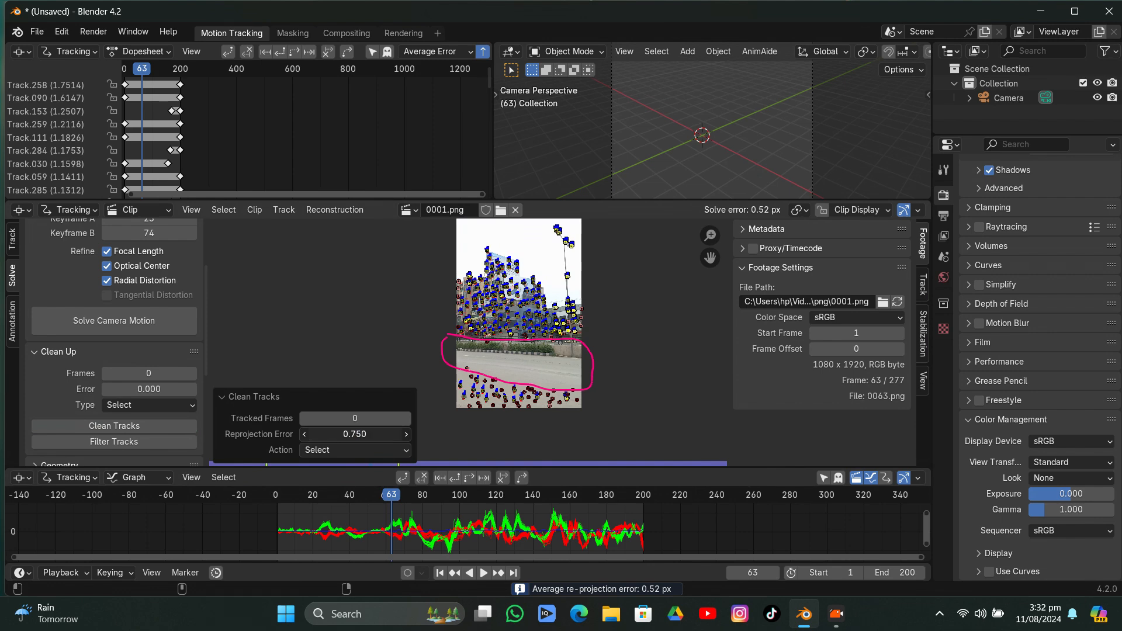
key("x")
left_click(365, 321)
left_click(92, 314)
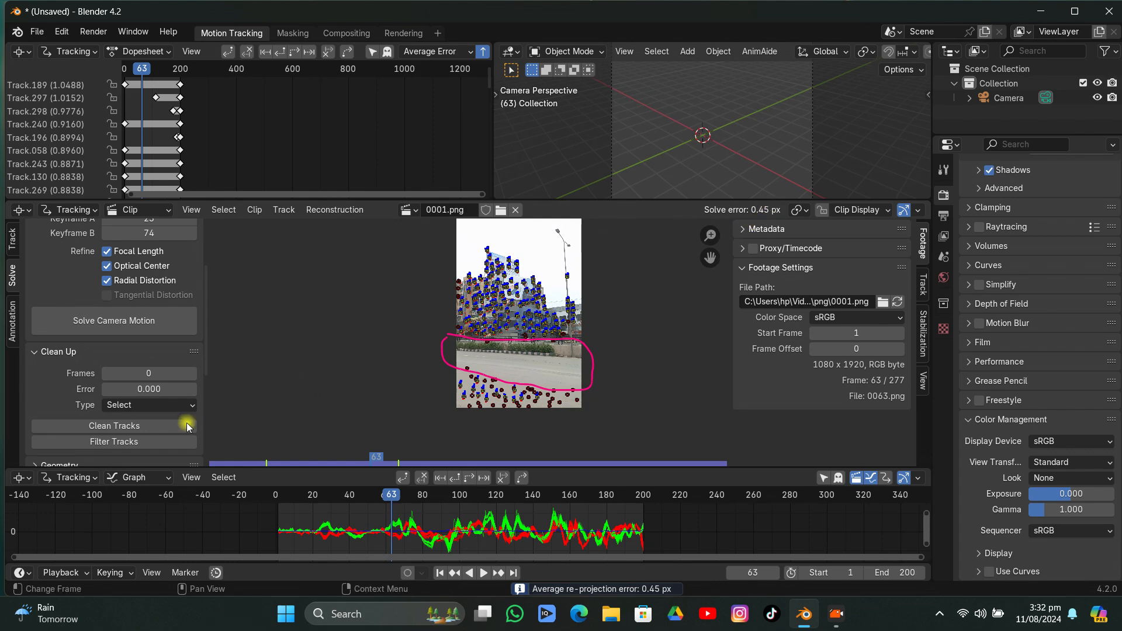
Clean the tracks at a reprojection error of 0.870 and delete the selected ones
left_click(105, 426)
mouse_move(351, 434)
left_mouse_down()
mouse_move(380, 435)
mouse_move(343, 438)
left_mouse_up()
key("x")
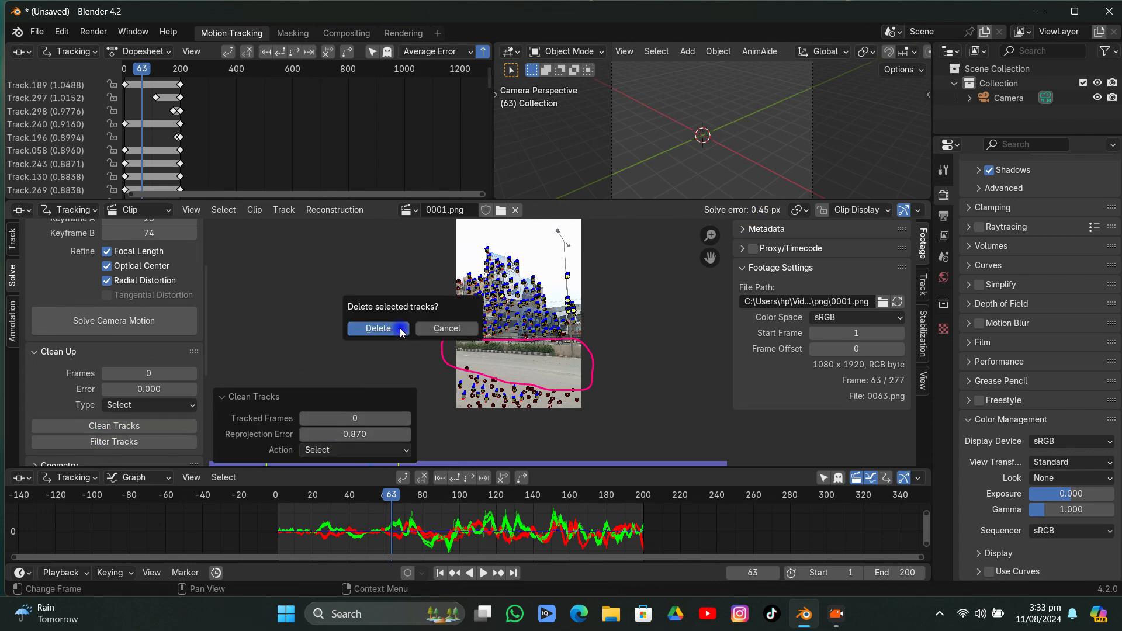
left_click(381, 328)
Try solving the camera motion again and selecting tracks above a reprojection error of 16.180, and undo both
left_click(149, 319)
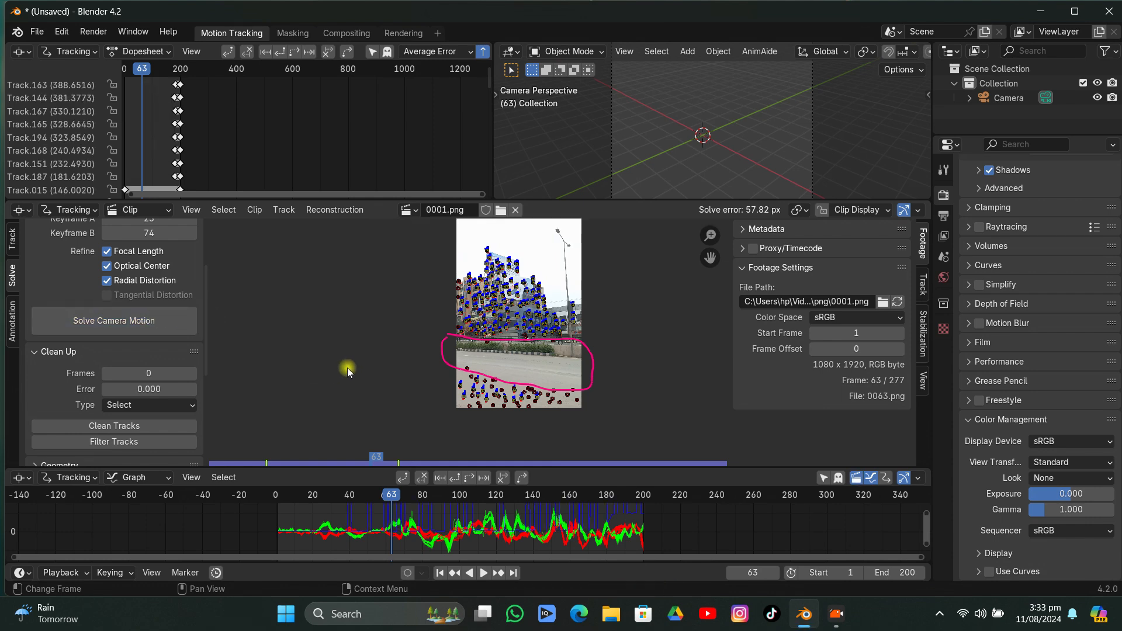
left_click(100, 430)
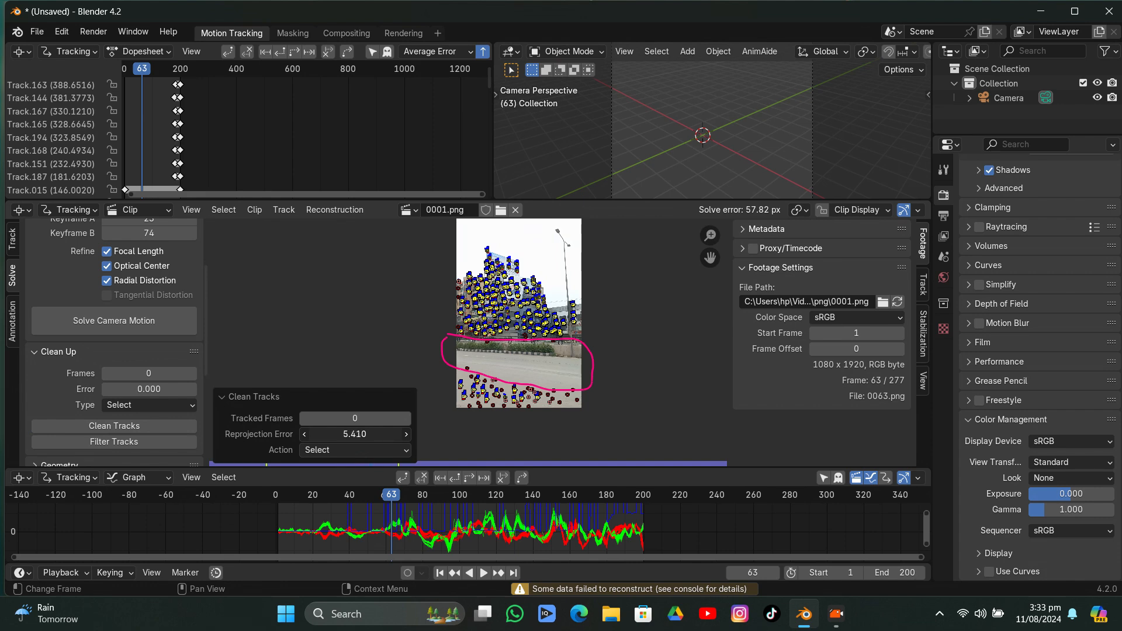
left_click_drag(354, 433, 374, 434)
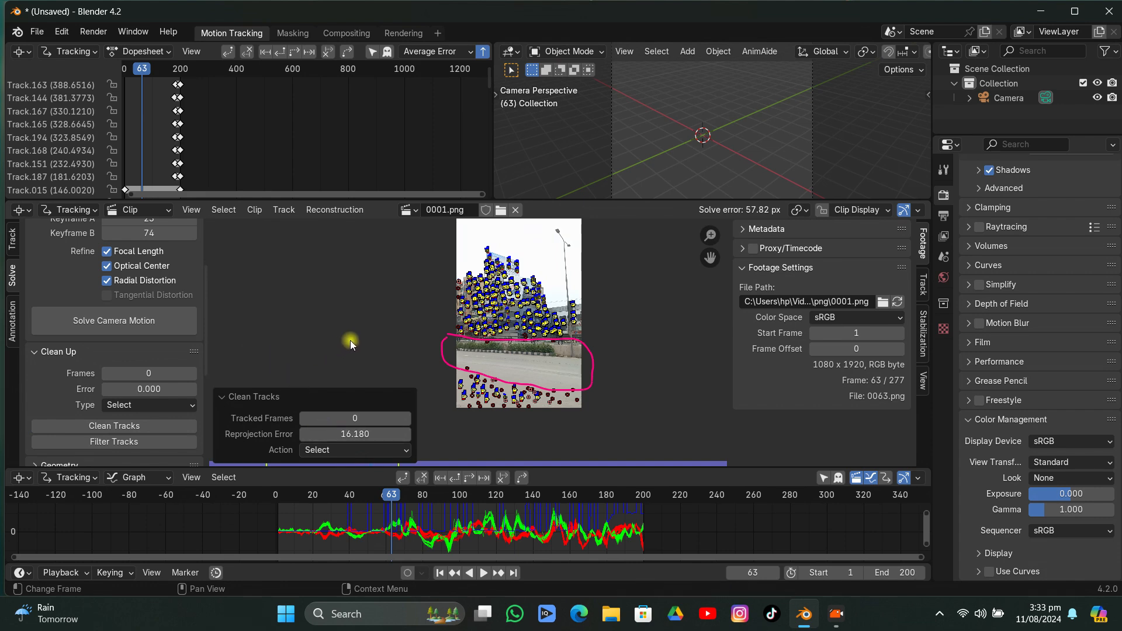
key("ctrl+z")
key("ctrl+z")
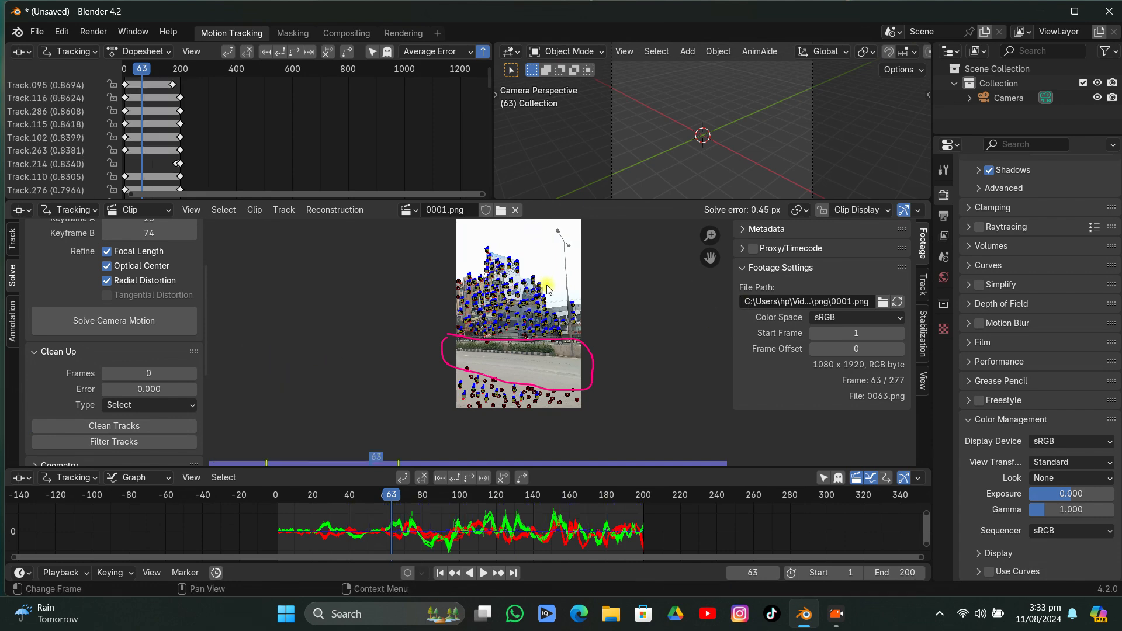
Set up the tracking scene from the solved clip and check the scene's output resolution
scroll(547, 287, "down", 2)
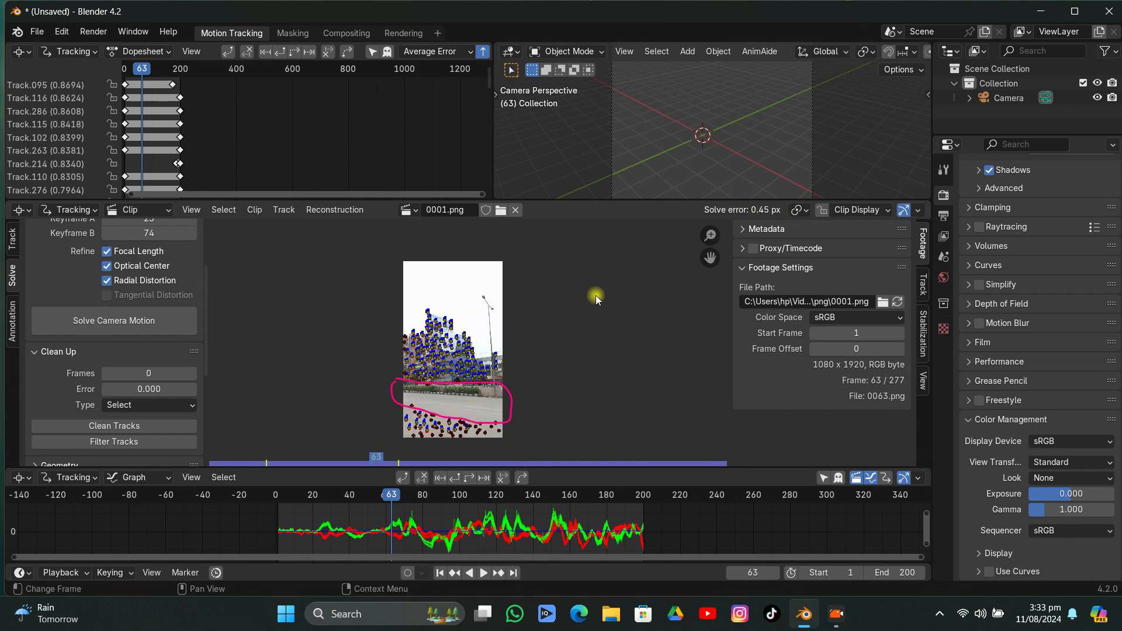
scroll(93, 361, "down", 7)
left_click(90, 454)
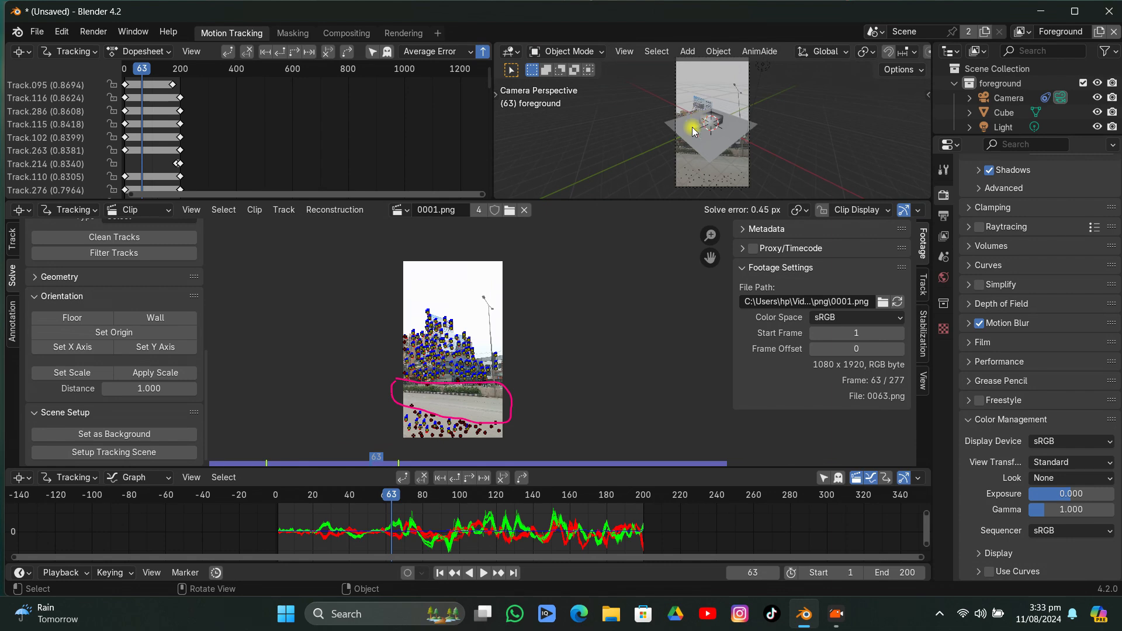
middle_click_drag(524, 350, 526, 344)
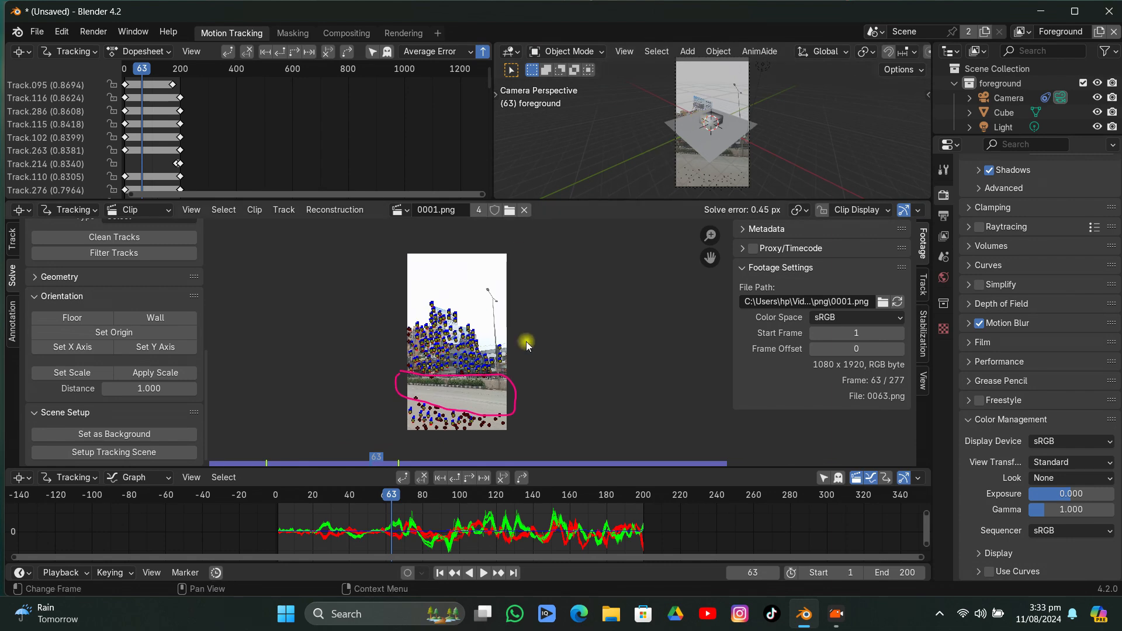
left_click(943, 215)
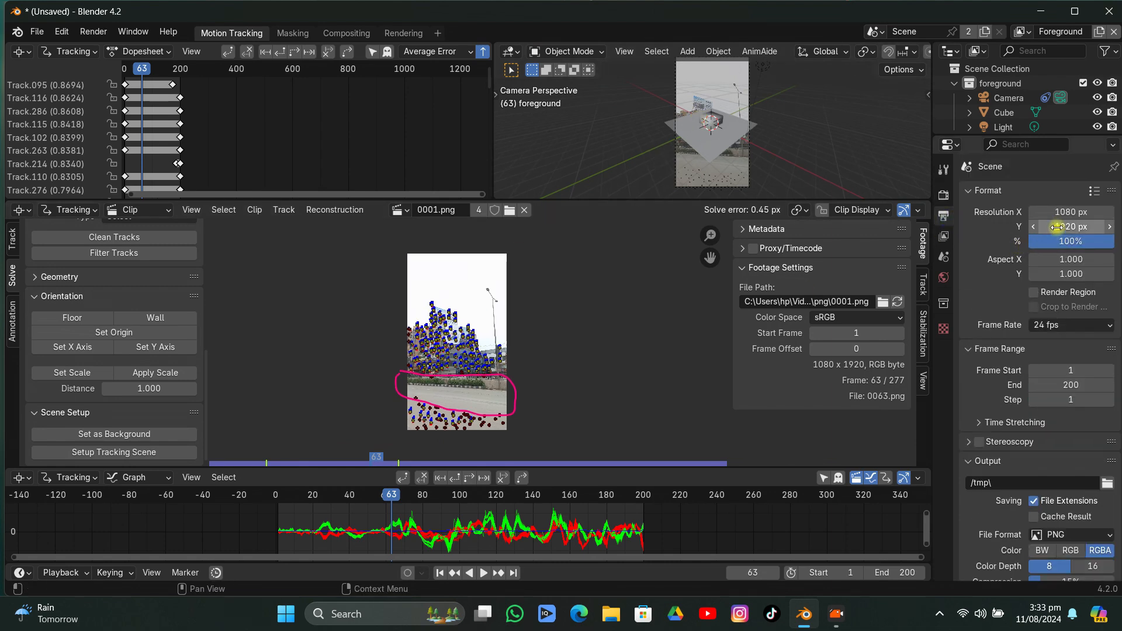
middle_click_drag(507, 309, 511, 307)
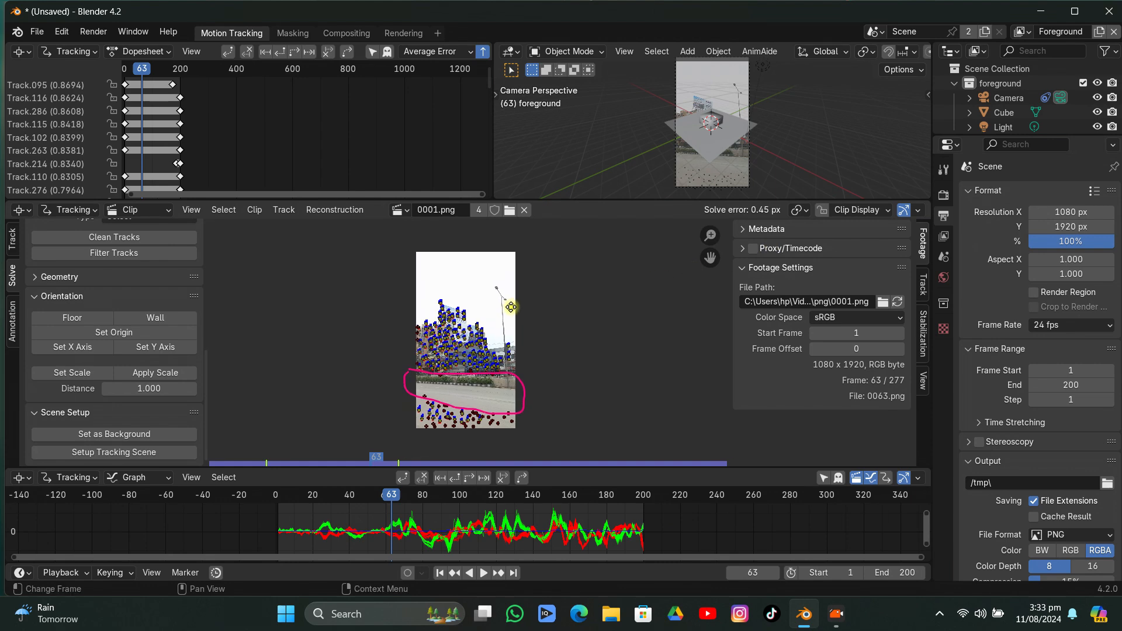
scroll(511, 310, "up", 1)
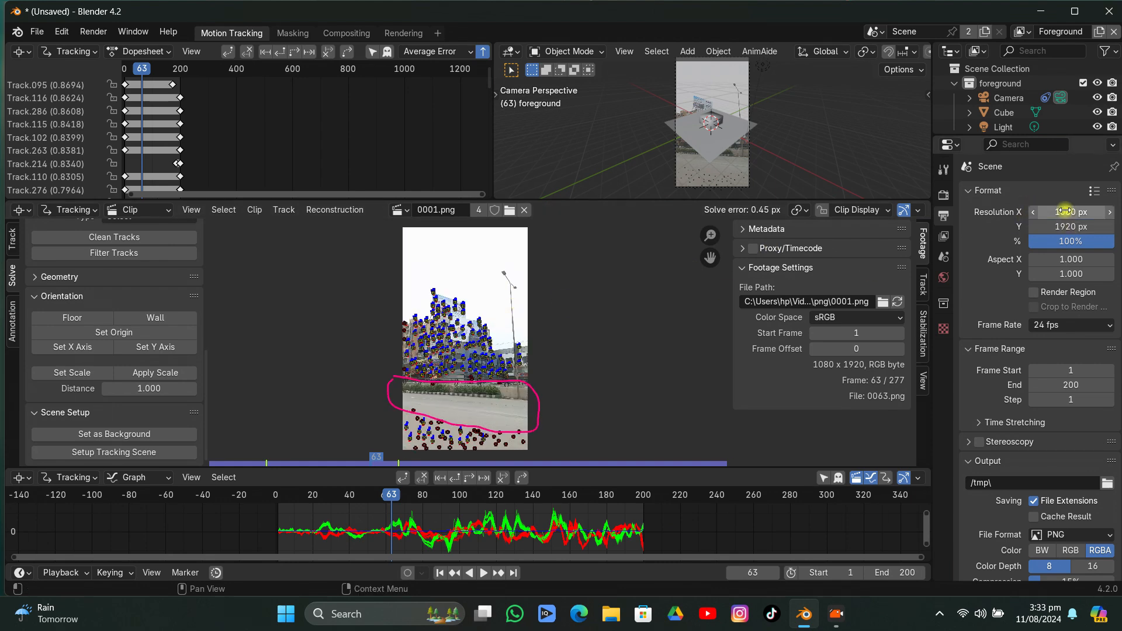
Set the floor plane from three tracked markers on the ground in the lower part of the footage
middle_click_drag(561, 330, 589, 298)
scroll(476, 392, "up", 4)
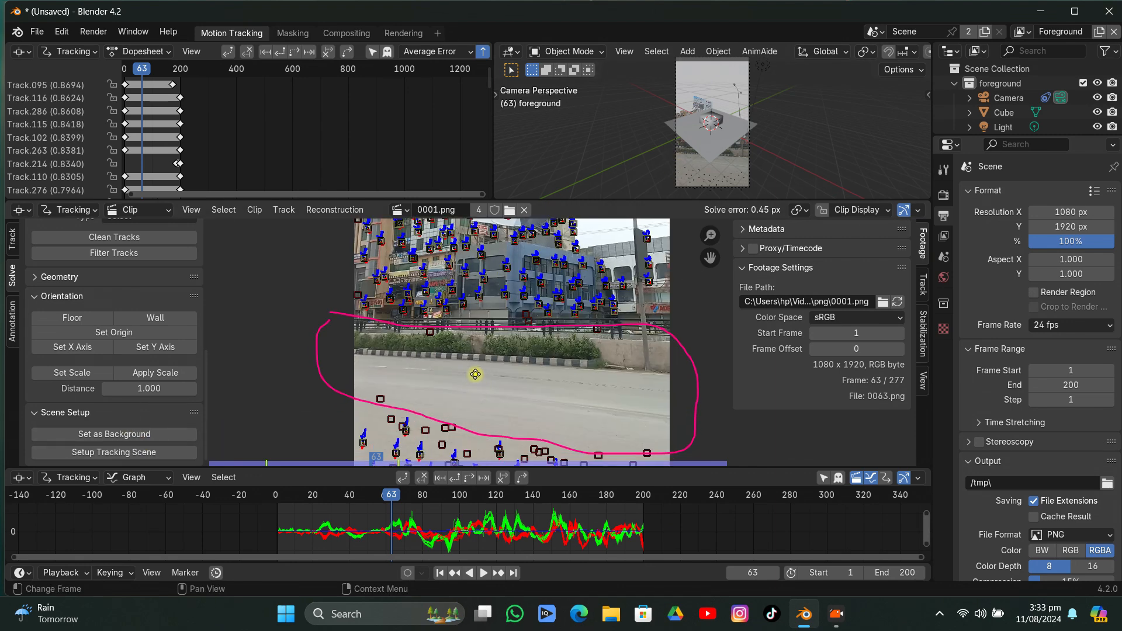
middle_click_drag(475, 374, 480, 323)
scroll(479, 325, "up", 2)
left_click(379, 363)
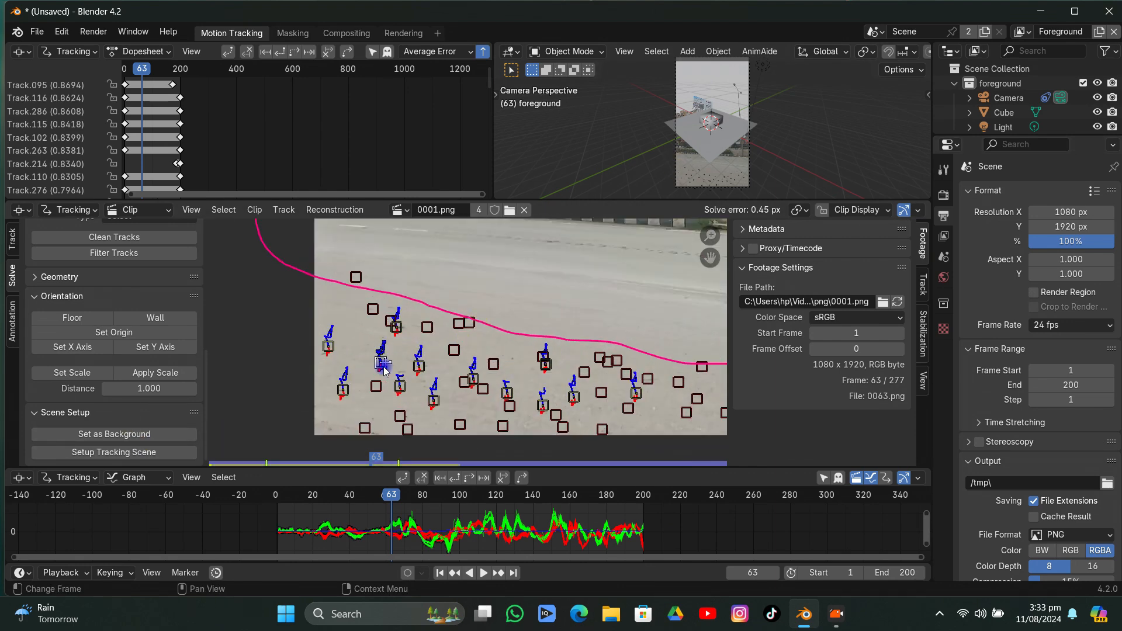
left_click(419, 366, "shift")
left_click(399, 333, "shift")
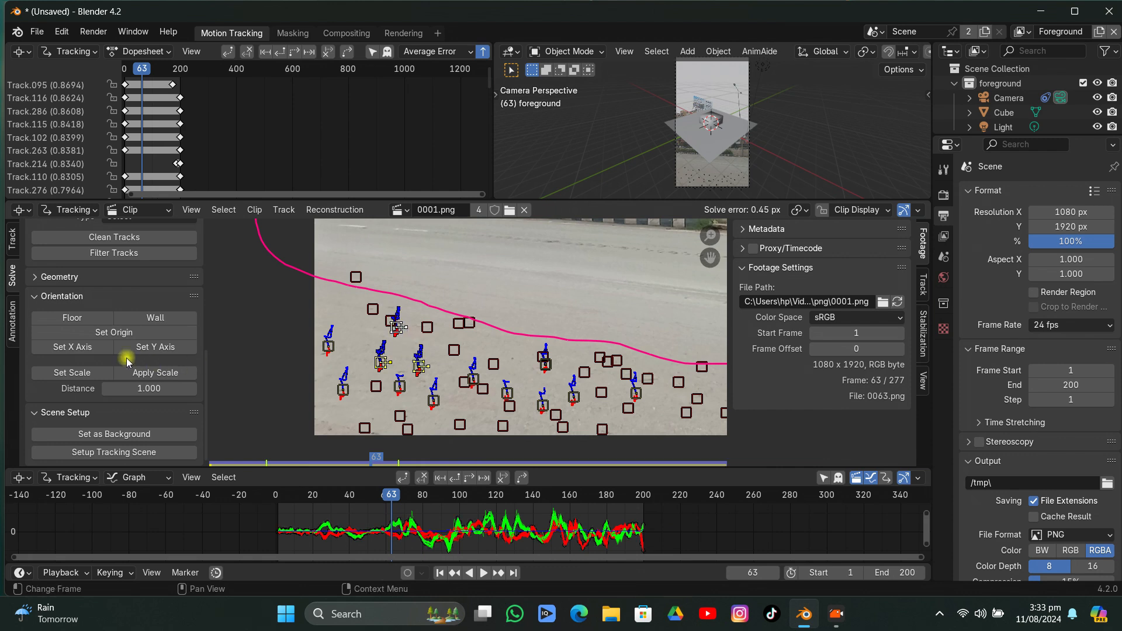
left_click(72, 317)
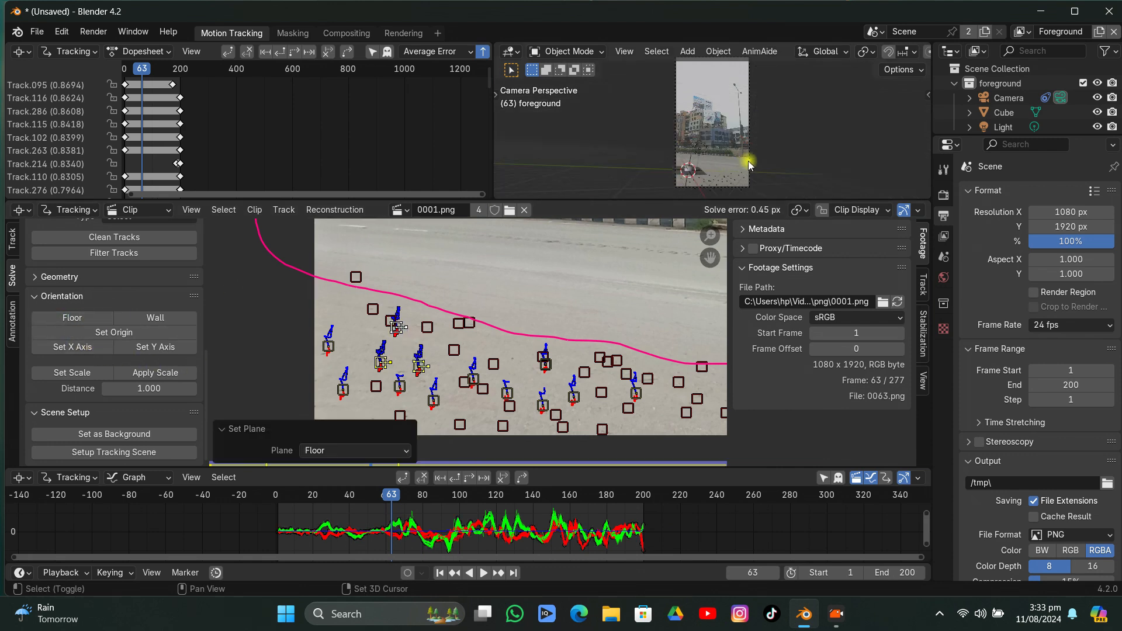
middle_click_drag(748, 160, 745, 146, "shift")
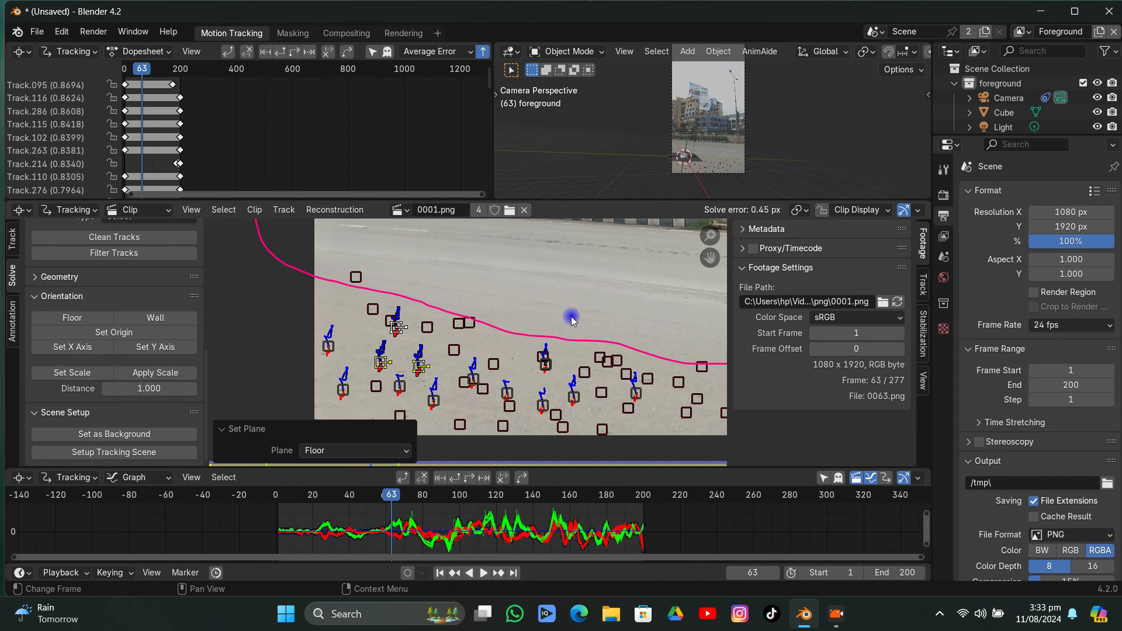
Set the floor plane from three tracked ground markers right of the lower centre of the footage
left_click(575, 396)
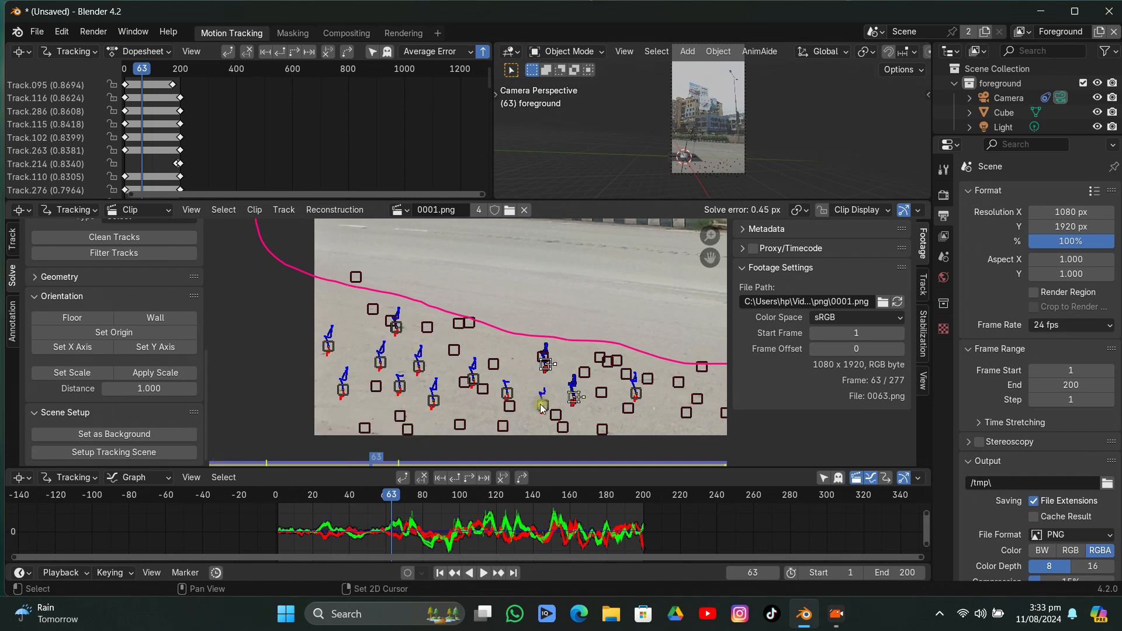
left_click(543, 405, "shift")
left_click(72, 320)
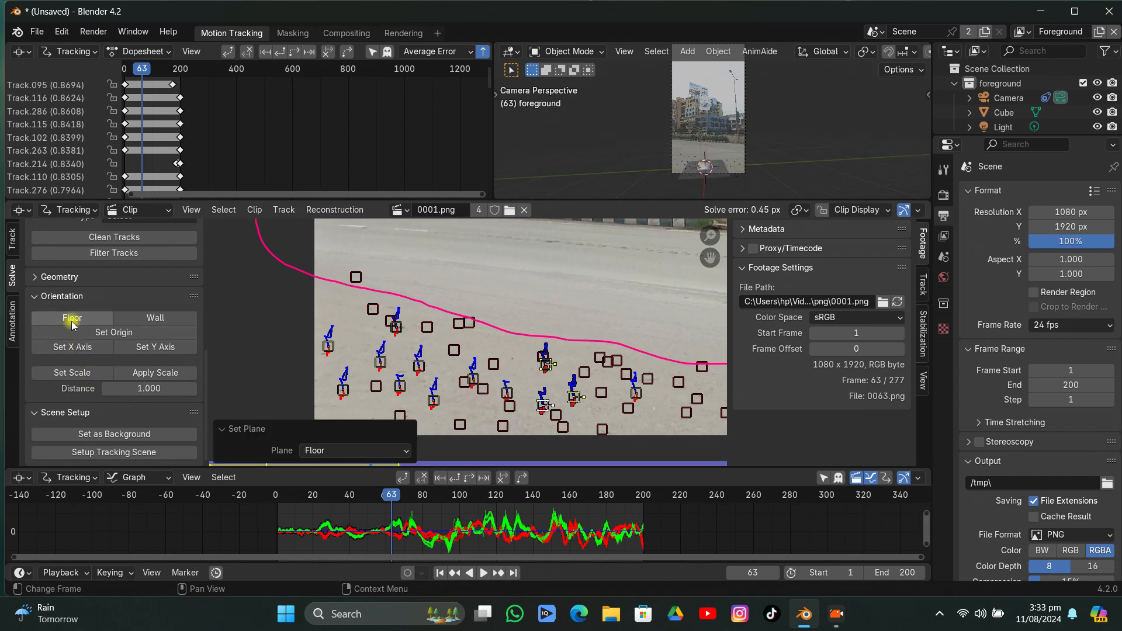
Redefine the floor plane using the three rightmost tracked ground markers that show motion paths
left_click(546, 363)
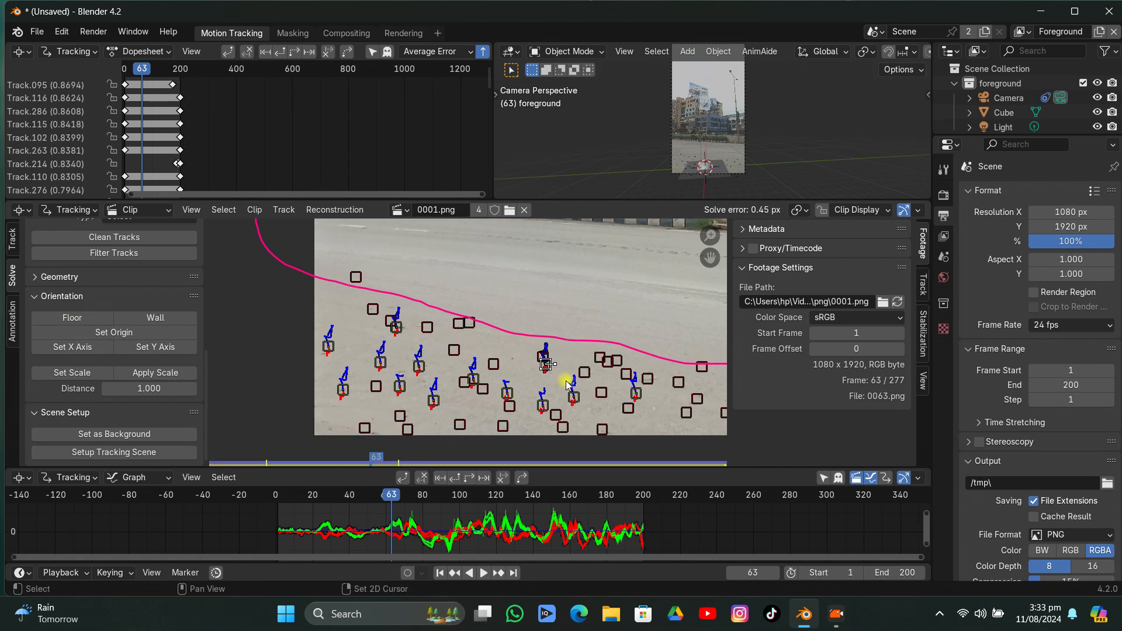
left_click(647, 389, "shift")
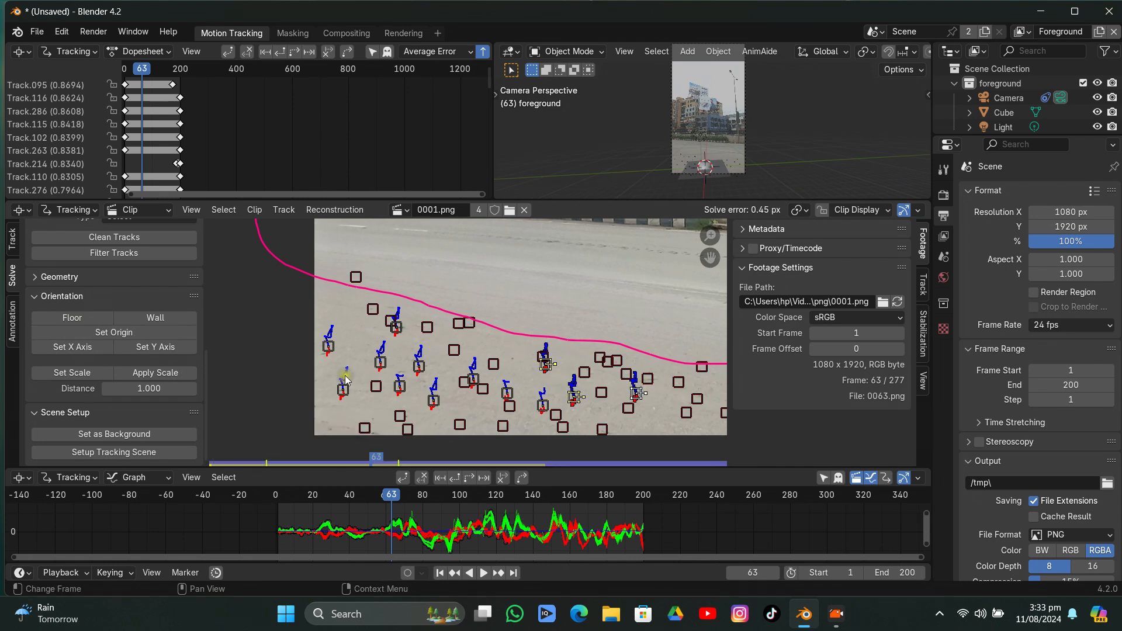
left_click(70, 320)
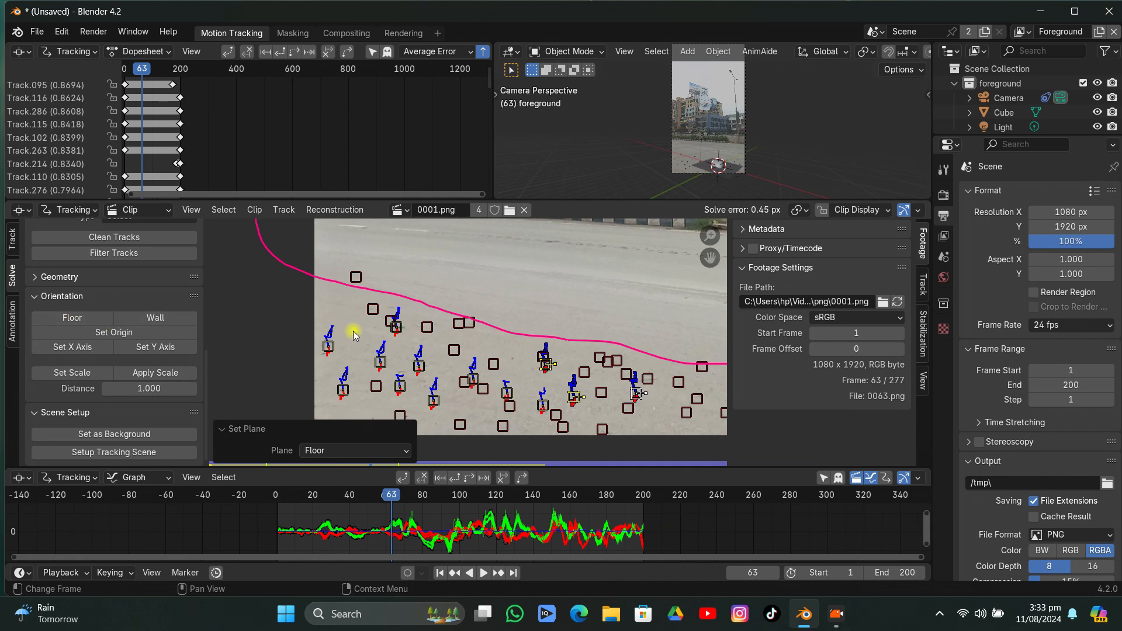
Set the X axis from the lower-left ground marker, and reset it from the leftmost ground marker above it
left_click(539, 323)
left_click(343, 389)
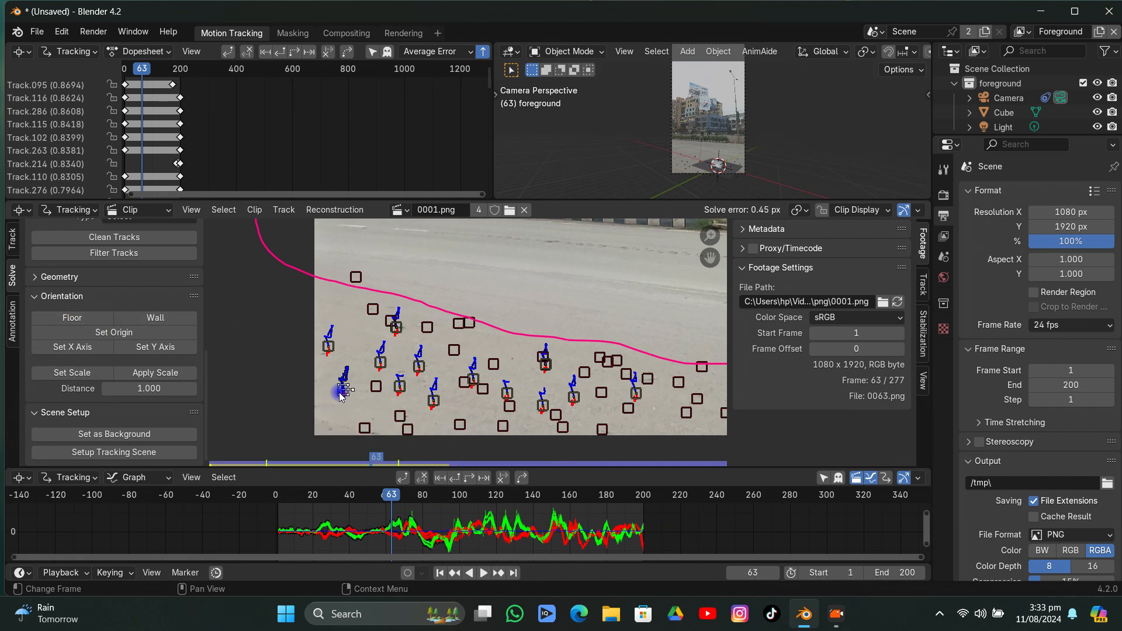
left_click(61, 350)
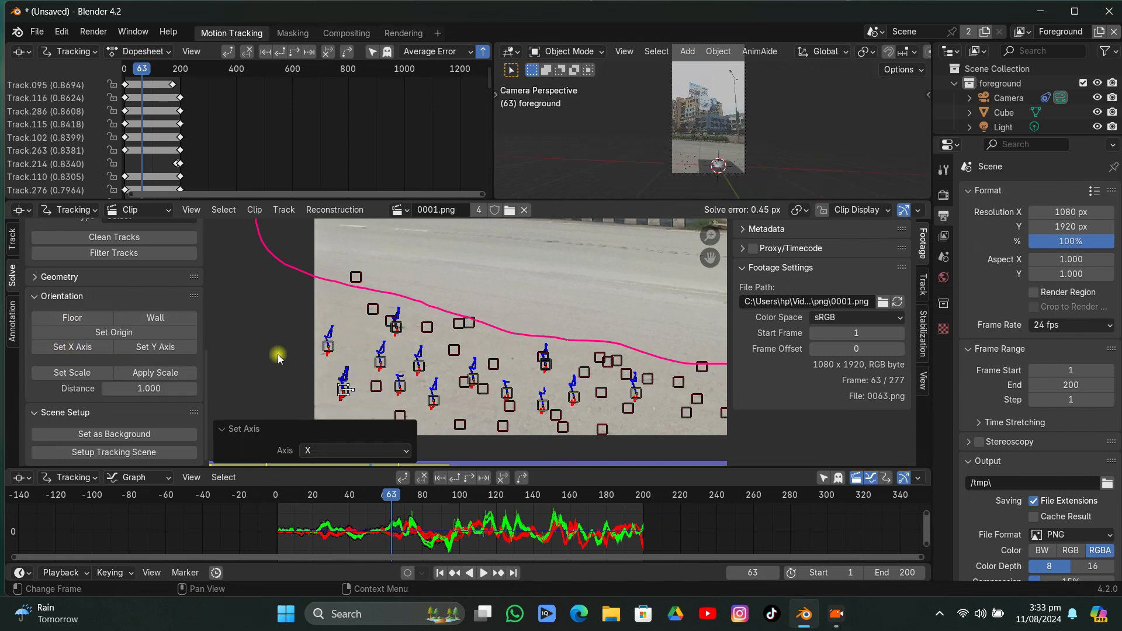
left_click(329, 345)
left_click(75, 345)
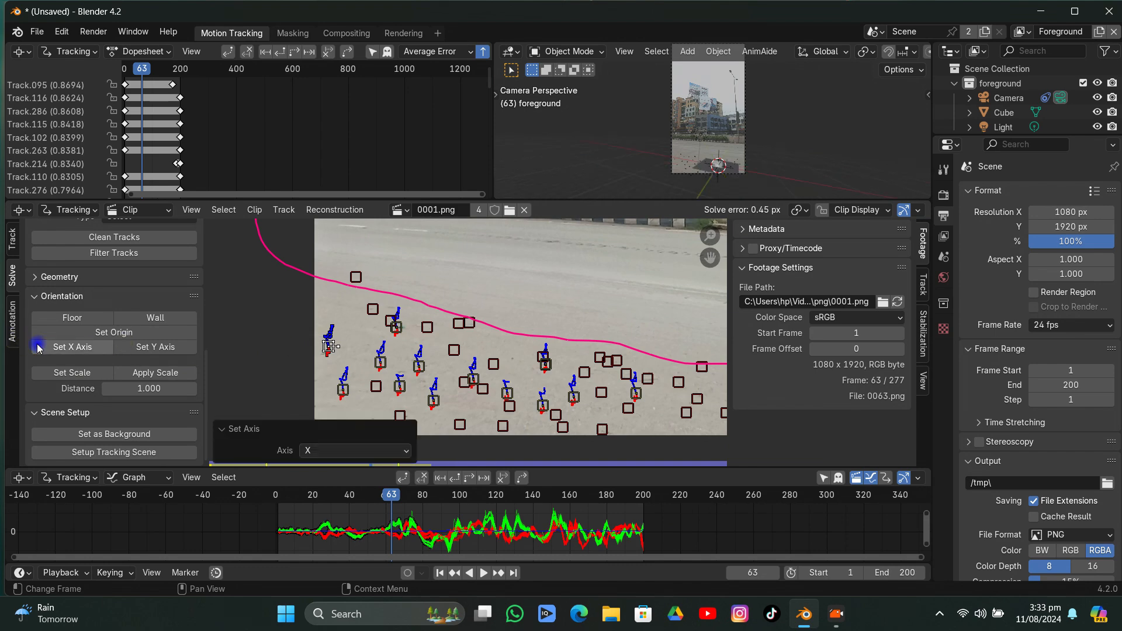
Go to frame 79 and add a General Layout workspace
left_click_drag(390, 495, 420, 517)
left_click(435, 33)
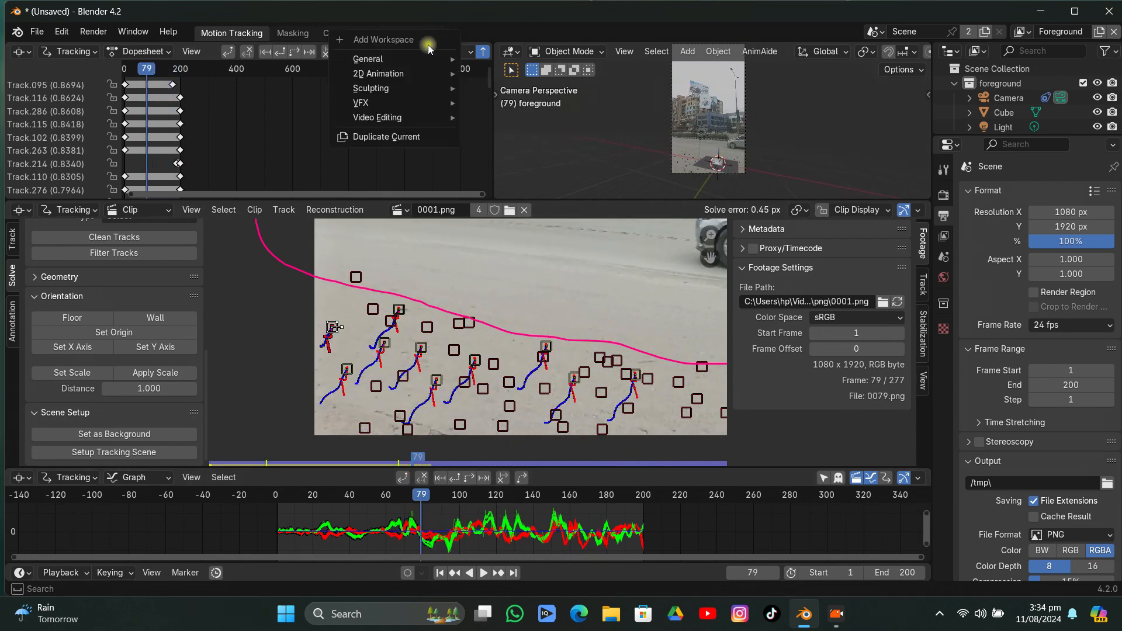
mouse_move(423, 68)
left_click(509, 104)
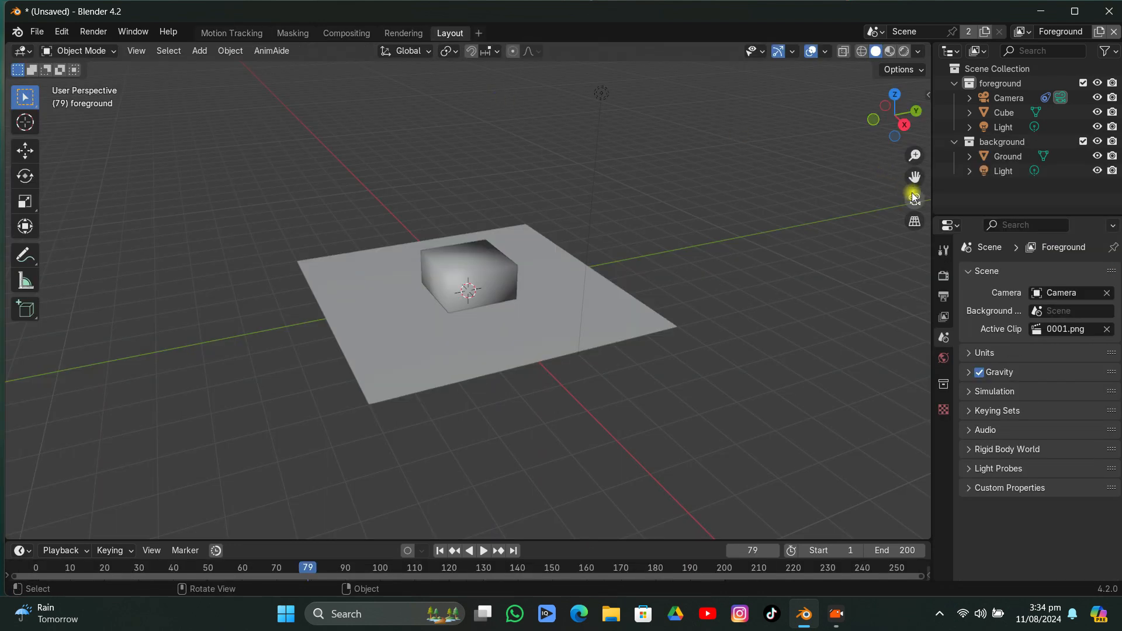
Show the motion tracking overlay in the 3D viewport and increase the display size of the tracks
scroll(723, 225, "down", 5)
left_click(827, 52)
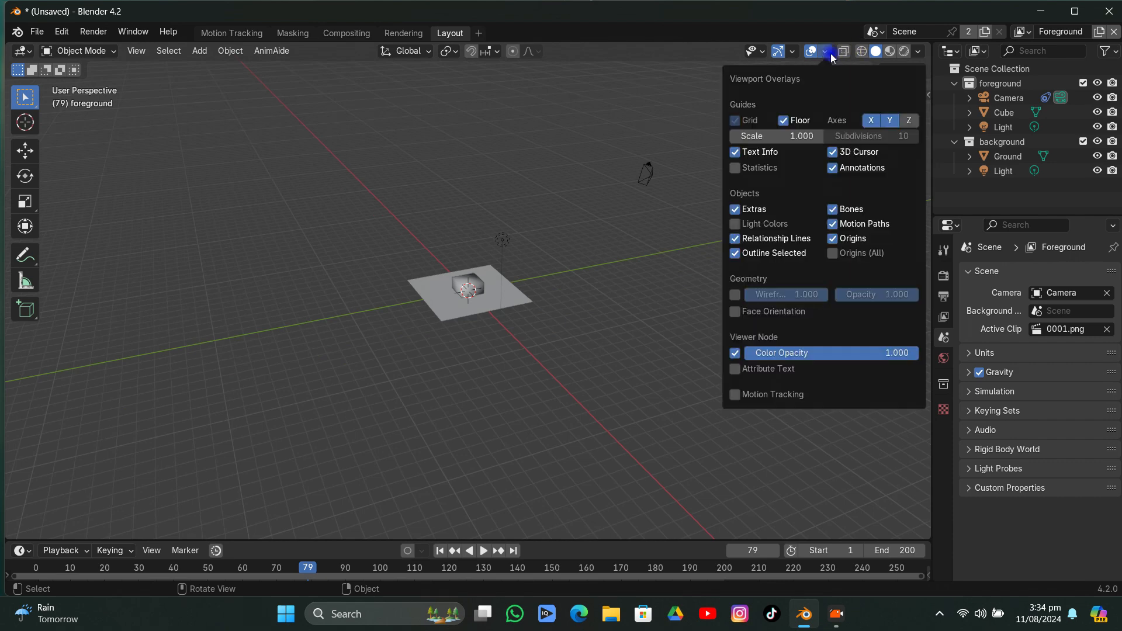
left_click(753, 392)
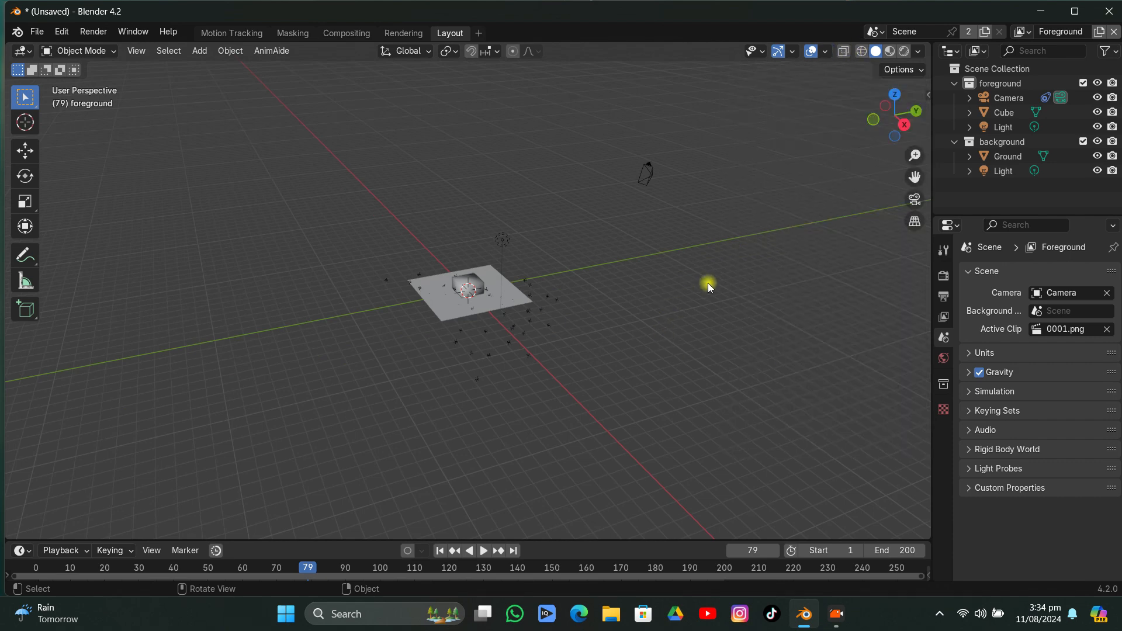
middle_click_drag(707, 282, 420, 260)
left_click(824, 52)
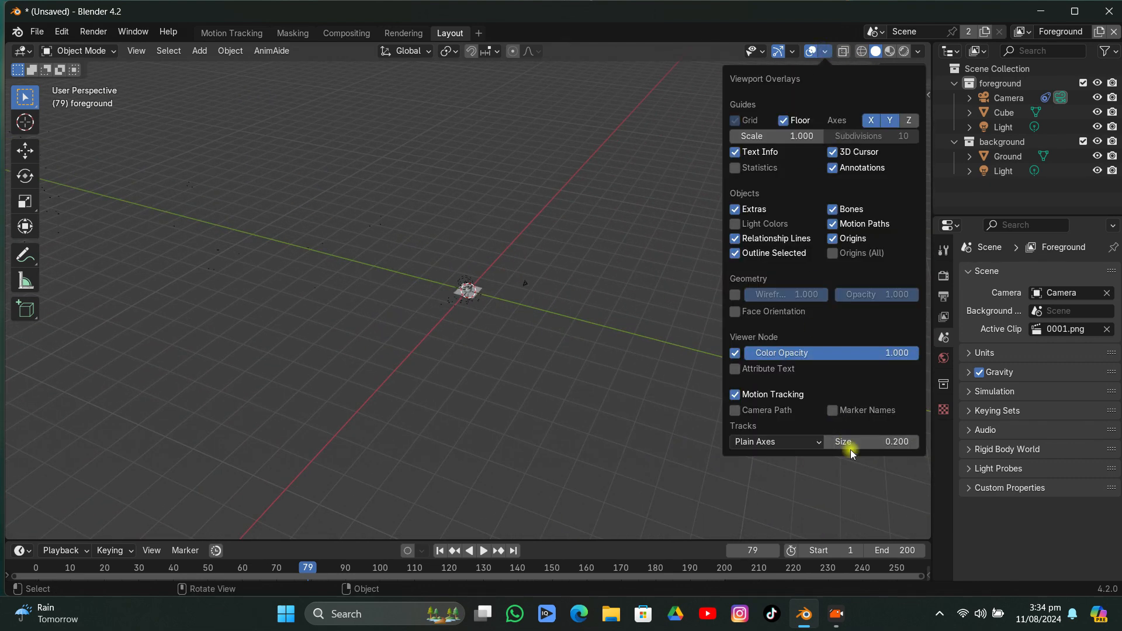
left_click_drag(850, 448, 888, 449)
mouse_move(658, 355)
middle_mouse_down()
mouse_move(351, 257)
mouse_move(250, 267)
mouse_move(513, 251)
middle_mouse_up()
View the scene through the tracked camera with the full frame visible and play the animation
left_click(913, 199)
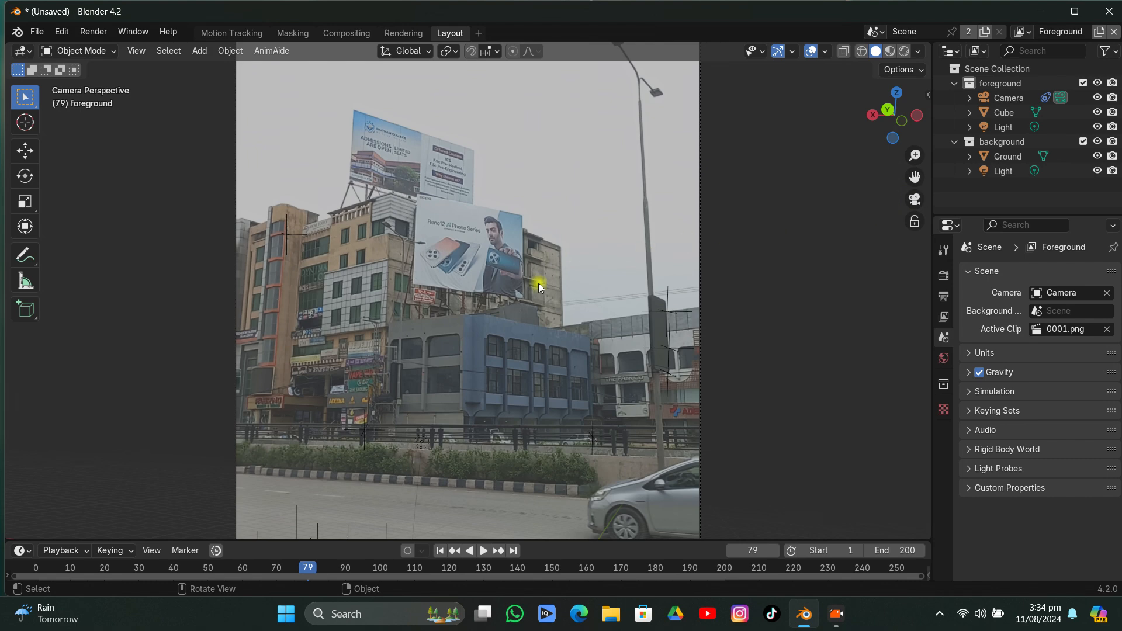
scroll(526, 293, "down", 3)
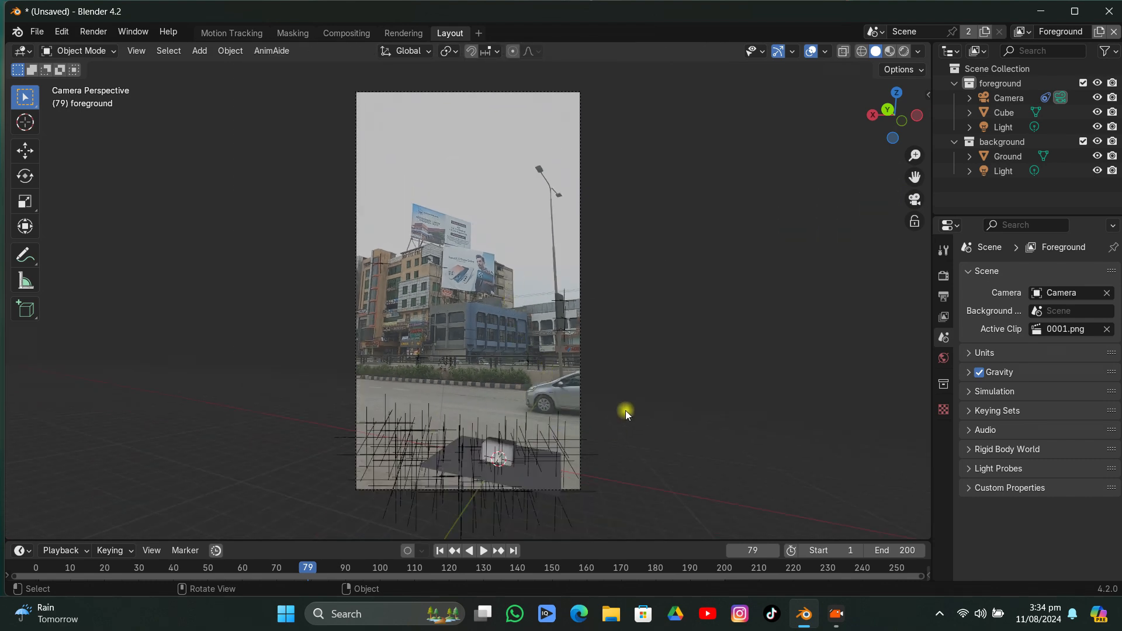
key("space")
Move the cube onto the road beyond the ground plane, at about Y -9.67 m and Z 0.98 m
left_click_drag(914, 178, 877, 55)
scroll(547, 310, "up", 3)
left_click(442, 407)
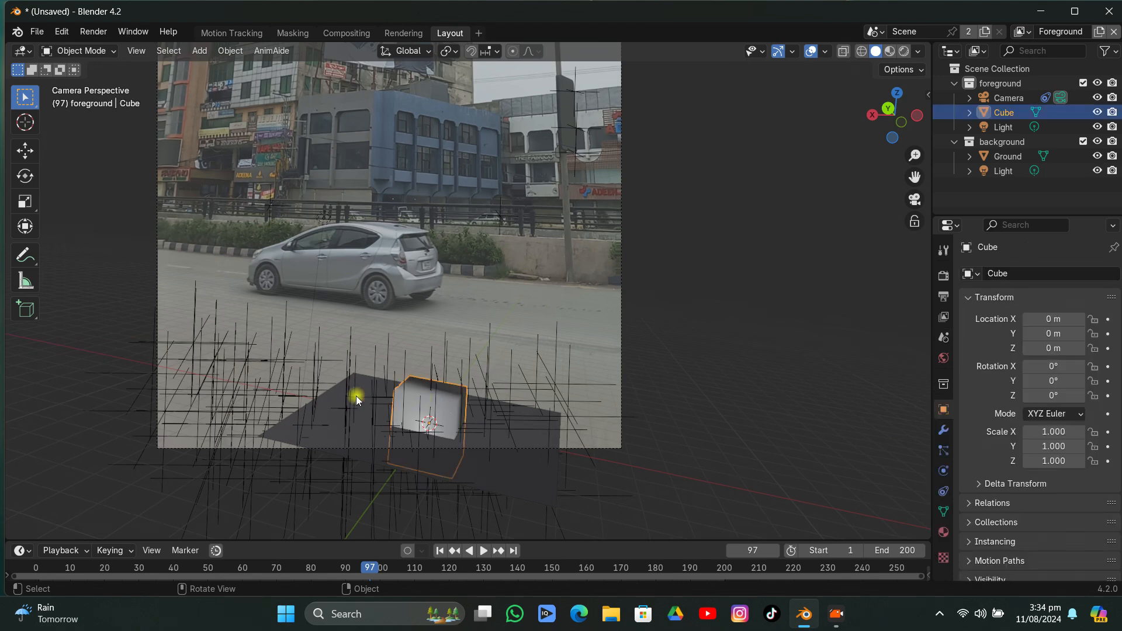
left_click(32, 155)
left_click_drag(425, 373, 435, 351)
left_click_drag(418, 415, 570, 328)
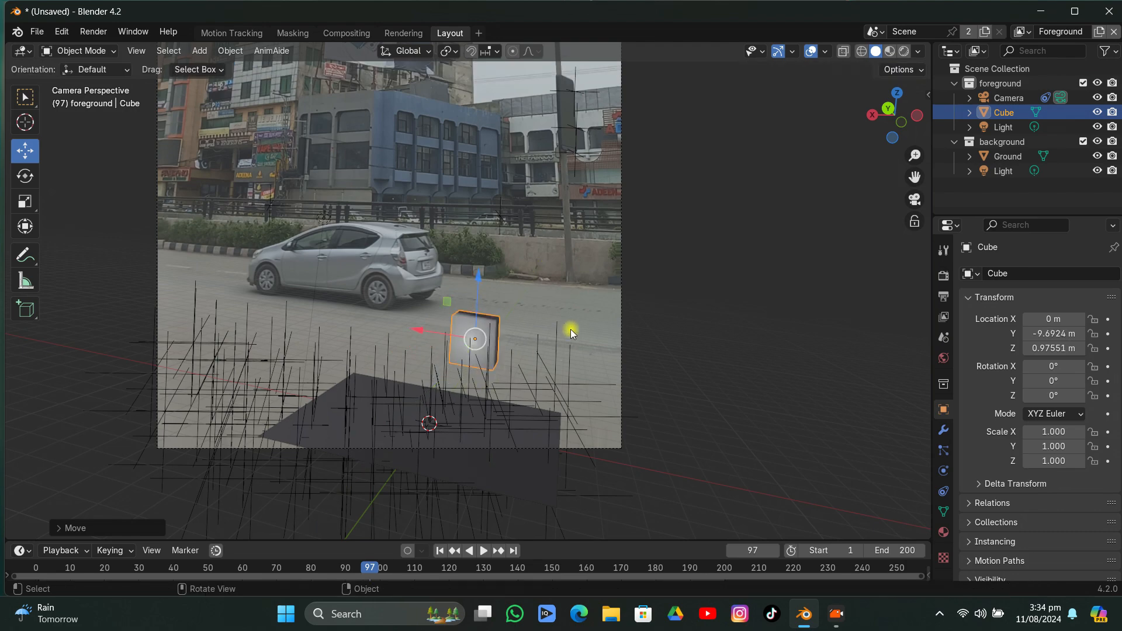
left_click(572, 326)
Play the animation and check closely how the cube sticks to the road footage
key("space")
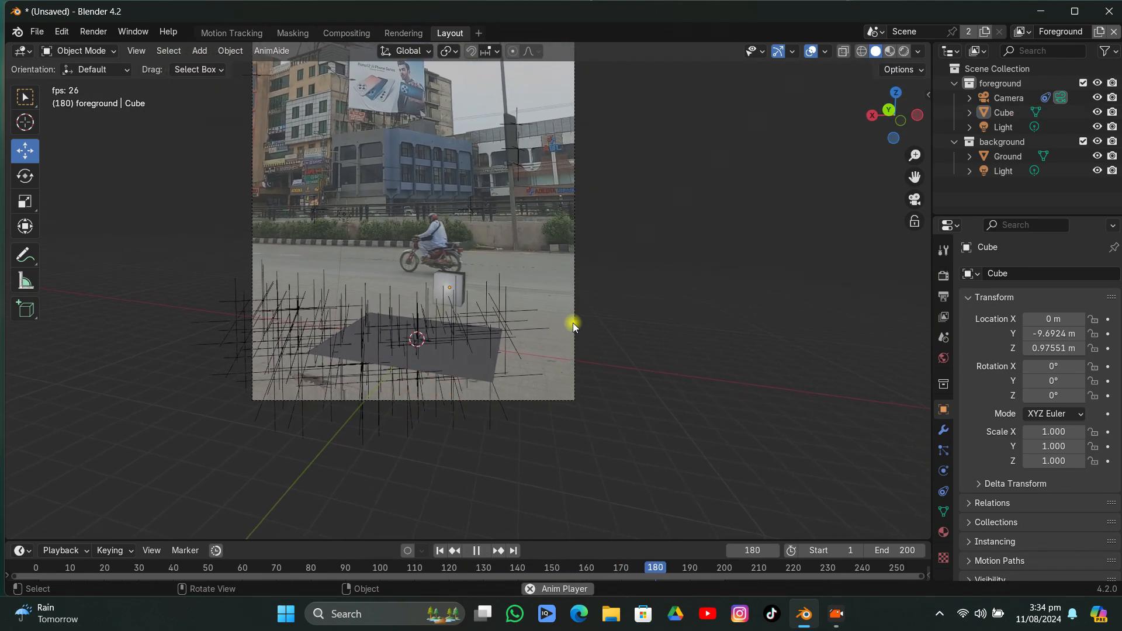
key("space")
key("space")
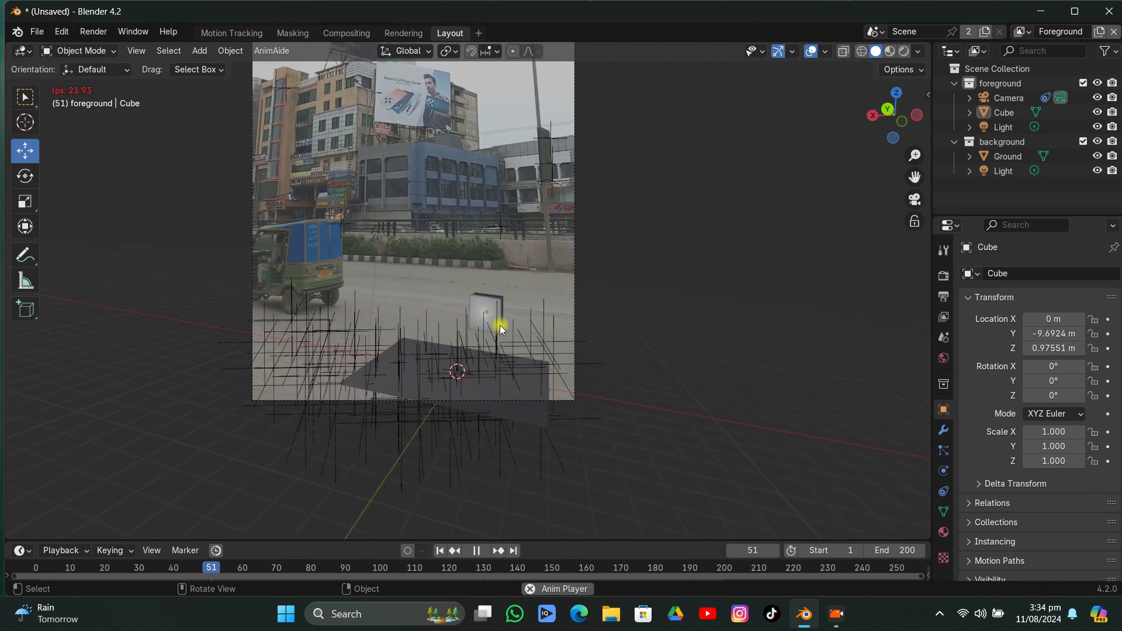
scroll(500, 325, "up", 4)
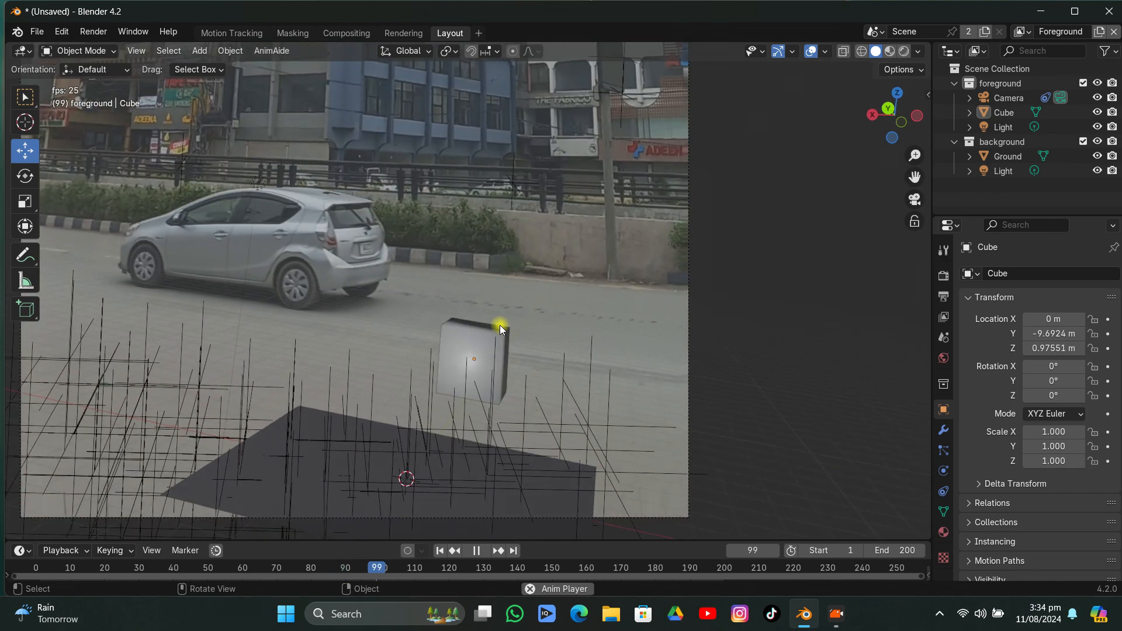
scroll(500, 324, "down", 1)
key("space")
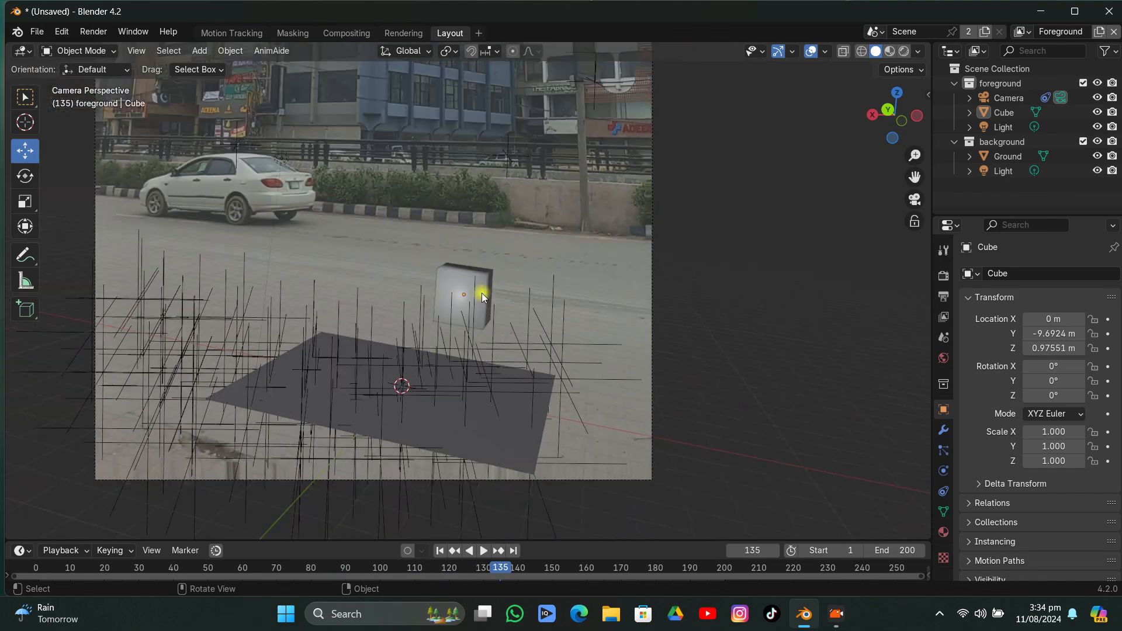
Delete the cube from the foreground collection
left_click(482, 261)
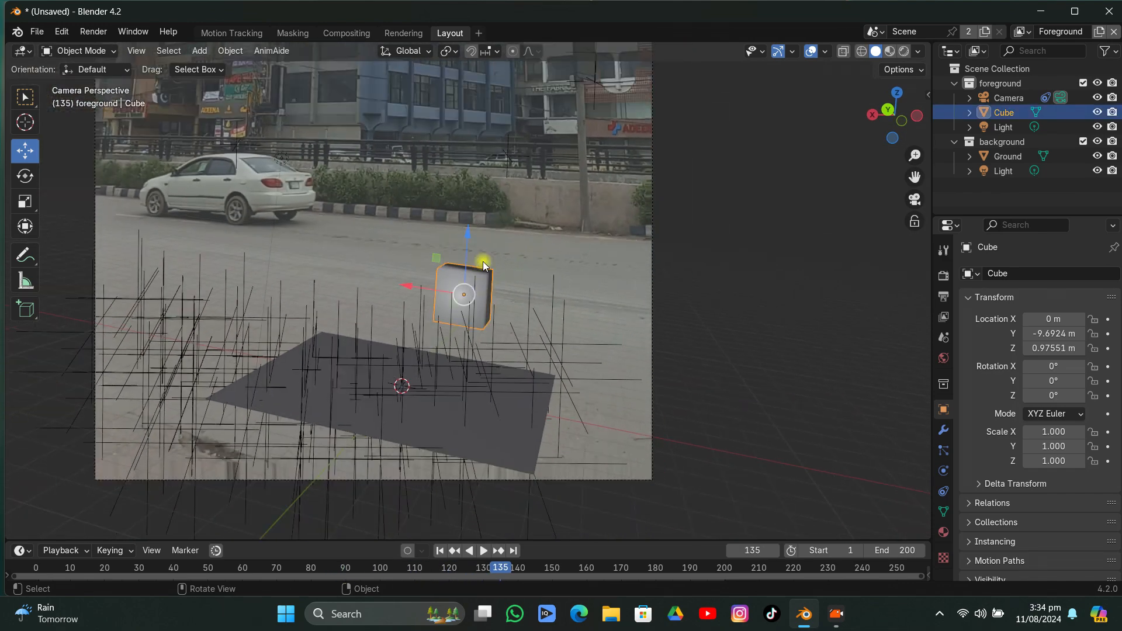
key("Delete")
scroll(528, 267, "down", 3)
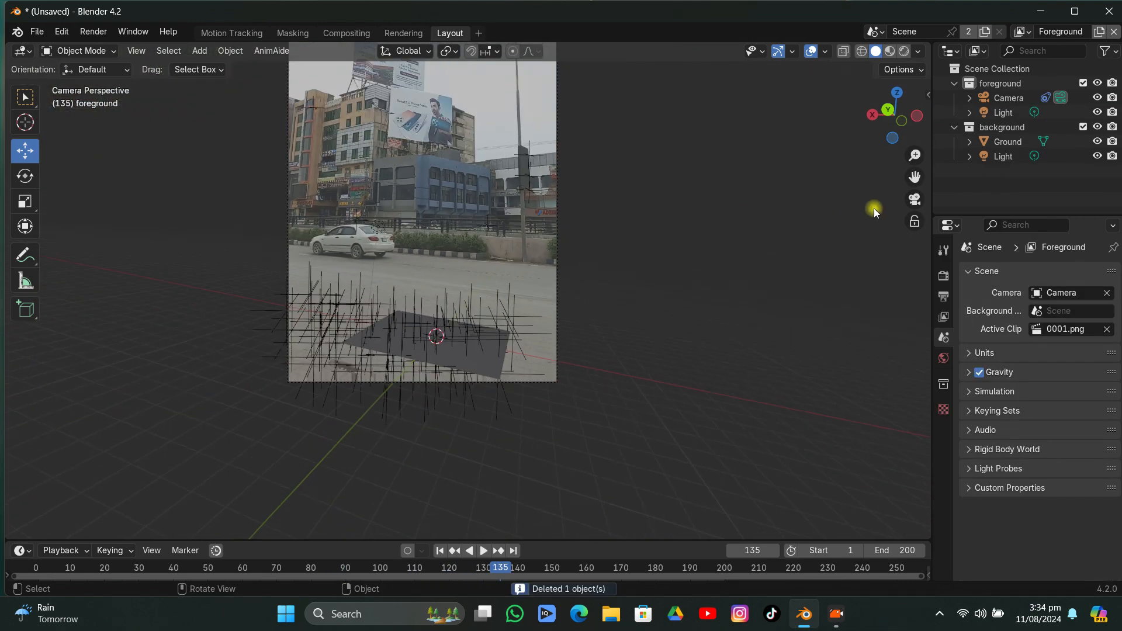
scroll(478, 258, "up", 7)
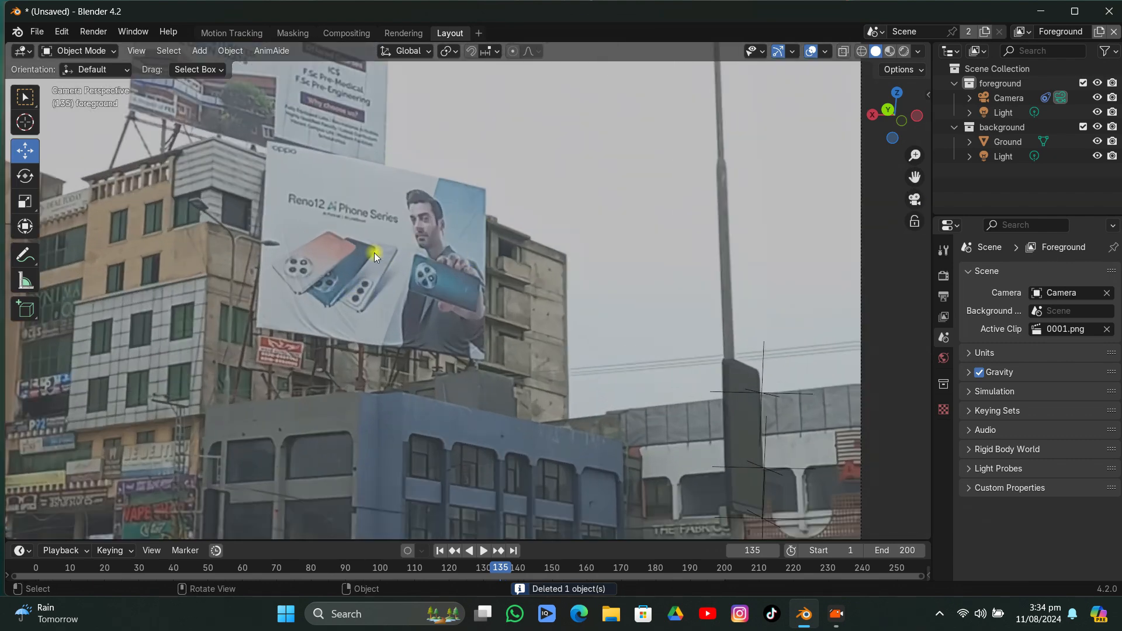
scroll(398, 257, "down", 7)
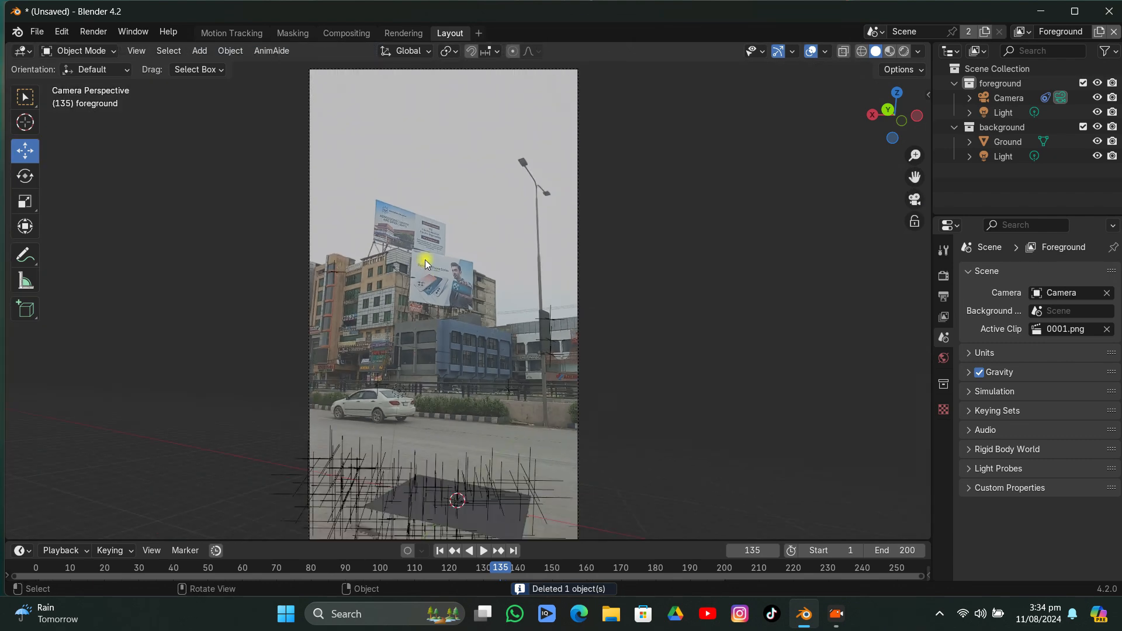
Set the camera's clip end distance to 10000 m
left_click(559, 68)
left_click(942, 470)
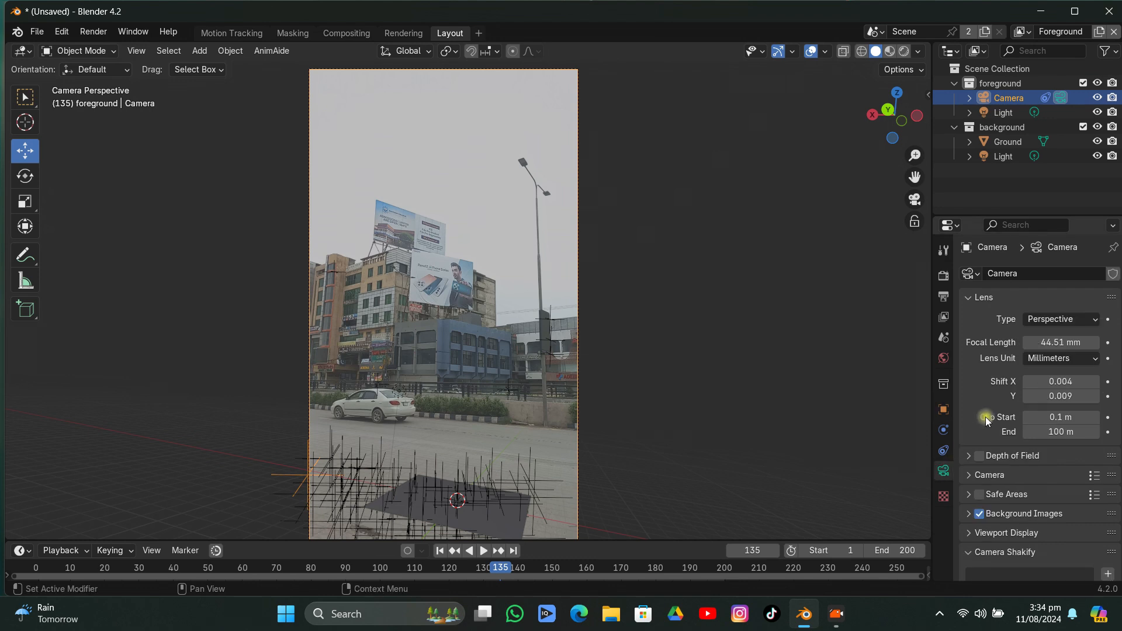
left_click(1045, 433)
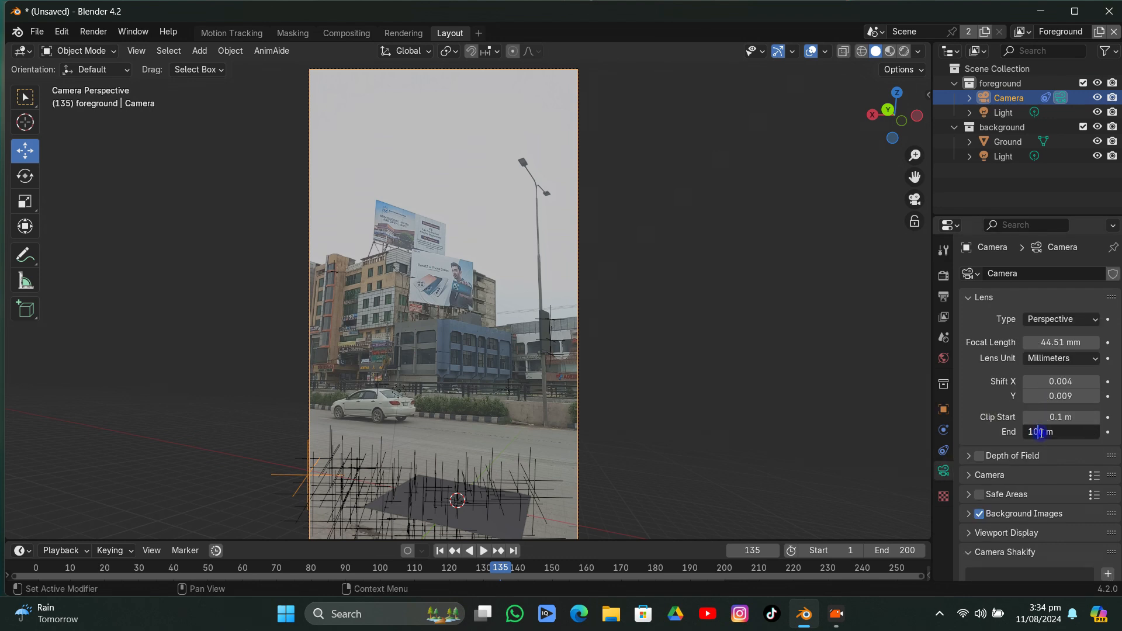
key("Return")
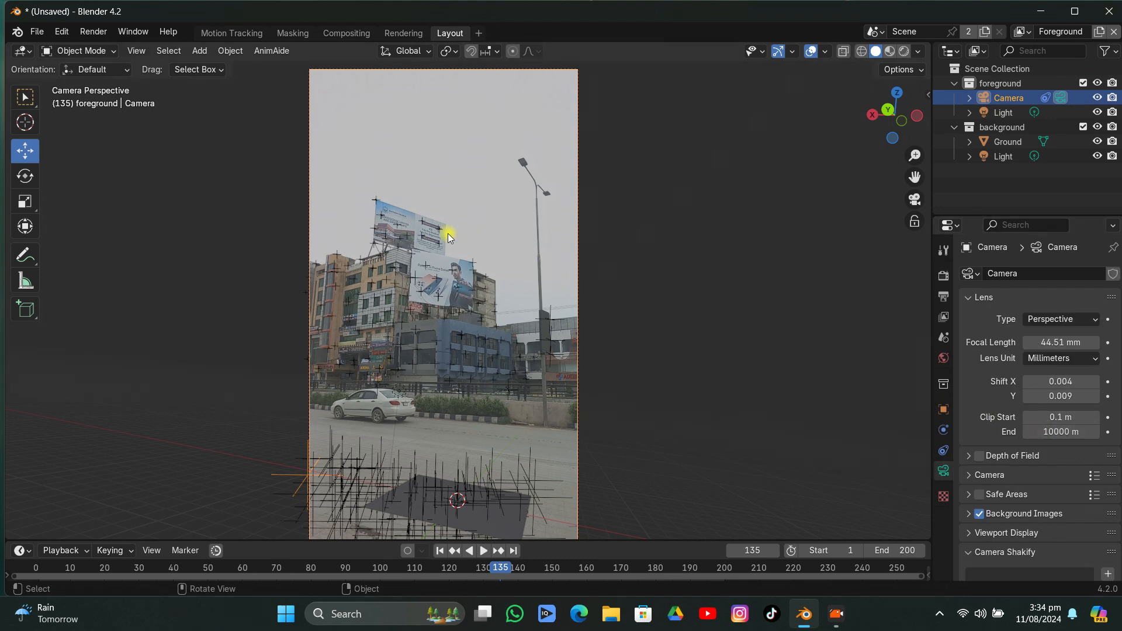
Snap the 3D cursor to the selected tracking point in the upper-left area of the Reno12 billboard
scroll(447, 314, "up", 5)
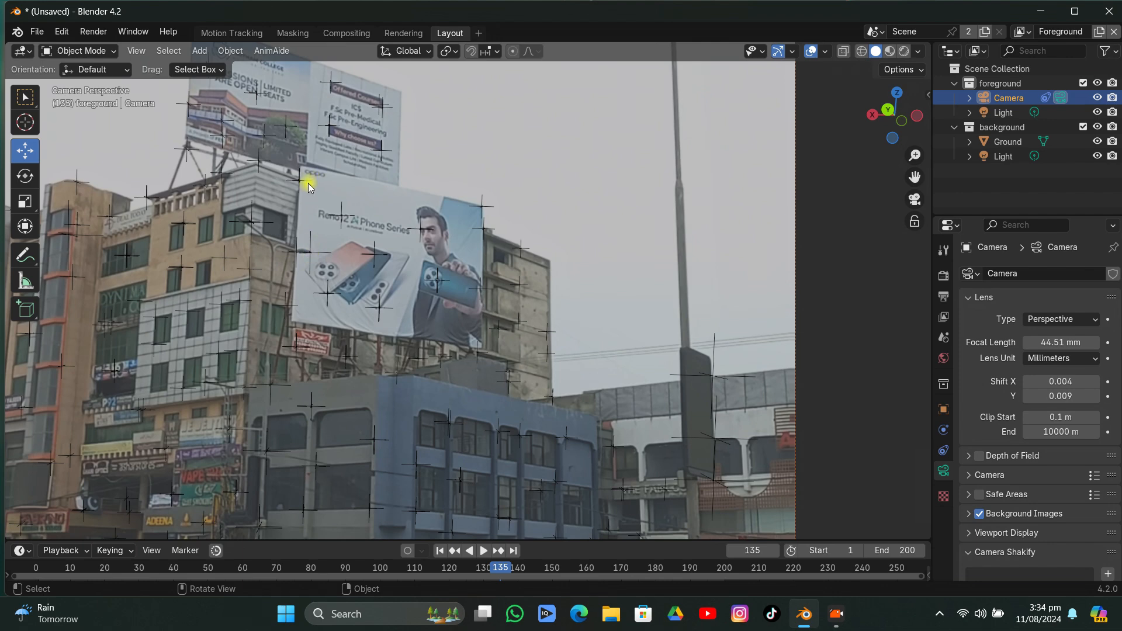
key("shift+s")
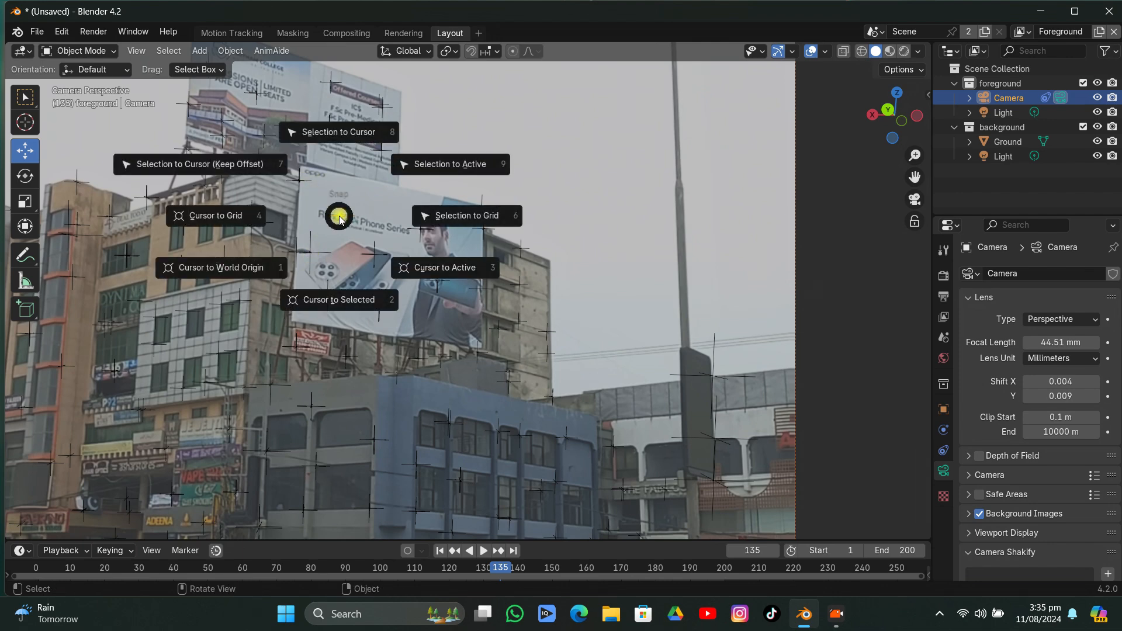
left_click(338, 286)
Add a mesh plane at the 3D cursor and scale it up to roughly the billboard's width
key("shift+a")
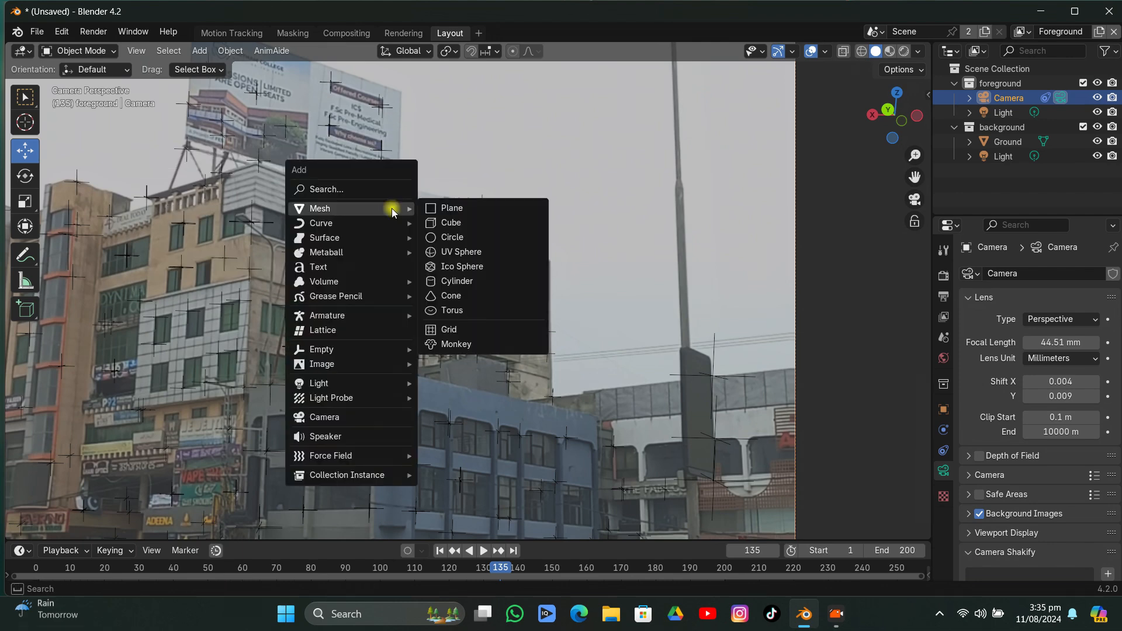
left_click(420, 211)
key("s")
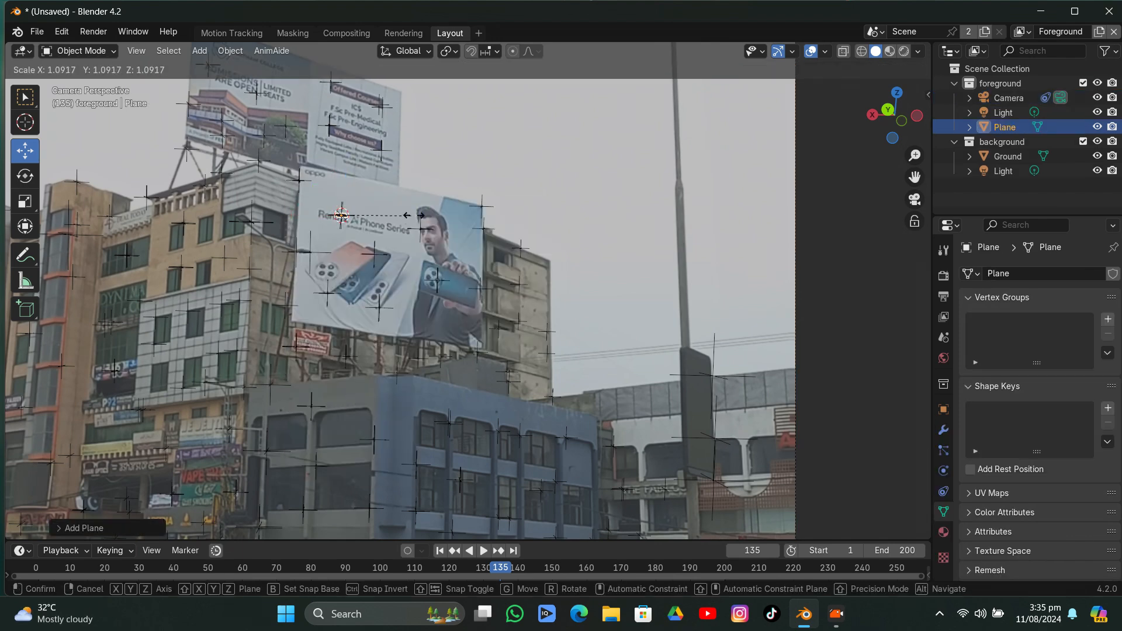
left_click(285, 199)
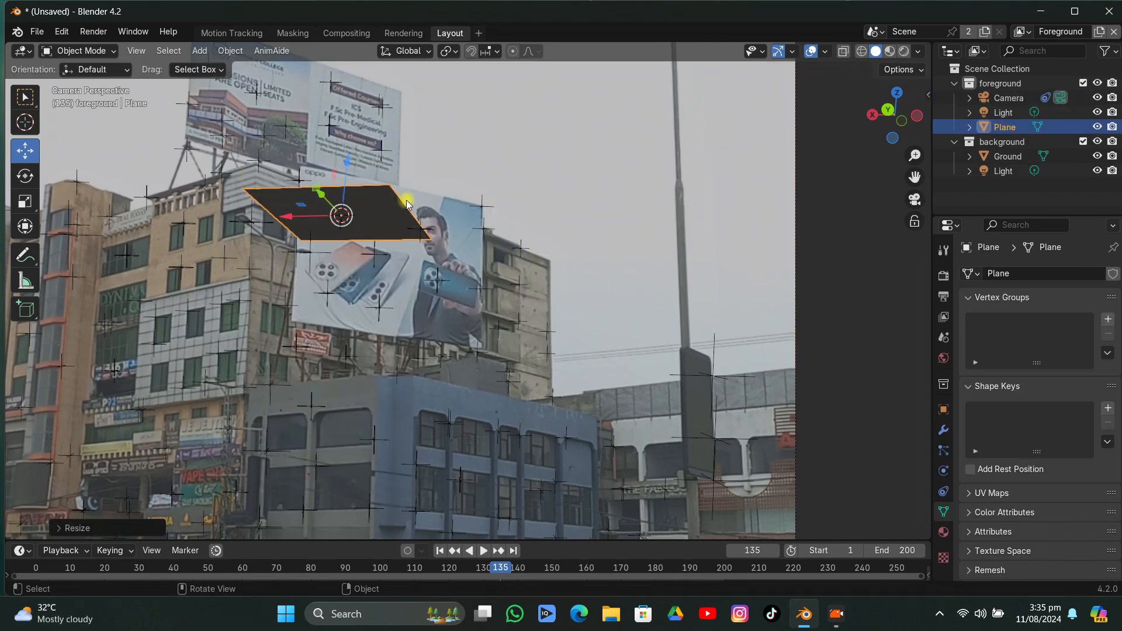
Show the scene in wireframe and add the camera to the selection as the active object alongside the plane
left_click(867, 52)
scroll(362, 180, "up", 3)
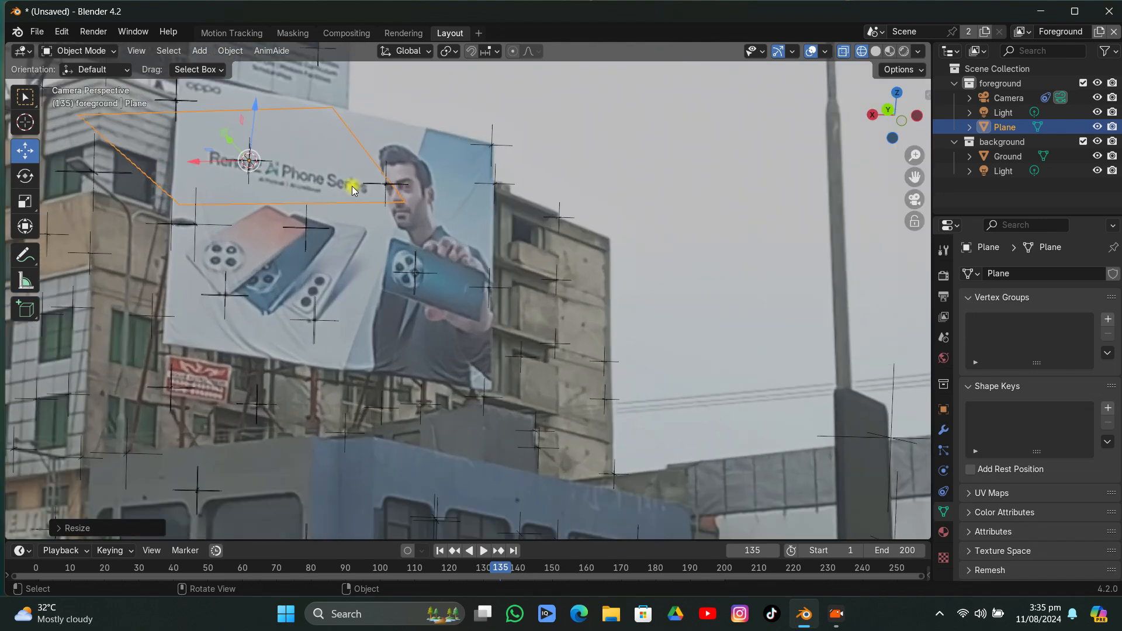
left_click(246, 178, "shift")
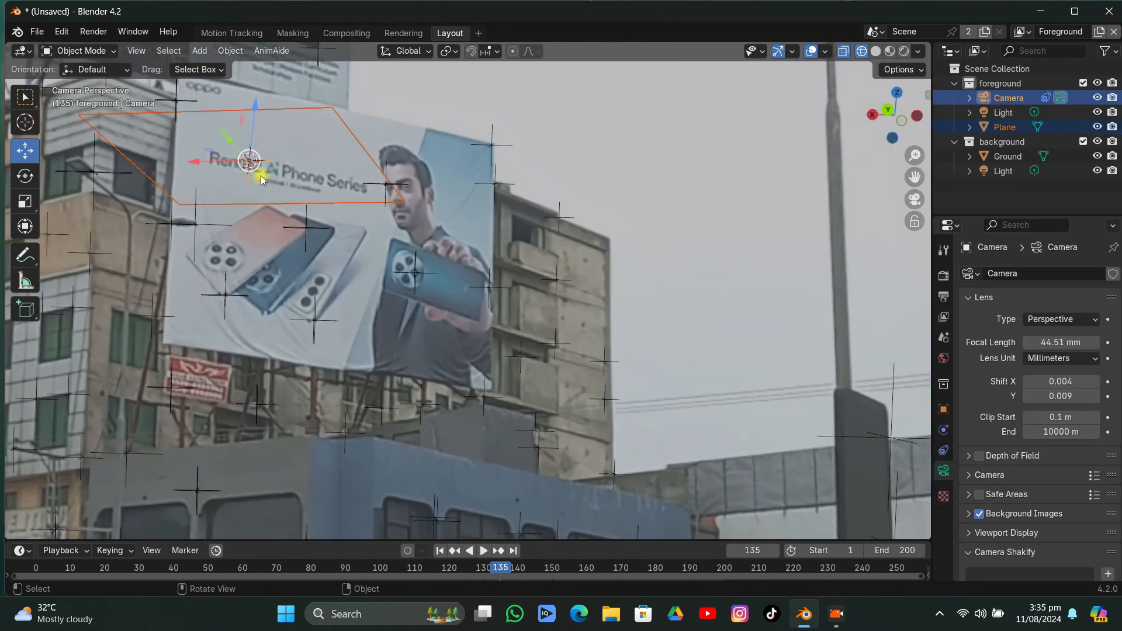
Search the add-on preferences for "copy" to check whether Copy Attributes Menu is enabled
left_click(61, 31)
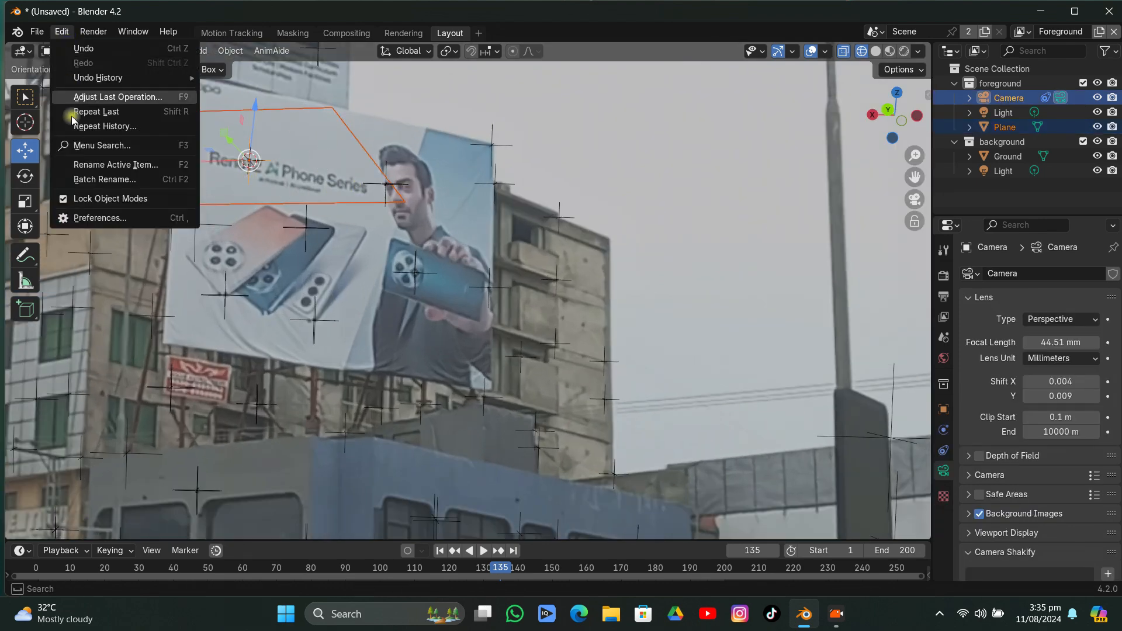
left_click(82, 216)
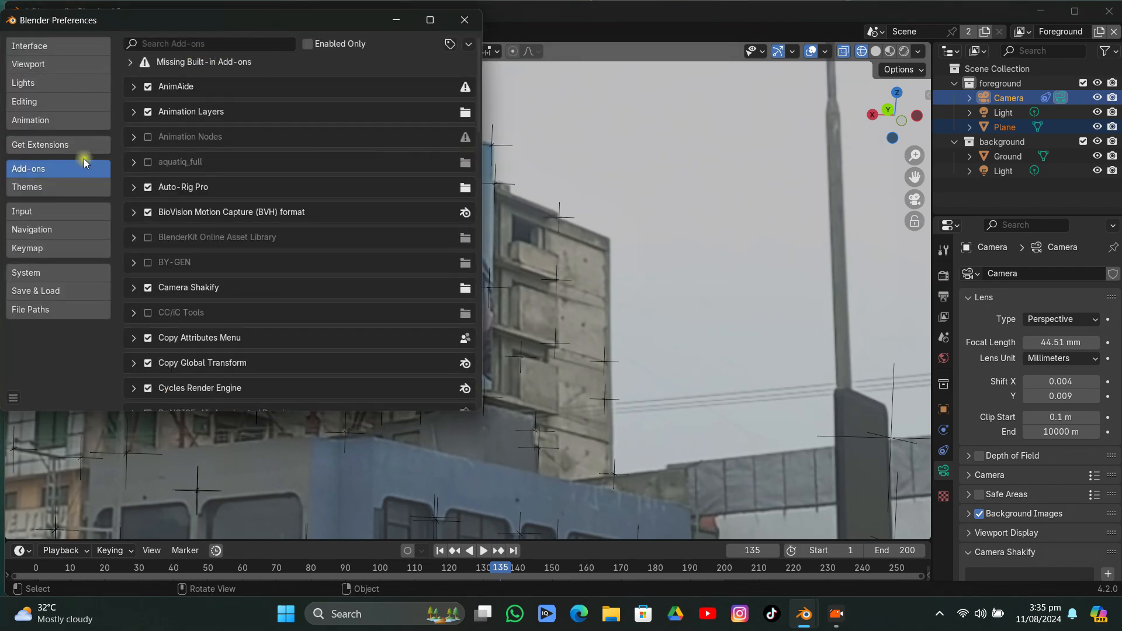
left_click(203, 44)
type("copy")
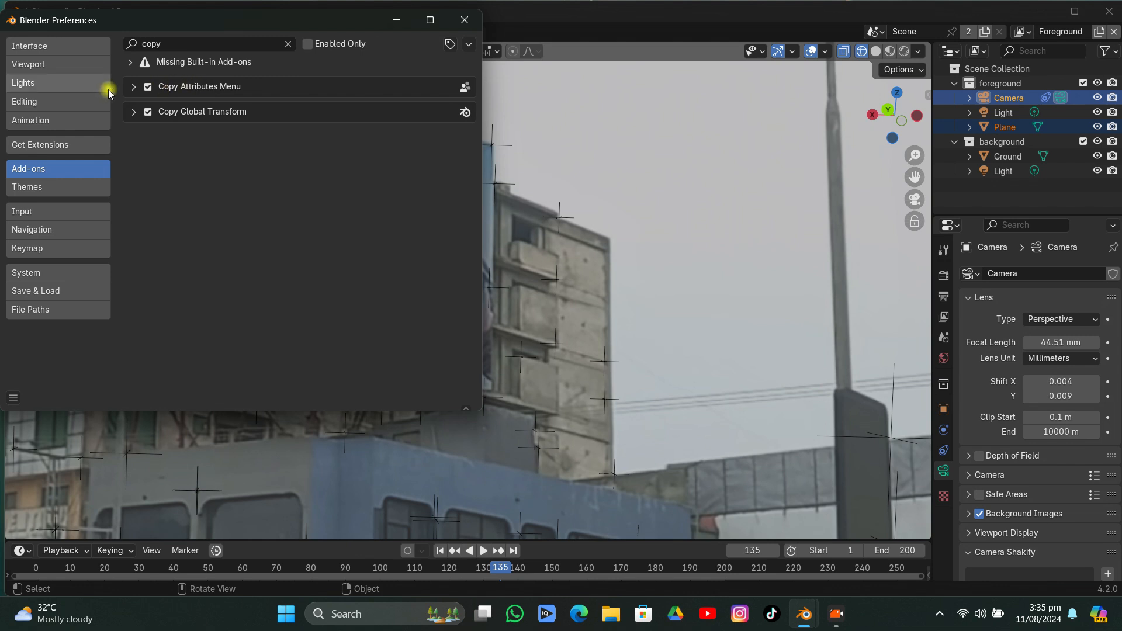
left_click(465, 20)
Copy the camera's rotation to the plane, then select only the plane
key("ctrl+c")
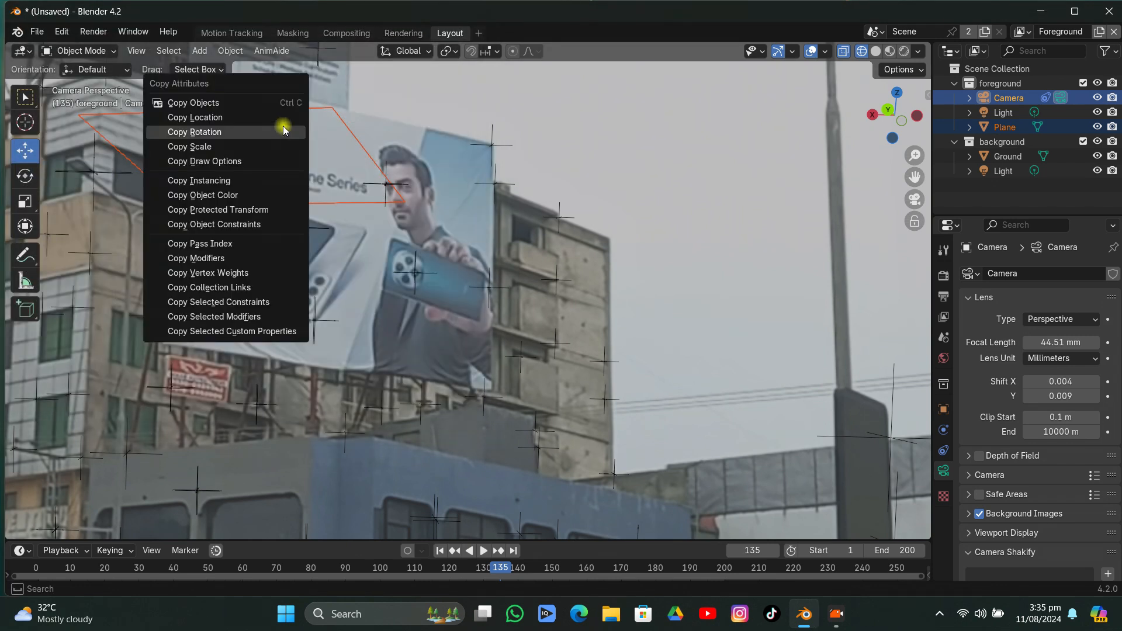
left_click(223, 135)
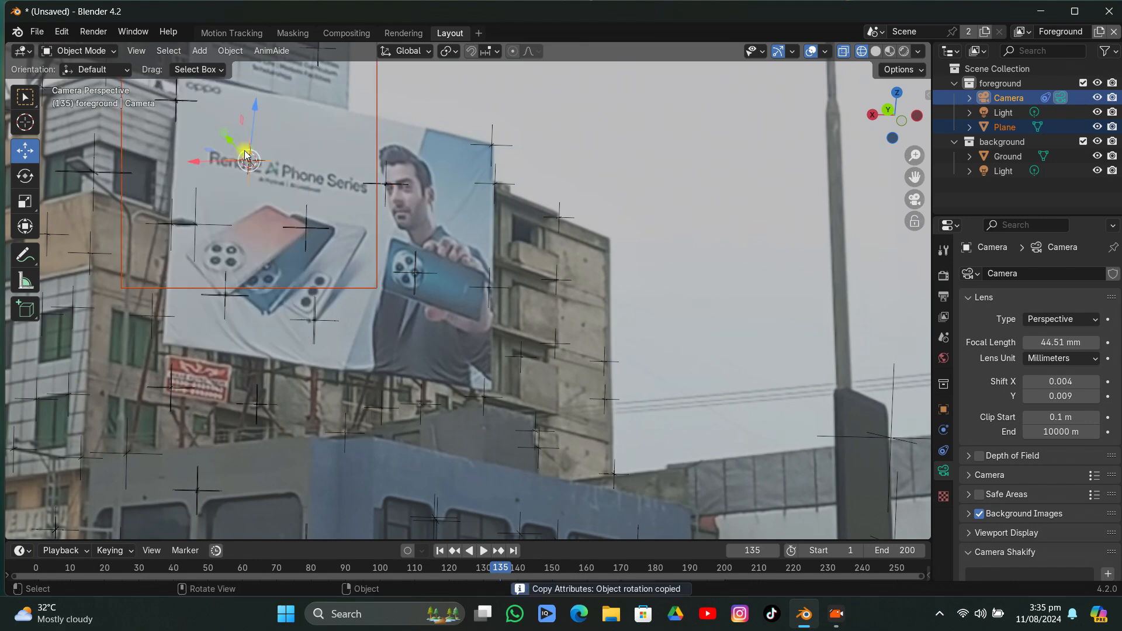
left_click(374, 106)
scroll(350, 147, "down", 3)
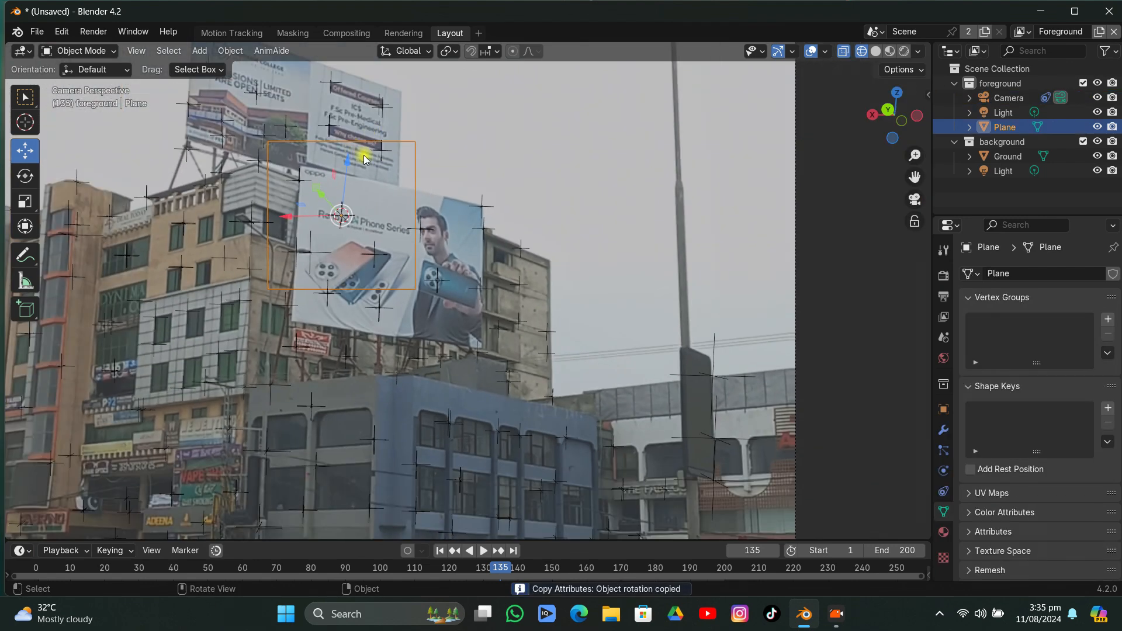
Rotate the plane slightly with a free trackball rotation towards the billboard's angle
scroll(363, 157, "up", 2)
key("r")
key("r")
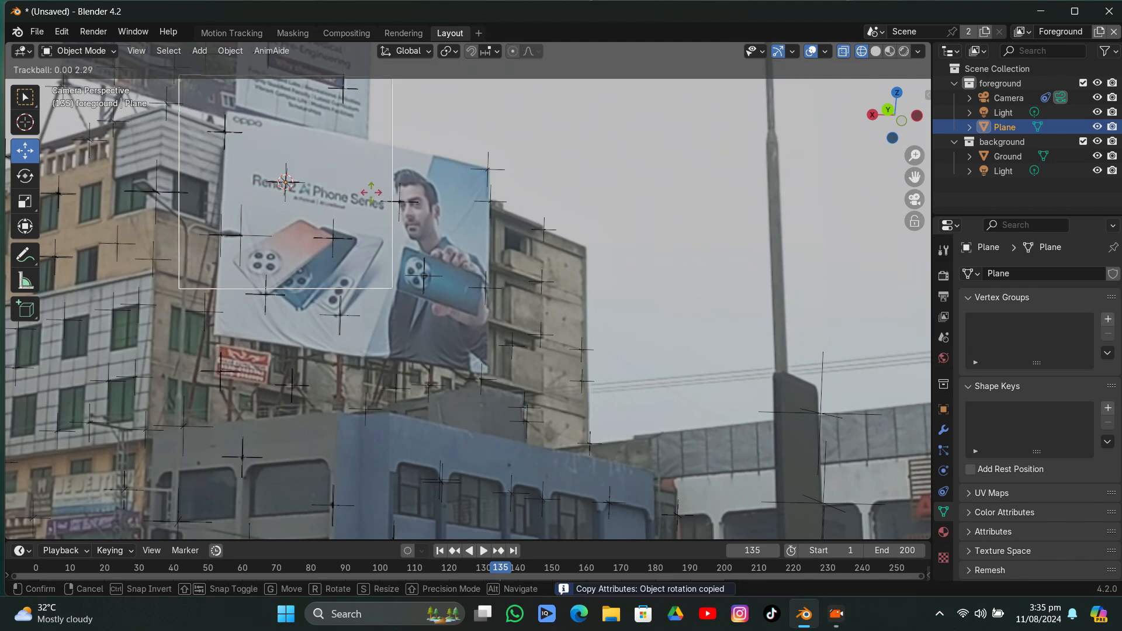
left_click(389, 190)
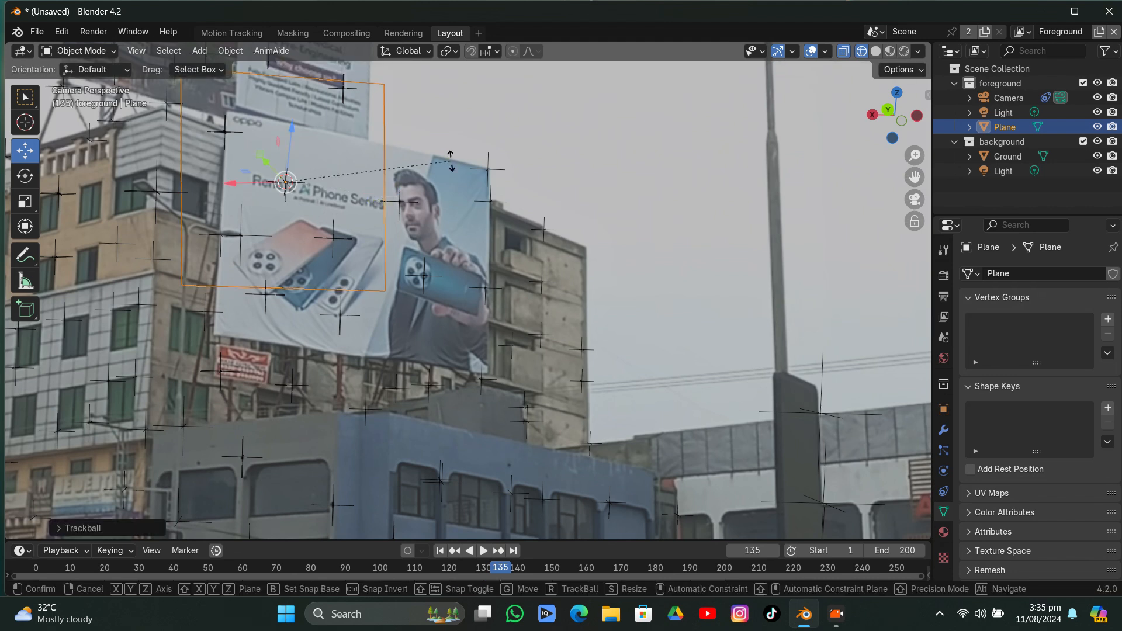
Set the transform orientation to Local and rotate the plane freely and about local Z to follow the billboard's perspective
left_click(408, 51)
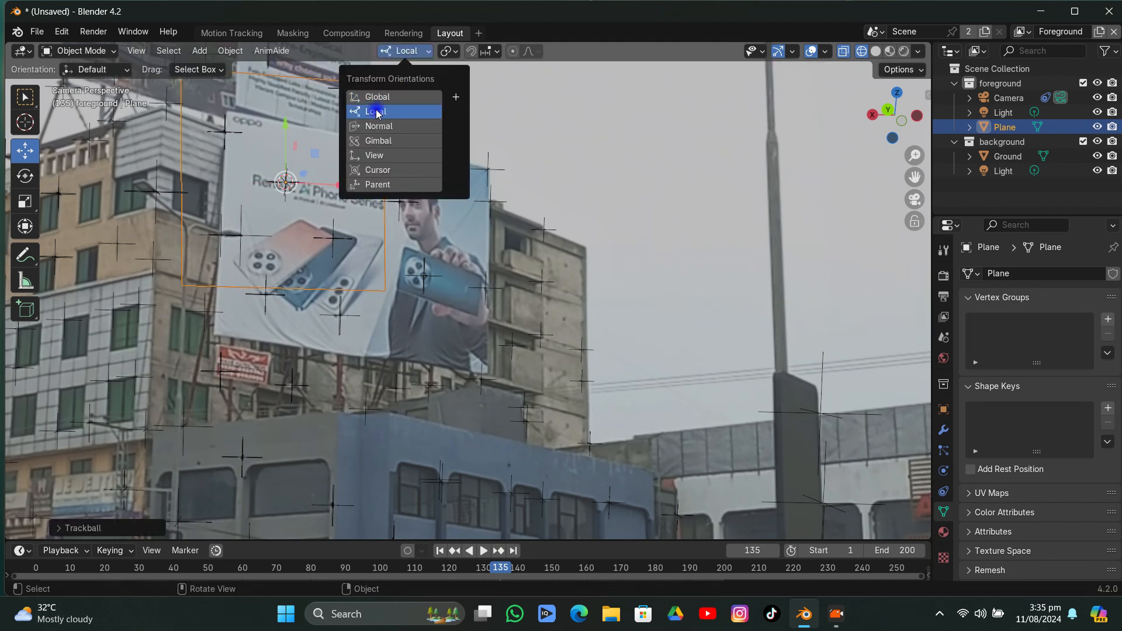
left_click(377, 109)
key("r")
key("r")
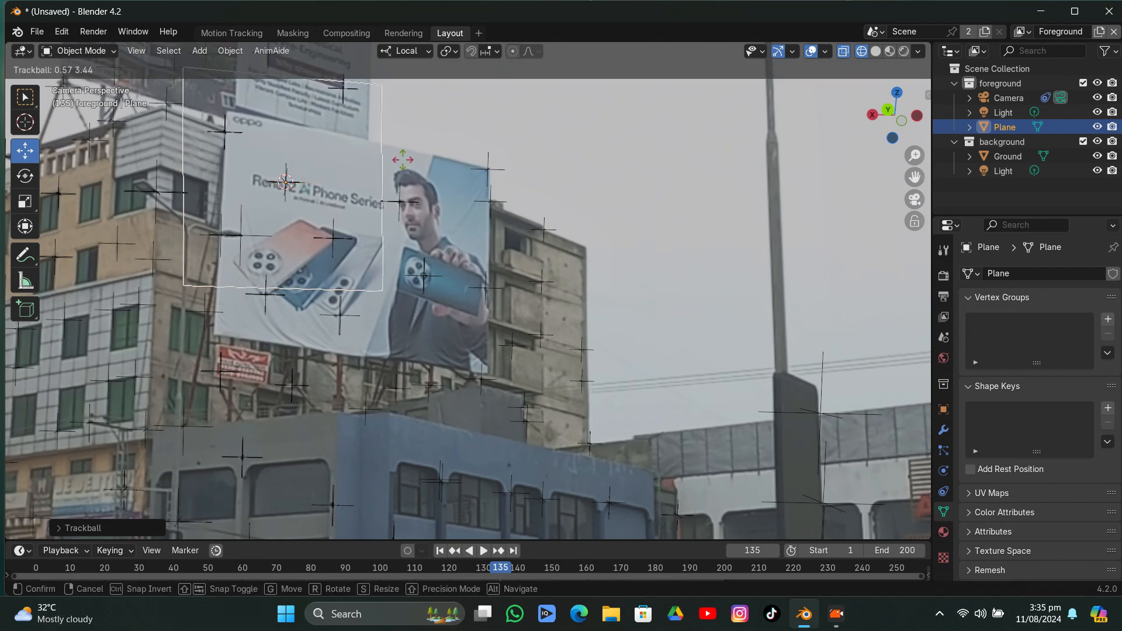
left_click(427, 164)
key("r")
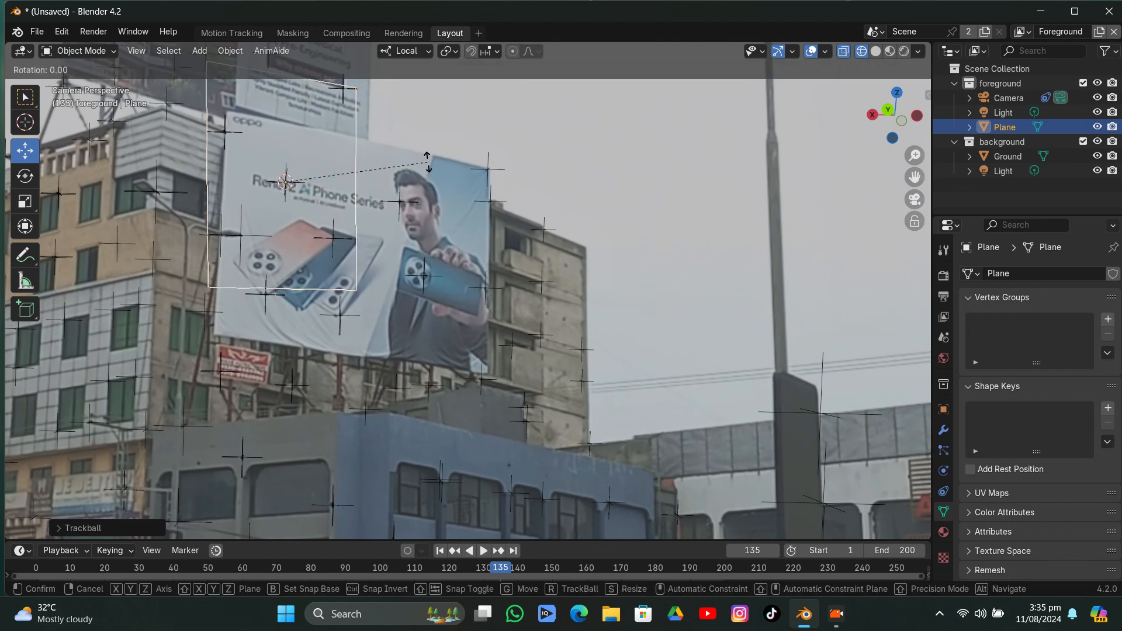
key("z")
left_click(435, 173)
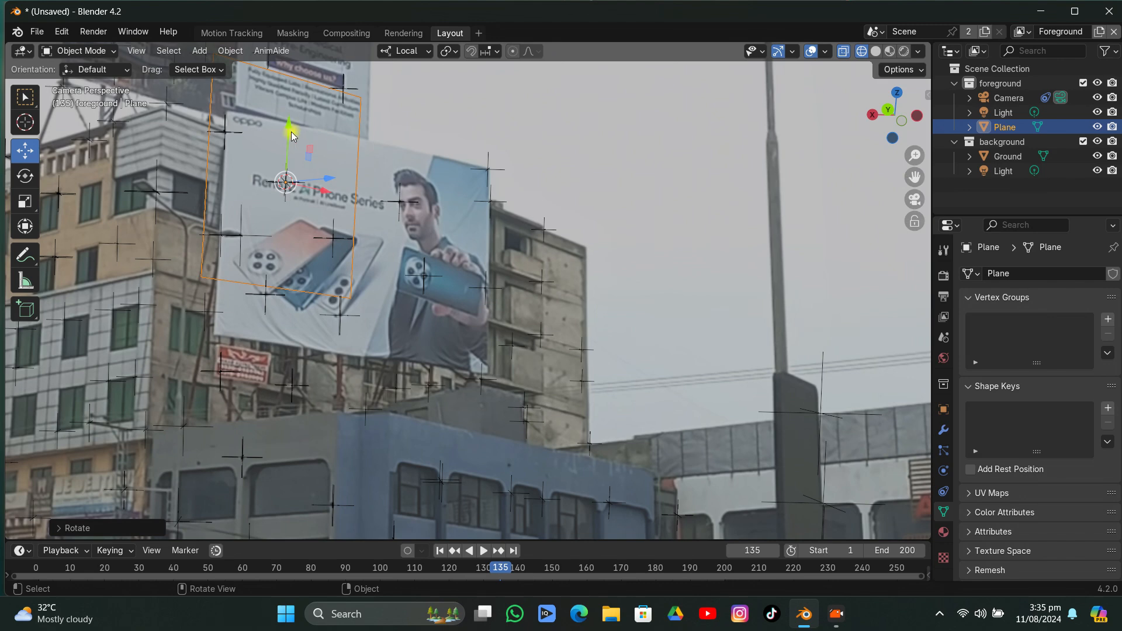
Move the plane over the billboard's centre and rotate it about its local Y axis to match the billboard's angle
left_click_drag(292, 135, 447, 269)
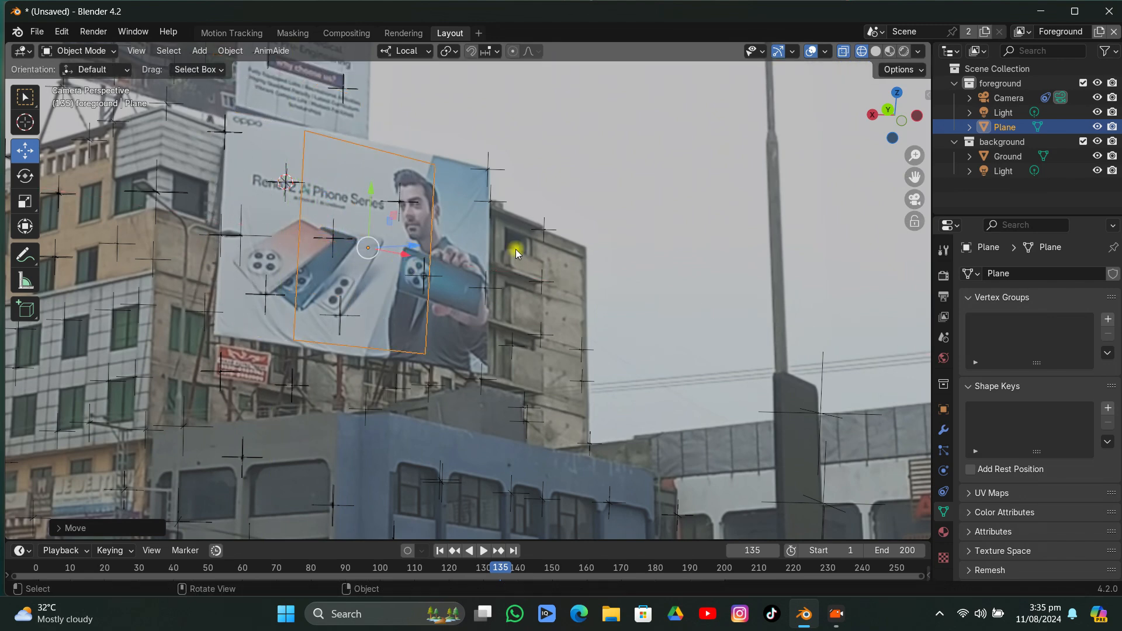
key("r")
key("y")
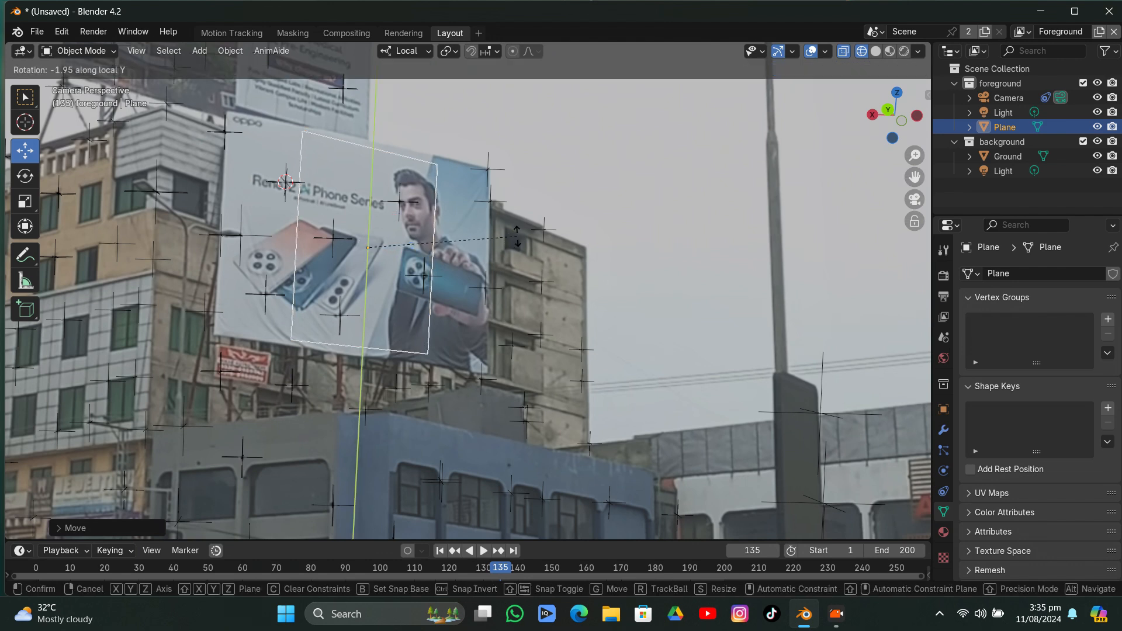
left_click(525, 222)
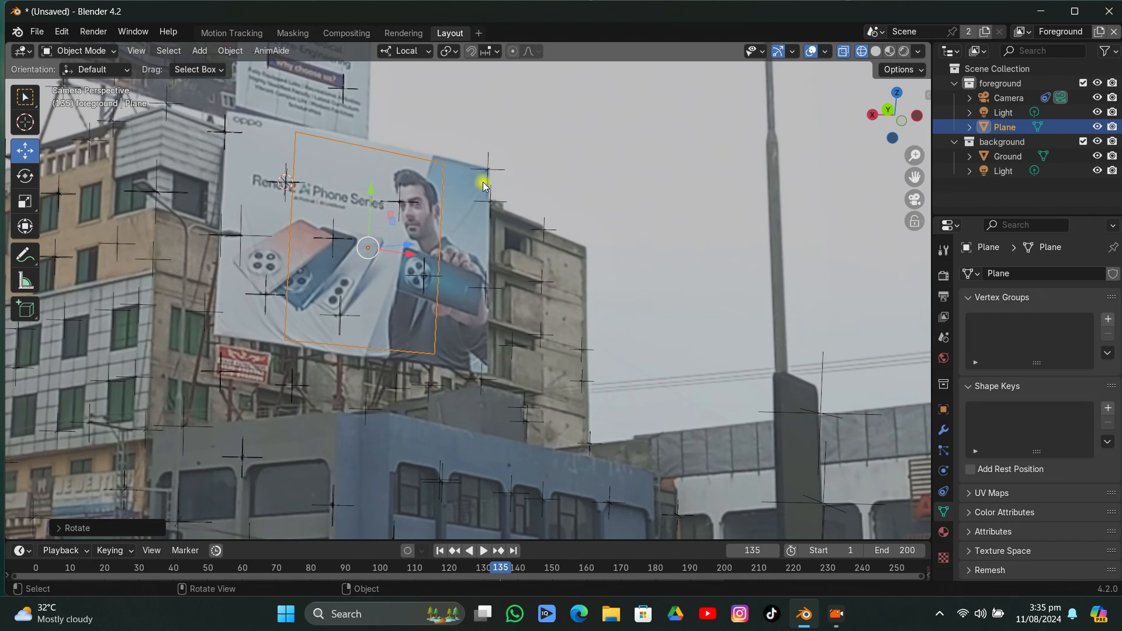
Scale the plane along its local X axis to span roughly the full width of the billboard
key("s")
key("x")
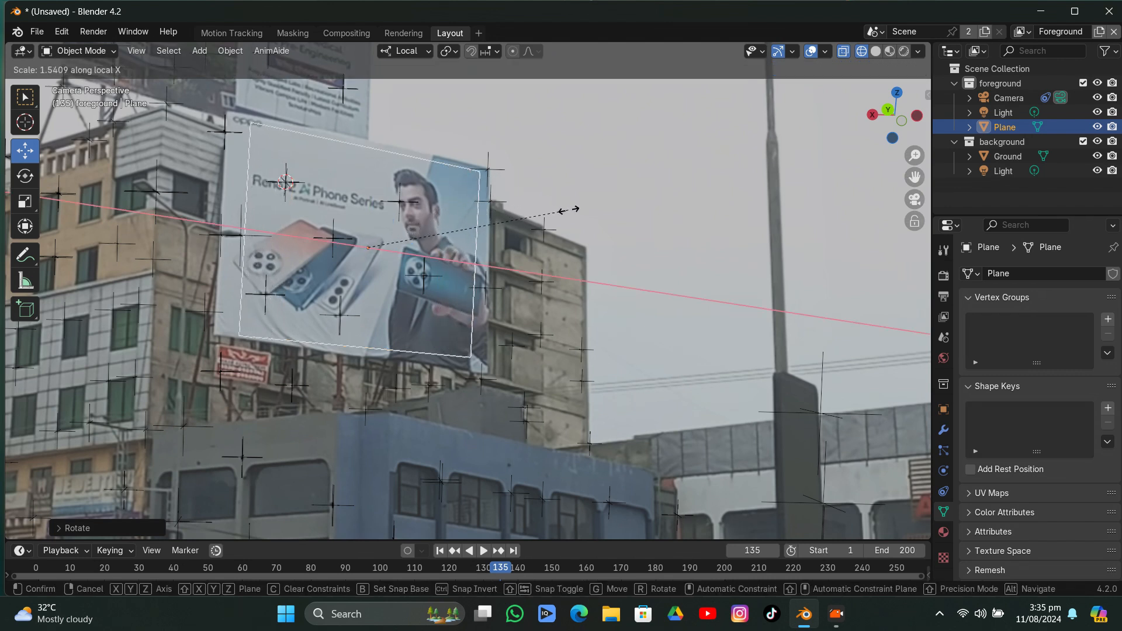
left_click(599, 236)
Fine-tune the plane's tilt about its local X and Z axes to line up with the billboard's edges
key("r")
key("x")
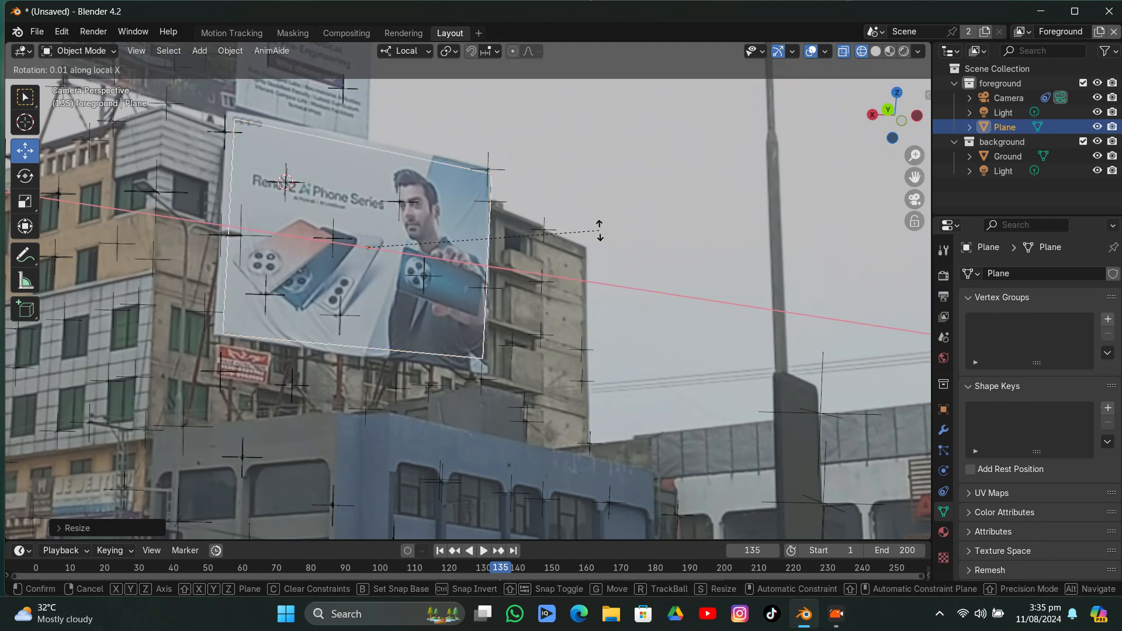
left_click(603, 227)
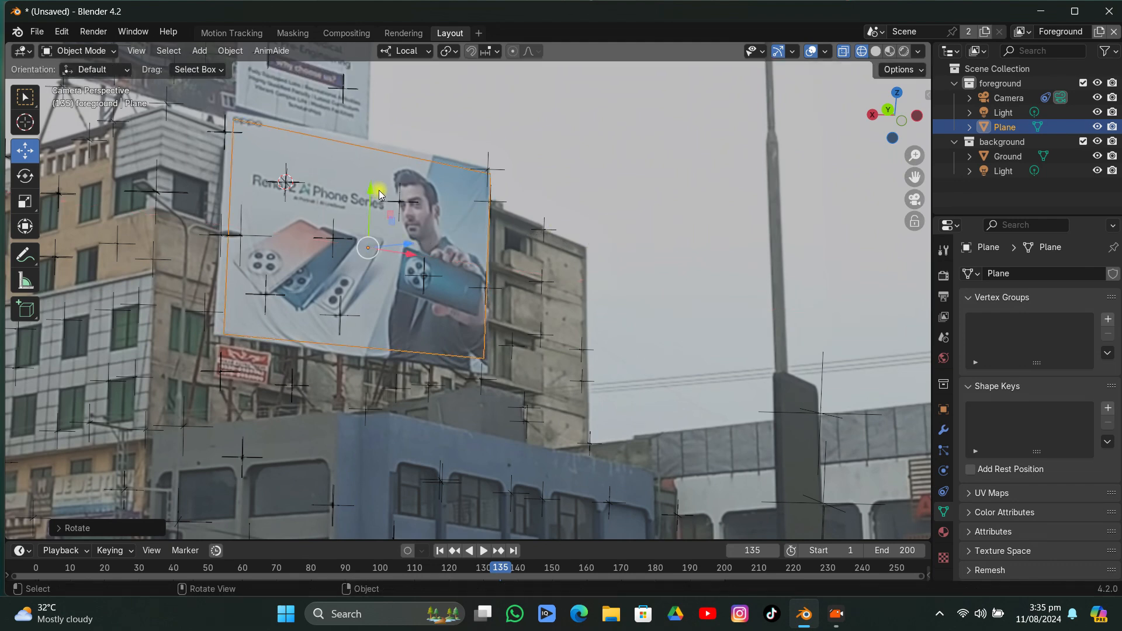
key("r")
key("z")
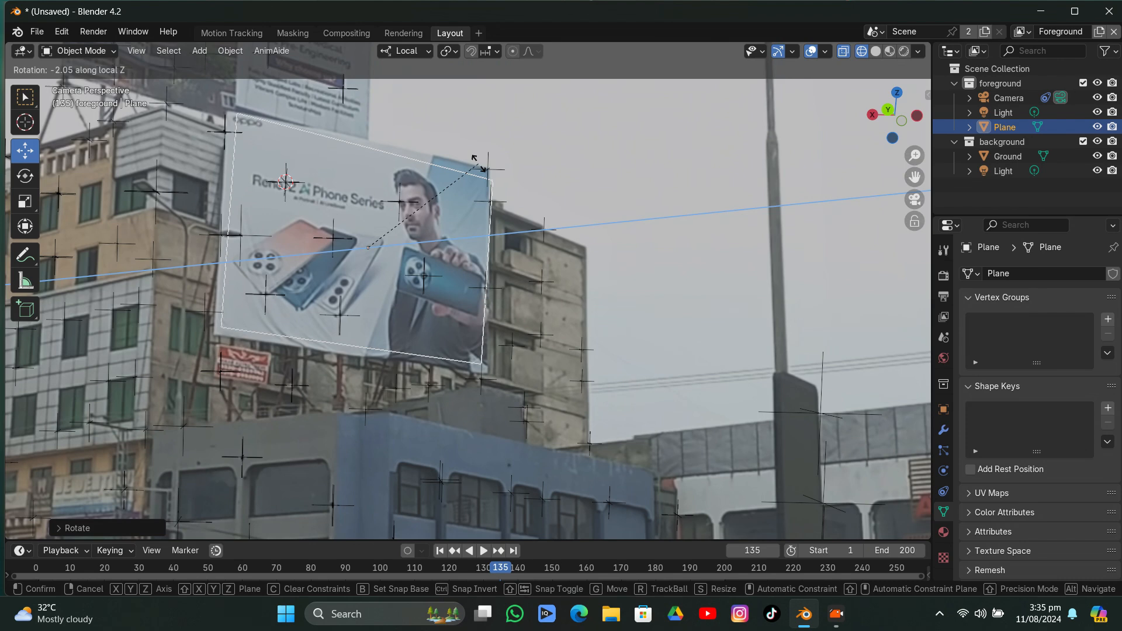
left_click(474, 174)
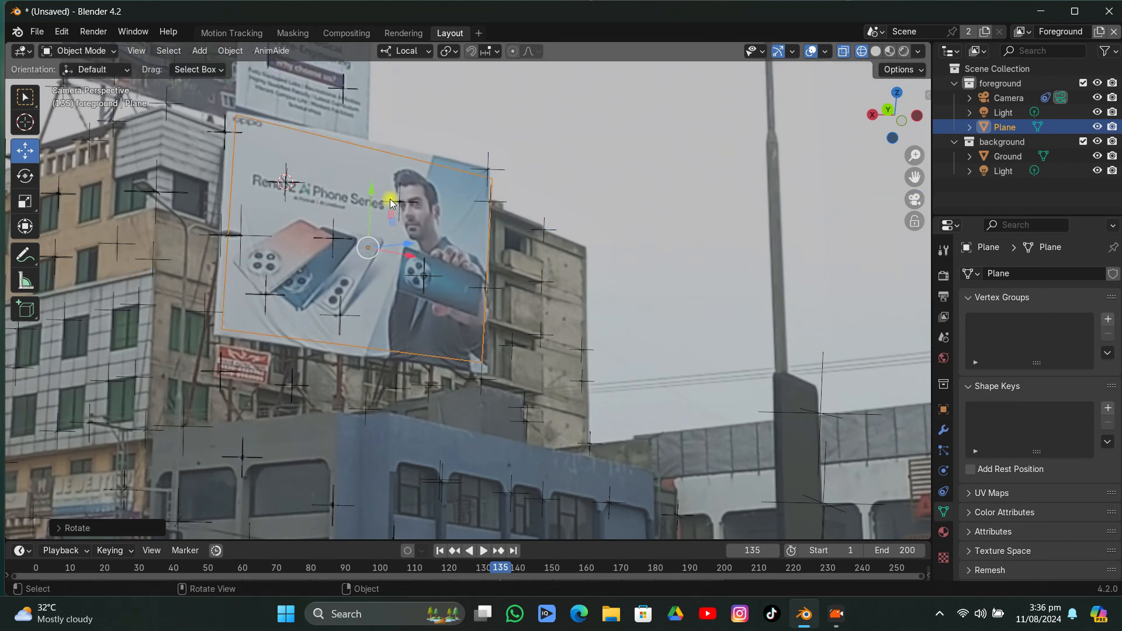
Rotate the plane about -4.2° on local Y and about 0.7° on local Z, nudging its position to fit the billboard
left_click_drag(373, 200, 372, 200)
key("r")
key("y")
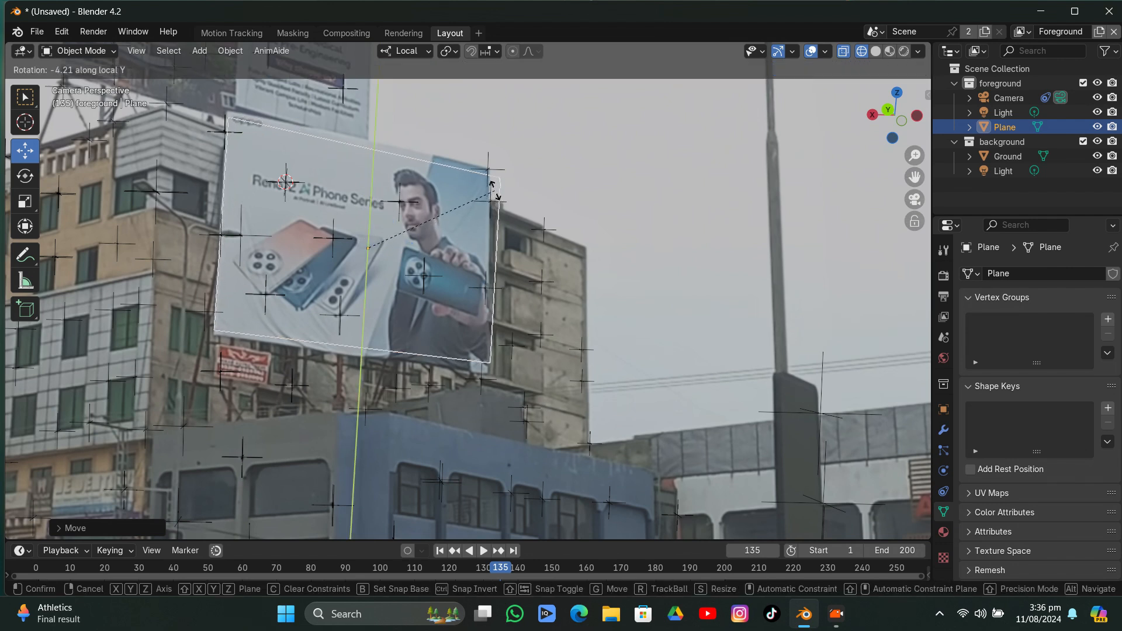
left_click(496, 195)
key("r")
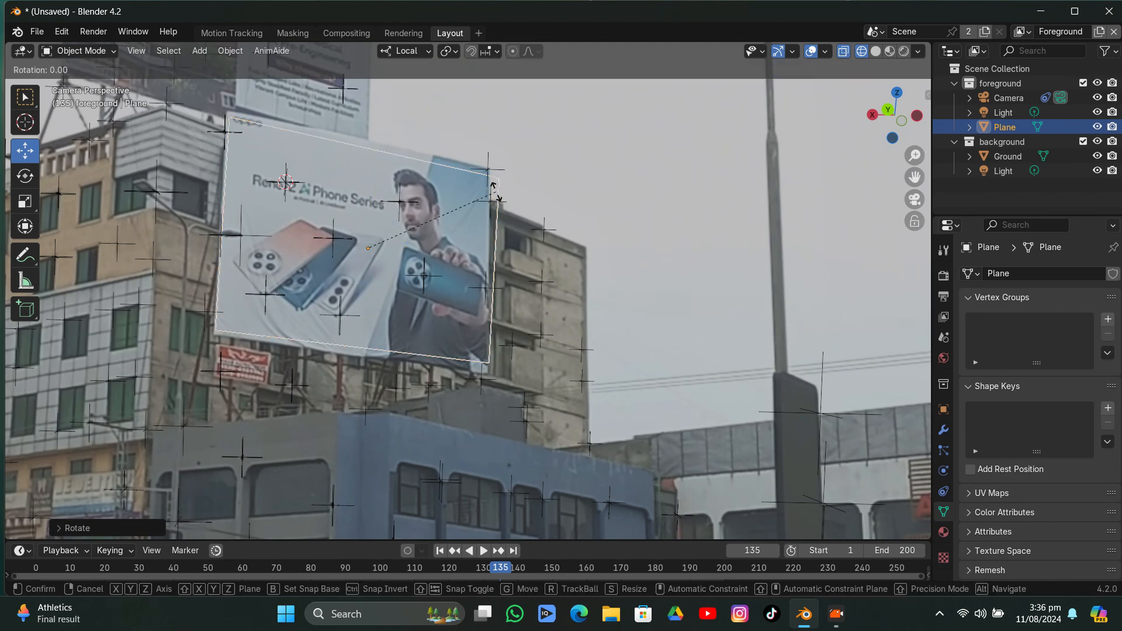
key("z")
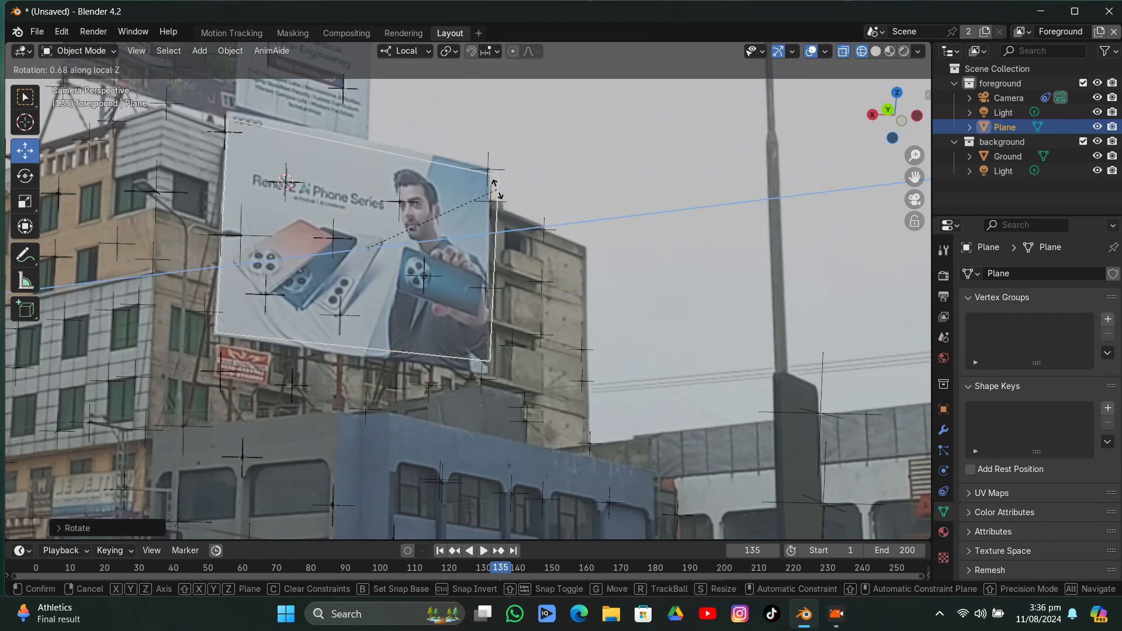
left_click(496, 190)
left_click_drag(405, 258, 404, 258)
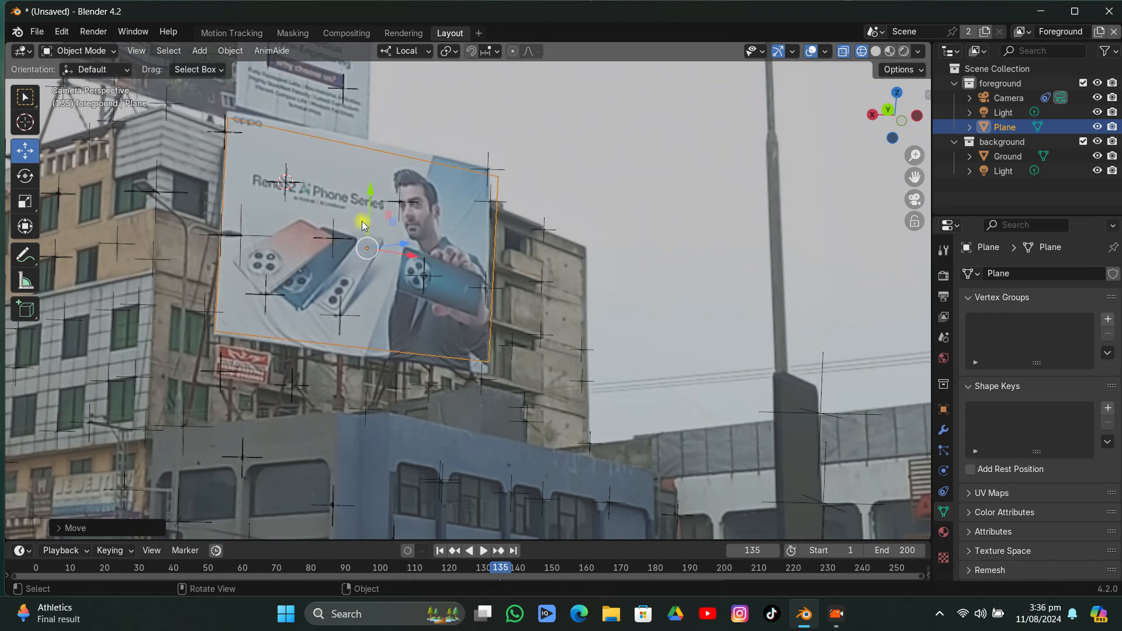
In Edit Mode, move the plane's top edge about 0.87 m along local Y to meet the billboard's top edge
key("Tab")
left_click(132, 51)
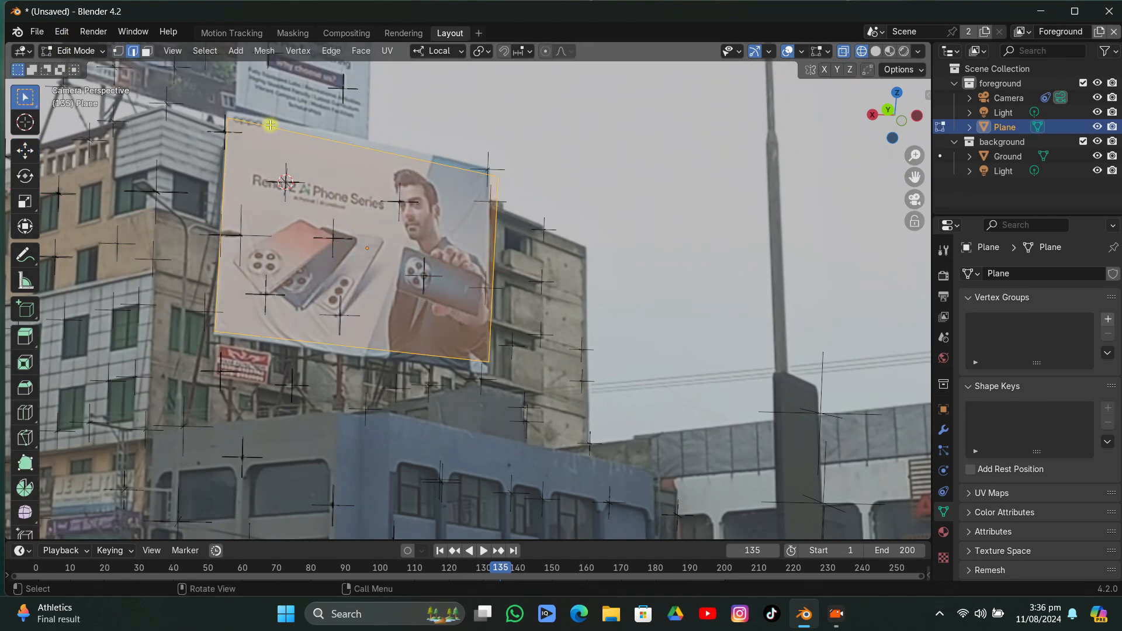
left_click(271, 127)
key("g")
key("z")
key("x")
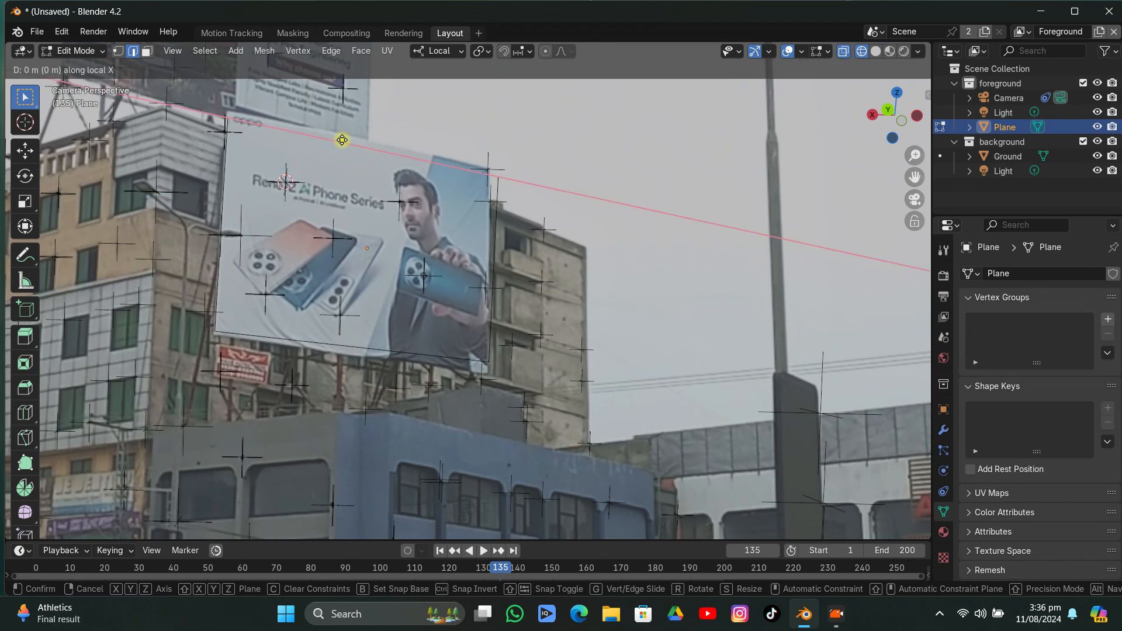
key("y")
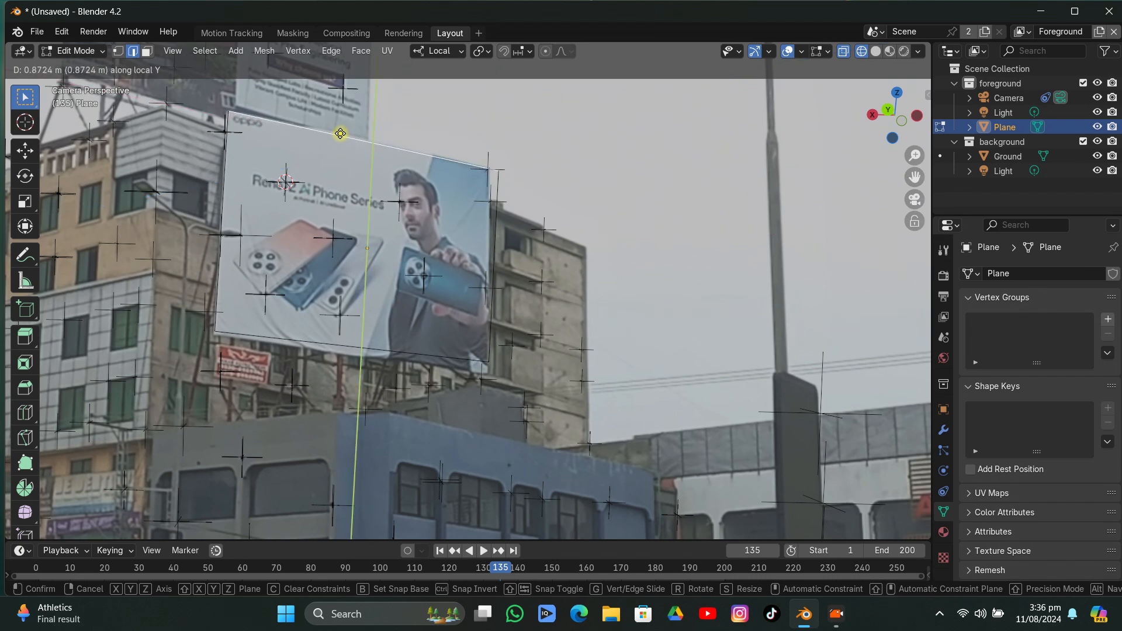
left_click(340, 134)
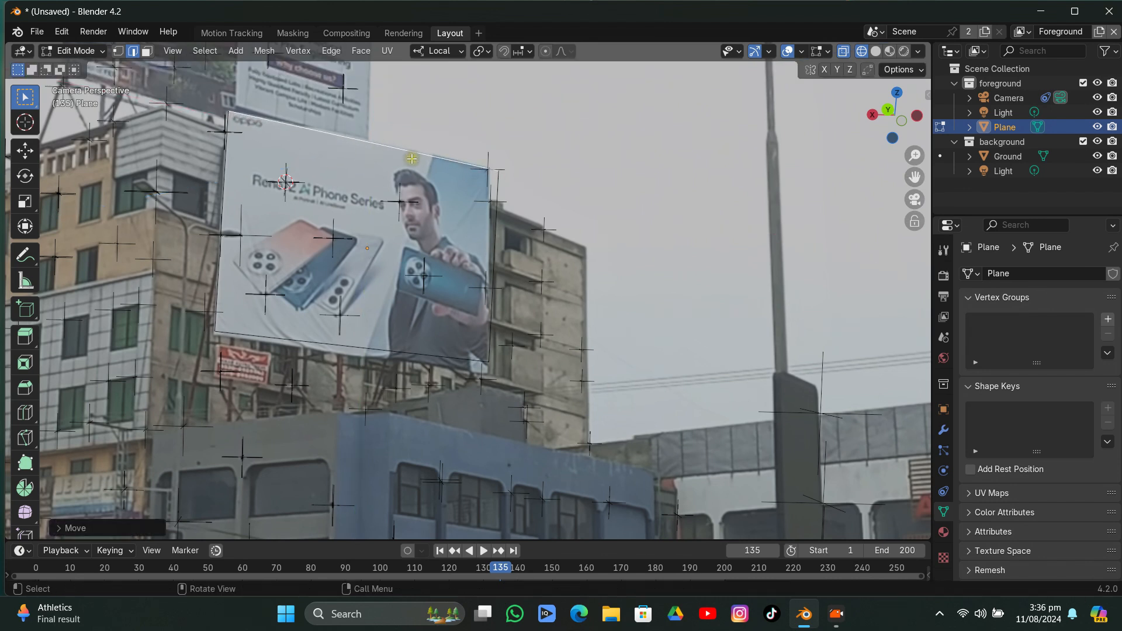
Move the plane's top-right vertex inward along local X onto the billboard's corner
left_click(117, 51)
left_click(496, 169)
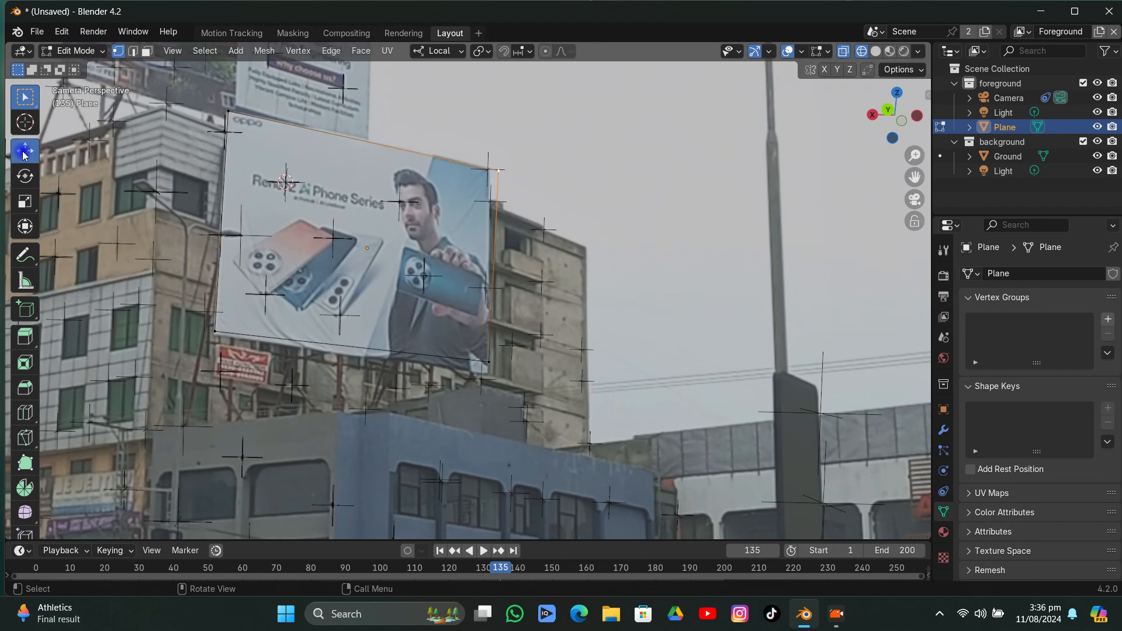
left_click(24, 153)
left_click_drag(531, 179, 522, 179)
Move the plane's bottom-right and bottom-left vertices along local Y onto the billboard's lower corners
left_click(490, 361)
left_click_drag(488, 332, 487, 347)
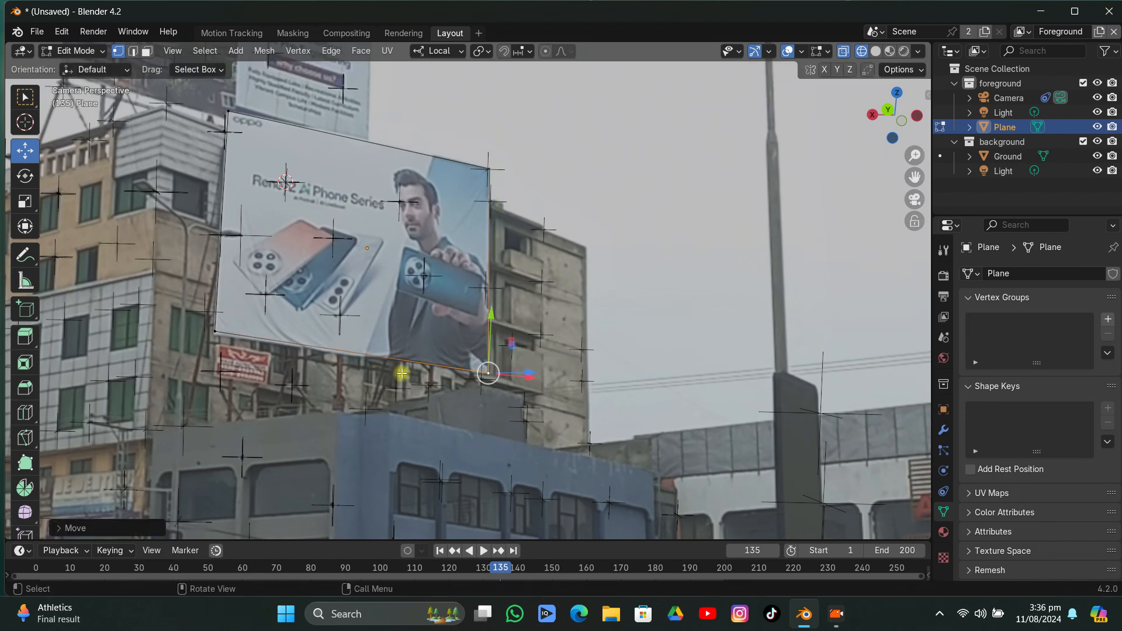
left_click(212, 337)
left_click_drag(219, 291, 221, 293)
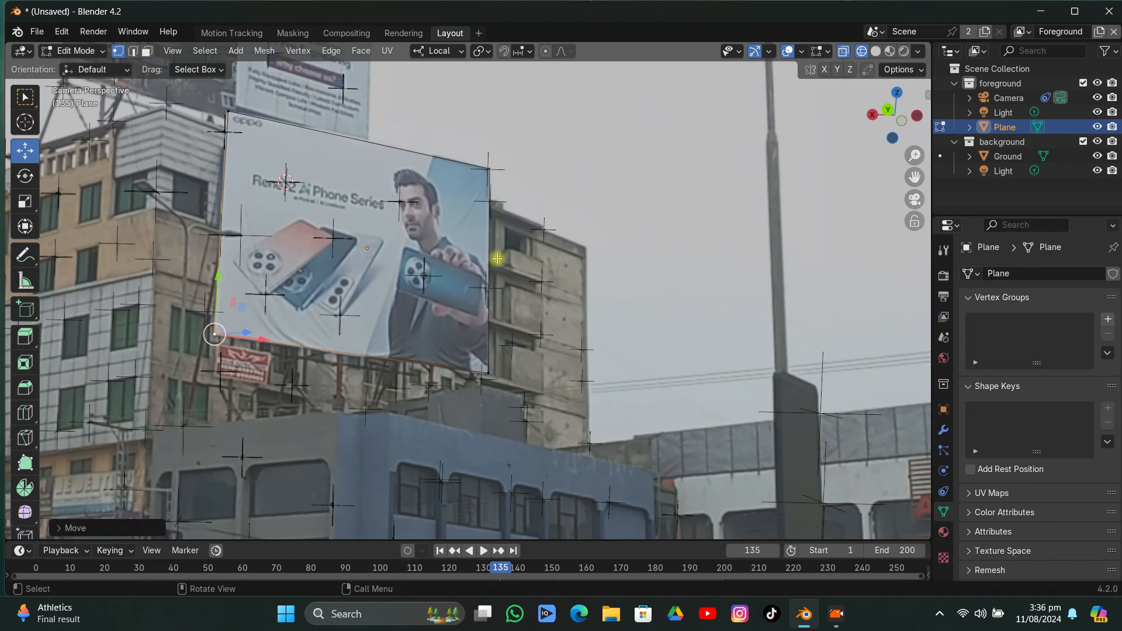
Nudge the plane's top-right vertex along local Y and its top-left vertex along local X to fit the billboard's upper corners
left_click(491, 159)
left_click_drag(494, 139, 494, 141)
left_click(255, 121)
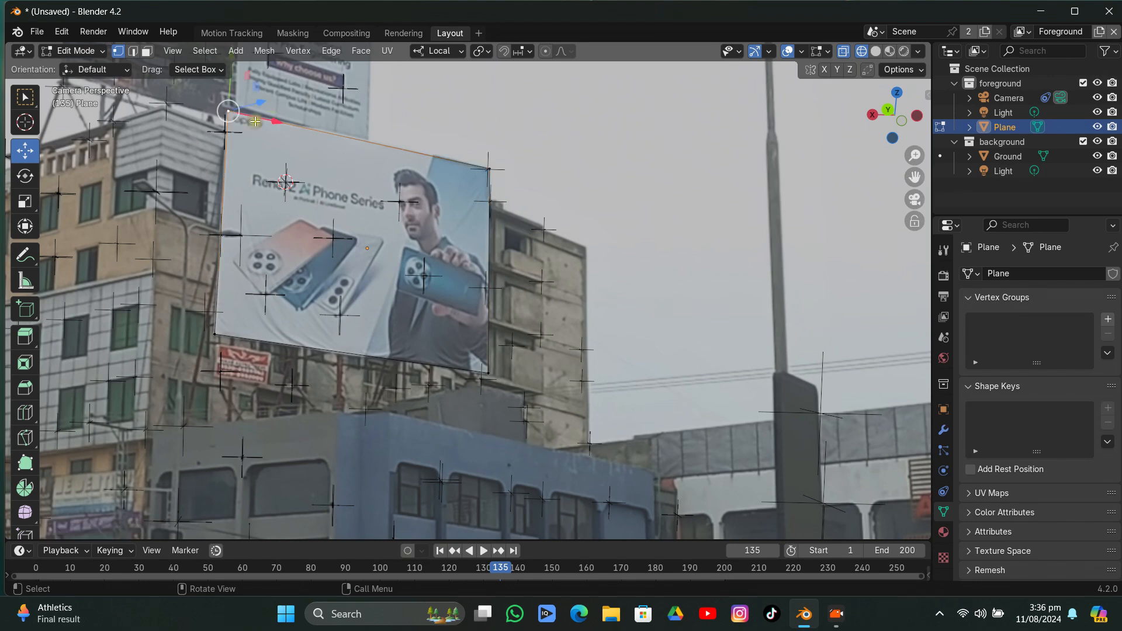
left_click_drag(255, 121, 276, 124)
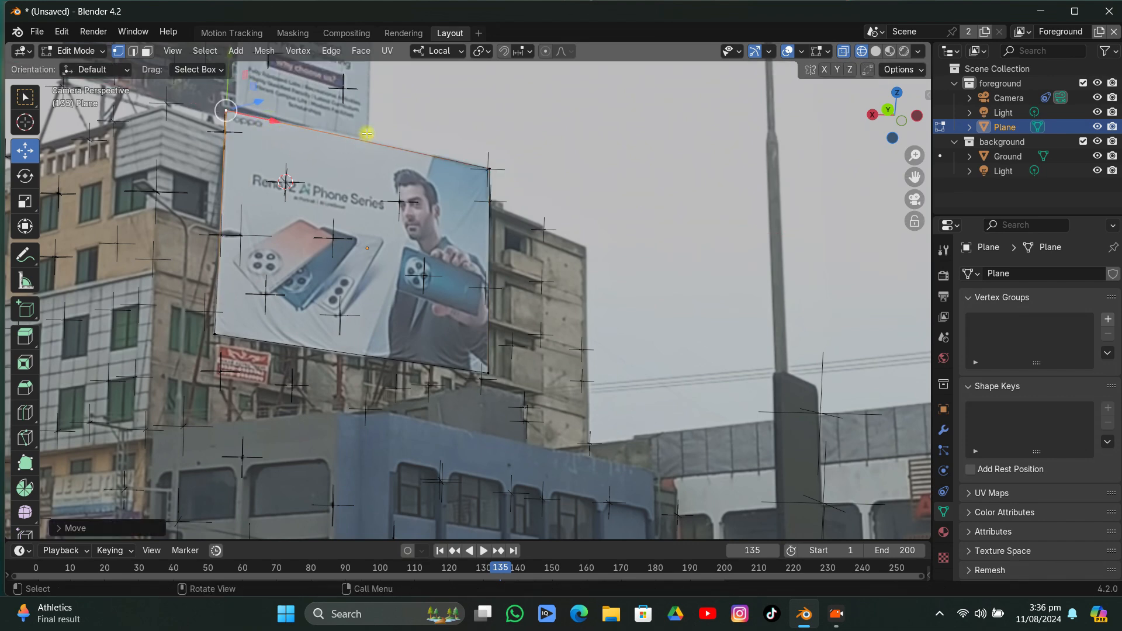
Leave Edit Mode, switch the viewport to solid shading and play the clip to check the plane's tracking on the billboard
key("Tab")
key("Home")
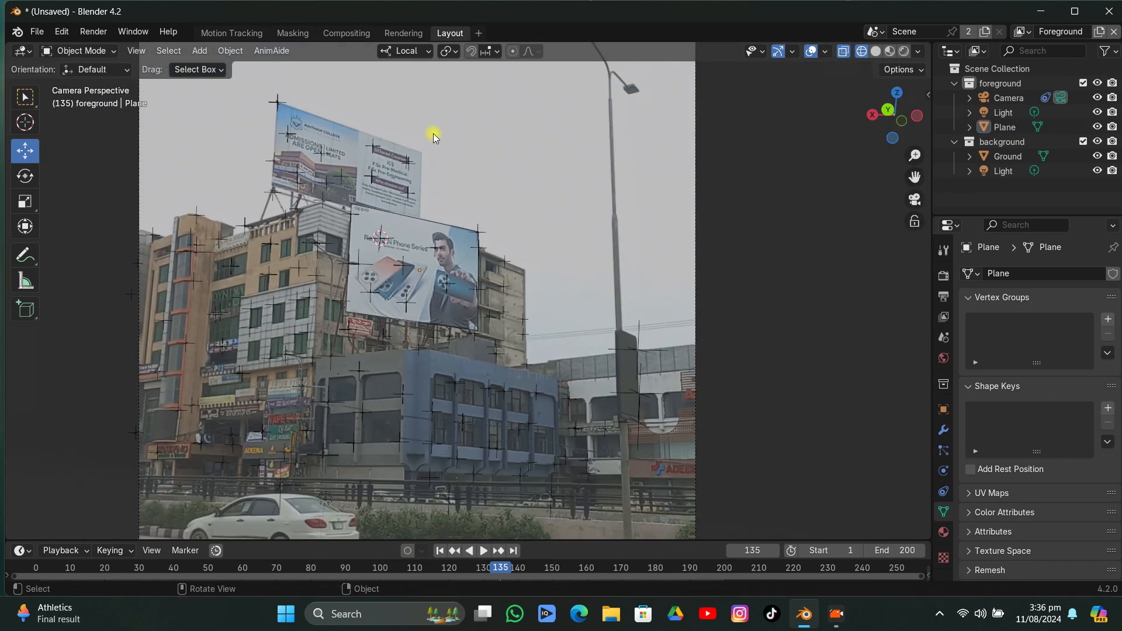
key("space")
scroll(433, 133, "up", 3)
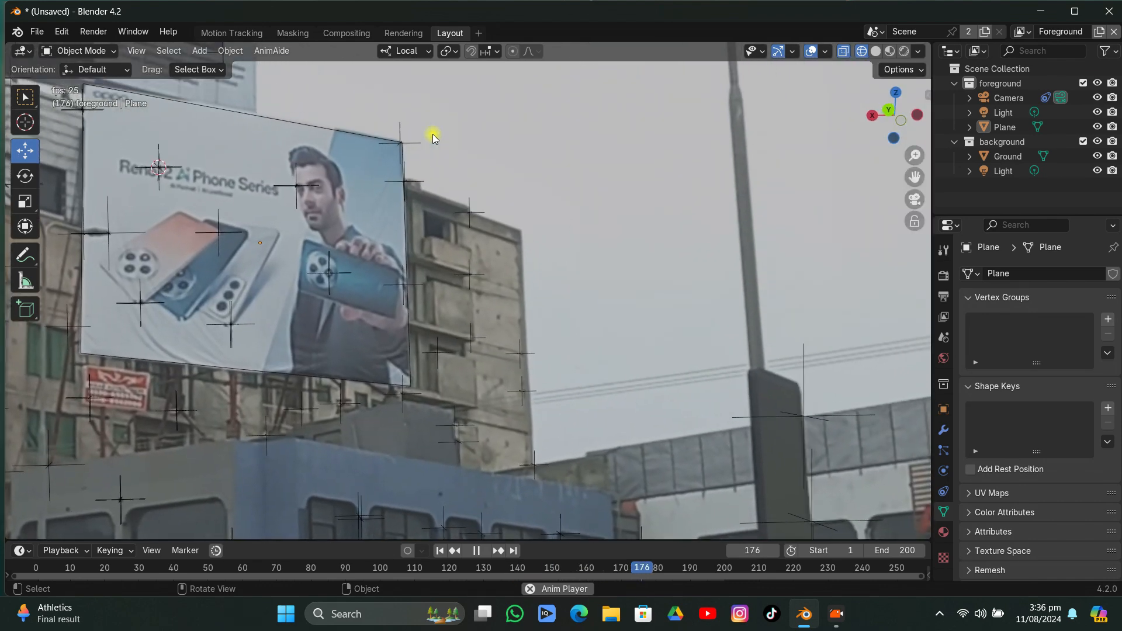
scroll(433, 138, "down", 3)
left_click(843, 50)
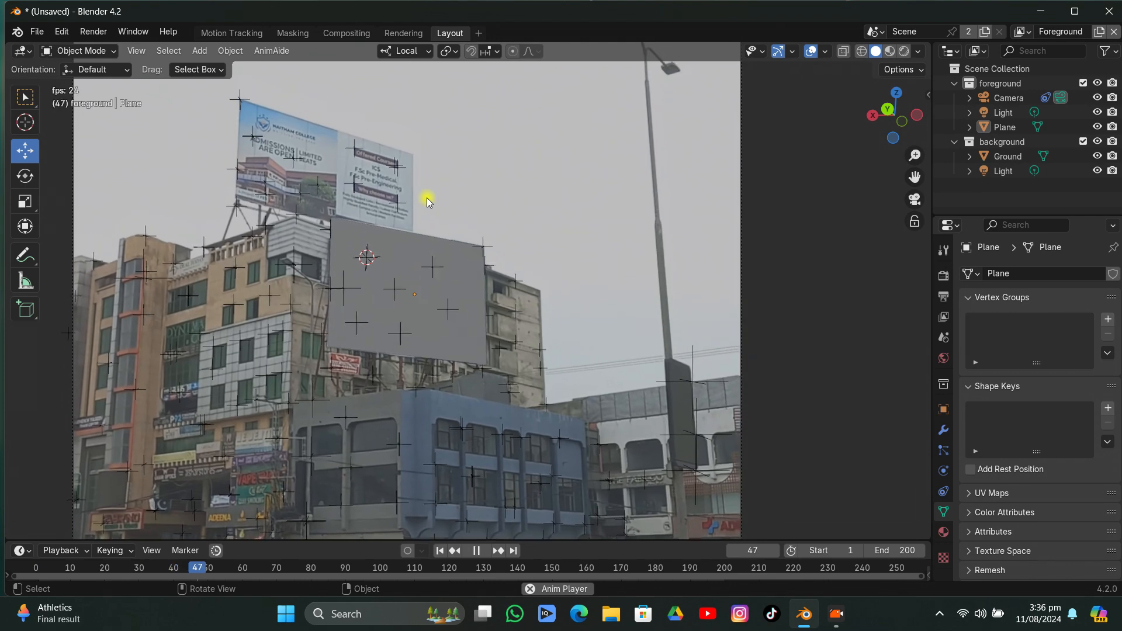
key("space")
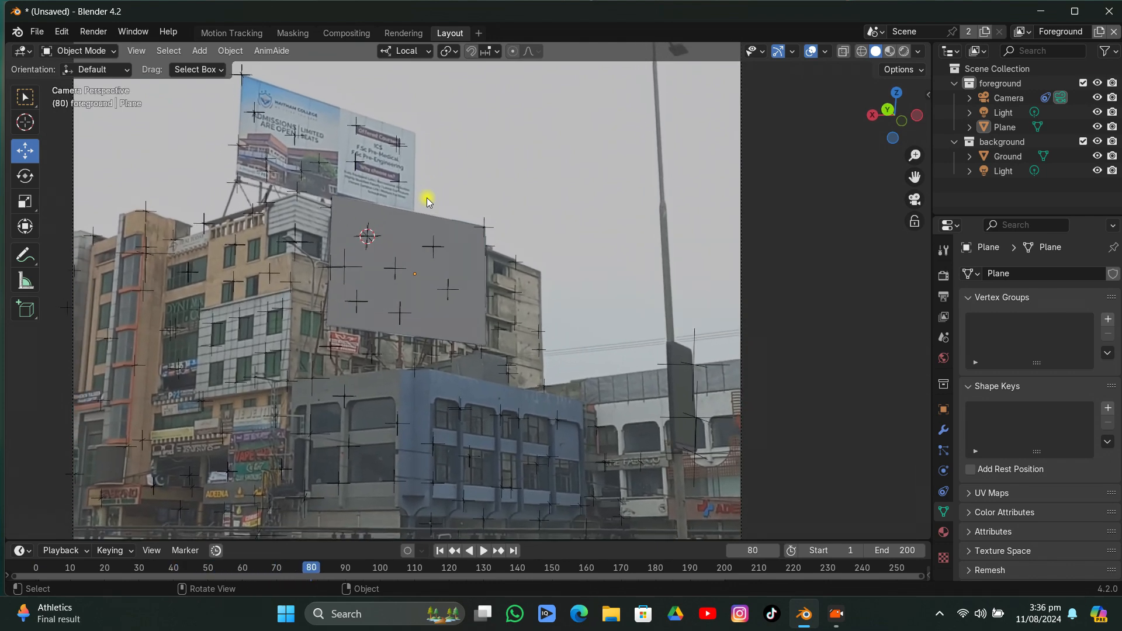
Save the project as Track in the tutorial\42\shor 2 folder
key("ctrl+s")
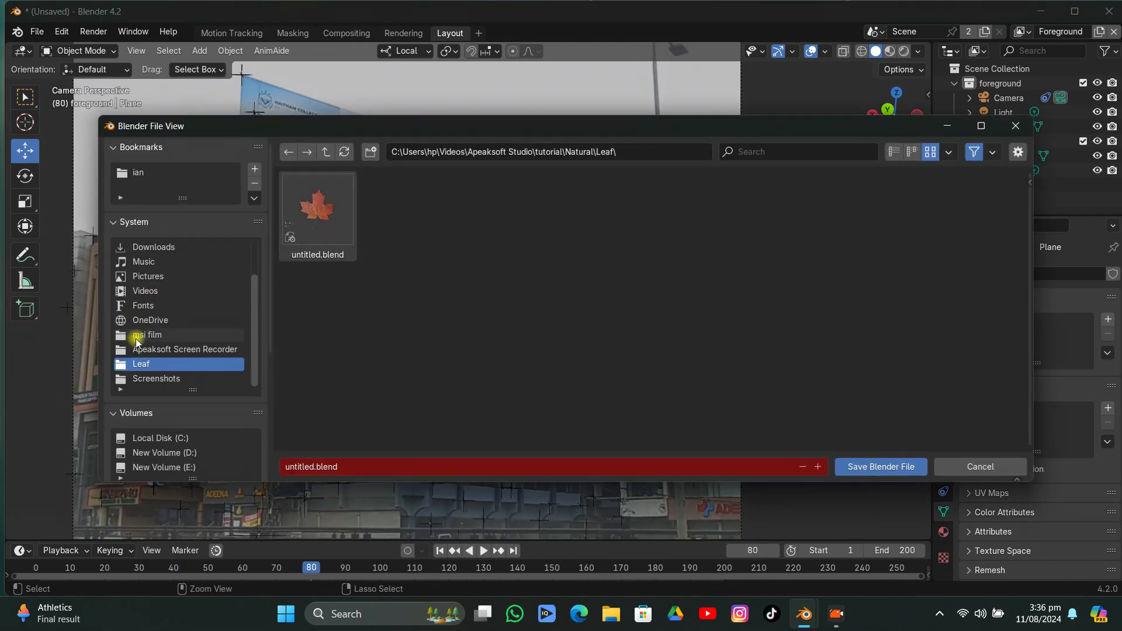
left_click(143, 290)
double_click(830, 219)
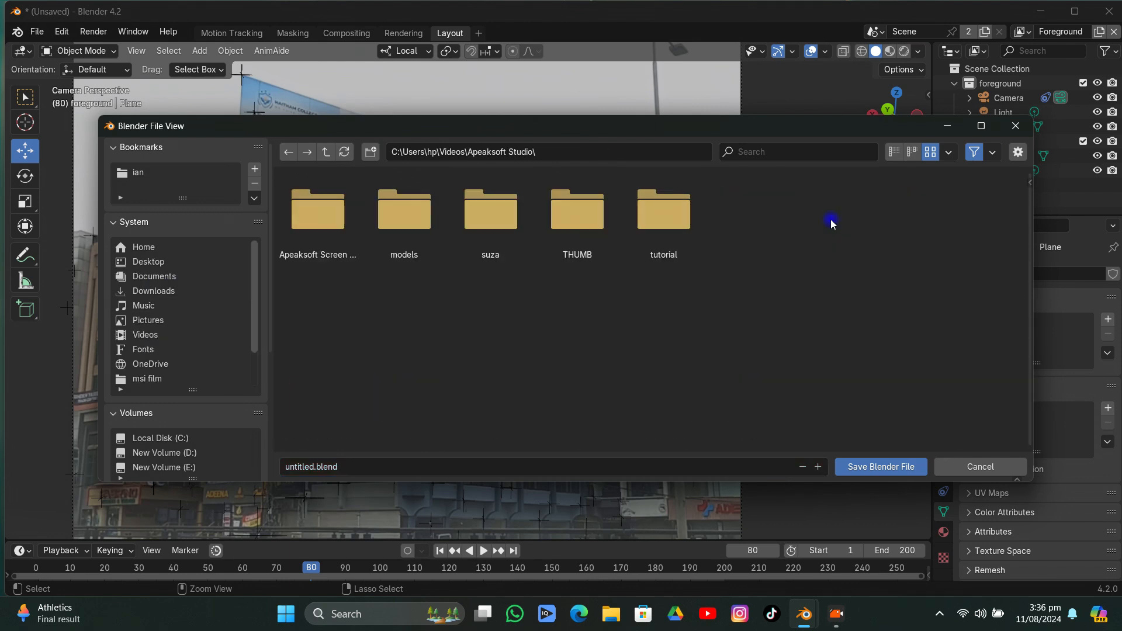
double_click(672, 243)
scroll(591, 352, "down", 5)
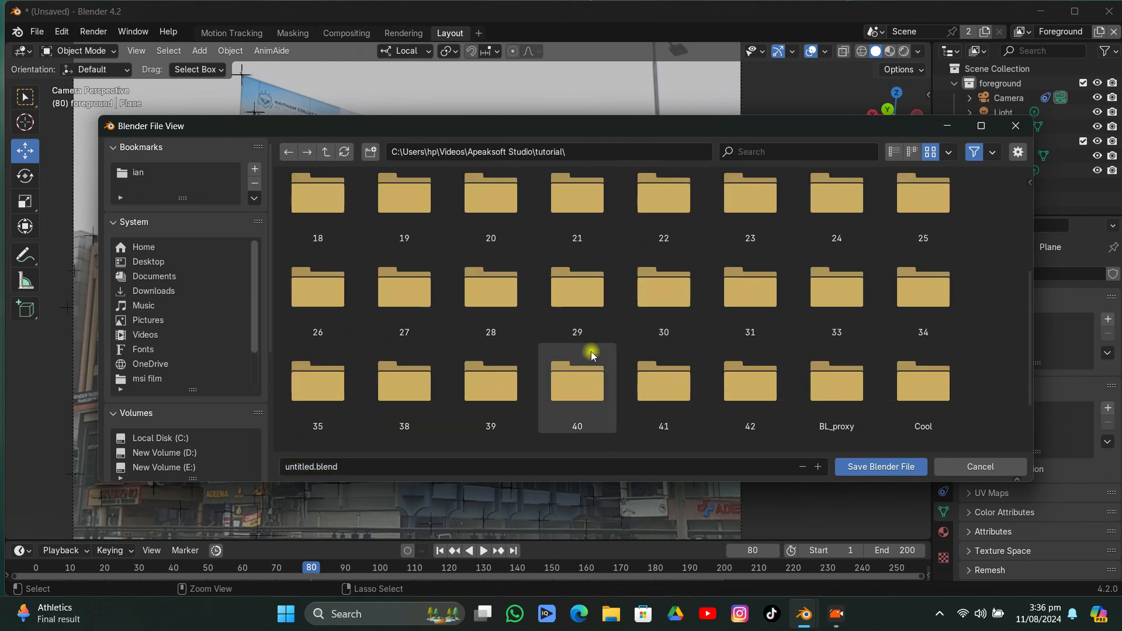
double_click(748, 377)
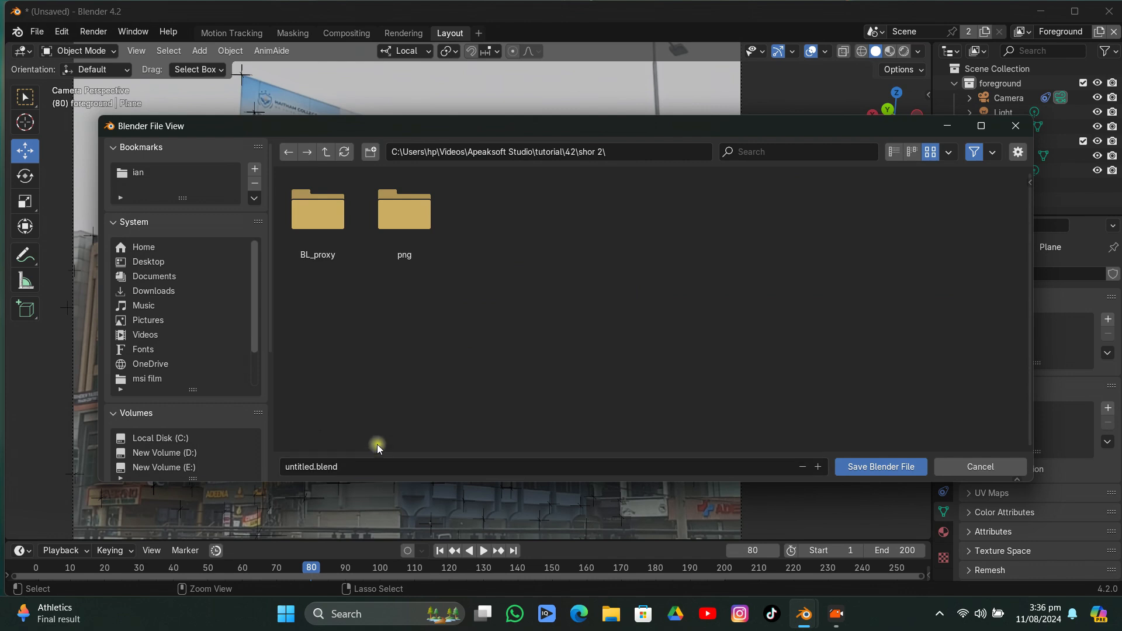
left_click(377, 465)
type("Track")
left_click(842, 466)
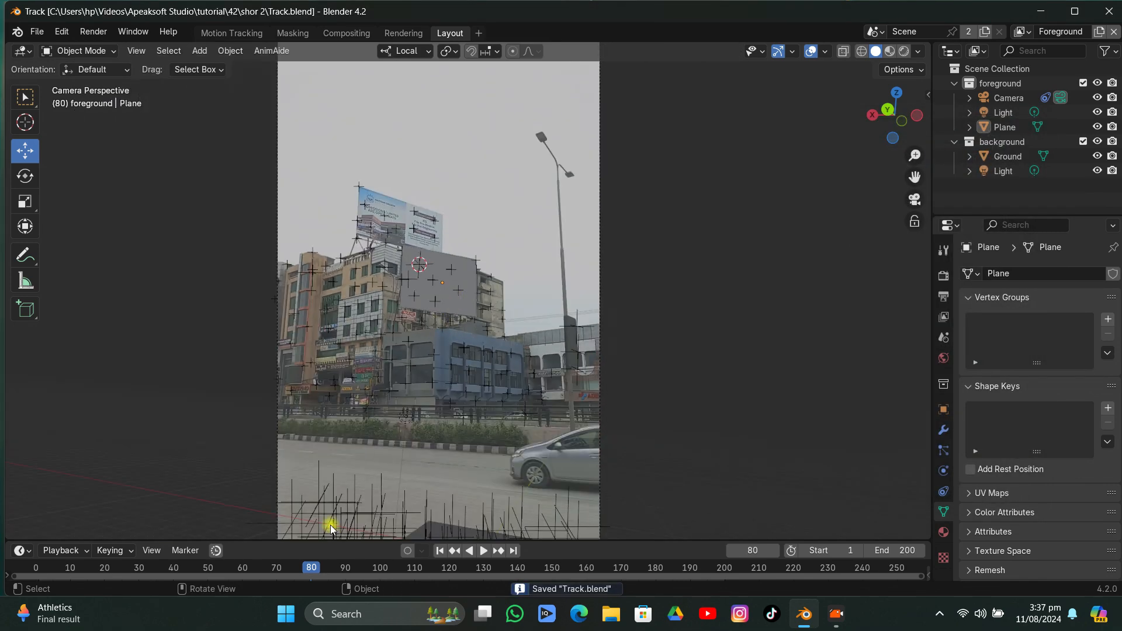
Enlarge the timeline area, scrub through the clip and return to frame 1
left_click_drag(328, 543, 325, 472)
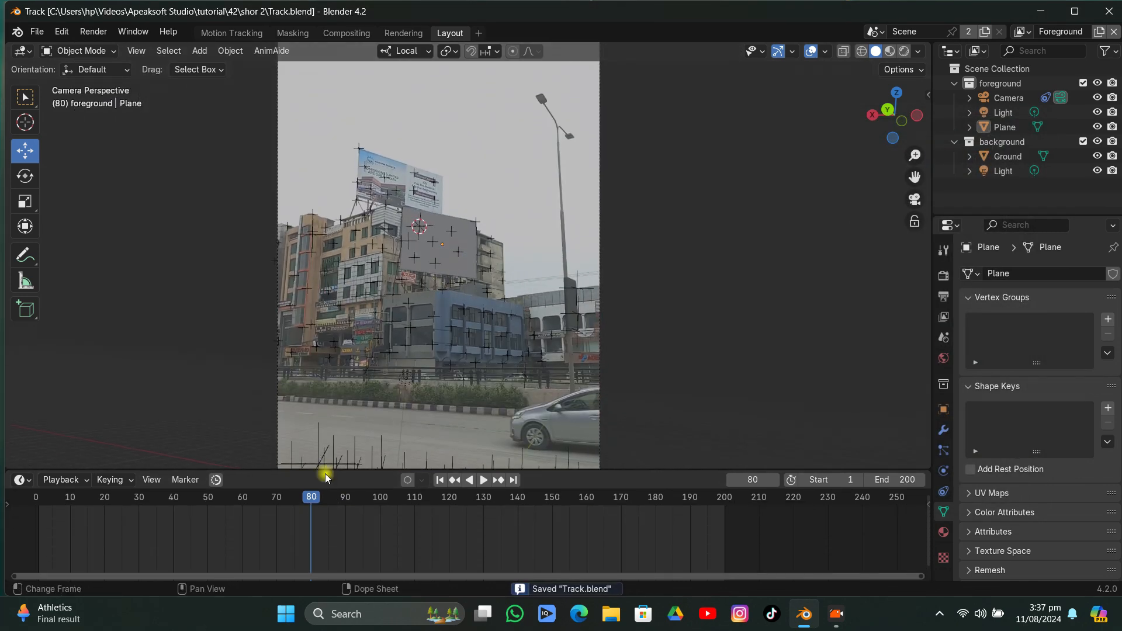
key("space")
left_click_drag(506, 504, 435, 519)
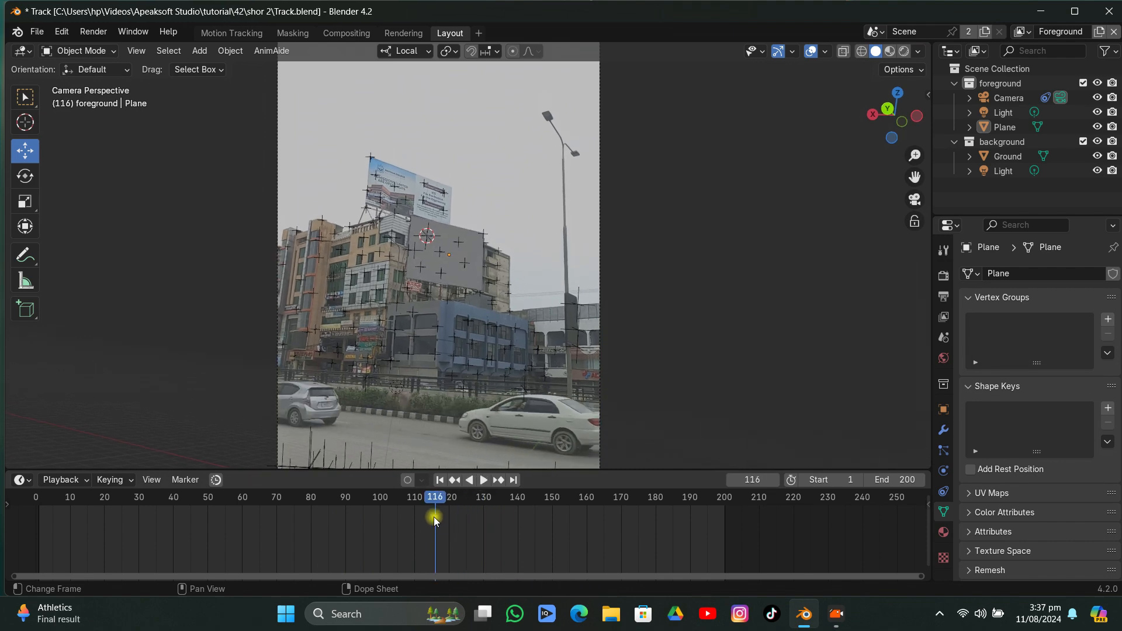
left_click(440, 480)
Select the billboard plane and examine its placement in 3D space relative to the camera and track points
scroll(475, 259, "up", 6)
left_click(479, 257)
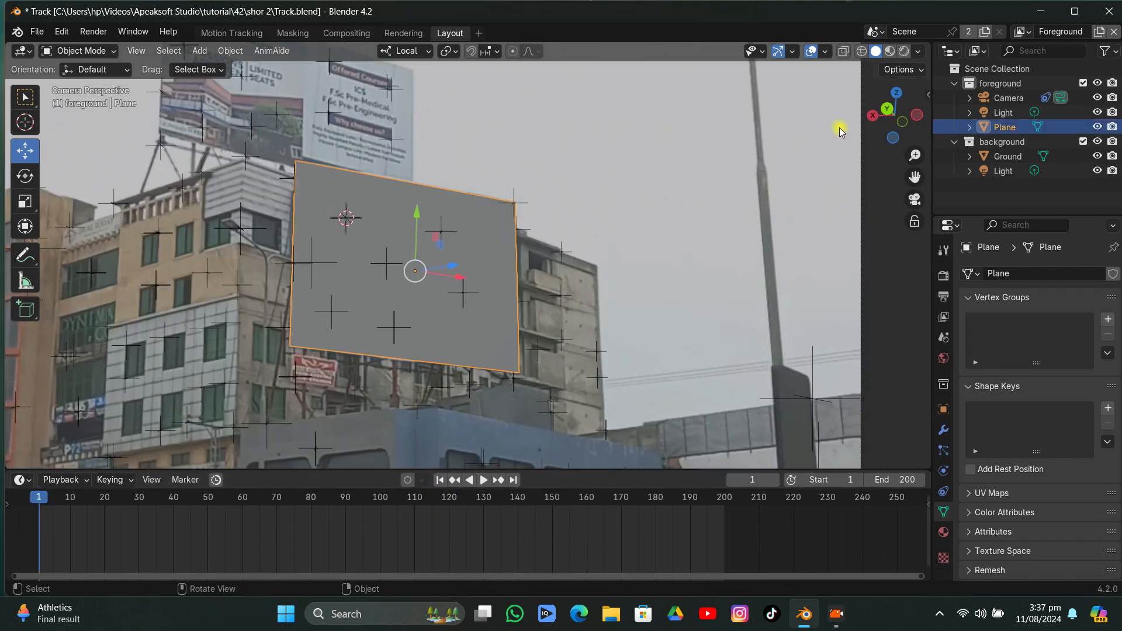
left_click_drag(889, 108, 749, 257)
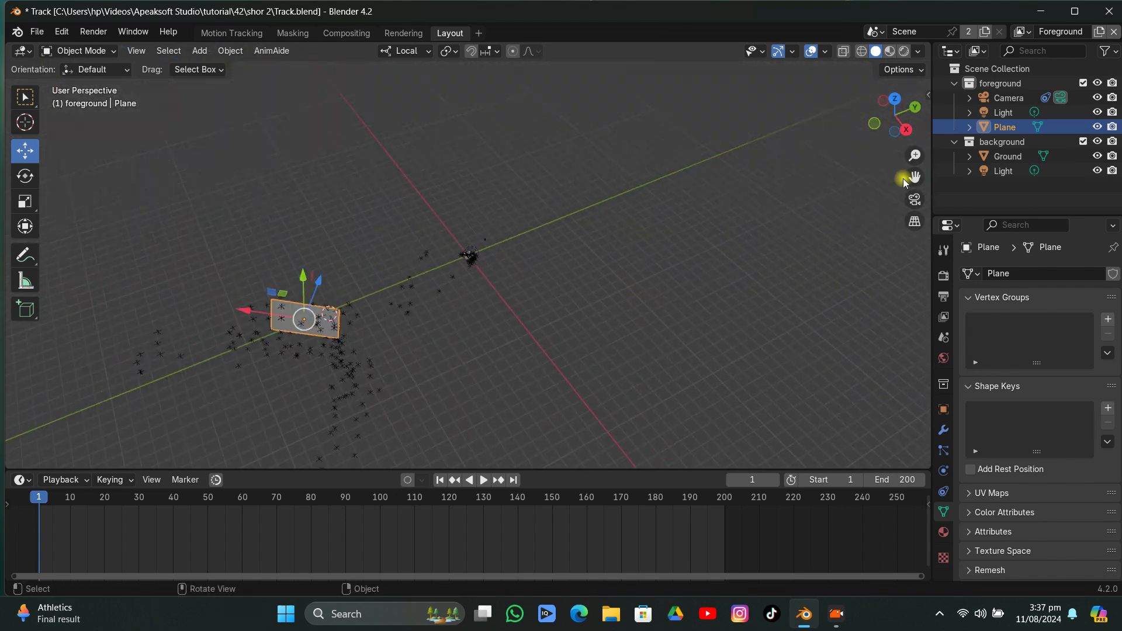
left_click_drag(912, 178, 1029, 168)
middle_click_drag(731, 255, 603, 253)
scroll(602, 253, "up", 4)
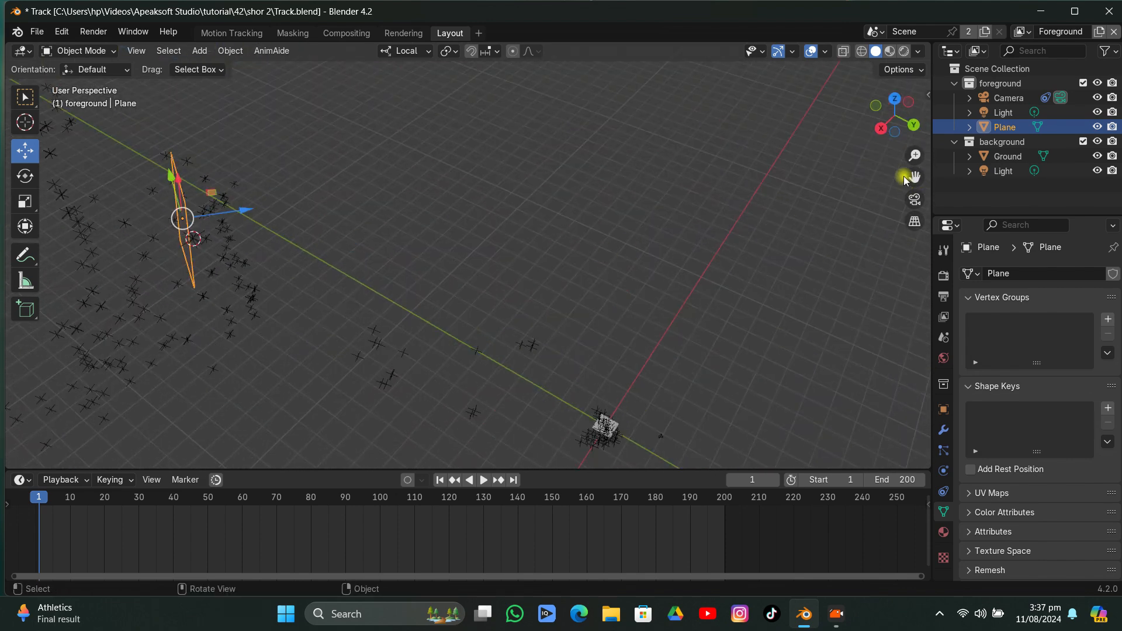
left_click_drag(913, 178, 1118, 185)
middle_click_drag(658, 197, 604, 207)
scroll(604, 207, "up", 2)
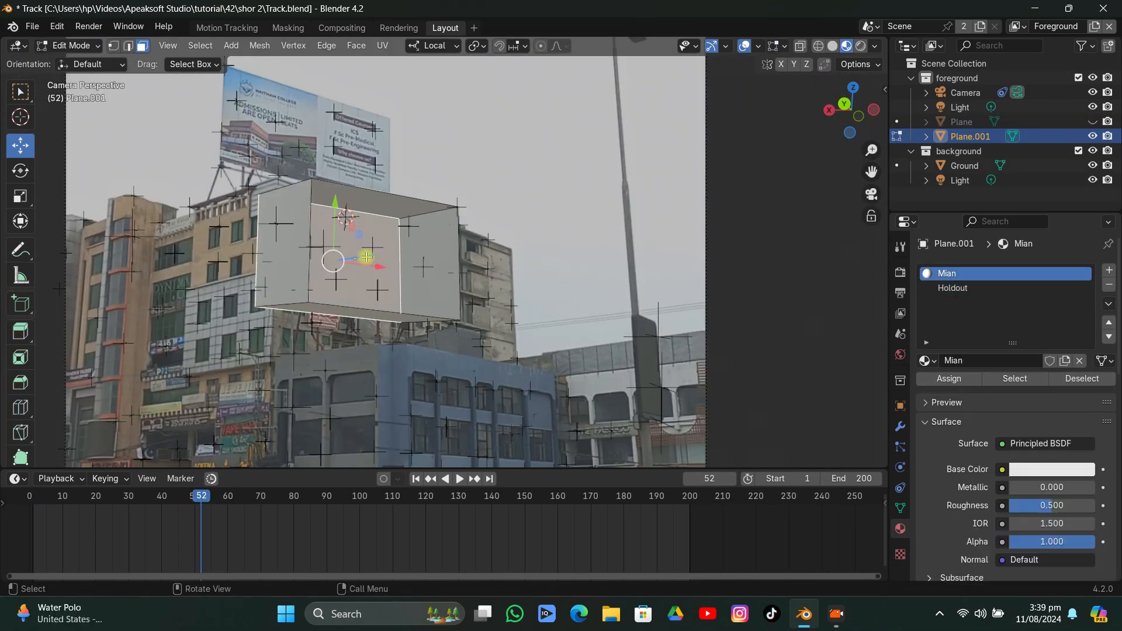
Move the back face of the Plane.001 box about 22 m along local Z toward the billboard front, and leave Edit Mode
key("g")
key("z")
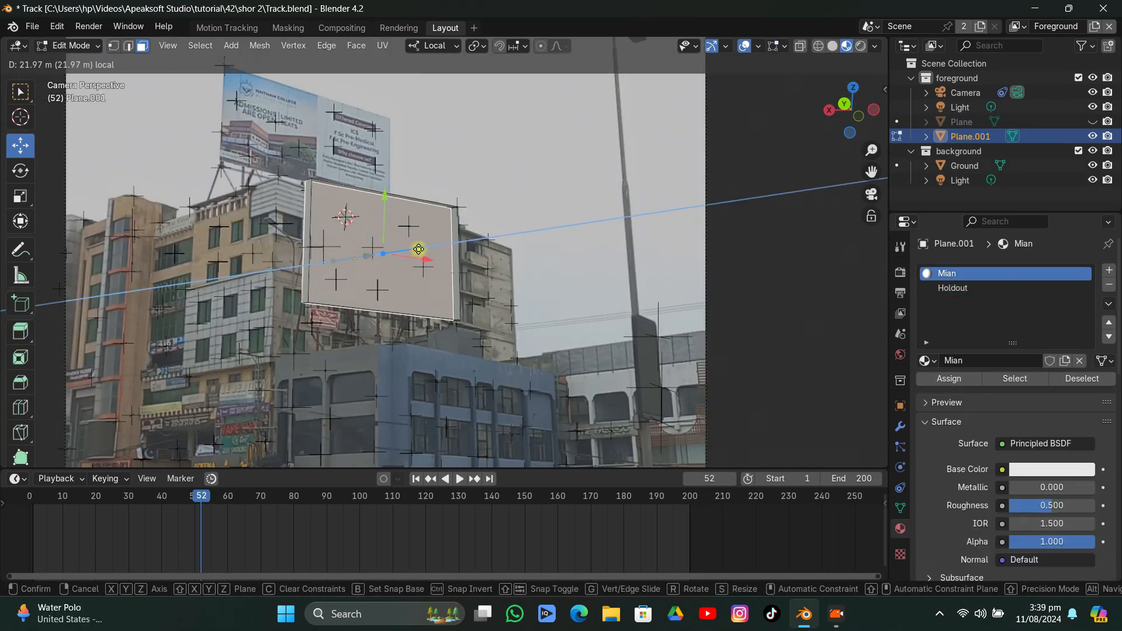
left_click(416, 250)
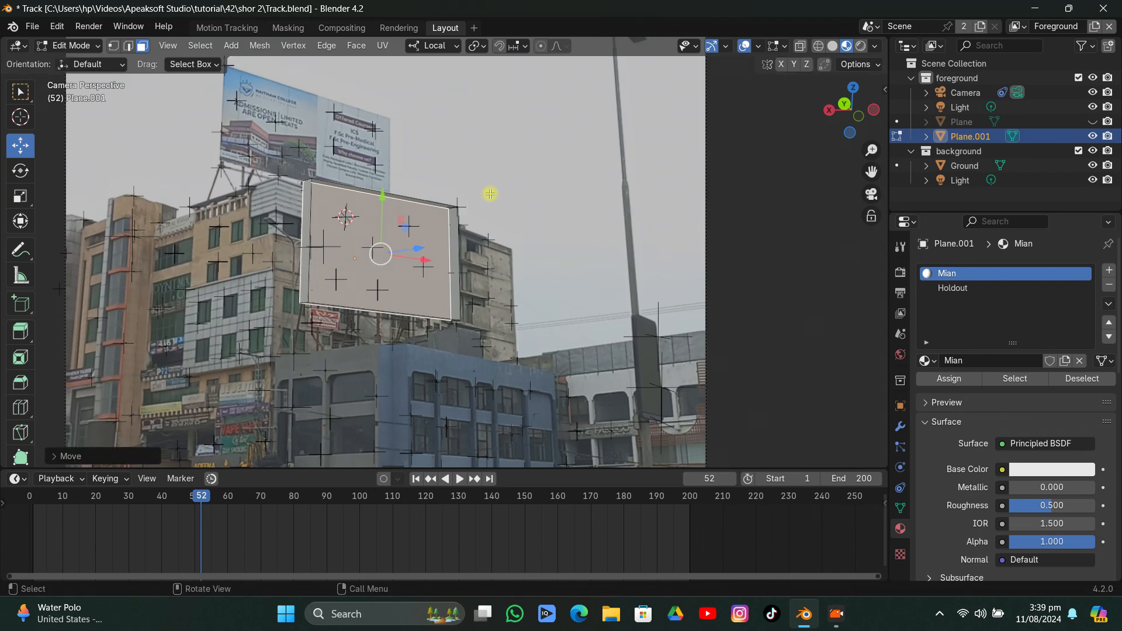
key("Tab")
left_click(463, 181)
Save the project and play the clip to check the shallower box on the billboard
key("ctrl+s")
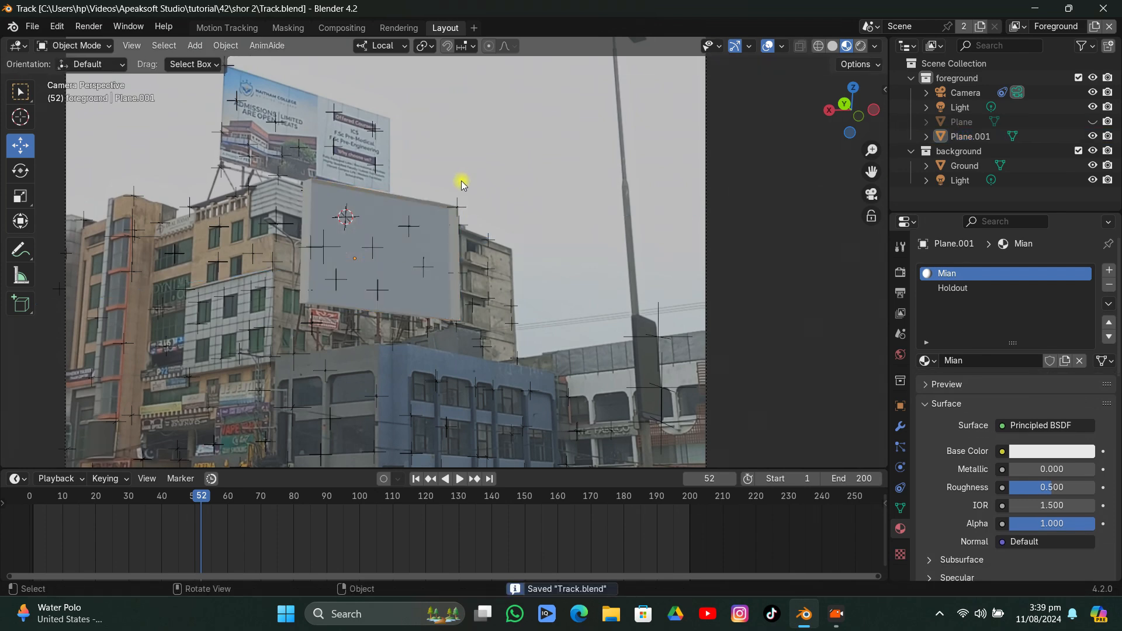
key("space")
key("space")
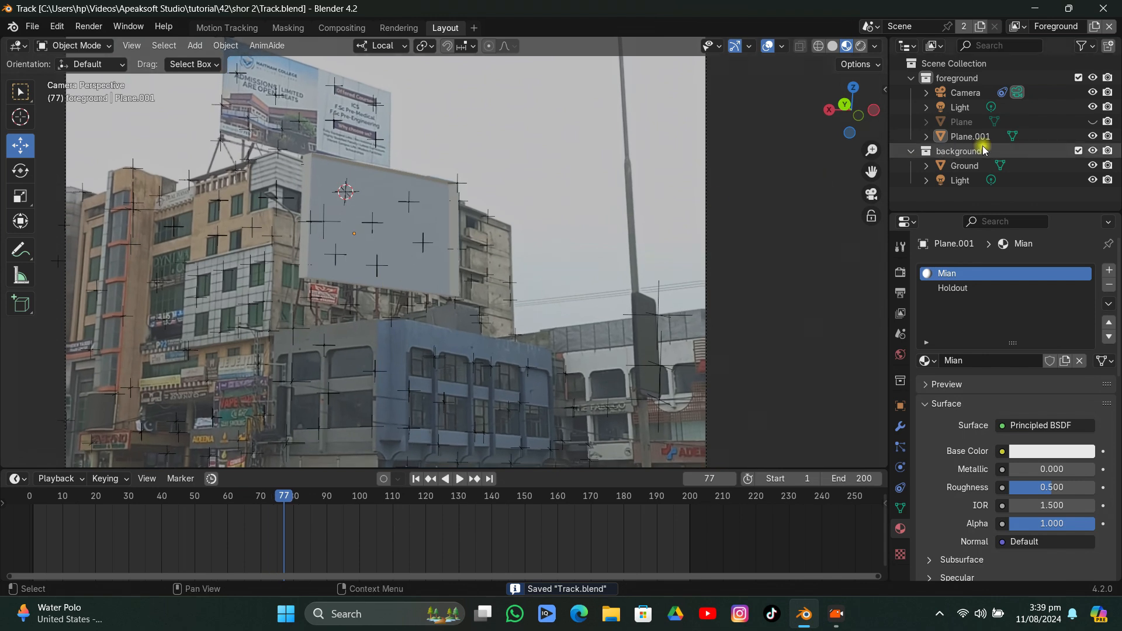
Unhide the front Plane object and open it in Edit Mode
left_click(1092, 121)
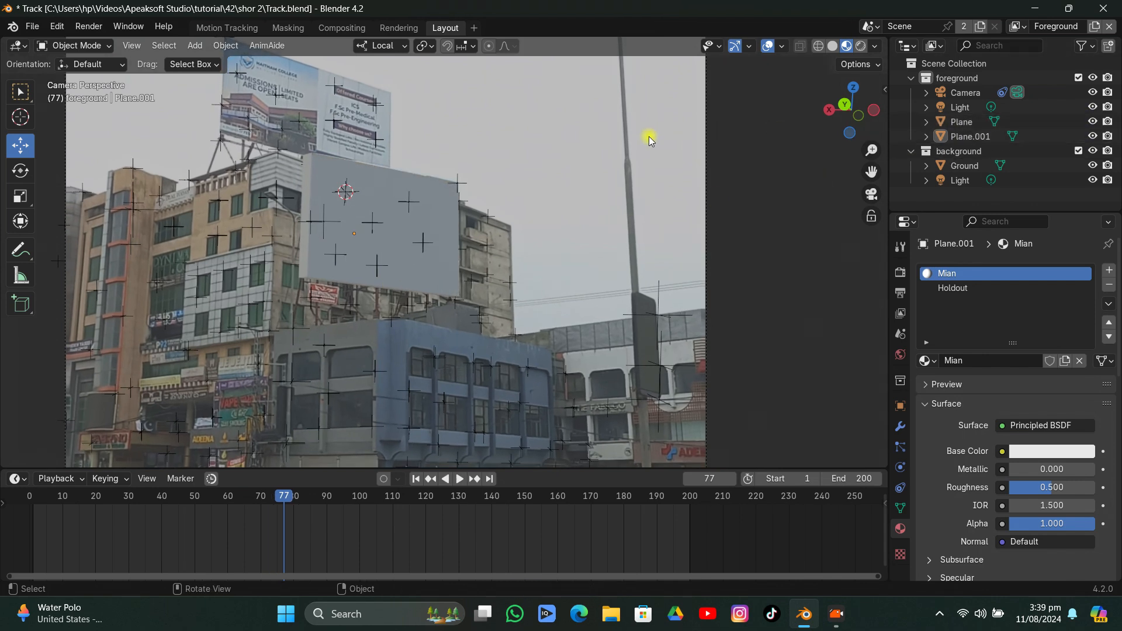
left_click(397, 183)
key("Tab")
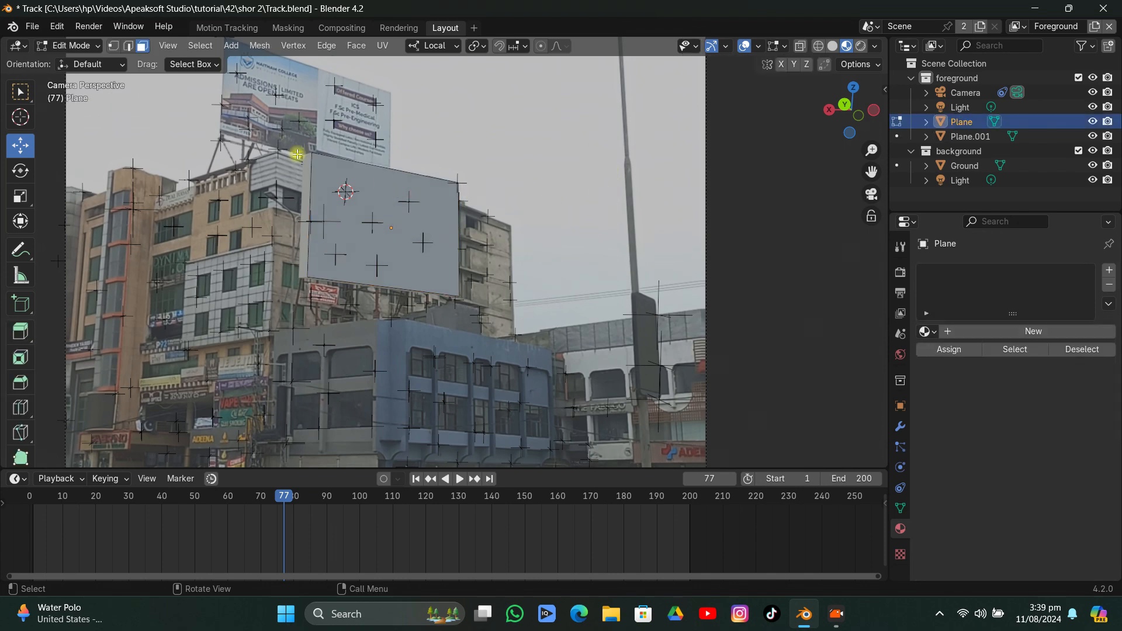
Select the entire Plane mesh and subdivide it repeatedly into a dense grid
key("a")
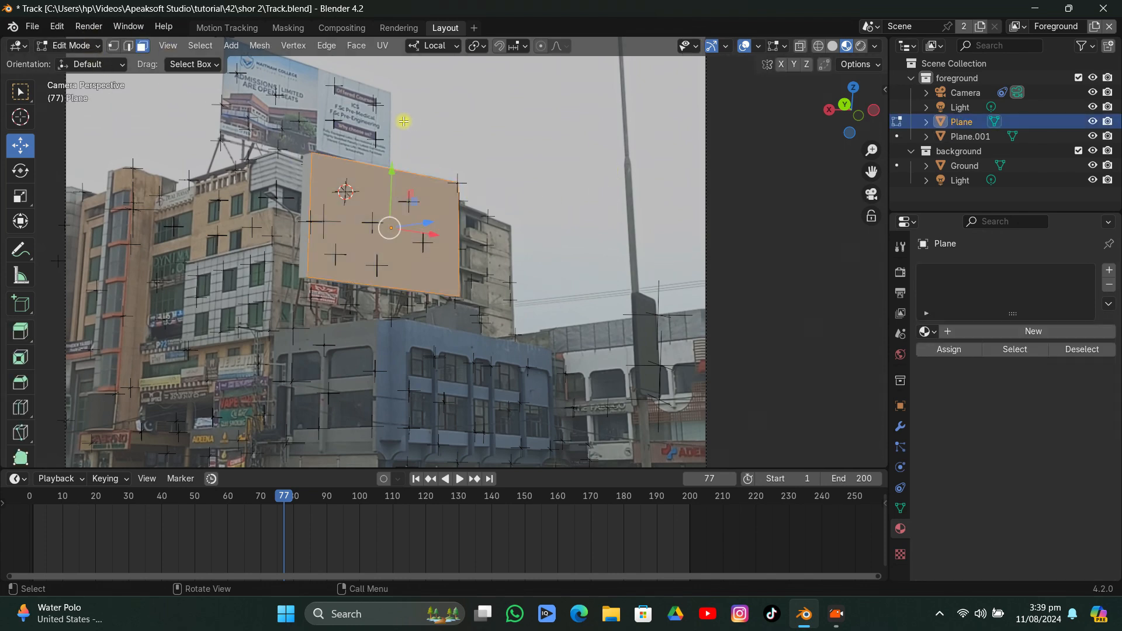
right_click(402, 121)
left_click(397, 121)
right_click(395, 121)
left_click(396, 122)
right_click(395, 122)
left_click(396, 123)
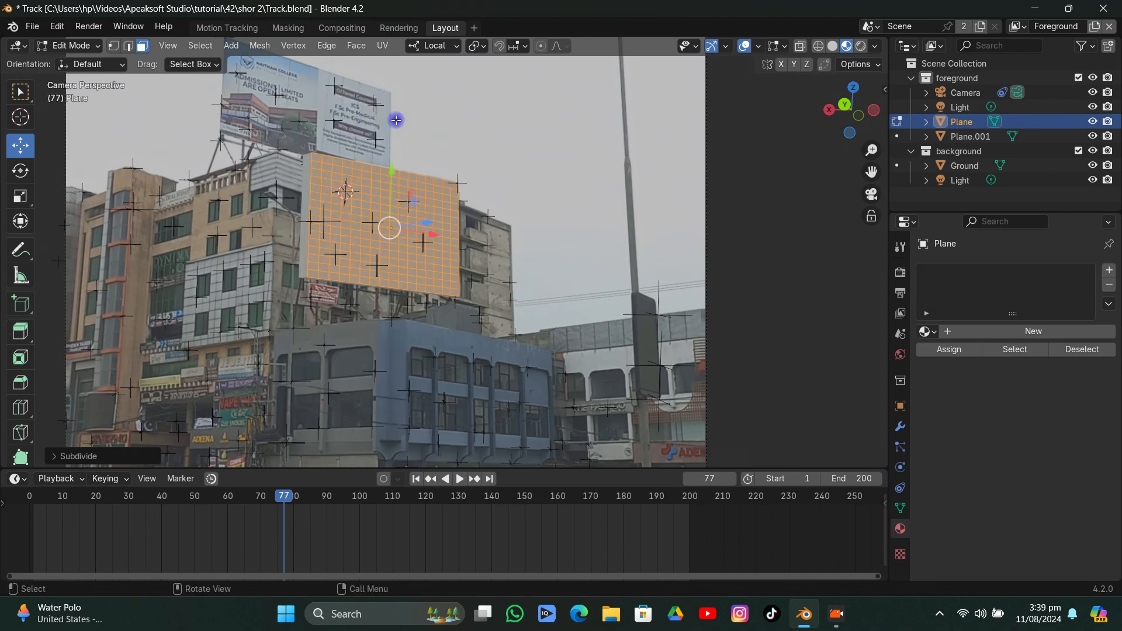
right_click(396, 123)
left_click(398, 123)
right_click(397, 124)
left_click(397, 122)
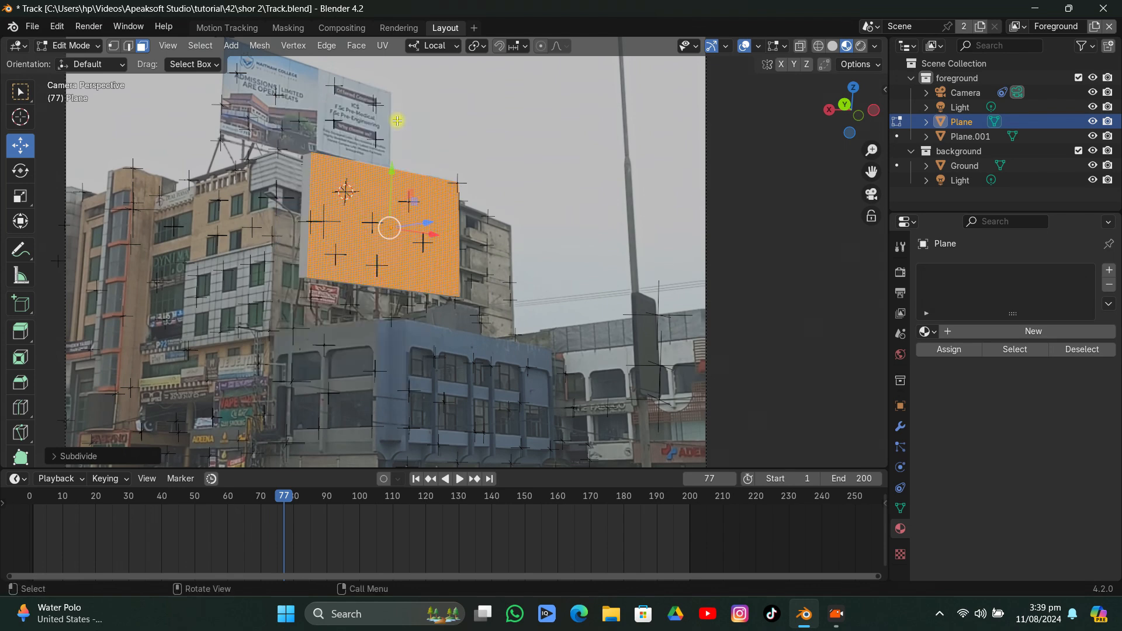
Select the full row of edges along the plane's top and assign it to a new vertex group, then leave Edit Mode
scroll(396, 119, "up", 5)
left_click_drag(876, 172, 961, 276)
left_click(131, 47)
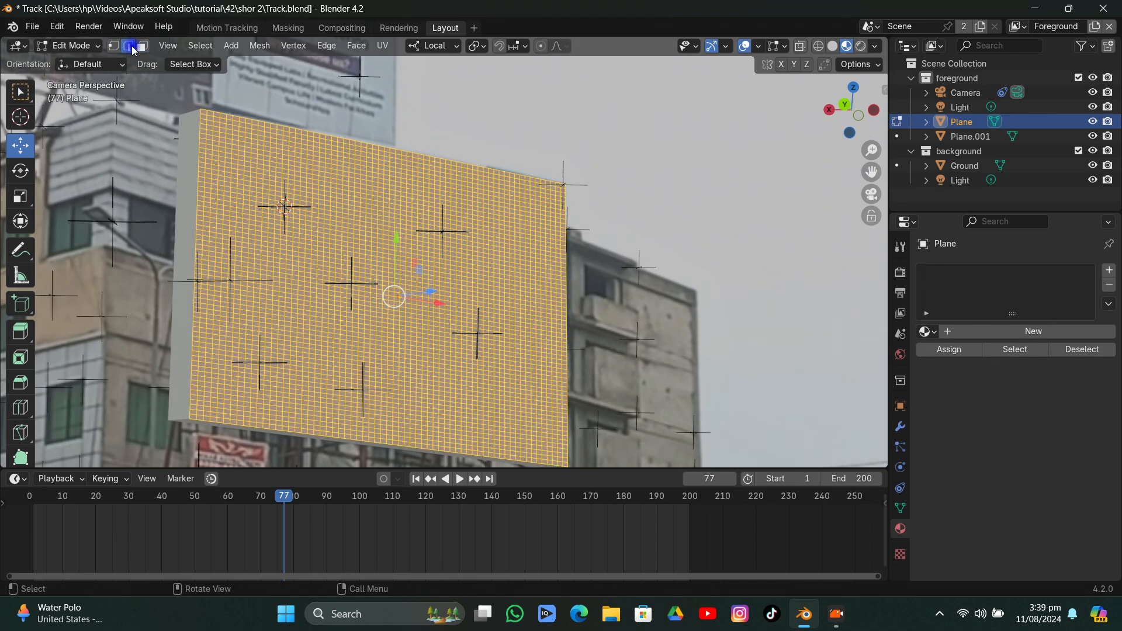
left_click(203, 106)
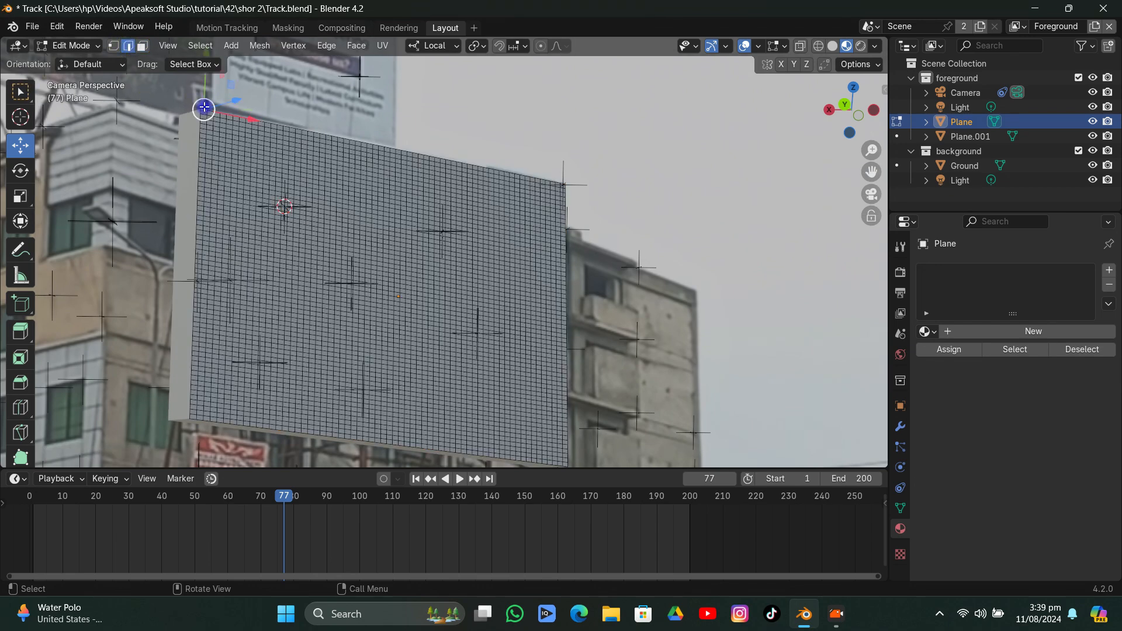
left_click(564, 180, "ctrl")
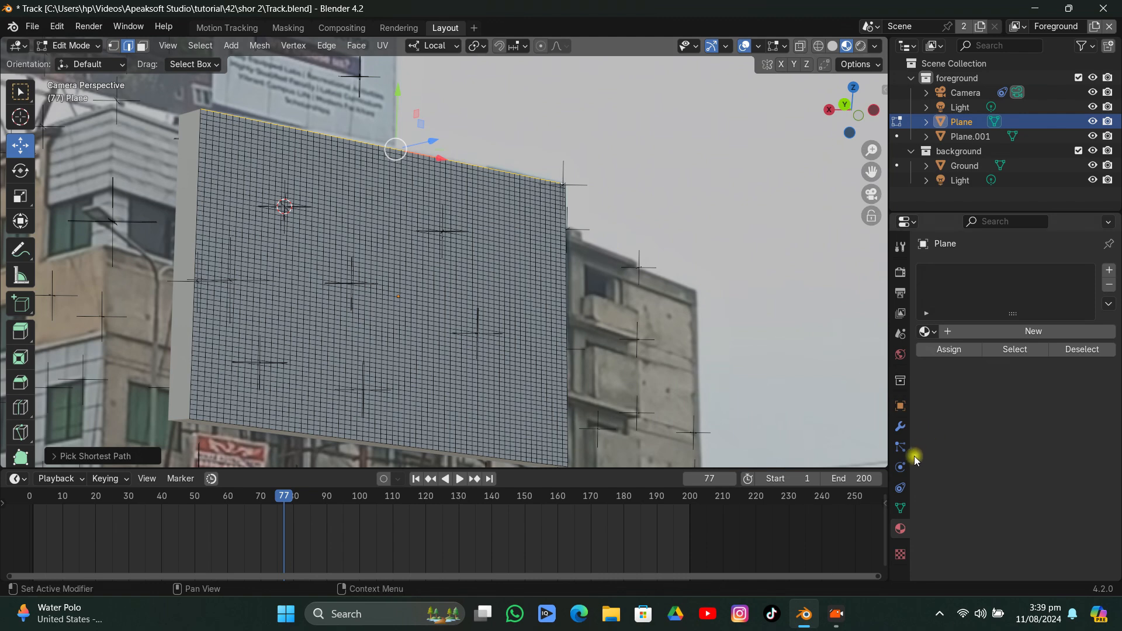
left_click(900, 508)
left_click(1103, 316)
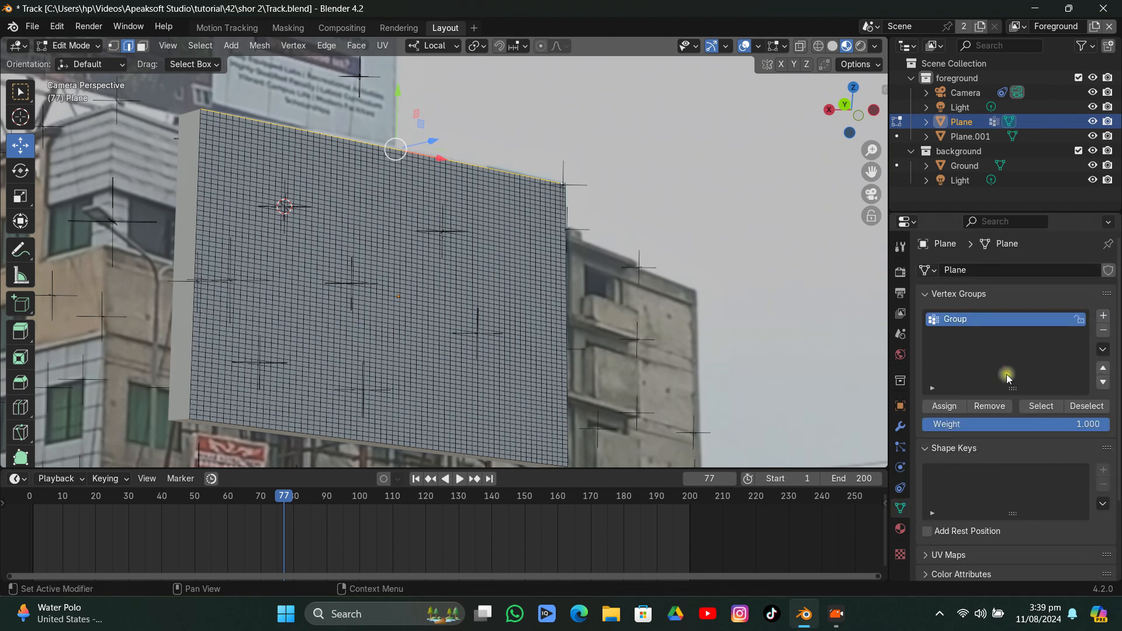
left_click(948, 404)
key("Tab")
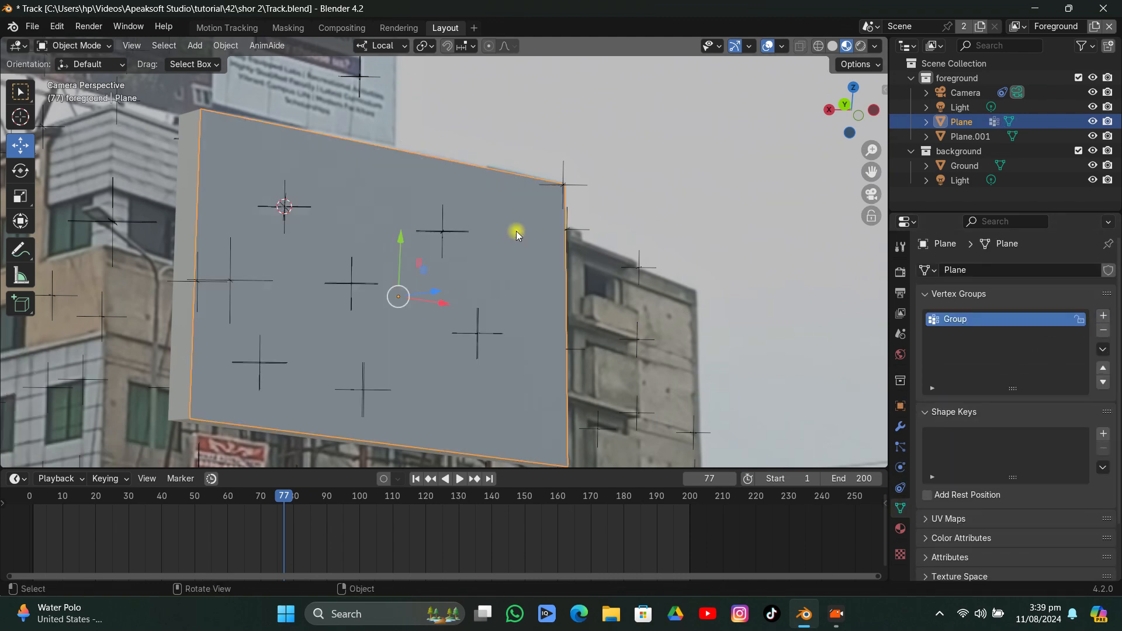
Add Cloth physics to the Plane, widen the Properties editor and return to frame 1
key("Home")
left_click(900, 467)
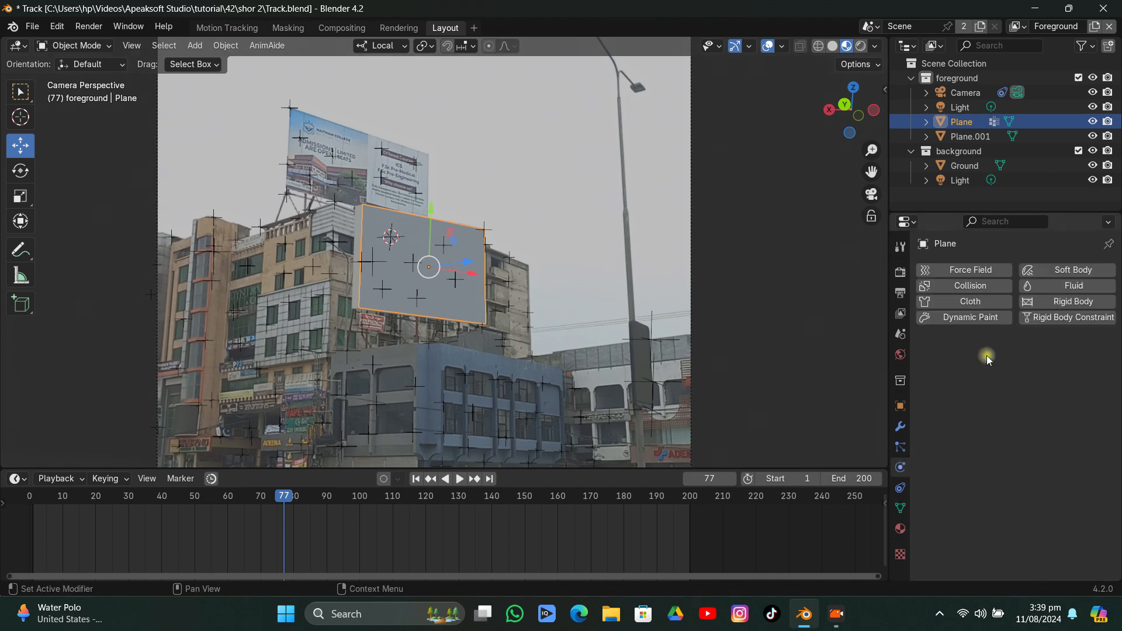
left_click(997, 306)
left_click_drag(887, 276, 853, 276)
left_click(404, 477)
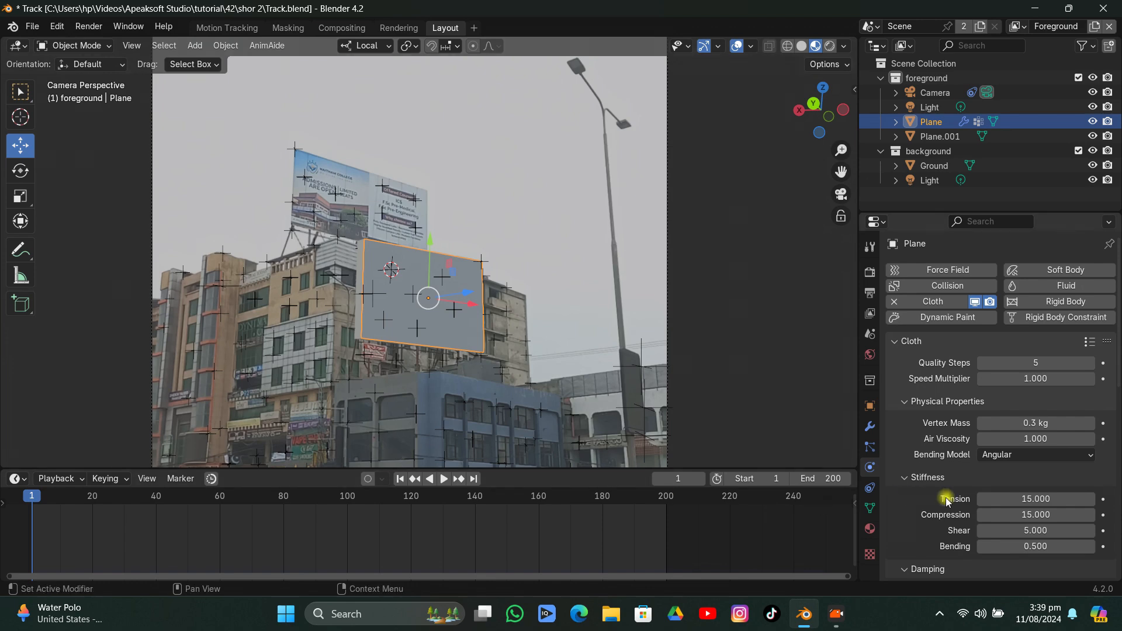
Set the cloth's Pin Group to the vertex group named Group
scroll(977, 497, "down", 10)
left_click(916, 516)
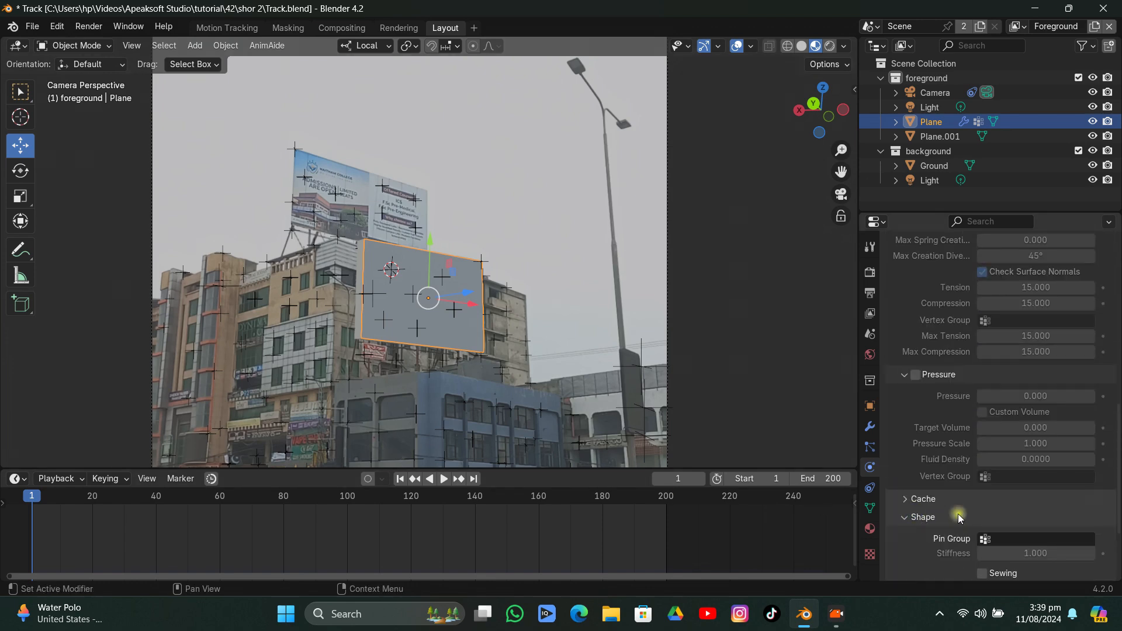
scroll(958, 509, "down", 4)
left_click(993, 428)
left_click(991, 449)
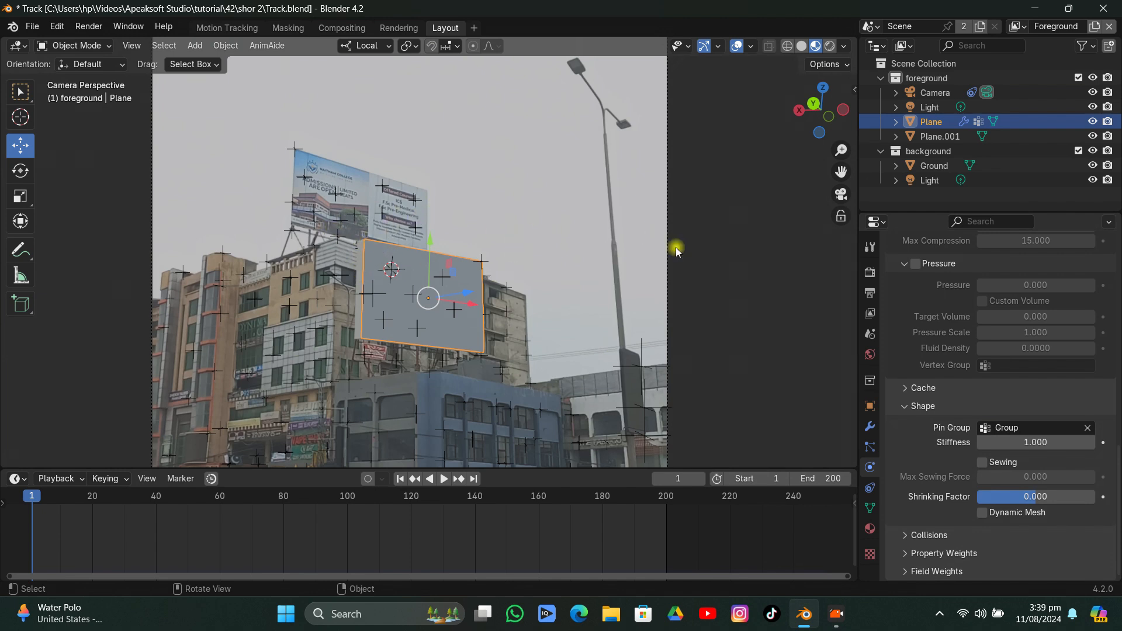
Enable Self Collisions in the plane's cloth collision settings
left_click(919, 535)
scroll(924, 526, "down", 5)
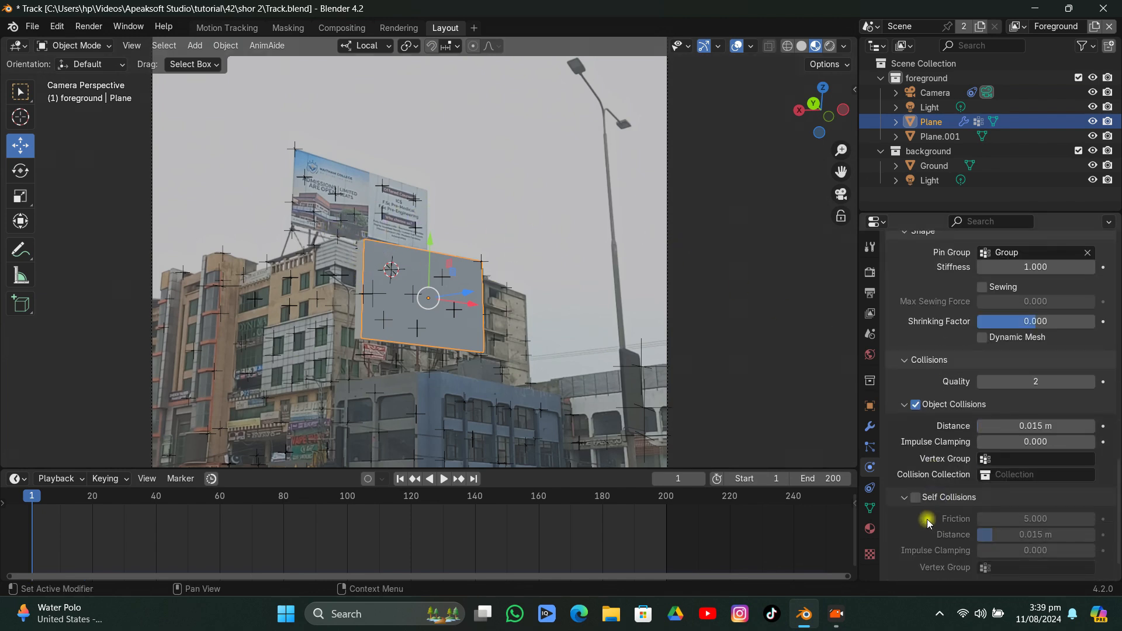
left_click(915, 497)
scroll(946, 458, "up", 5)
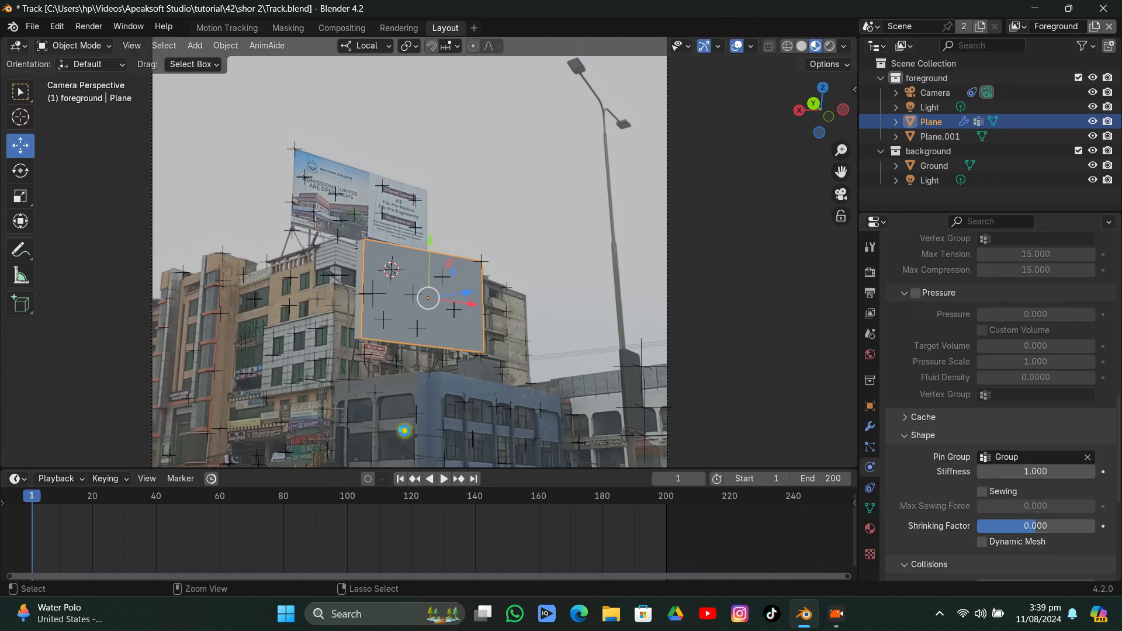
Save the file and preview the cloth simulation from frame 1, then return to the first frame
key("ctrl+s")
left_click(400, 479)
key("space")
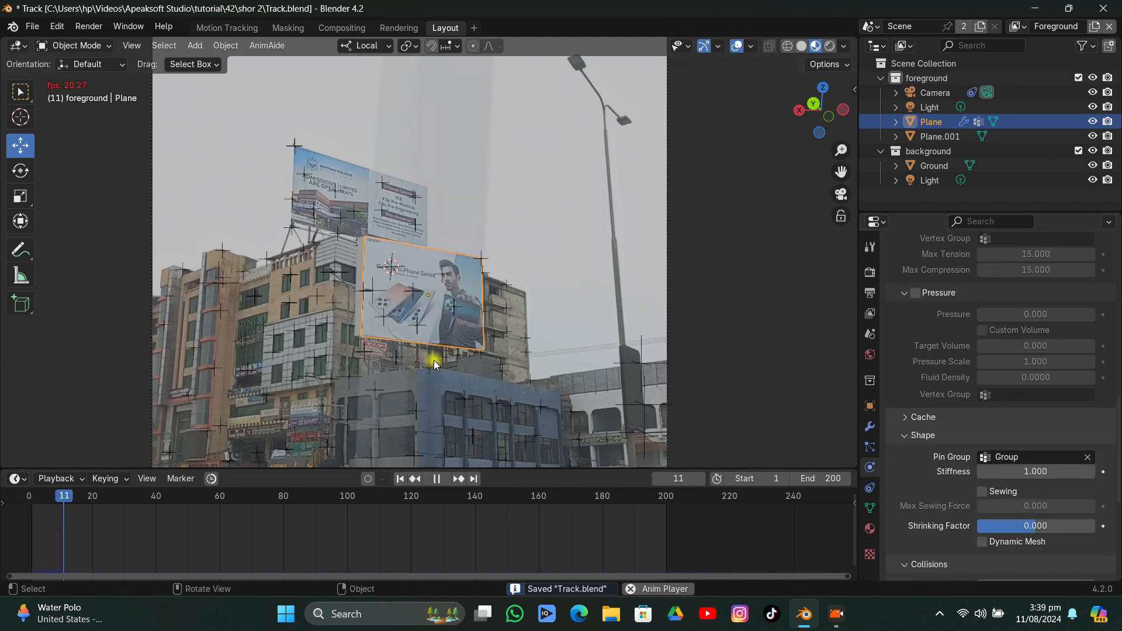
left_click(401, 479)
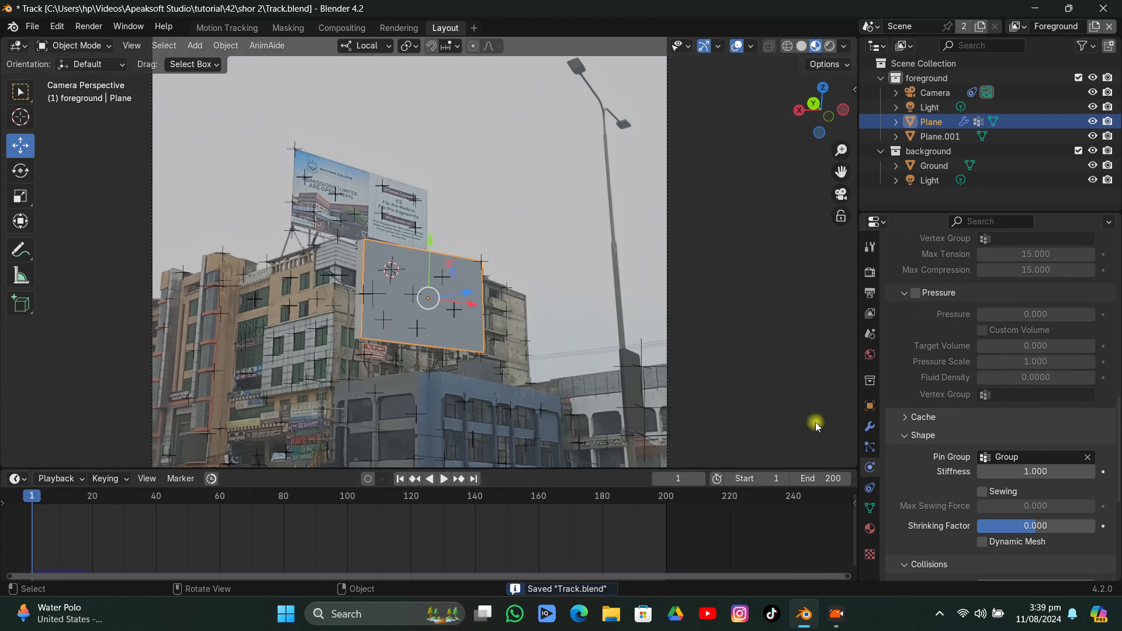
Expand the plane's cloth Cache settings
left_click(917, 417)
right_click(964, 443)
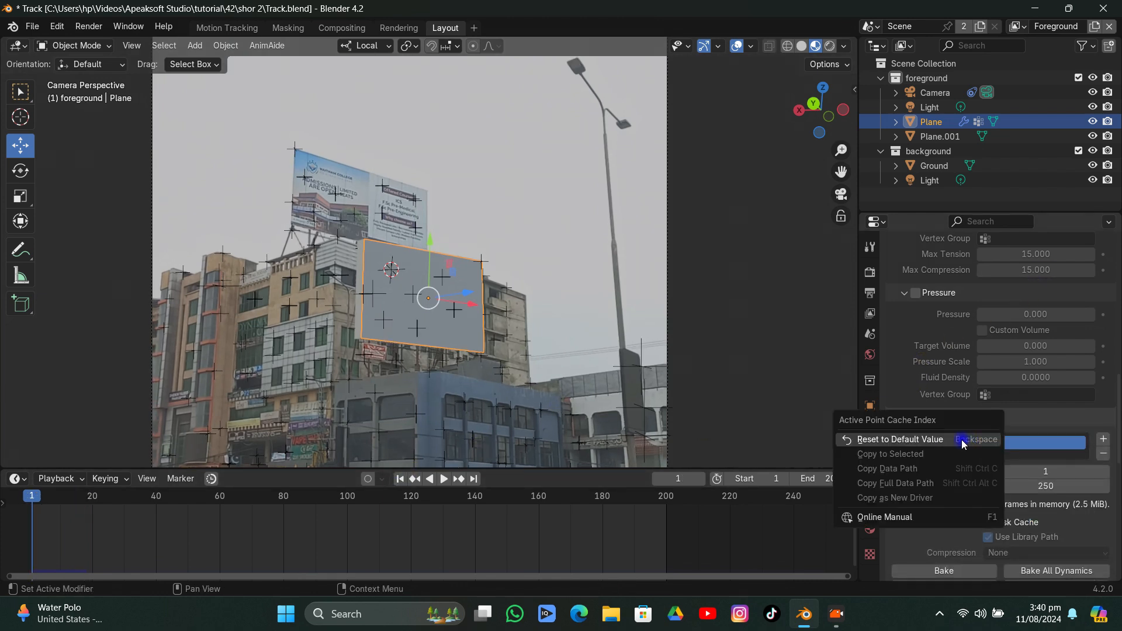
left_click(964, 443)
Add a Wind force field and move it along its local X axis to the side of the billboard plane
key("shift+a")
mouse_move(544, 303)
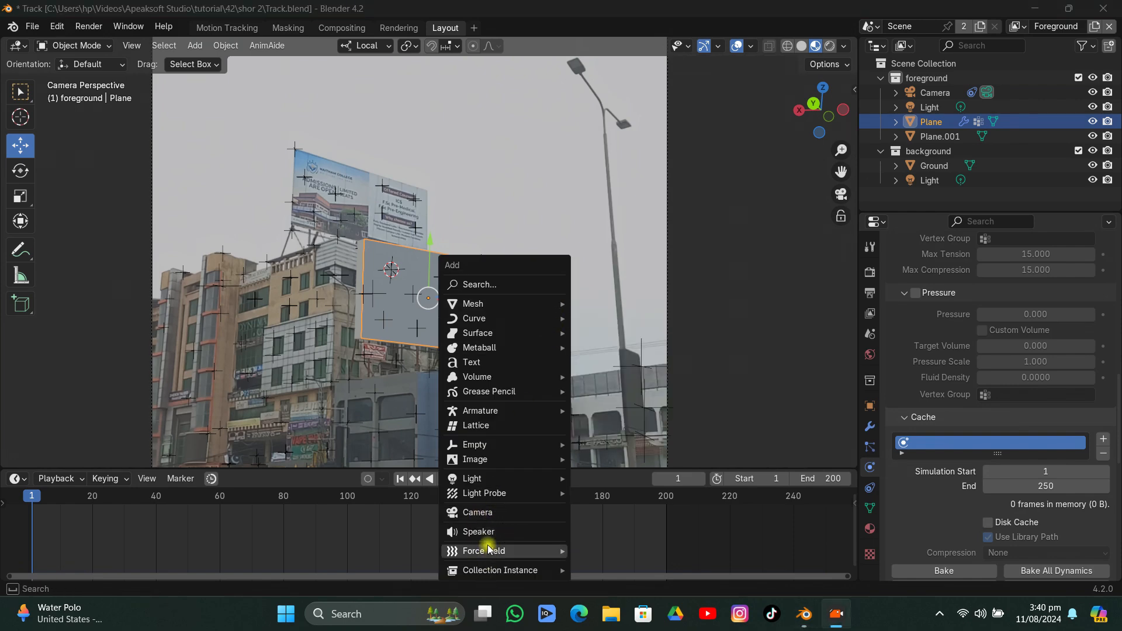
mouse_move(487, 550)
left_click(671, 380)
key("g")
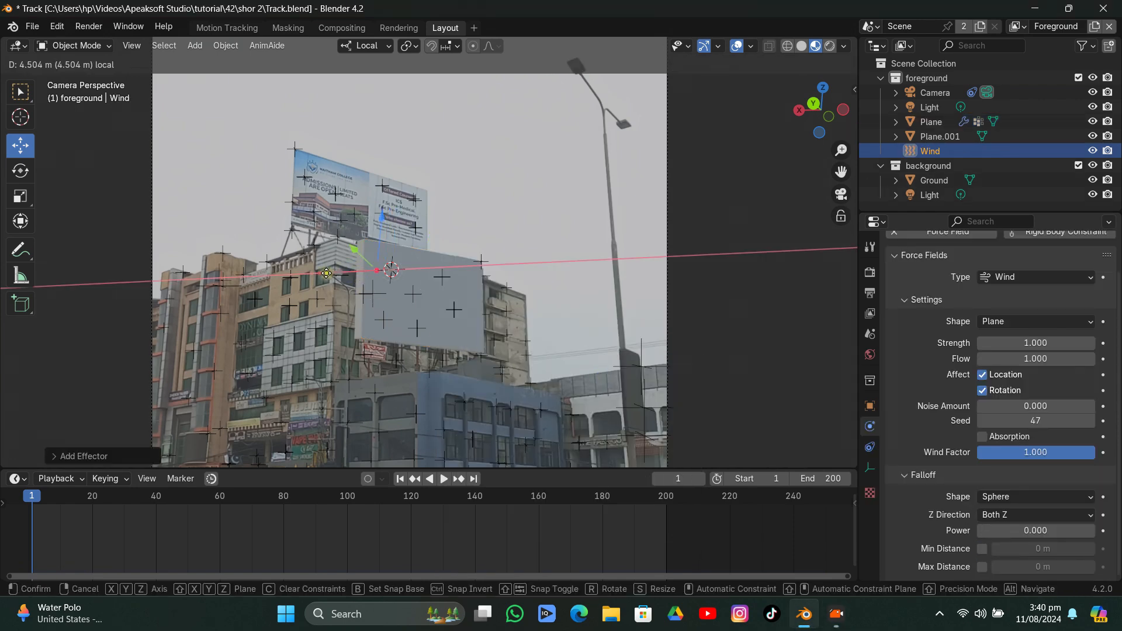
left_click(318, 273)
Scale the Wind force field and rotate it so that it blows toward the billboard plane
key("s")
left_click(391, 179)
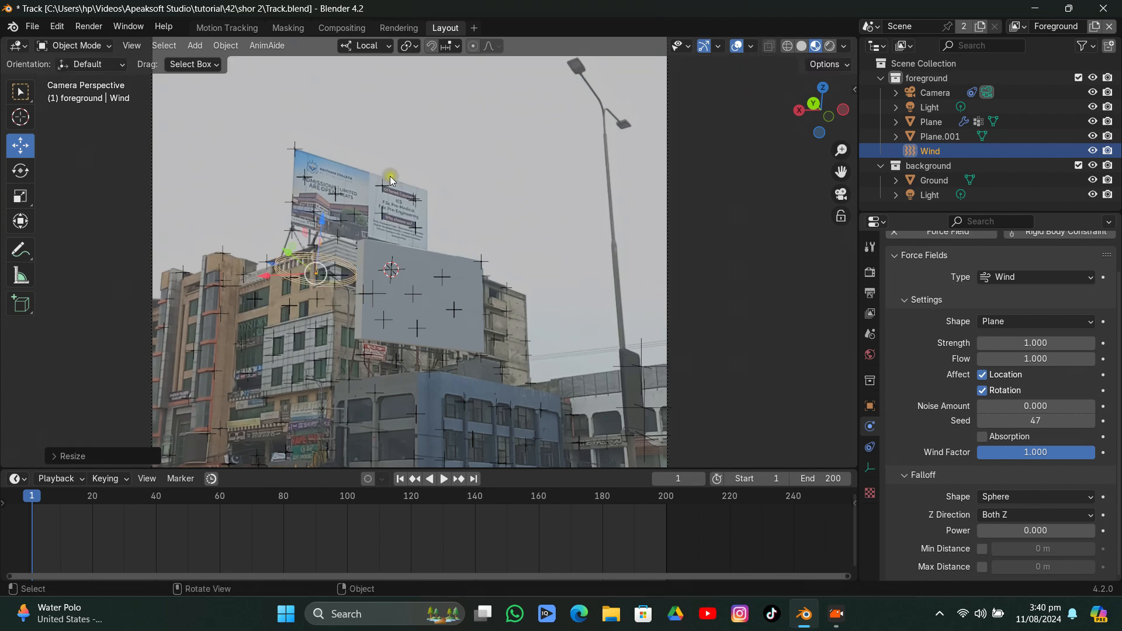
key("r")
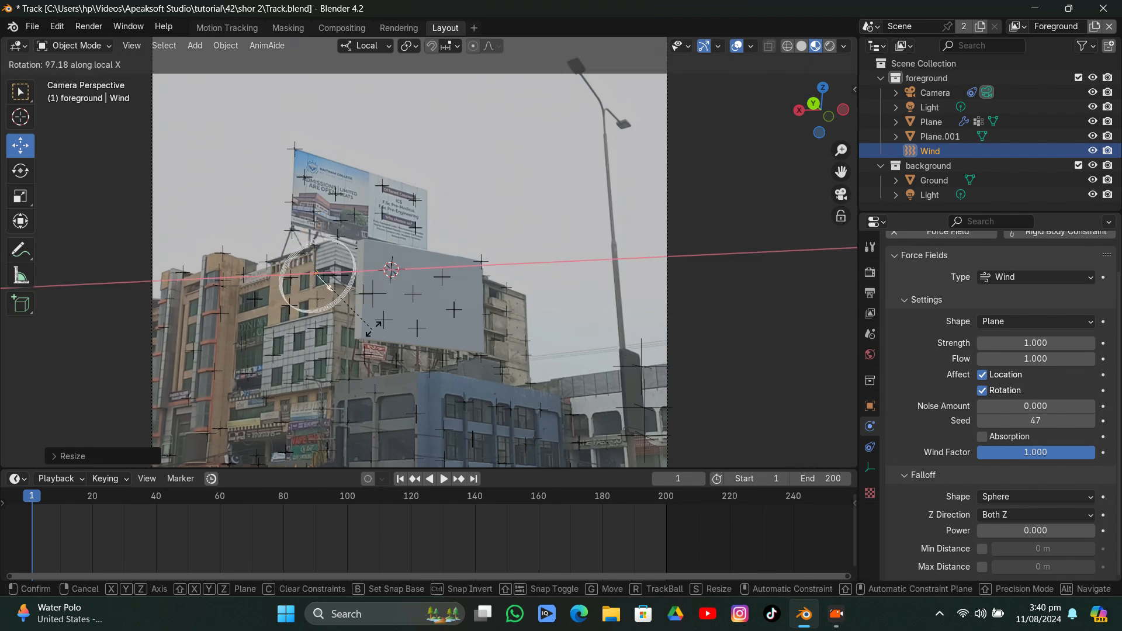
left_click(382, 319)
key("r")
key("r")
left_click(336, 319)
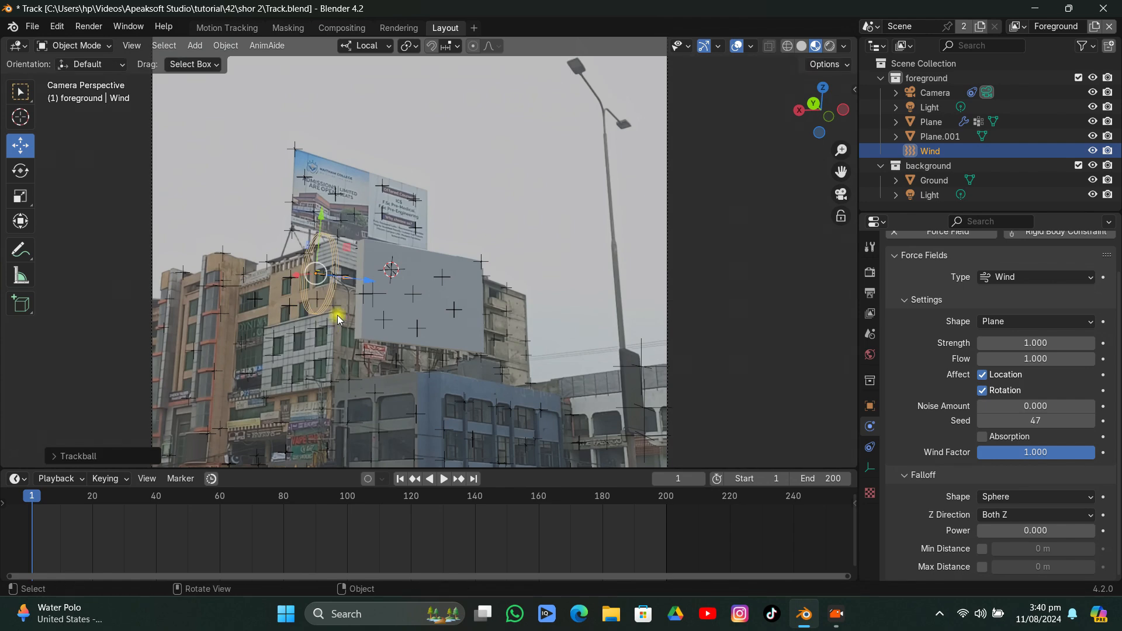
key("r")
left_click(338, 316)
Set the wind strength to 18.6 and play the simulation with solid viewport shading
left_click_drag(1007, 345, 1110, 344)
key("space")
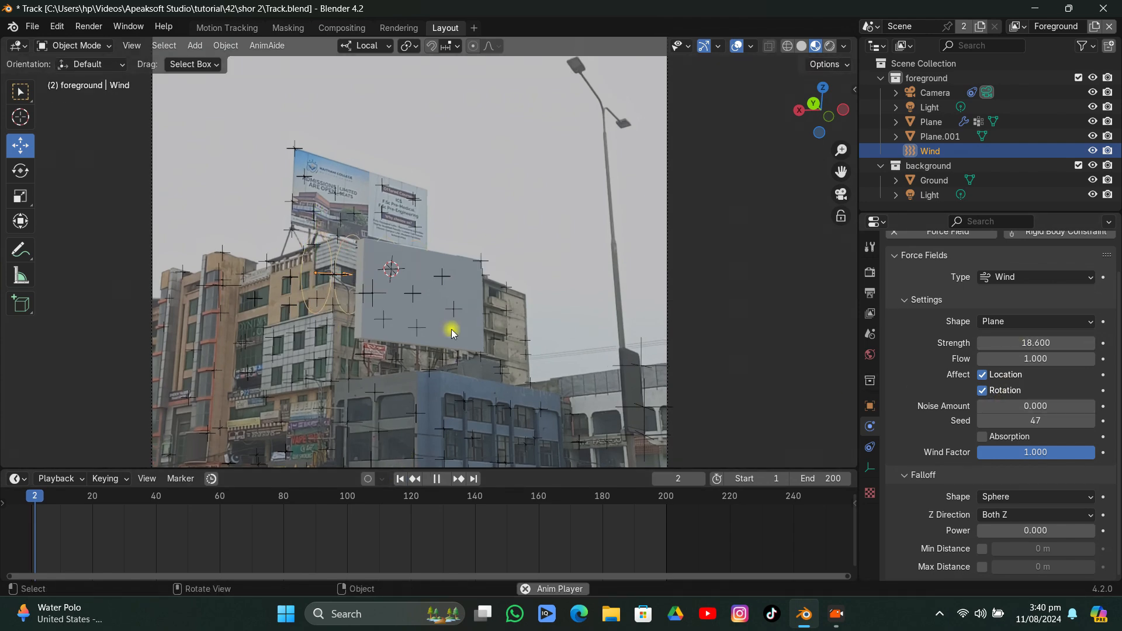
left_click(801, 45)
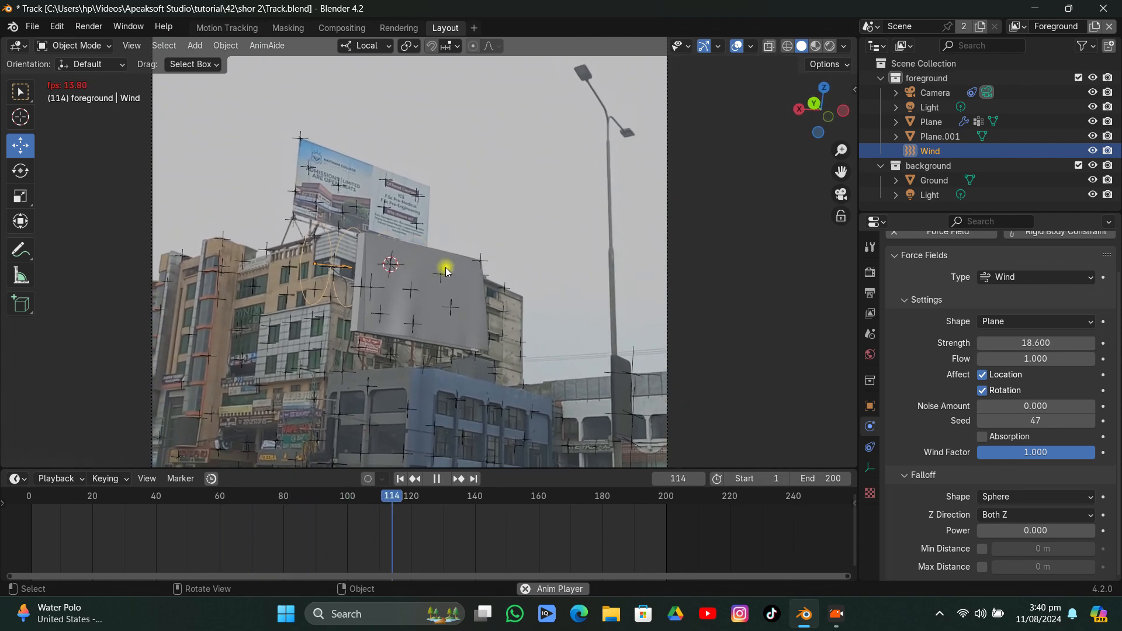
key("space")
Set the wind strength to 97.3 and replay the simulation from frame 1, stopping at frame 107
left_click_drag(1037, 343, 1119, 343)
left_click(400, 479)
key("space")
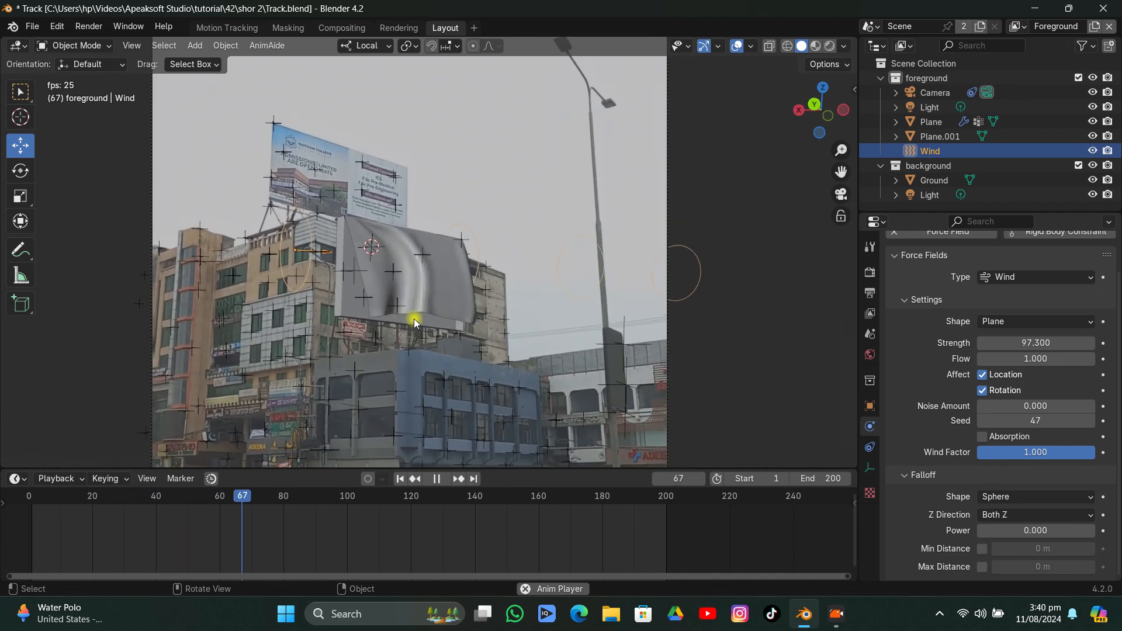
key("space")
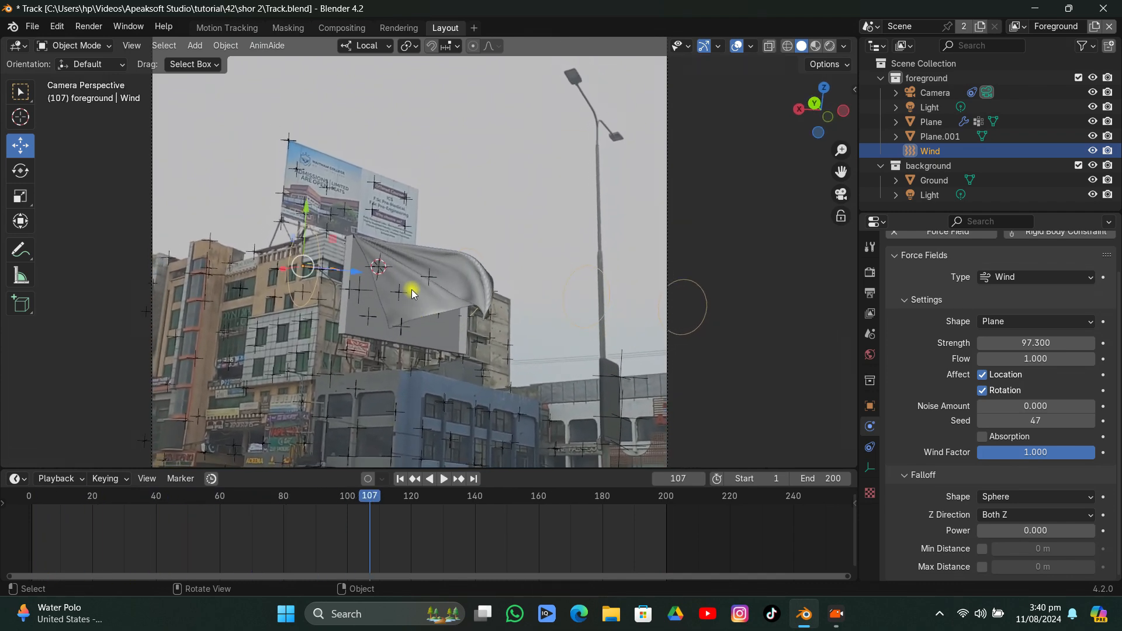
Select the cloth plane and set its cache Simulation Start to frame 60
left_click(409, 290)
left_click(450, 295)
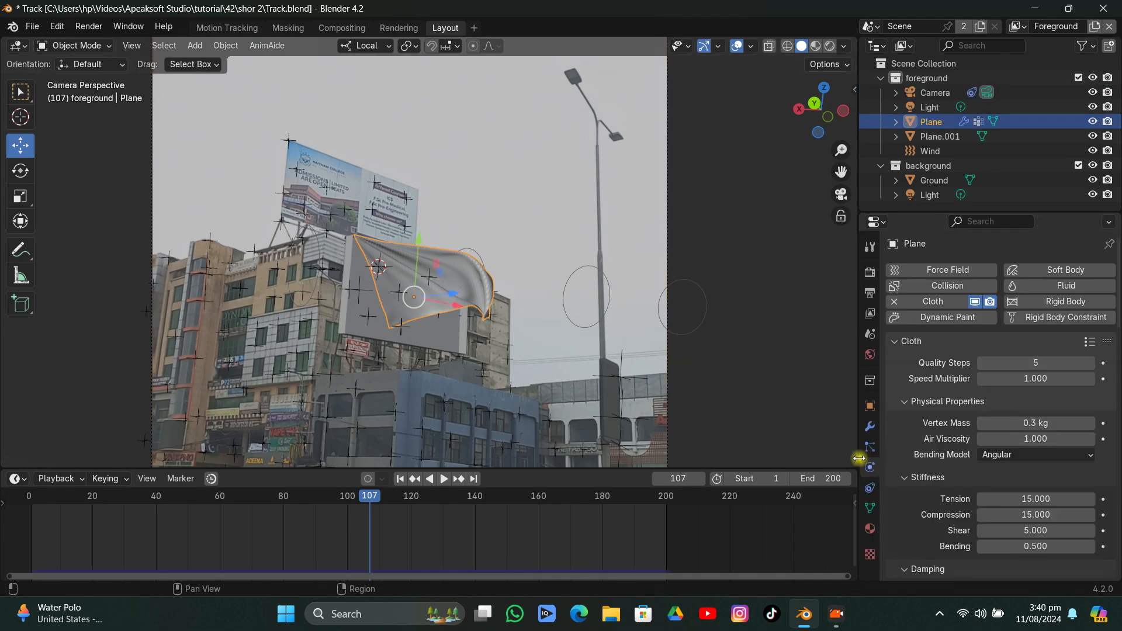
scroll(911, 482, "down", 8)
scroll(958, 470, "down", 15)
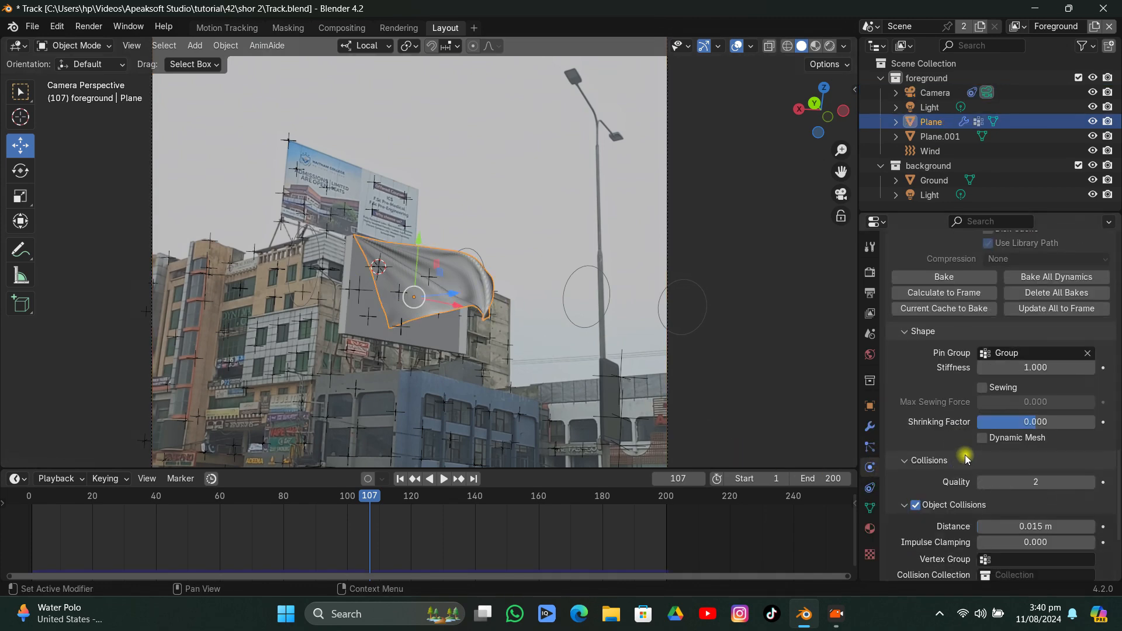
scroll(984, 418, "up", 8)
left_click(1019, 354)
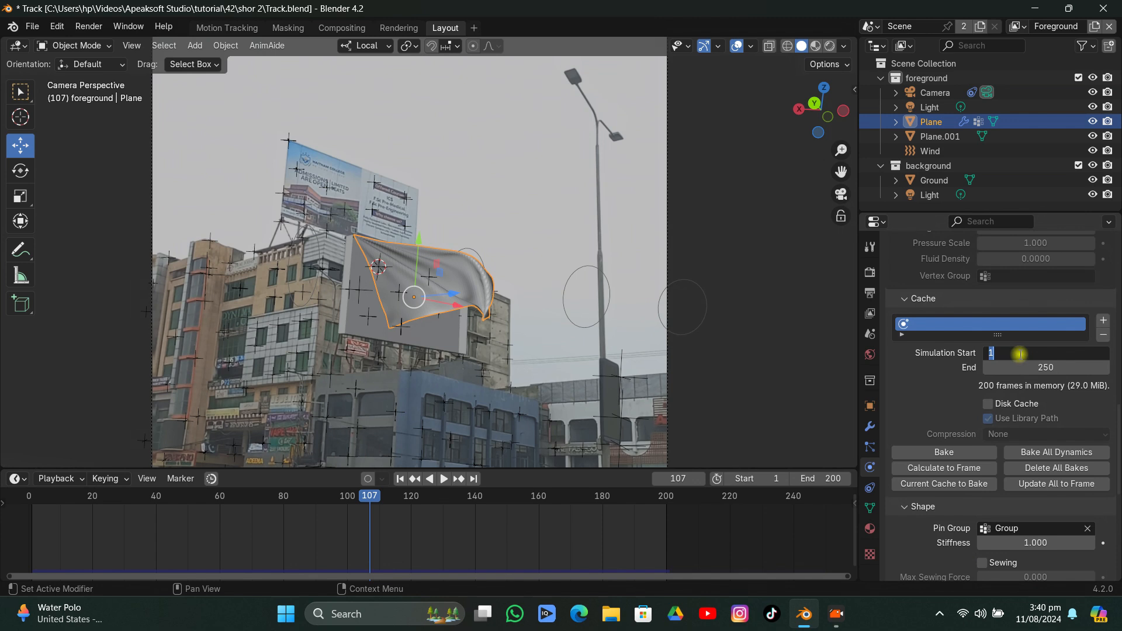
key("Return")
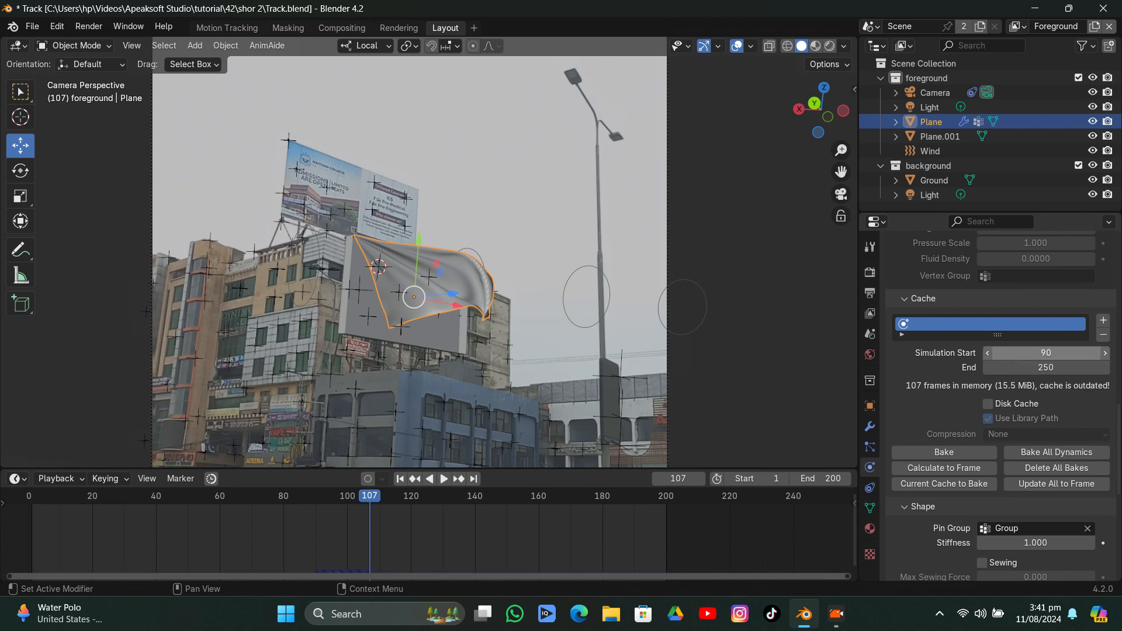
left_click(1019, 354)
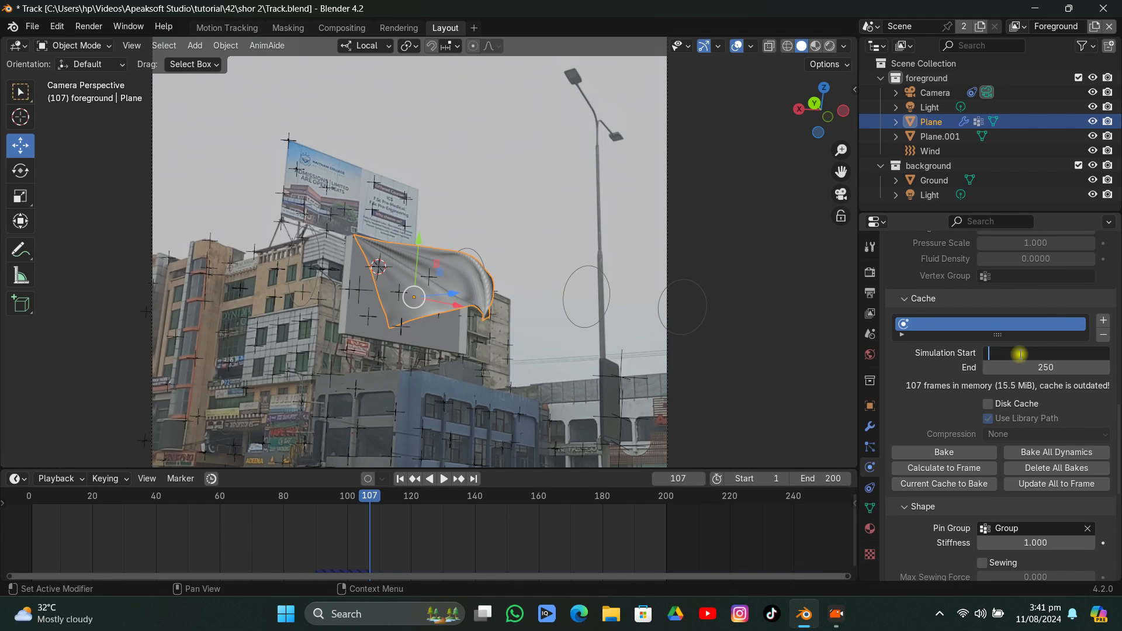
type("60")
key("Return")
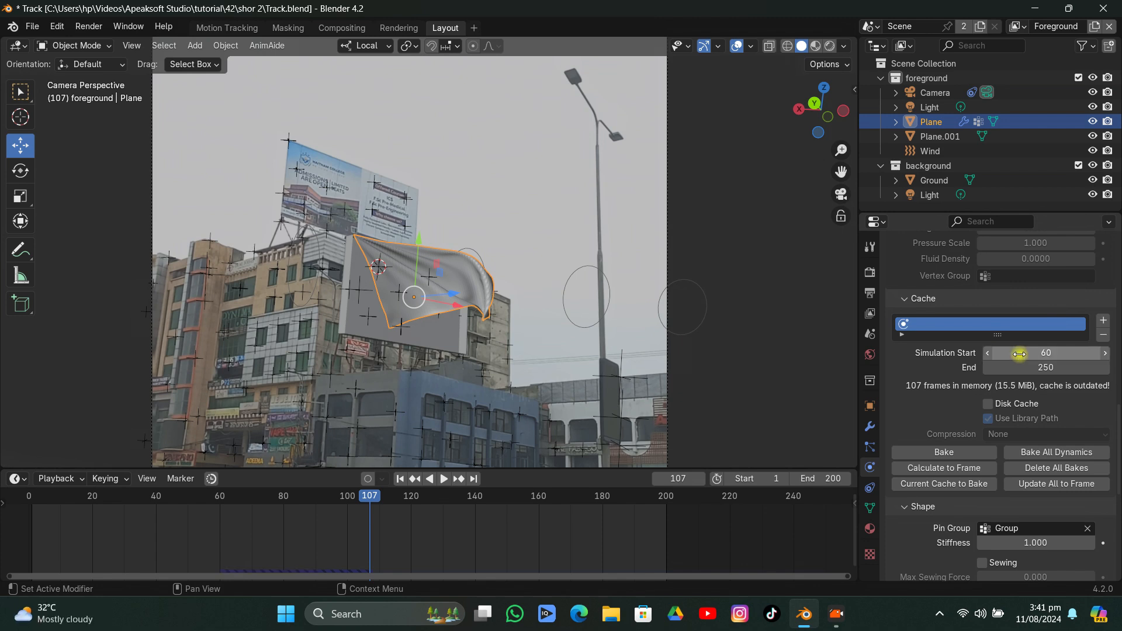
Replay the simulation from frame 1, stop it at frame 154 and save the file
left_click(401, 478)
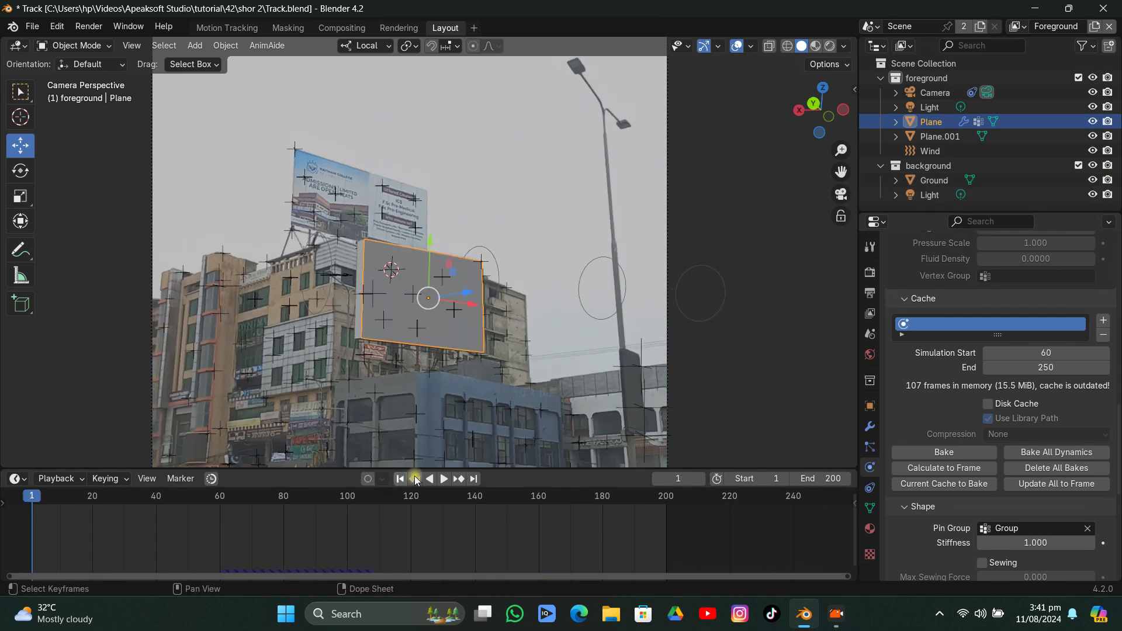
left_click(446, 479)
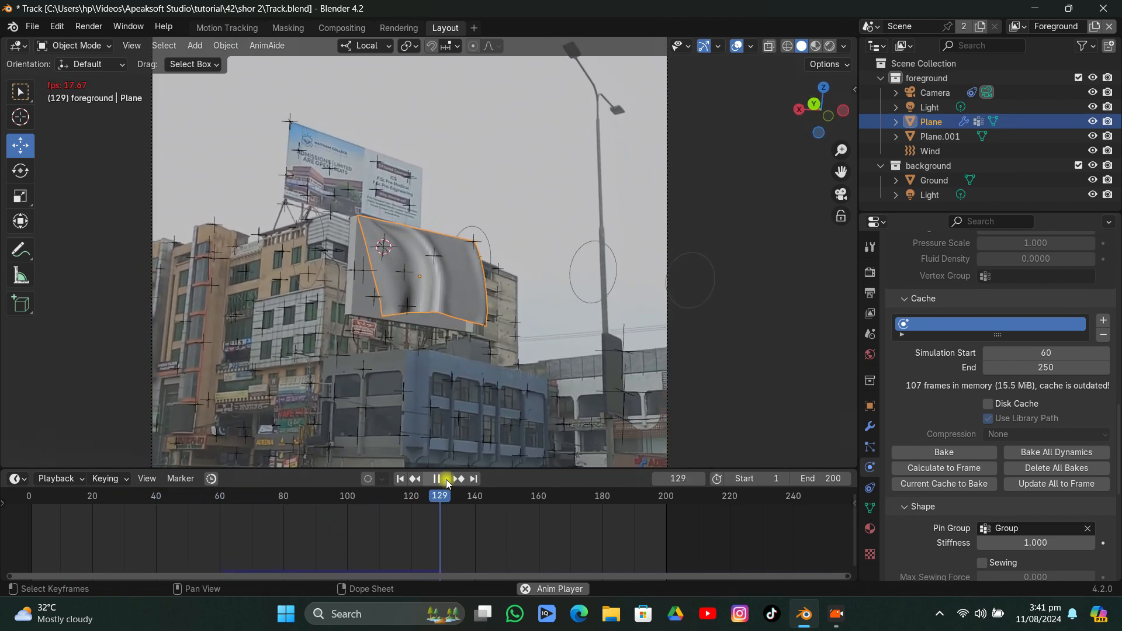
left_click(444, 481)
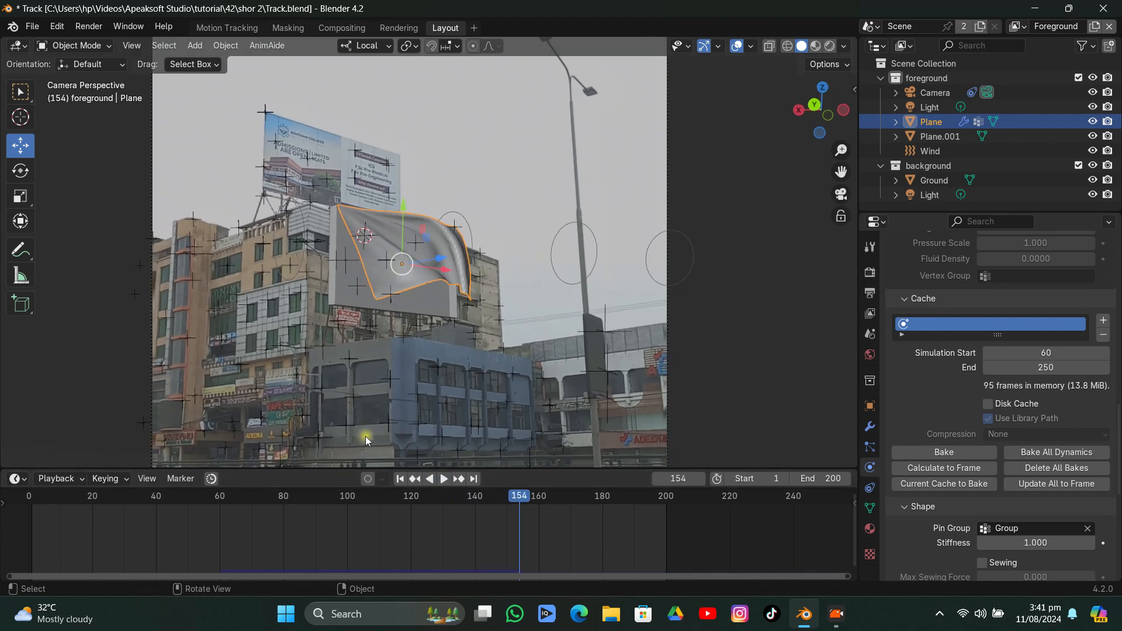
left_click(27, 29)
left_click(64, 120)
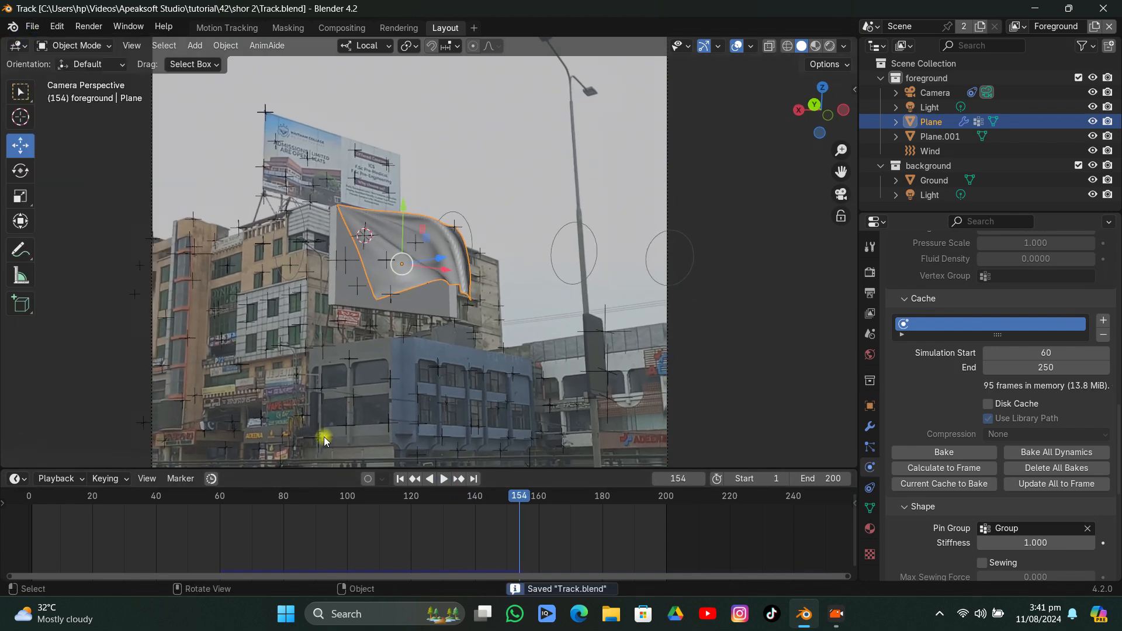
Scrub the timeline between about frames 62 and 143 to examine the cloth's motion, then return to frame 1
left_click(399, 479)
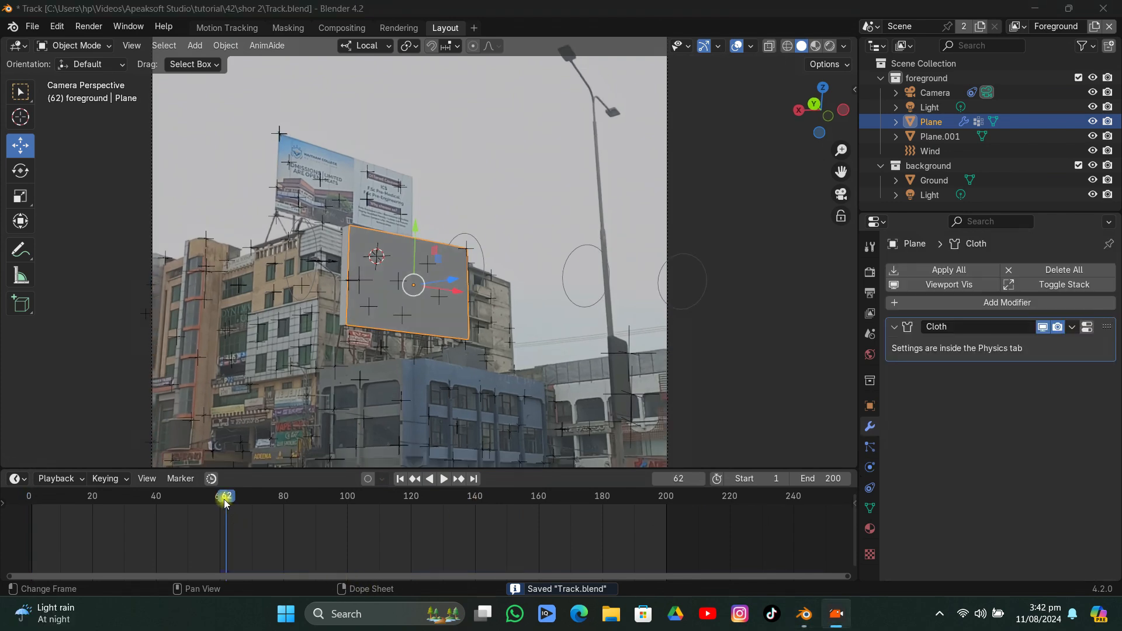
left_click_drag(224, 504, 484, 512)
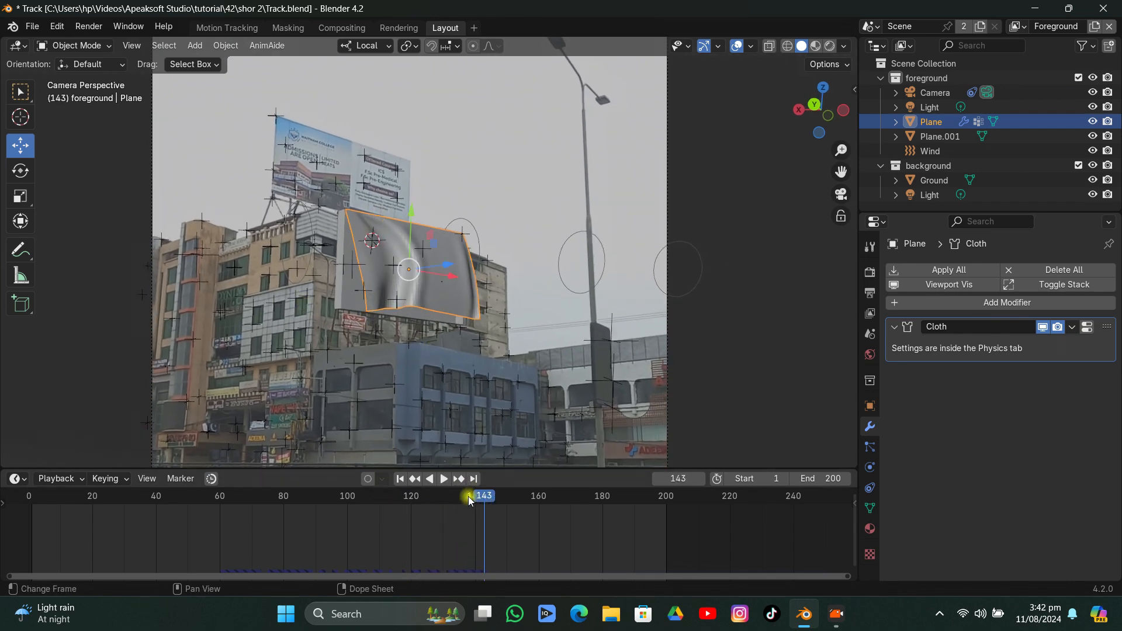
left_click_drag(416, 500, 253, 521)
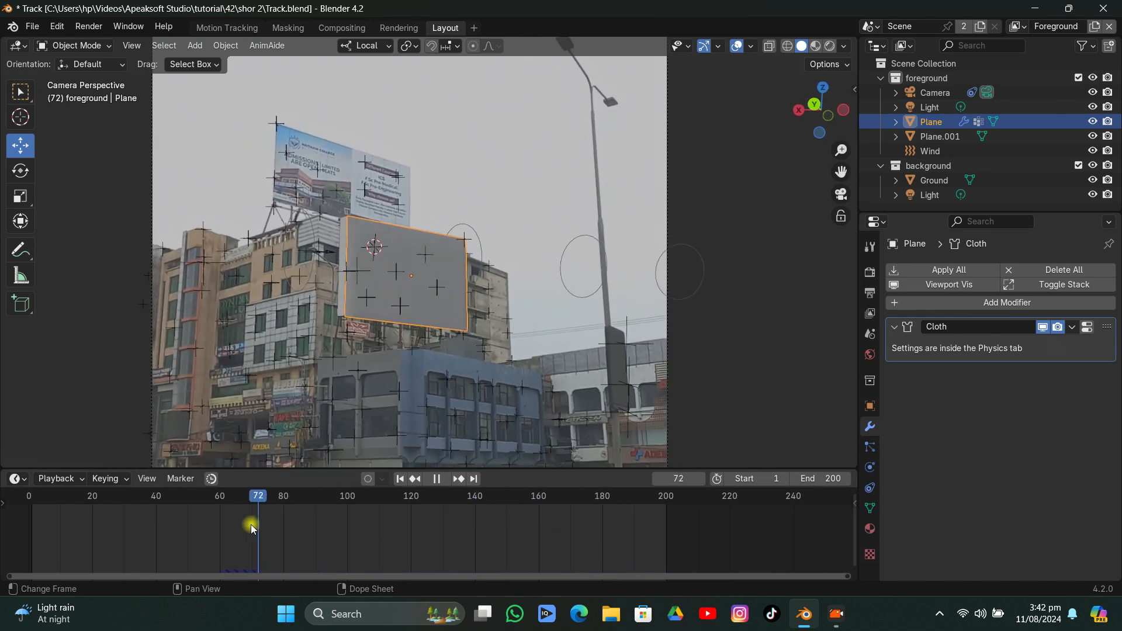
left_click(401, 479)
Add a Vertex Weight Edit modifier to the plane and place it above the Cloth modifier
left_click(933, 302)
mouse_move(935, 308)
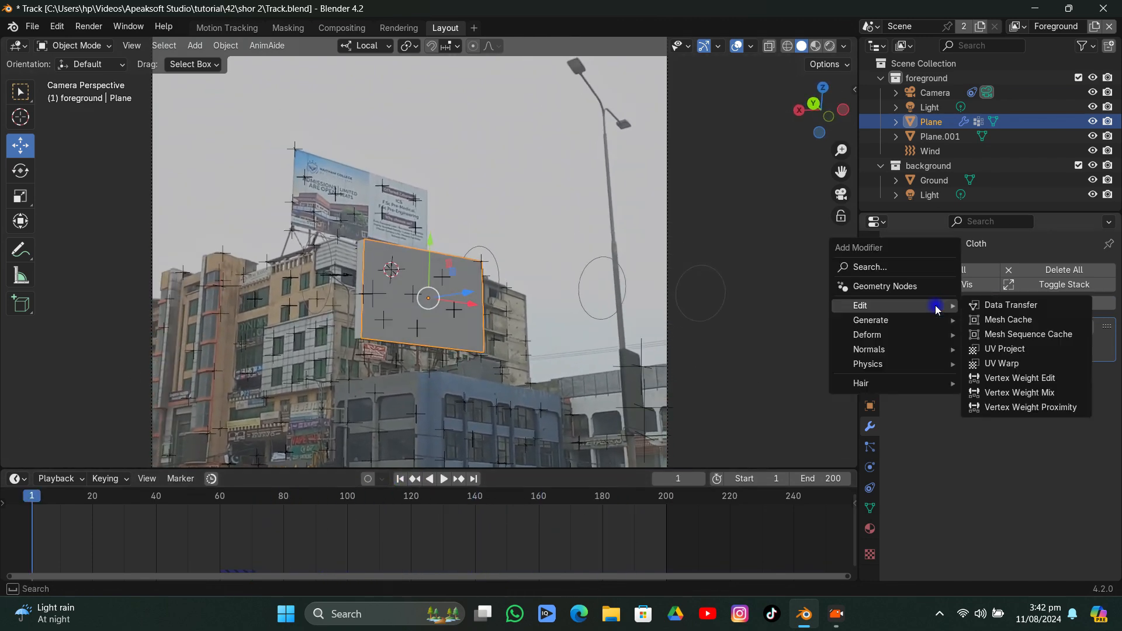
left_click(1014, 380)
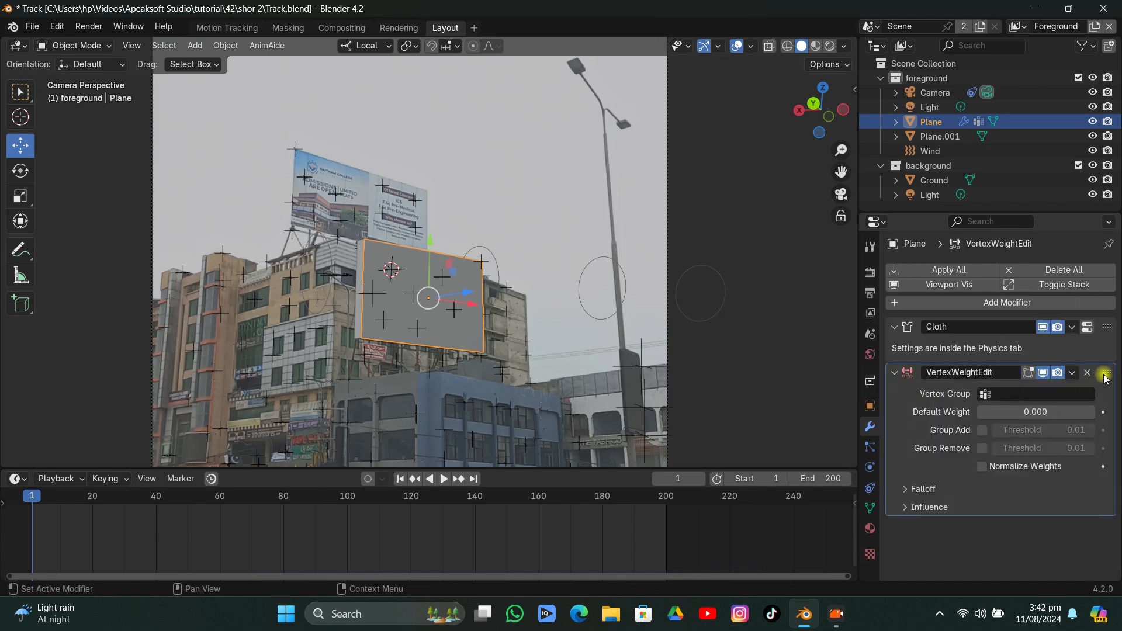
left_click_drag(1104, 377, 1089, 296)
Set the Vertex Weight Edit modifier's vertex group to Group and enable Group Remove
left_click(1017, 350)
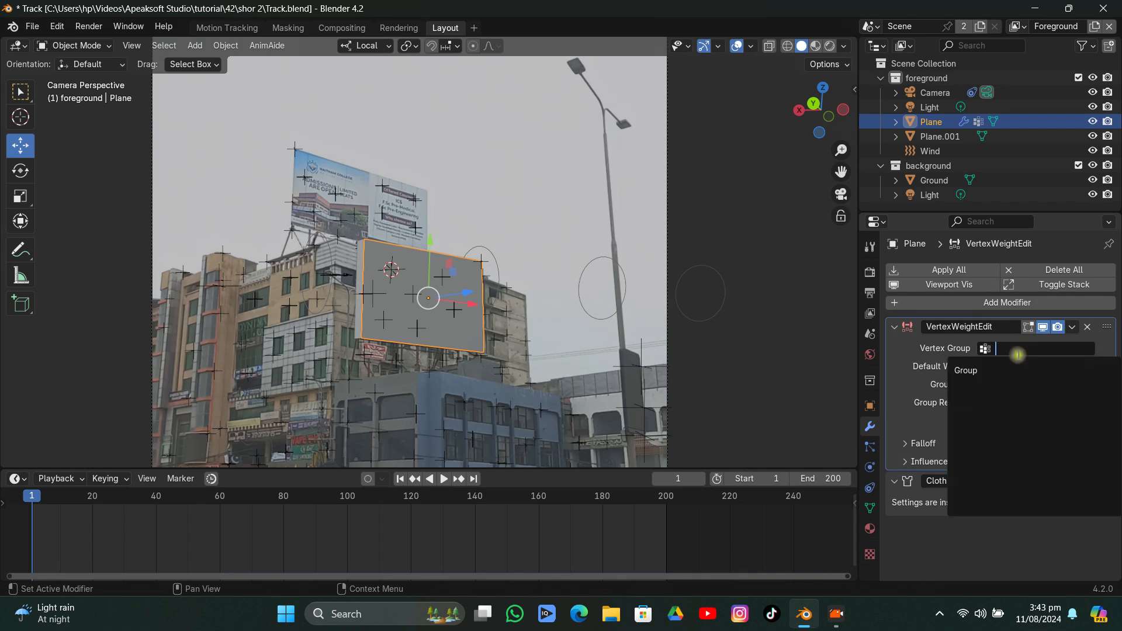
left_click(1011, 370)
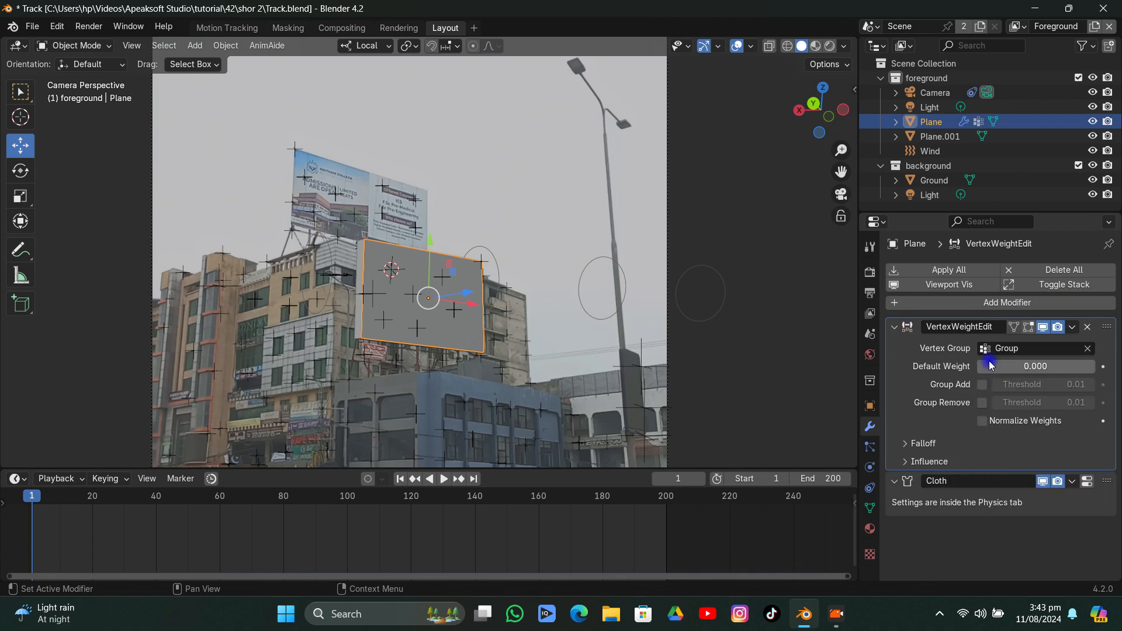
left_click(980, 404)
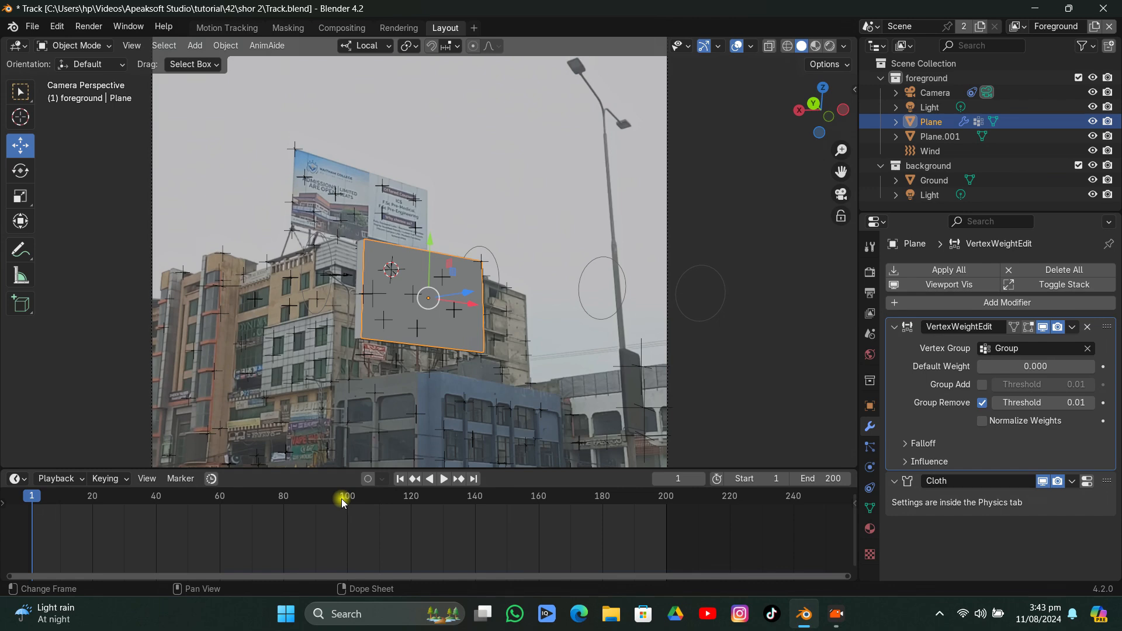
Keyframe the Group Remove Threshold at 0.01 on frame 120
left_click_drag(343, 499, 411, 518)
left_click(1103, 403)
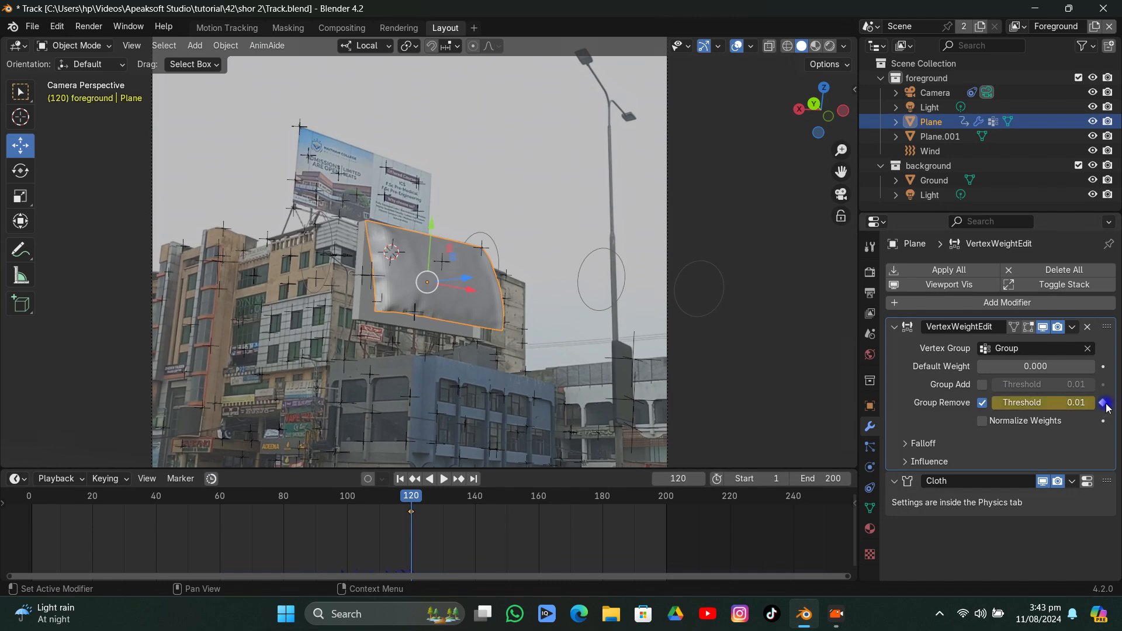
key("space")
Keyframe the Group Remove Threshold at 1.00 on frame 140 and replay the simulation from frame 1
left_click_drag(432, 501, 477, 519)
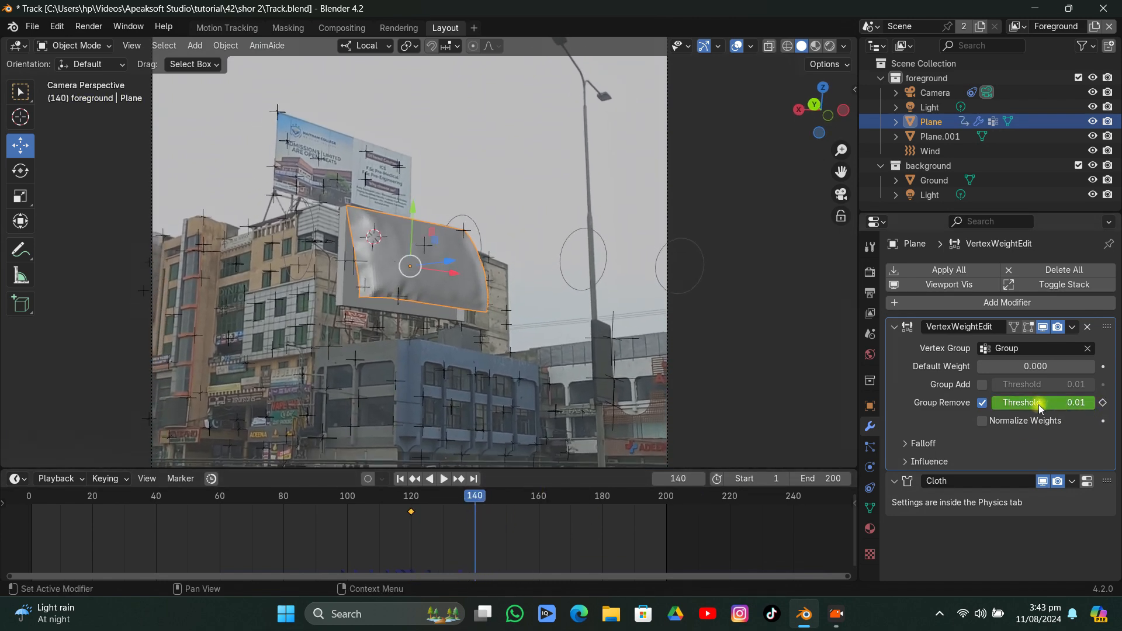
left_click_drag(1038, 403, 1095, 403)
left_click(1101, 402)
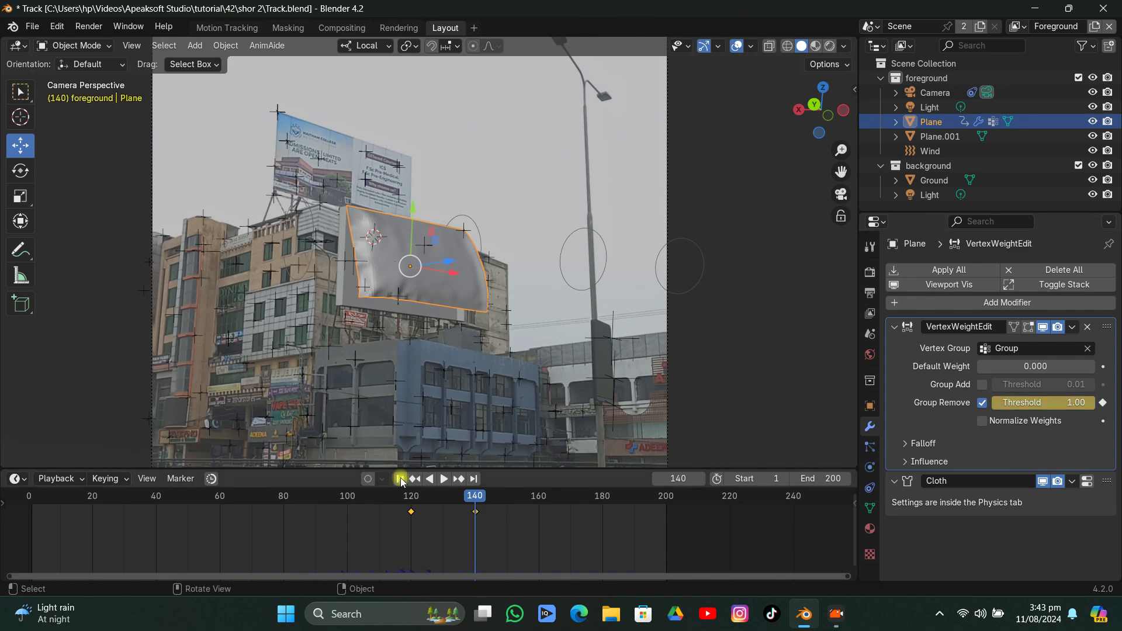
left_click(400, 479)
left_click(442, 479)
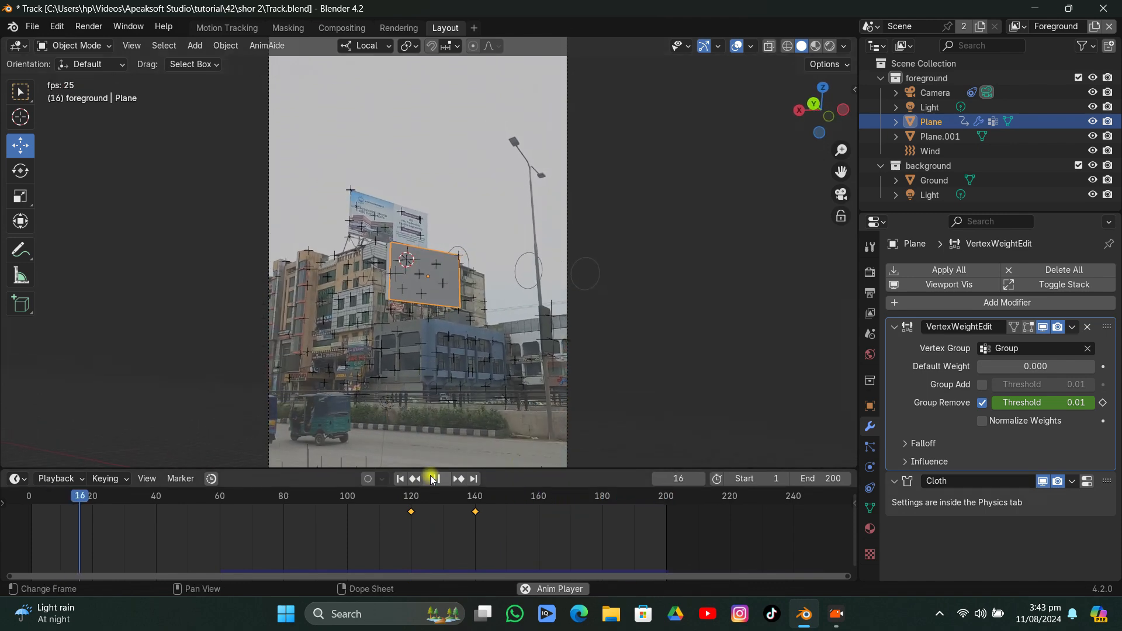
Shift both Threshold keyframes earlier to about frames 91 and 111, and replay the simulation from frame 1
key("g")
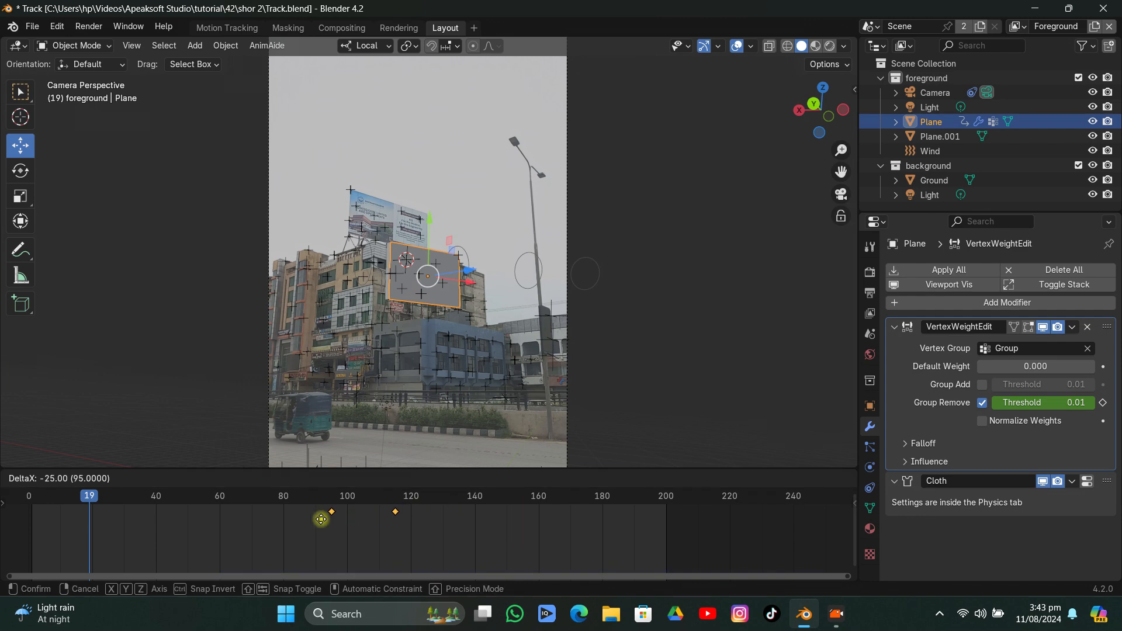
left_click(310, 520)
left_click(400, 479)
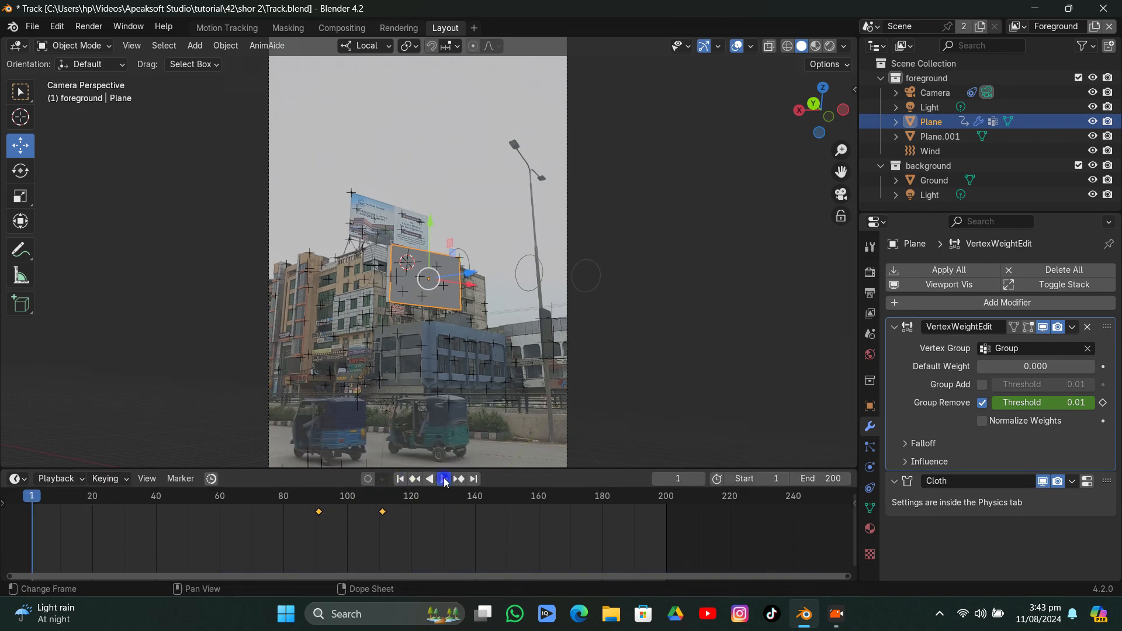
left_click(444, 479)
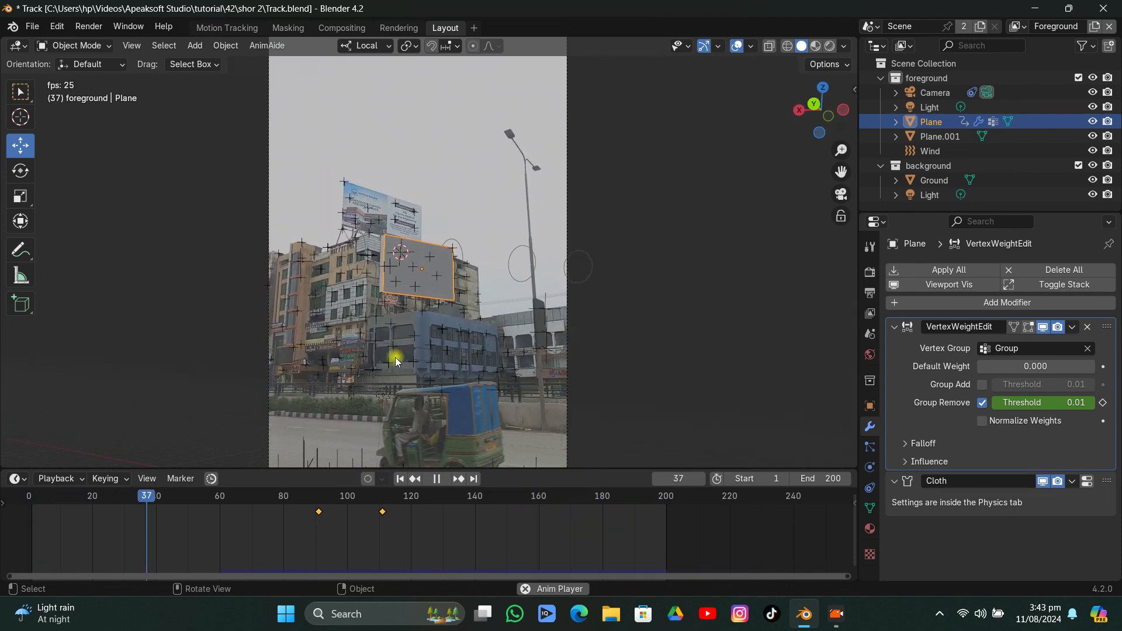
left_click(442, 484)
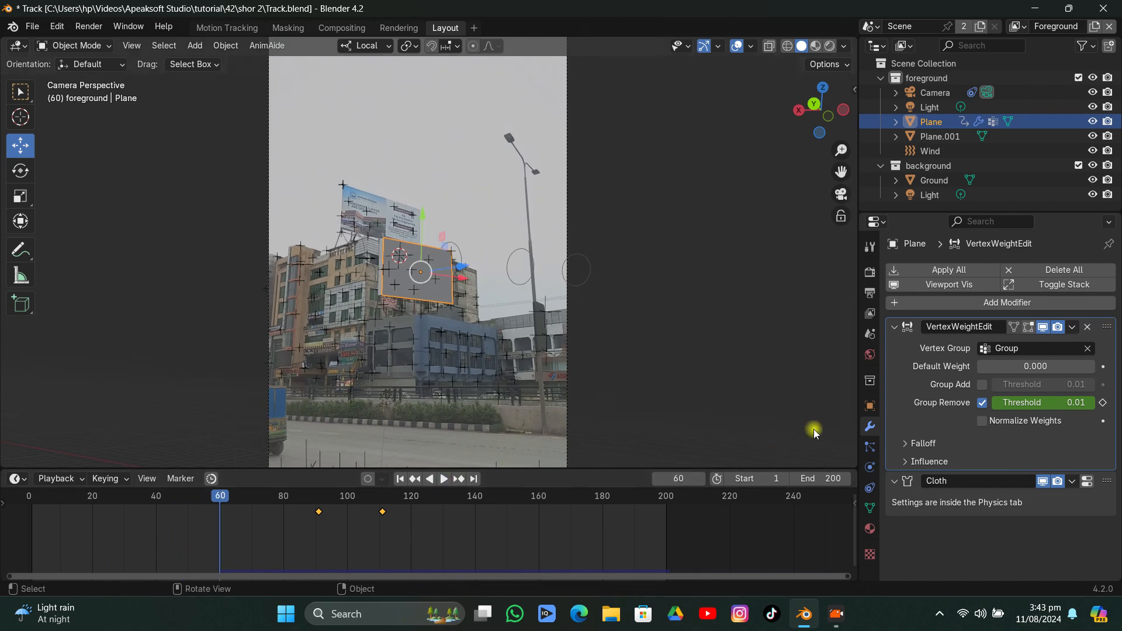
Set the plane's cloth cache Simulation Start to 35 and return to frame 1
left_click(869, 467)
scroll(964, 547, "down", 15)
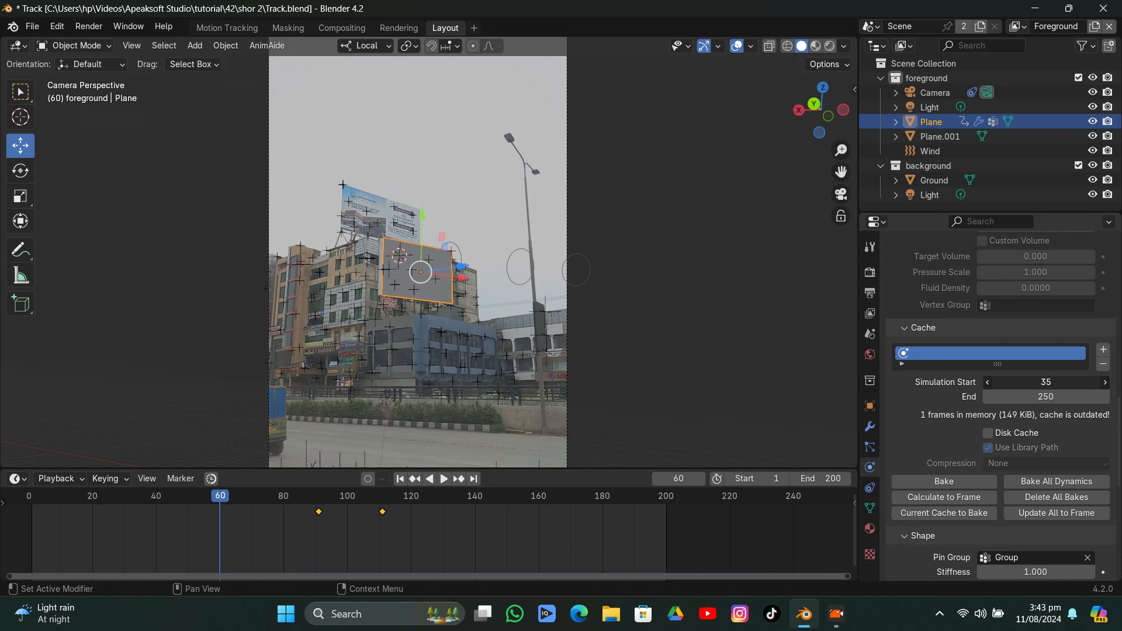
left_click(401, 479)
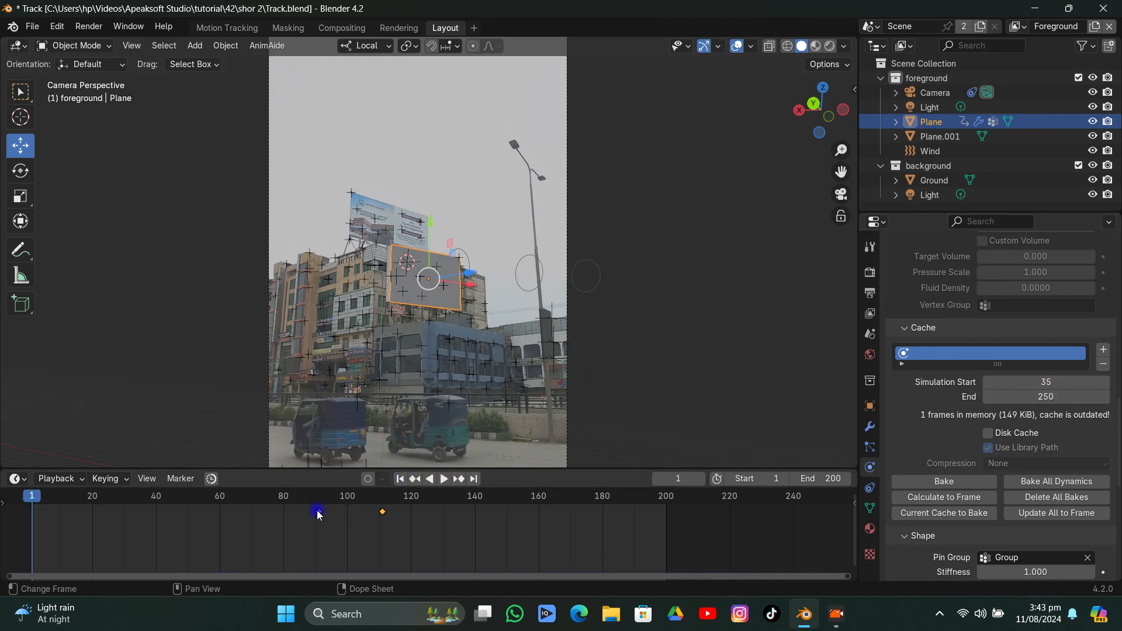
Move the two Threshold keyframes to frames 80 and 100 and play back the cloth simulation
left_click_drag(317, 512, 282, 514)
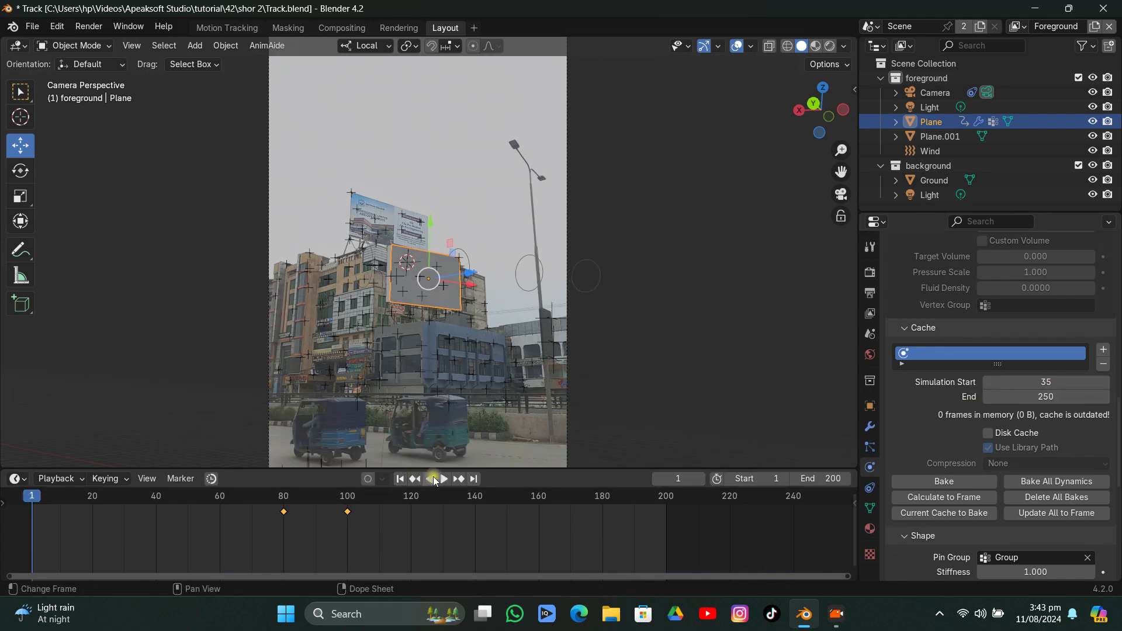
left_click(443, 479)
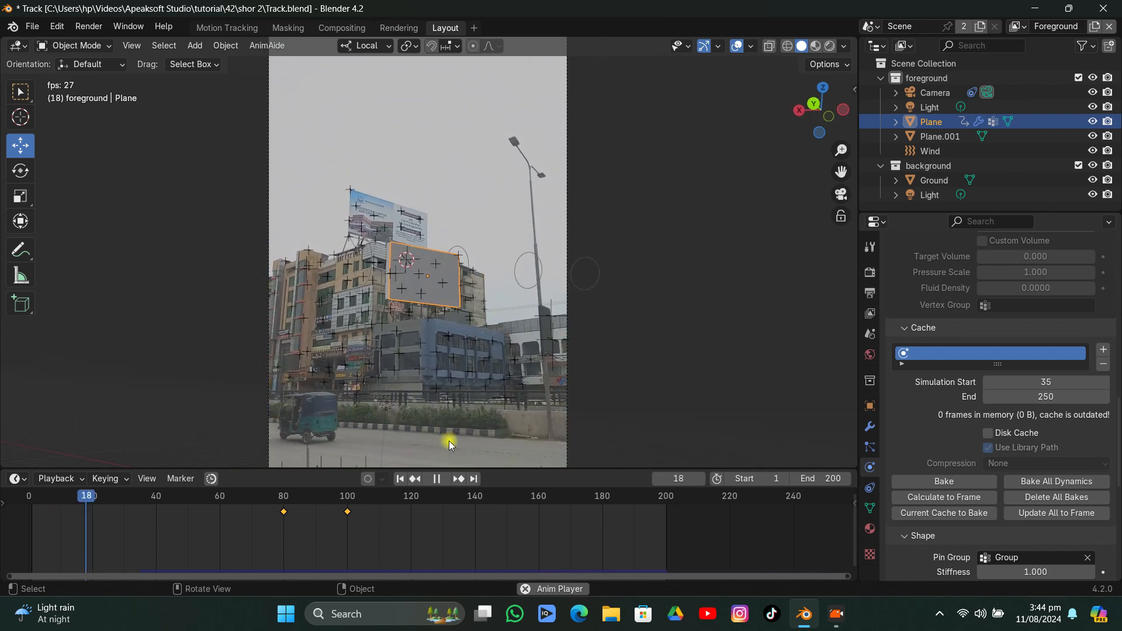
left_click(437, 478)
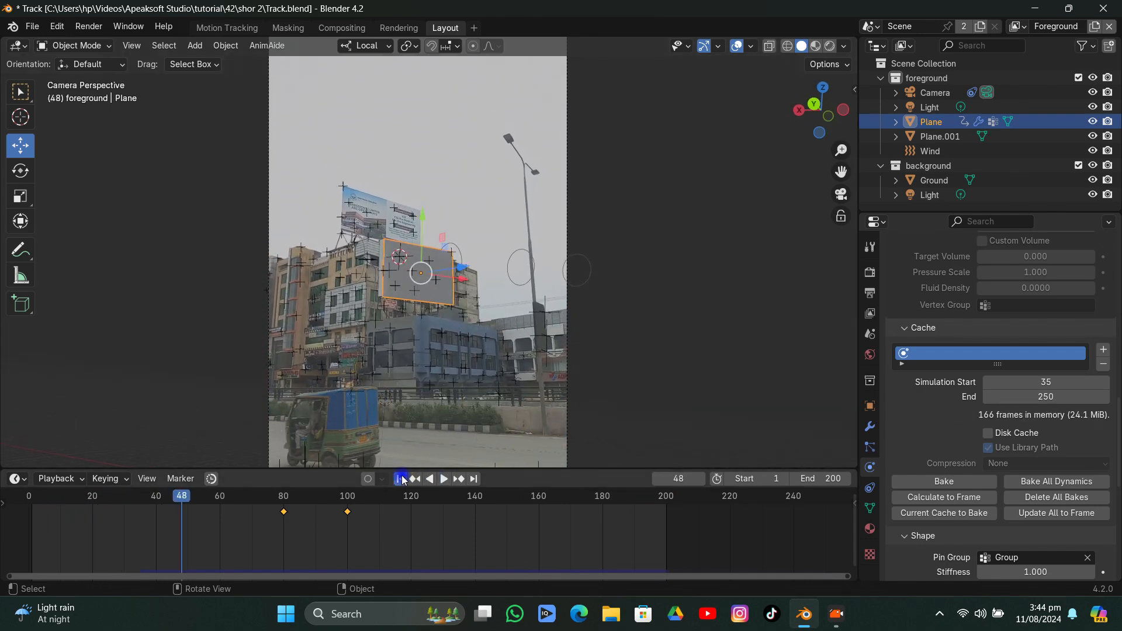
At frame 1, place the 3D cursor on the tracking point below the billboard plane and add a cube there
left_click(402, 479)
scroll(400, 382, "up", 4)
left_click(434, 397)
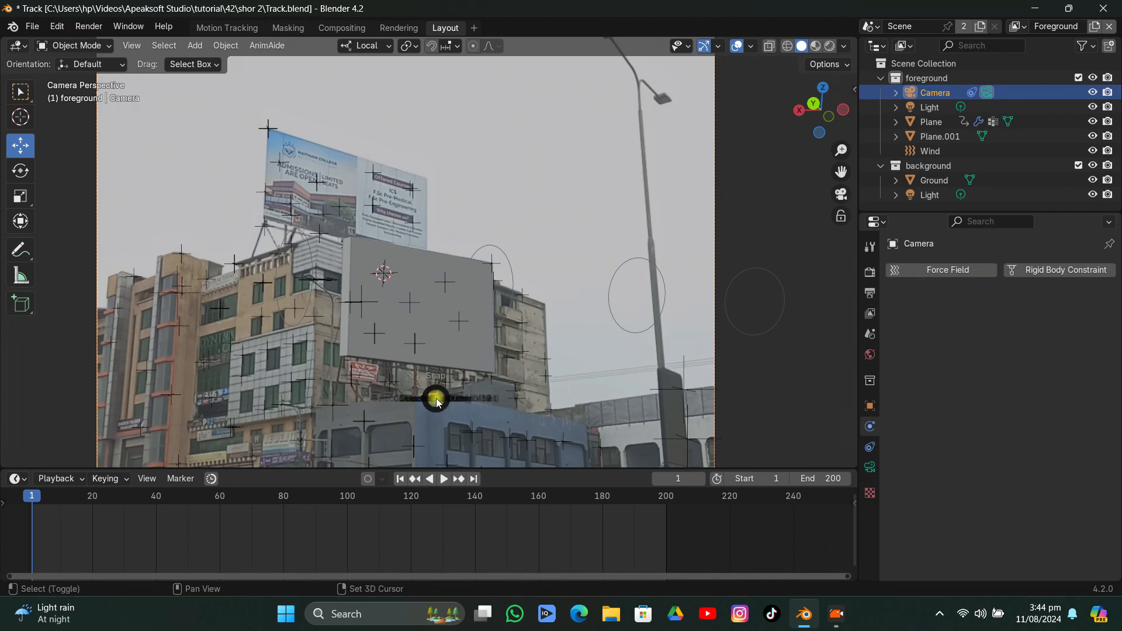
left_click(438, 412)
key("shift+a")
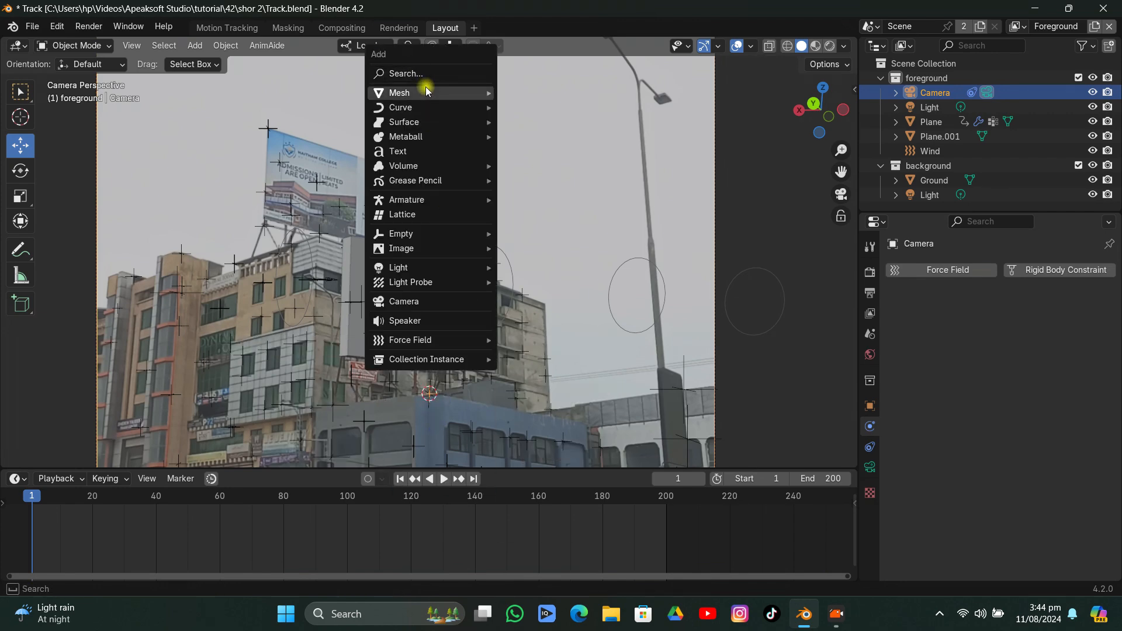
mouse_move(426, 90)
left_click(534, 106)
Scale the cube up to about 12 times its size and rotate it freely until it stands upright in the camera view
key("s")
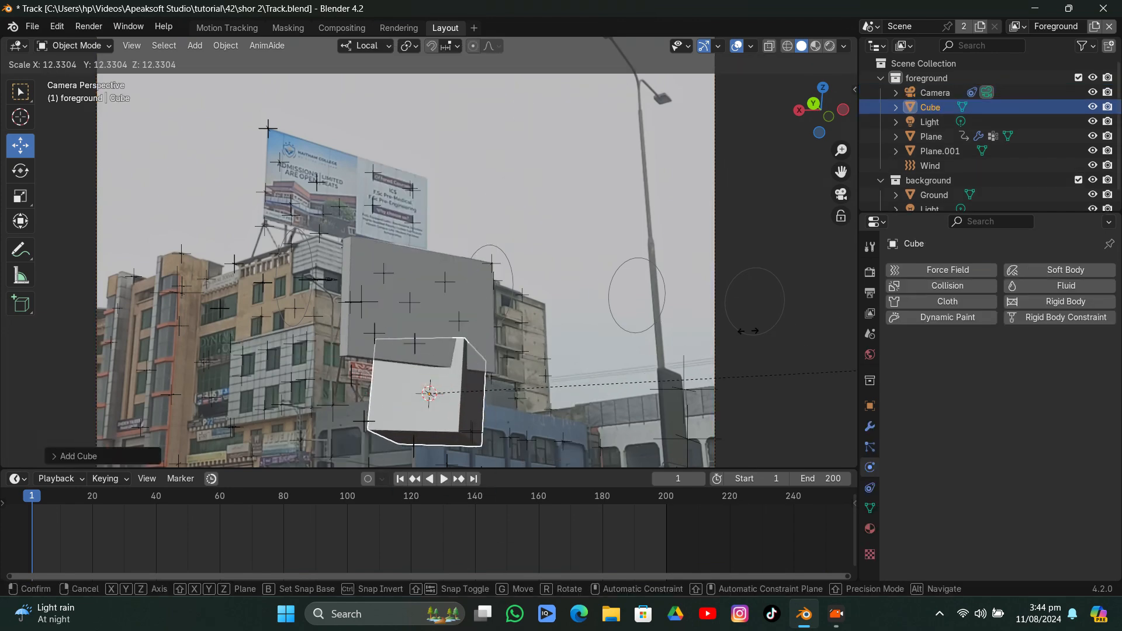
left_click(747, 331)
key("r")
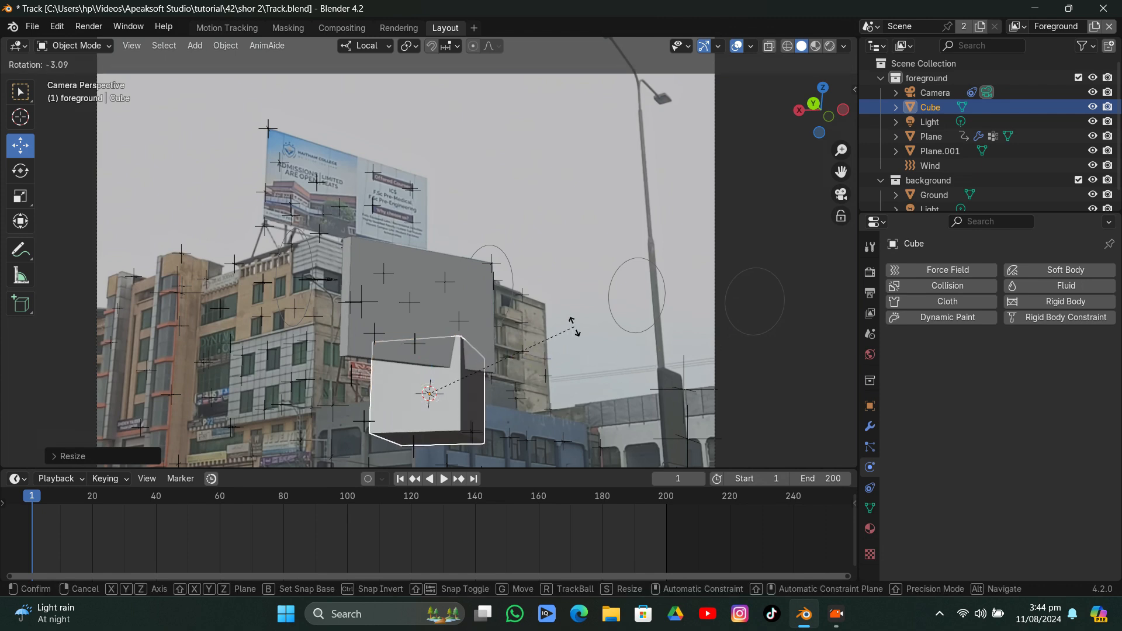
left_click(573, 323)
key("r")
key("r")
left_click(572, 321)
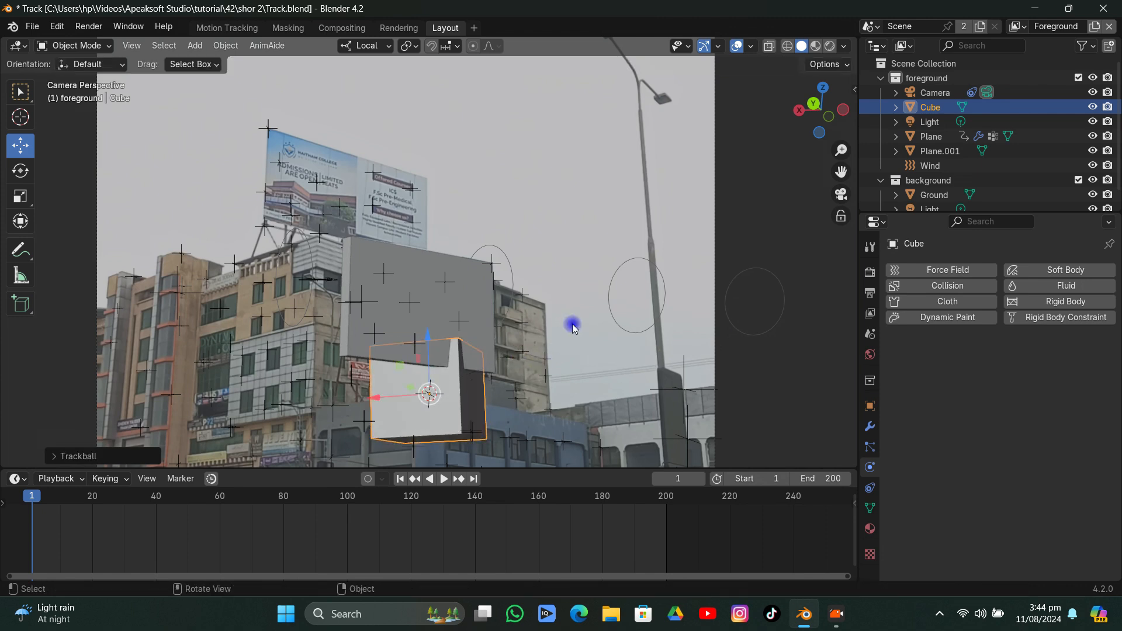
key("r")
left_click(566, 360)
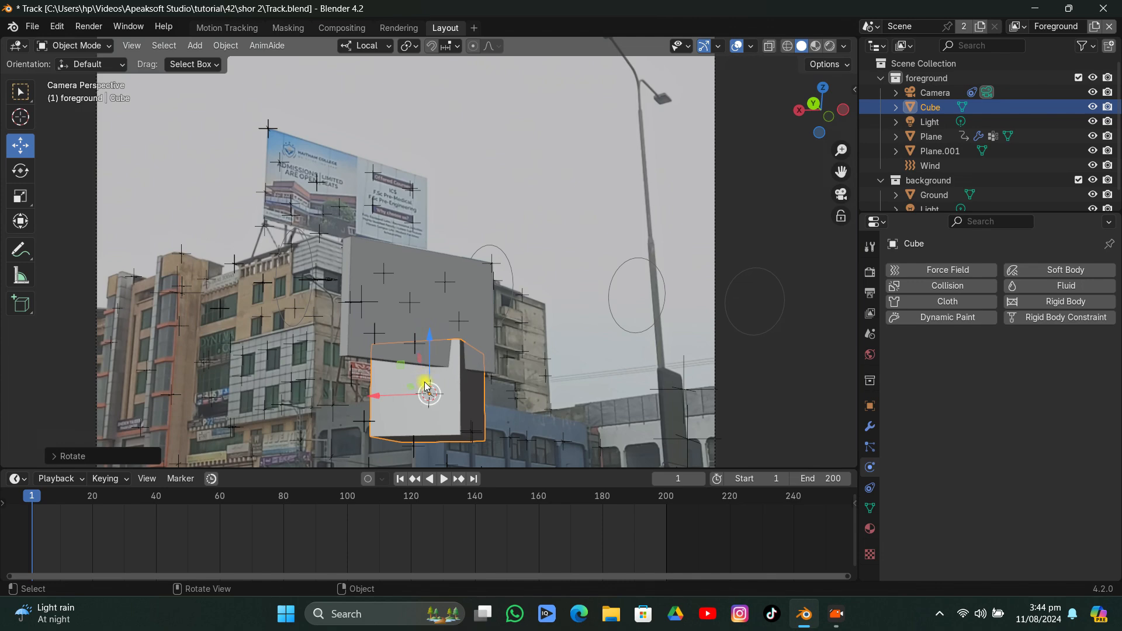
Reposition the cube in depth along its local Y and X axes beyond the billboard plane, and return to the camera view
middle_click_drag(426, 357, 436, 304)
key("g")
key("y")
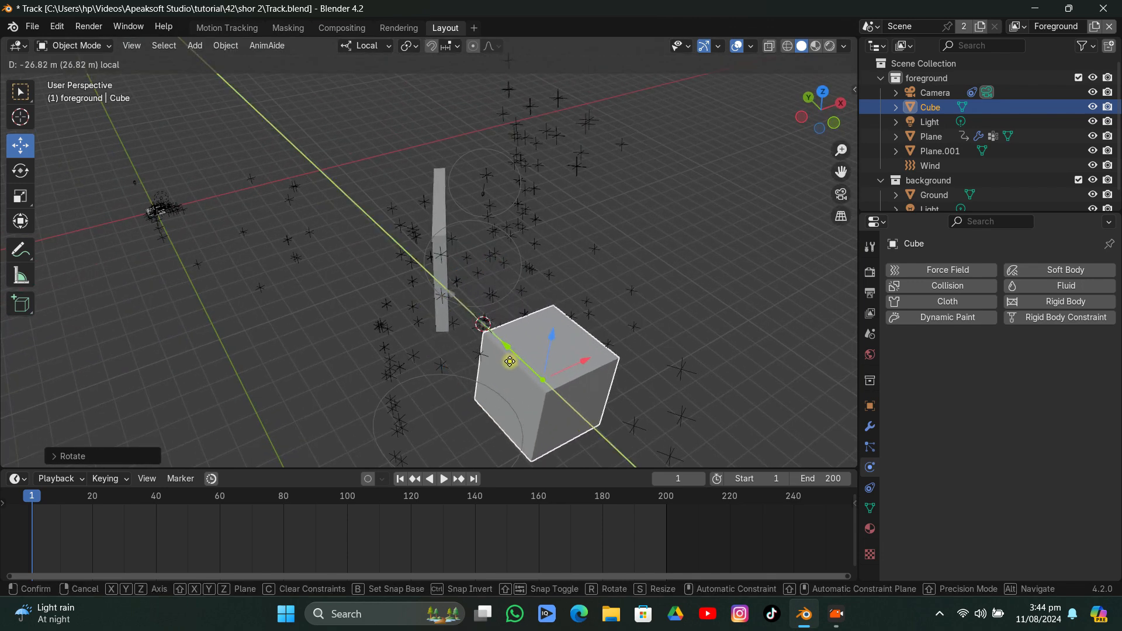
left_click(508, 358)
middle_click_drag(508, 358, 514, 409)
left_click_drag(551, 398, 585, 384)
left_click_drag(516, 346, 486, 313)
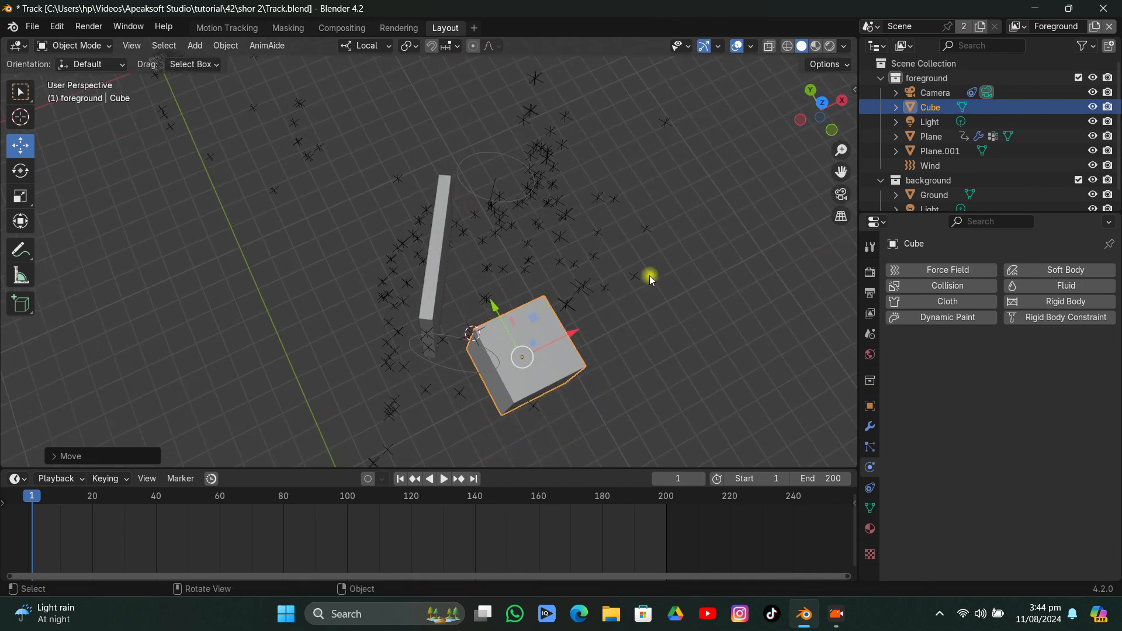
left_click(840, 195)
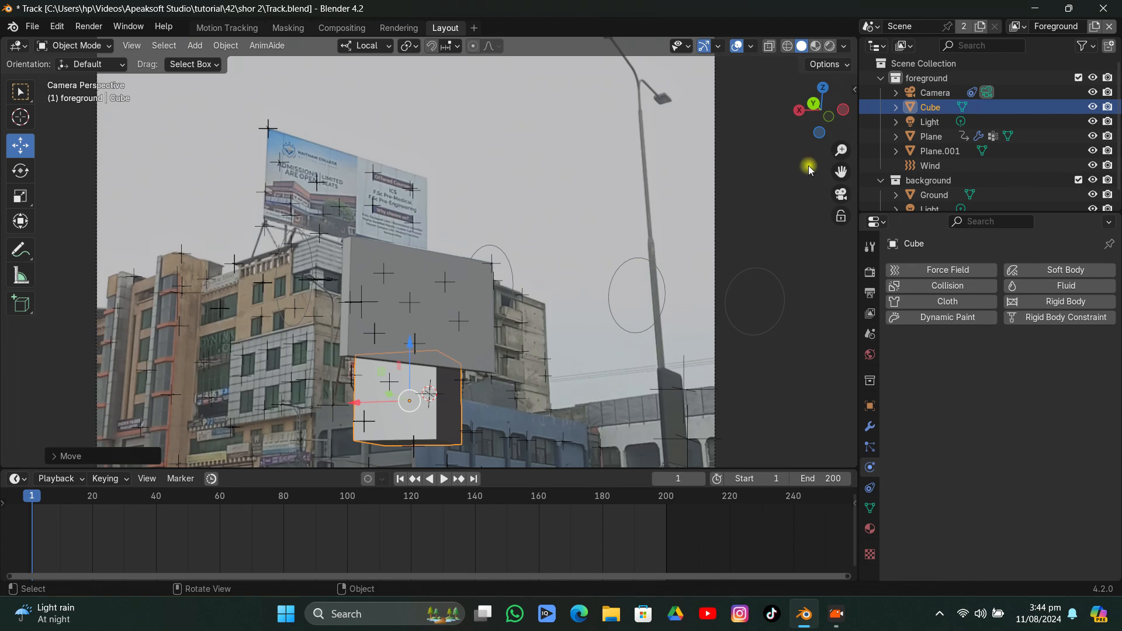
Lower the cube onto the blue building and rotate it about -24° around its local Z axis to match the building's corner
left_click_drag(840, 169, 843, 40)
scroll(529, 272, "up", 2)
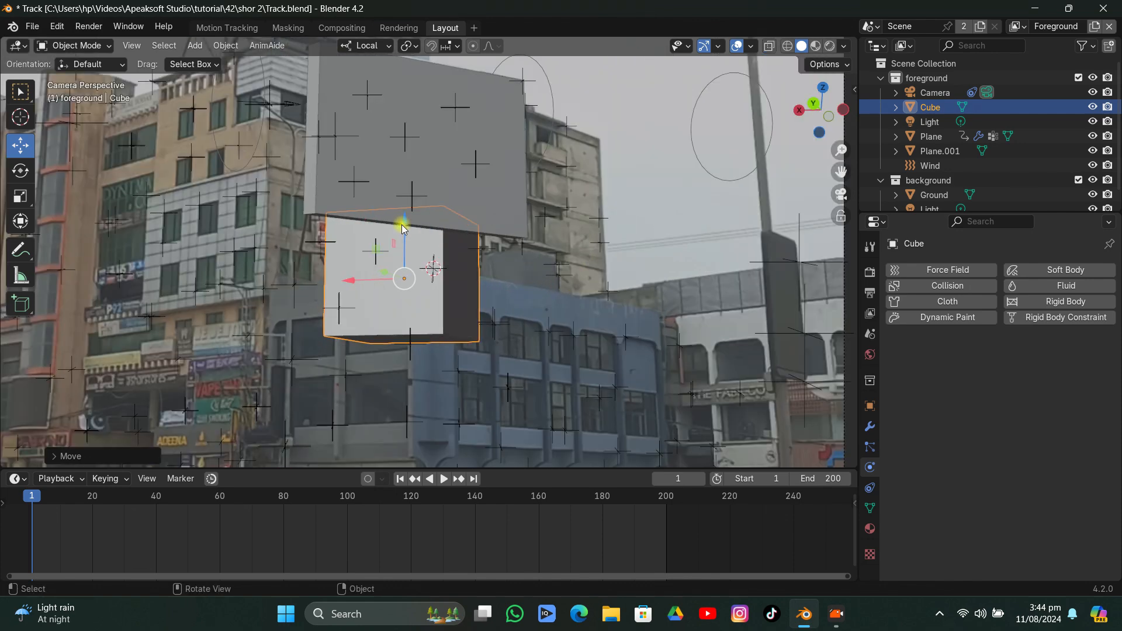
left_click_drag(402, 228, 401, 287)
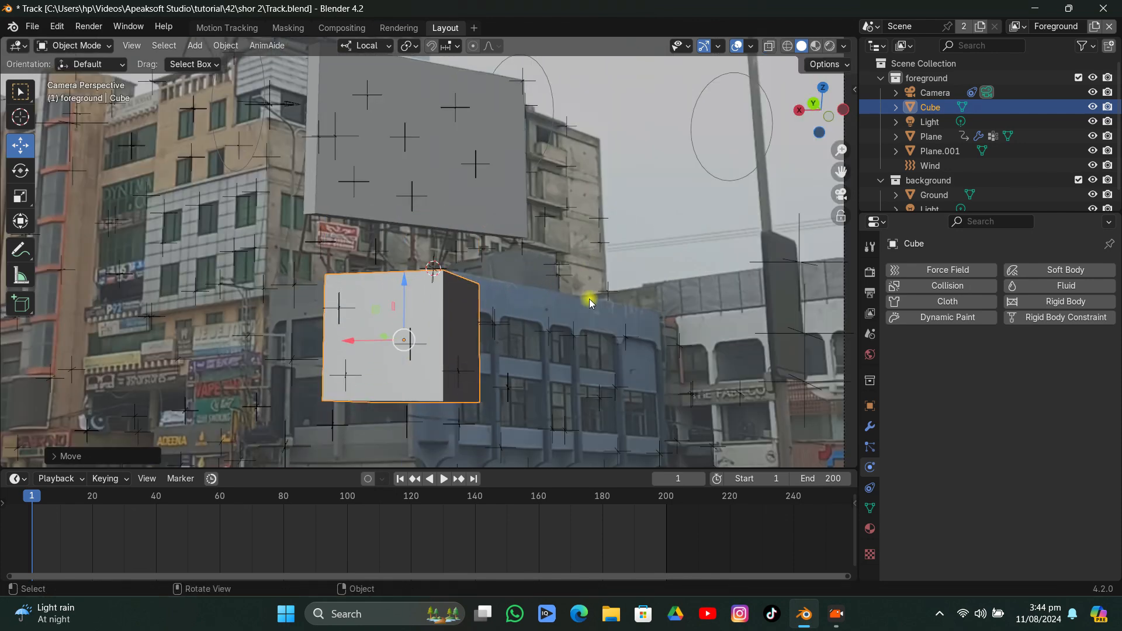
key("r")
key("z")
key("z")
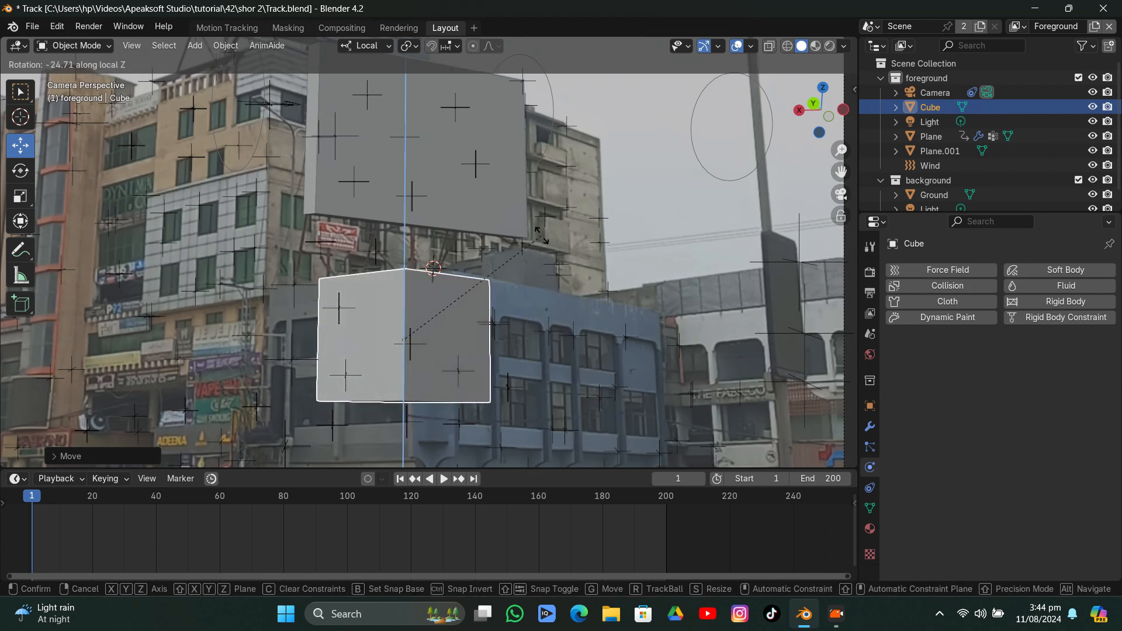
left_click(542, 250)
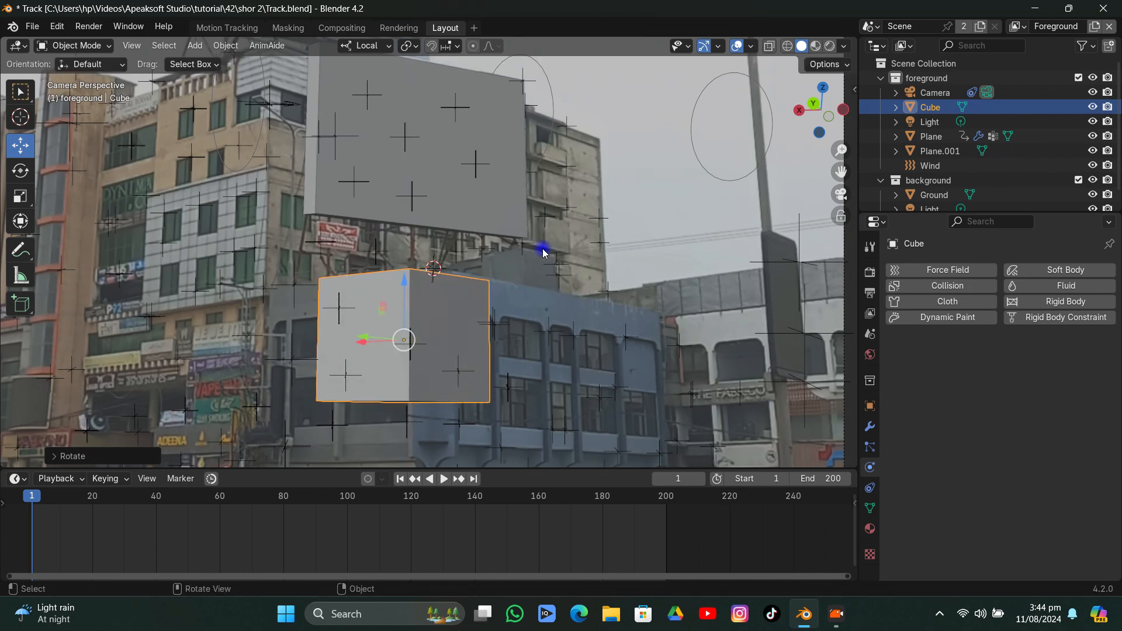
key("g")
left_click(392, 339)
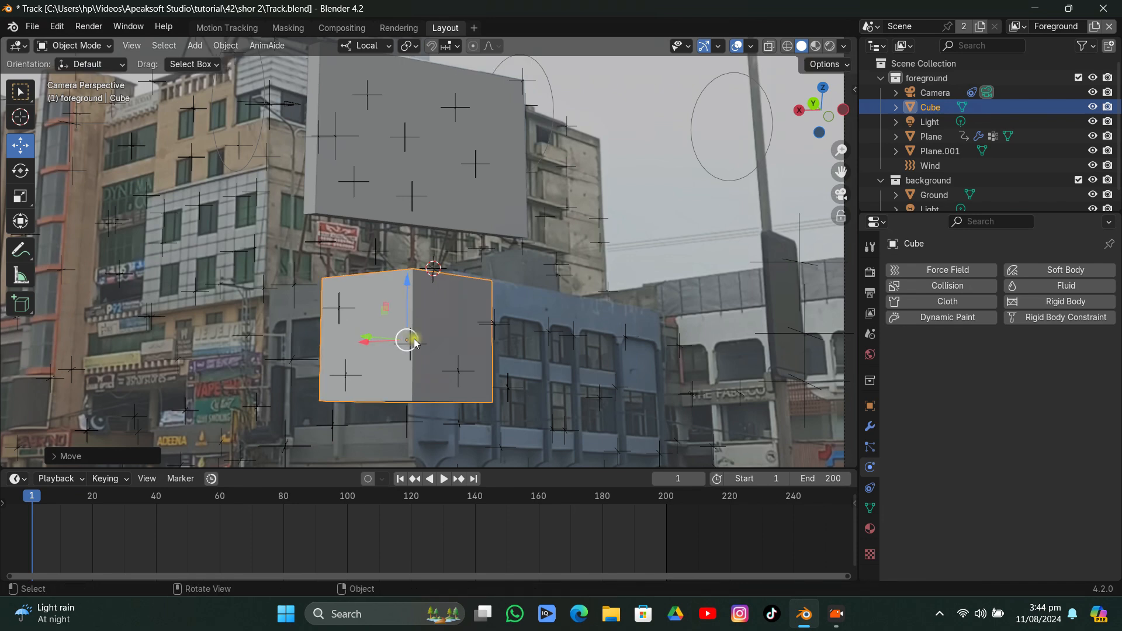
In Edit Mode, move the cube's right end face out to the far end of the blue facade and switch to wireframe shading
key("Tab")
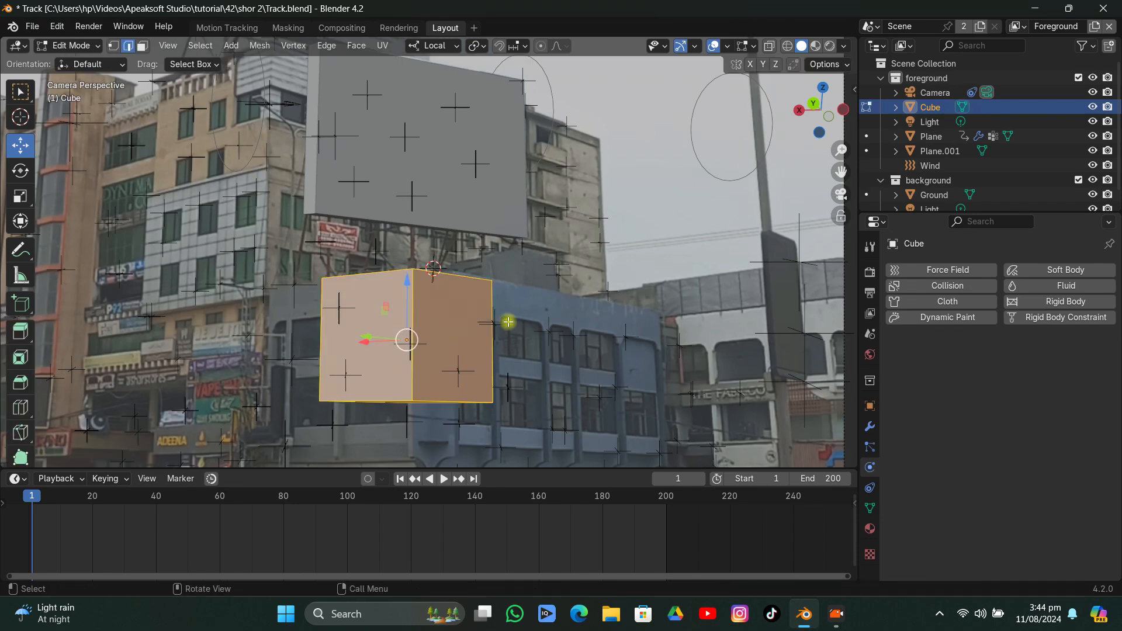
left_click(794, 47)
left_click(459, 330)
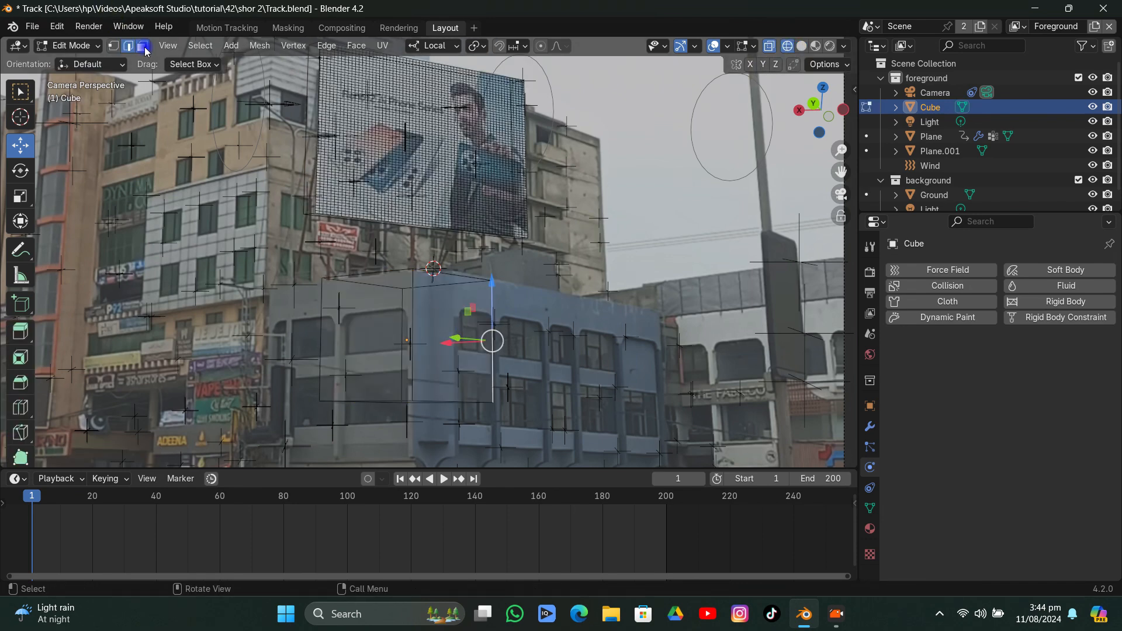
left_click(458, 350)
left_click(444, 341)
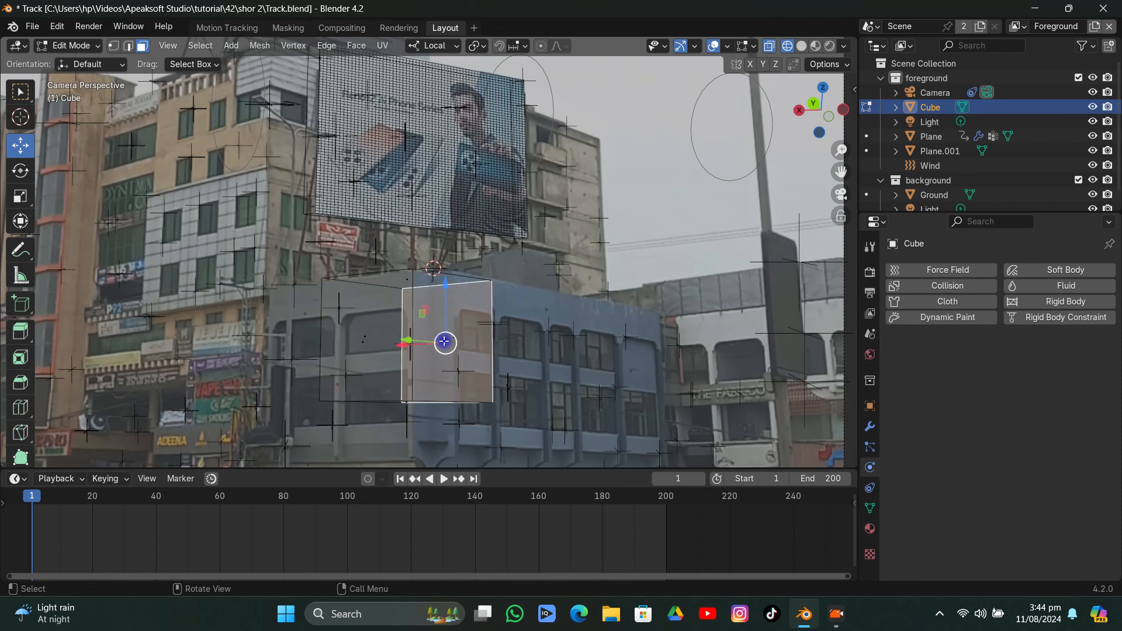
key("z")
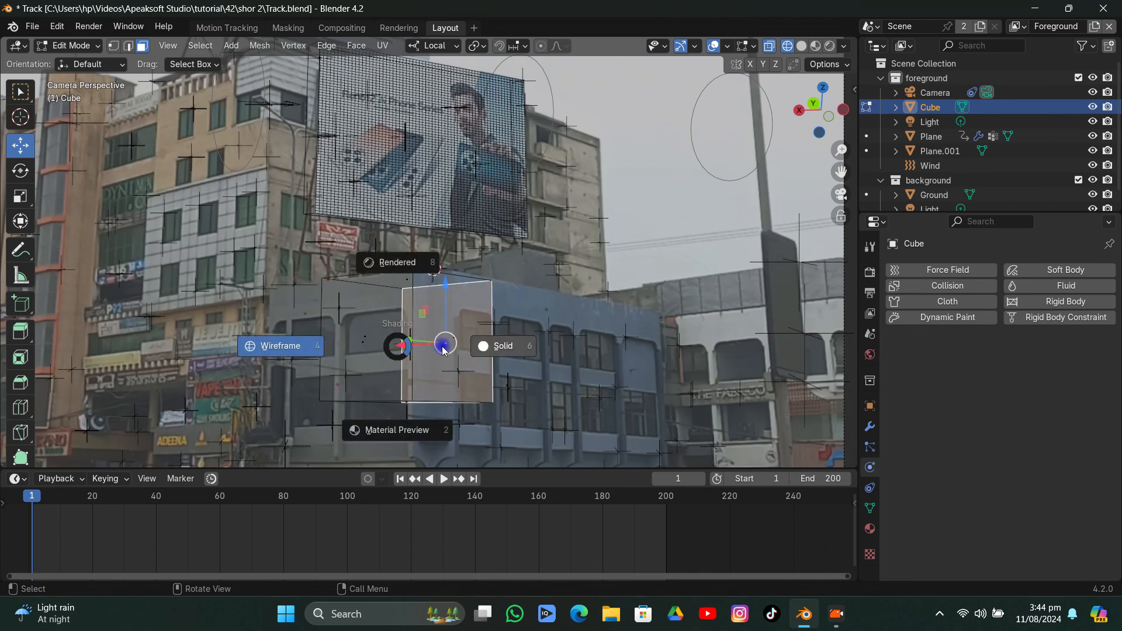
left_click(462, 343)
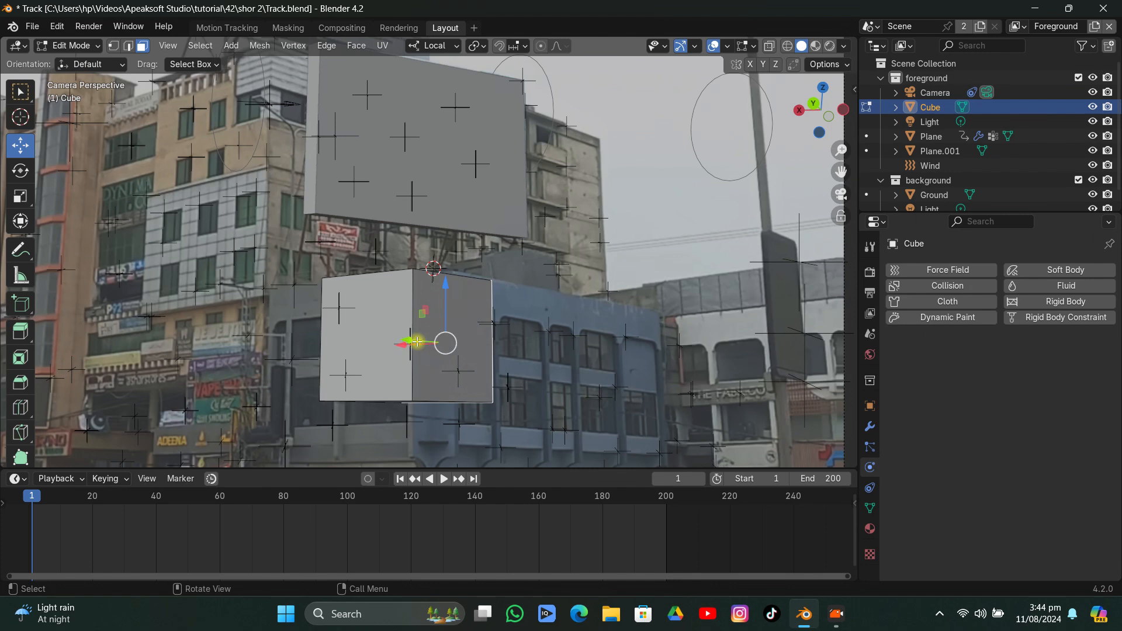
left_click_drag(417, 341, 590, 386)
key("z")
left_click(238, 349)
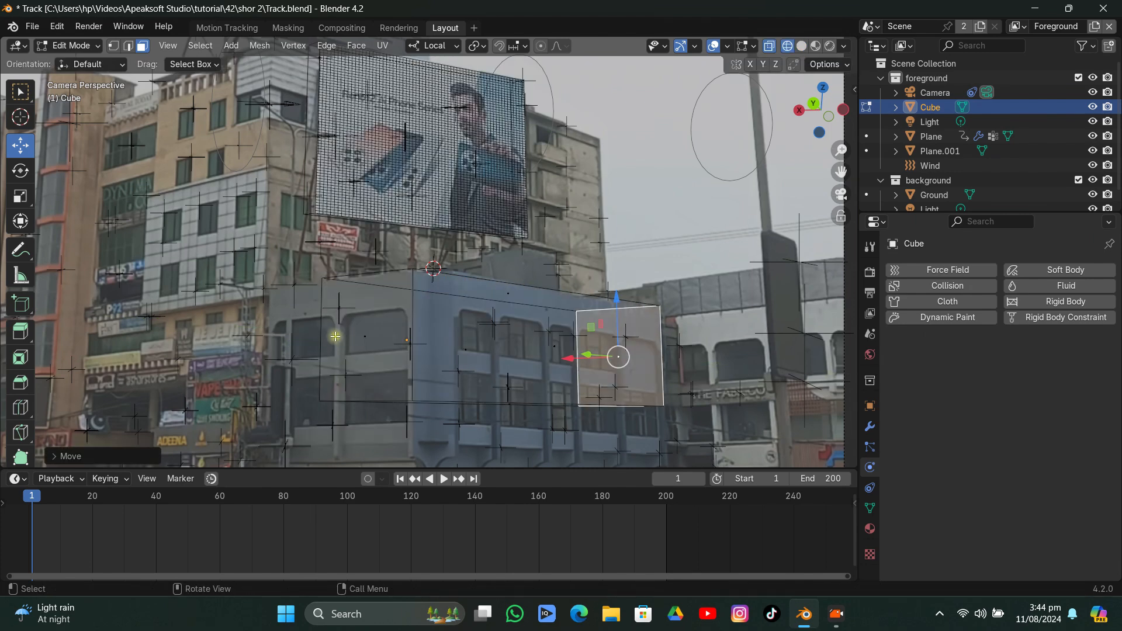
Try a loop cut across the cube's elongated side, and undo it
left_click(357, 332)
key("z")
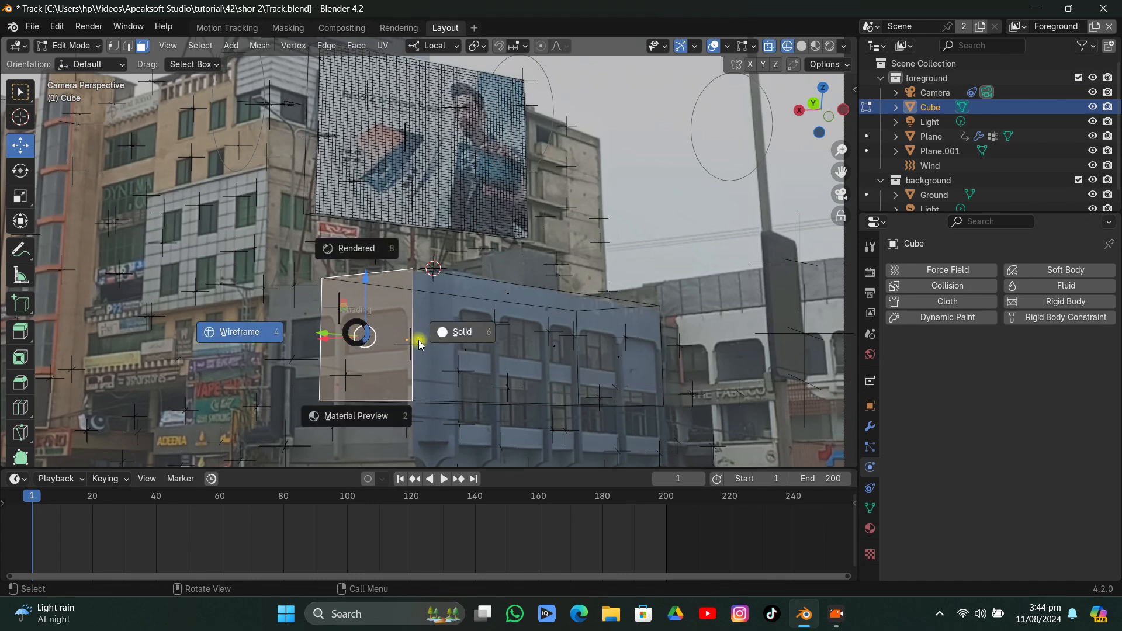
left_click(408, 341)
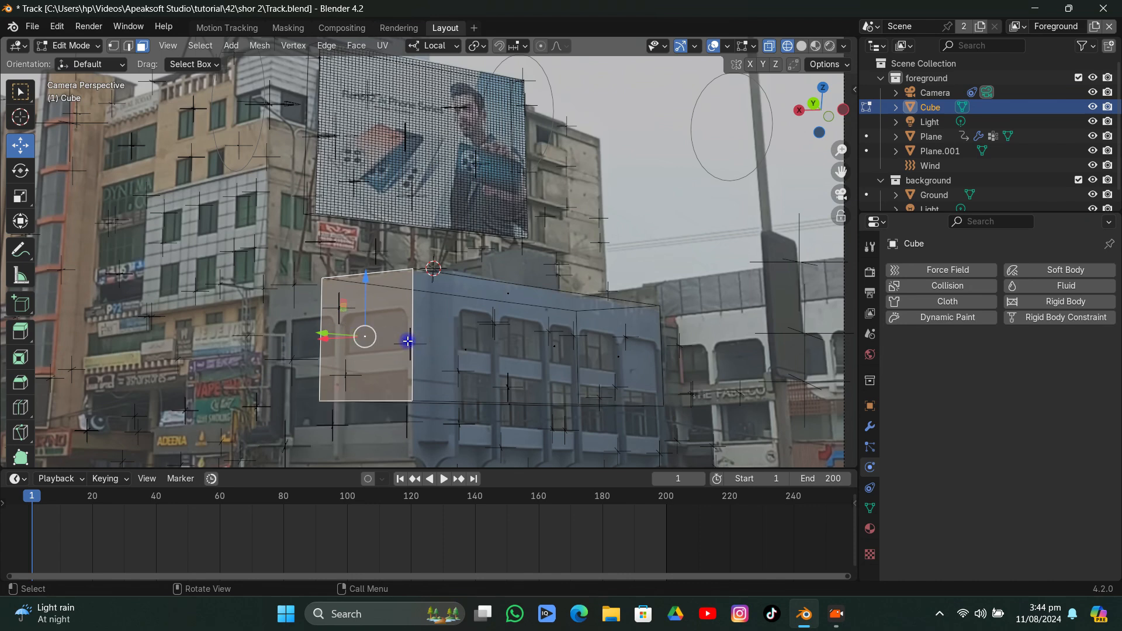
key("ctrl+r")
left_click(474, 336)
left_click(428, 334)
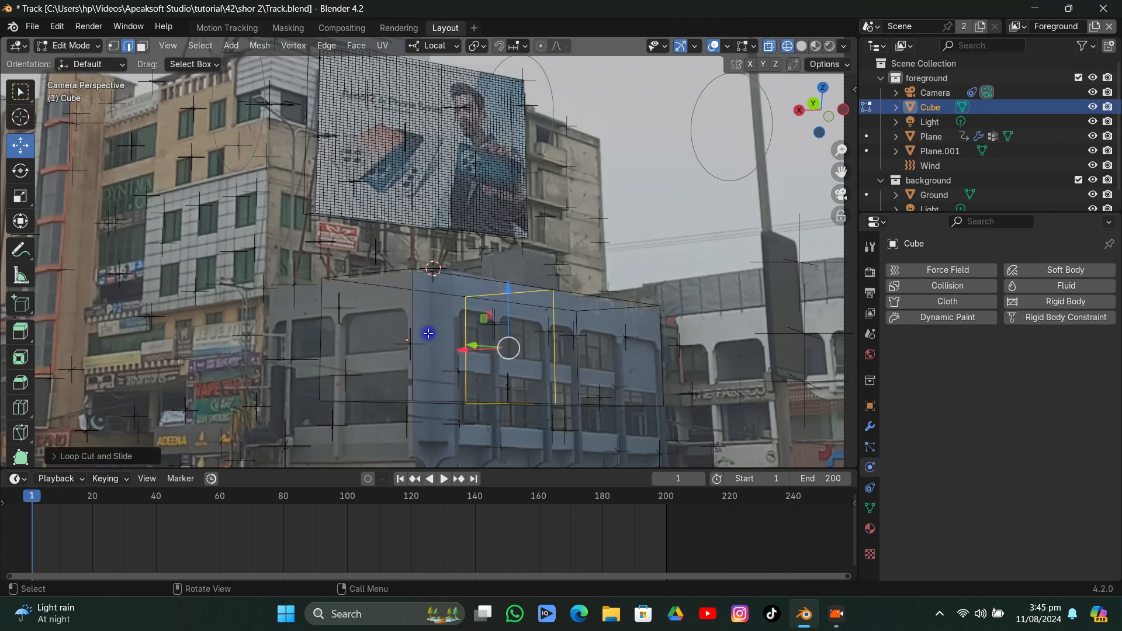
key("ctrl+z")
Extend the cube's long rear face to the left edge of the grey facade, leave Edit Mode and save the file
left_click(469, 337)
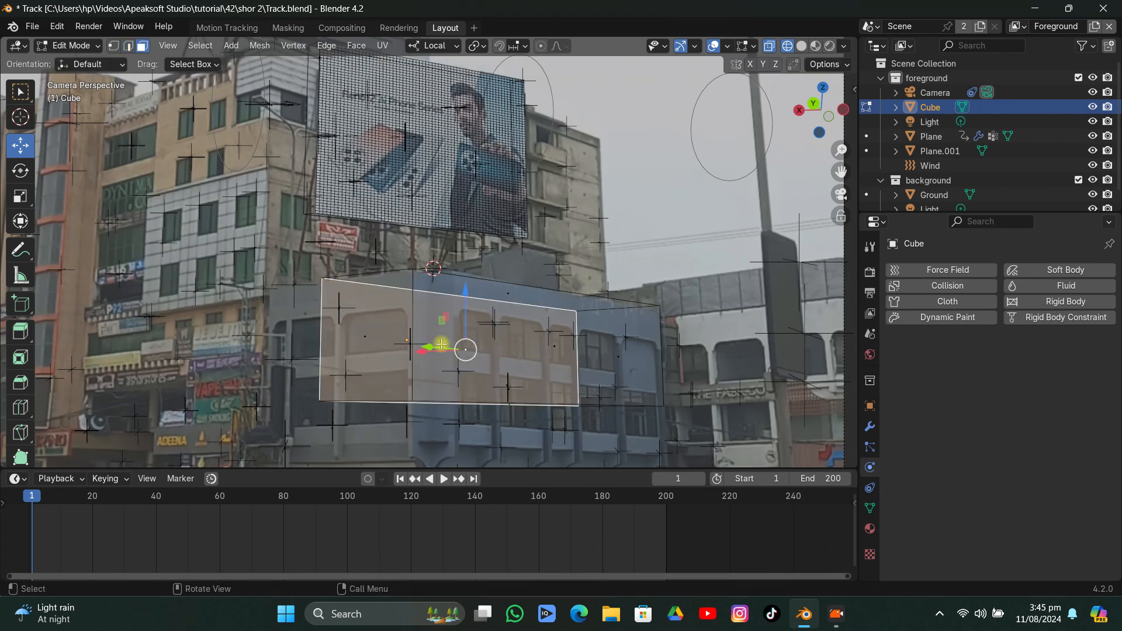
left_click_drag(426, 354, 381, 363)
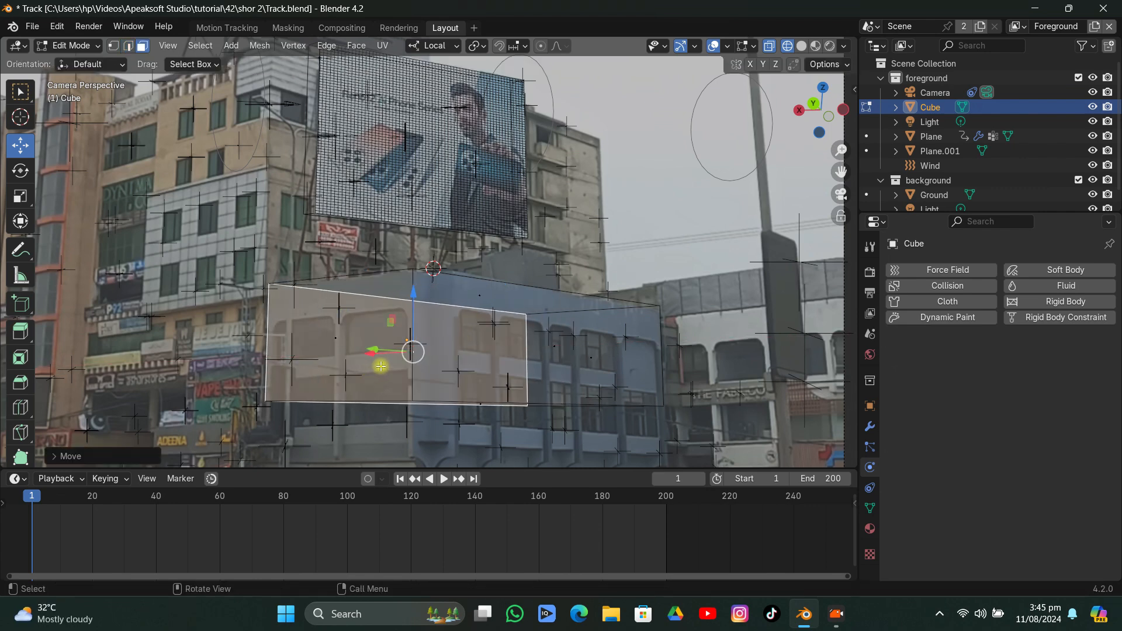
key("Tab")
key("ctrl+s")
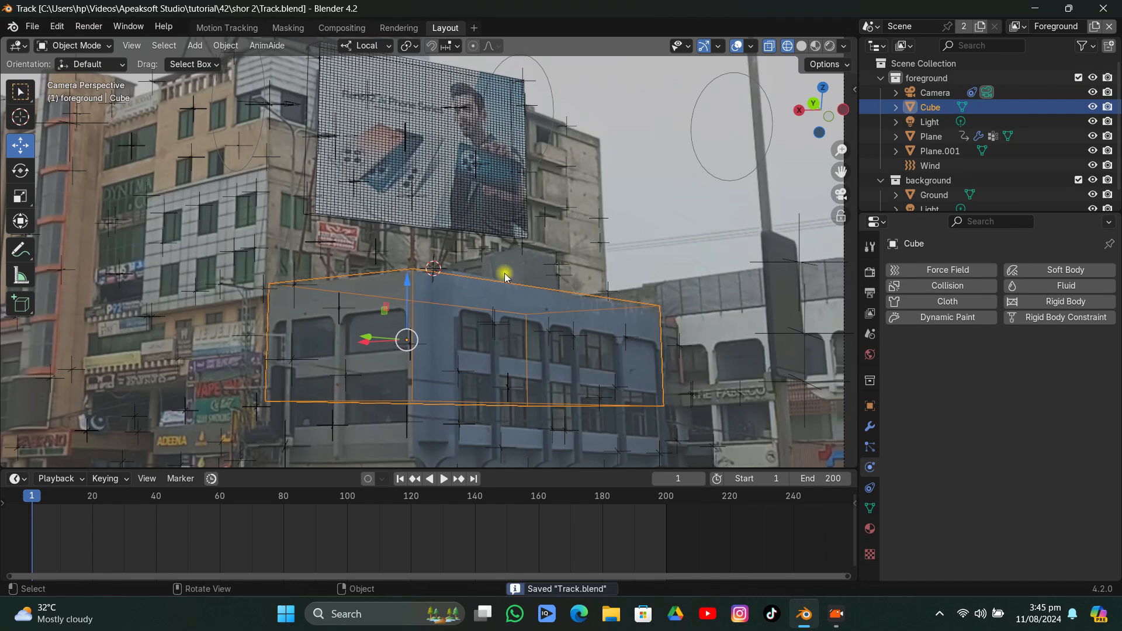
Move the cube about 3.5 m so its front vertical corner lines up with the blue building's corner
key("Tab")
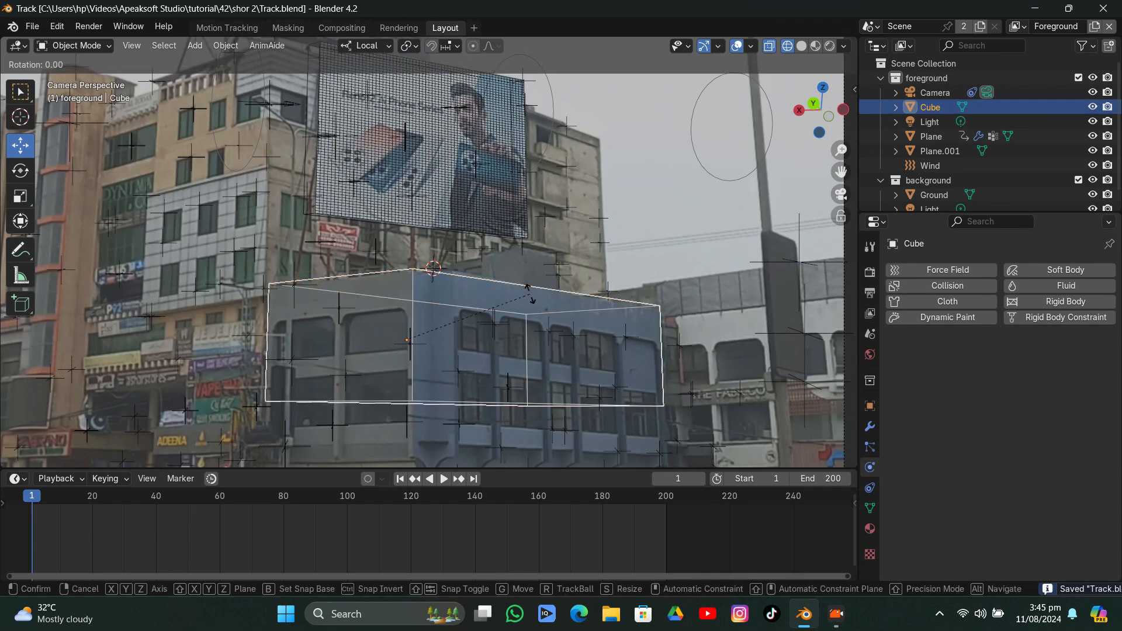
key("Tab")
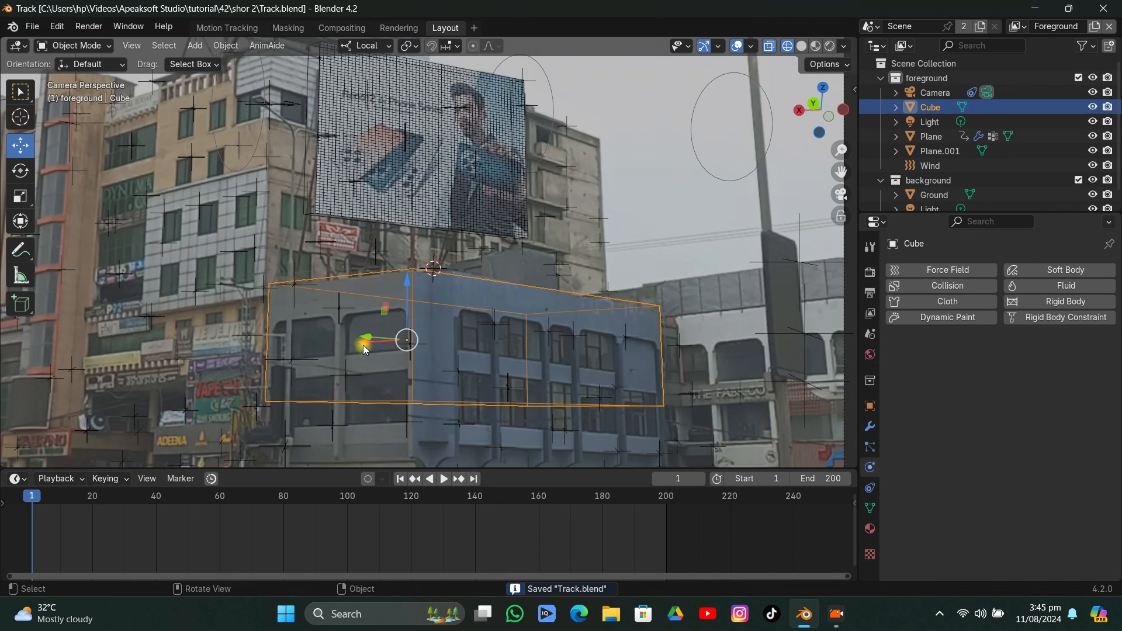
key("g")
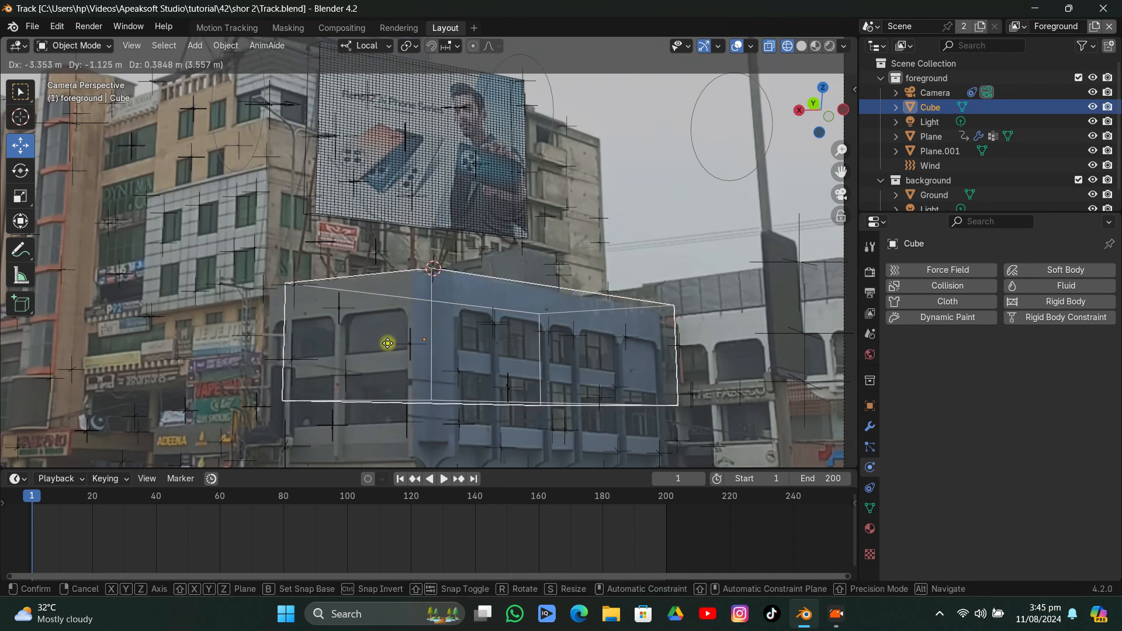
left_click(385, 345)
In Edit Mode, lower the cube's far-end top edge to the blue roofline and shift its front vertical edge onto the building's corner
key("Tab")
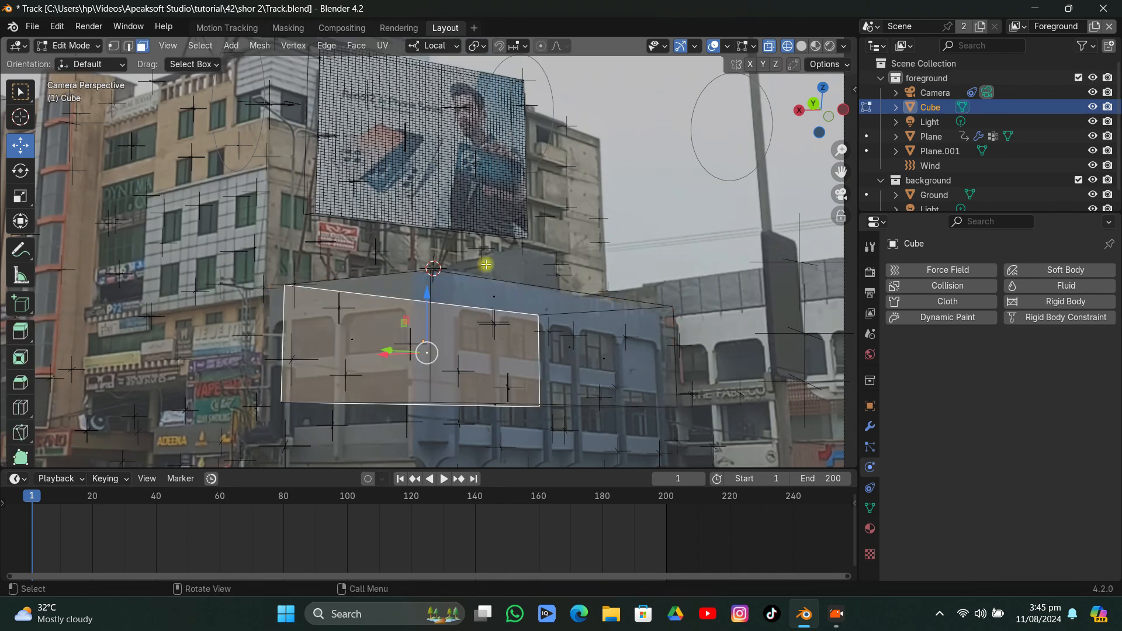
left_click(129, 46)
left_click(628, 314)
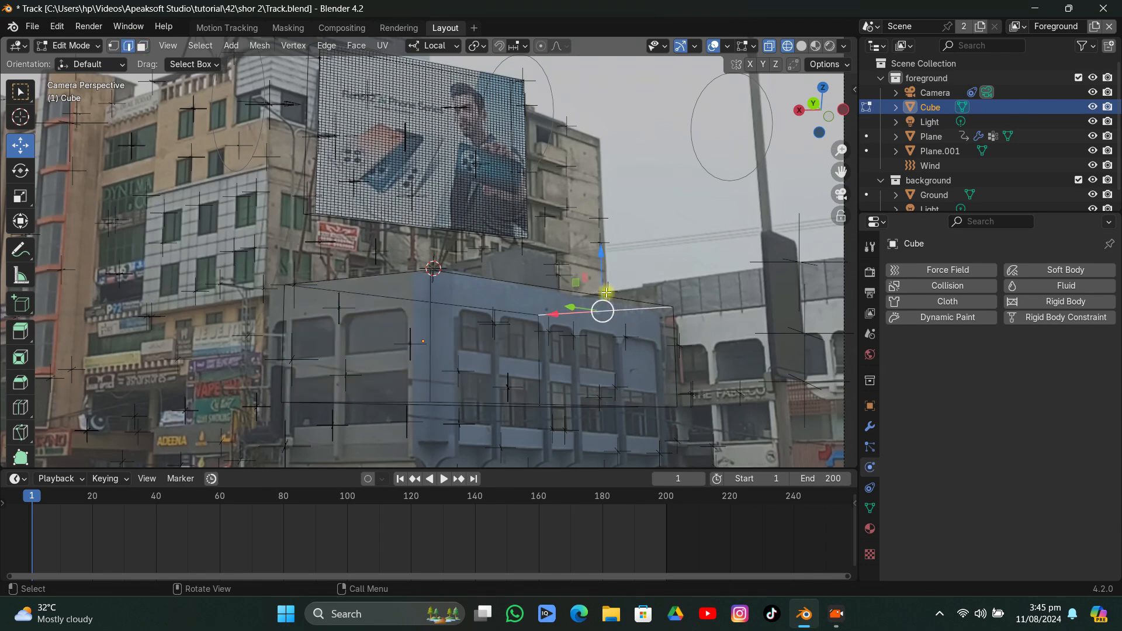
left_click_drag(597, 275, 591, 284)
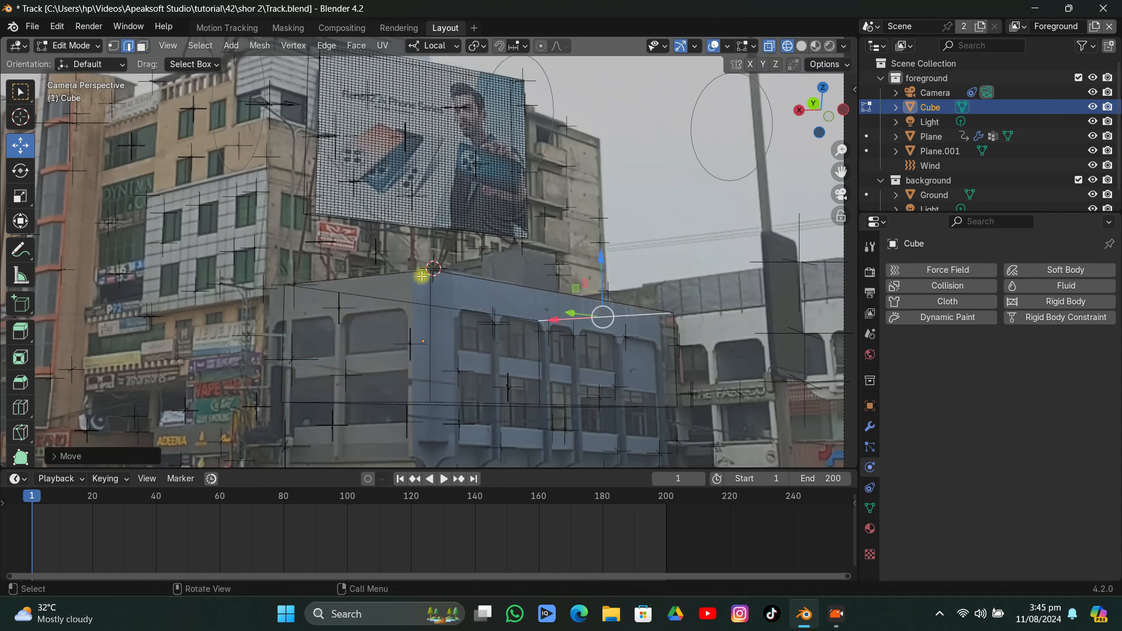
left_click(116, 49)
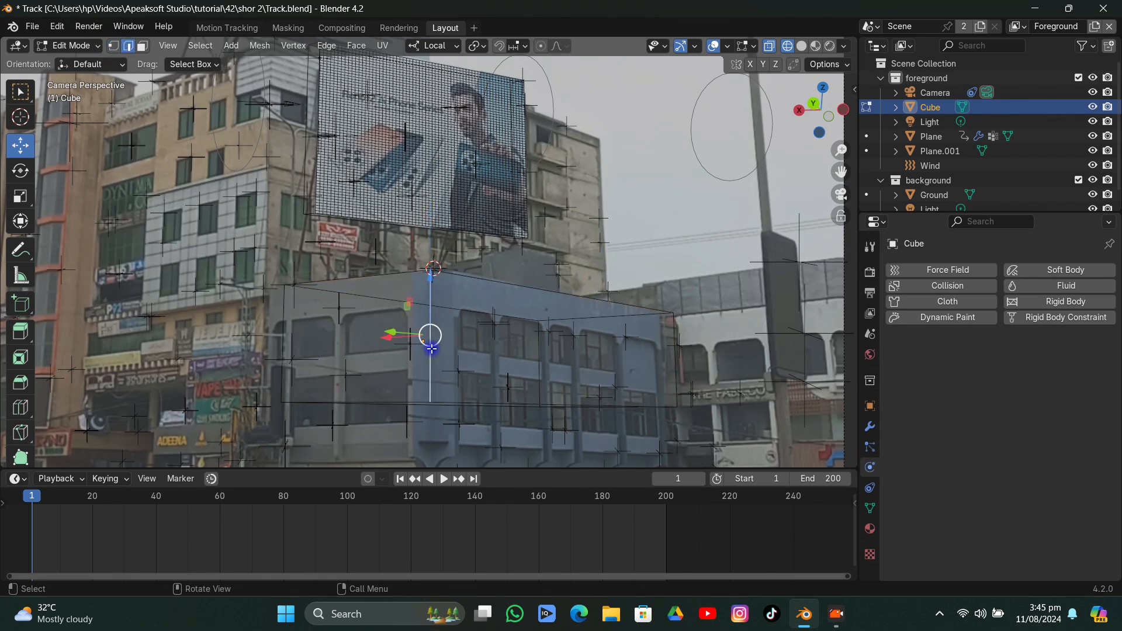
left_click_drag(435, 349, 440, 349)
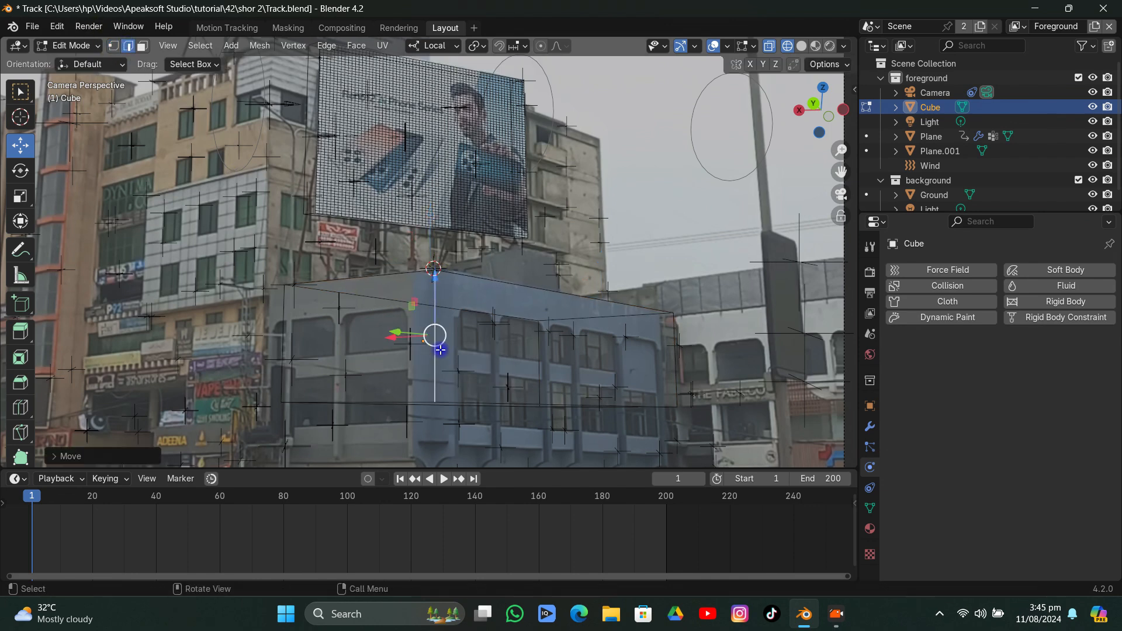
Pull the cube's bottom face straight down to cover the lower part of the building's facade
key("Tab")
key("Tab")
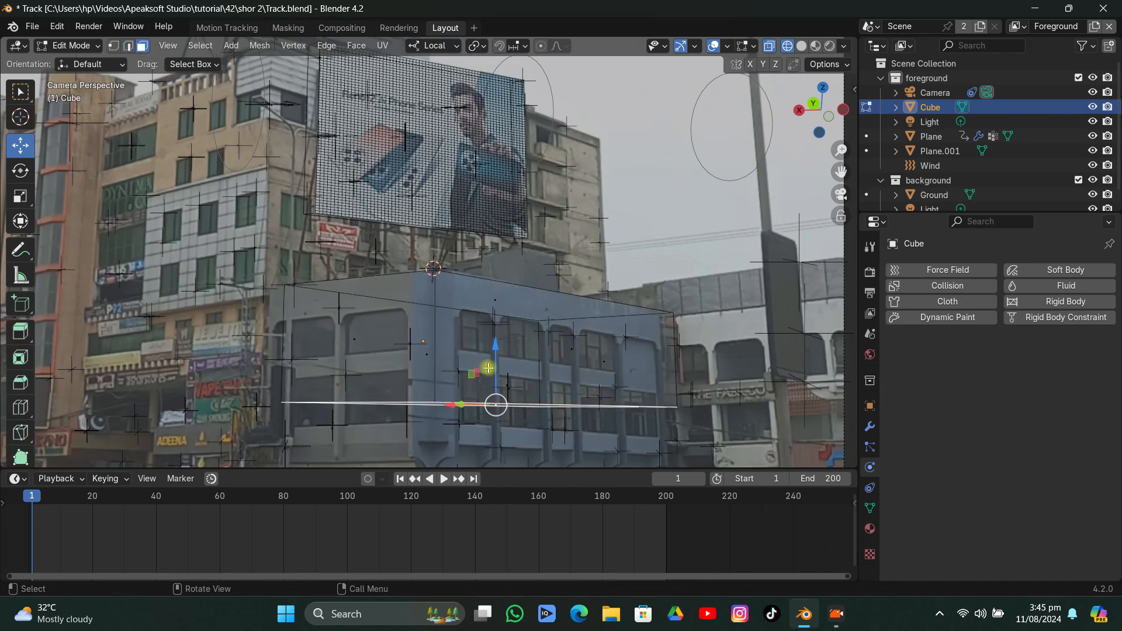
left_click_drag(488, 367, 492, 418)
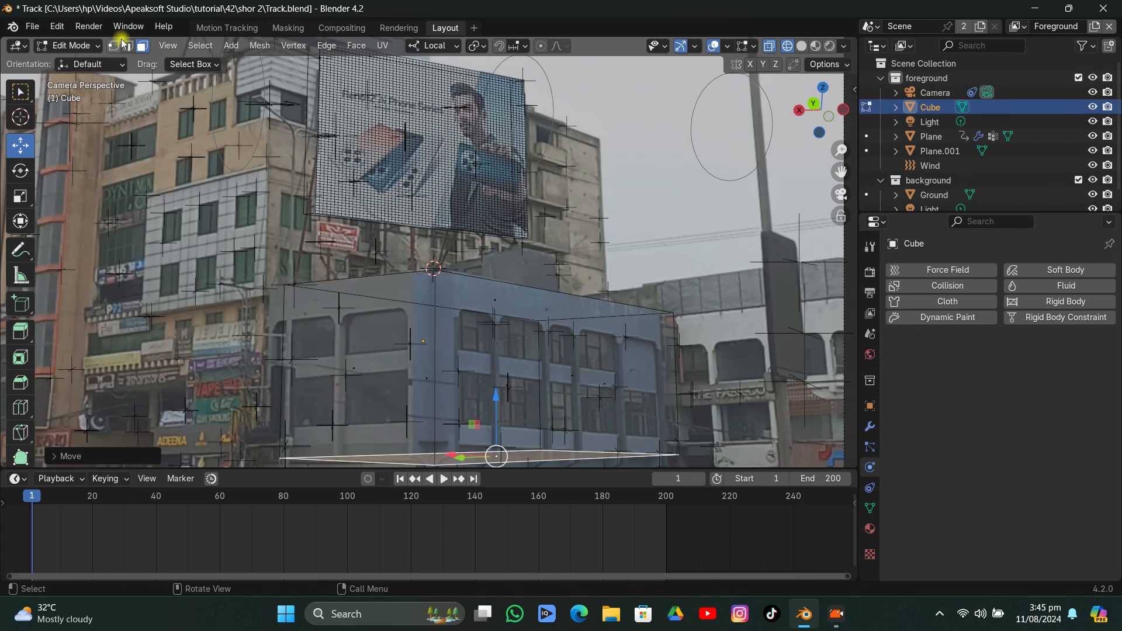
Try to bevel the cube's front vertical edge about 0.65 m with 6 segments
left_click(127, 45)
left_click(440, 336)
key("ctrl+b")
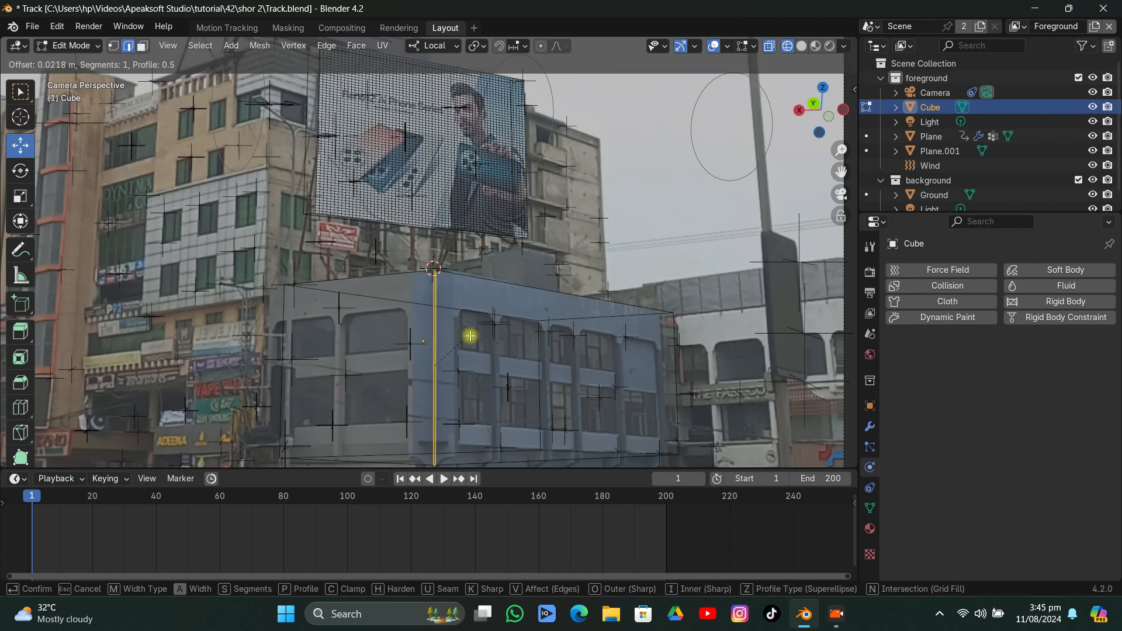
scroll(506, 316, "up", 5)
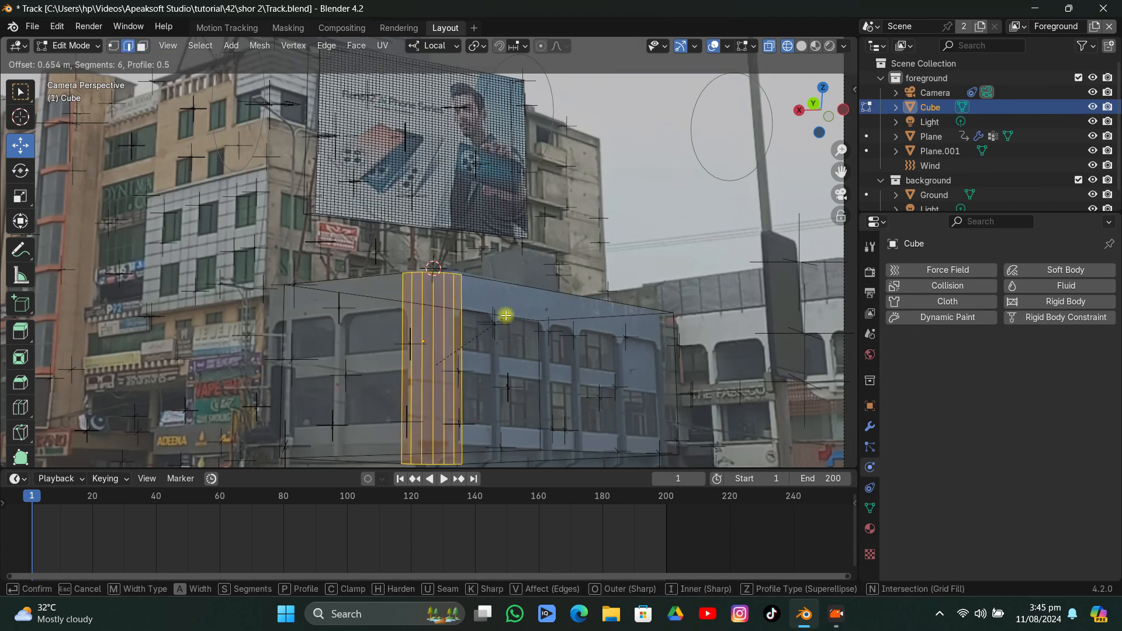
left_click(505, 315)
key("Tab")
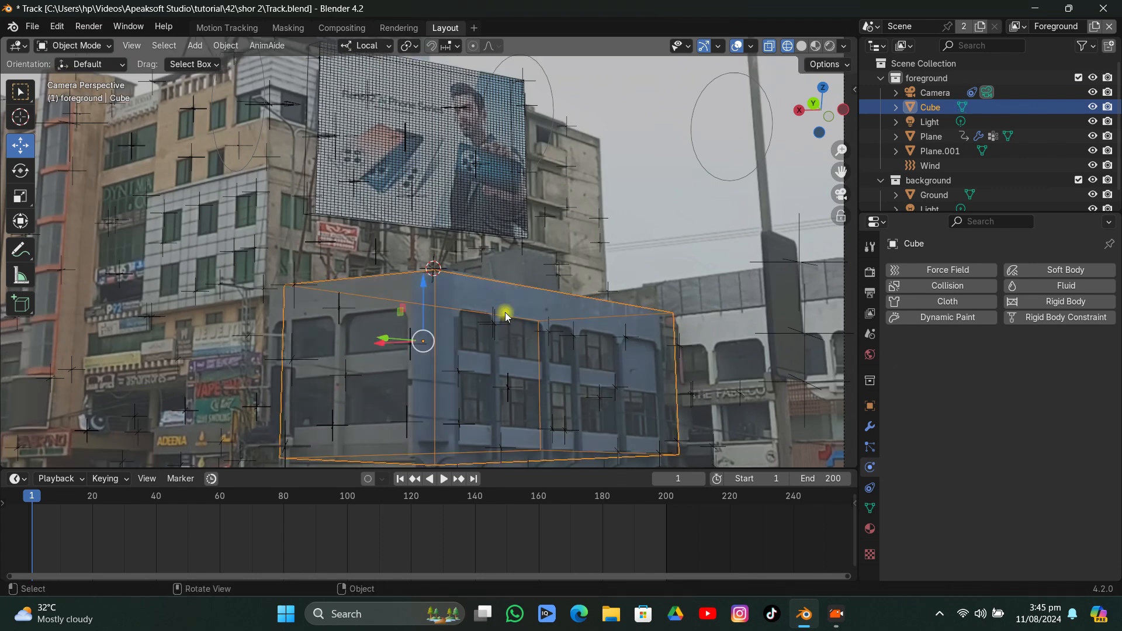
Apply the cube's transform in Object Mode and bevel its front vertical edge to match the building's rounded corner
key("ctrl+a")
left_click(479, 337)
key("Tab")
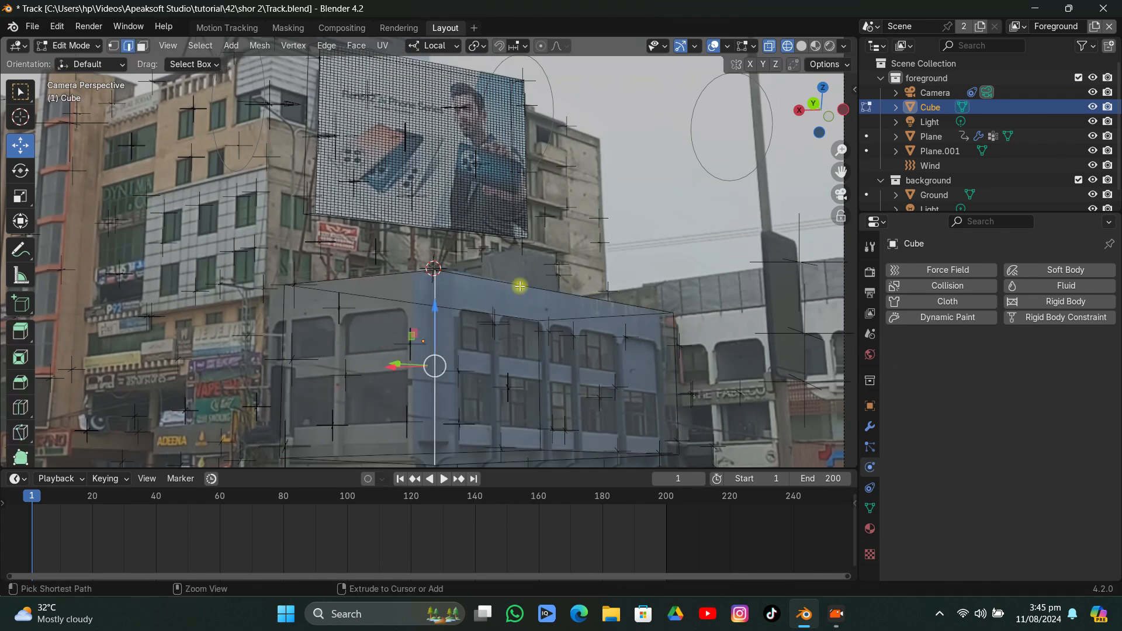
key("ctrl+b")
left_click(571, 276)
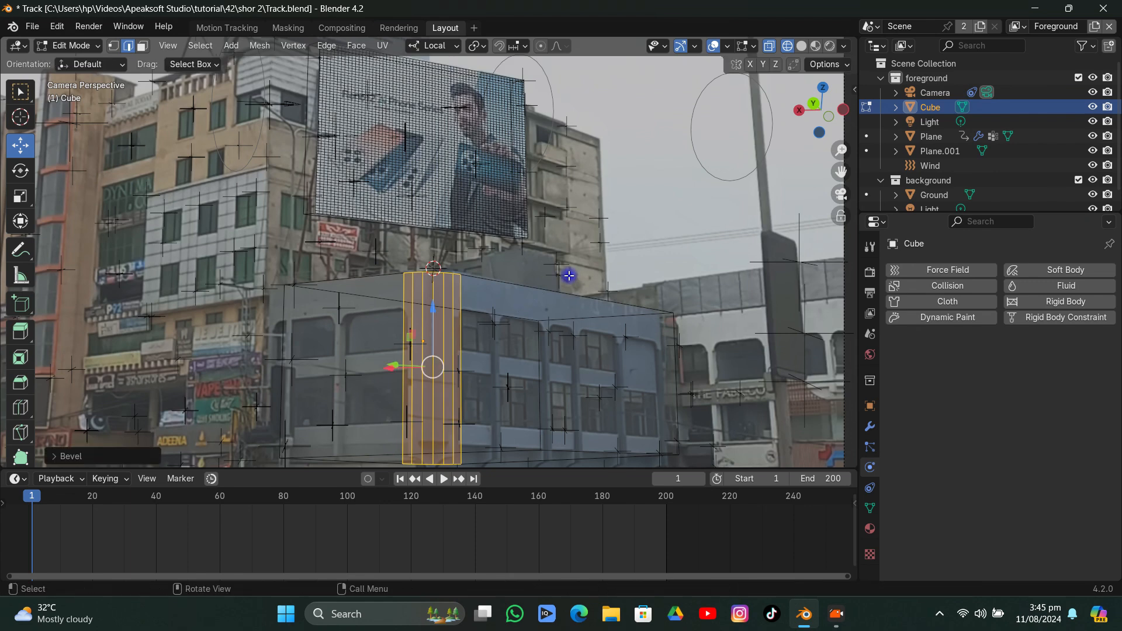
Leave Edit Mode, deselect the cube and save the file
key("Tab")
left_click(596, 241)
key("ctrl+s")
Give the cube a new material with a Holdout surface and enable Collision physics on it
left_click(549, 295)
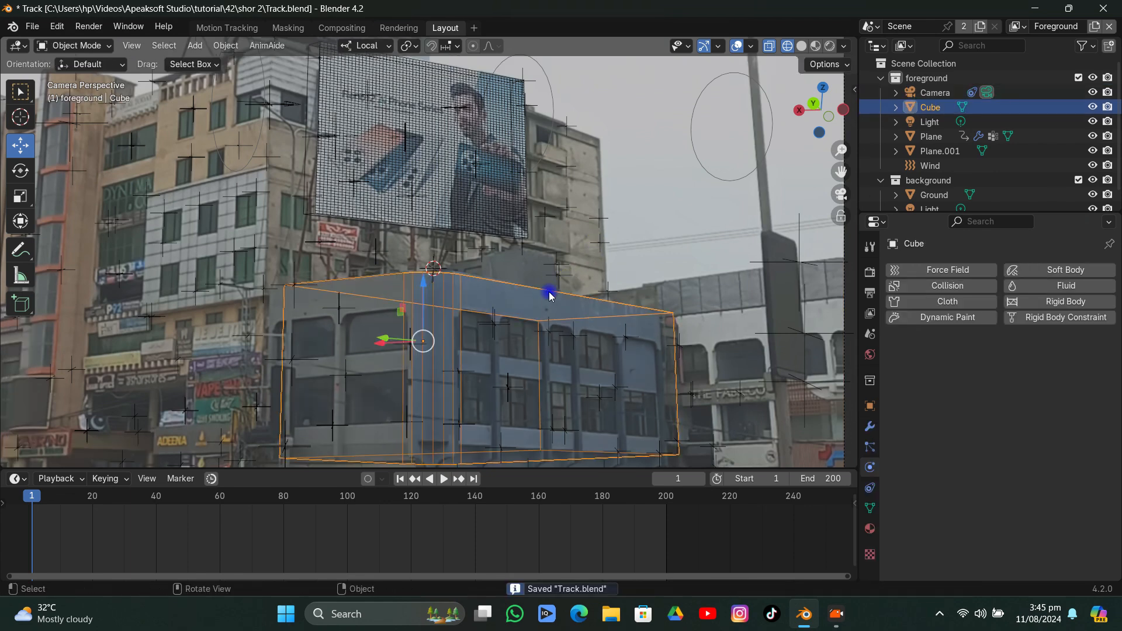
left_click(873, 524)
left_click(1021, 330)
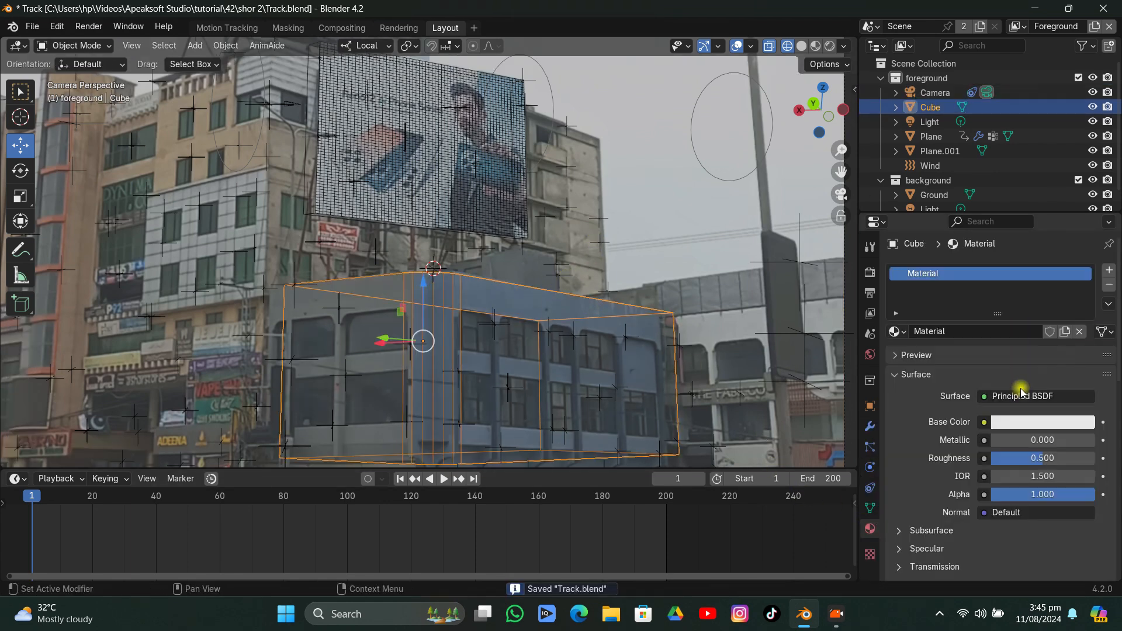
left_click(1017, 396)
left_click(912, 159)
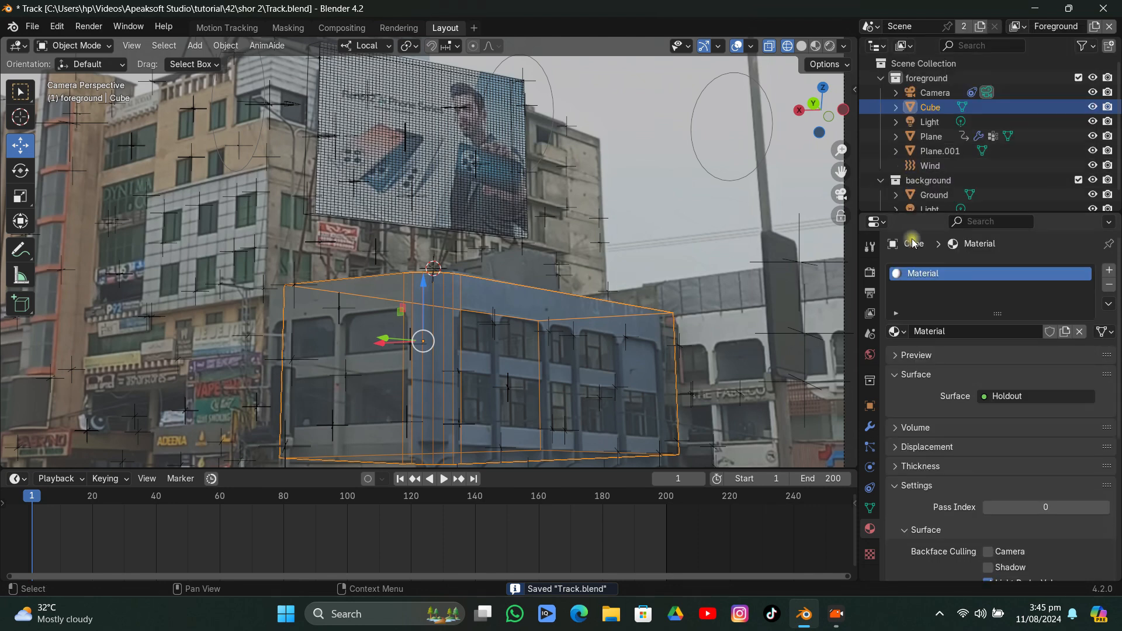
left_click(871, 464)
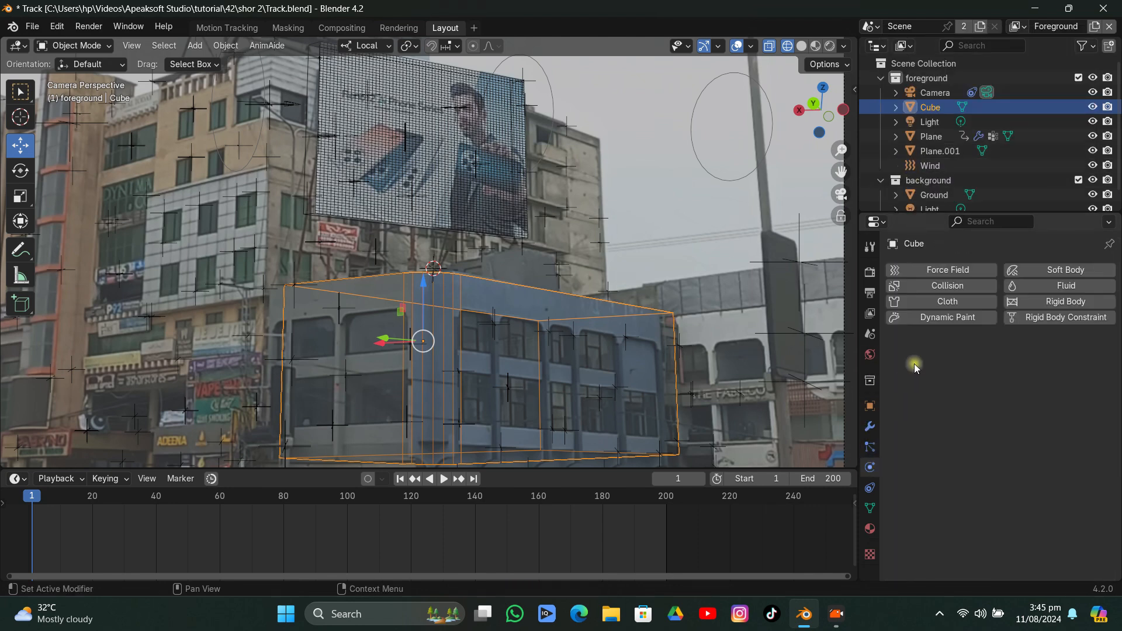
left_click(947, 286)
Play the animation in solid shading to check the billboard cloth against the building block, stopping at frame 44
scroll(517, 271, "down", 3)
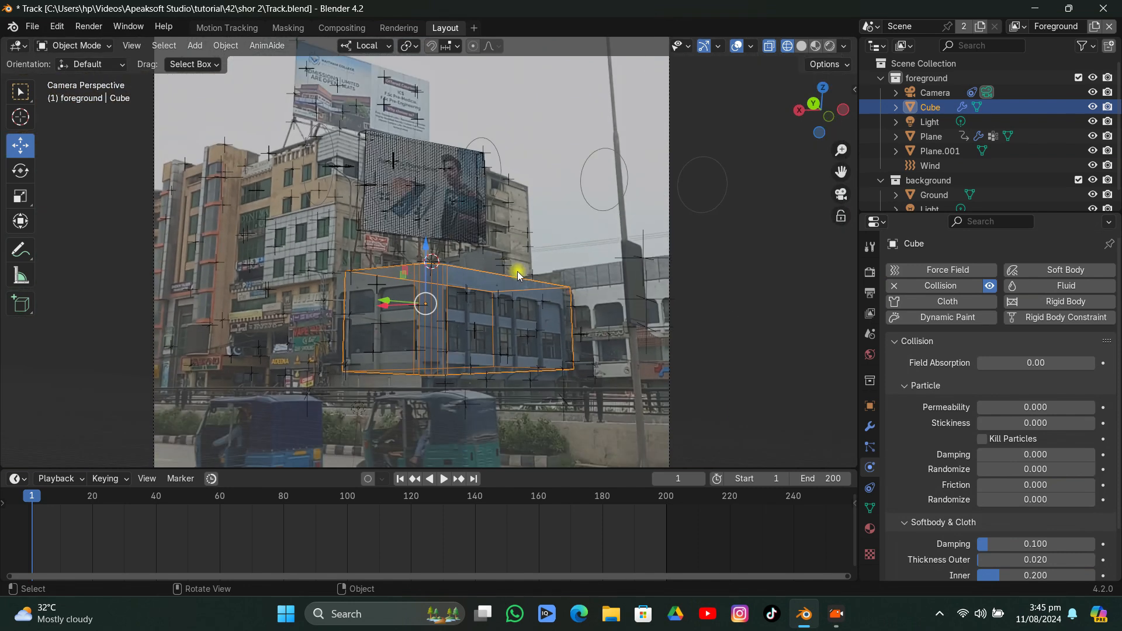
left_click(801, 46)
left_click(550, 127)
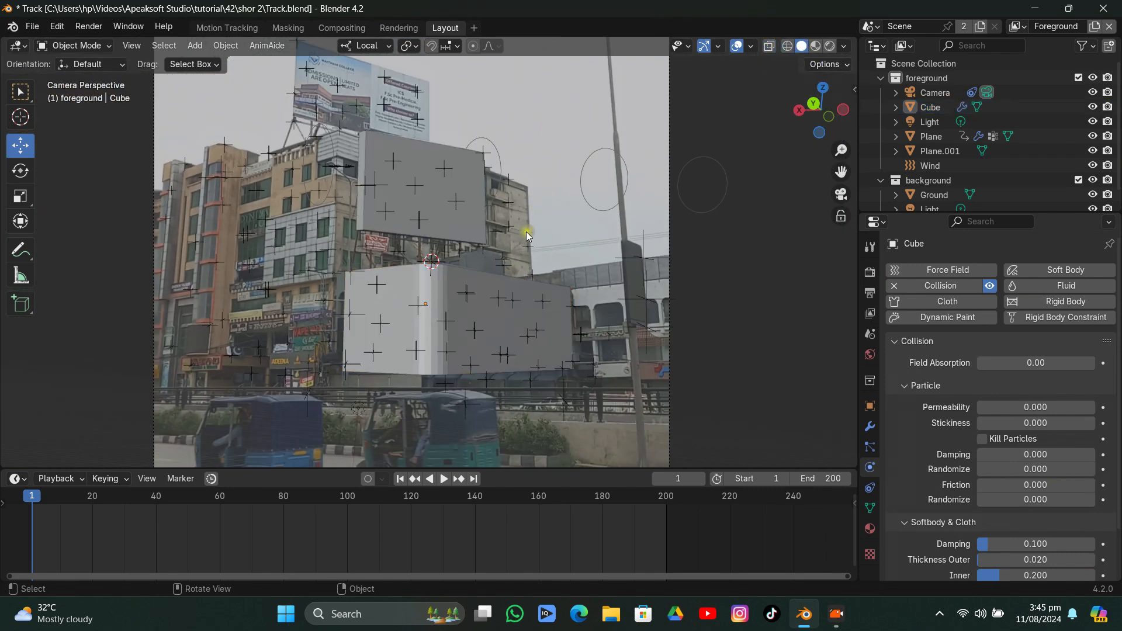
key("space")
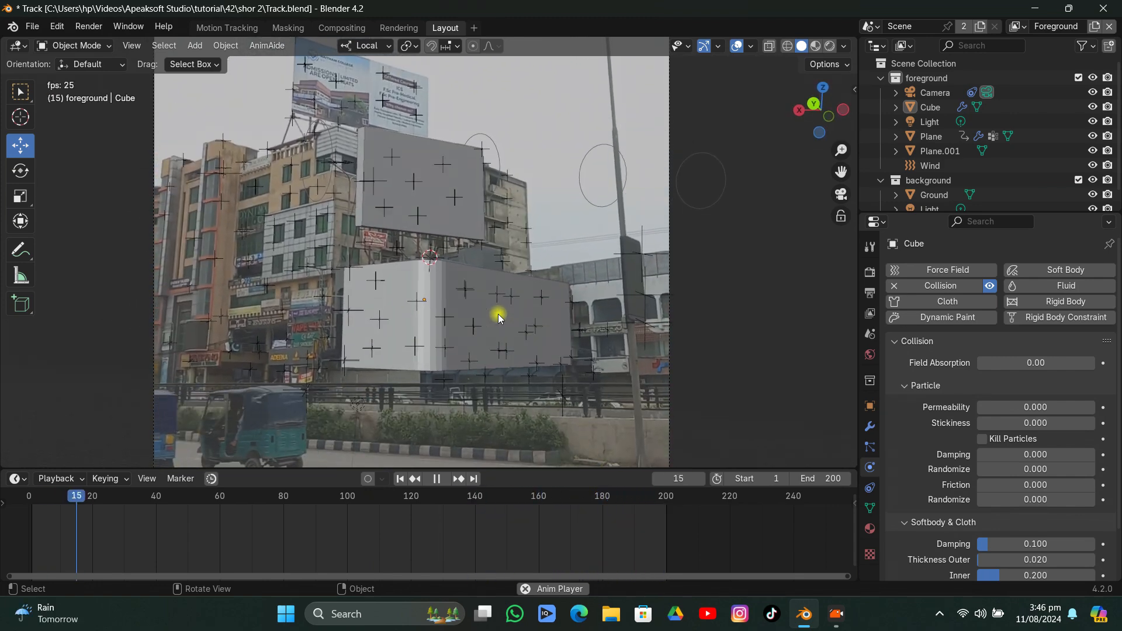
key("space")
Move the cube horizontally so it sits directly beneath the billboard plane, checking against the footage in wireframe shading
middle_click_drag(581, 310, 509, 362)
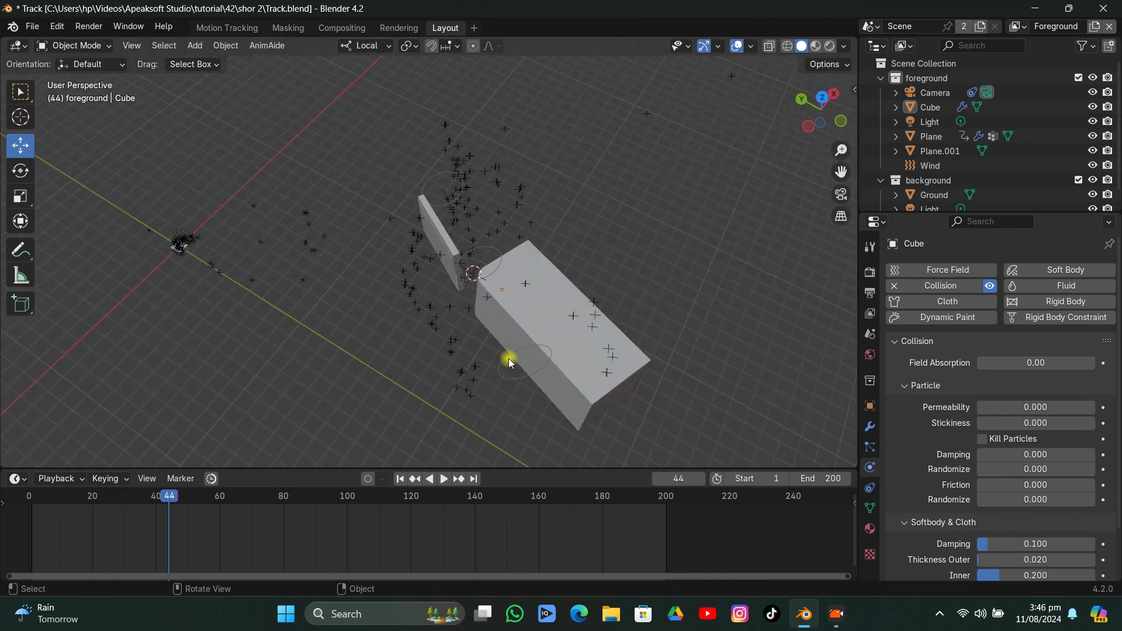
left_click(532, 328)
left_click_drag(531, 277, 476, 308)
left_click(841, 194)
left_click(789, 49)
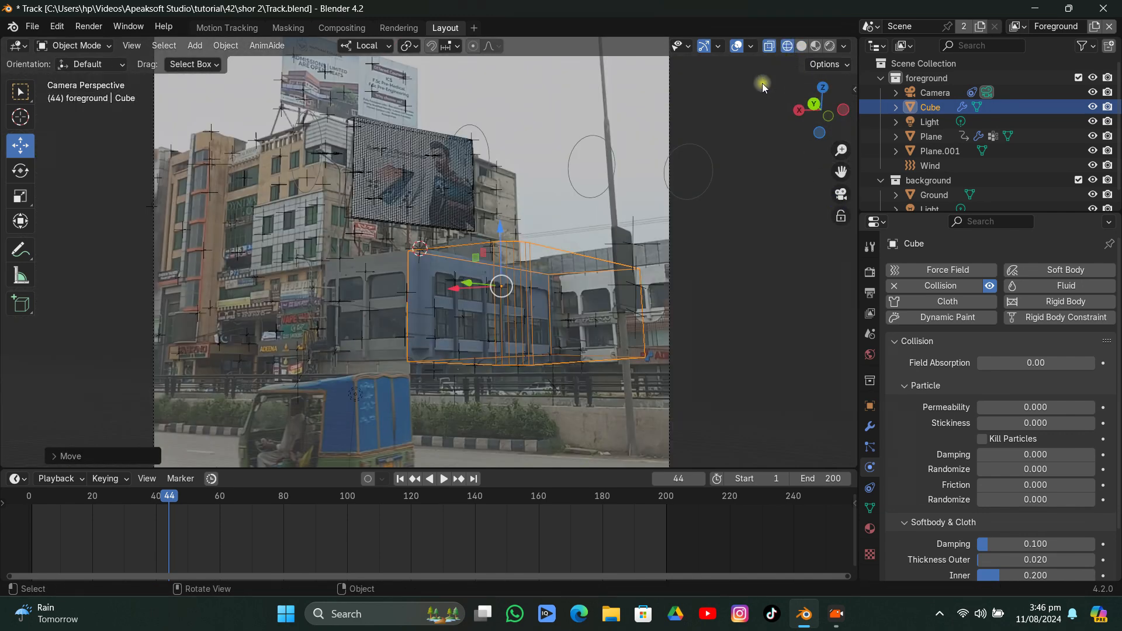
middle_click_drag(582, 257, 524, 327)
left_click_drag(481, 209, 382, 266)
left_click_drag(375, 344, 383, 339)
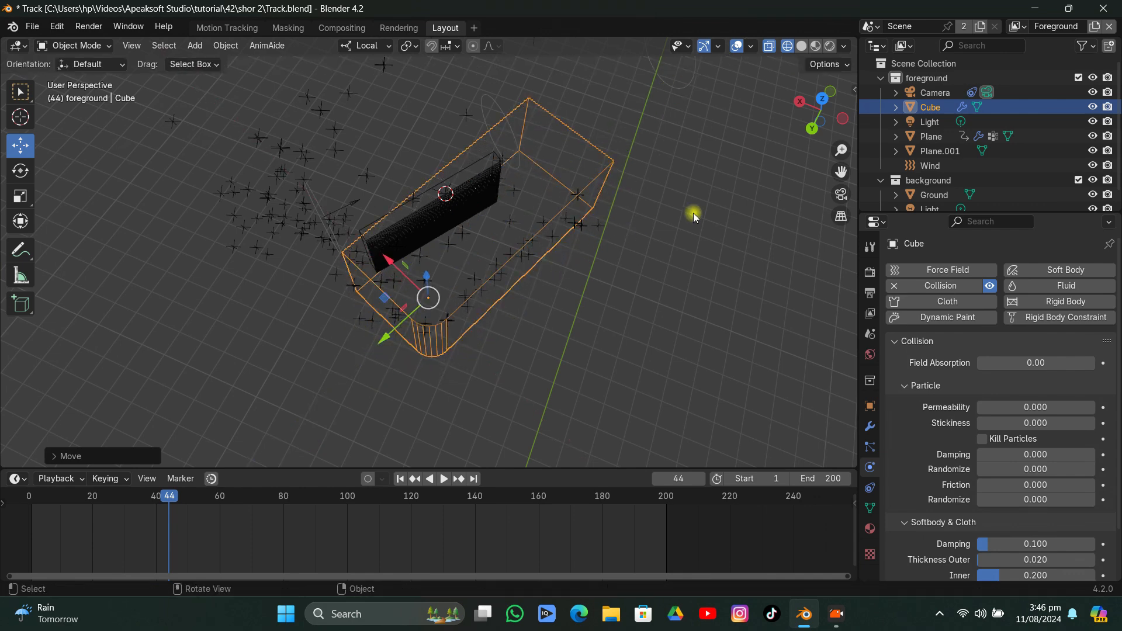
In camera view, lower the cube about 6 m, scale it down to about 0.8 to fit the building, and save the file
left_click(841, 198)
scroll(457, 288, "up", 2)
left_click_drag(409, 238, 404, 261)
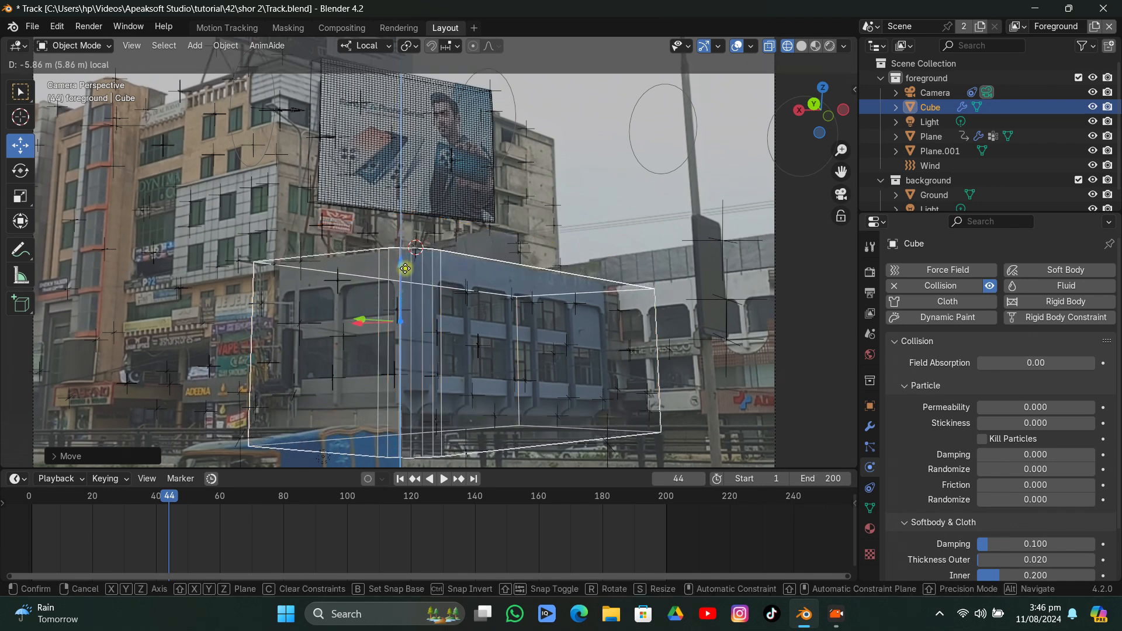
key("s")
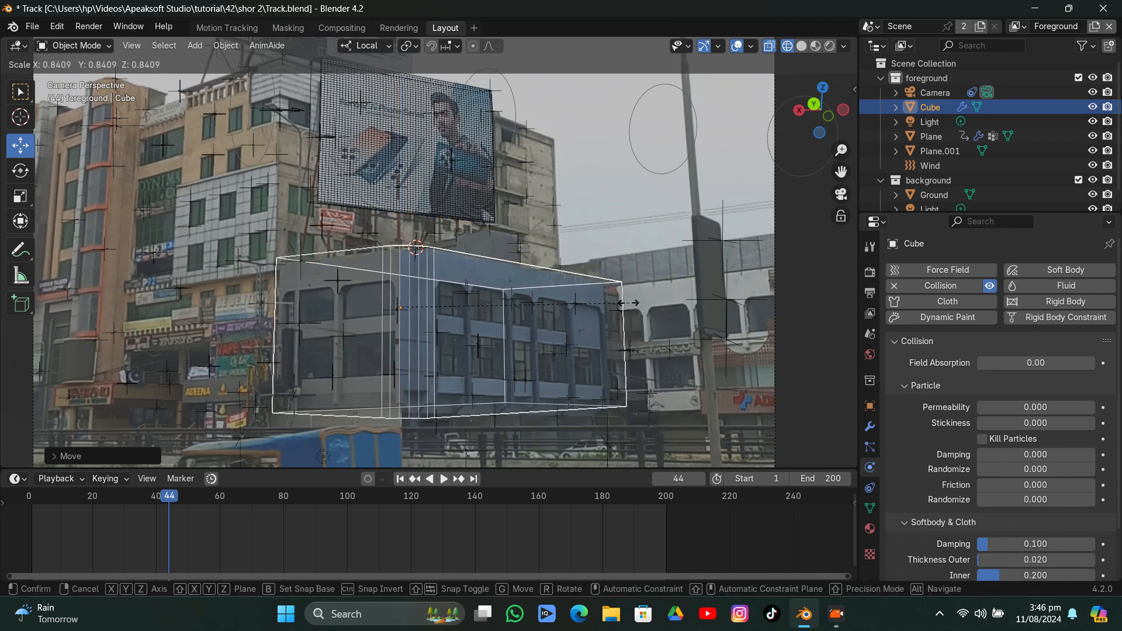
left_click(616, 300)
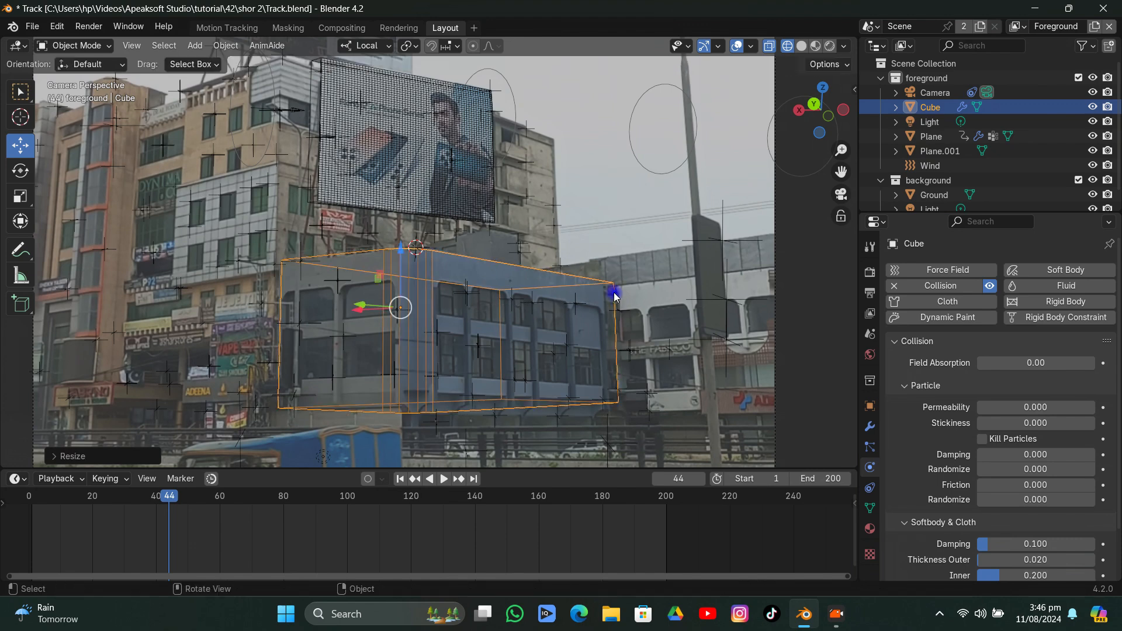
left_click(616, 256)
key("ctrl+s")
Advance the animation to frame 55, then slightly rotate and shift the cube to realign it with the building
key("space")
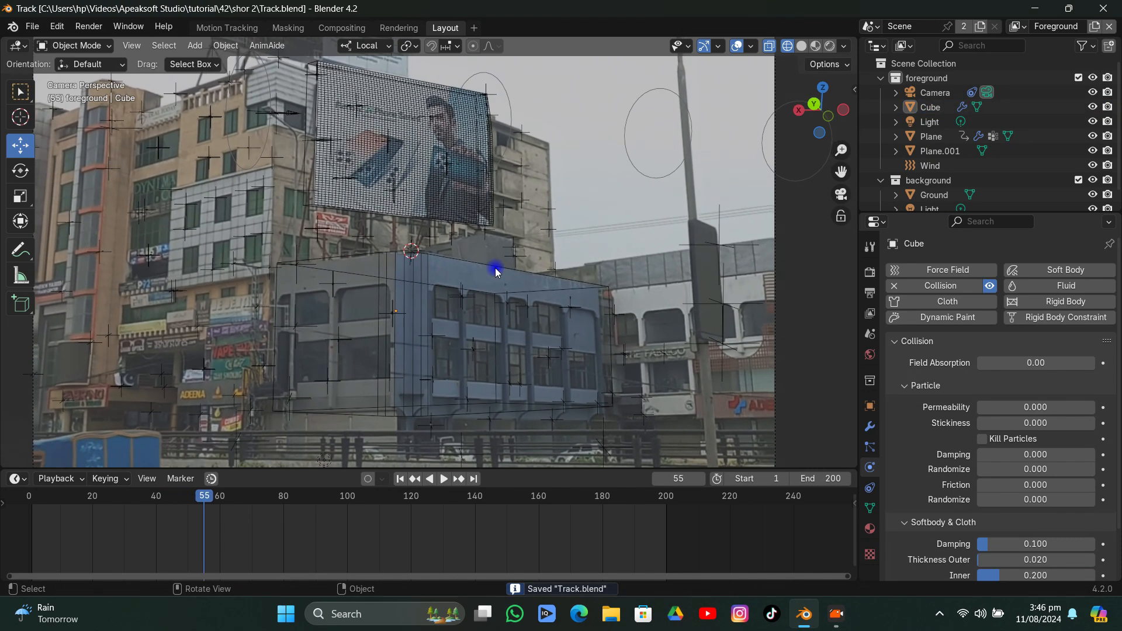
left_click(496, 268)
key("r")
left_click(597, 248)
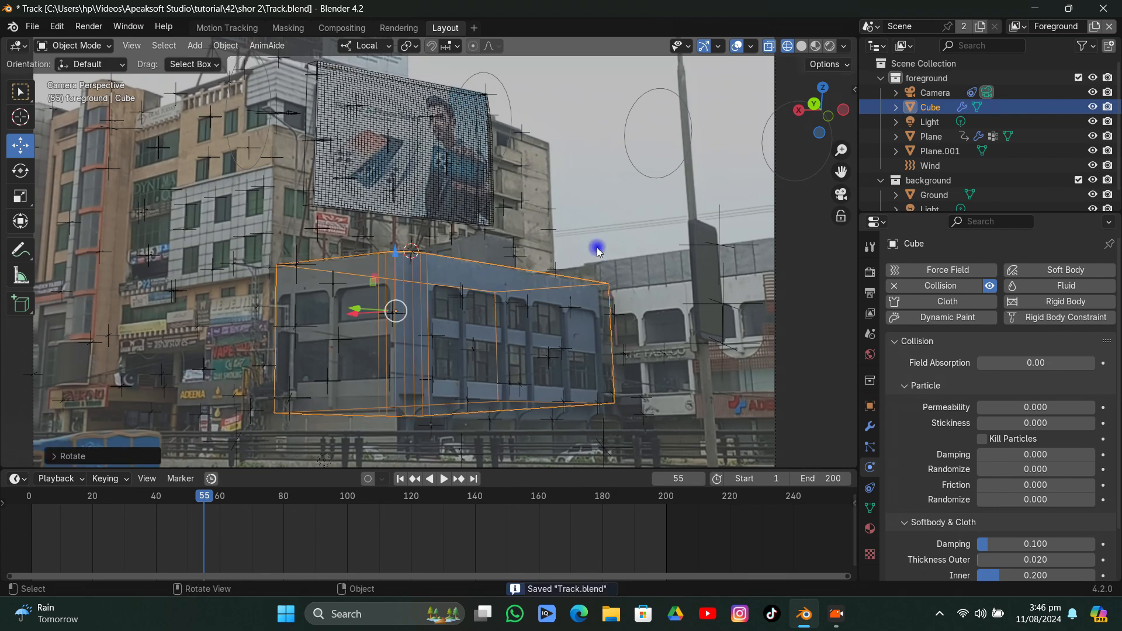
left_click(597, 251)
left_click(582, 284)
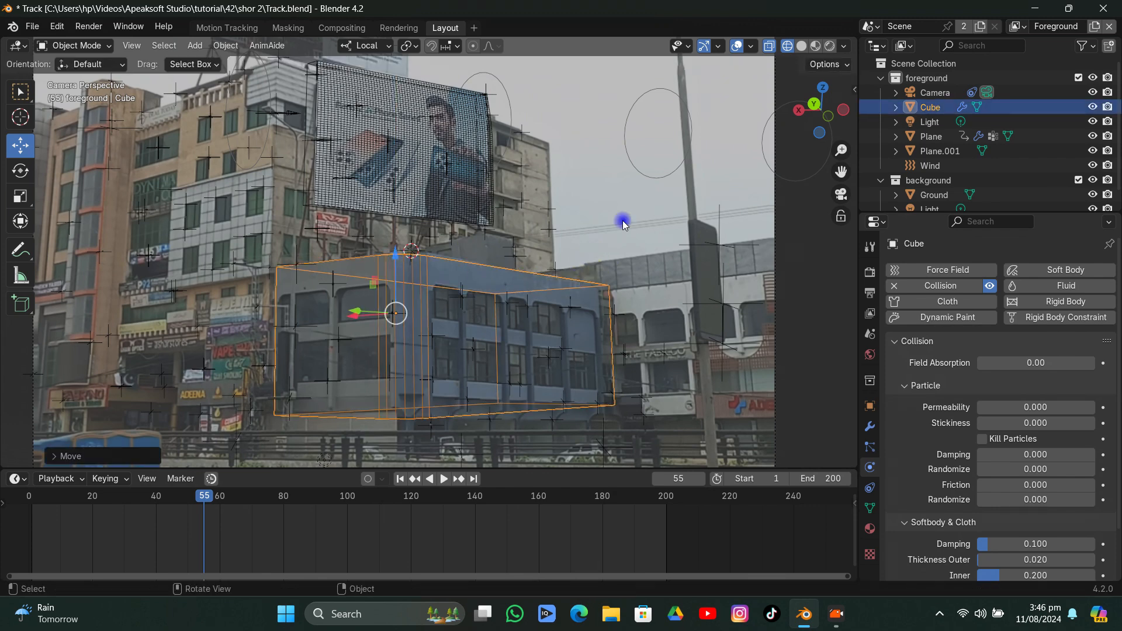
left_click(410, 257)
left_click(412, 283)
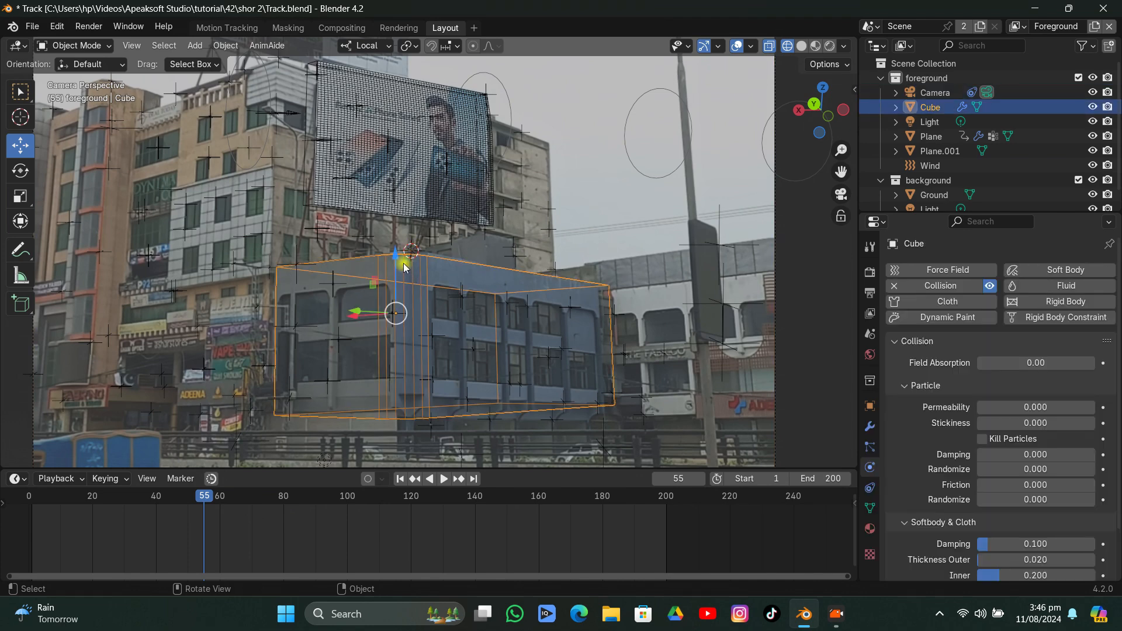
Fine-tune the cube's height, sideways position and rotation so its top edges follow the building's roofline
left_click_drag(394, 253, 567, 236)
key("r")
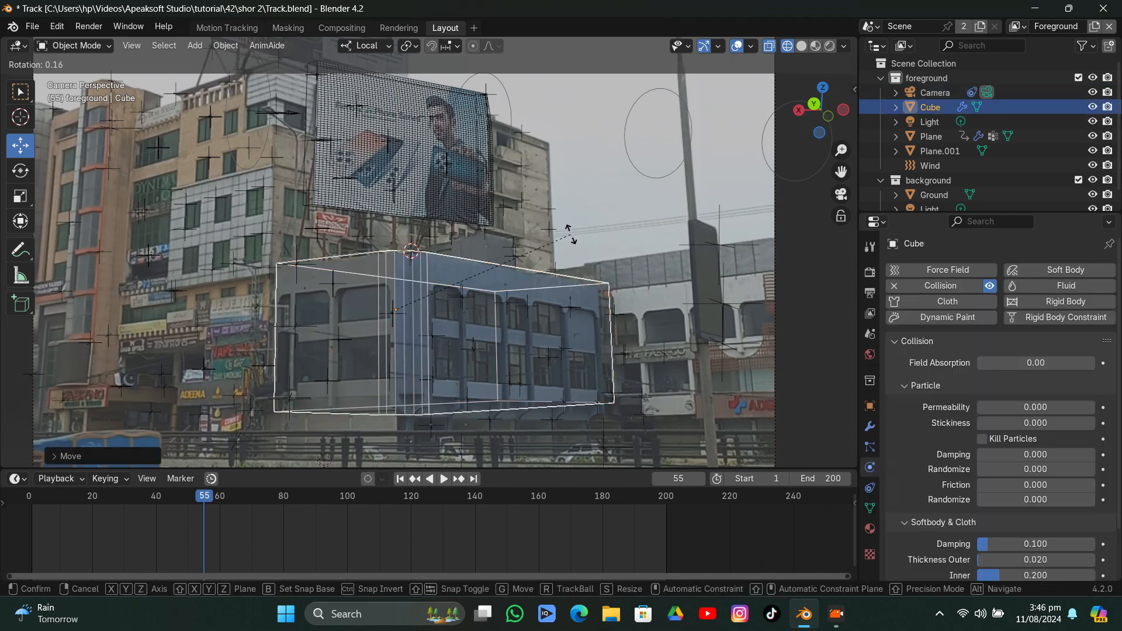
left_click(567, 235)
left_click_drag(357, 310, 360, 310)
key("r")
left_click(575, 263)
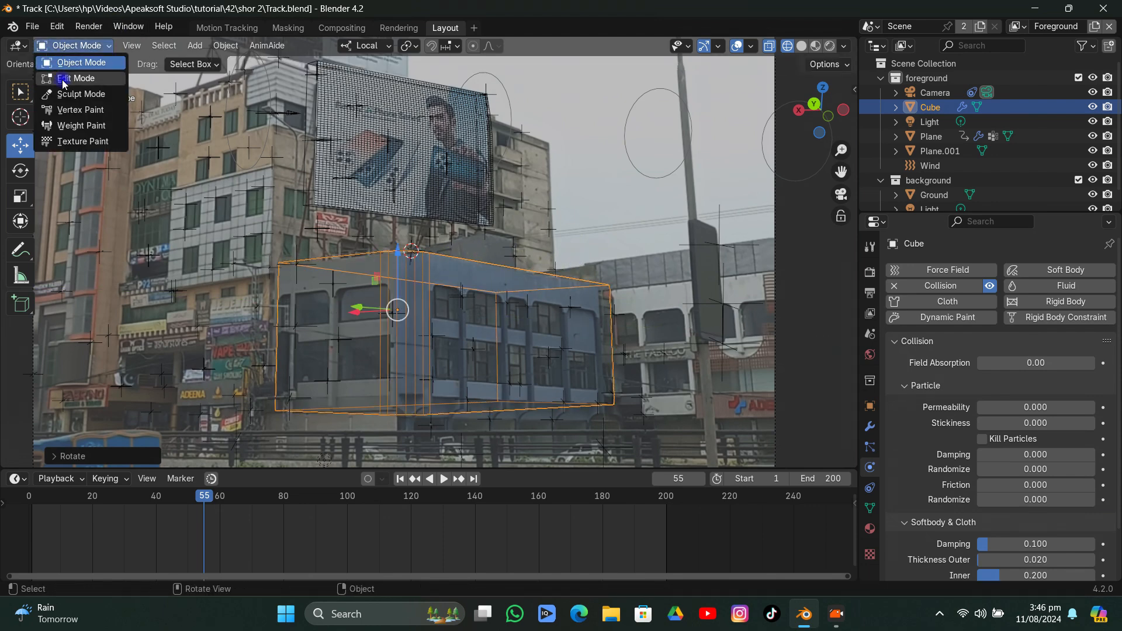
Move the cube's left and right vertical edges to match the building's corners in the footage, and save the file
left_click(64, 81)
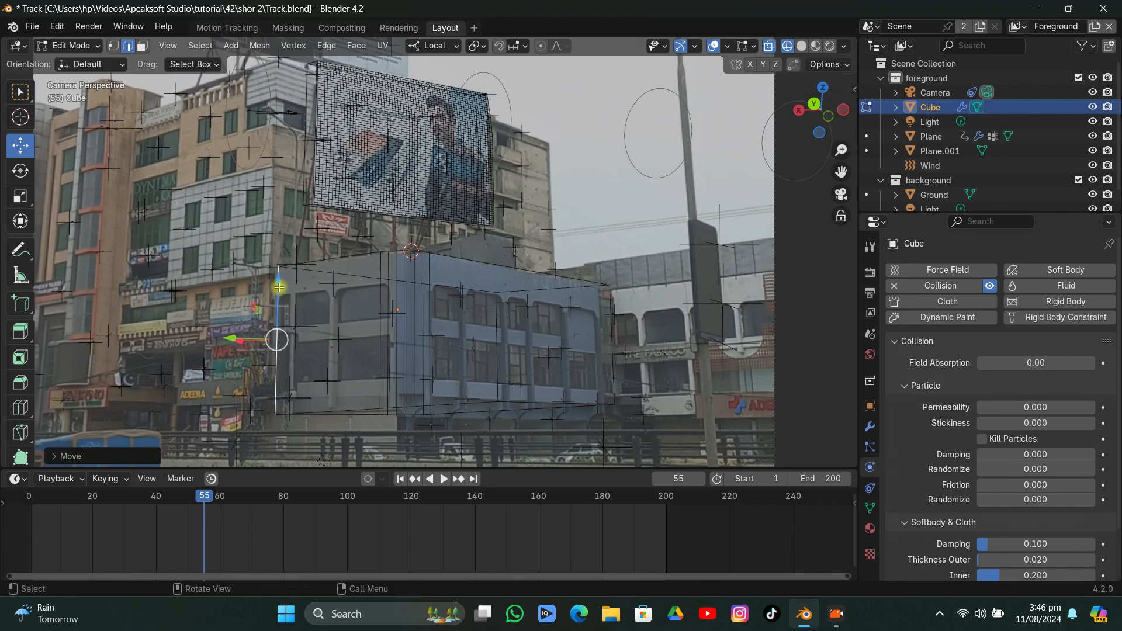
key("Tab")
left_click(552, 195)
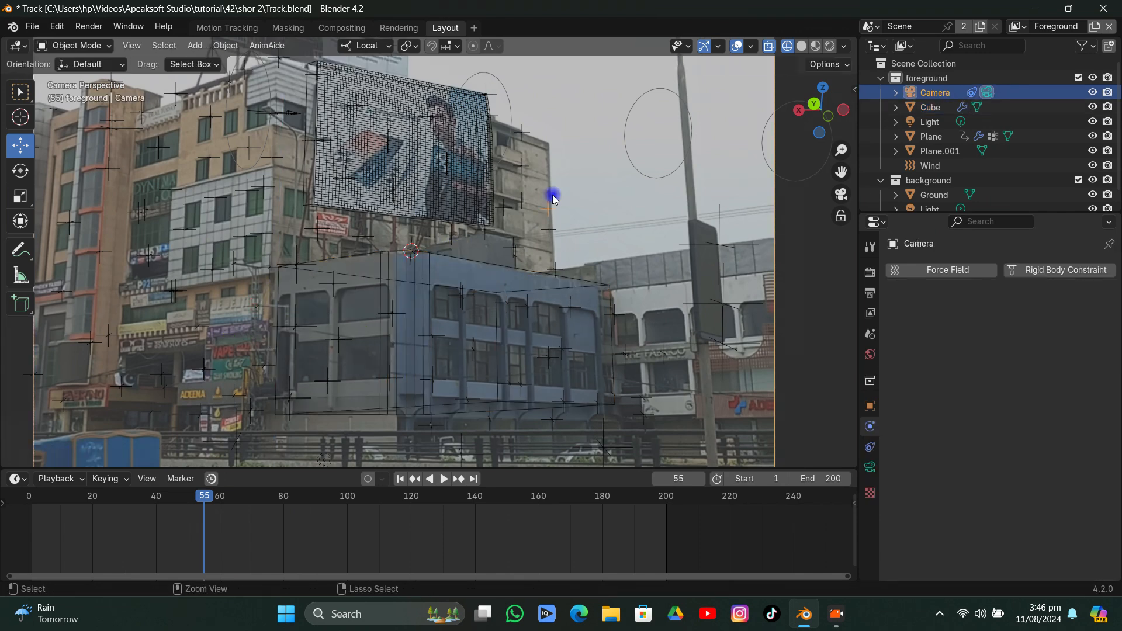
left_click(608, 290)
key("Tab")
left_click(609, 285)
key("ctrl+s")
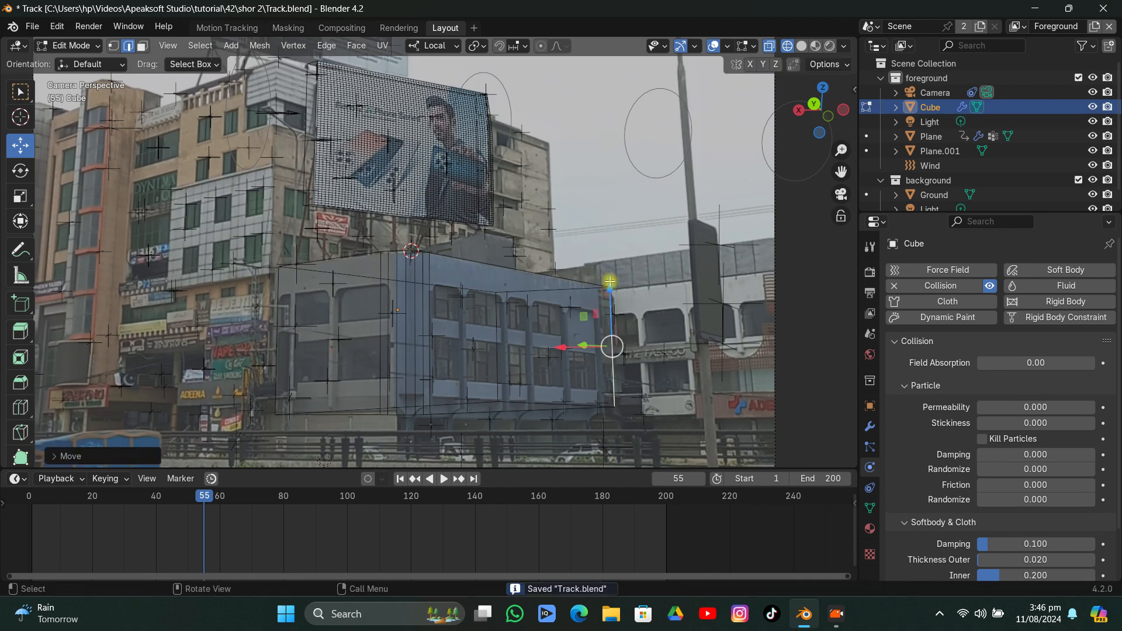
key("Tab")
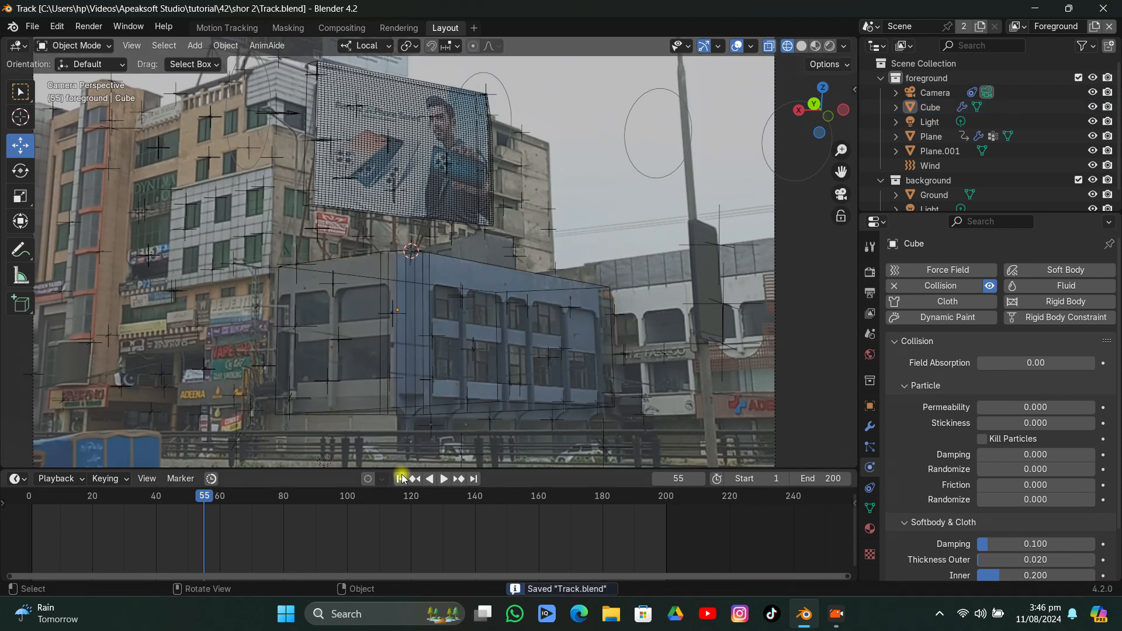
Play the animation from the first frame and review the cube's alignment and the cloth motion in solid shading
left_click(401, 479)
key("space")
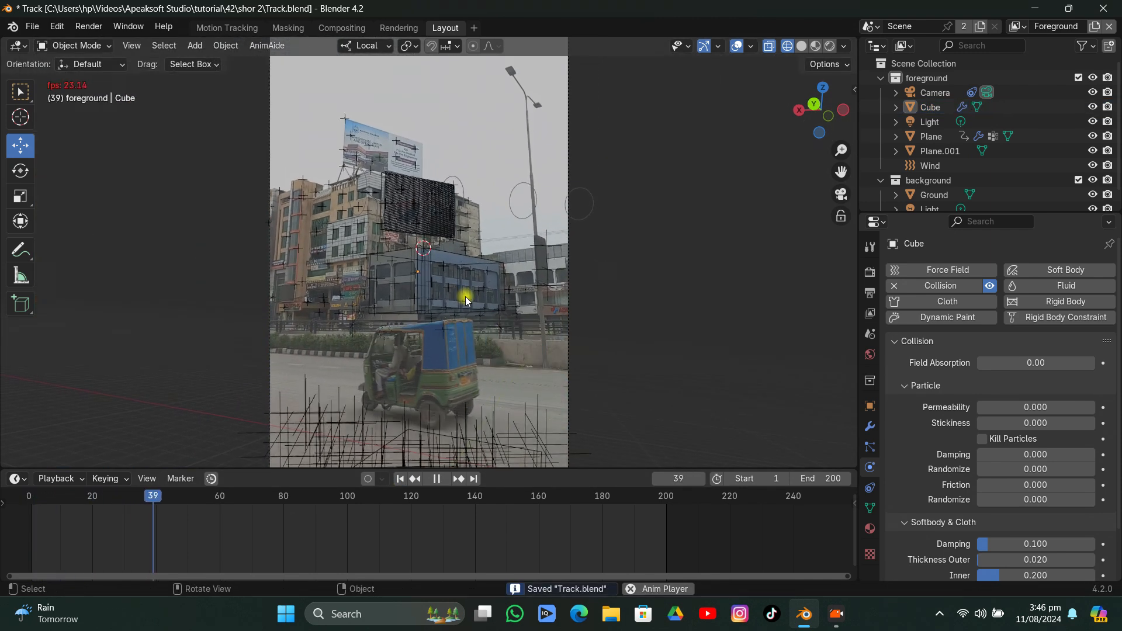
scroll(465, 297, "up", 2)
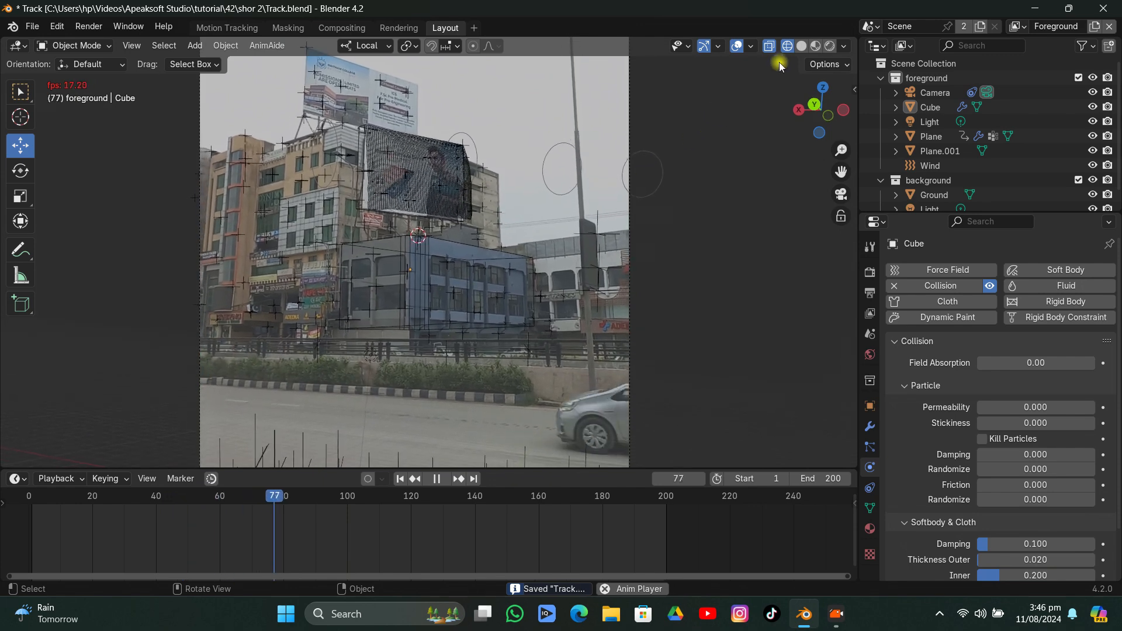
left_click(801, 46)
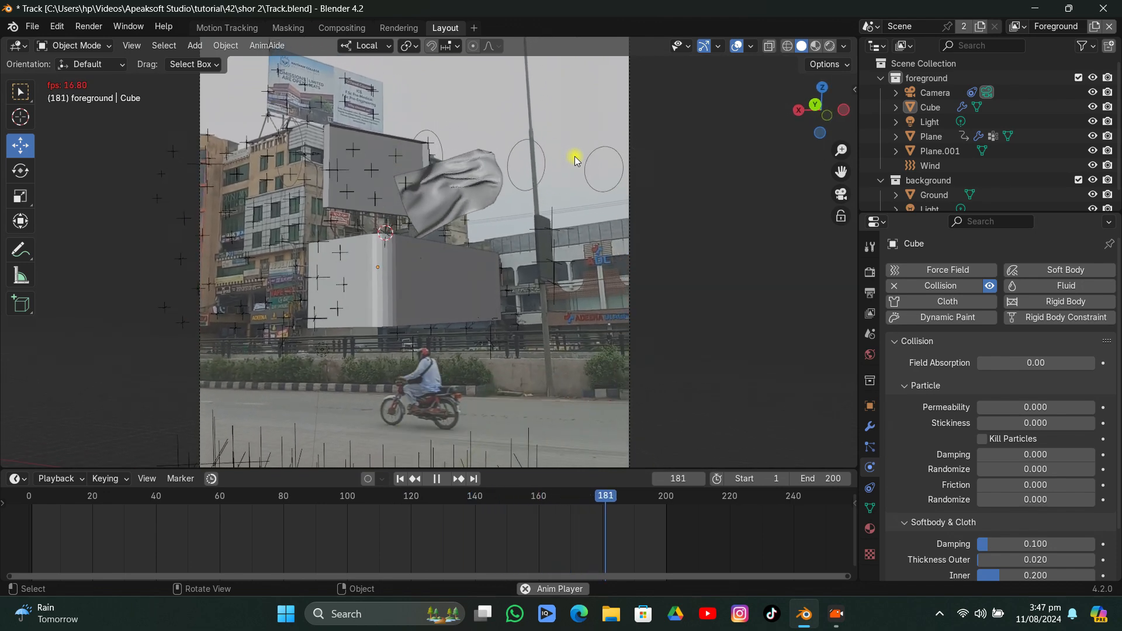
key("space")
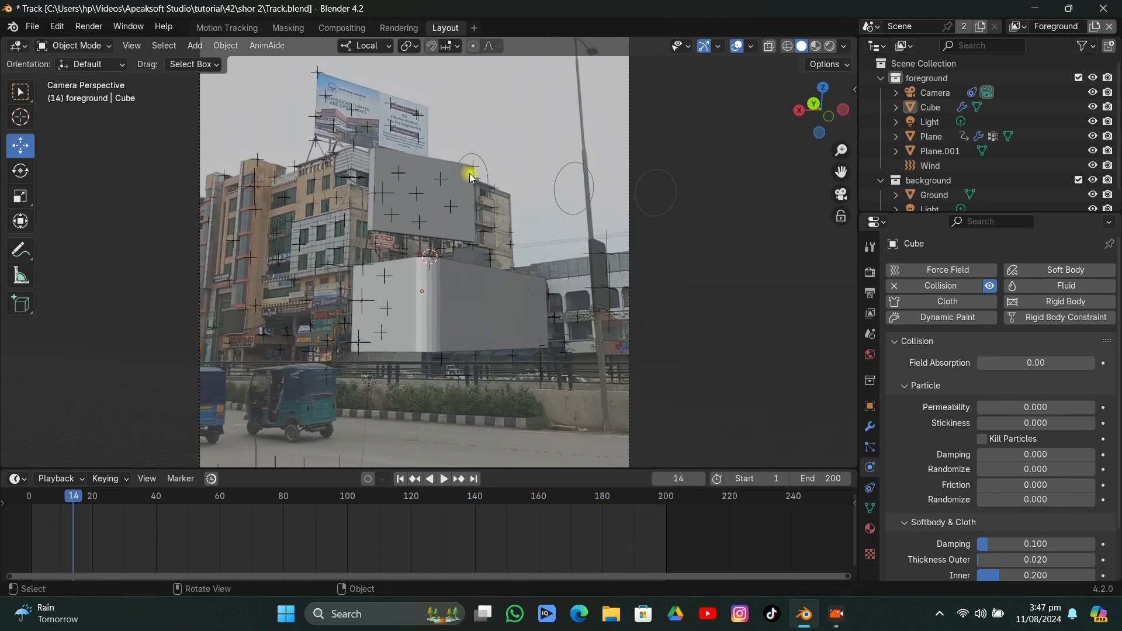
Angle the wind force field downward with local X and trackball rotations, and replay the cloth simulation from the first frame
left_click(488, 174)
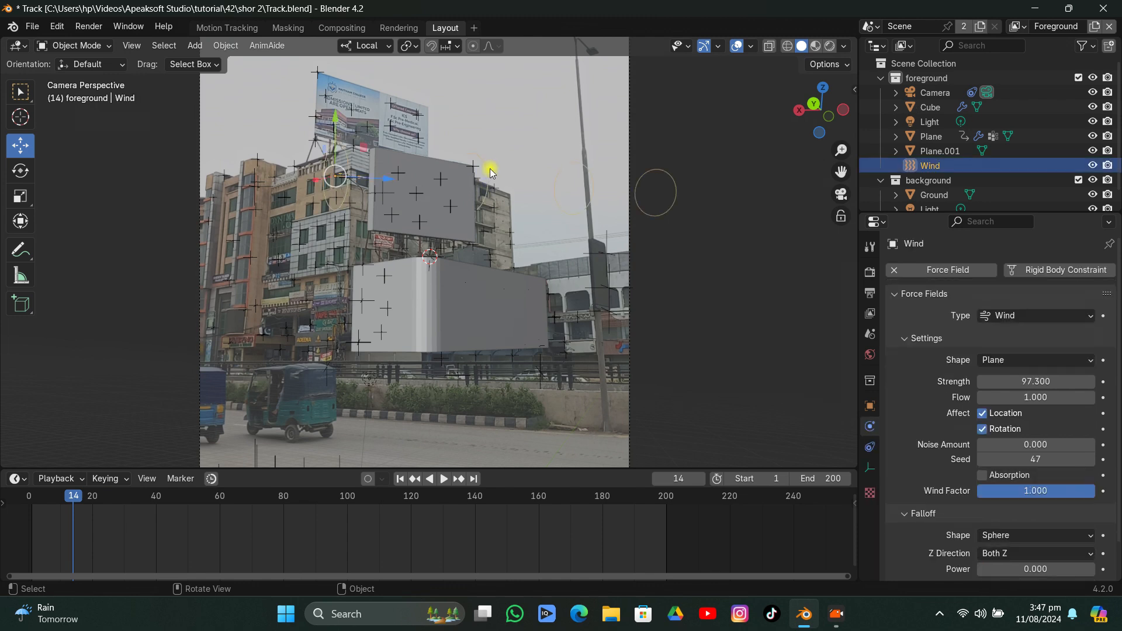
key("r")
key("x")
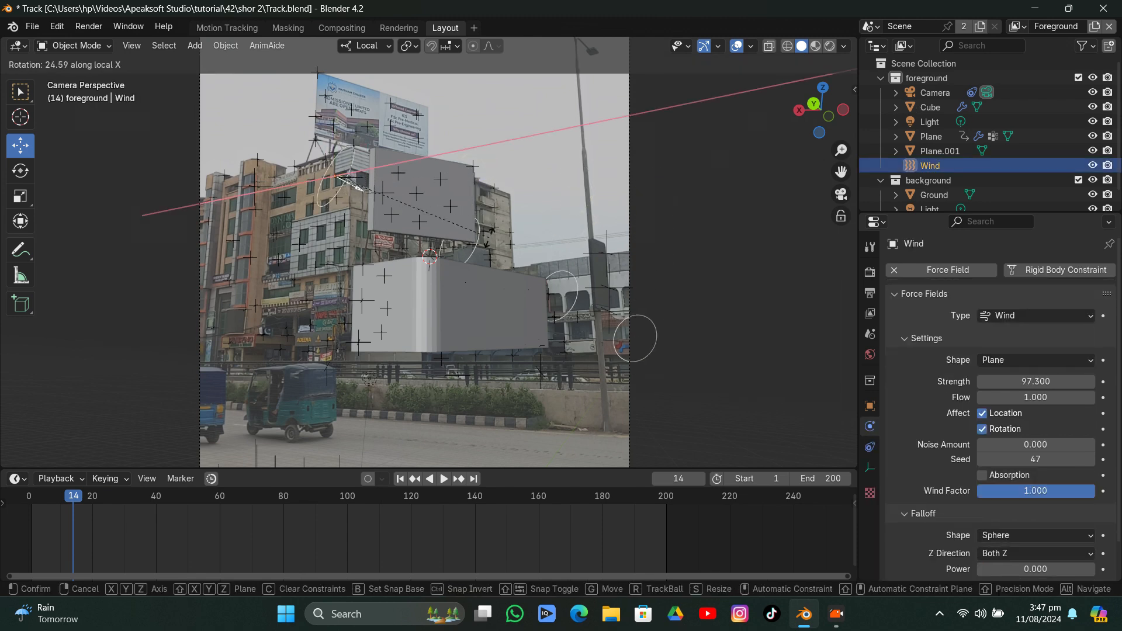
left_click(477, 277)
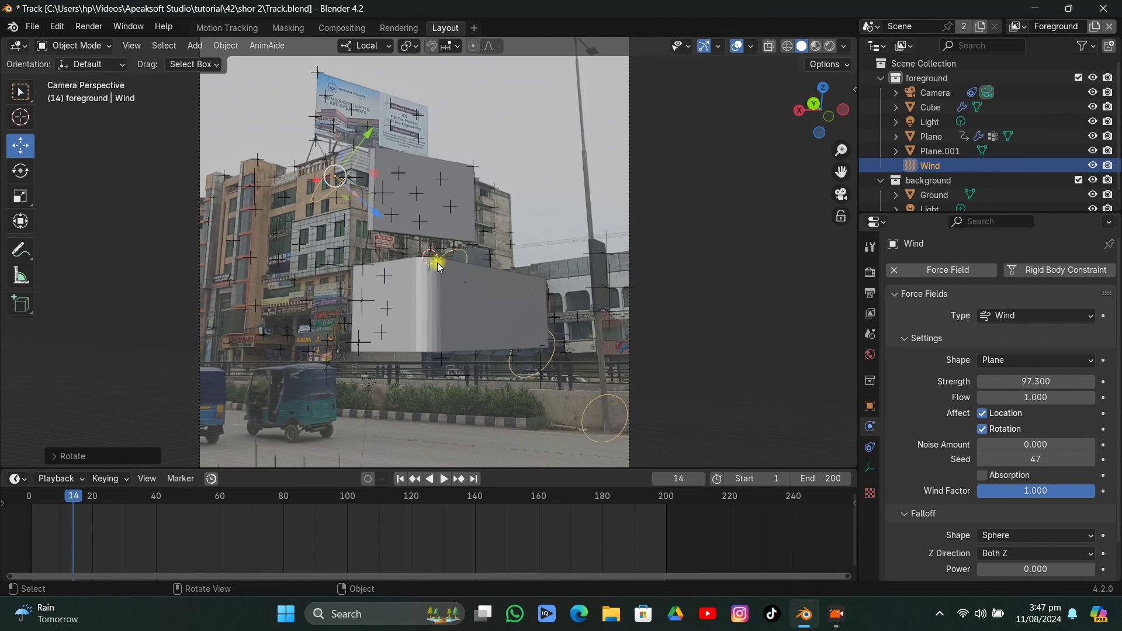
key("r")
key("r")
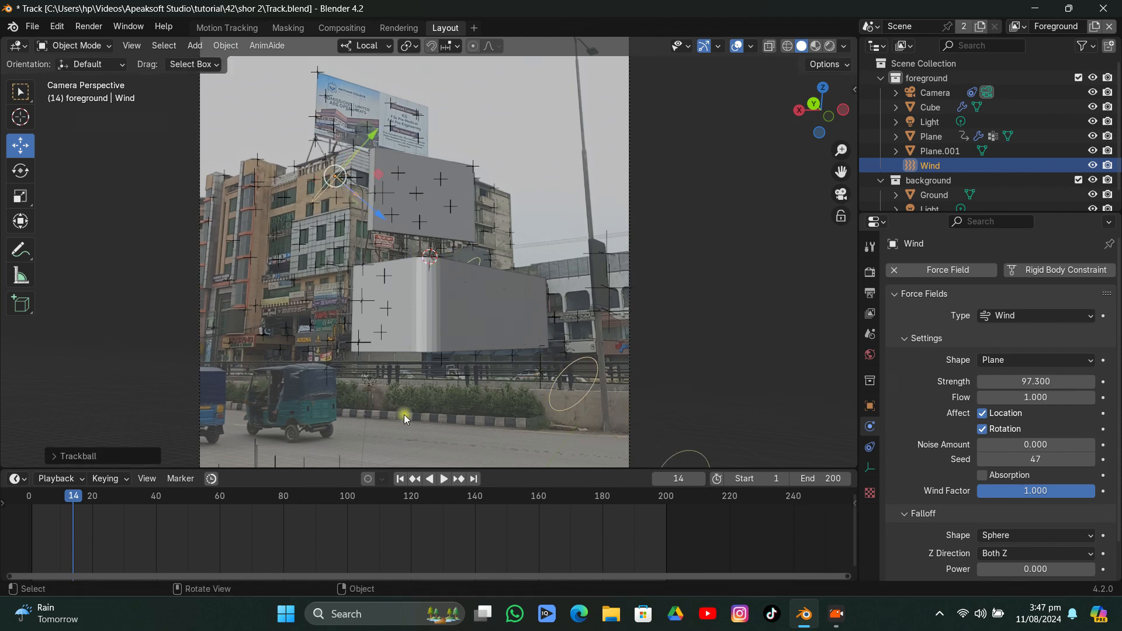
left_click(398, 479)
key("space")
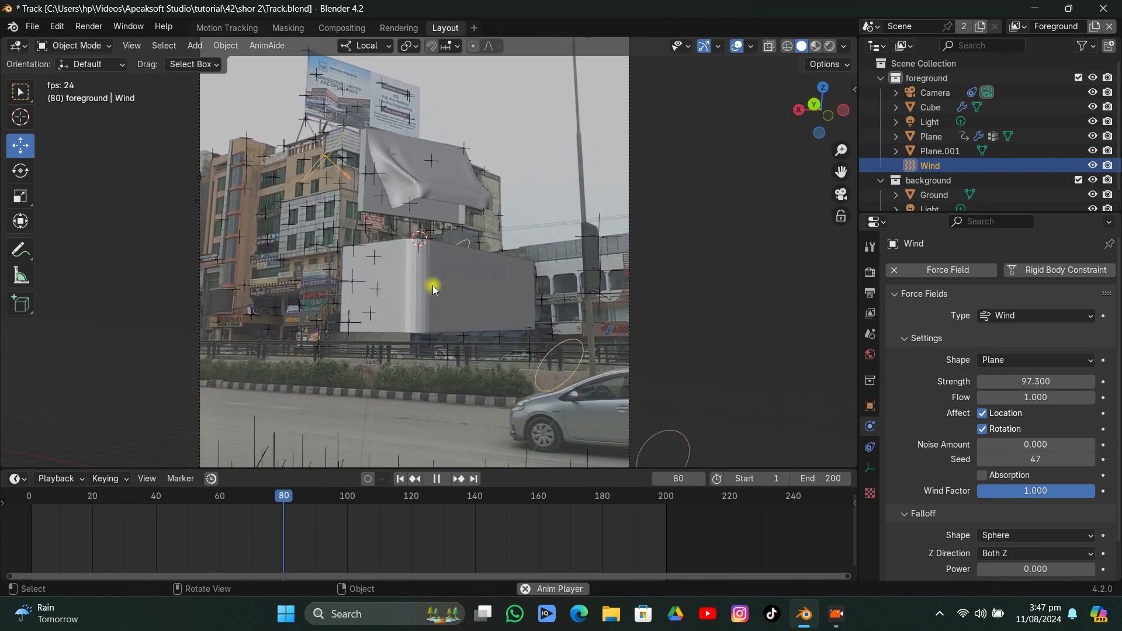
key("space")
Shade the cloth plane smooth and play the animation in Material Preview shading
left_click(429, 207)
right_click(430, 206)
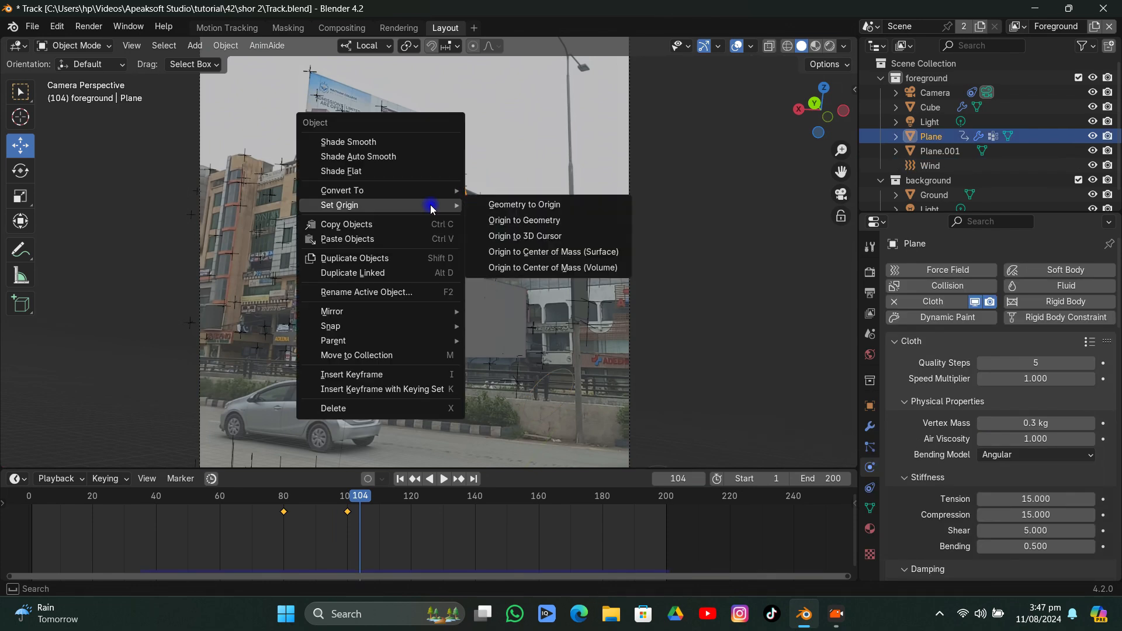
left_click(395, 150)
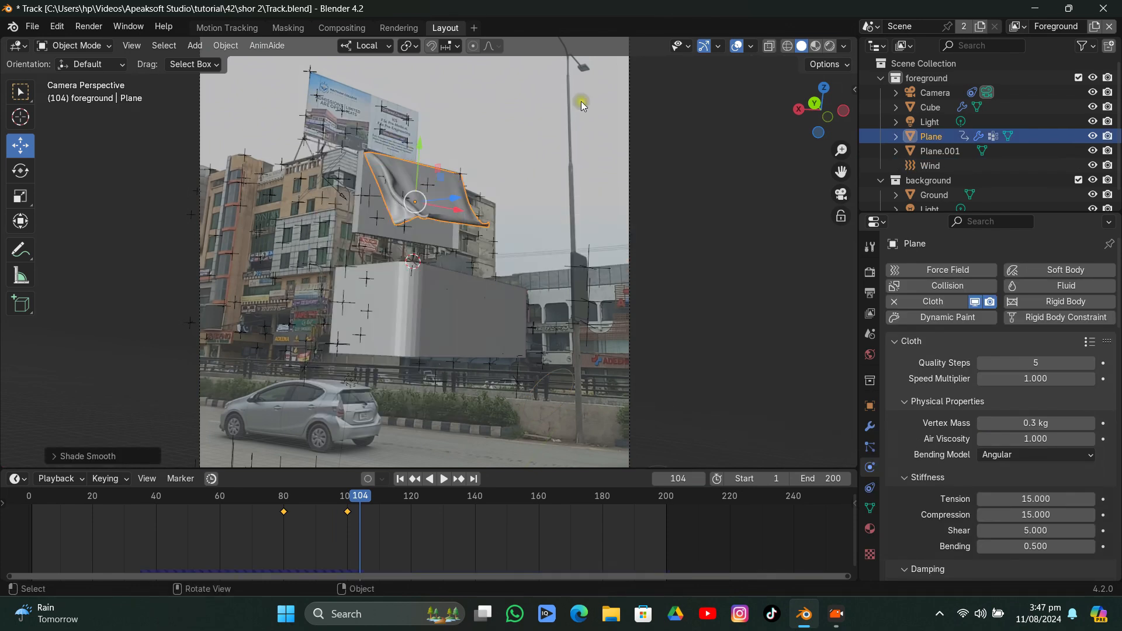
left_click(818, 47)
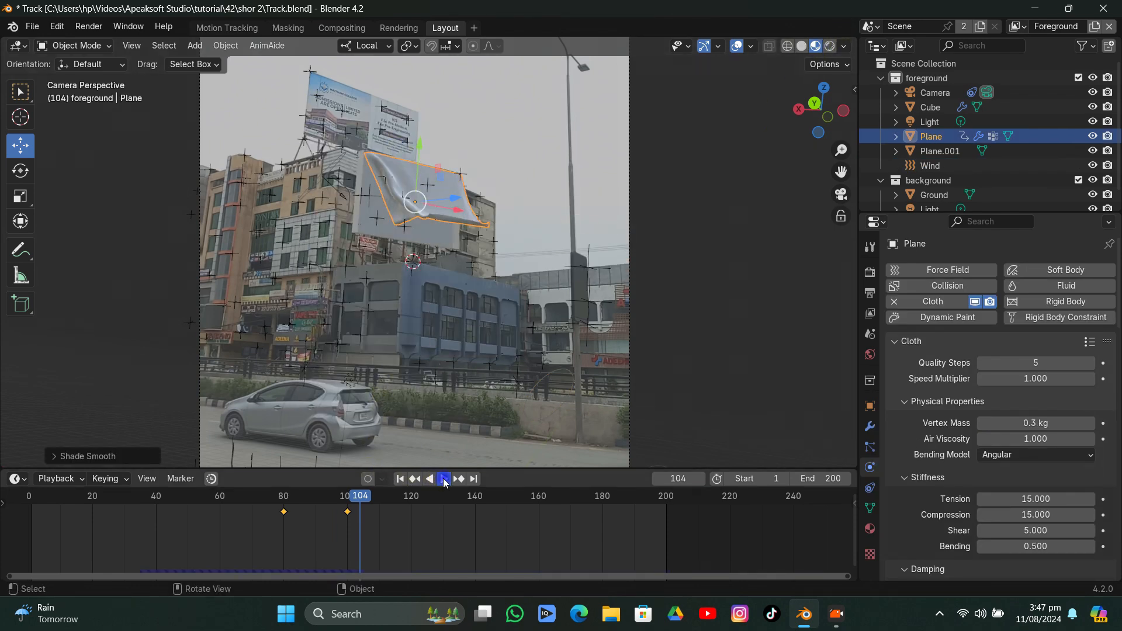
left_click(444, 479)
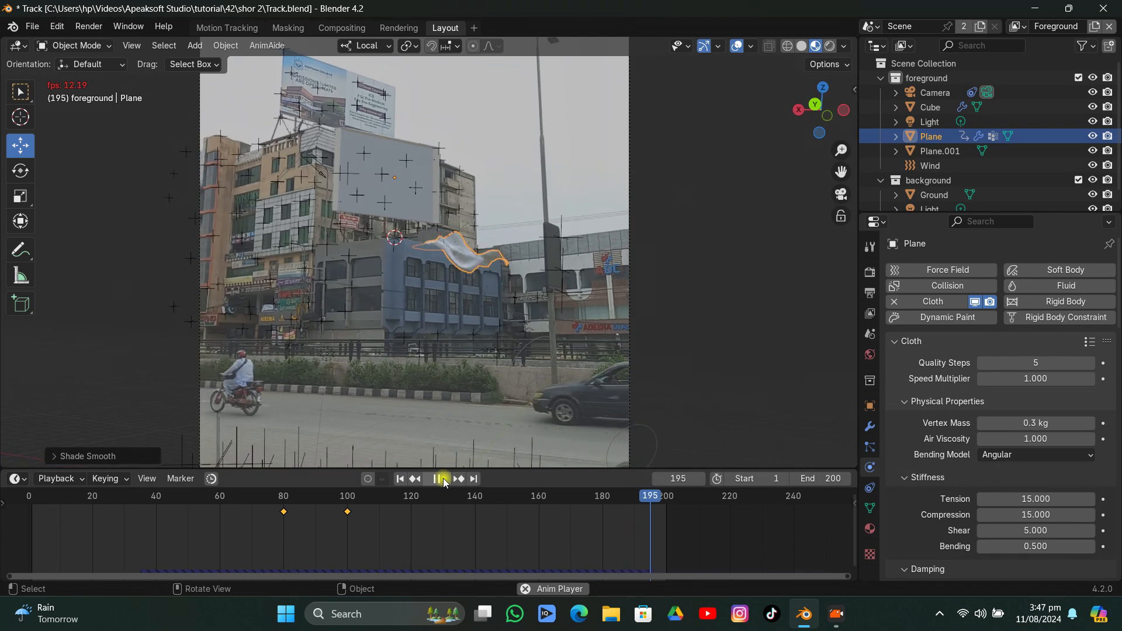
left_click(444, 479)
Review the plane's cloth cache settings and replay the simulation from frame 1 to frame 73
scroll(1035, 523, "down", 8)
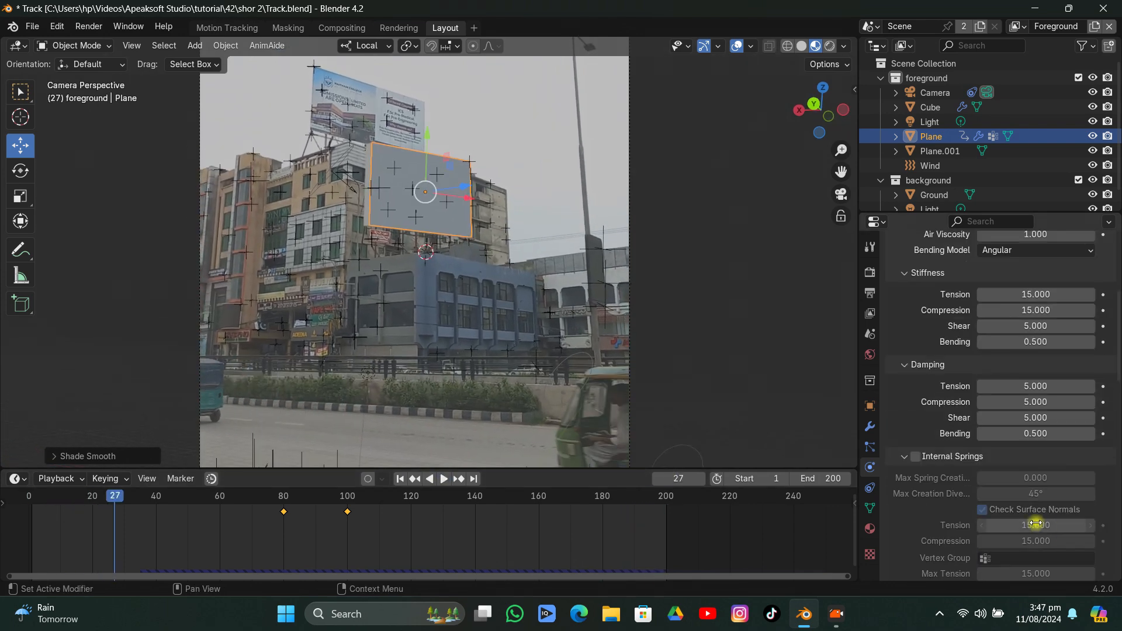
scroll(1035, 523, "down", 10)
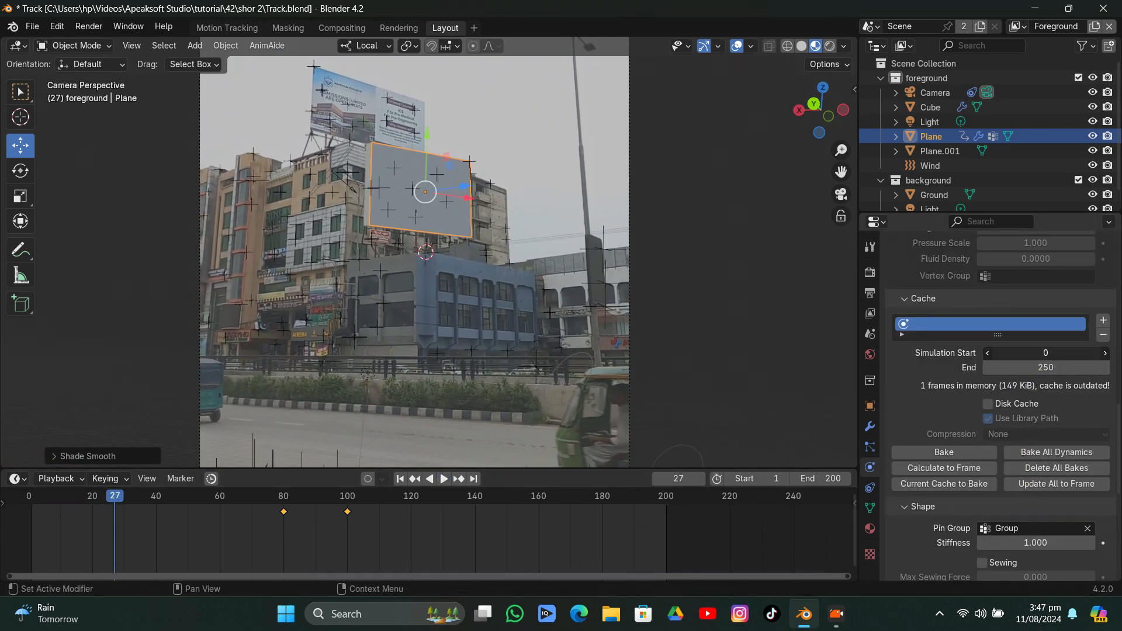
left_click(399, 478)
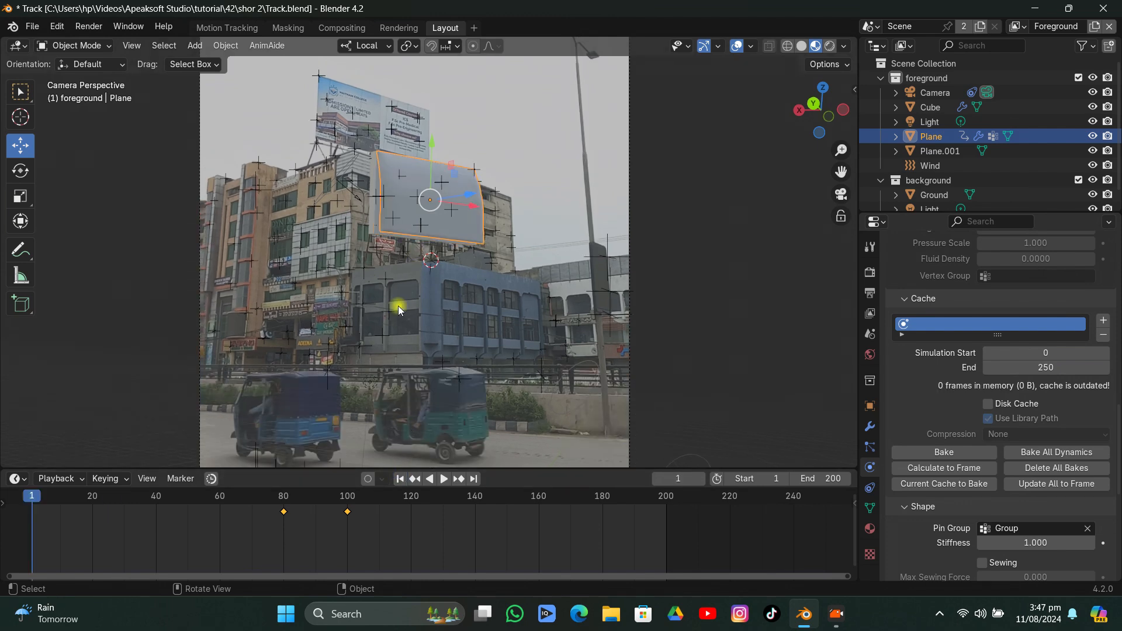
left_click(444, 478)
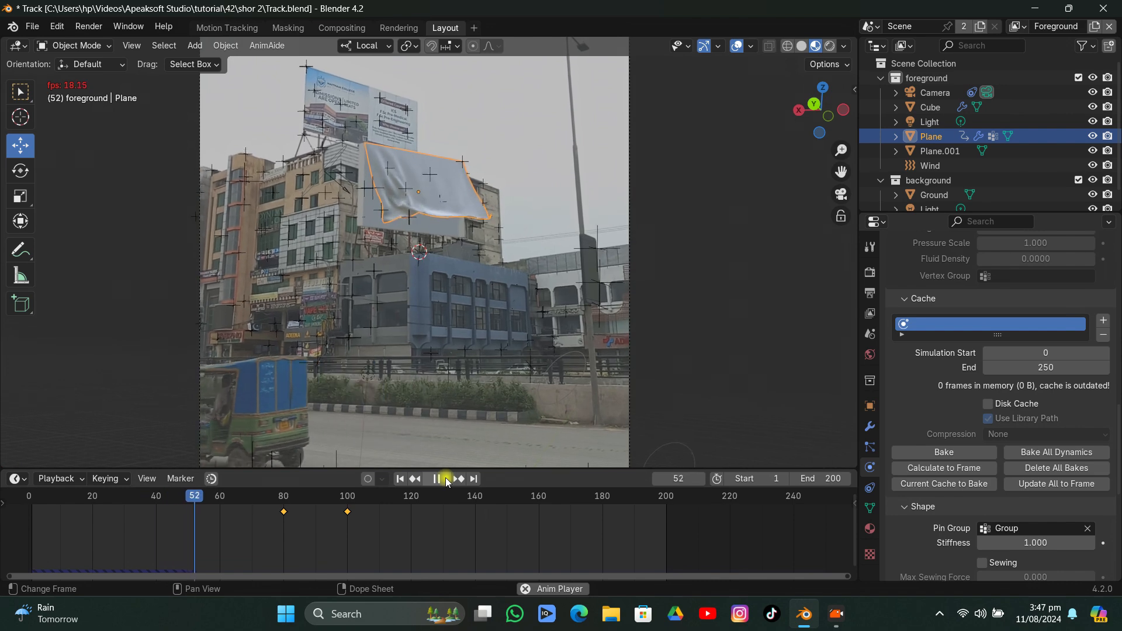
left_click(446, 479)
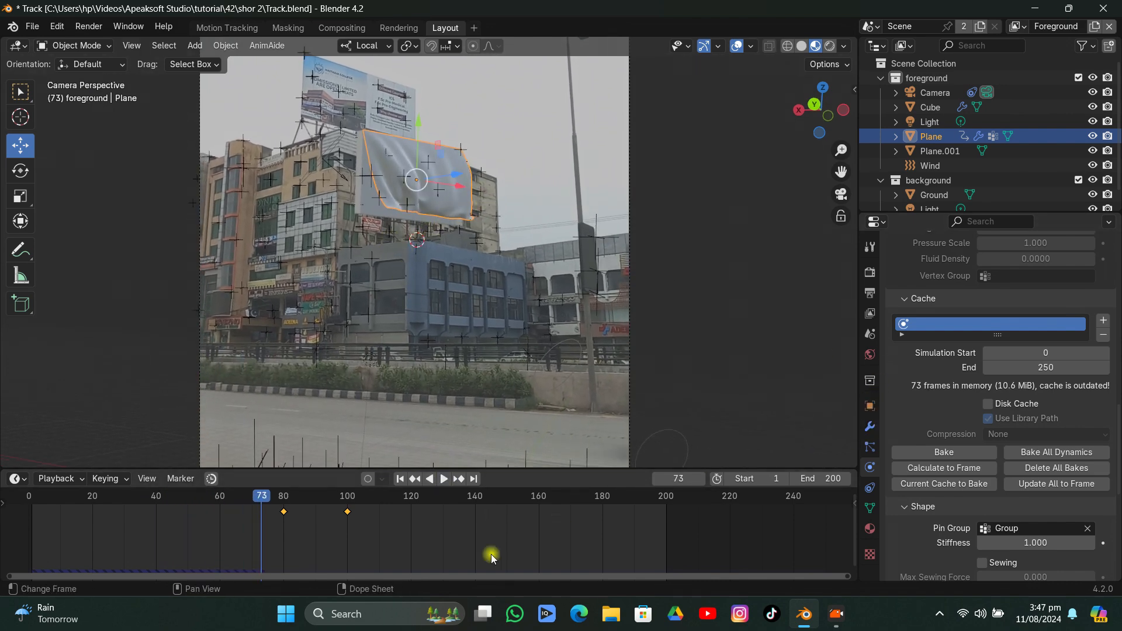
Shift the plane's two pin keyframes earlier, to about frames 49 and 69, and replay the simulation from the start
left_click_drag(349, 512, 243, 523)
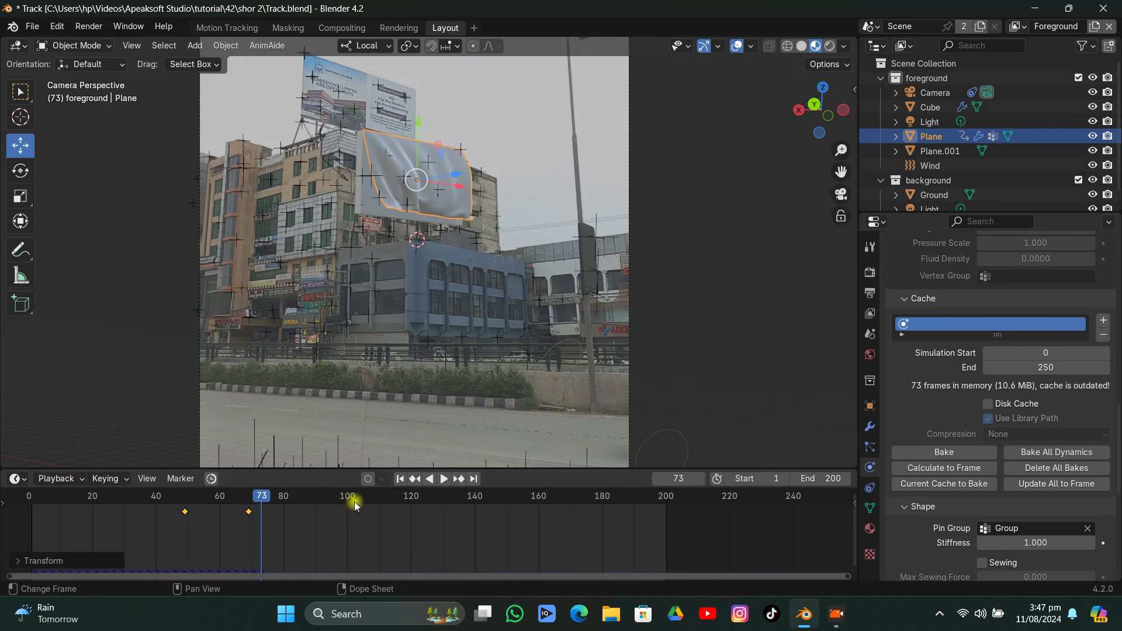
left_click(398, 478)
left_click(444, 479)
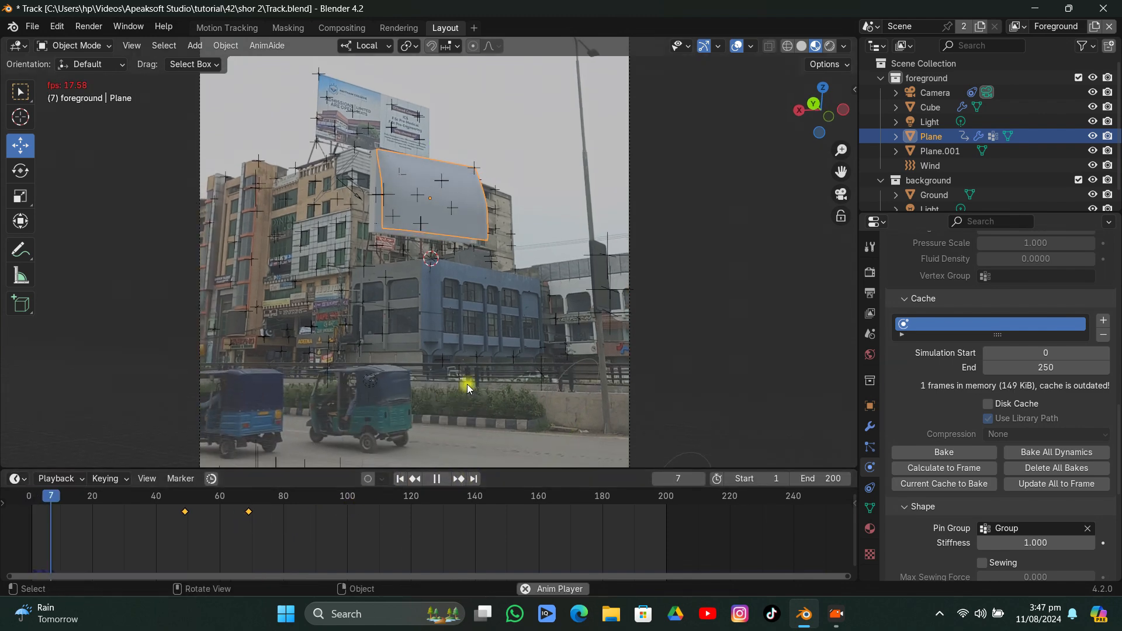
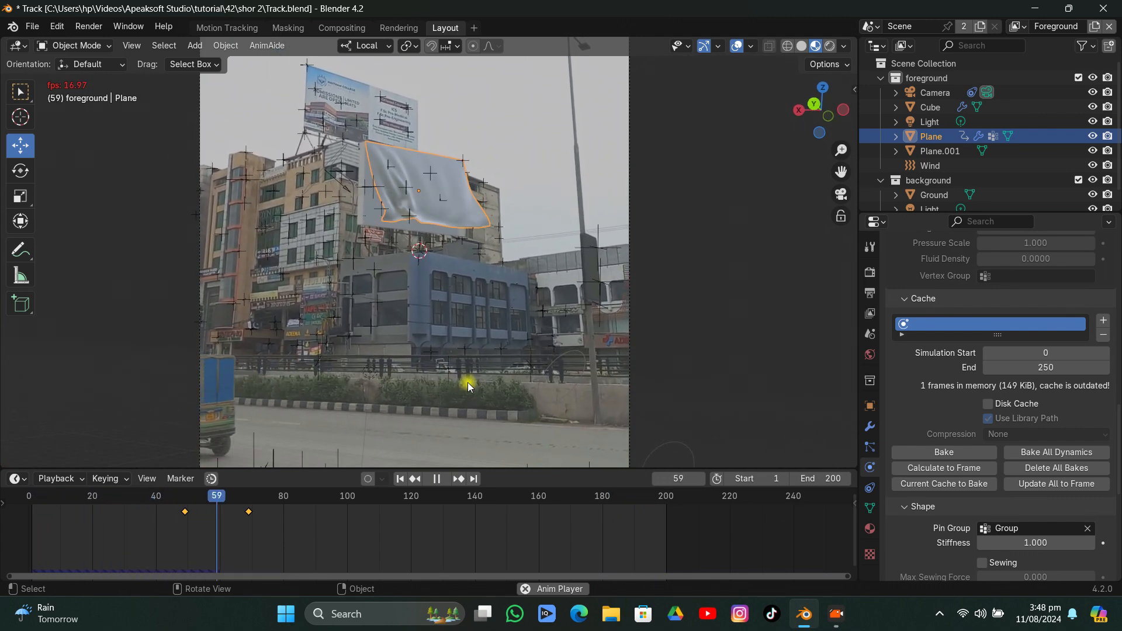
key("space")
scroll(489, 356, "up", 4)
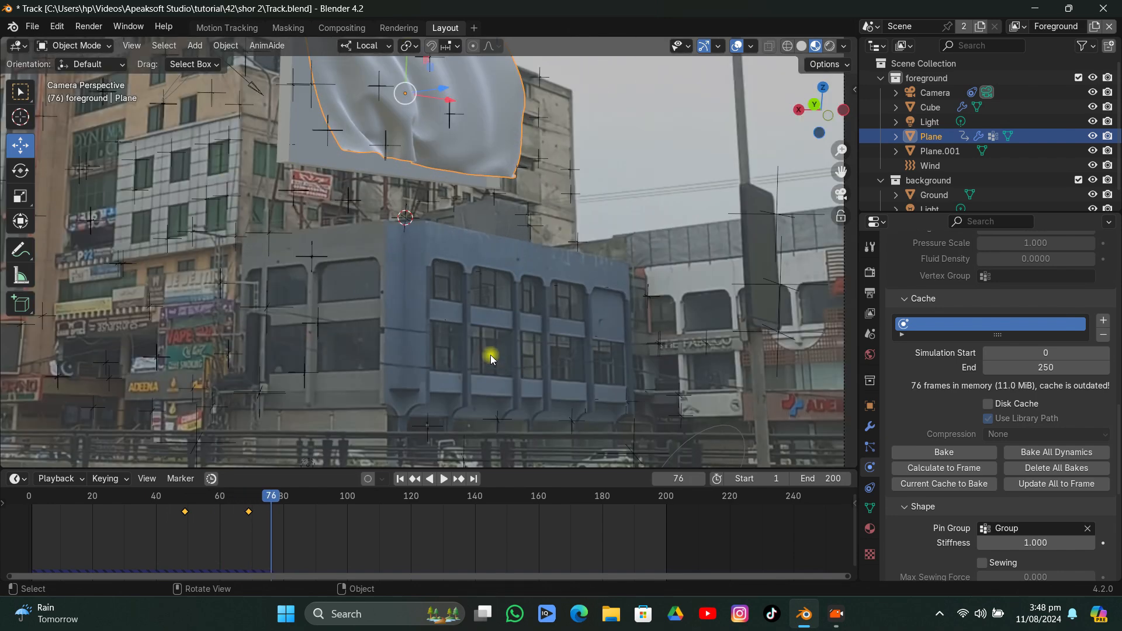
Set the building cube's Softbody & Cloth collision damping to 0.325 and friction to 10.300, testing the simulation around the change
left_click(561, 250)
key("space")
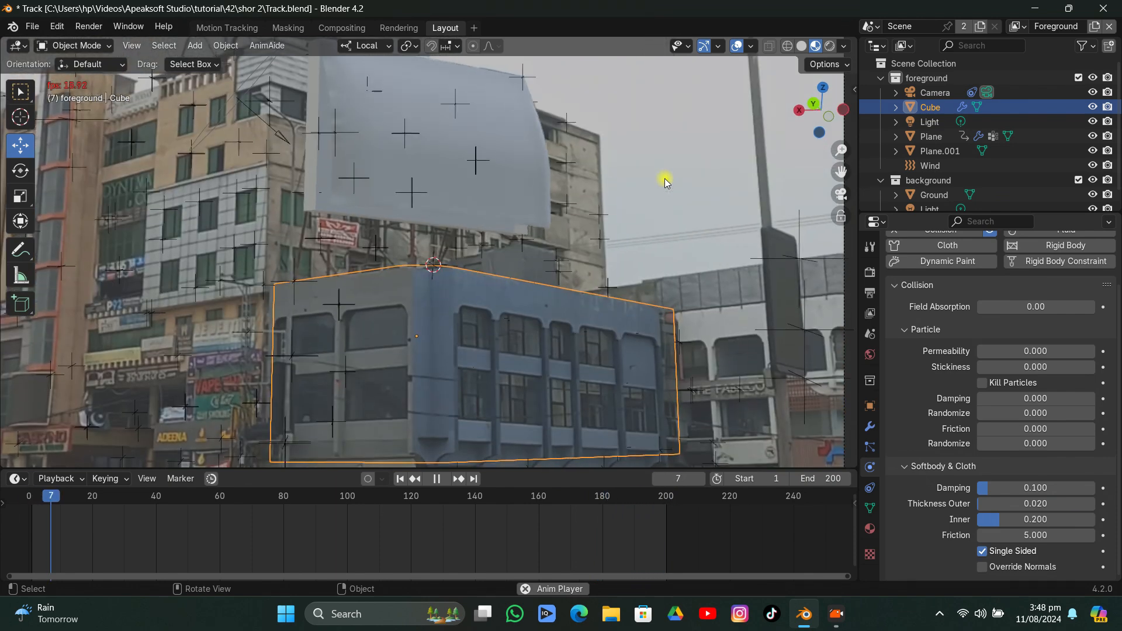
key("space")
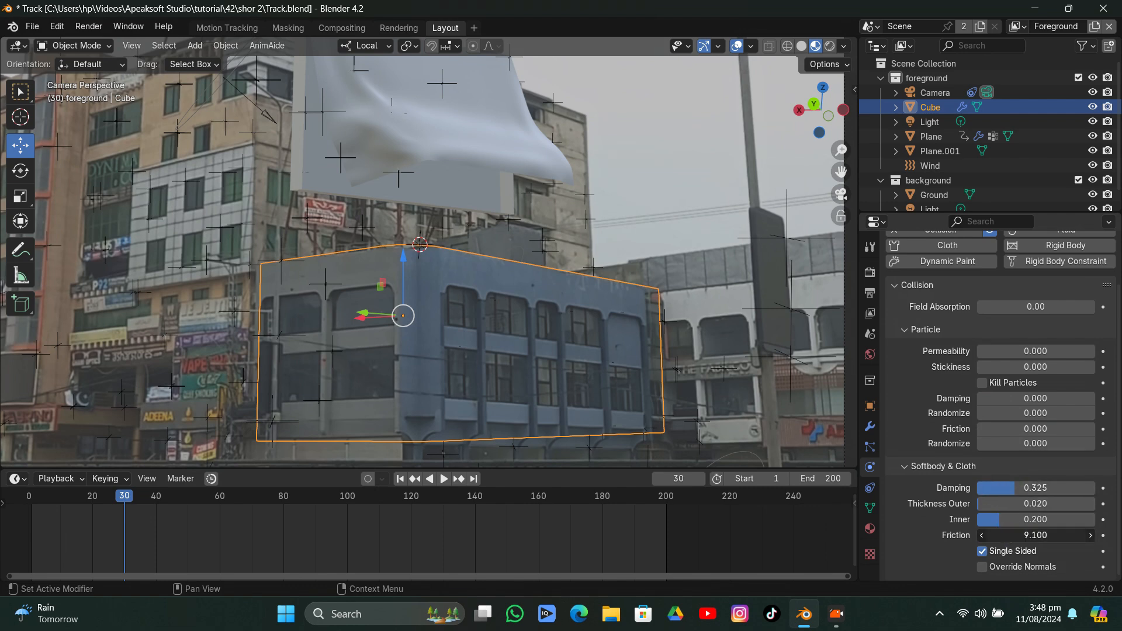
left_click(409, 478)
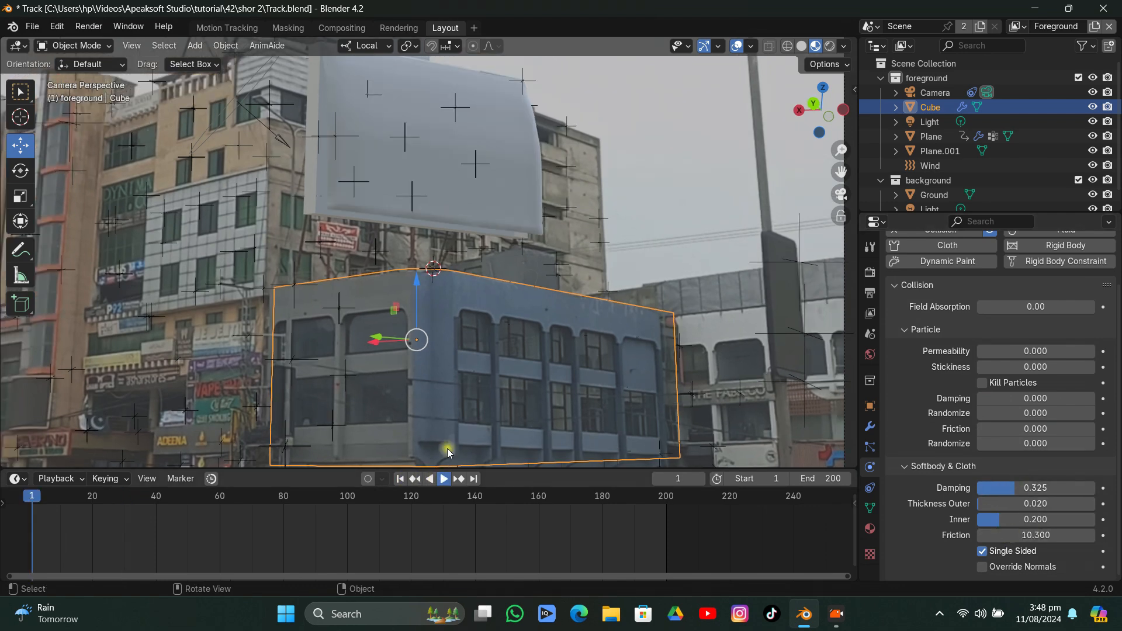
Play back the cloth simulation with the new collision settings, deselect the cube and return to frame 1
key("space")
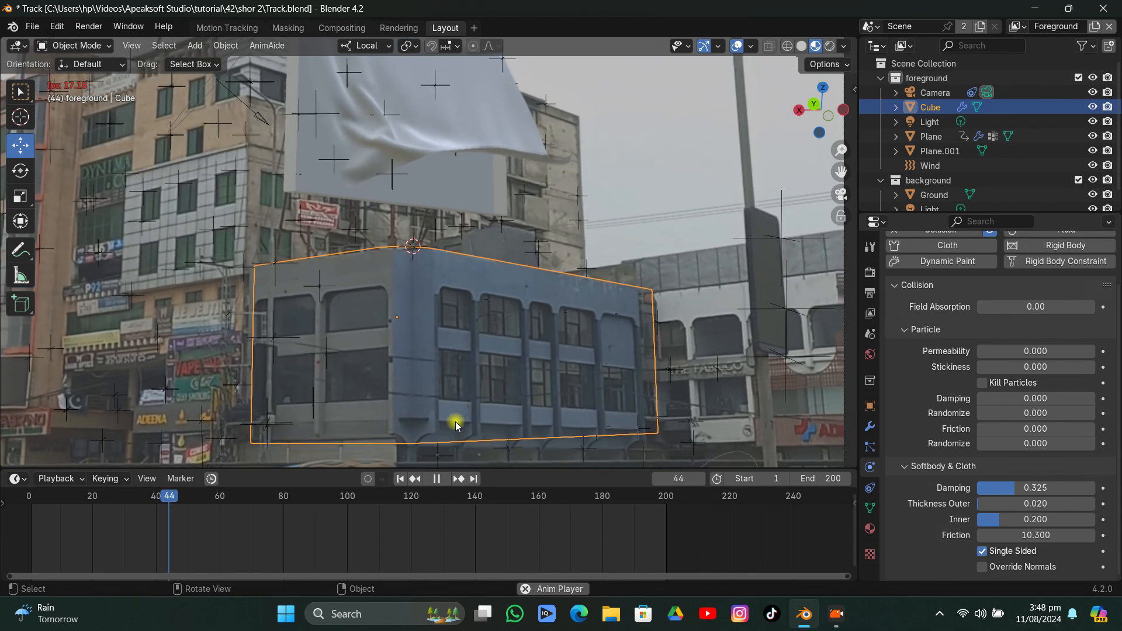
left_click(660, 165)
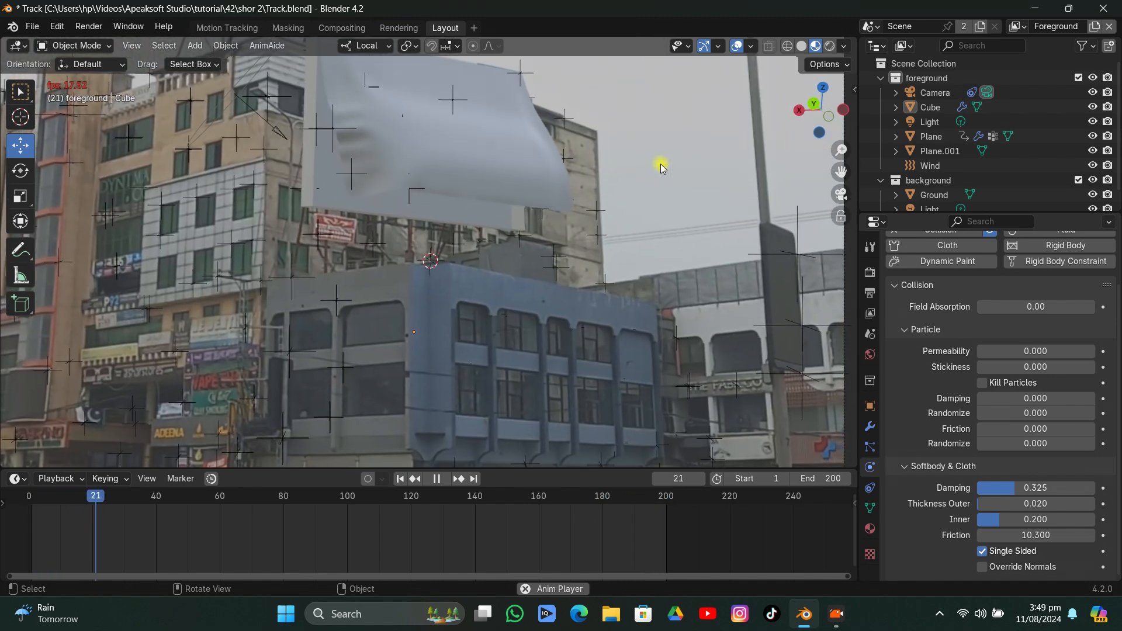
key("space")
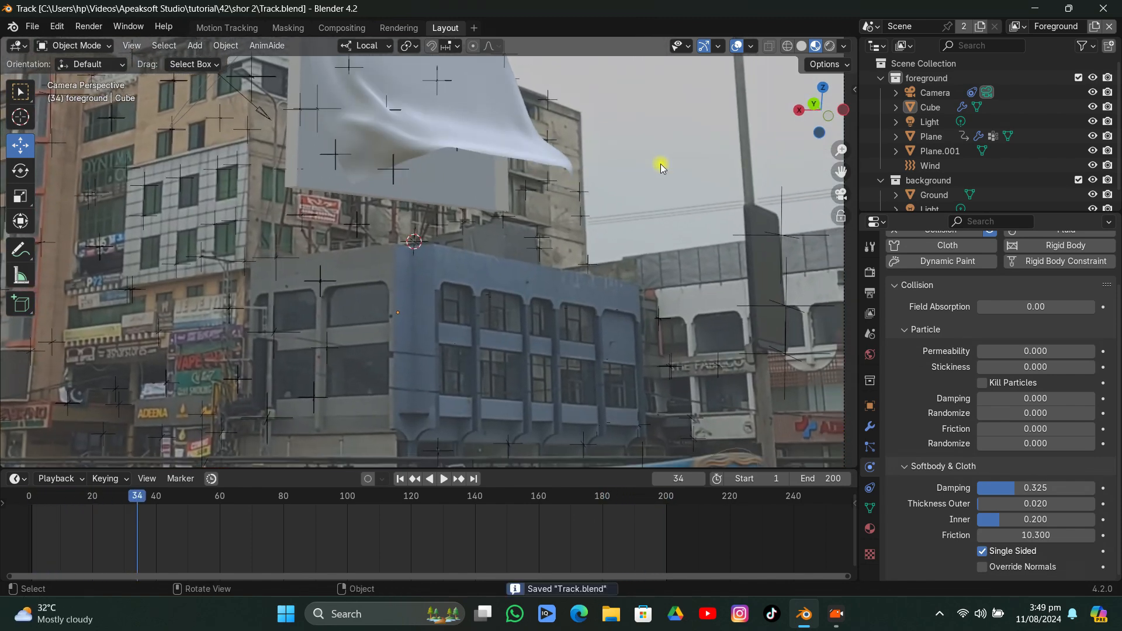
key("Home")
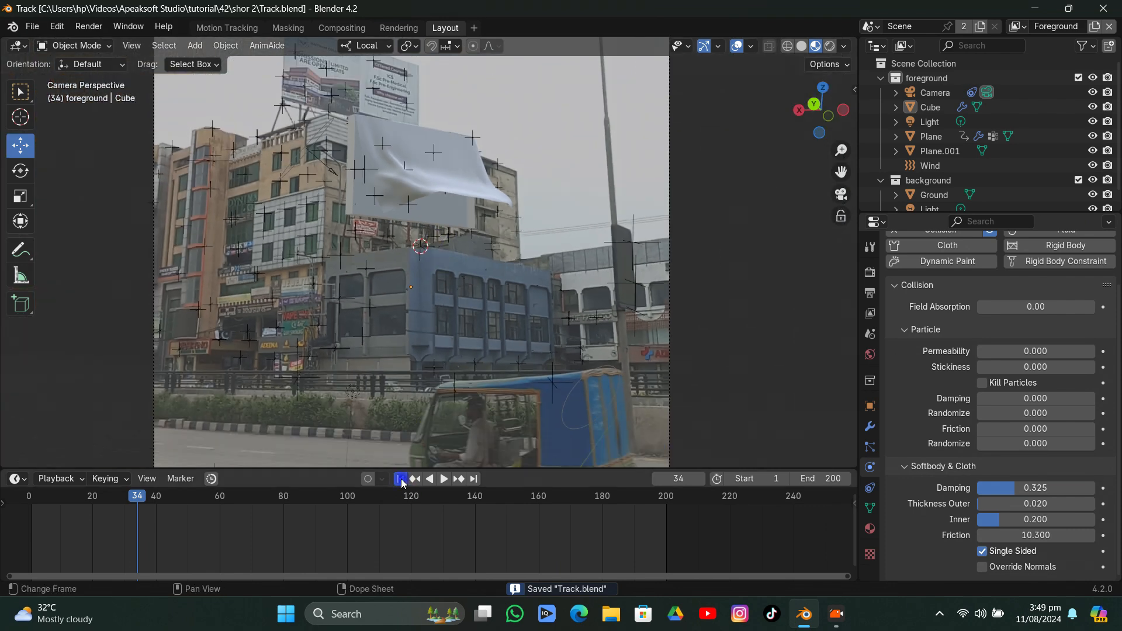
left_click(401, 479)
Unwrap the cloth plane's mesh from the full camera view at frame 1 using Project from View
scroll(397, 286, "up", 2)
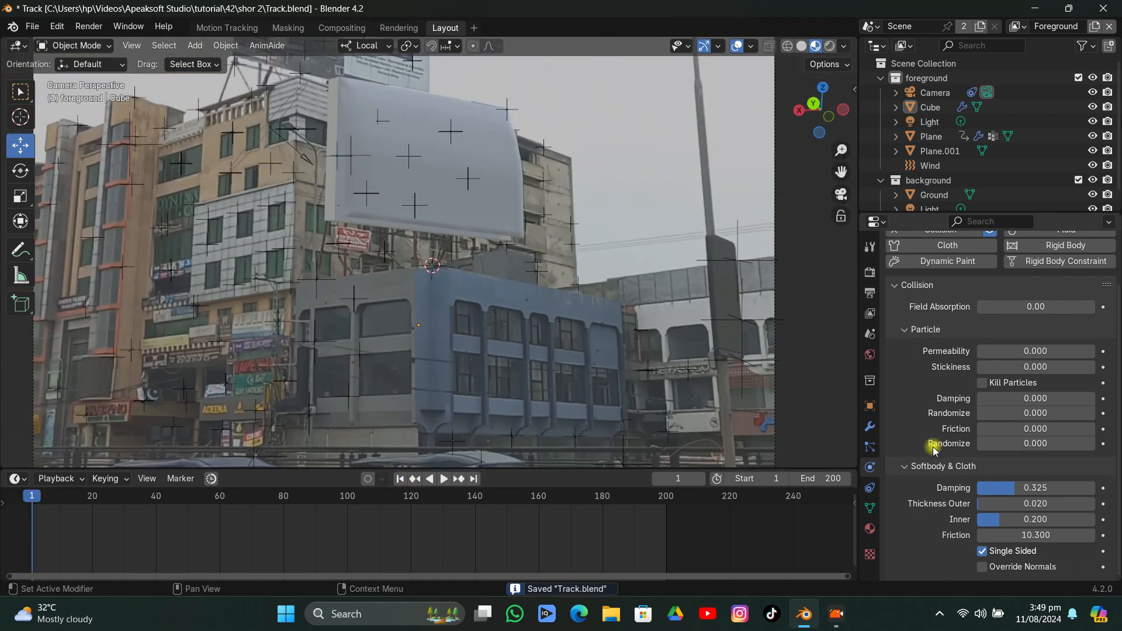
left_click(476, 165)
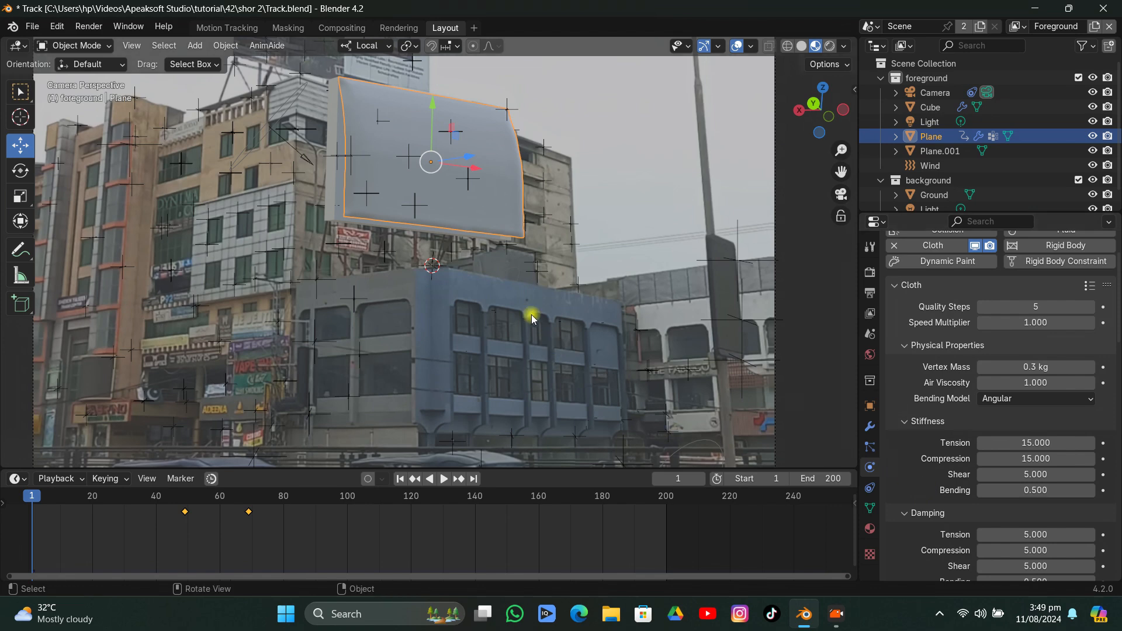
key("Tab")
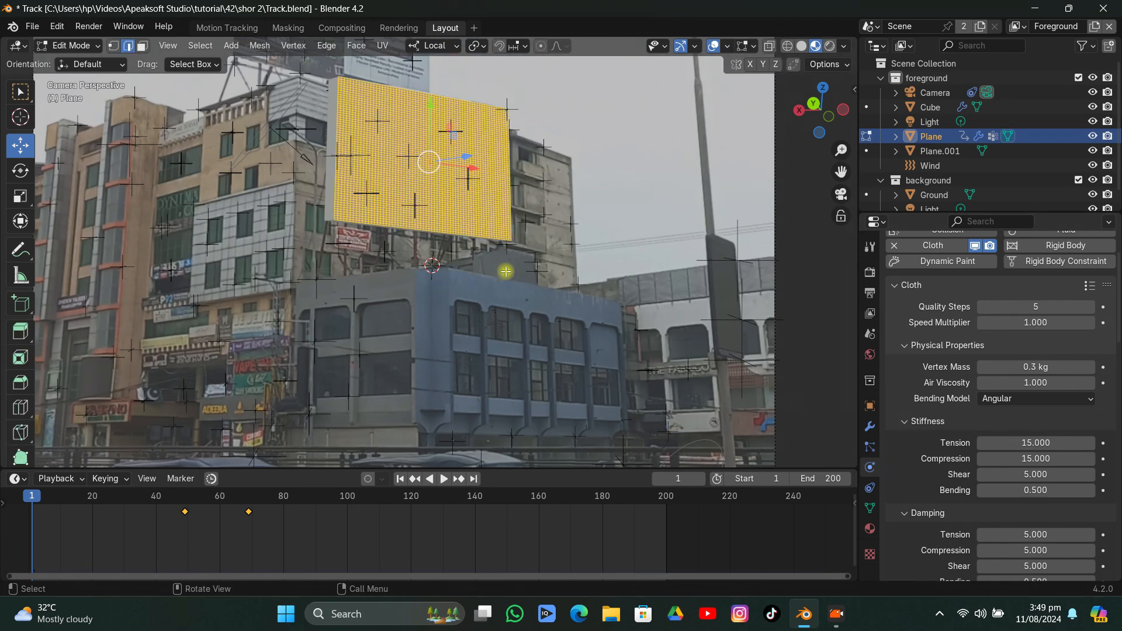
scroll(497, 271, "down", 5)
key("u")
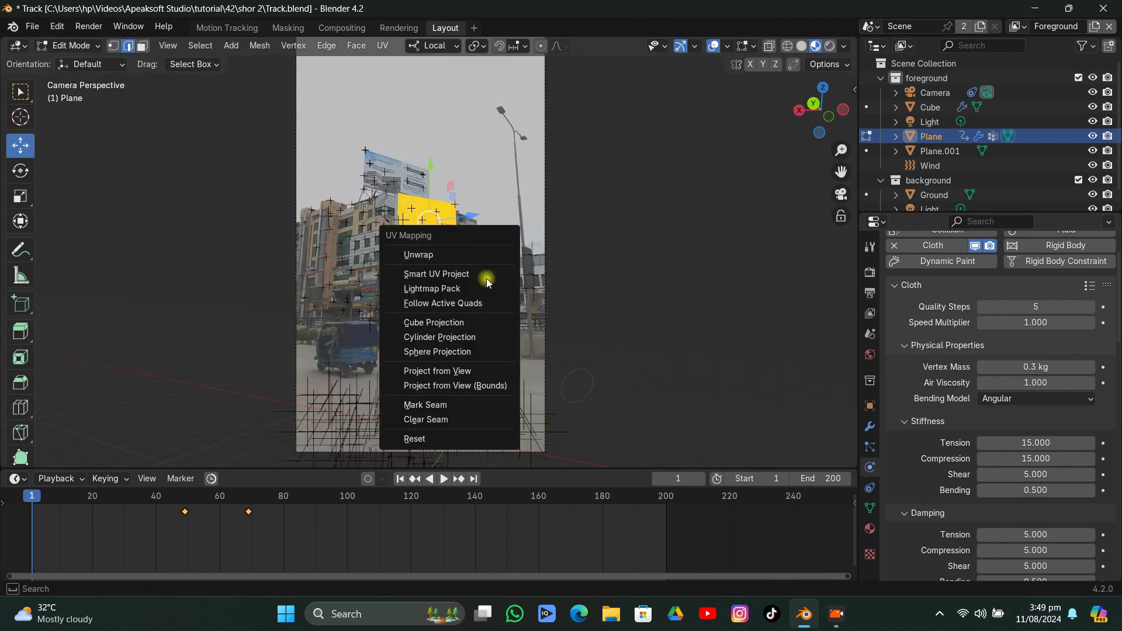
left_click(453, 372)
scroll(435, 209, "up", 3)
key("Tab")
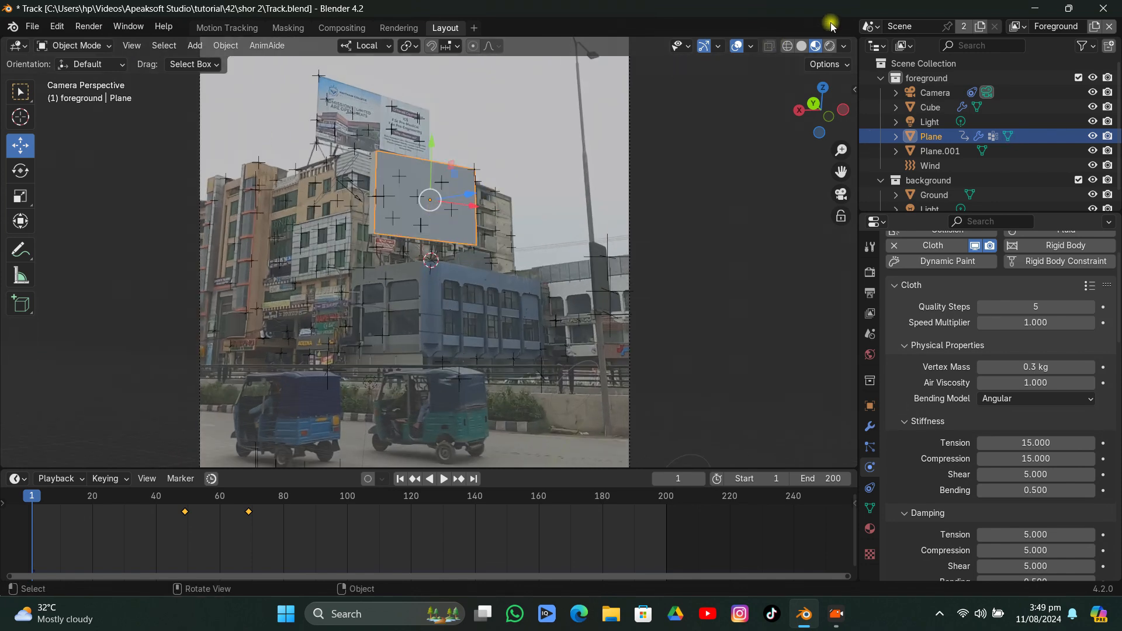
Open a Shader Editor beside the 3D viewport, hide its sidebar and create a new material for the cloth plane
left_click_drag(814, 54, 531, 53)
left_click(546, 46)
left_click(570, 179)
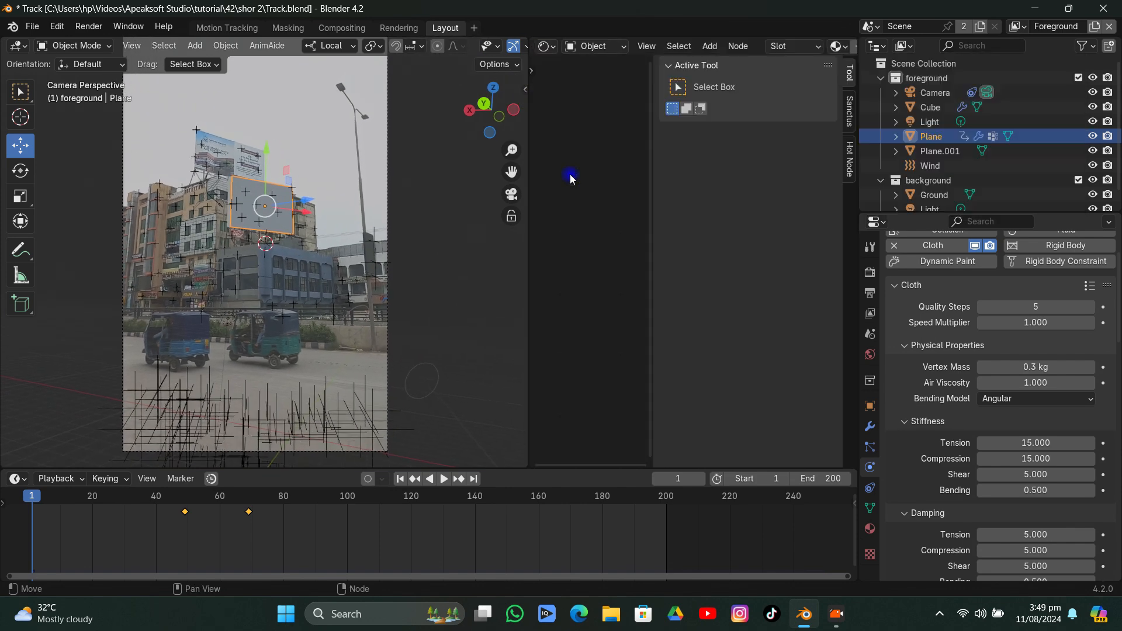
left_click_drag(653, 163, 871, 137)
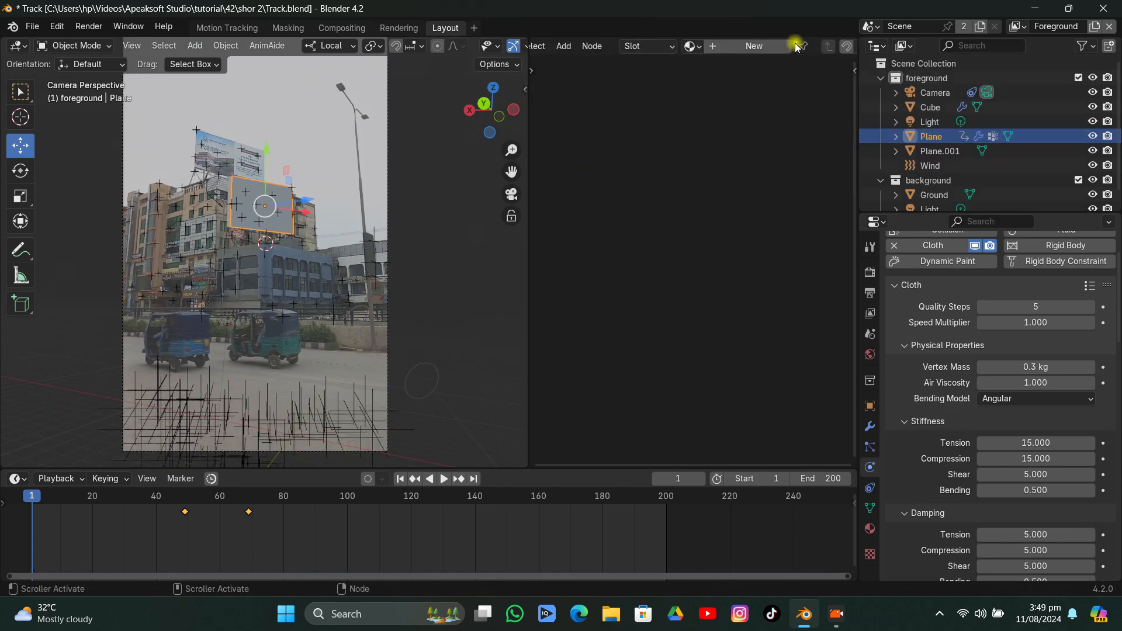
middle_click_drag(719, 187, 739, 174)
scroll(681, 248, "up", 10)
middle_click_drag(681, 248, 609, 281)
Add an Image Texture node linked to the Principled BSDF's Base Color and load 0001.png from the png folder
key("shift+a")
type("image")
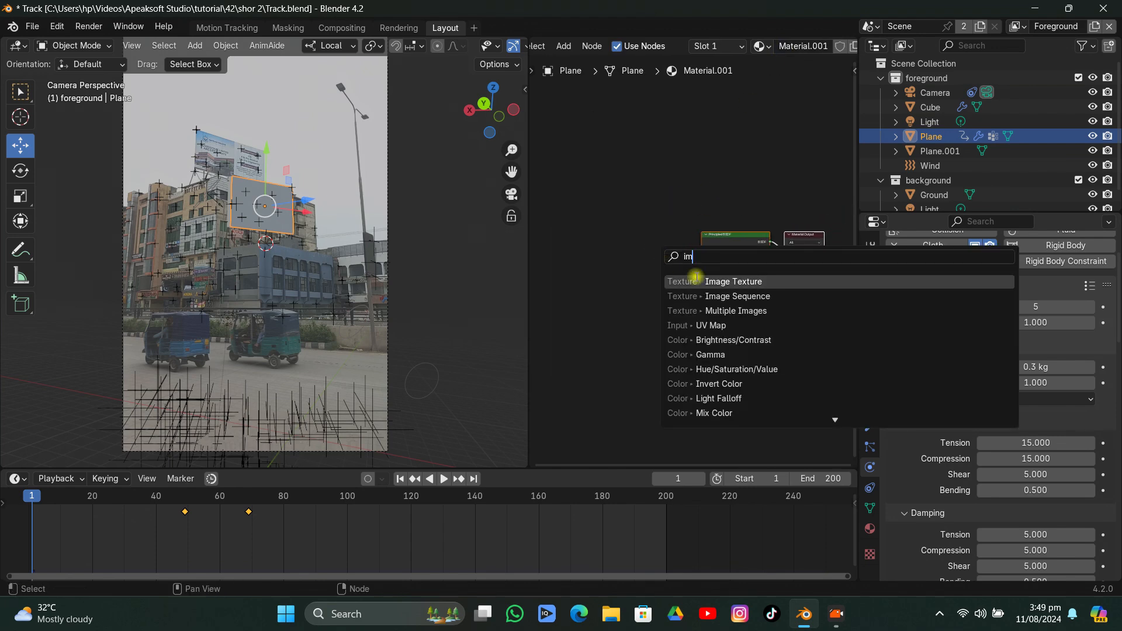
key("Return")
left_click(619, 250)
scroll(656, 241, "up", 1)
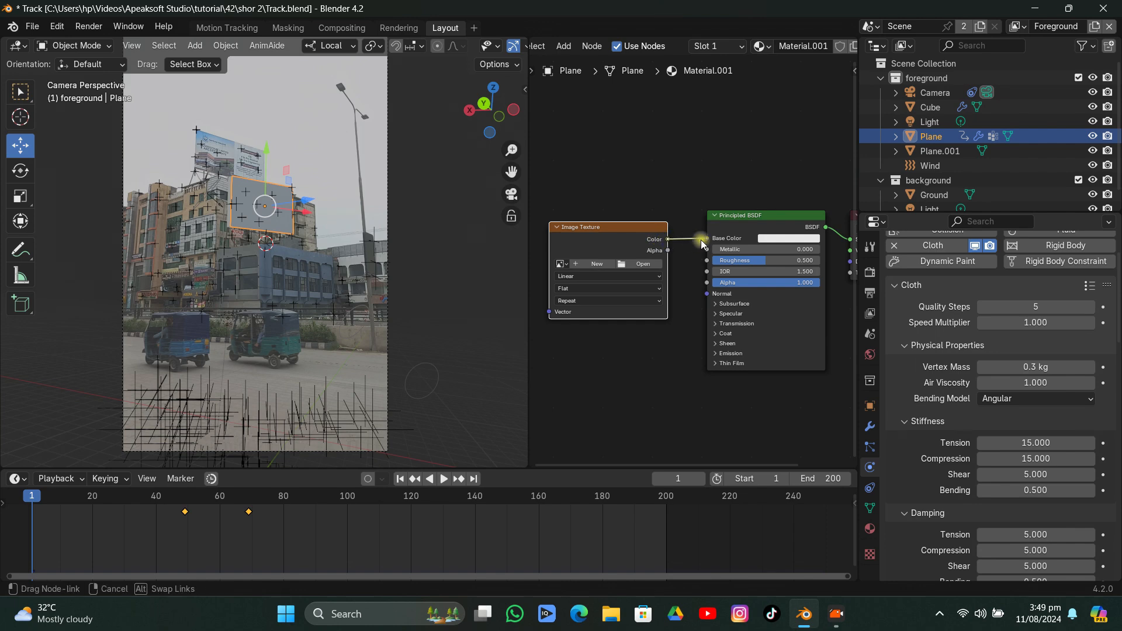
left_click(651, 265)
double_click(432, 230)
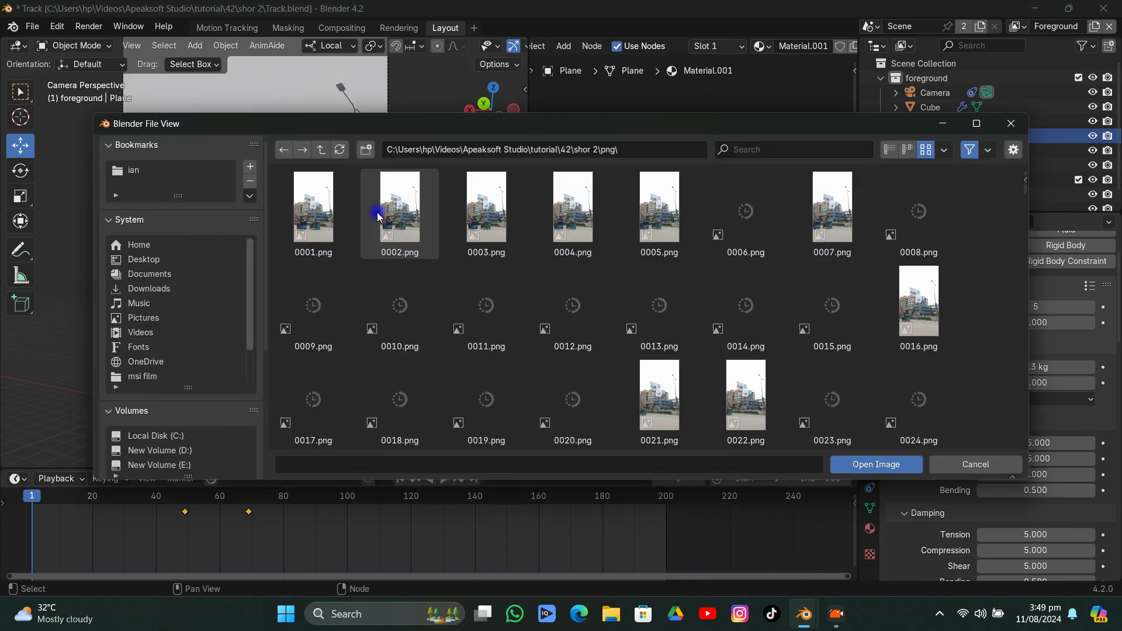
double_click(324, 206)
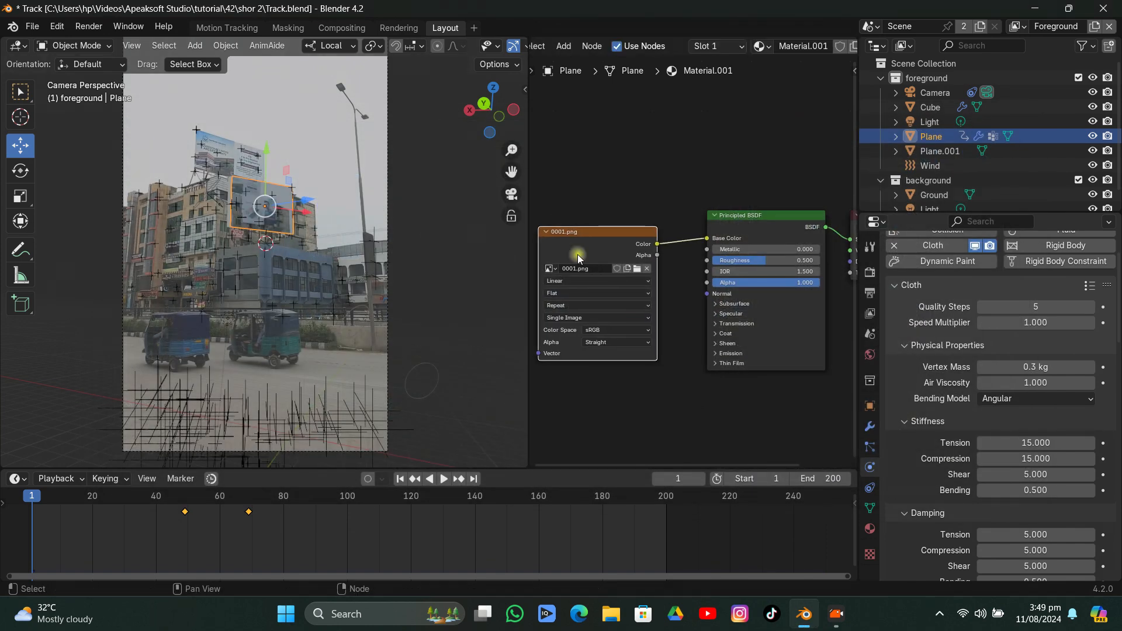
Change the Shader Editor to a UV Editor and show the cloth plane's UVs over 0001.png in Edit Mode
scroll(280, 183, "up", 4)
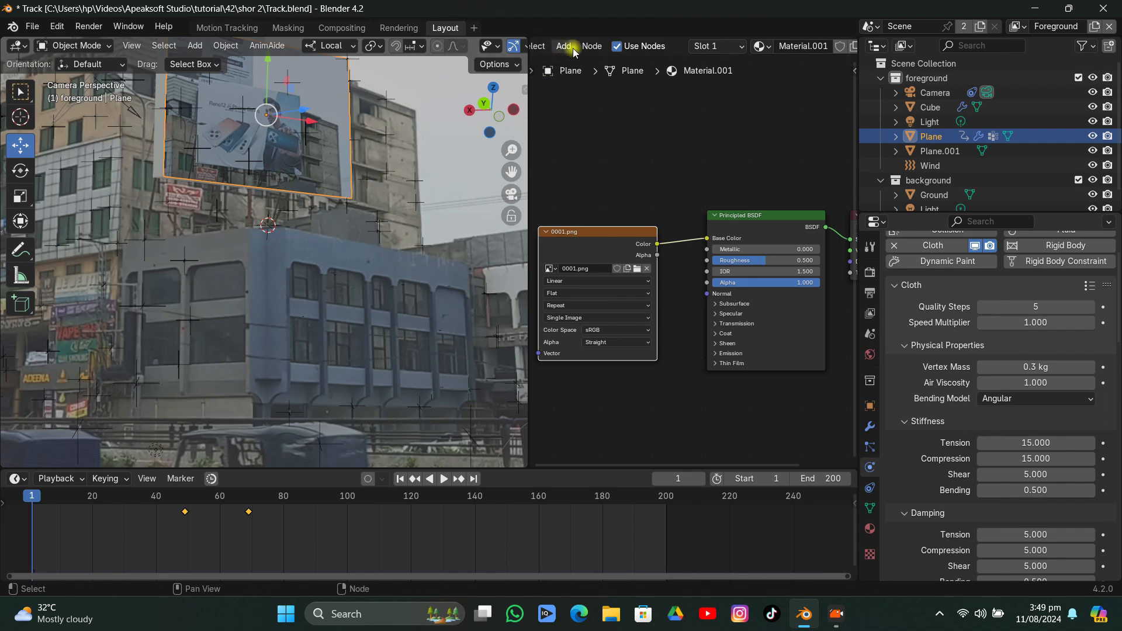
left_click(549, 46)
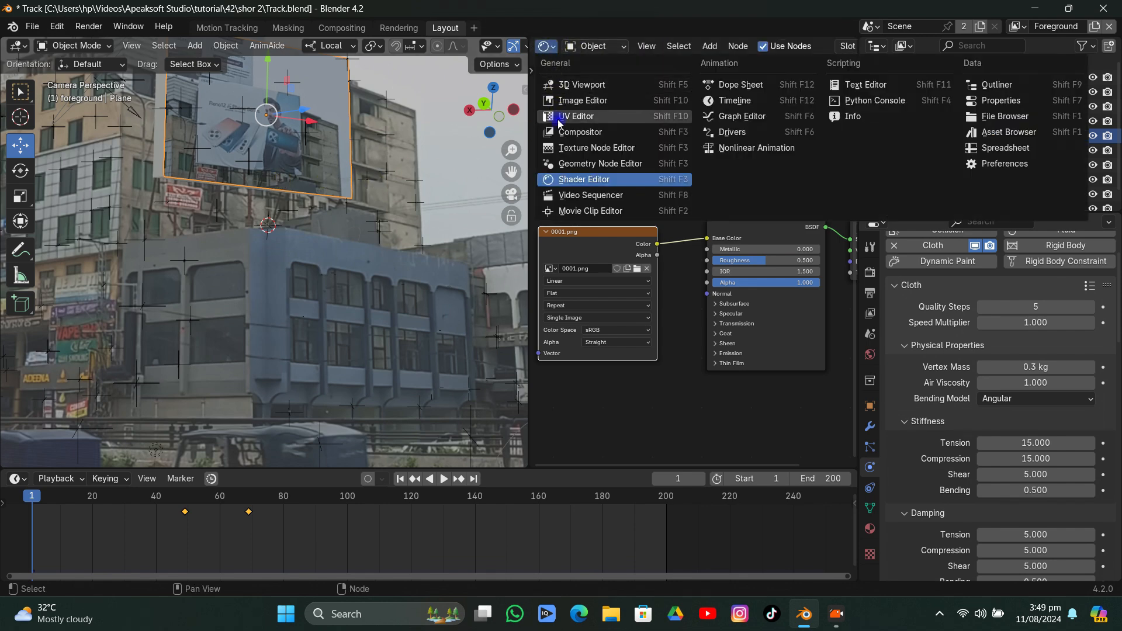
left_click(560, 119)
key("Tab")
scroll(770, 299, "down", 2)
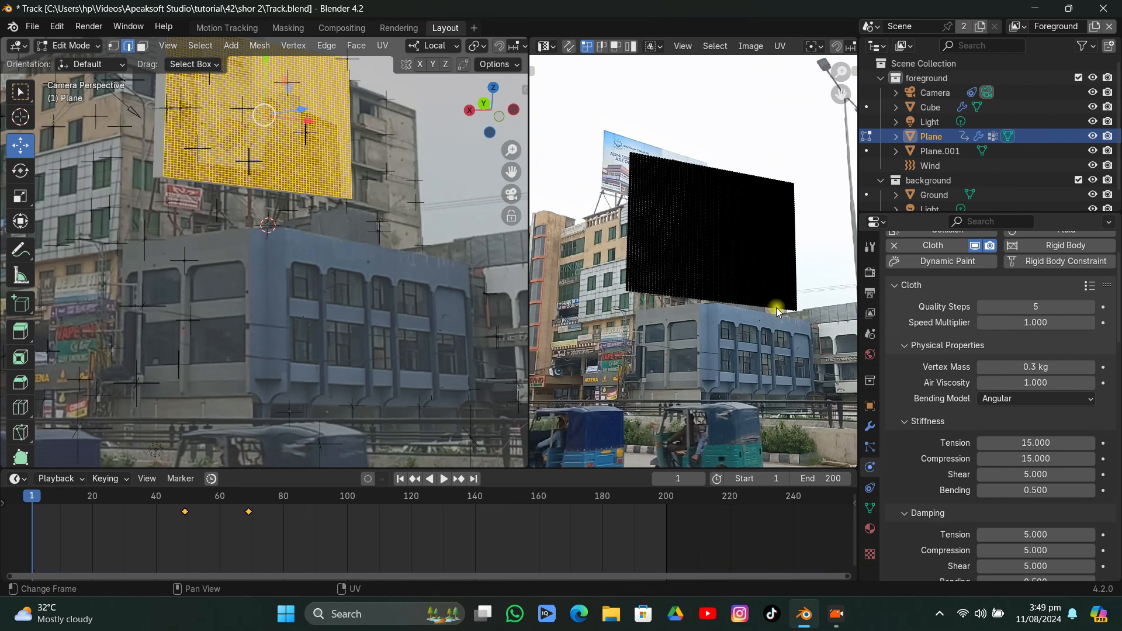
Select all the UVs, then scale and move them to cover the Oppo billboard in the image
key("a")
key("s")
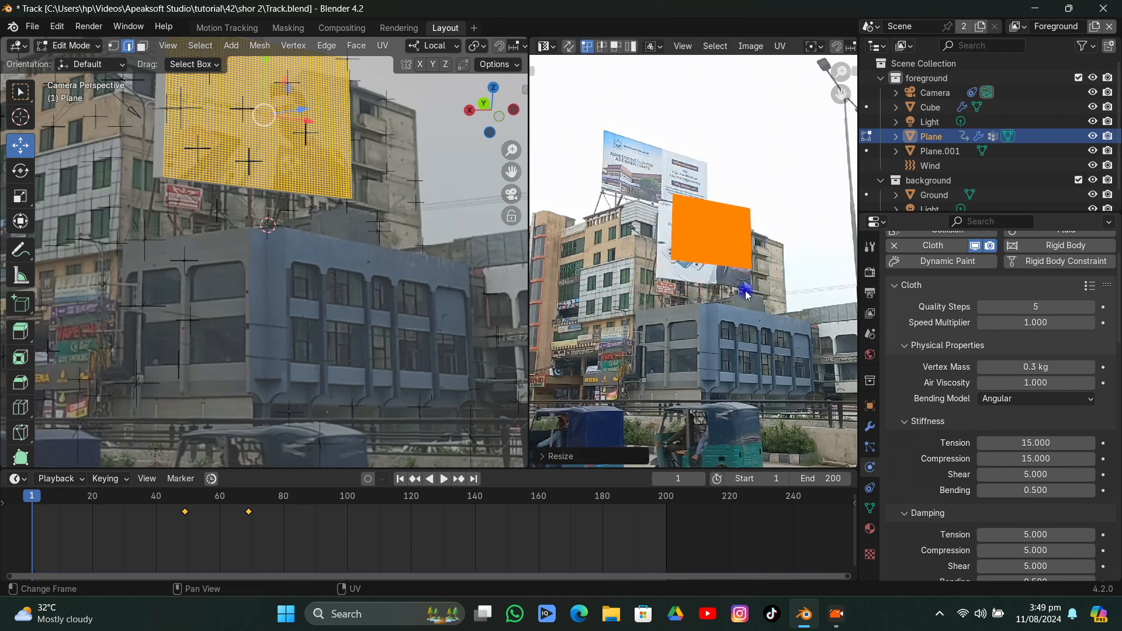
scroll(746, 295, "up", 4)
key("g")
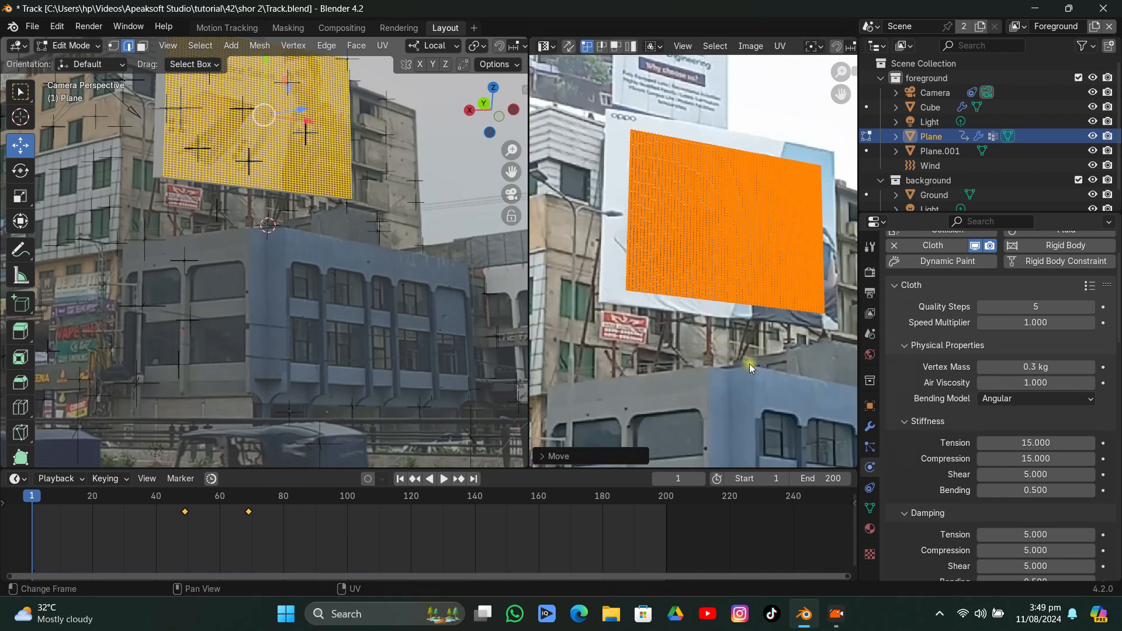
key("s")
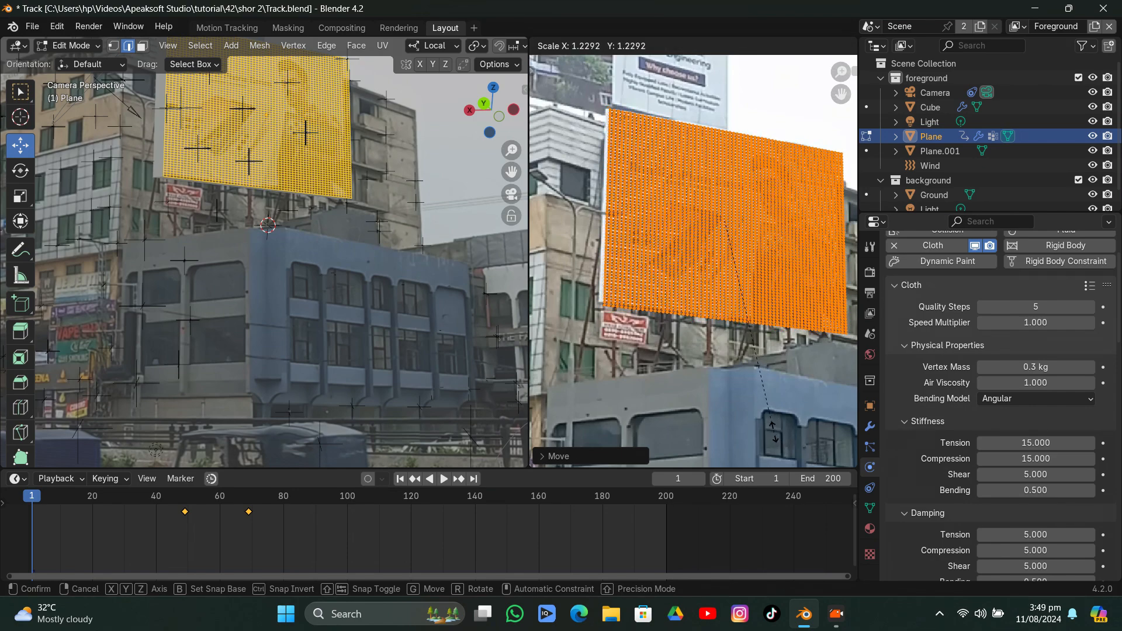
key("g")
left_click(763, 433)
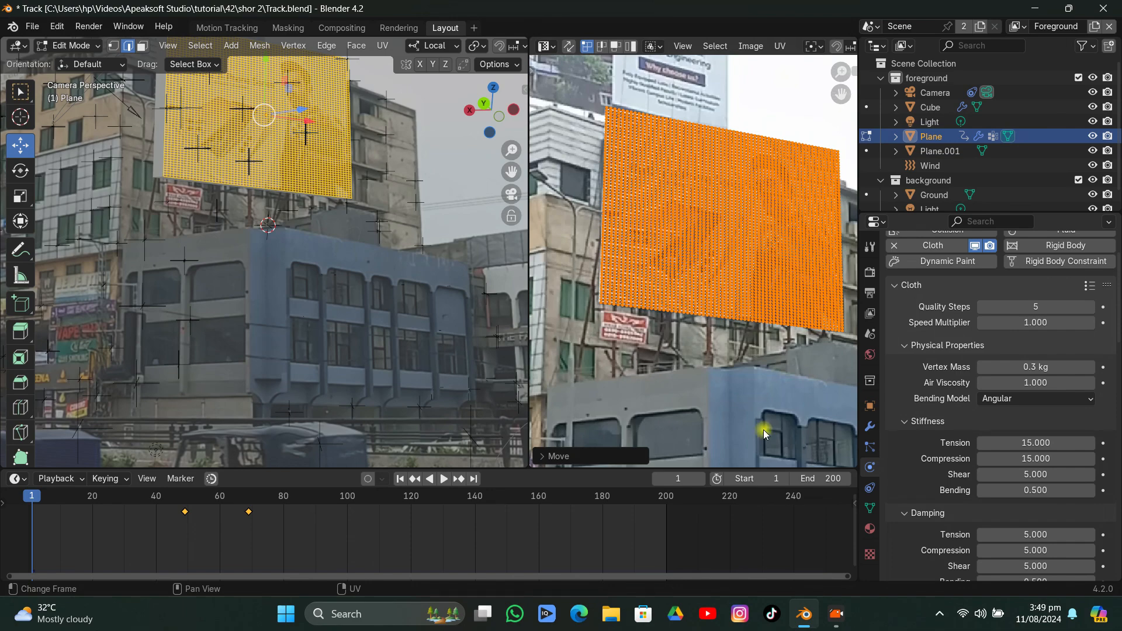
Fine-tune the UV position so its upper-left corner matches the Oppo billboard's corner, then return to Object Mode
scroll(665, 252, "up", 6)
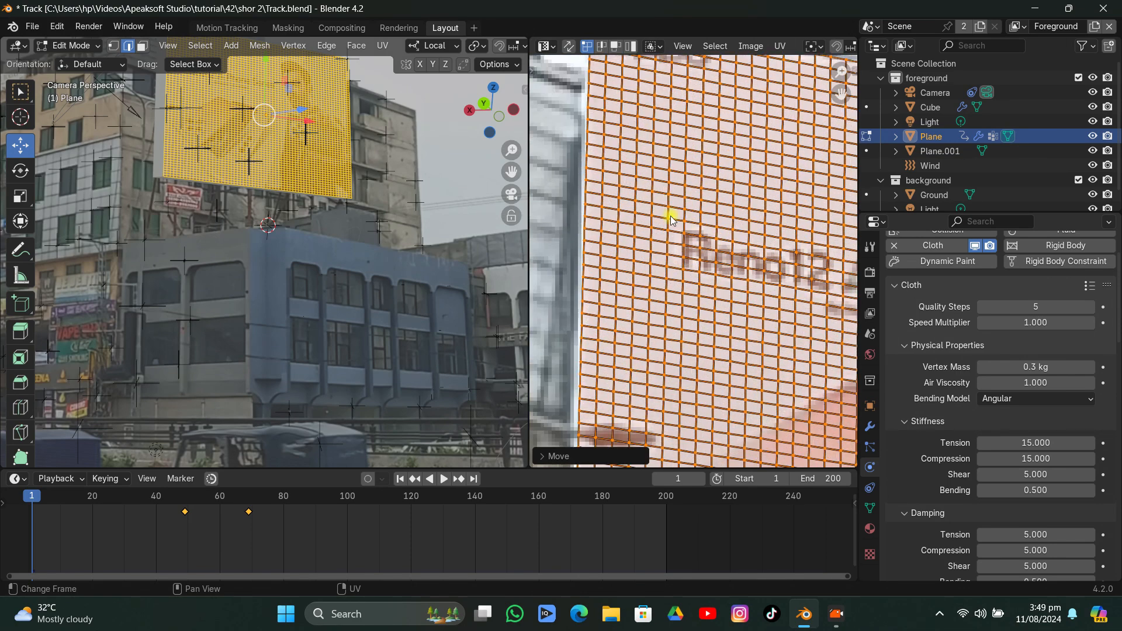
middle_click_drag(671, 216, 700, 356)
key("g")
left_click(689, 325)
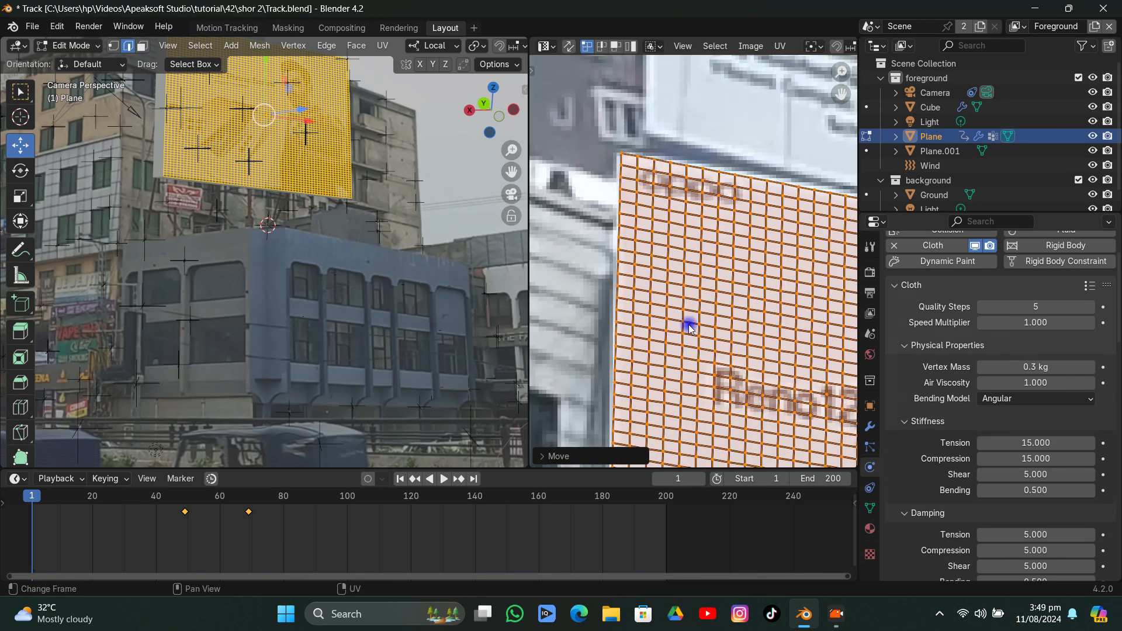
key("Tab")
scroll(685, 228, "down", 3)
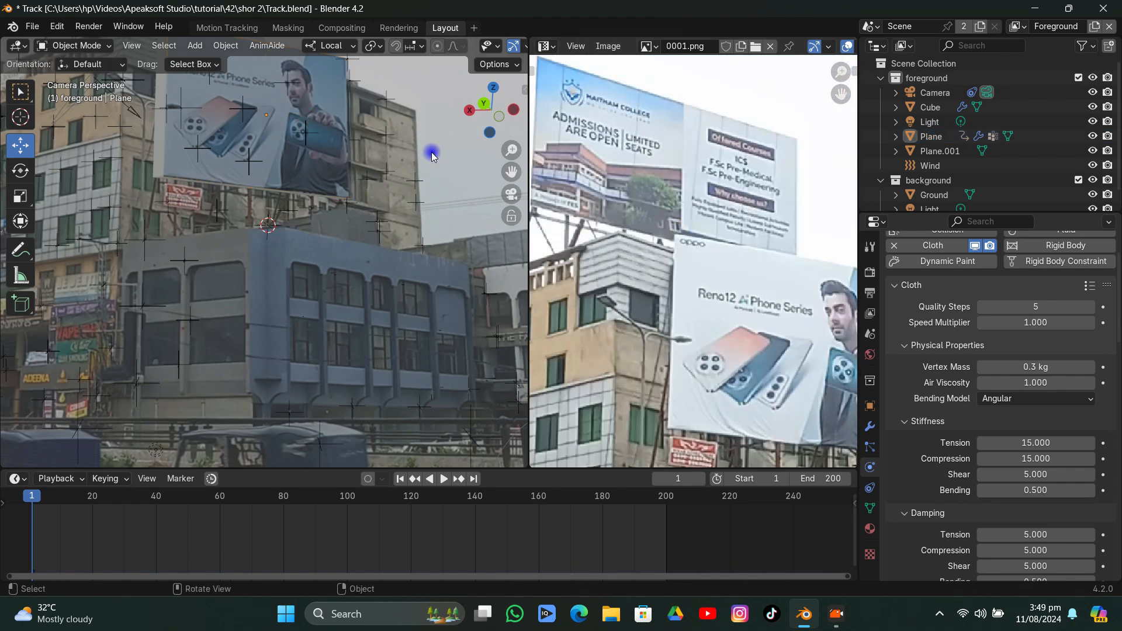
Play the textured cloth simulation through to about frame 181, stop it and save the file
scroll(432, 155, "down", 4)
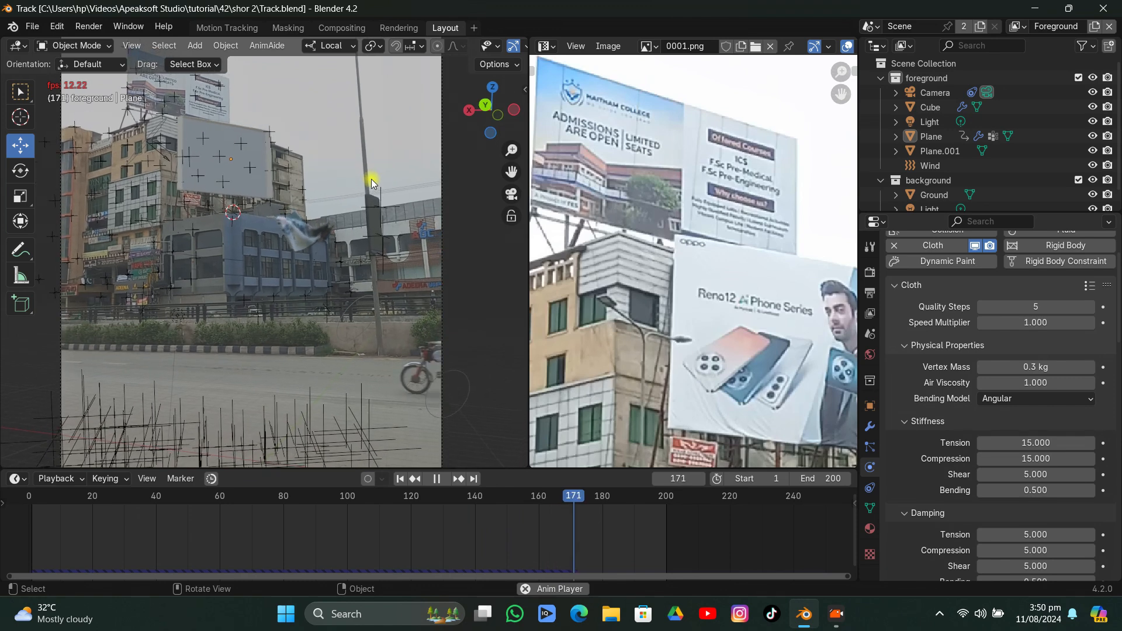
key("space")
key("ctrl+s")
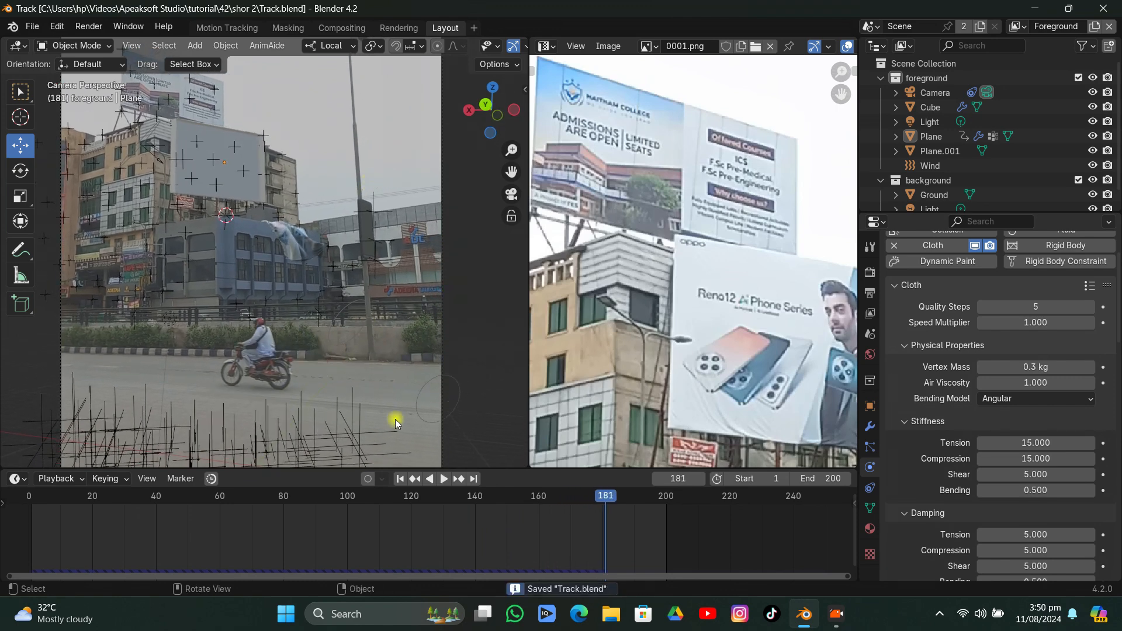
scroll(257, 409, "down", 4)
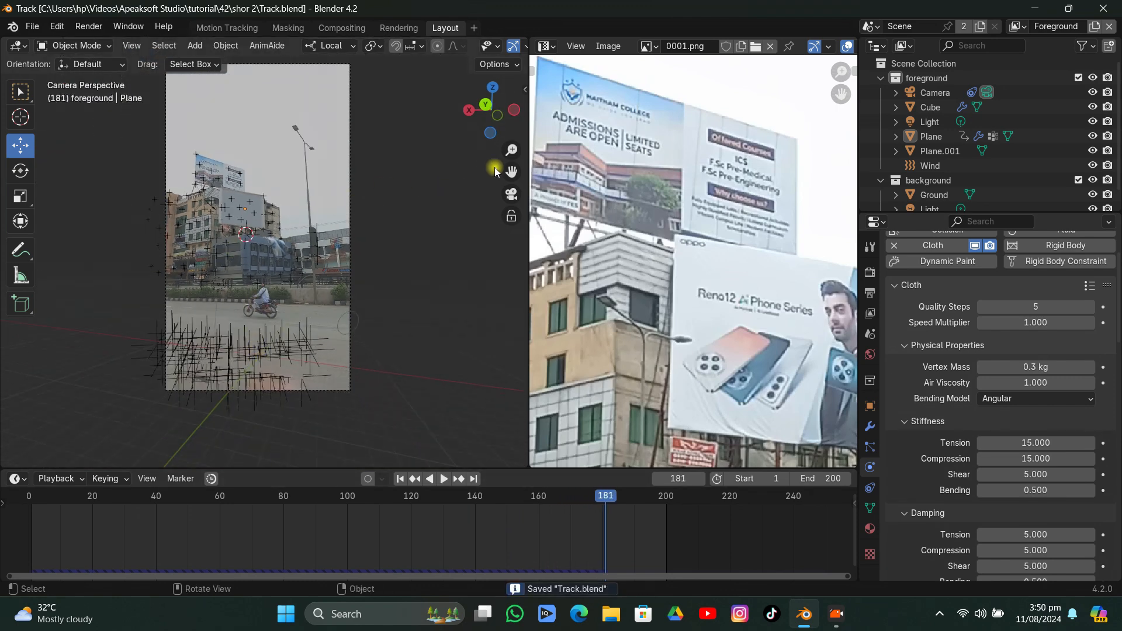
left_click_drag(510, 172, 543, 184)
middle_click_drag(756, 362, 685, 293)
scroll(688, 285, "up", 2)
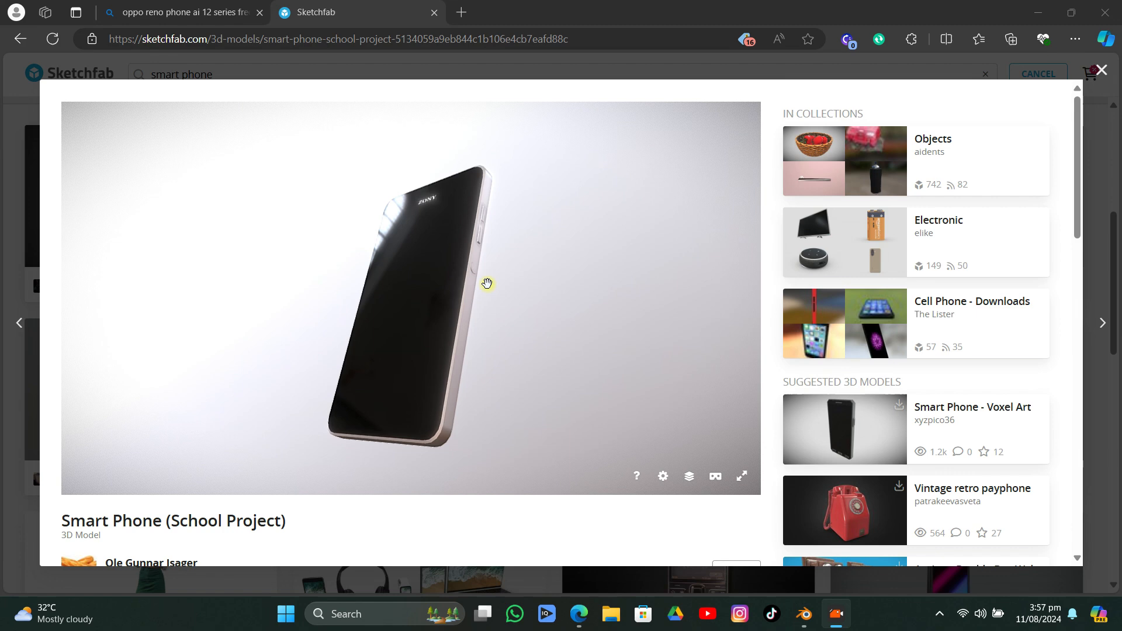
Look over the Smart Phone (School Project) model and bookmark its page in the tut favorites folder
mouse_move(486, 283)
left_mouse_down()
mouse_move(385, 286)
mouse_move(351, 343)
mouse_move(323, 274)
mouse_move(238, 491)
left_mouse_up()
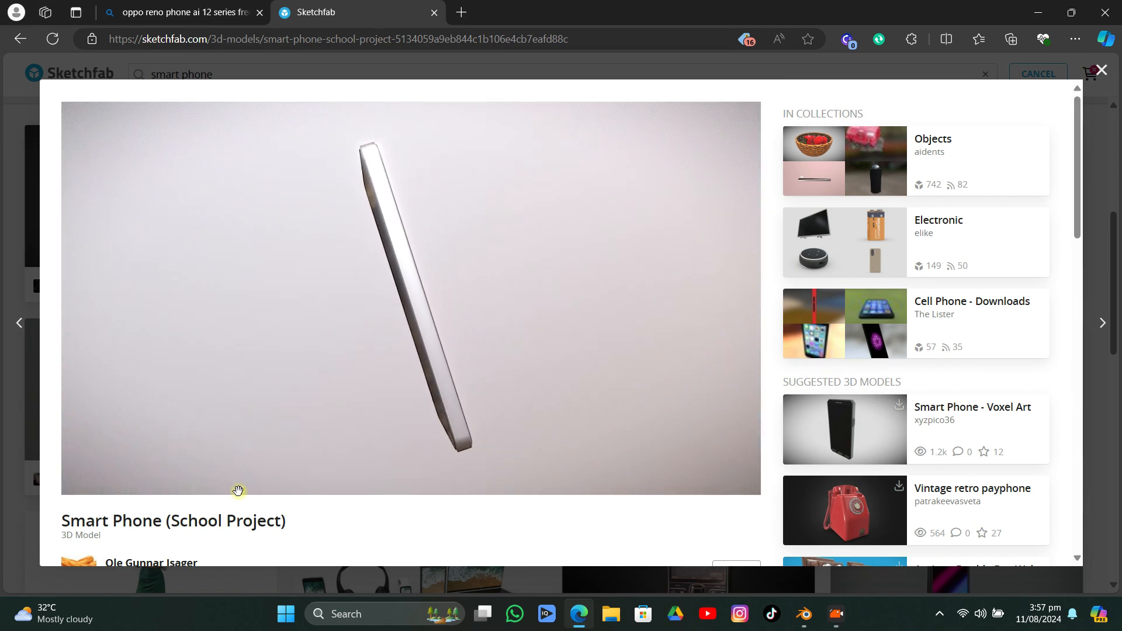
scroll(175, 456, "down", 3)
left_click_drag(124, 421, 198, 417)
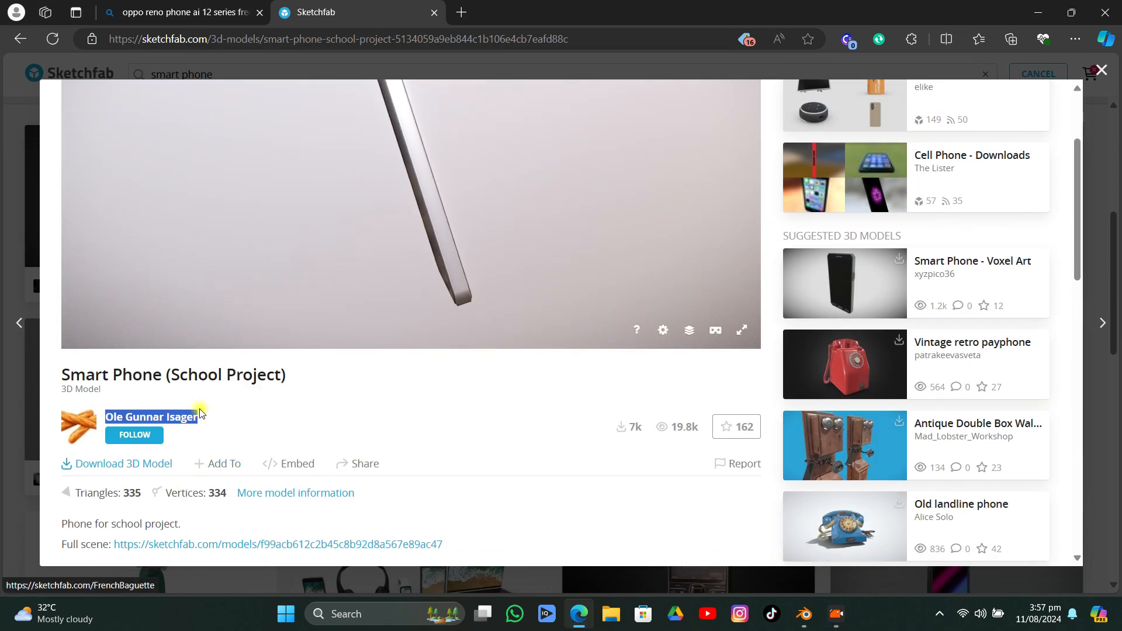
left_click(807, 39)
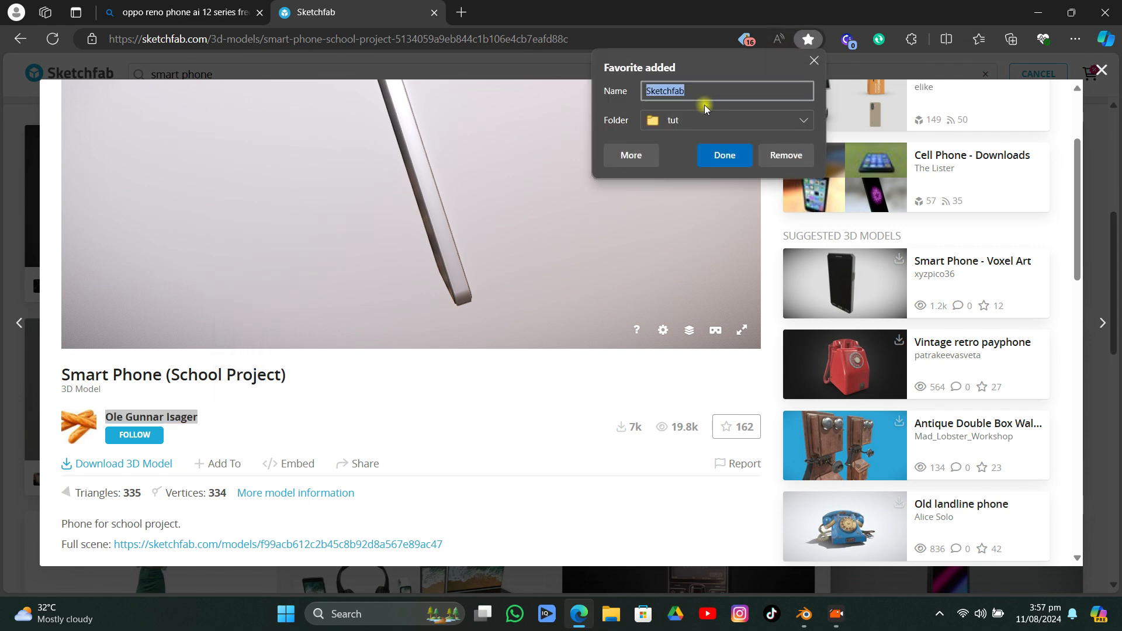
left_click(723, 155)
left_click_drag(541, 185, 551, 315)
scroll(498, 361, "up", 3)
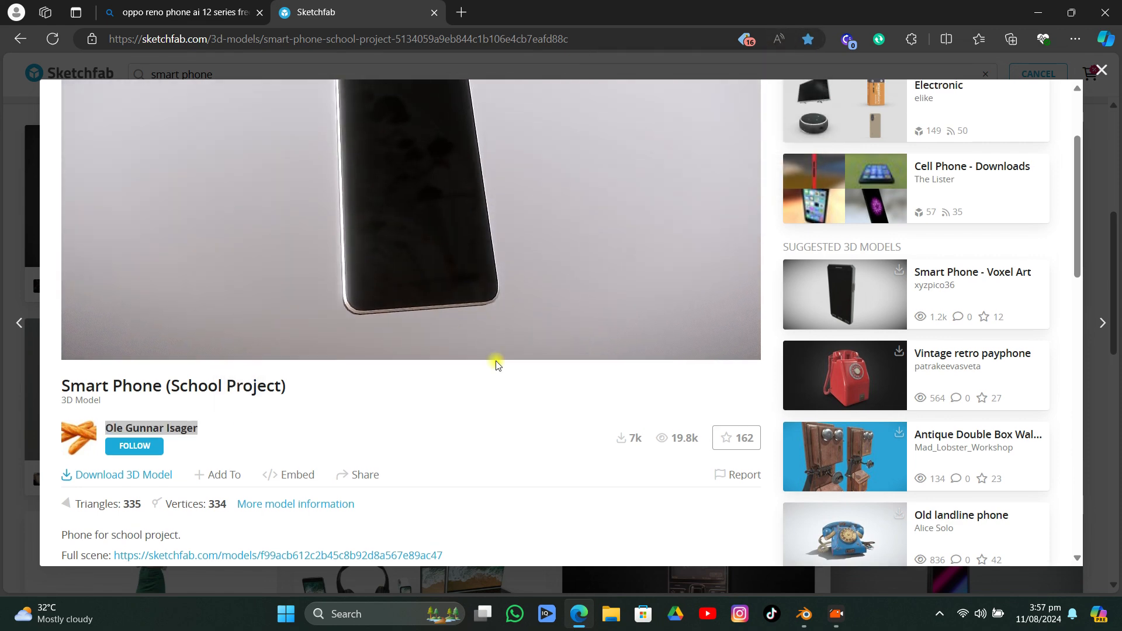
left_click_drag(390, 280, 363, 331)
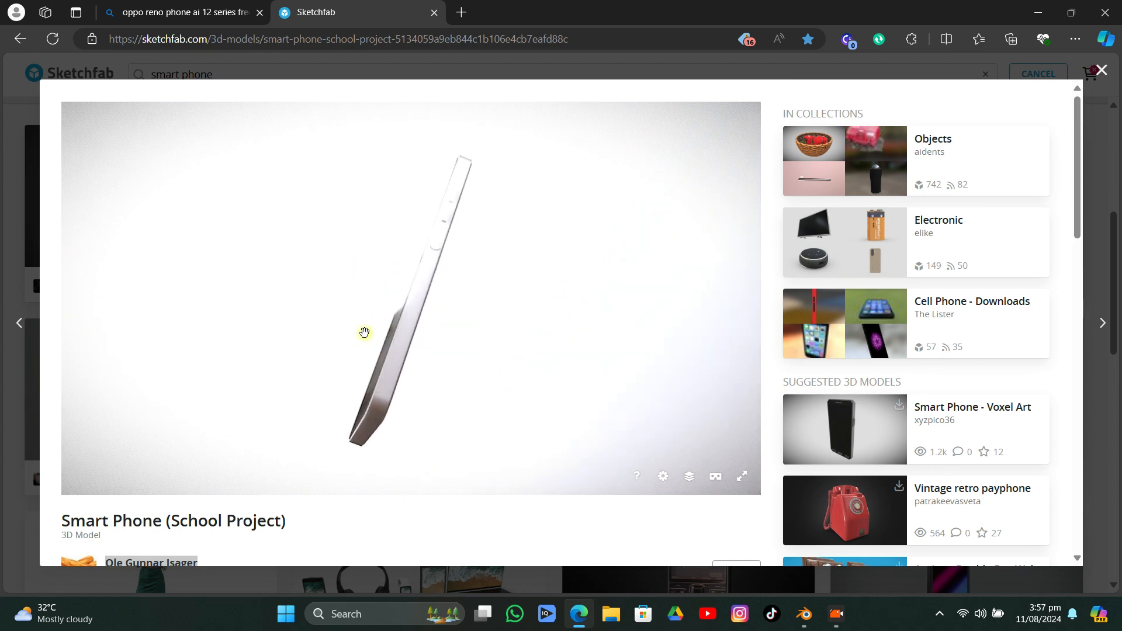
Switch to Blender and import phone.fbx from the smart-phone-school-project source folder
key("alt+Tab")
left_click(23, 29)
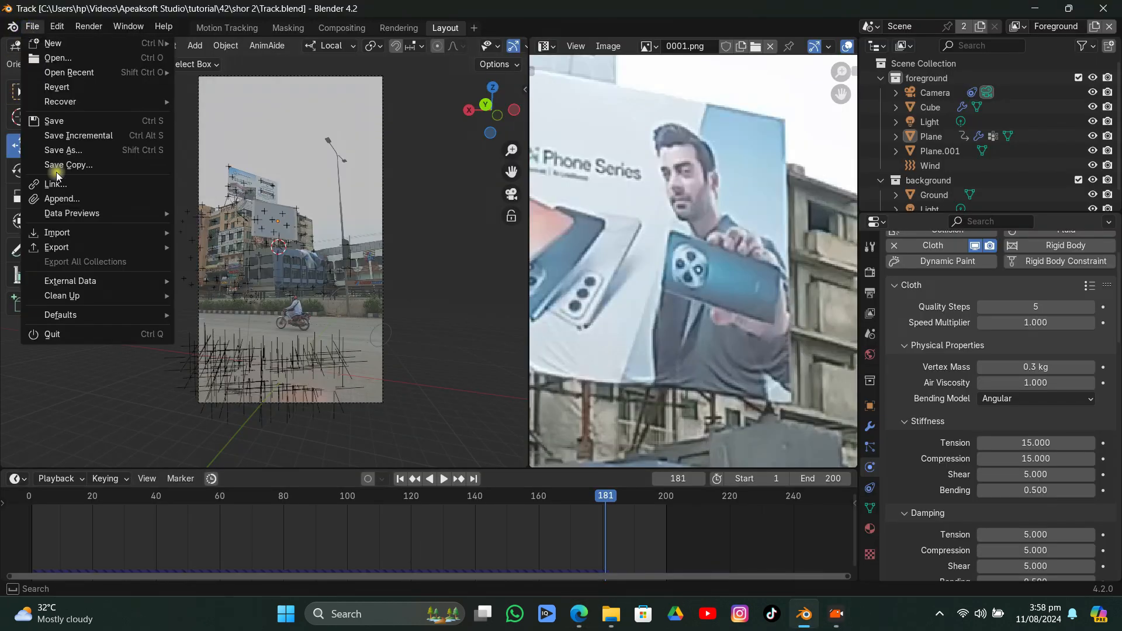
mouse_move(59, 235)
left_click(216, 363)
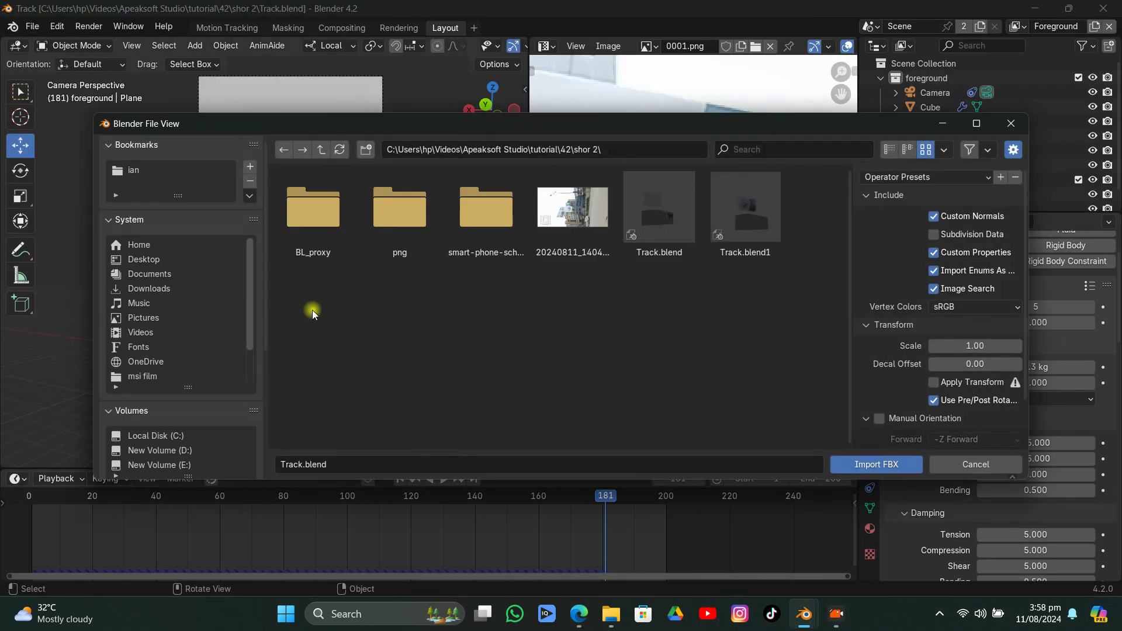
double_click(484, 205)
double_click(313, 207)
left_click(315, 207)
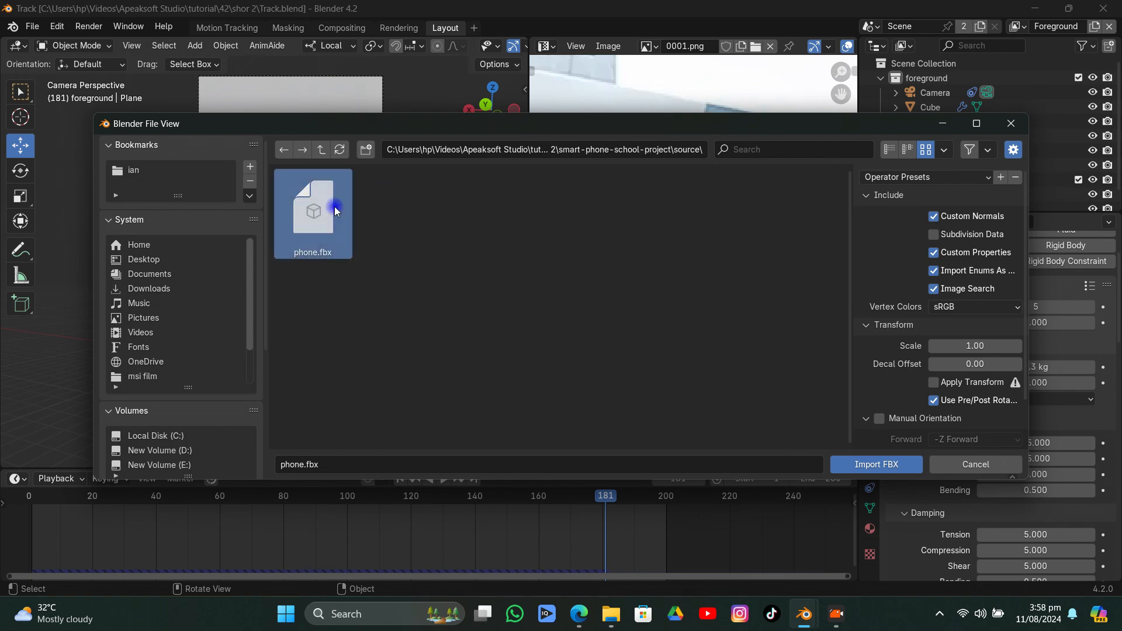
double_click(318, 205)
Scale up the imported phone and set its origin to Center of Mass (Surface)
left_click_drag(298, 310, 301, 245)
key("s")
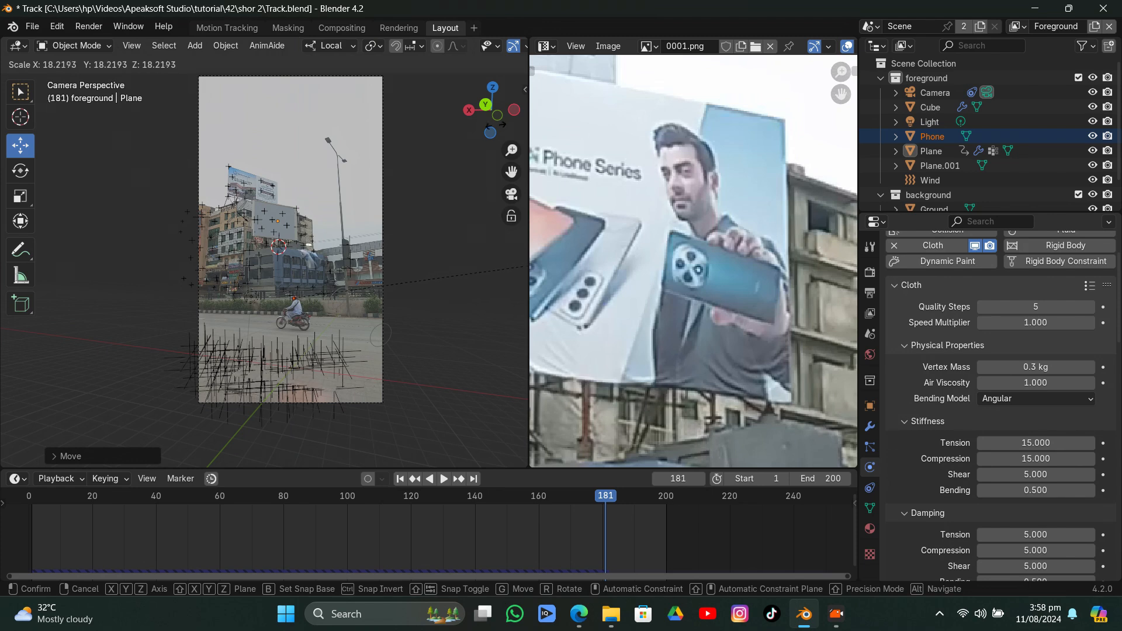
left_click(493, 114)
right_click(366, 172)
mouse_move(366, 234)
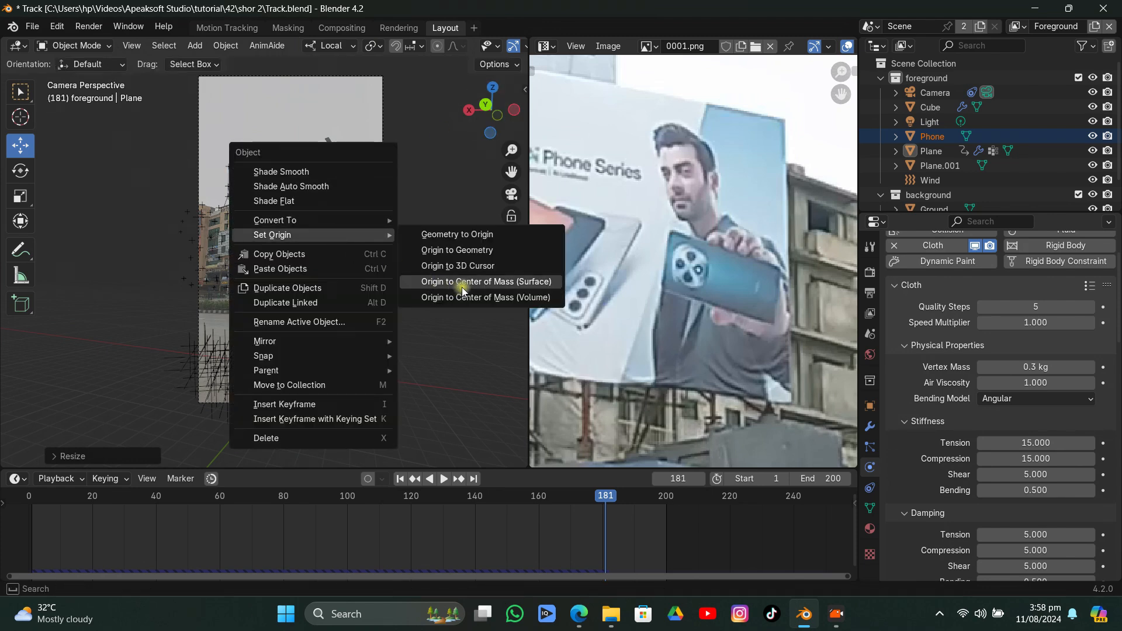
left_click(462, 287)
key("s")
left_click(130, 345)
Select the phone in the viewport and move it toward the billboard frame
middle_click_drag(130, 345, 230, 395)
left_click_drag(512, 172, 645, 88)
scroll(381, 243, "up", 4)
middle_click_drag(380, 243, 349, 255)
scroll(345, 240, "up", 1)
left_click(342, 356)
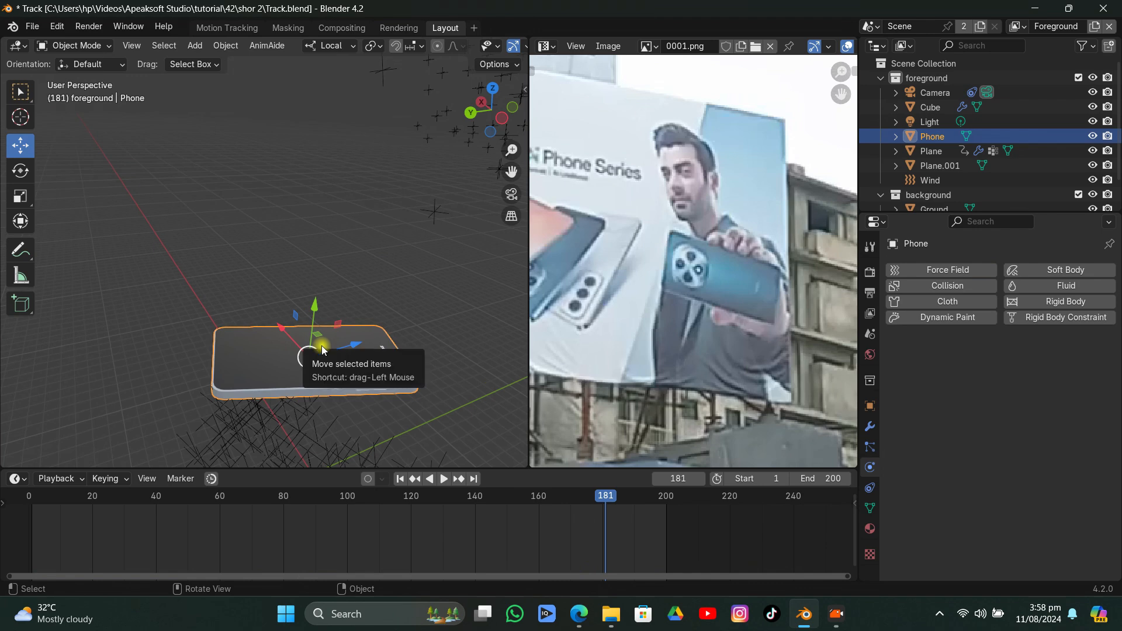
key("alt+p")
left_click(321, 345)
left_click_drag(327, 349, 462, 314)
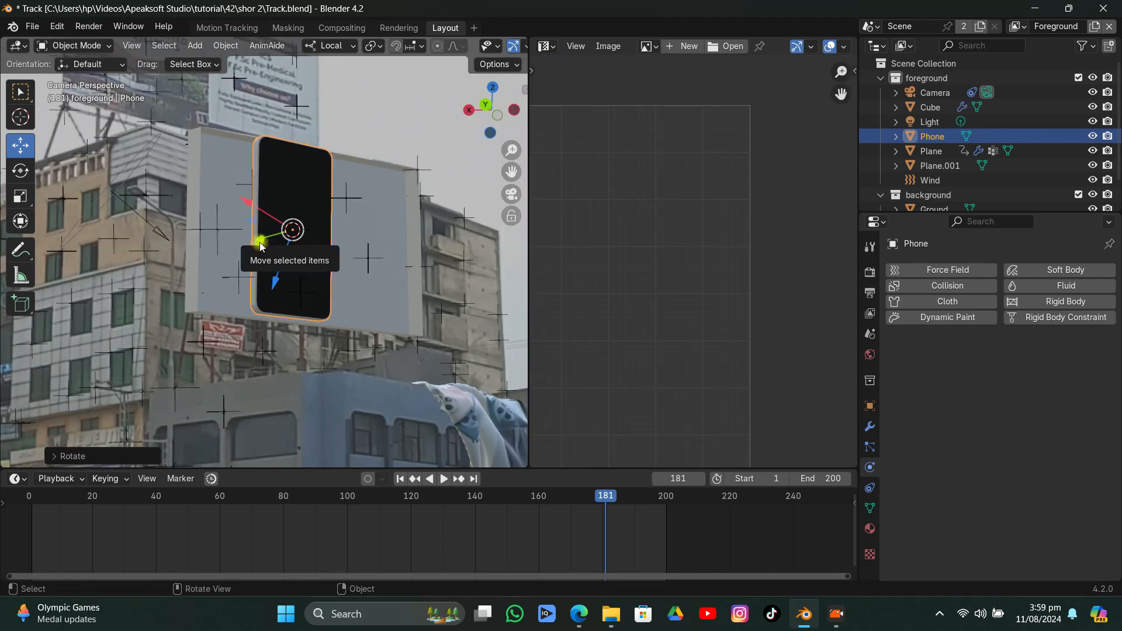
Move the upright phone to the left part of the billboard frame and rotate it to lie parallel with the board
left_click_drag(260, 245, 231, 290)
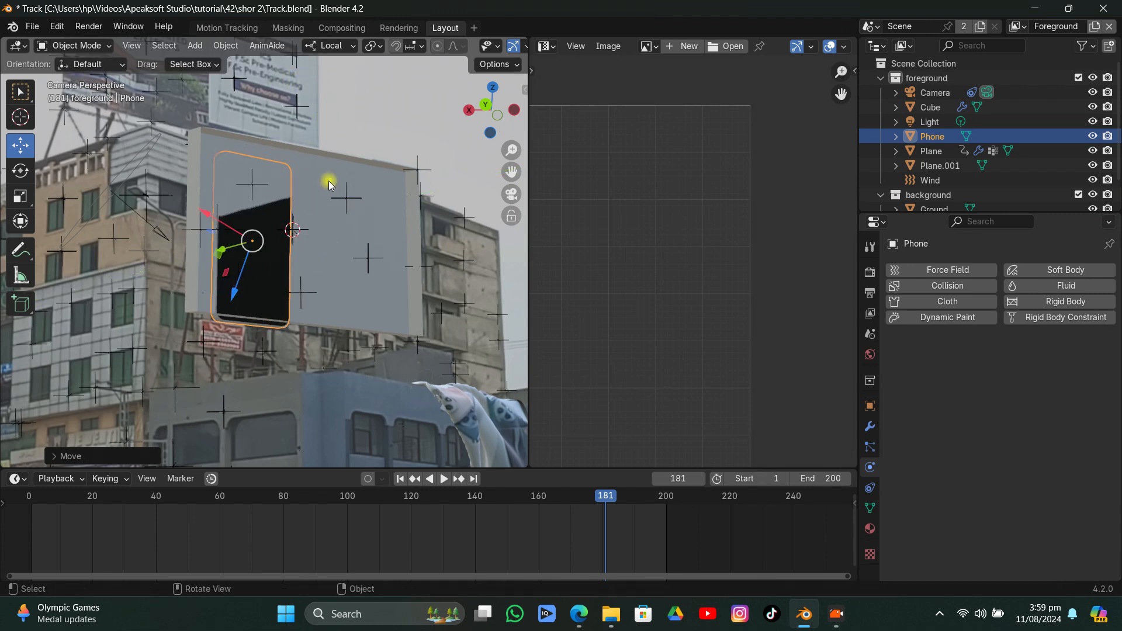
key("r")
key("y")
key("r")
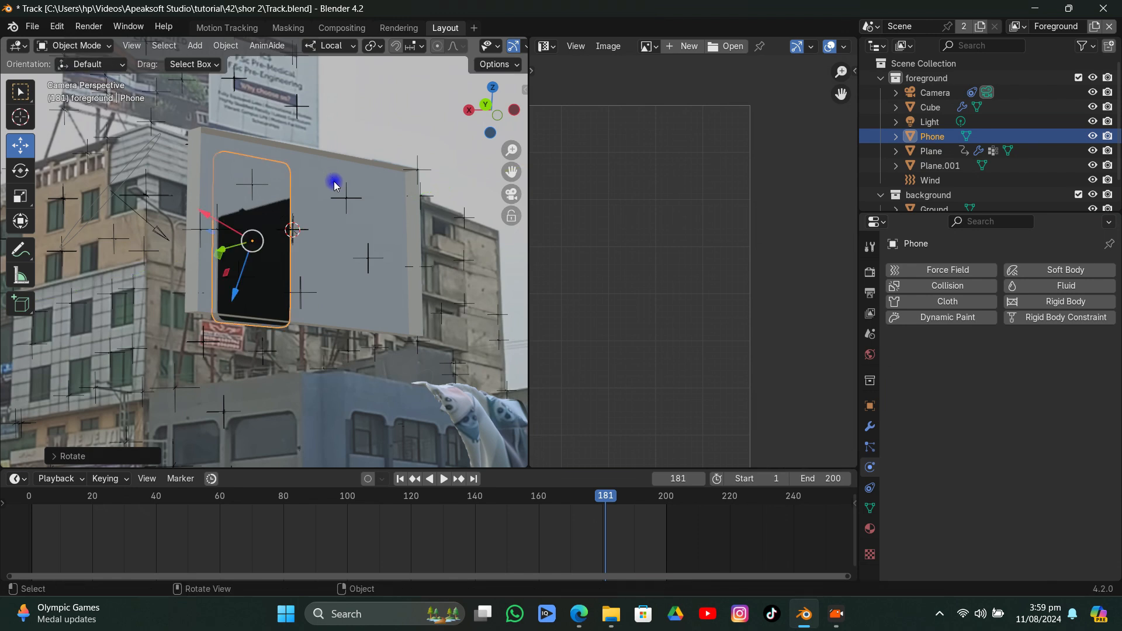
left_click(340, 190)
key("r")
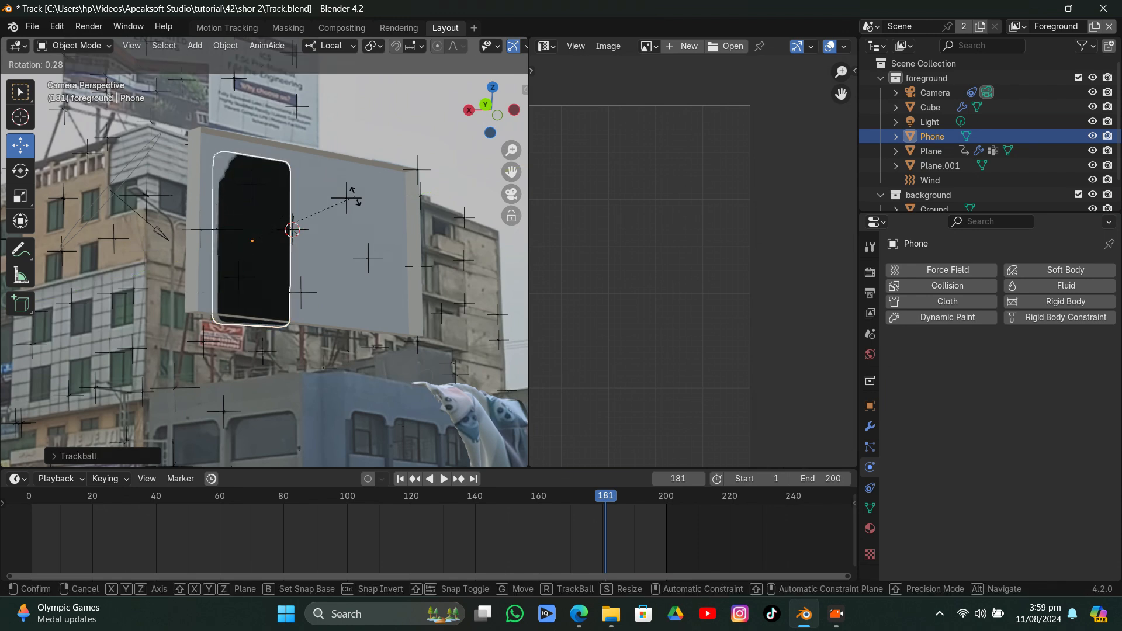
left_click(355, 205)
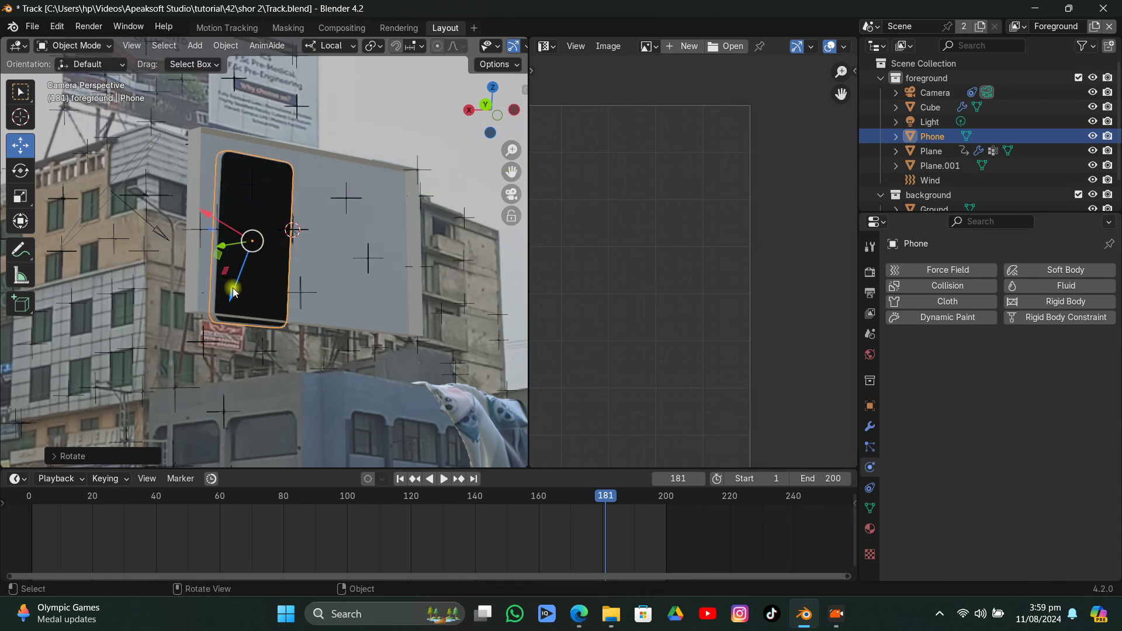
left_click_drag(232, 289, 231, 278)
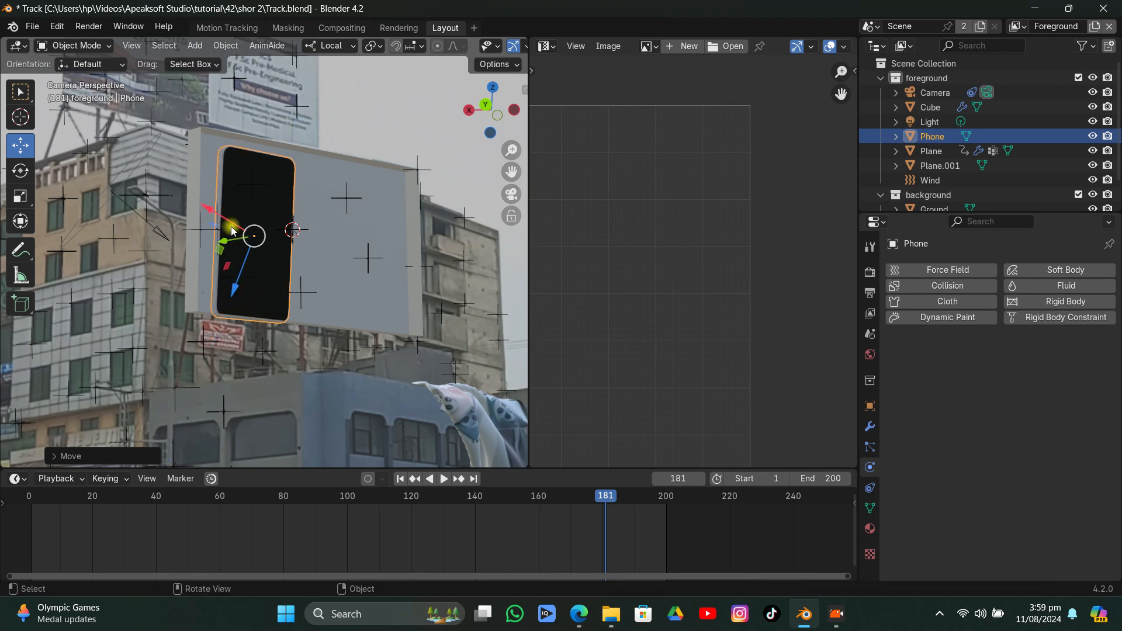
left_click_drag(217, 218, 254, 213)
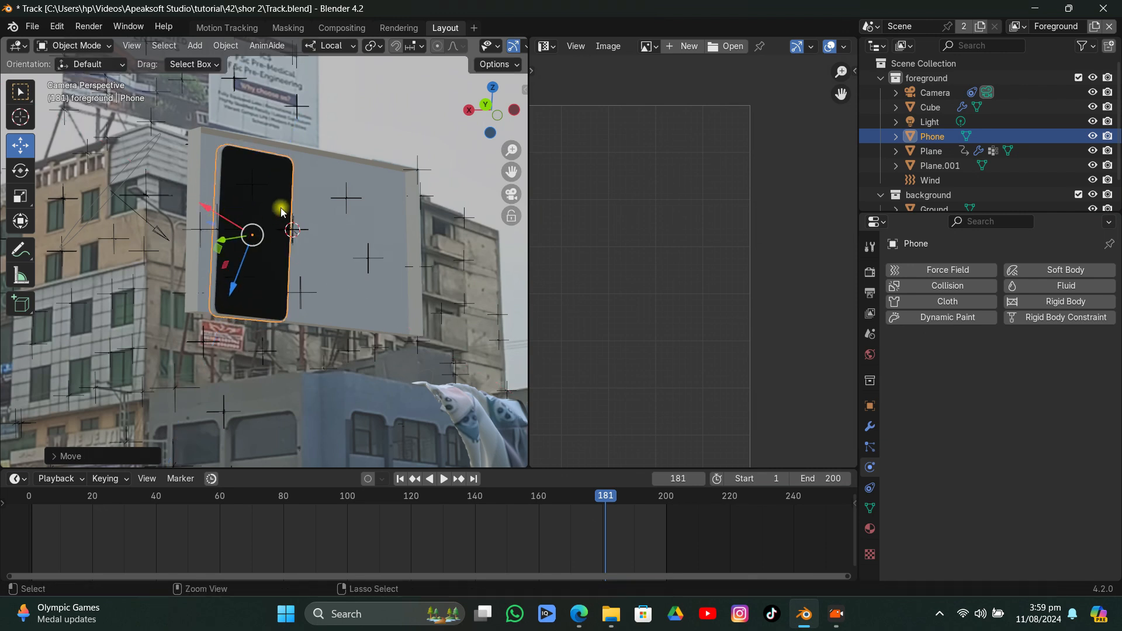
Apply the phone's scale and rotation
key("ctrl+a")
left_click(279, 208)
key("ctrl+a")
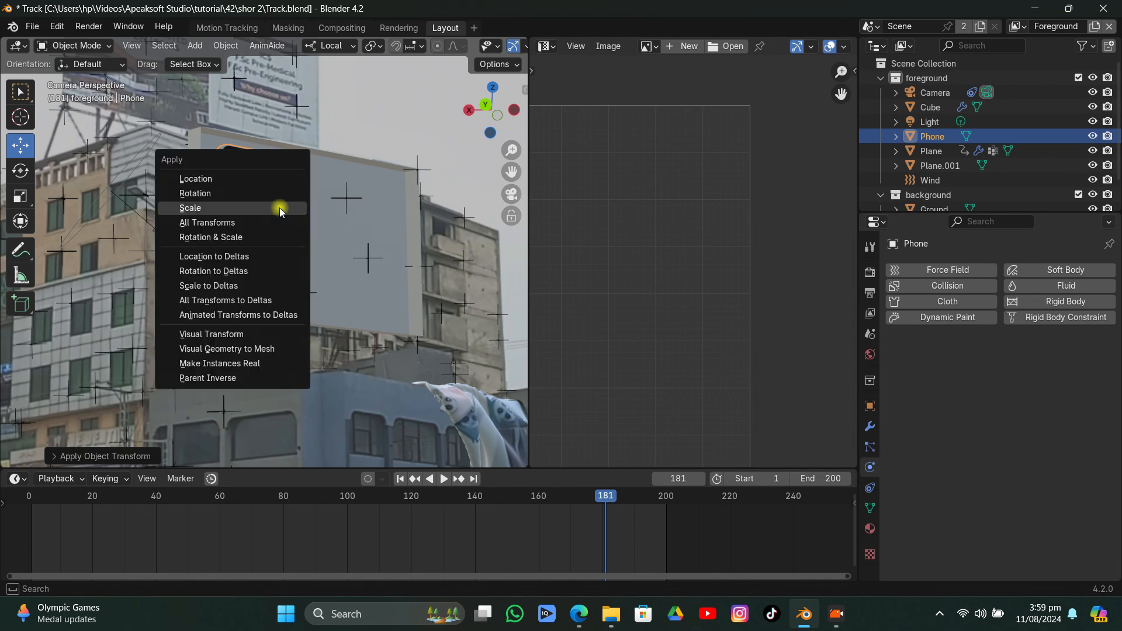
left_click(272, 199)
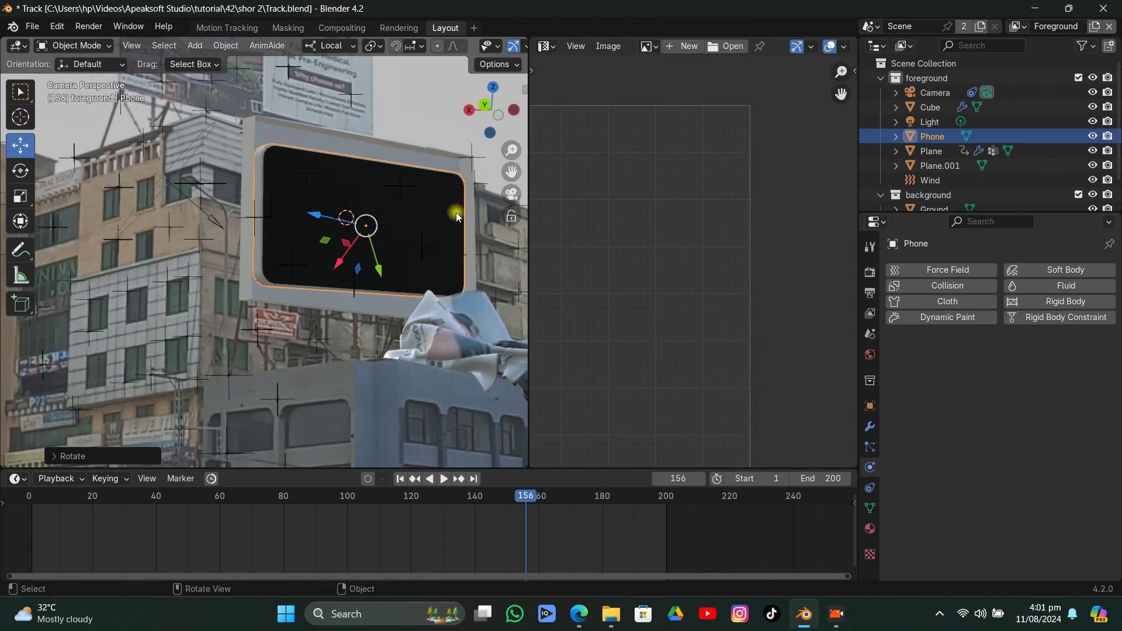
Deselect the phone on the billboard and save the file
left_click(419, 104)
scroll(394, 143, "down", 3)
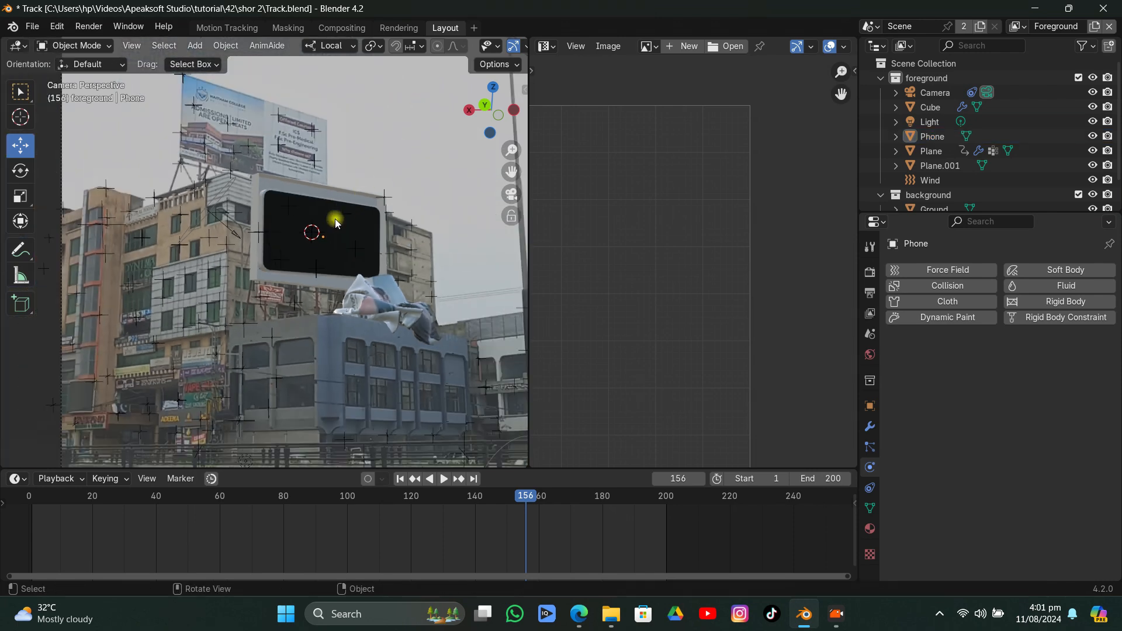
key("ctrl+s")
Select the phone and enter Edit Mode with face selection
scroll(339, 215, "up", 4)
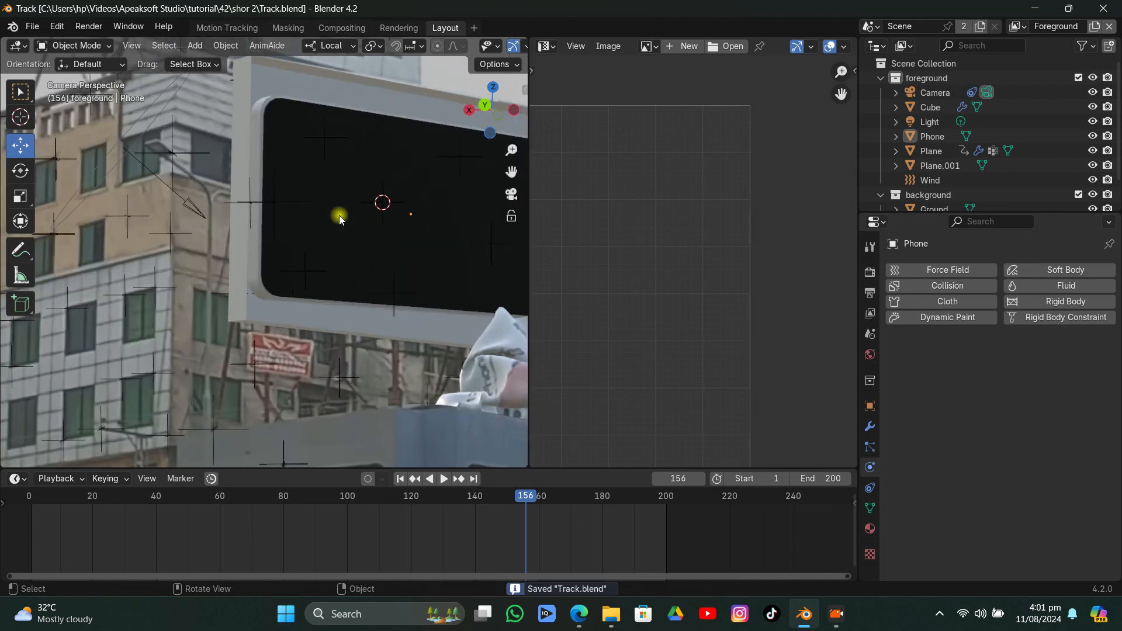
left_click(339, 215)
key("Tab")
left_click(142, 45)
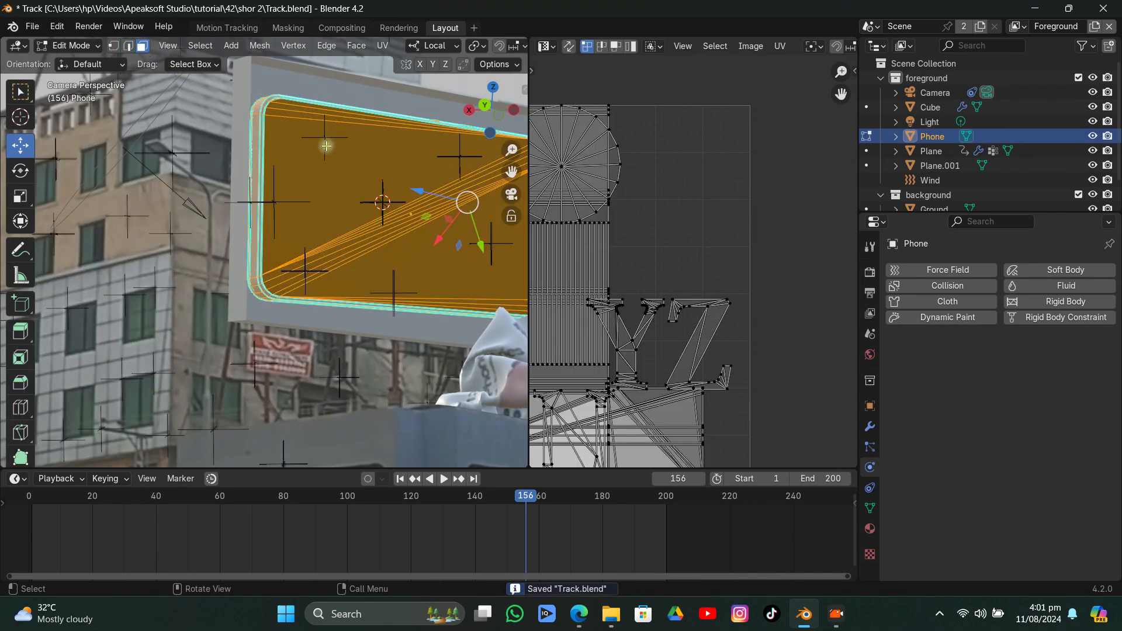
Select the connected faces across the phone's front screen and delete them
left_click(317, 121)
left_click(310, 111)
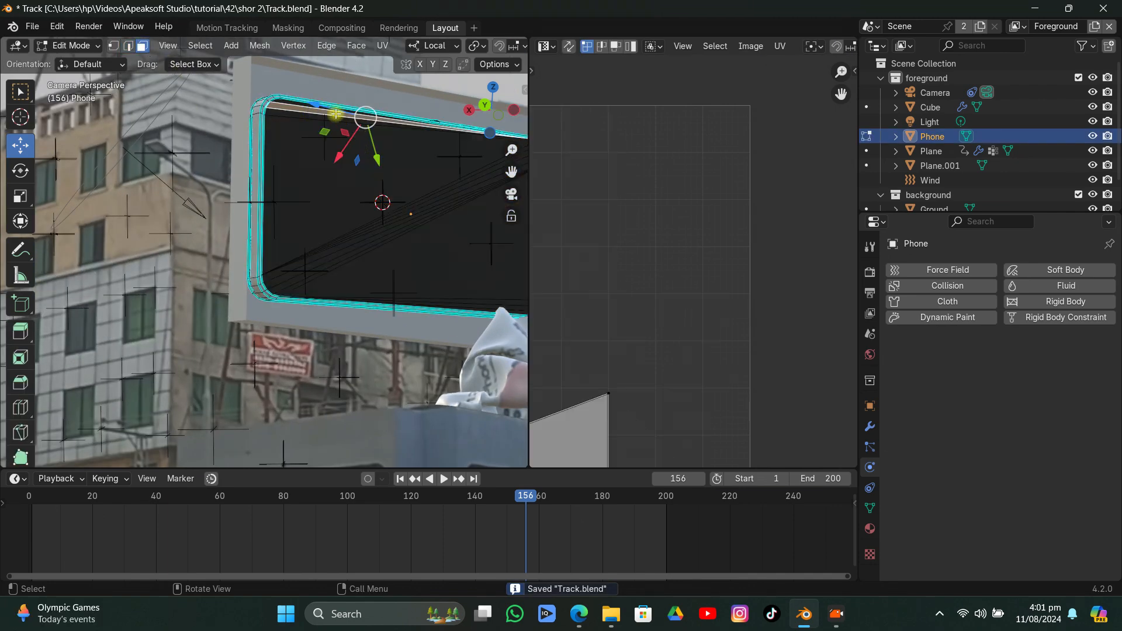
left_click(319, 107)
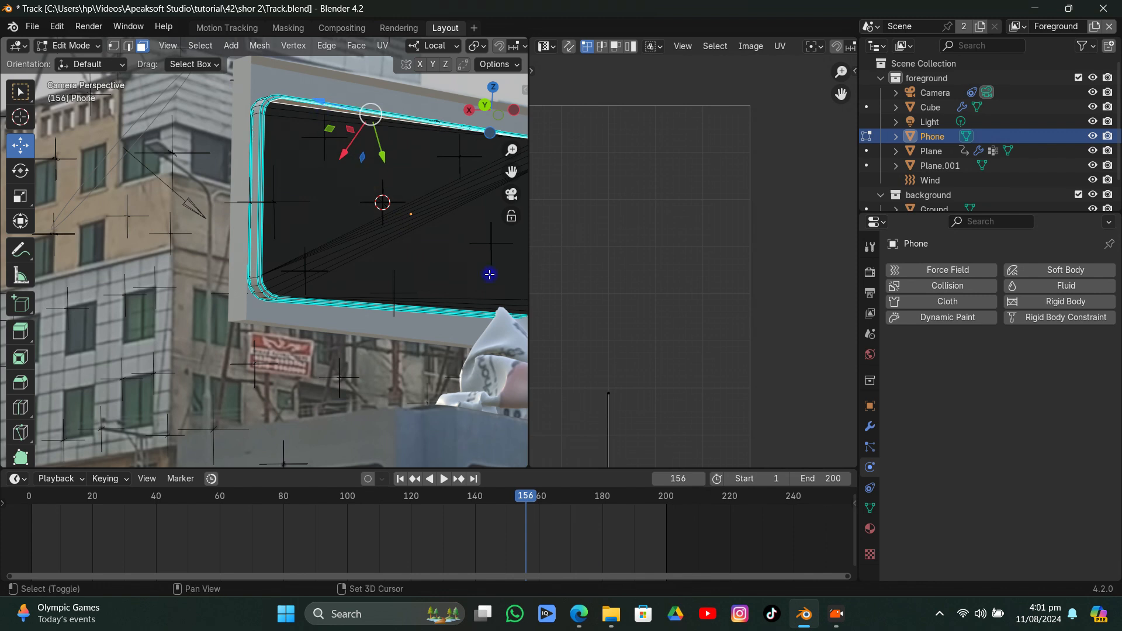
left_click(457, 260, "shift")
left_click(480, 261, "ctrl")
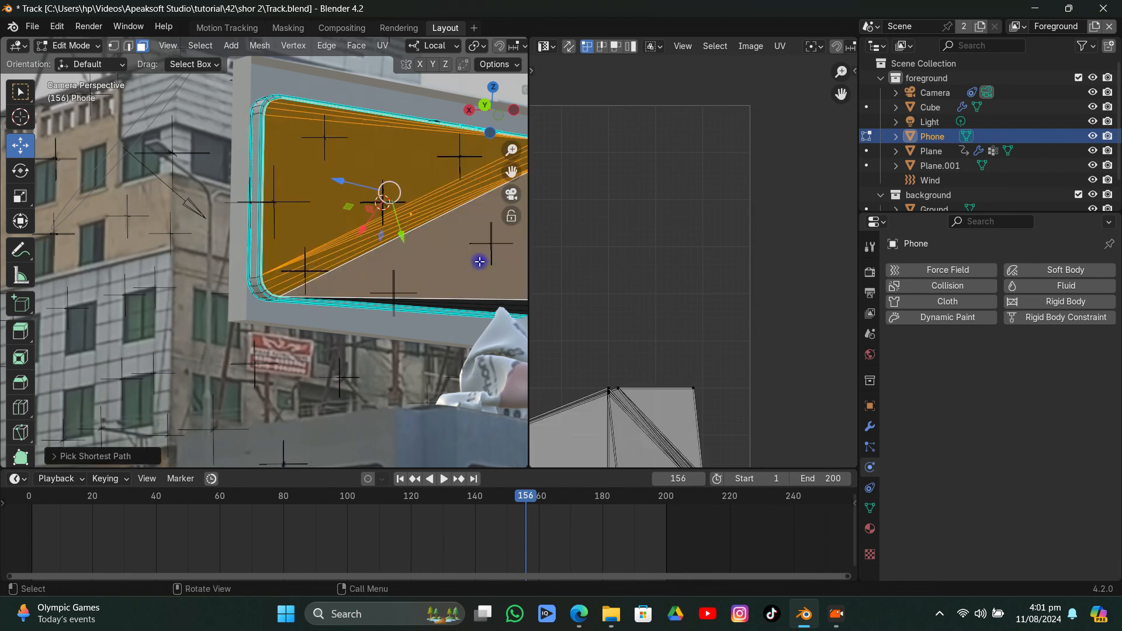
key("x")
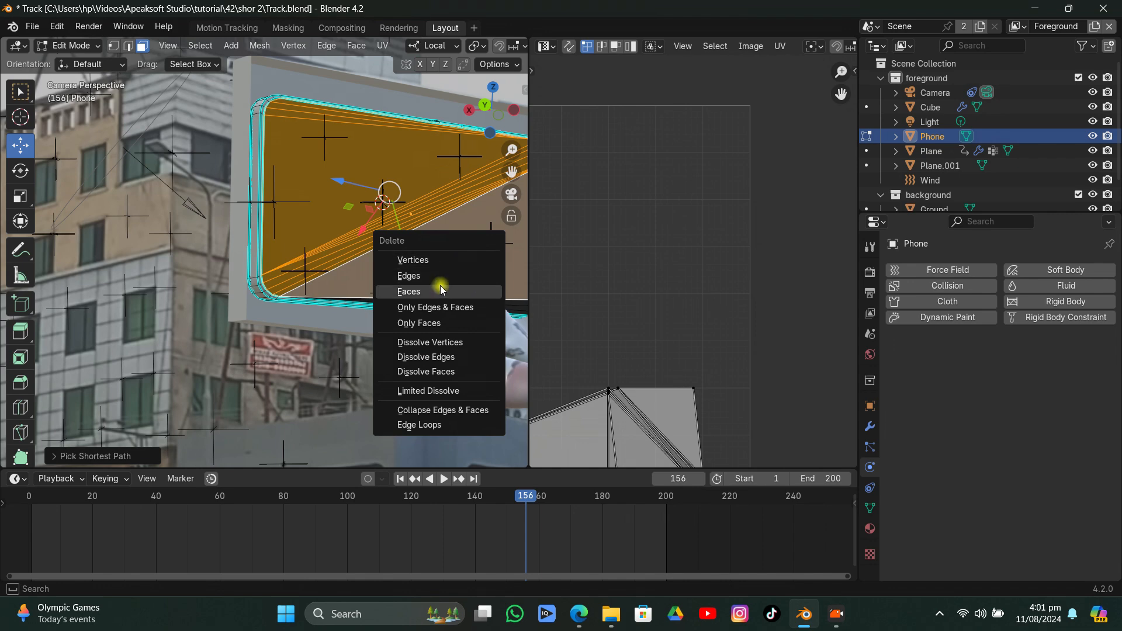
left_click(440, 287)
Isolate the phone in Local View and reopen it in Edit Mode
left_click_drag(506, 176, 364, 142)
middle_click_drag(413, 233, 436, 303)
scroll(404, 274, "up", 4)
key("Tab")
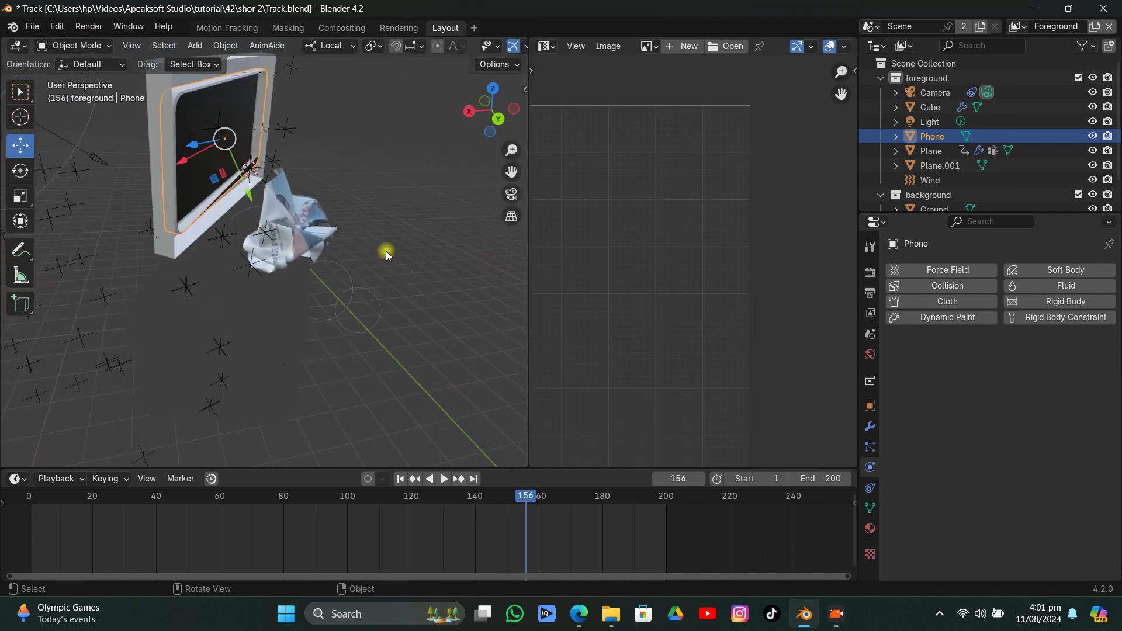
key("KP_Divide")
key("Tab")
Delete the leftover screen face along the phone's lower edge
middle_click_drag(361, 258, 308, 275)
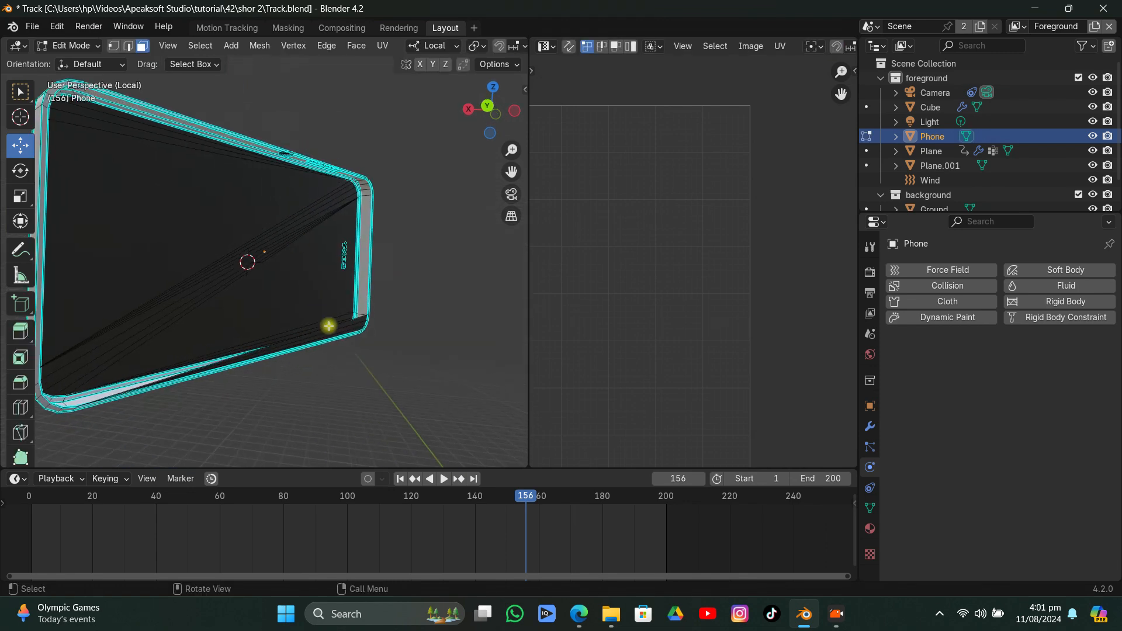
left_click(335, 328)
key("x")
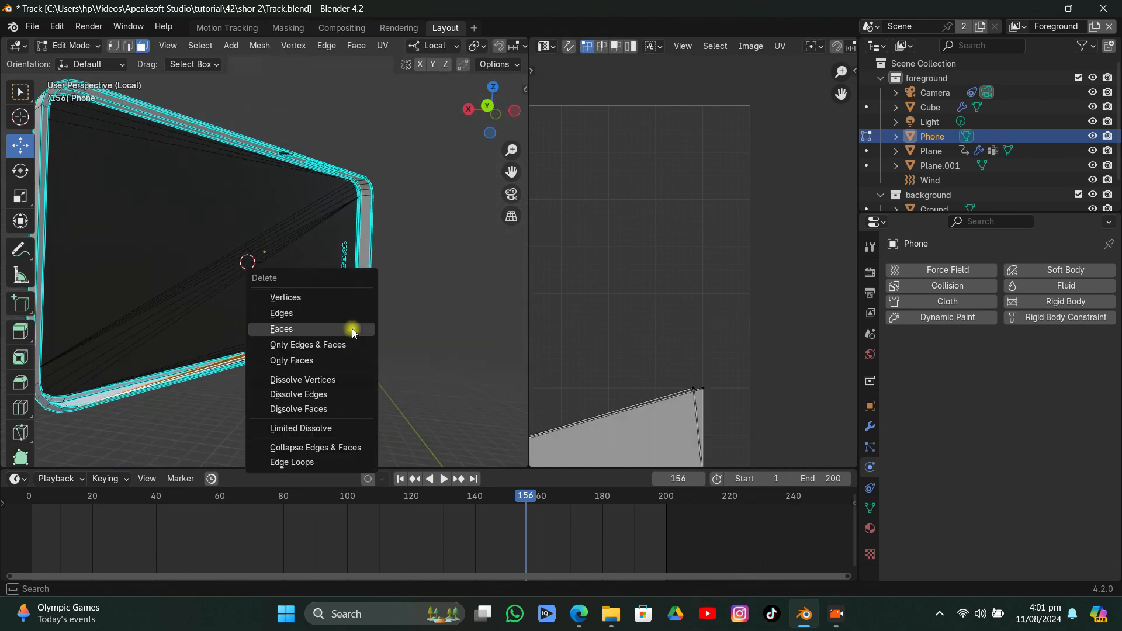
left_click(352, 328)
Delete the leftover screen face at the phone's lower-right corner and return to Object Mode
middle_click_drag(378, 273, 441, 327)
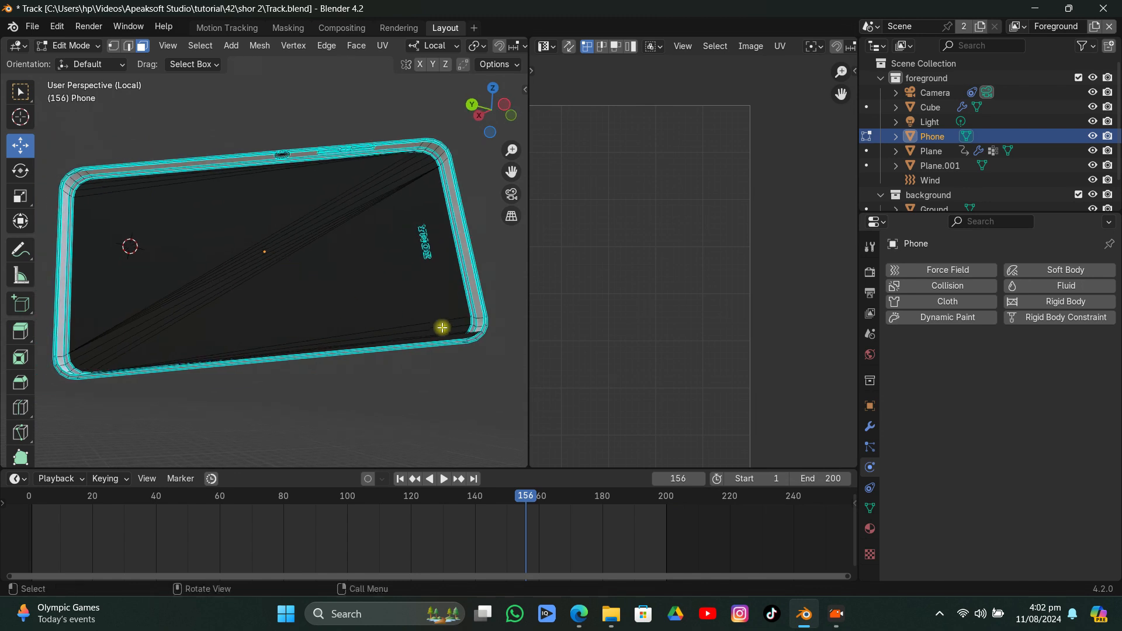
left_click(464, 335)
key("Tab")
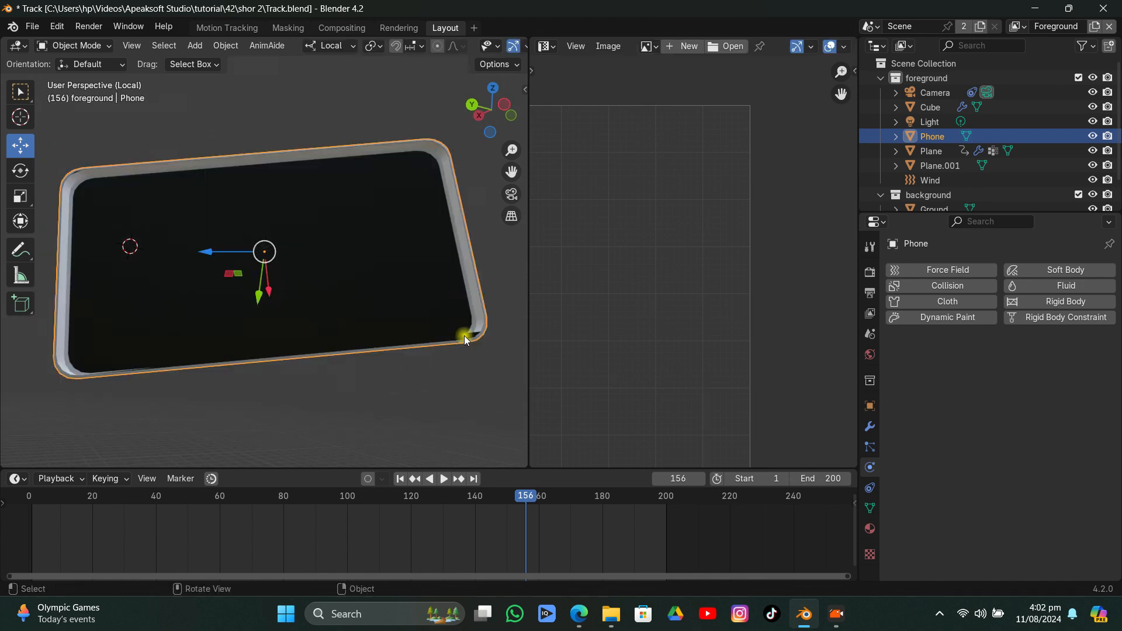
key("Tab")
key("x")
left_click(465, 340)
key("Tab")
middle_click_drag(426, 269, 327, 324)
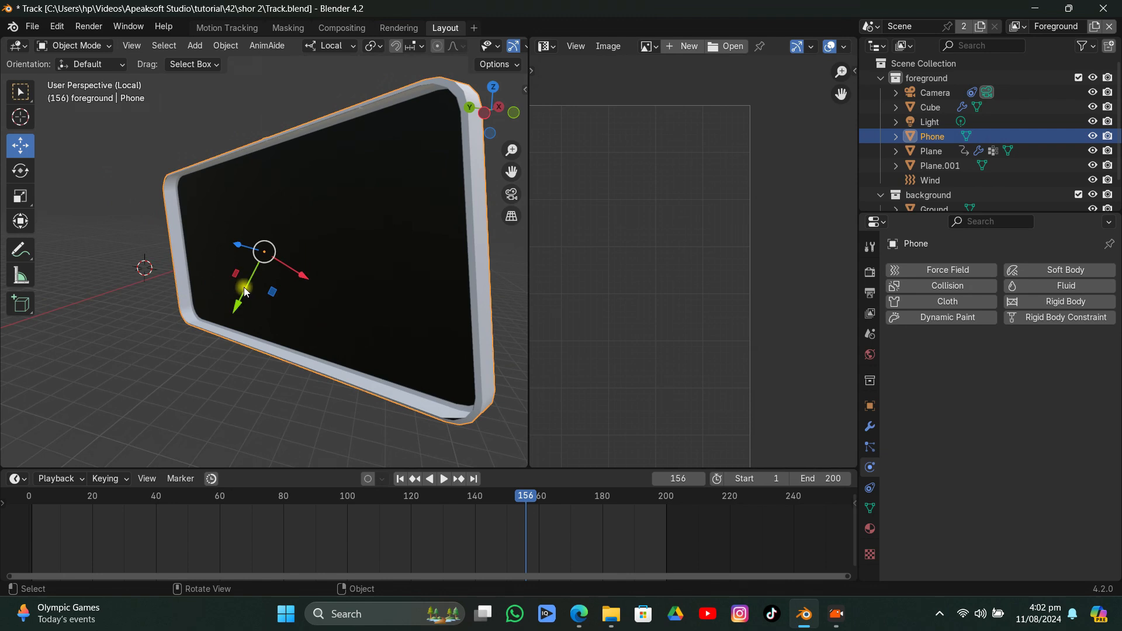
Select all faces across the phone's back panel and move them away from the front to deepen the hollow body
key("Tab")
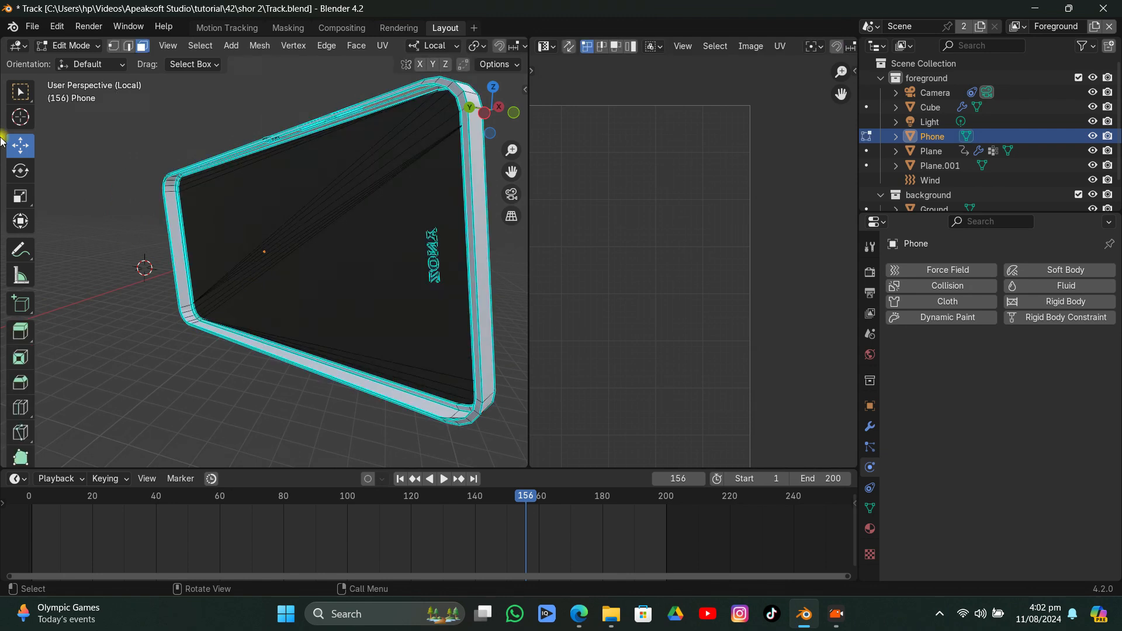
left_click(193, 179)
left_click(191, 174)
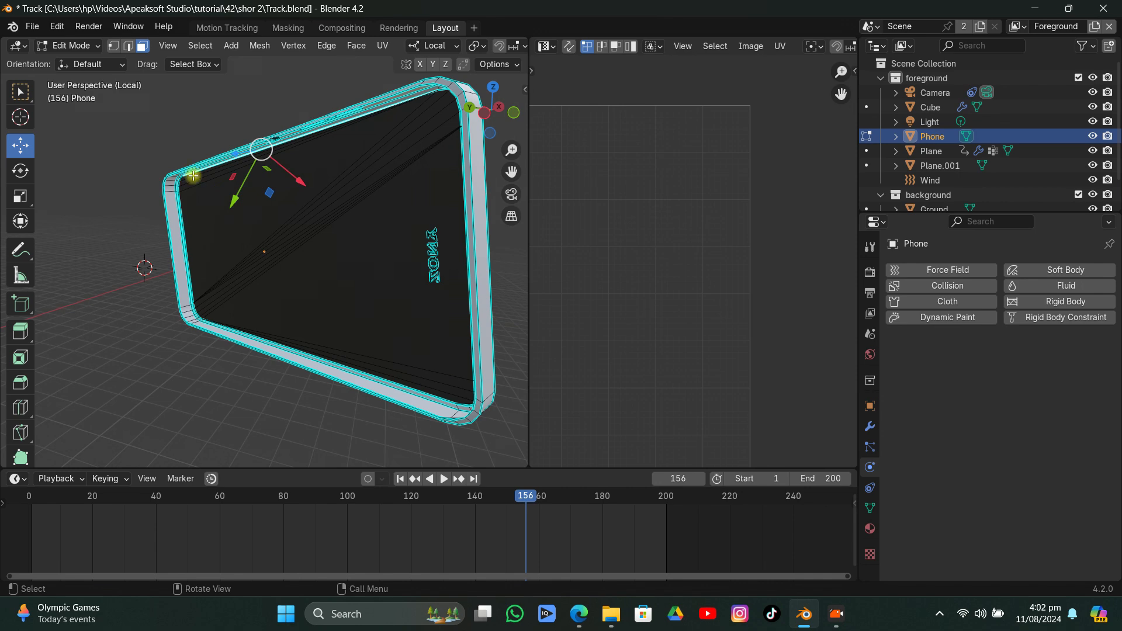
left_click(196, 177)
middle_click_drag(352, 237, 418, 314)
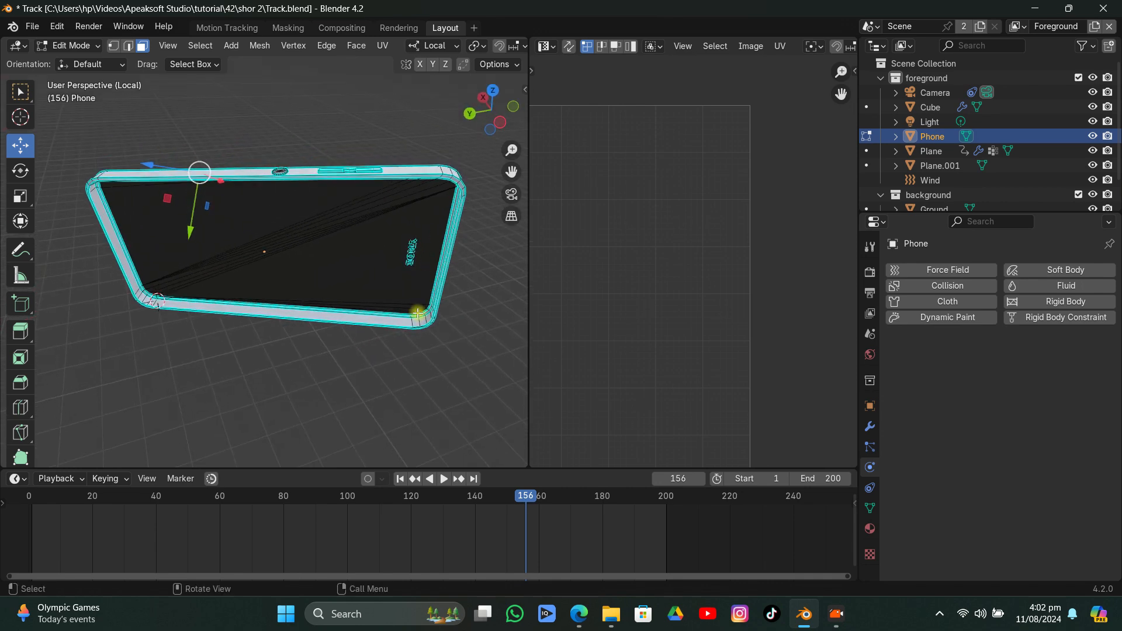
left_click(414, 309, "ctrl")
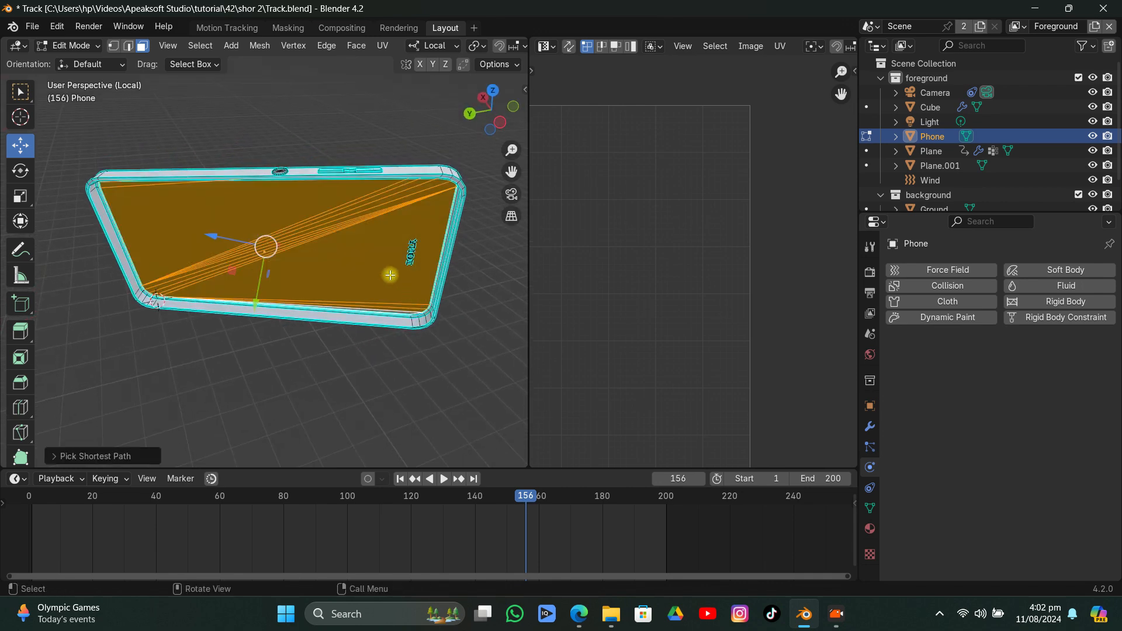
middle_click_drag(388, 270, 241, 237)
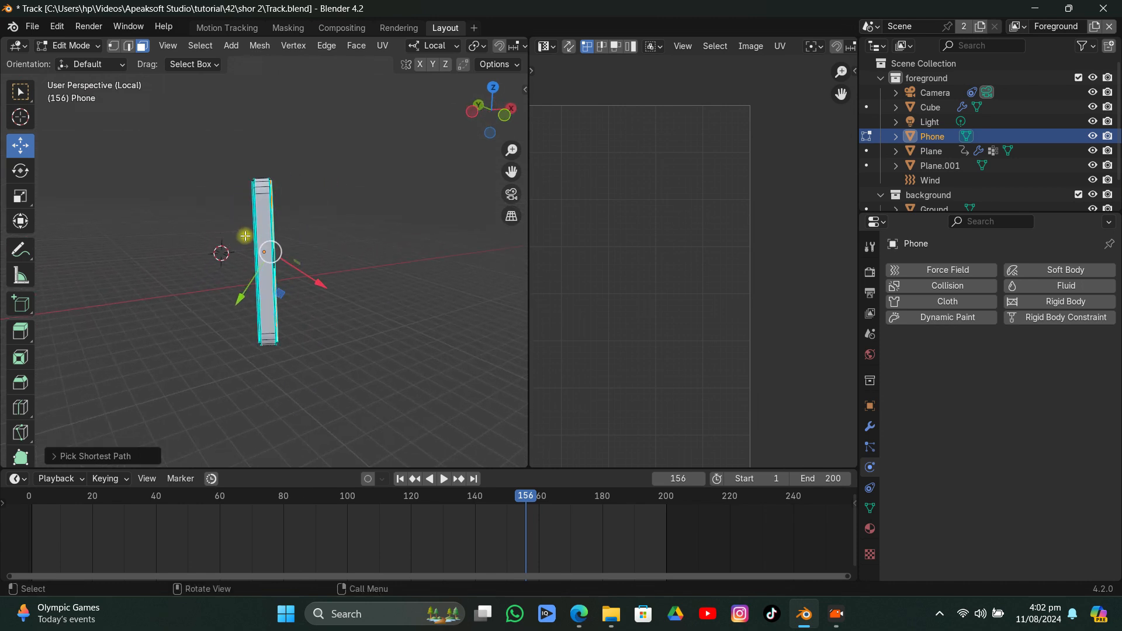
key("g")
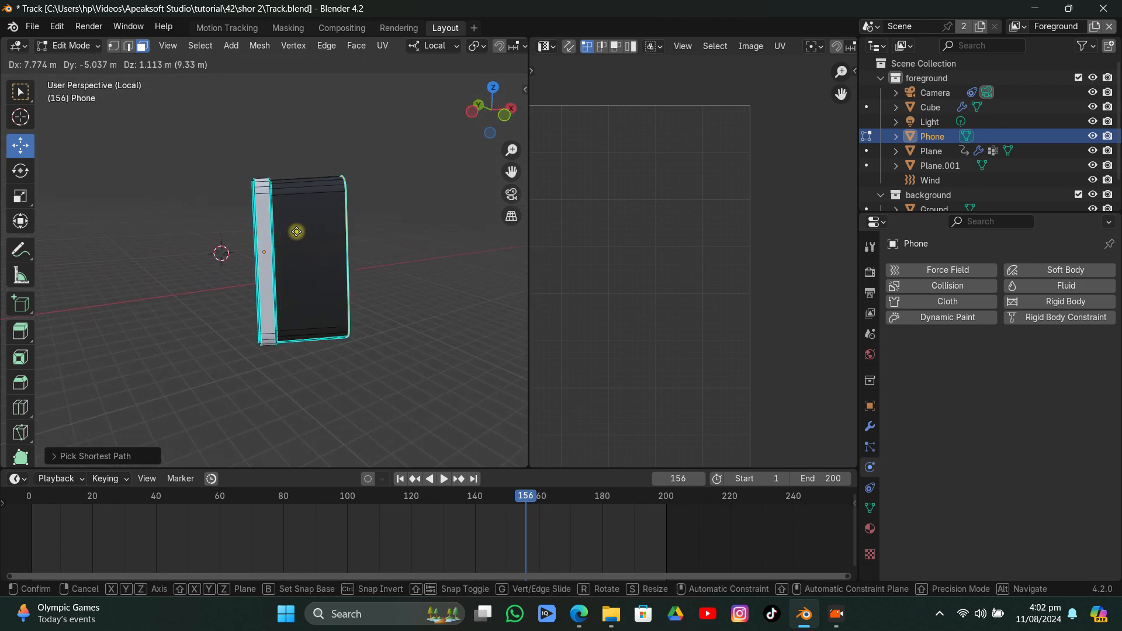
left_click(309, 233)
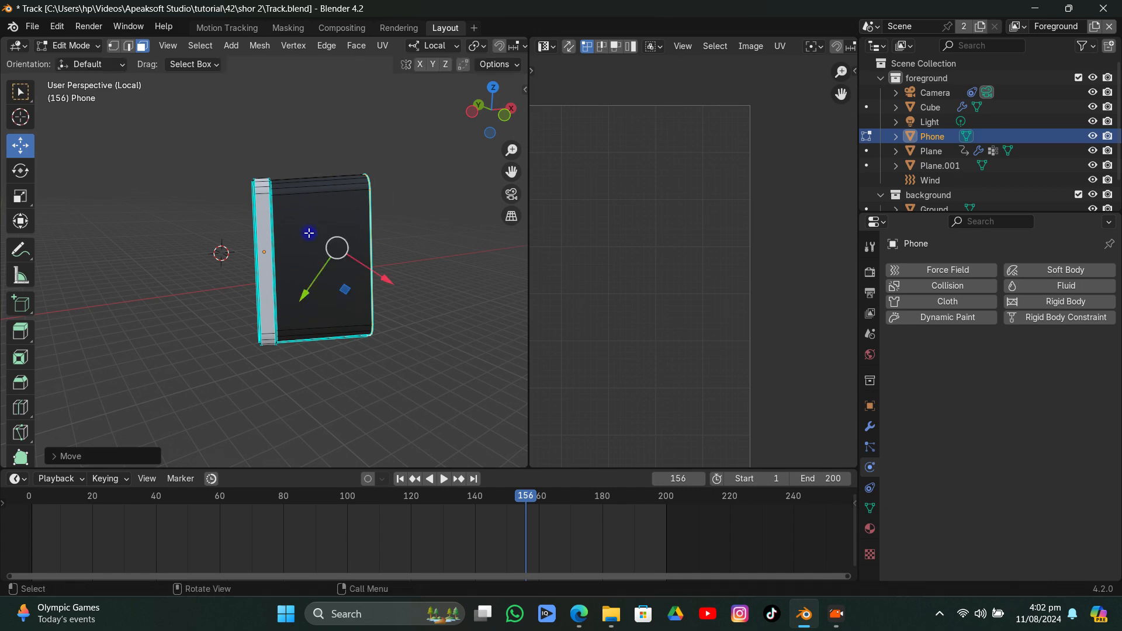
middle_click_drag(309, 233, 524, 184)
key("Tab")
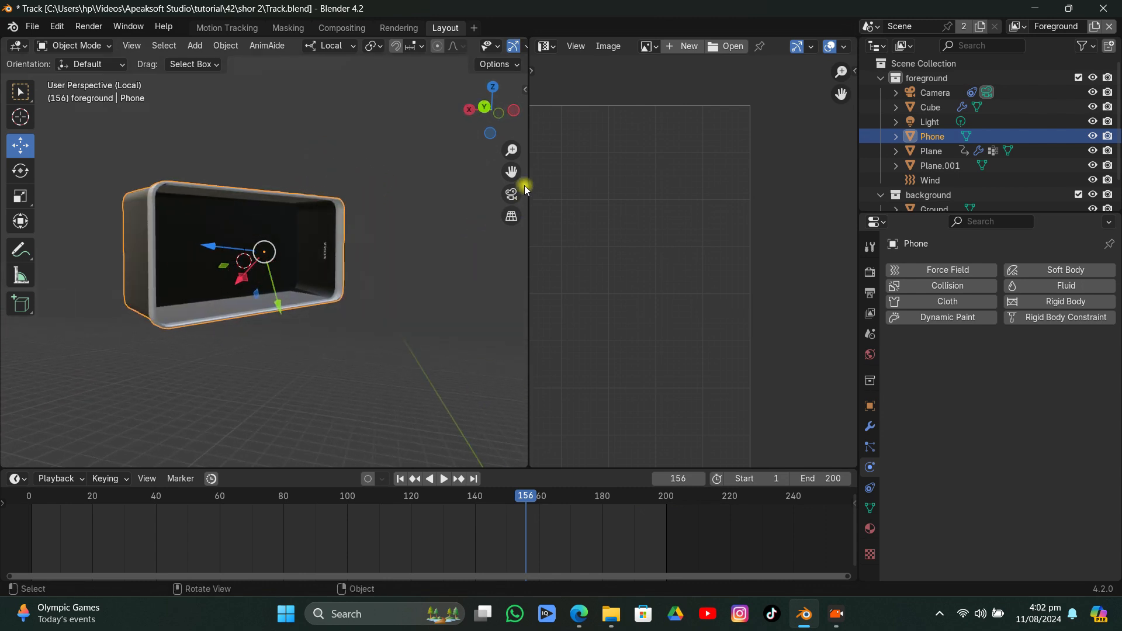
Exit Local View and inset the front face of the billboard frame Plane.001 by about 0.15 m
left_click(508, 197)
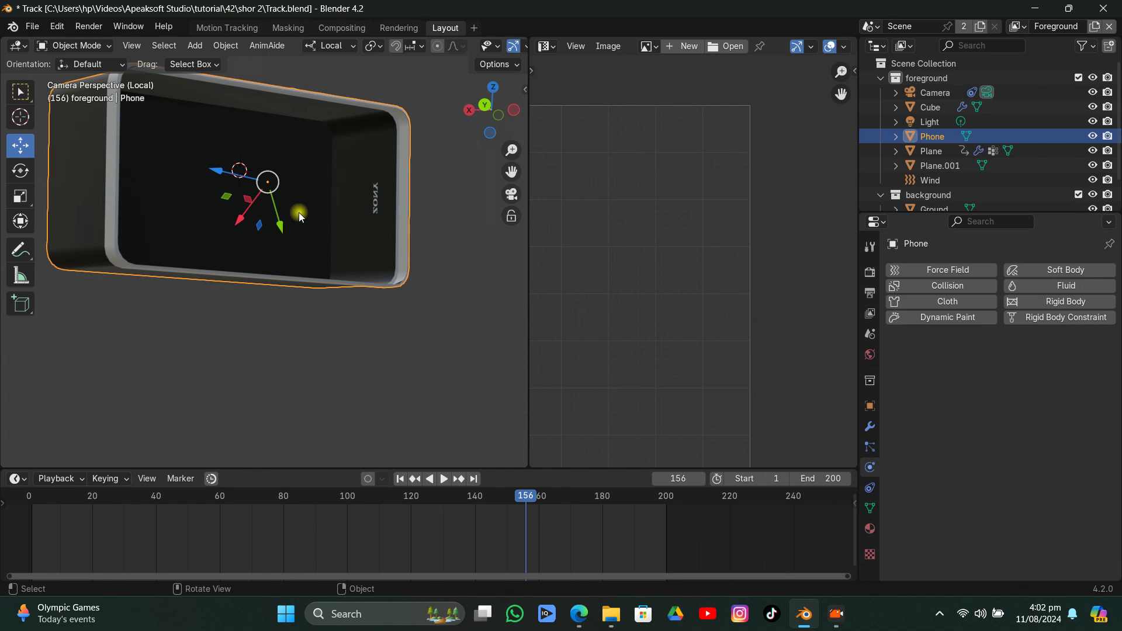
scroll(299, 212, "down", 5)
middle_click_drag(381, 149, 408, 166)
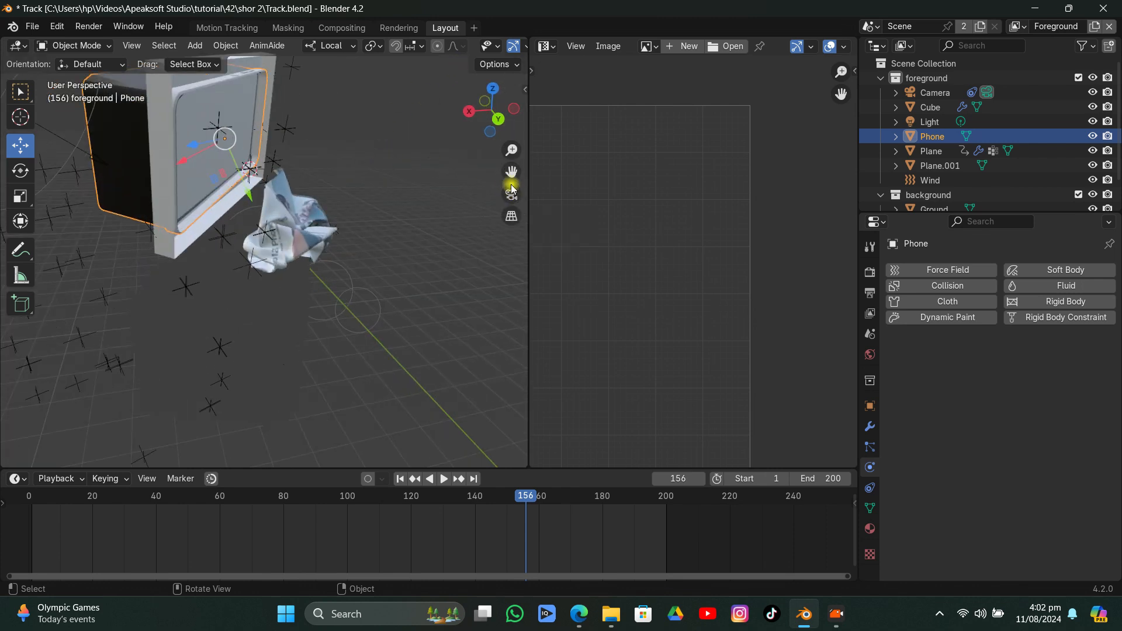
left_click(252, 64)
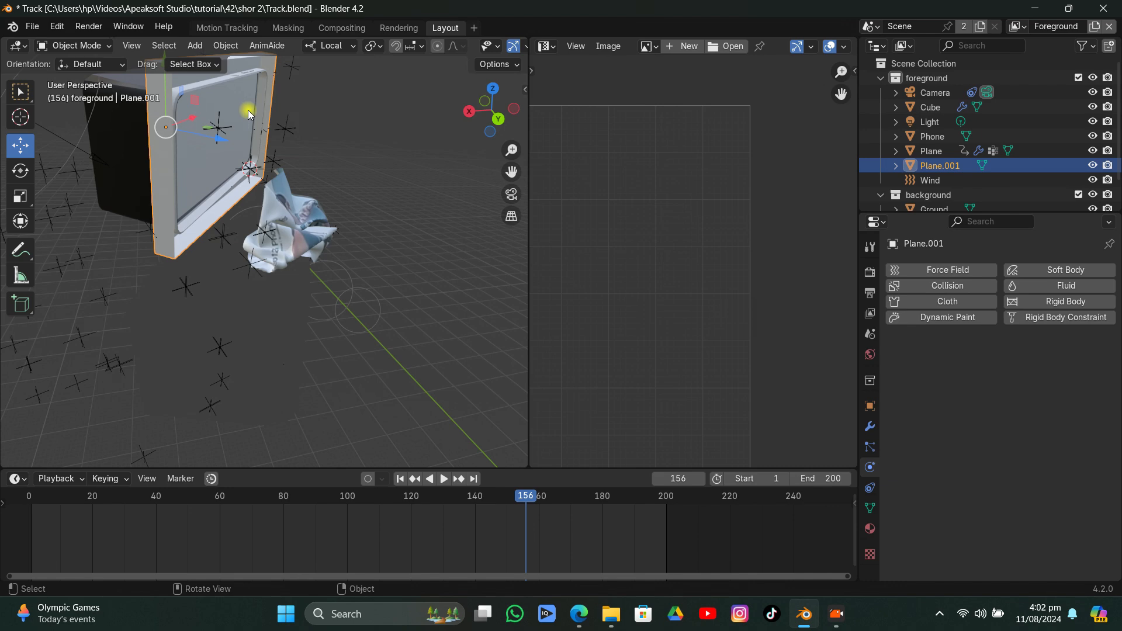
key("Tab")
middle_click_drag(249, 114, 189, 115)
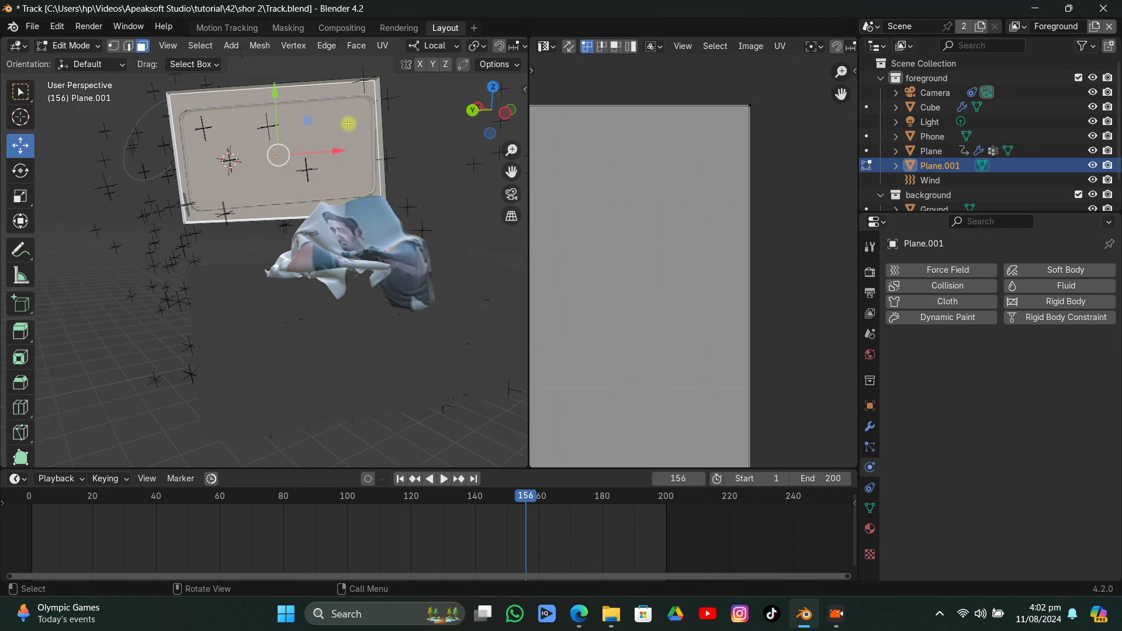
key("i")
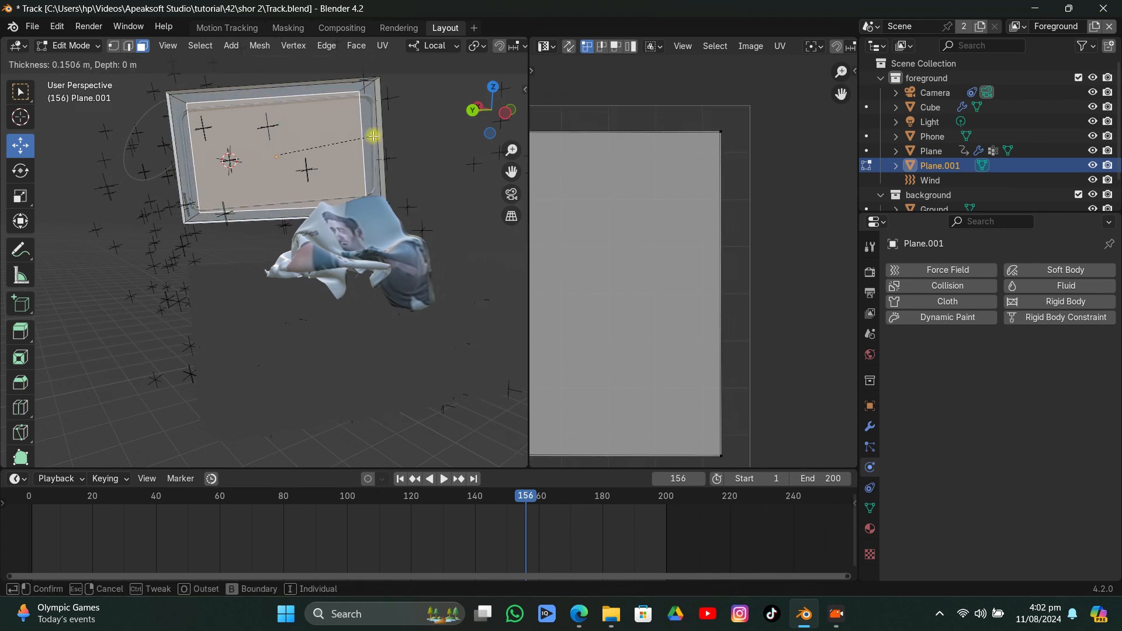
left_click(374, 136)
Scale the inset face along local Y, then widen it along local X by about 1.07 to match the phone's outline
key("s")
key("y")
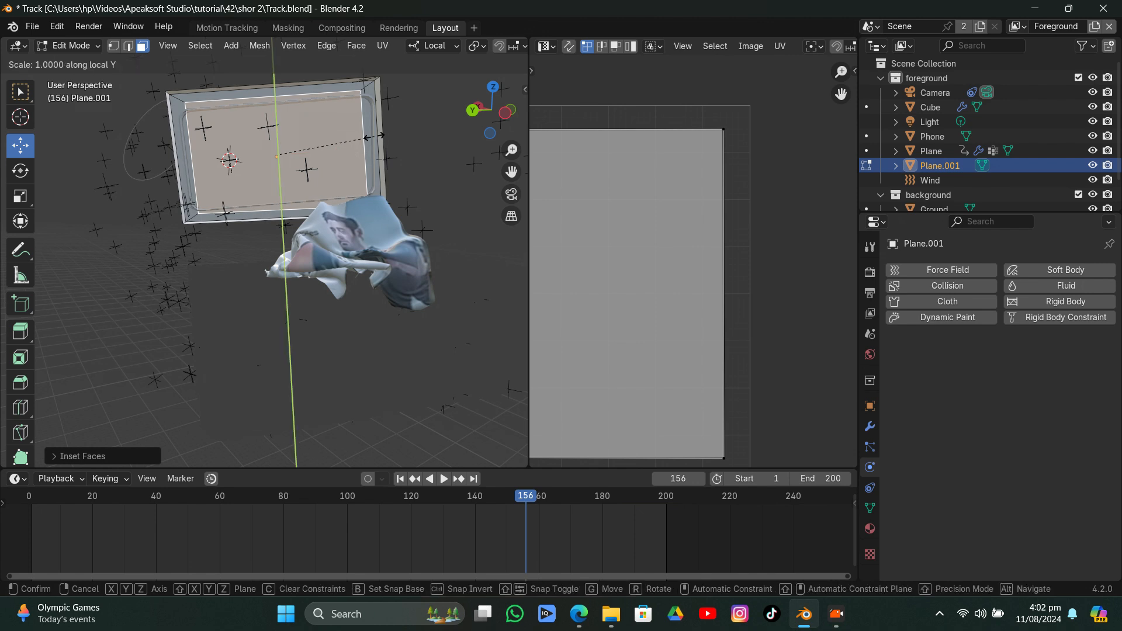
left_click(362, 139)
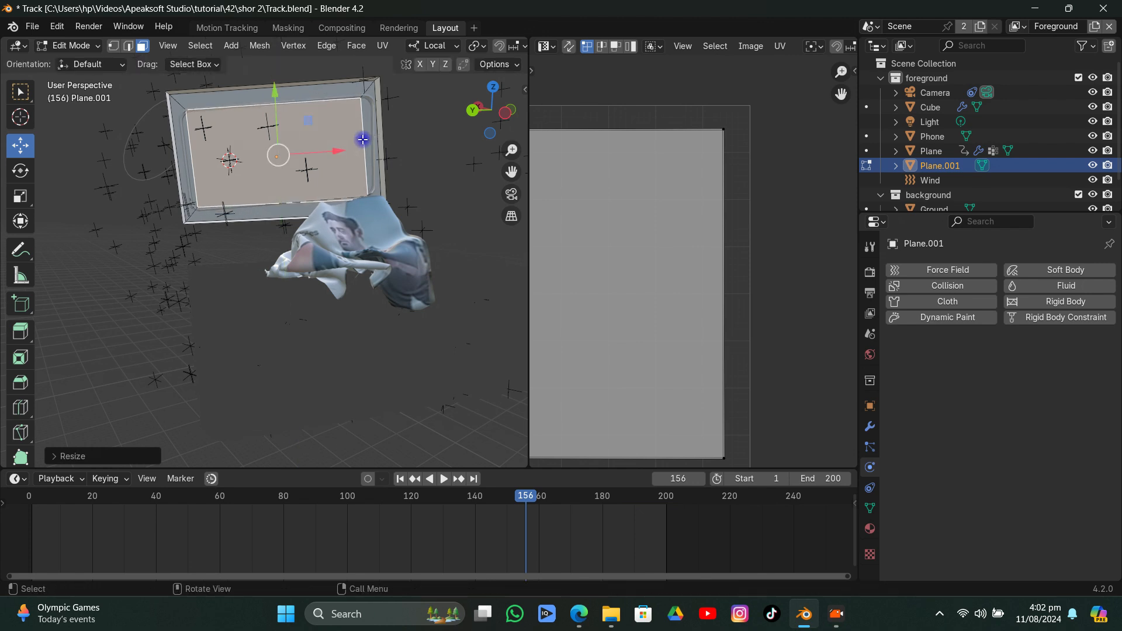
key("s")
key("x")
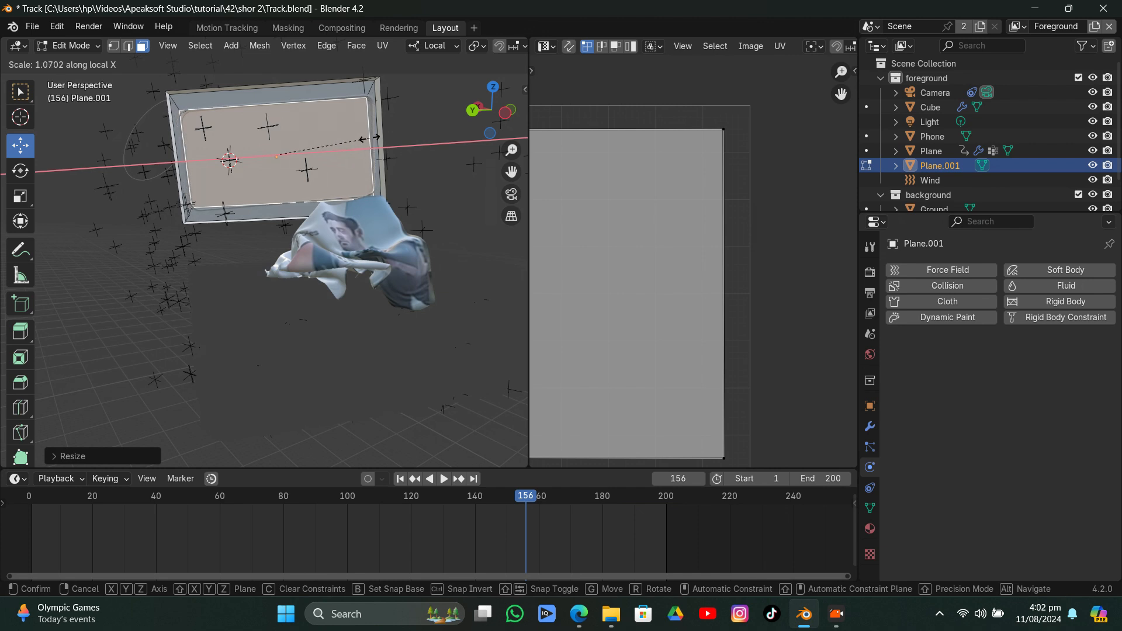
left_click(369, 137)
Delete the inset face to open the billboard frame in front of the phone, and return to Object Mode
left_click_drag(344, 145, 346, 150)
left_click_drag(277, 104, 279, 108)
key("x")
left_click(279, 107)
key("Tab")
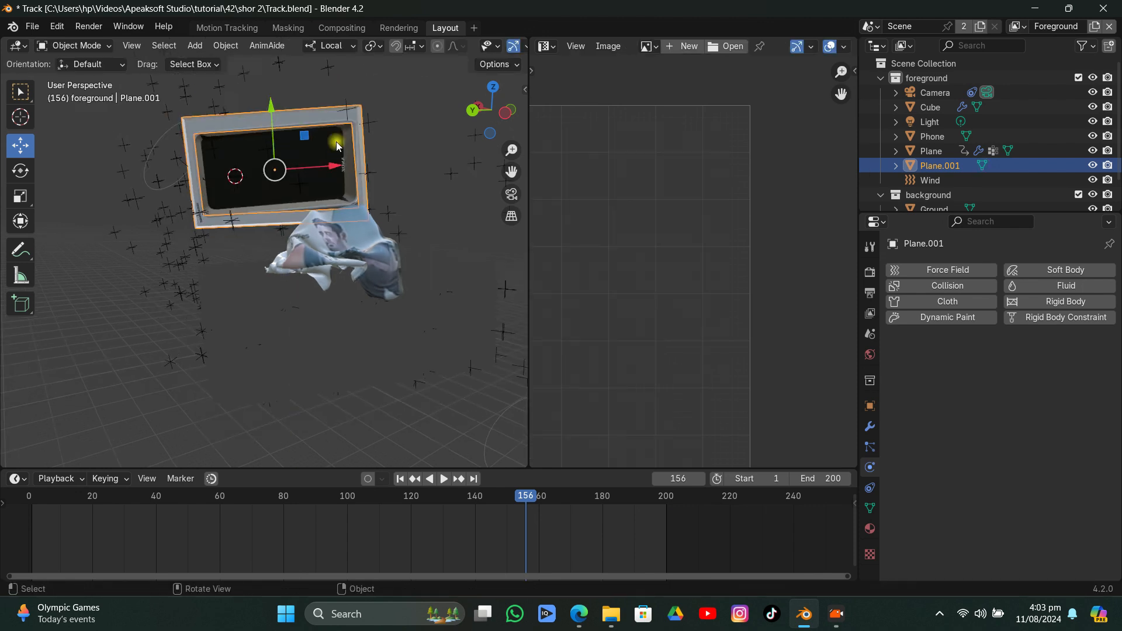
left_click(366, 187)
middle_click_drag(366, 188, 485, 194)
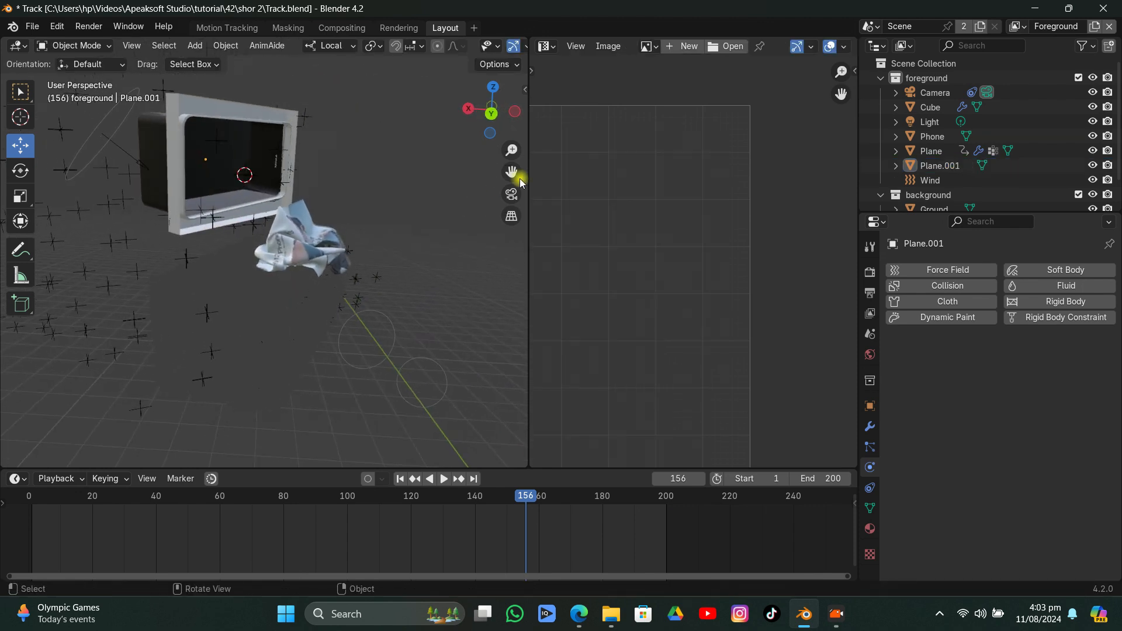
left_click(511, 194)
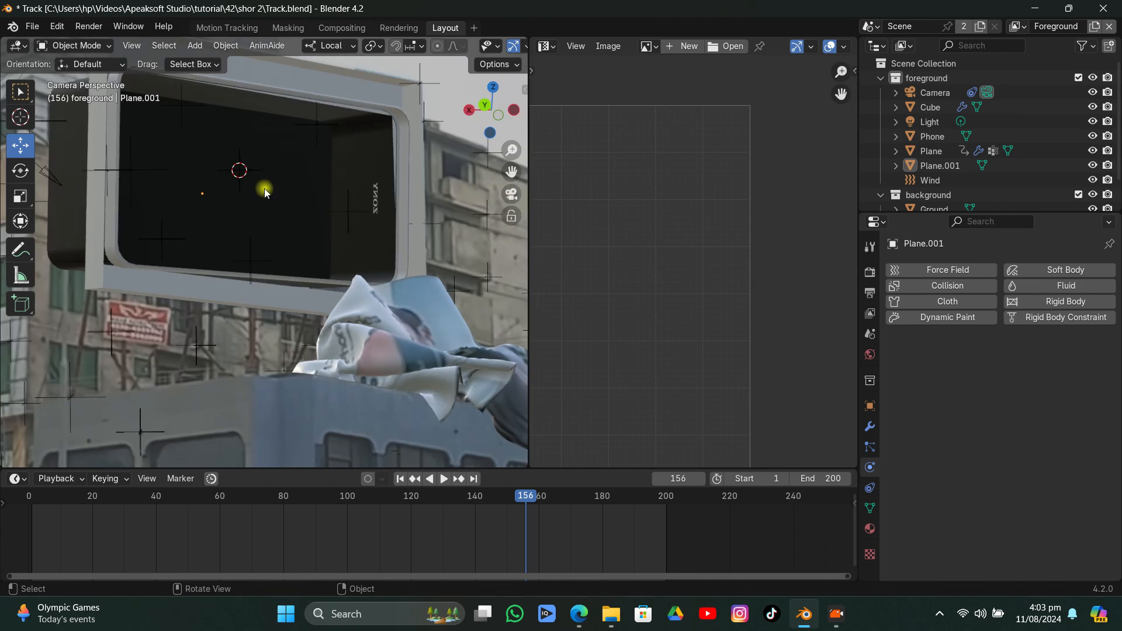
Add a single loop cut around the Phone's deepened side walls and slide it close to the billboard frame
left_click(116, 244)
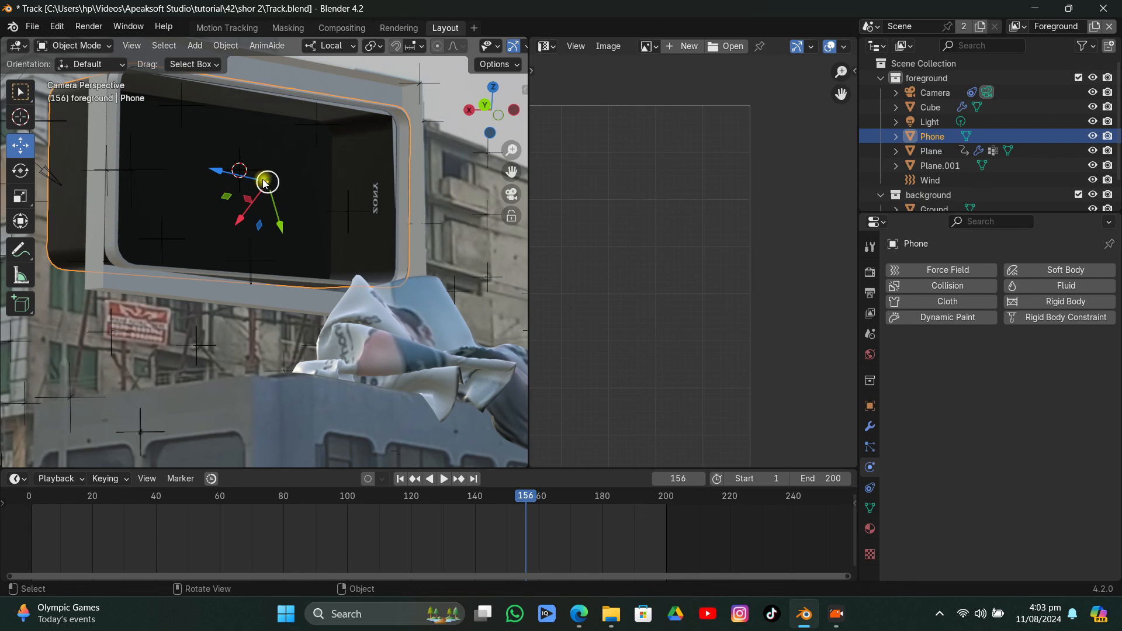
key("Tab")
middle_click_drag(206, 179, 299, 236)
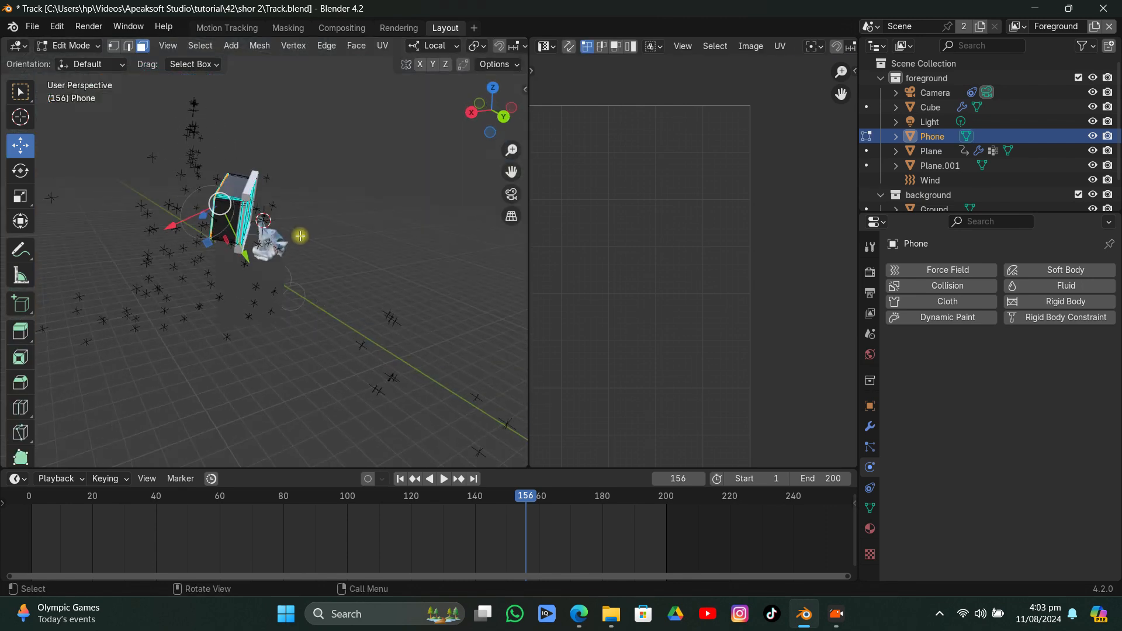
scroll(215, 248, "up", 4)
middle_click_drag(200, 246, 218, 244)
key("ctrl+r")
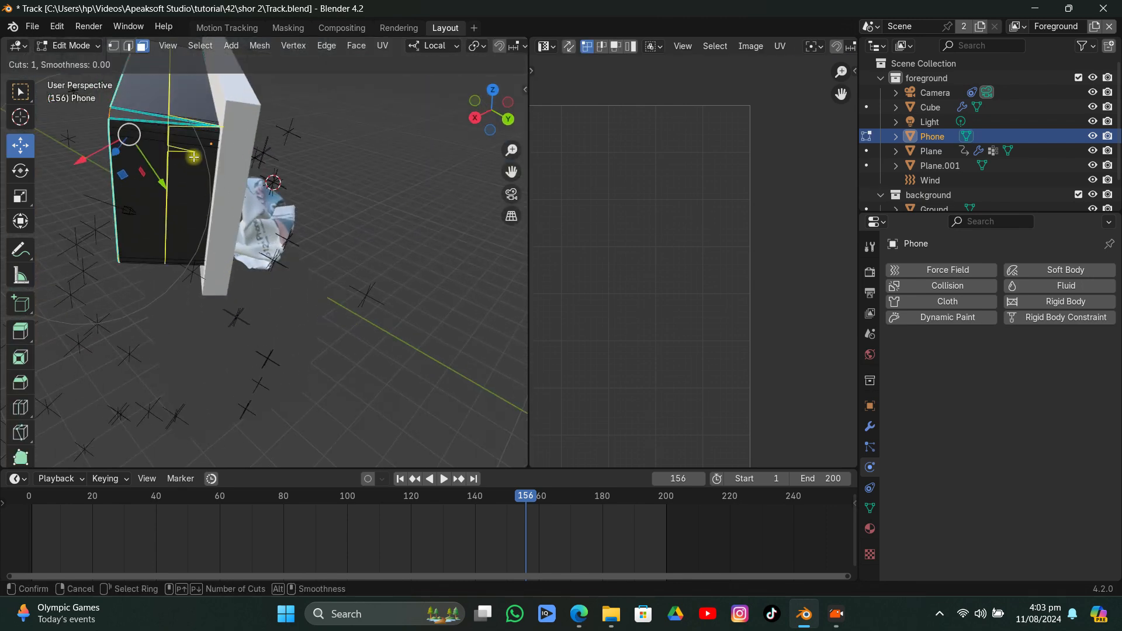
left_click(194, 157)
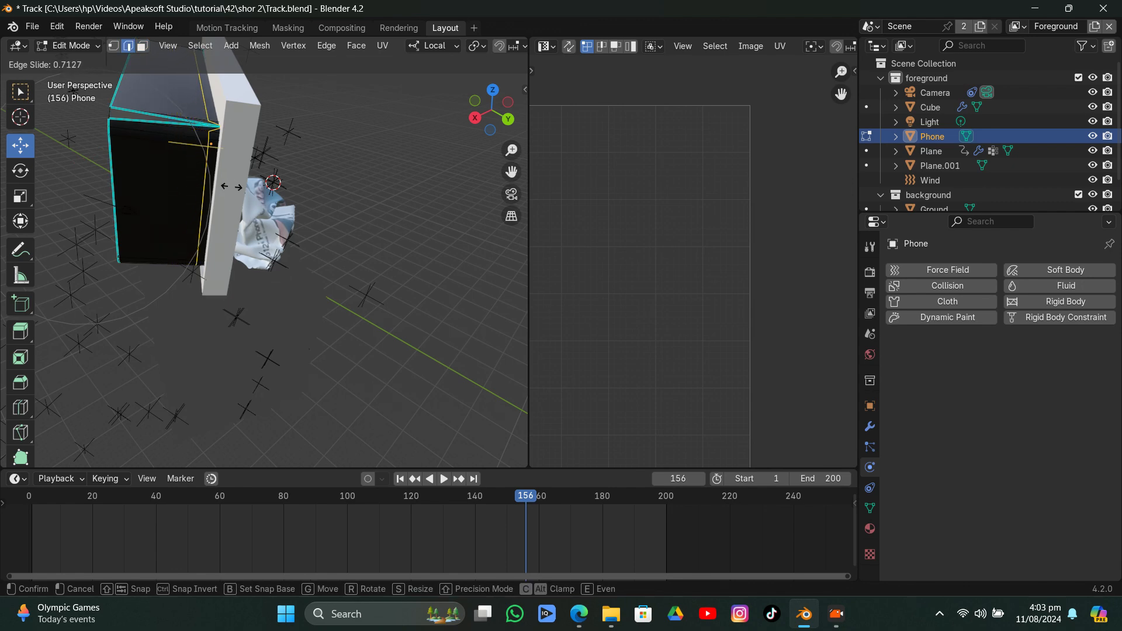
left_click(232, 187)
Knife-cut across the phone's corner to connect the new edge loop directly between its two neighbouring vertices
scroll(240, 183, "up", 8)
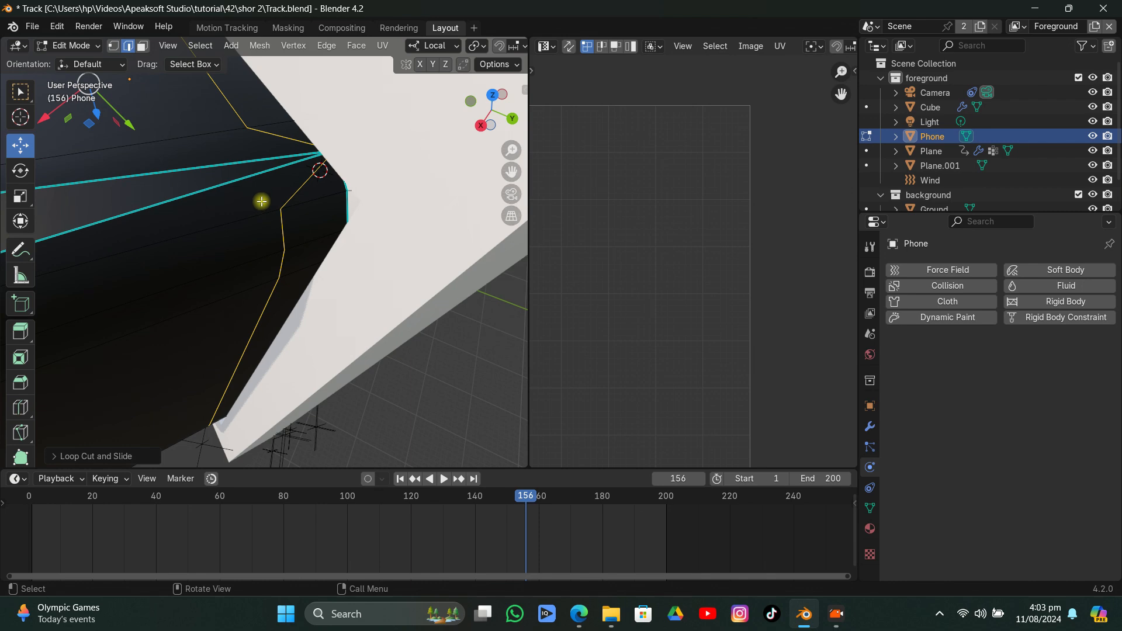
key("k")
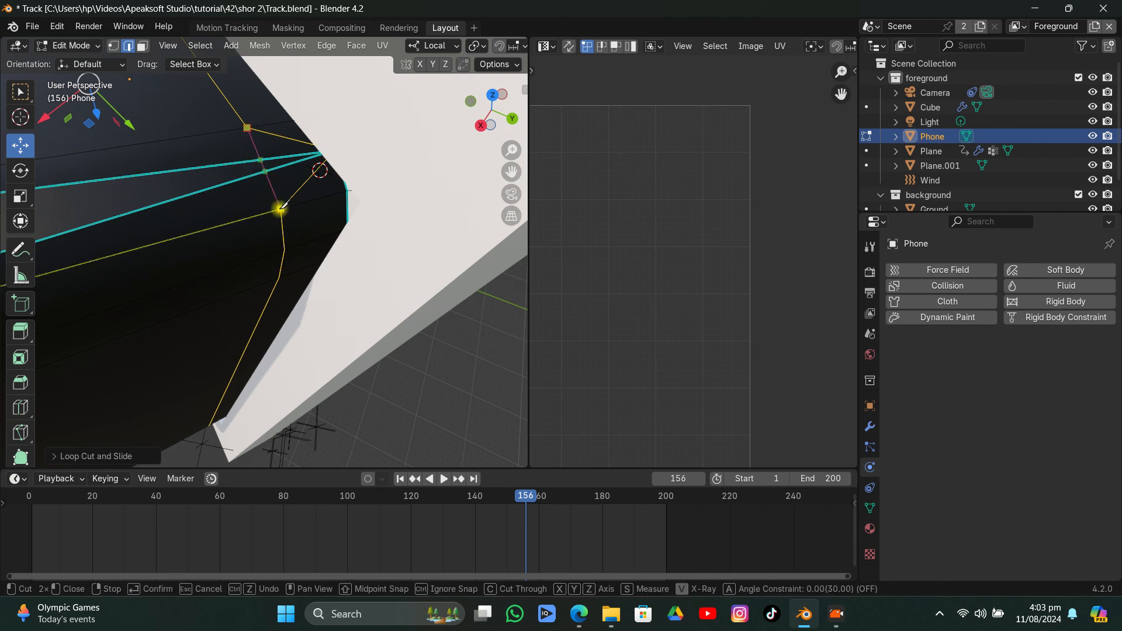
scroll(282, 208, "down", 6)
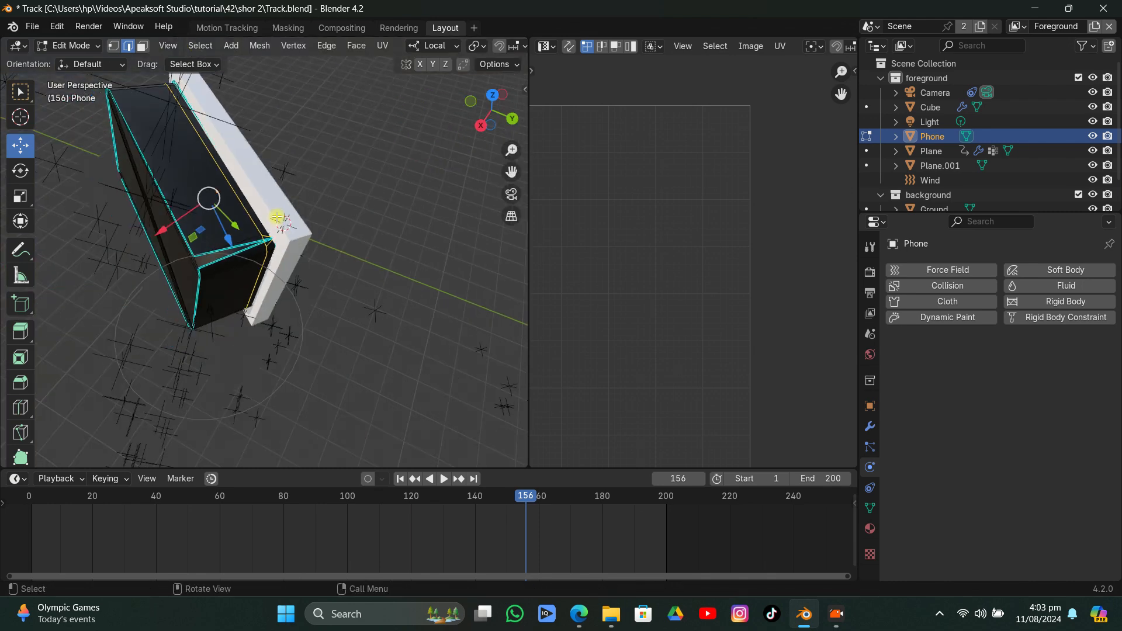
mouse_move(283, 207)
middle_mouse_down()
mouse_move(276, 126)
mouse_move(384, 233)
mouse_move(300, 218)
mouse_move(321, 211)
mouse_move(224, 176)
mouse_move(295, 222)
middle_mouse_up()
key("s")
left_click(421, 207)
key("ctrl+z")
Reselect the edge loop behind the frame along the knife cut, extrude it and scale it outward to about 2.7 times
scroll(292, 224, "up", 5)
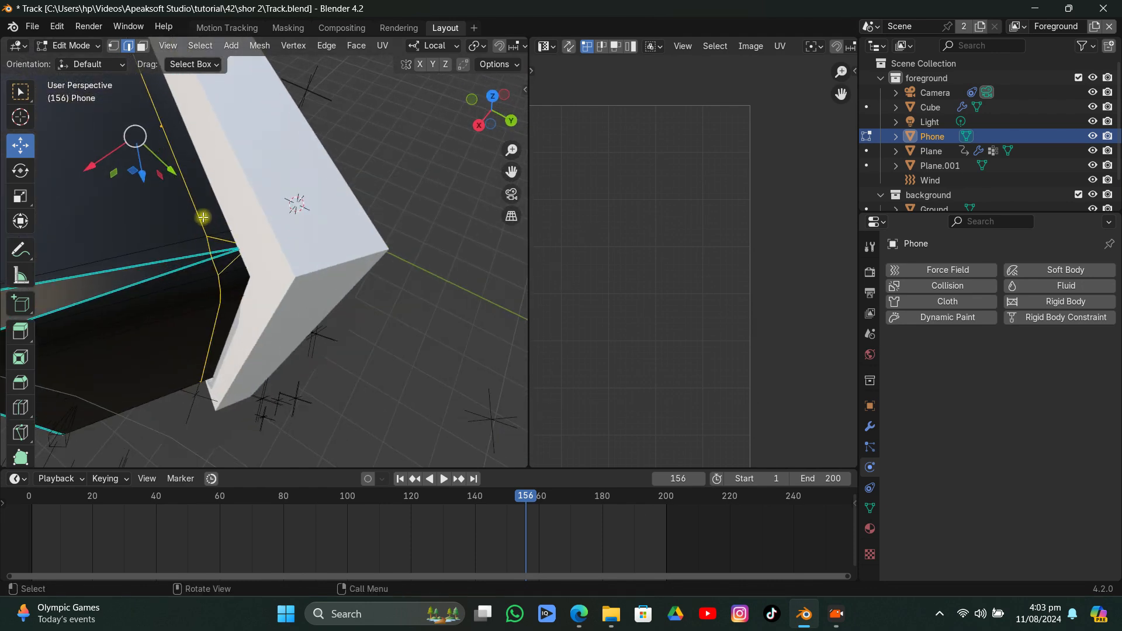
left_click(203, 216)
left_click(203, 217, "alt")
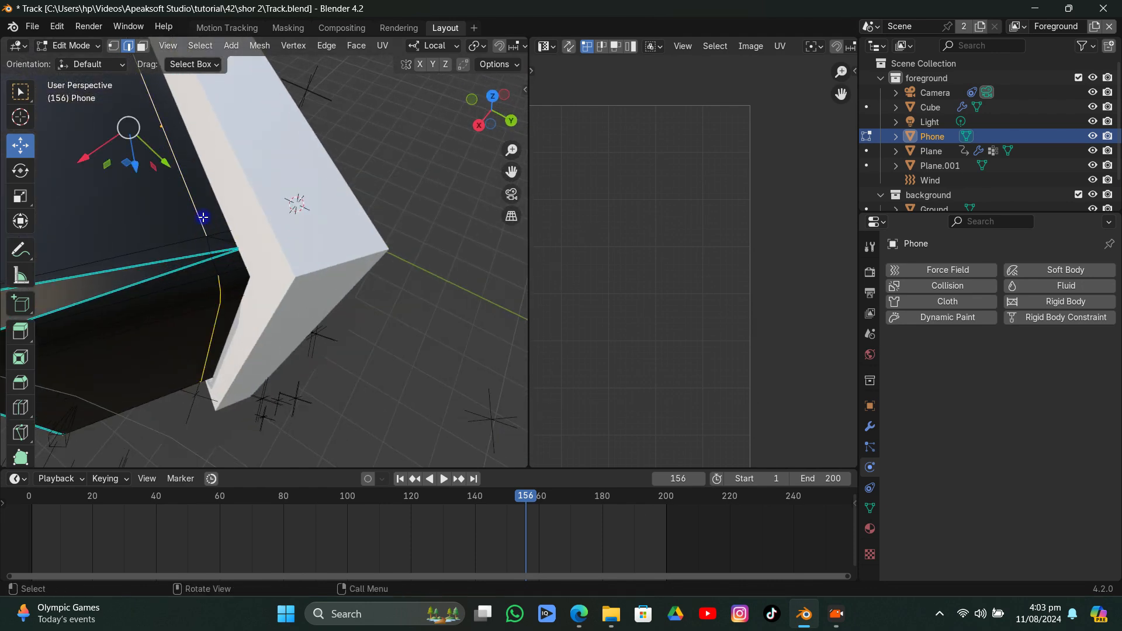
left_click(212, 255, "shift")
scroll(237, 280, "down", 5)
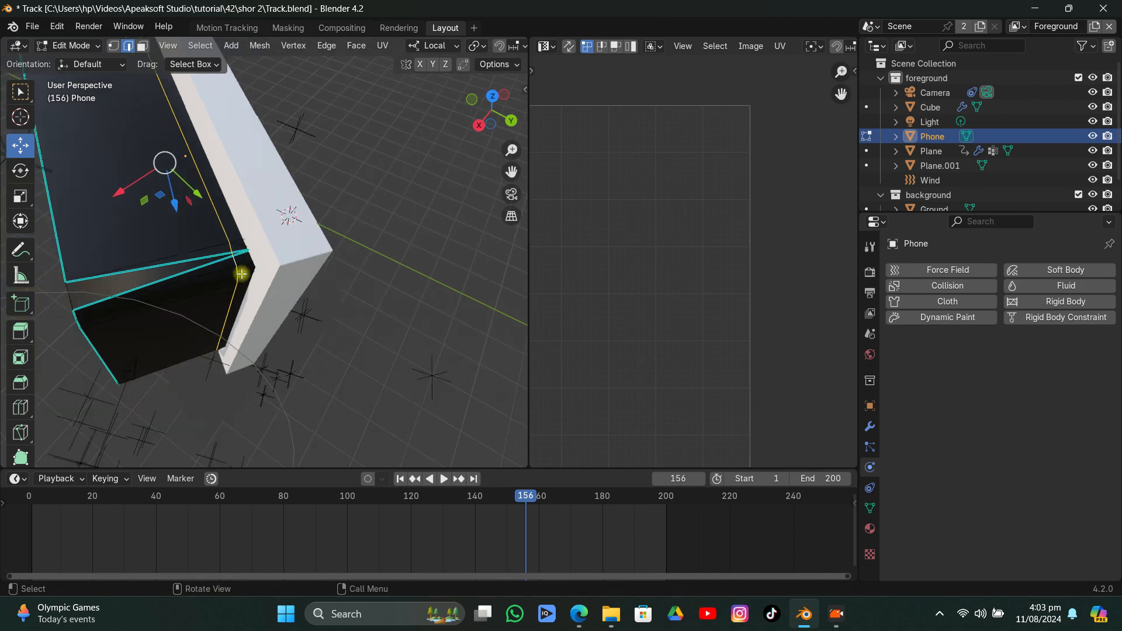
key("s")
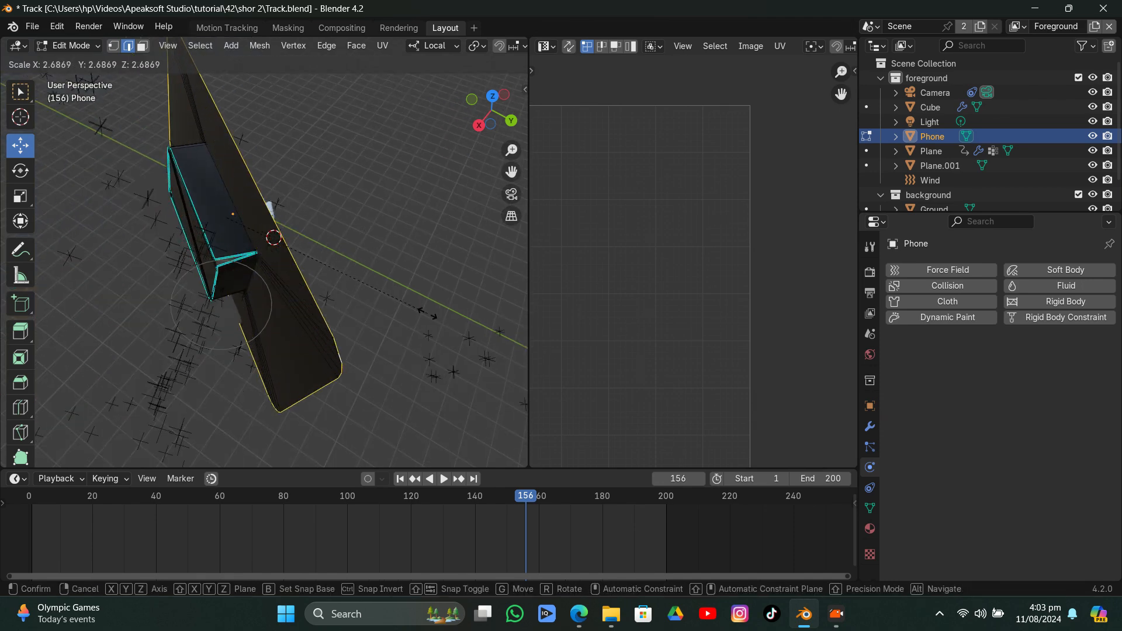
key("Return")
Accept the extruded edge loop's outward scaling at about 2.7 times and switch to face selection in the camera view
left_click(504, 197)
scroll(378, 199, "down", 3)
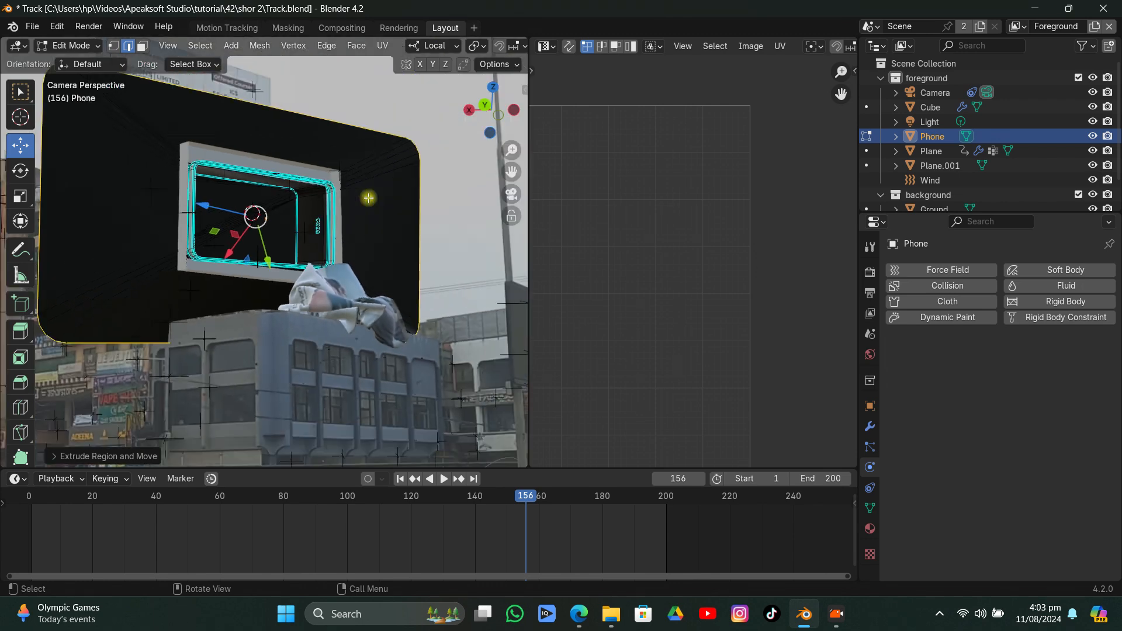
left_click(143, 45)
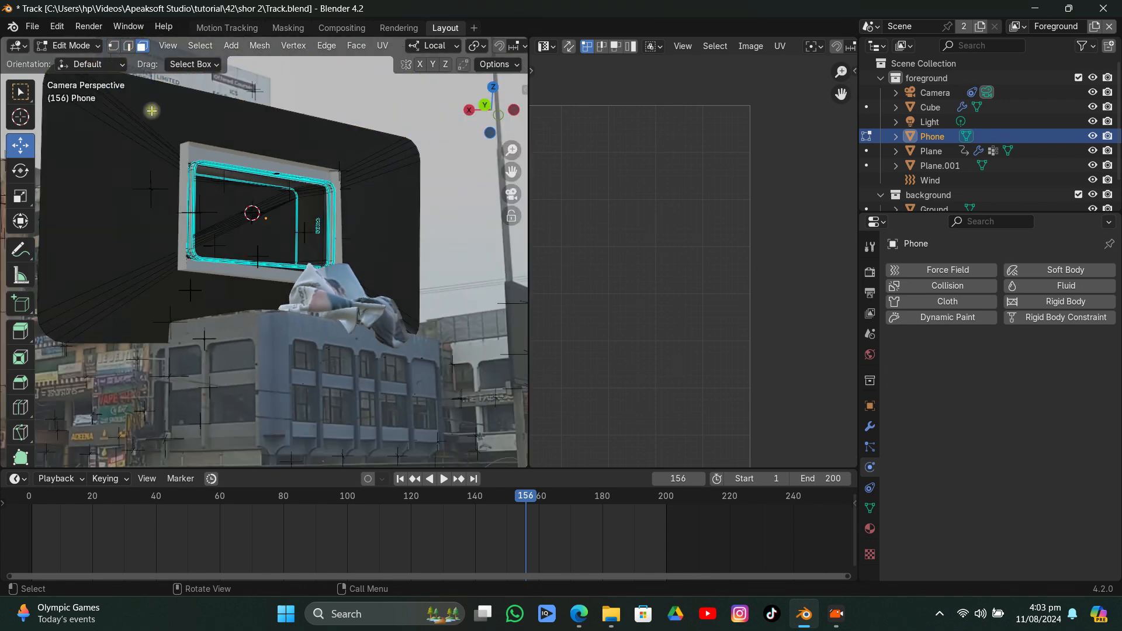
left_click(117, 126)
left_click(366, 133, "ctrl")
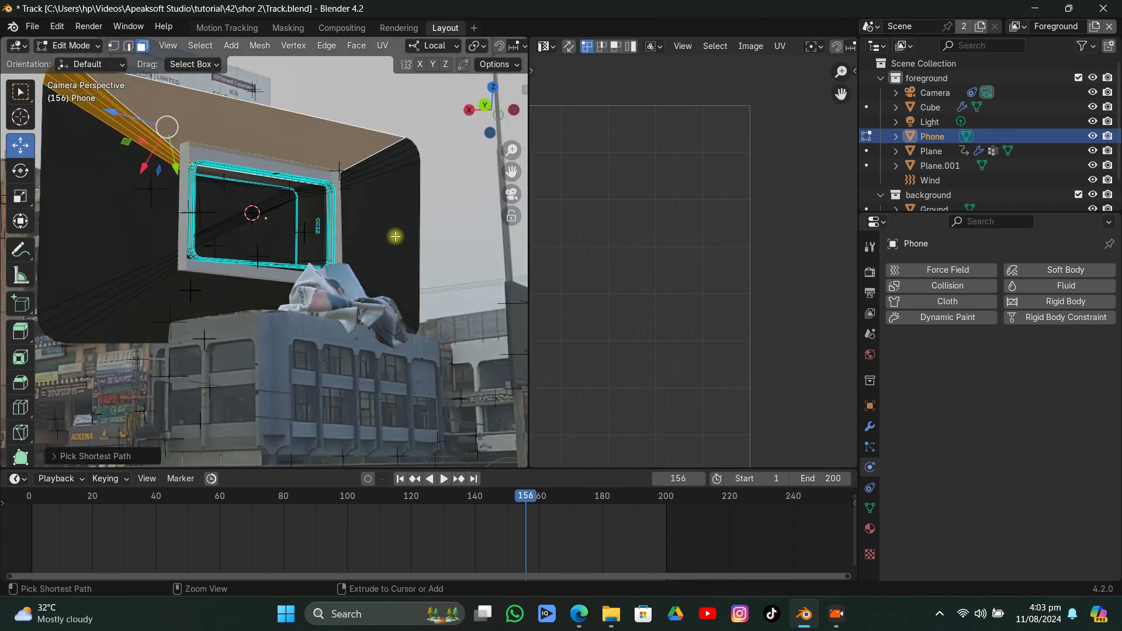
left_click(394, 238, "ctrl")
left_click(193, 318, "ctrl")
left_click(23, 257)
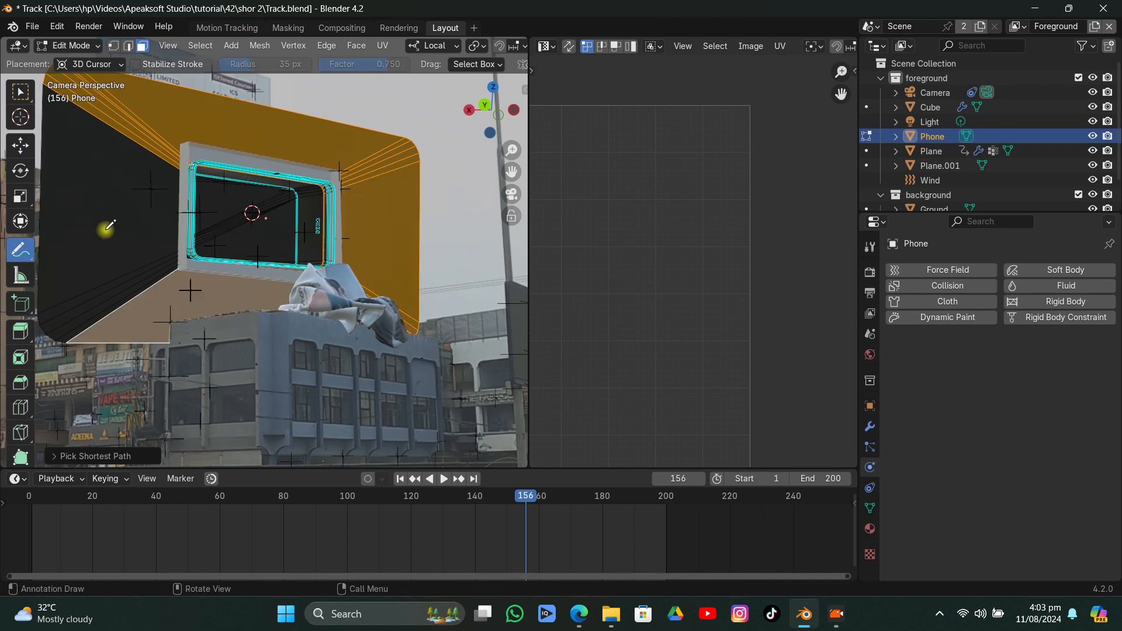
right_click(338, 132)
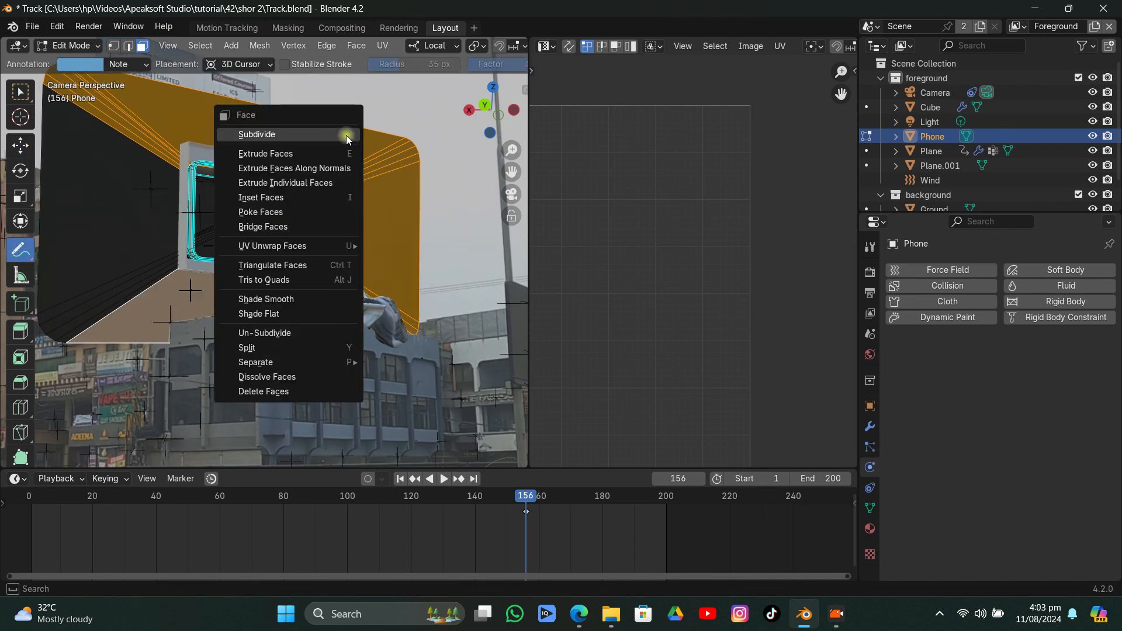
key("Escape")
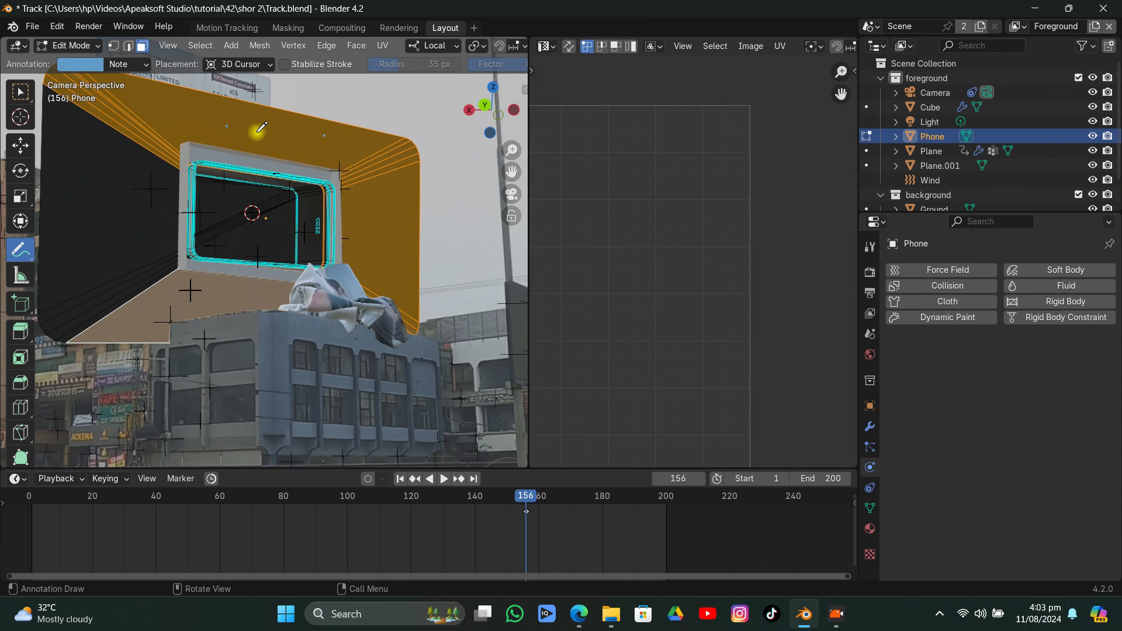
right_click(261, 127)
key("Escape")
left_click(20, 145)
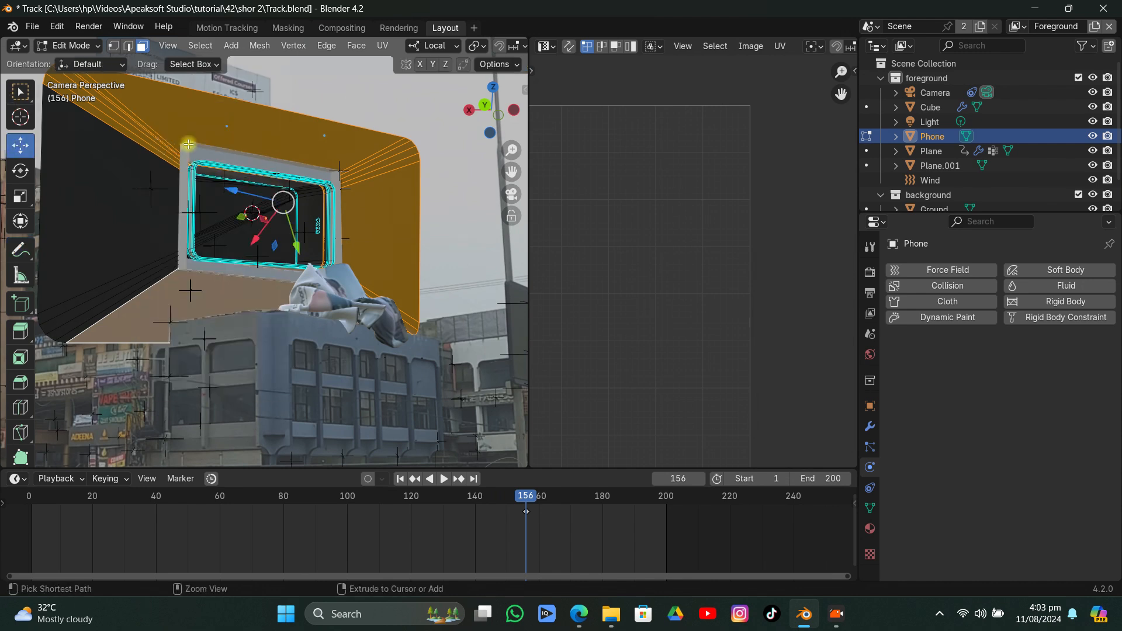
Select the full ring of flared Phone faces surrounding the billboard frame, including the corner strips
left_click(147, 168)
left_click(149, 145)
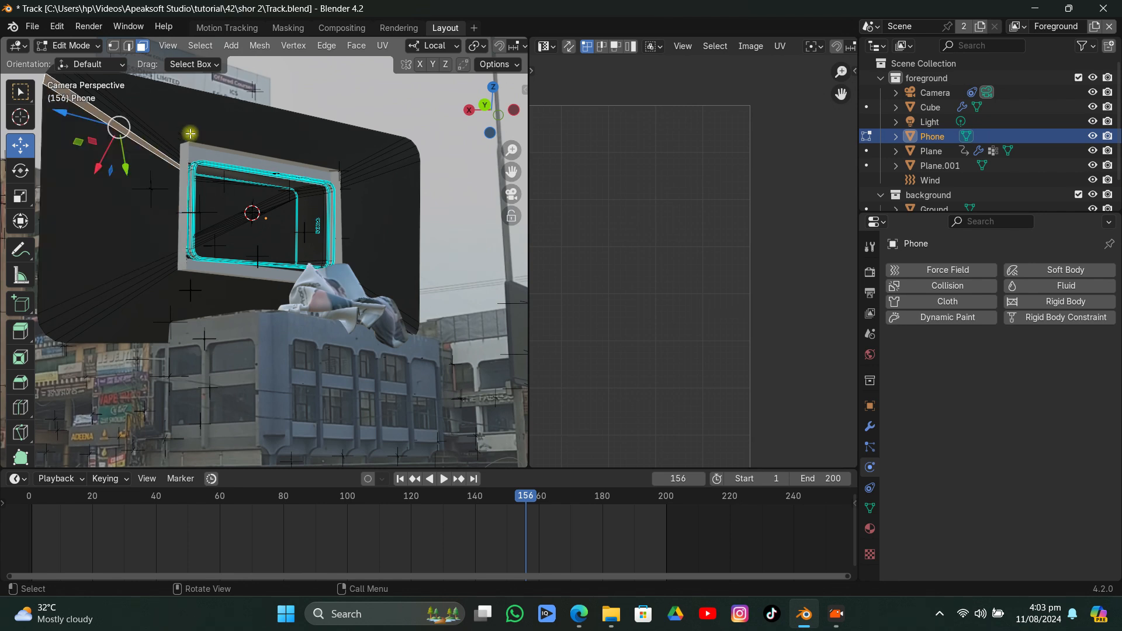
left_click(232, 120, "ctrl")
left_click(405, 189, "ctrl")
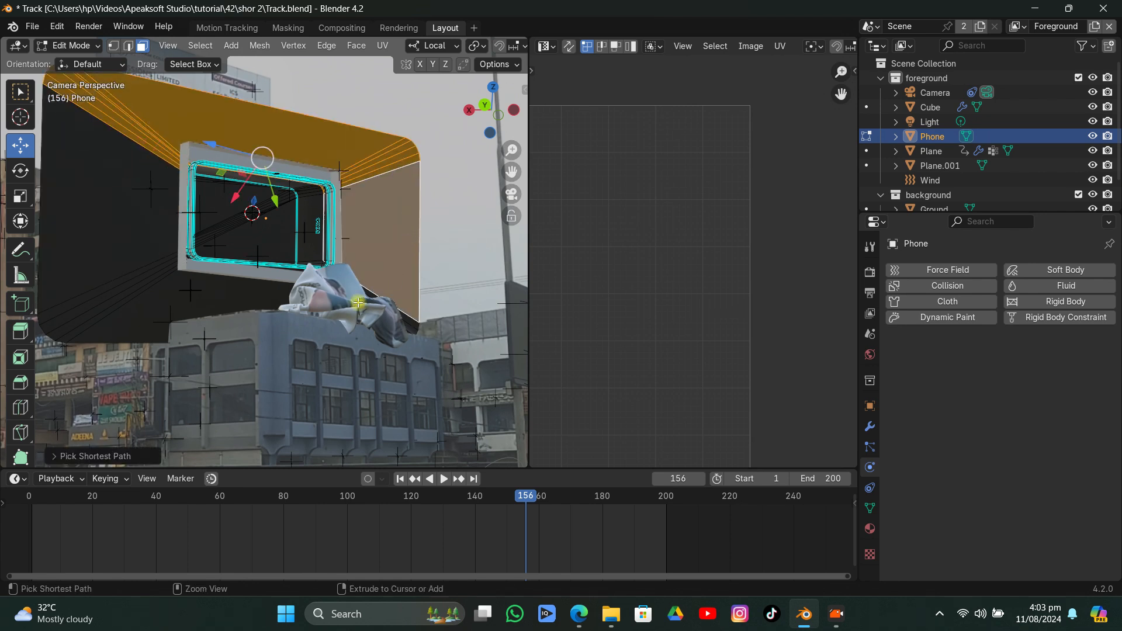
left_click(232, 310, "ctrl")
left_click(92, 270, "ctrl")
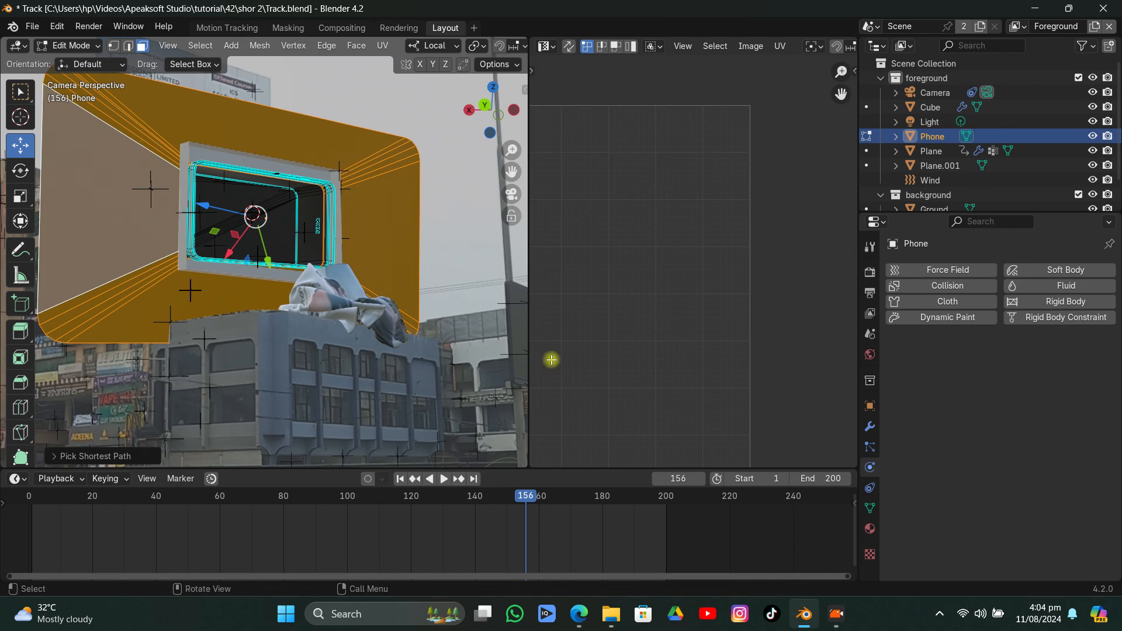
Assign a new material to the selected flared faces, set its surface to Holdout, and return to Object Mode
left_click(870, 528)
left_click(1108, 270)
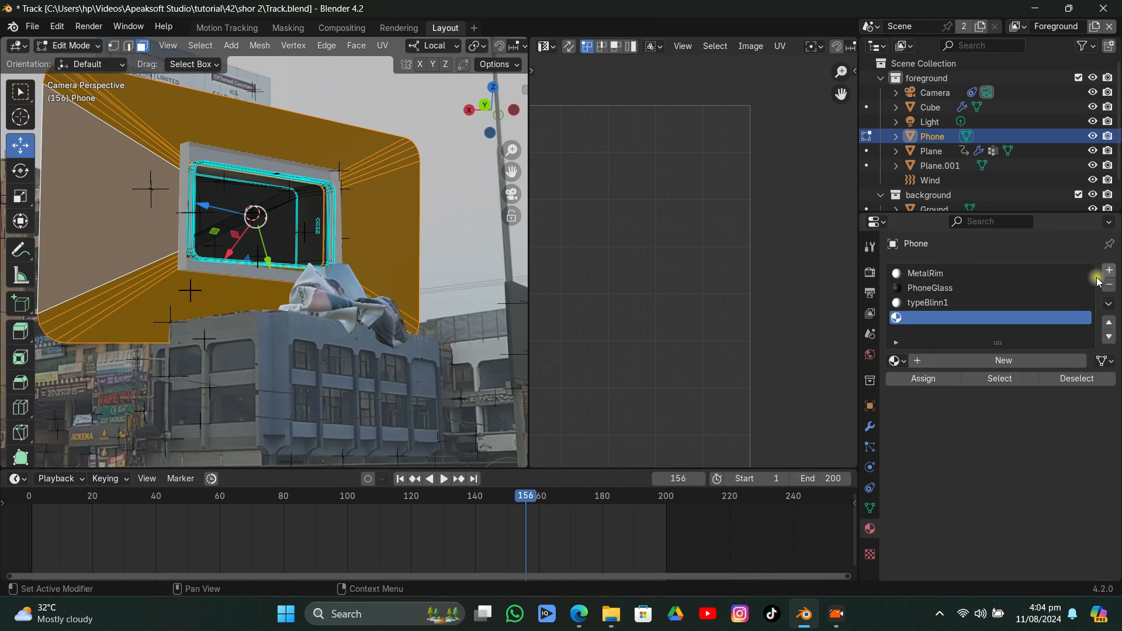
left_click(994, 360)
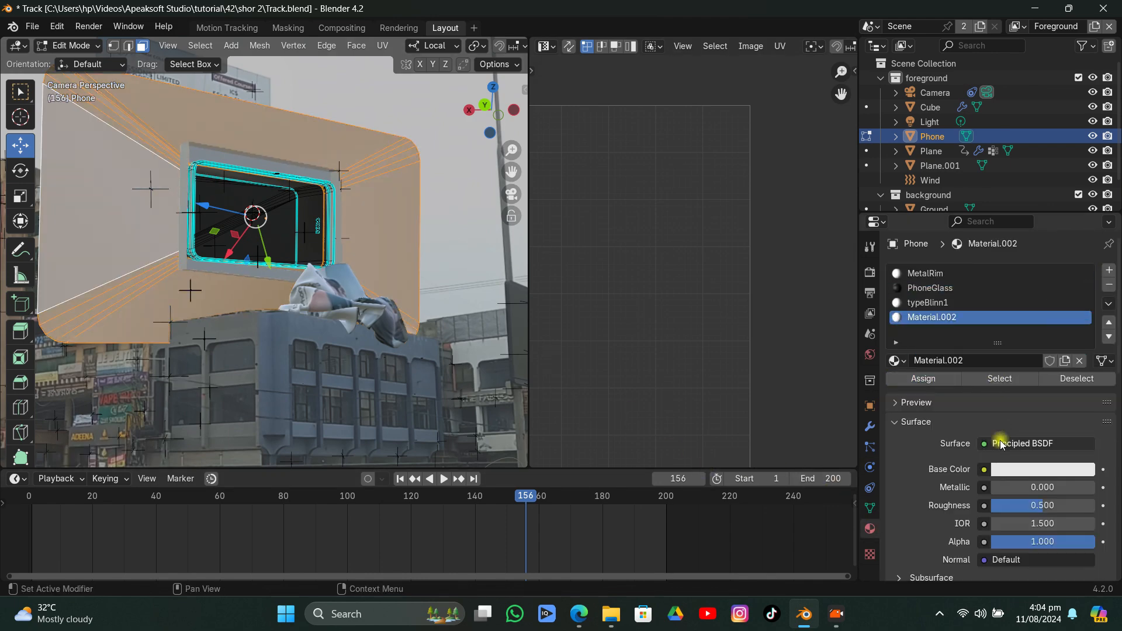
left_click(1002, 442)
left_click(912, 206)
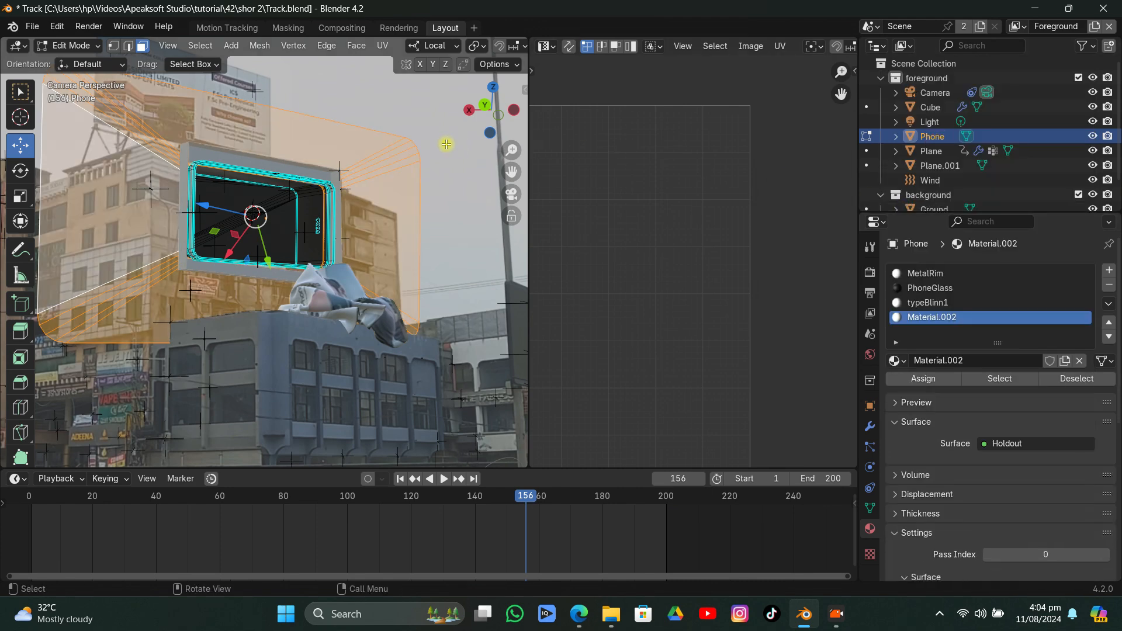
key("Tab")
left_click(394, 103)
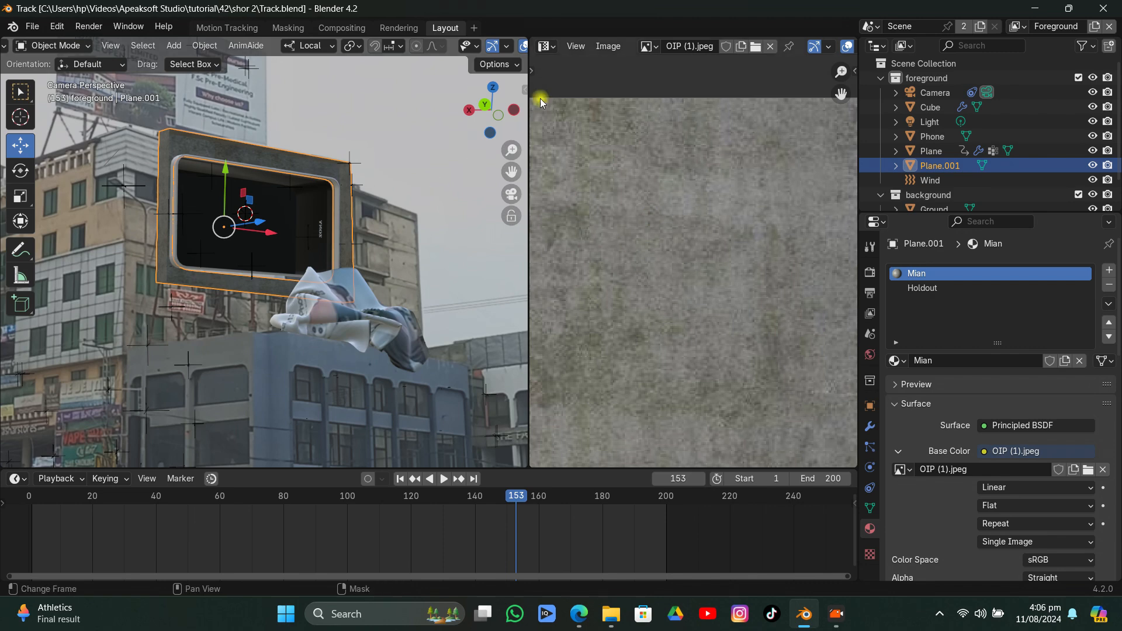
Save the file and switch the 3D viewport to rendered shading
key("ctrl+s")
left_click(546, 45)
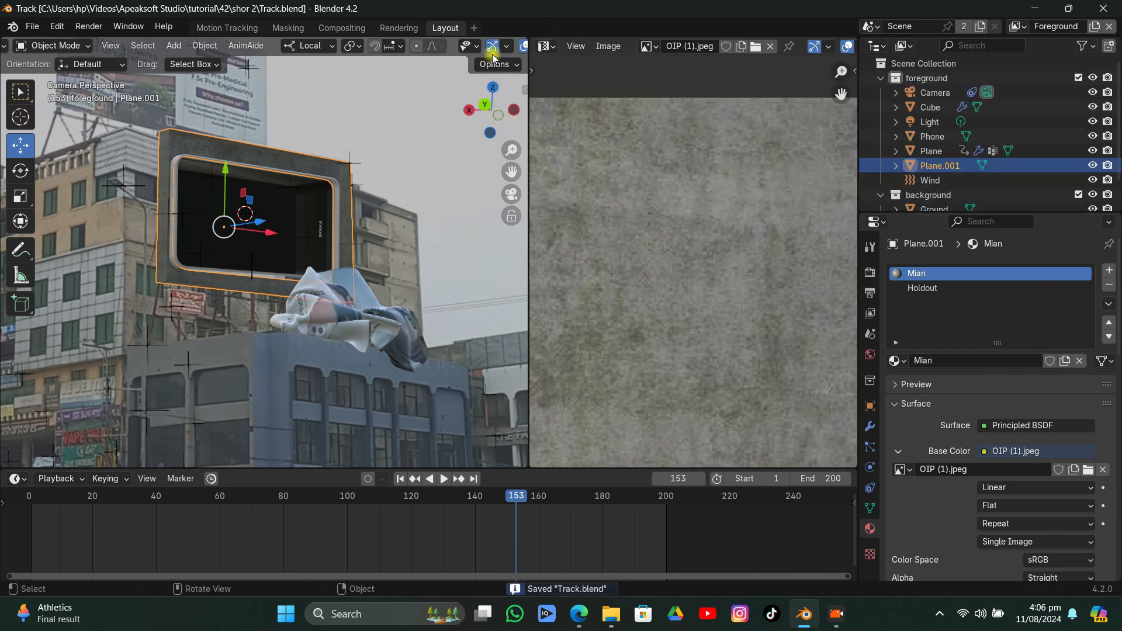
scroll(491, 54, "down", 5)
left_click(499, 47)
Set the render engine to Cycles on GPU Compute, enable viewport denoising, and save the file
left_click(869, 272)
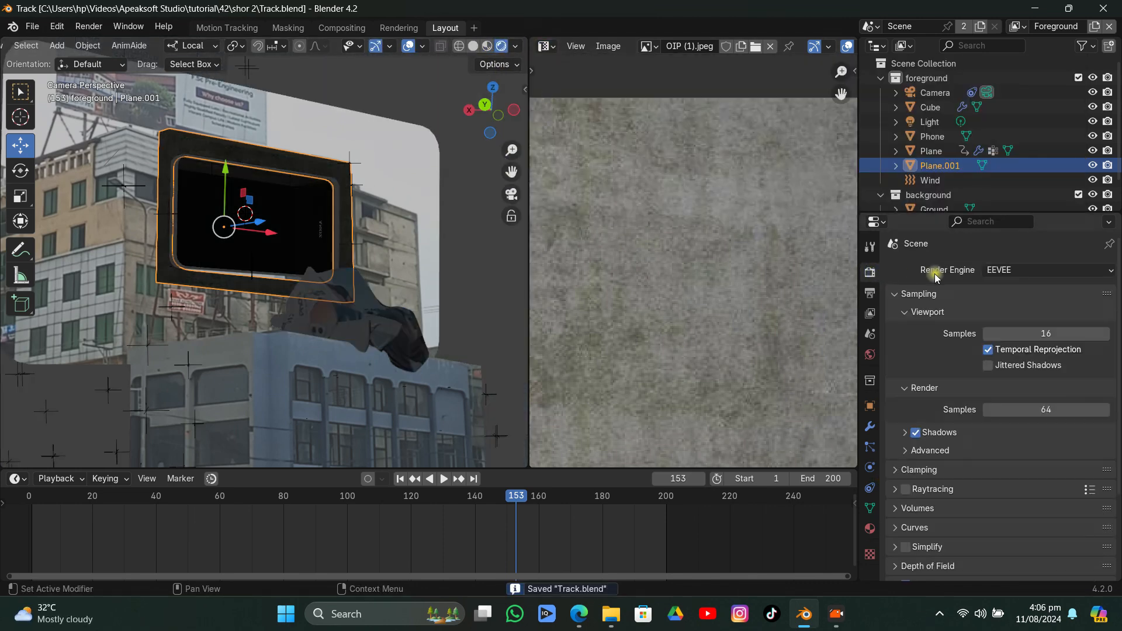
left_click(1000, 270)
left_click(1001, 319)
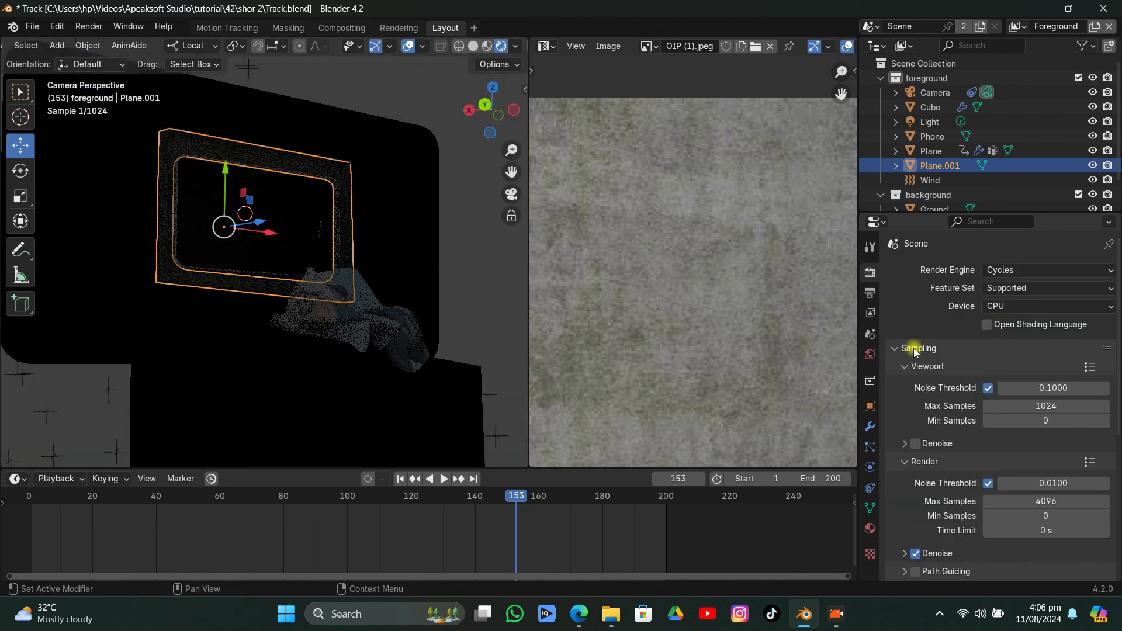
left_click(1040, 305)
left_click(1026, 338)
left_click(915, 444)
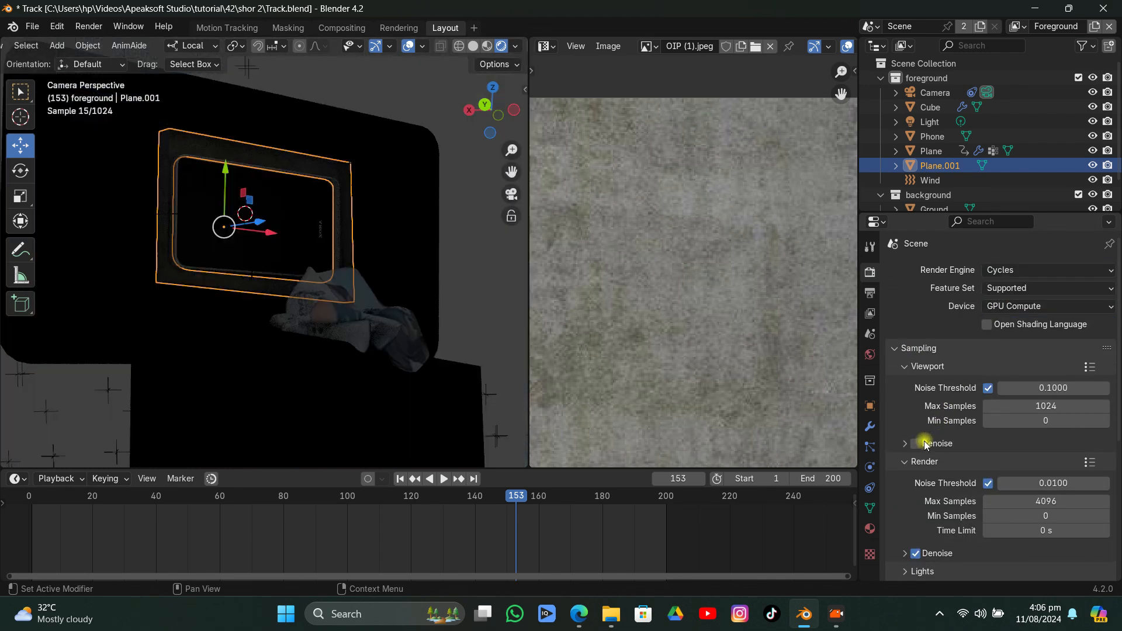
left_click(919, 446)
key("ctrl+s")
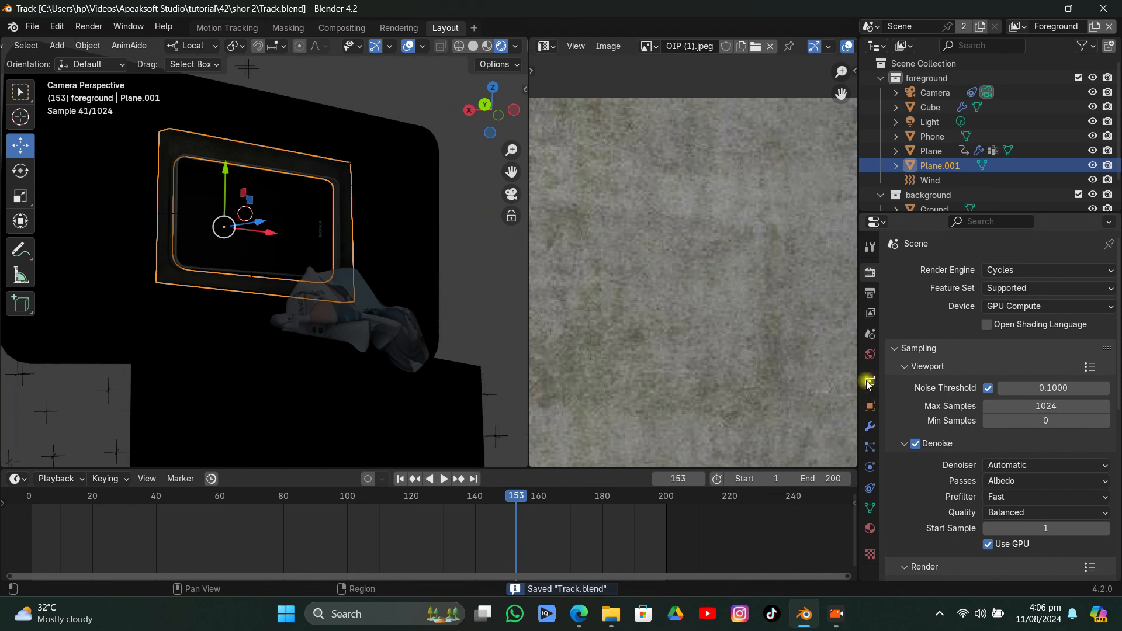
Give the world background an environment texture using overcast_soil_puresky_4k.exr from the msi film texture folder
left_click(869, 355)
left_click(979, 361)
left_click(590, 493)
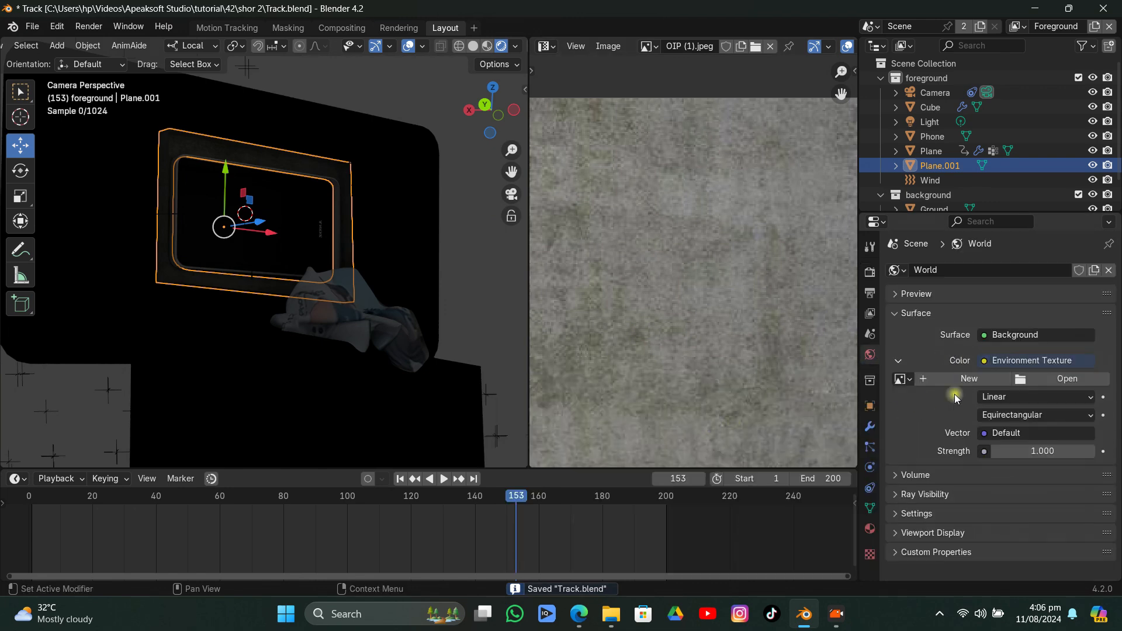
left_click(1067, 379)
left_click(180, 451)
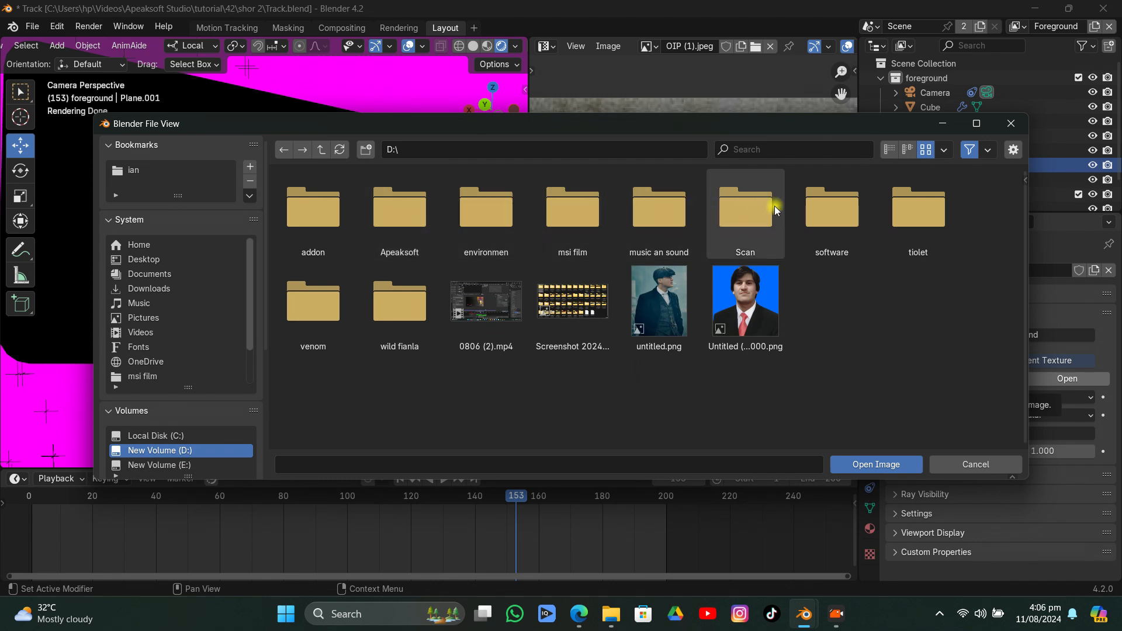
left_click(586, 226)
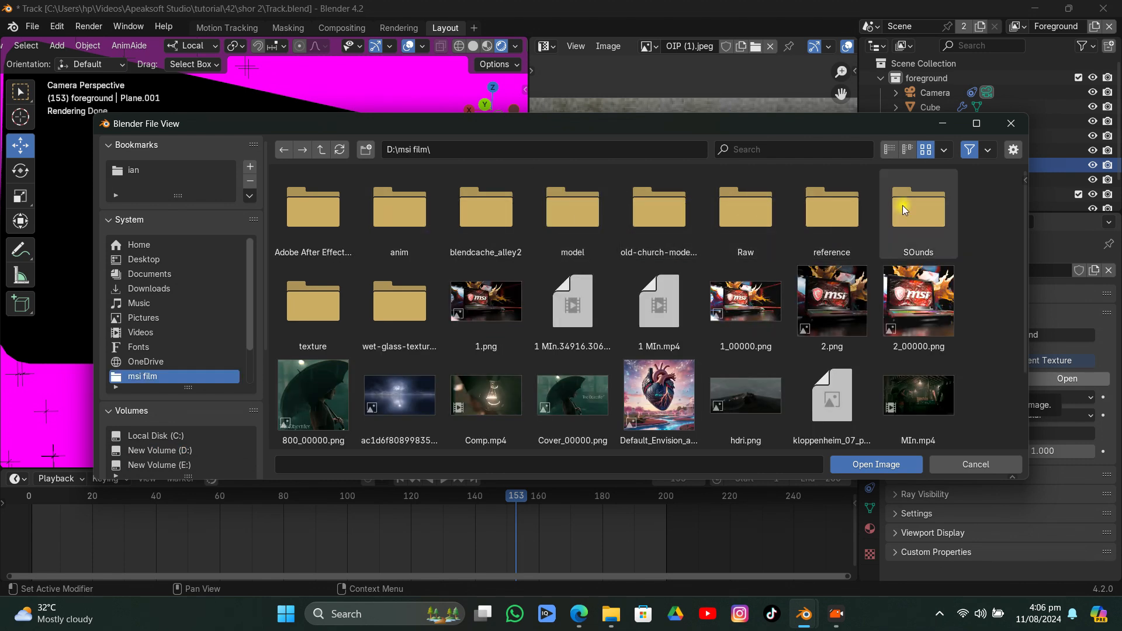
double_click(340, 307)
double_click(572, 207)
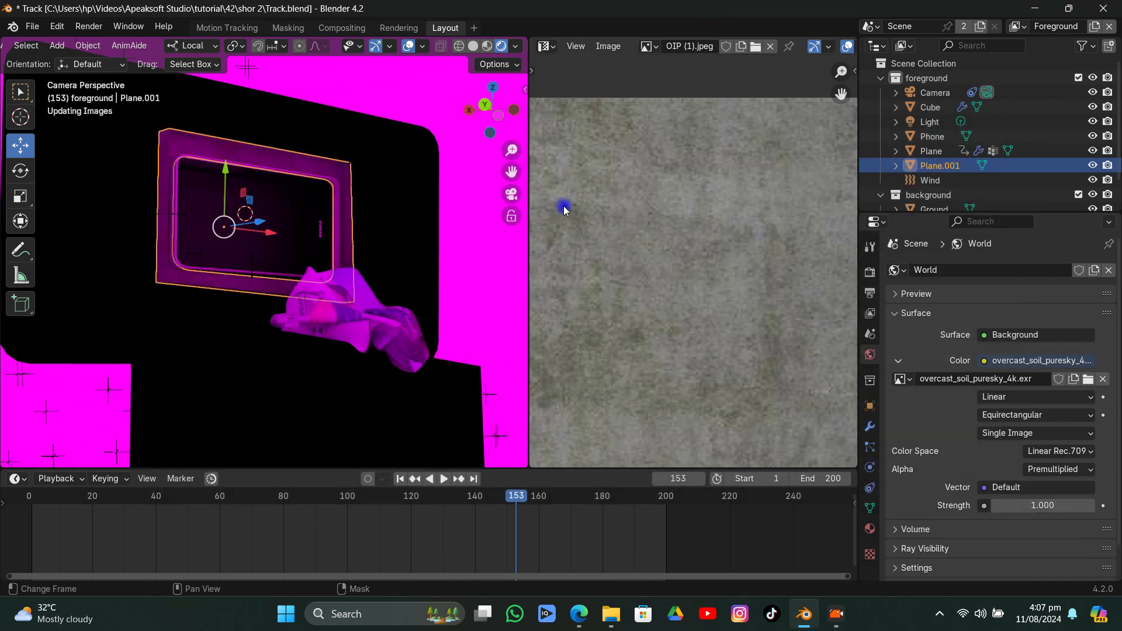
Turn on the transparent film background for rendering, leave all objects deselected, and save the file
scroll(397, 282, "down", 5)
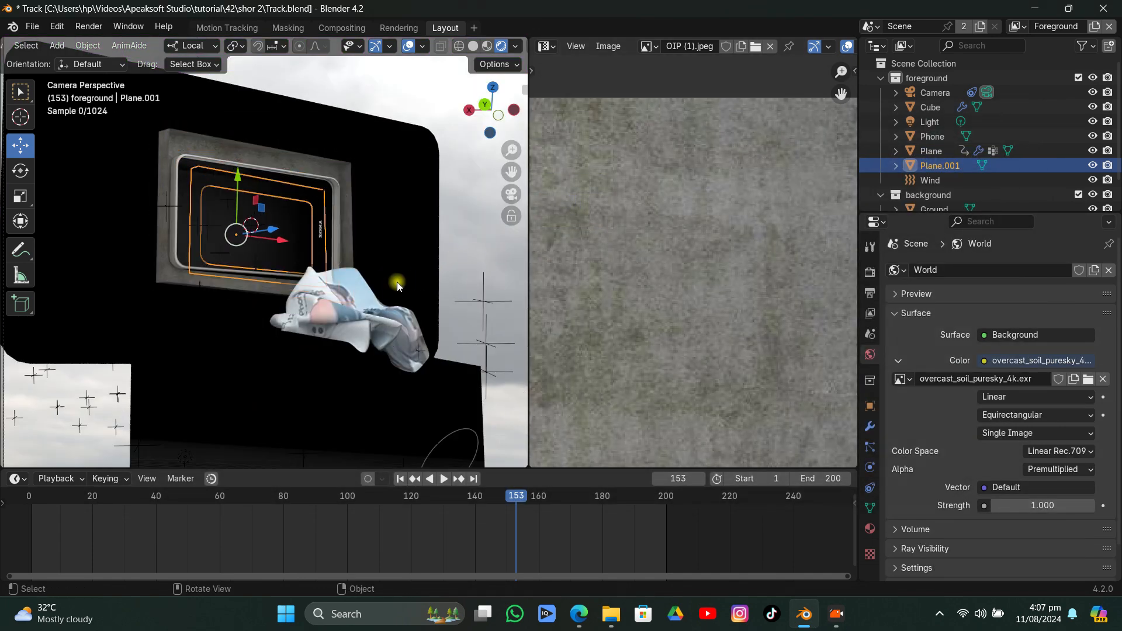
left_click(852, 272)
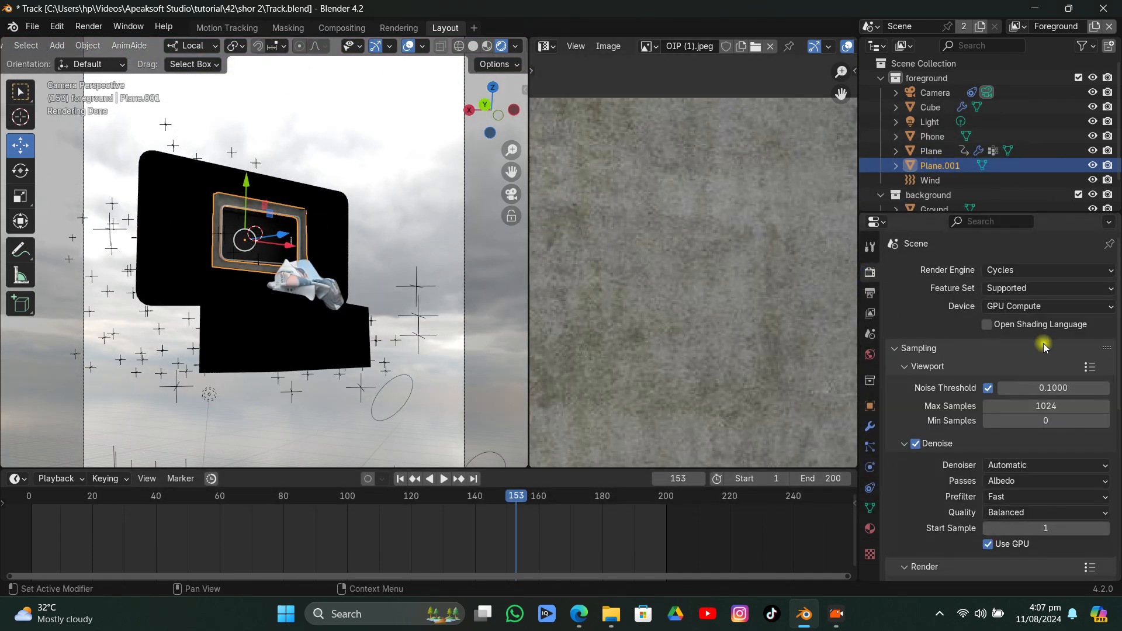
scroll(955, 393, "down", 10)
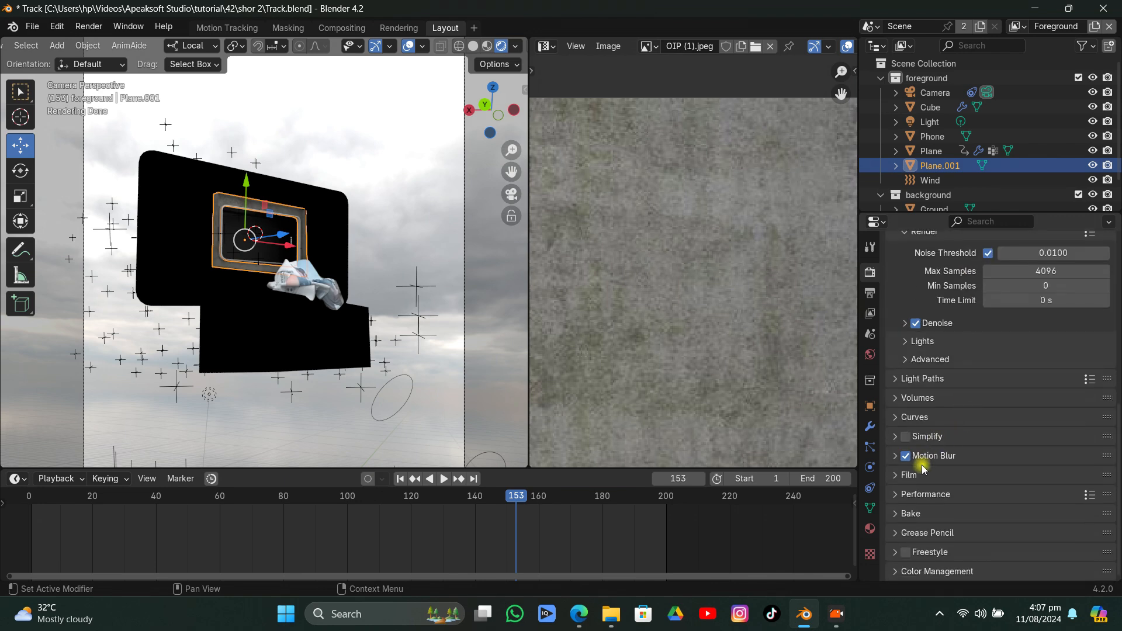
left_click(922, 468)
scroll(928, 471, "down", 6)
left_click(915, 433)
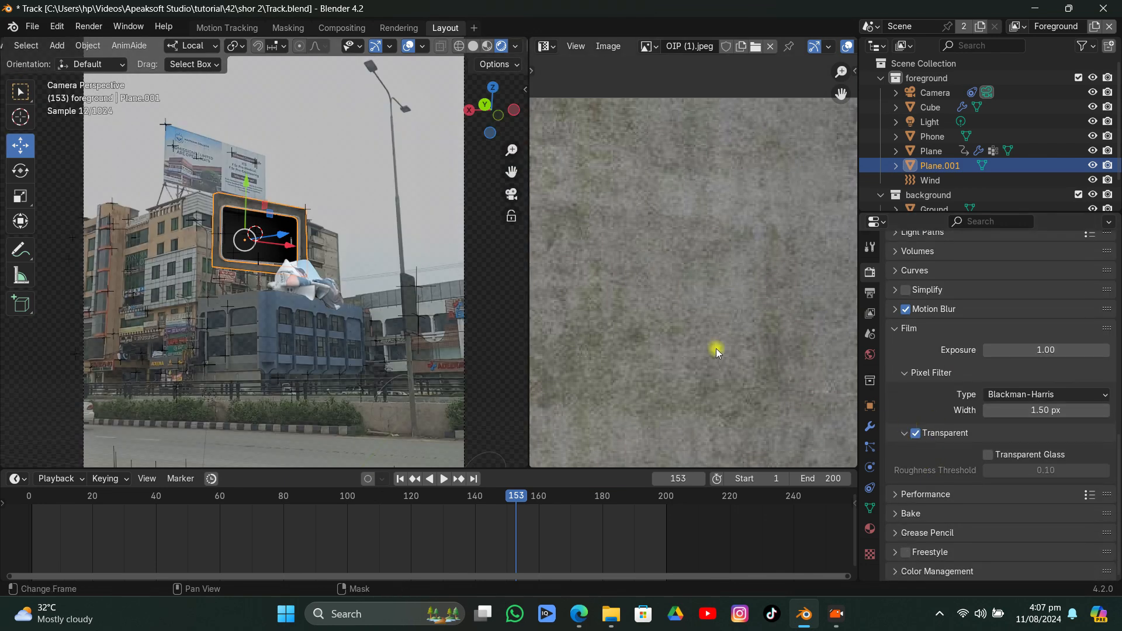
scroll(375, 212, "up", 3)
left_click(386, 139)
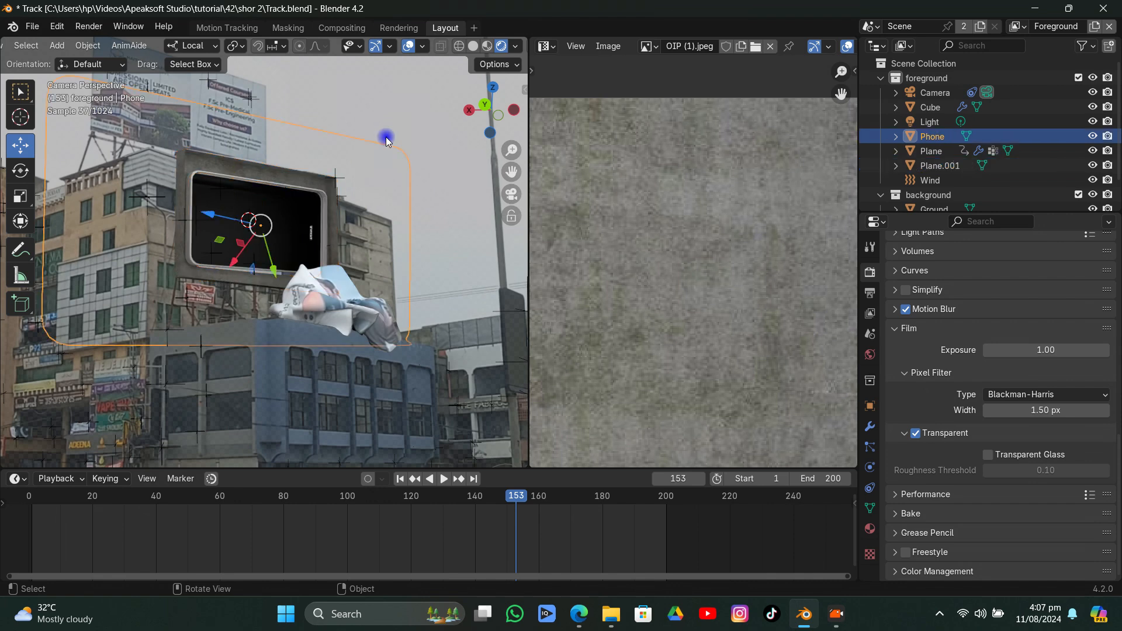
left_click(438, 120)
key("ctrl+s")
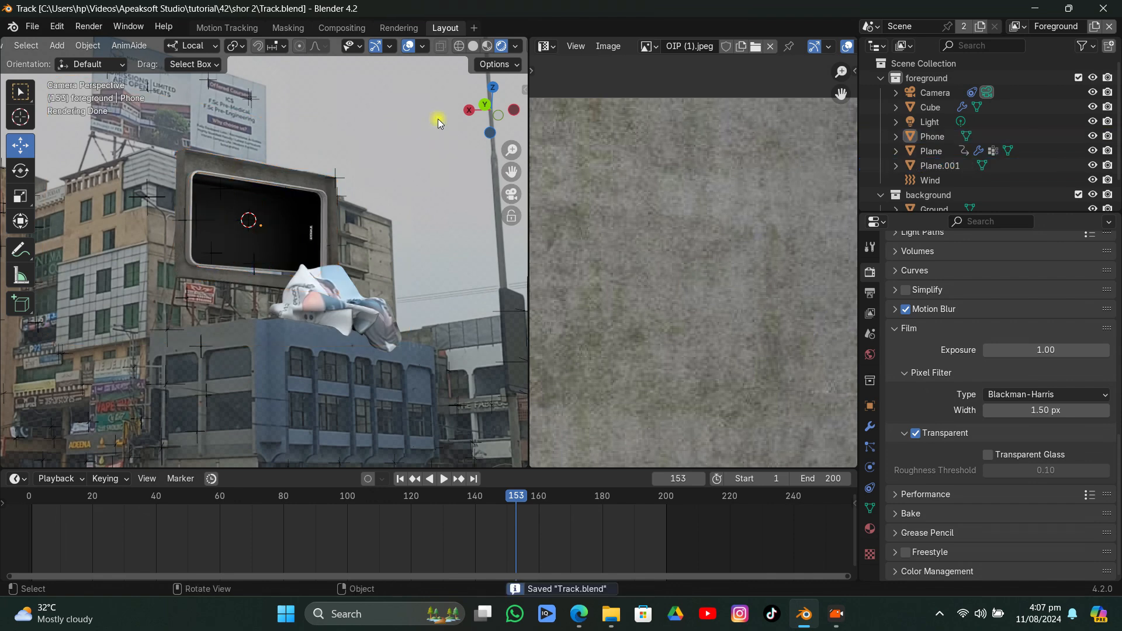
Bake the billboard cloth's simulation from the first frame in solid shading, and switch back to rendered shading
left_click(400, 478)
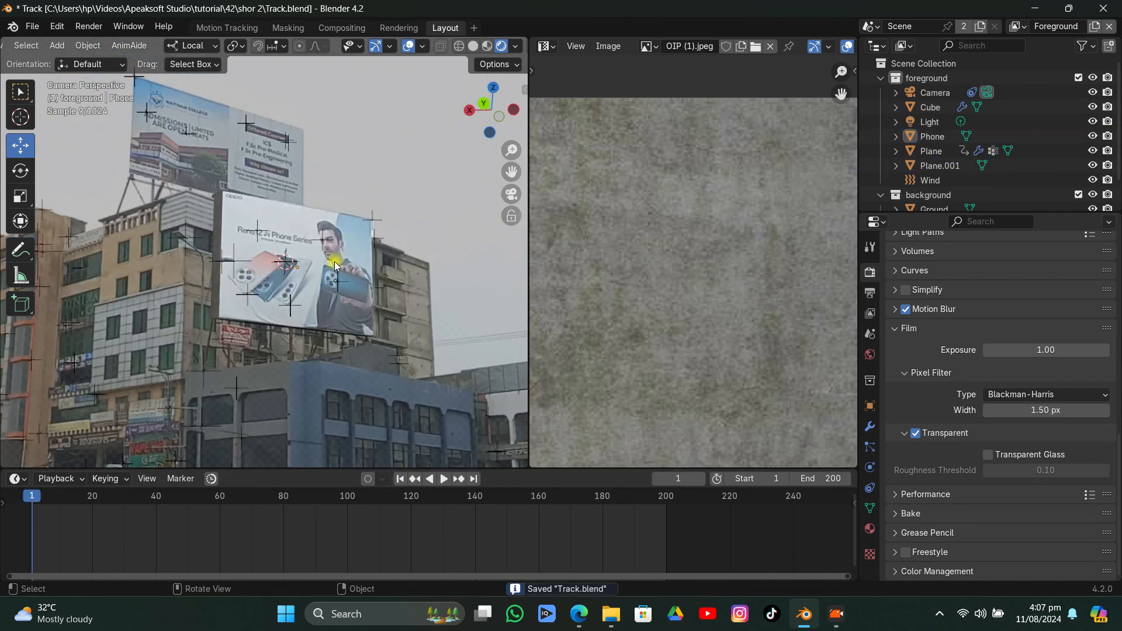
left_click(353, 246)
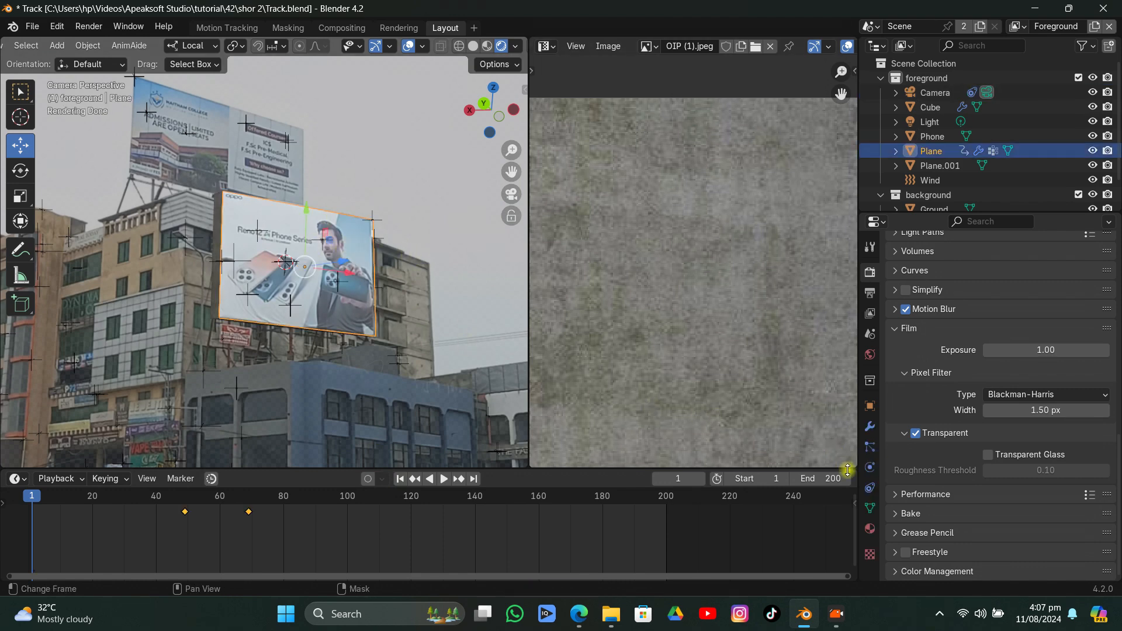
left_click(868, 529)
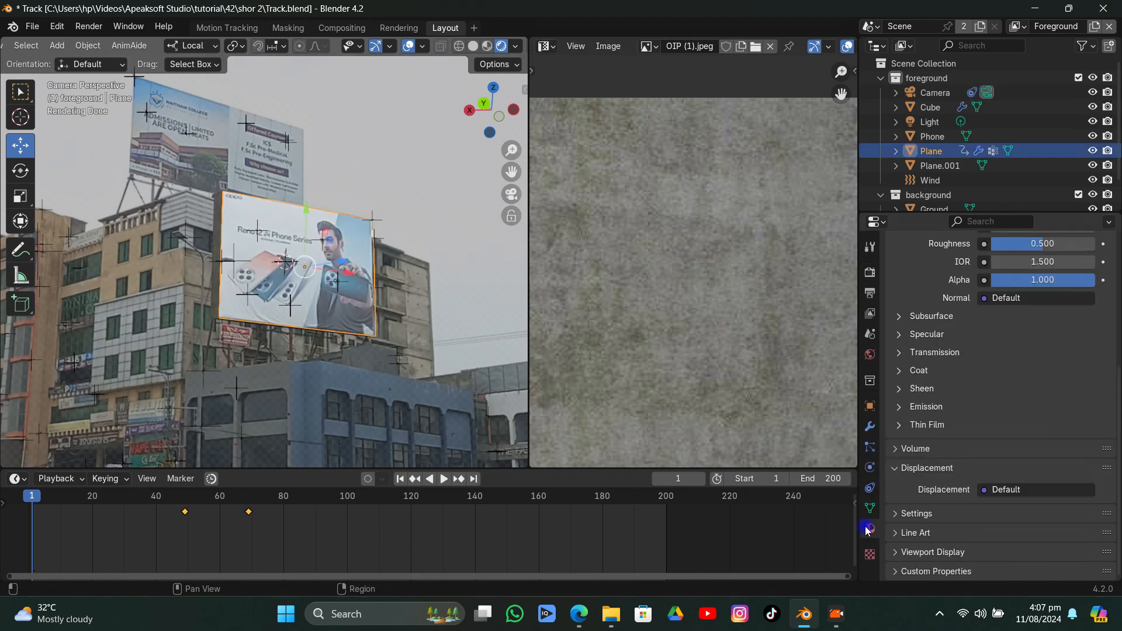
left_click(870, 467)
scroll(1017, 468, "down", 5)
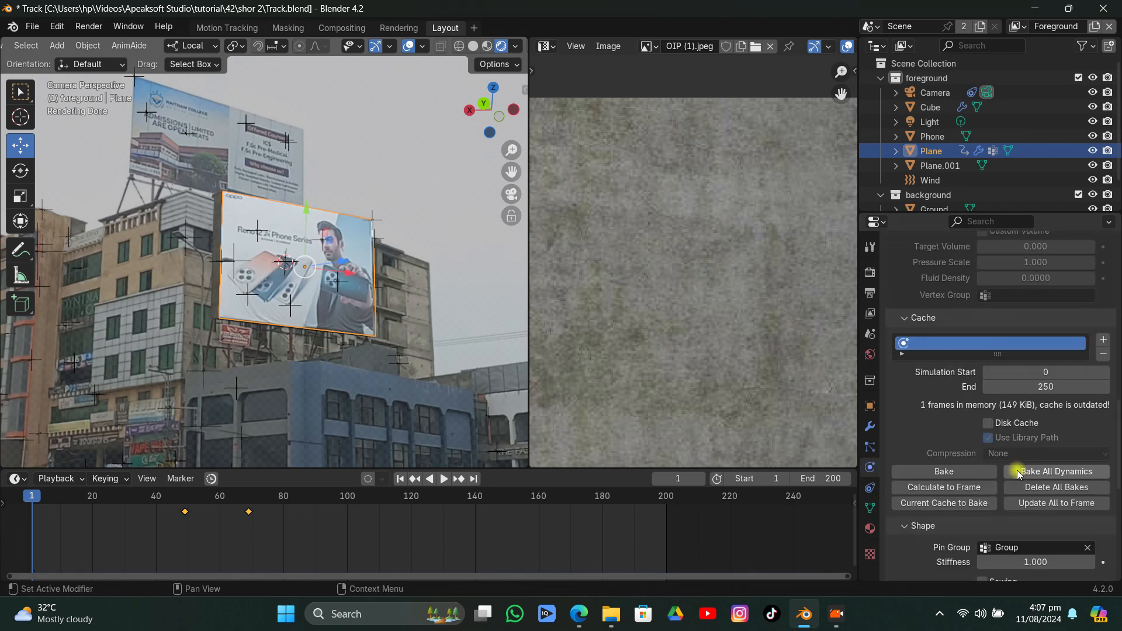
left_click(473, 46)
left_click(943, 471)
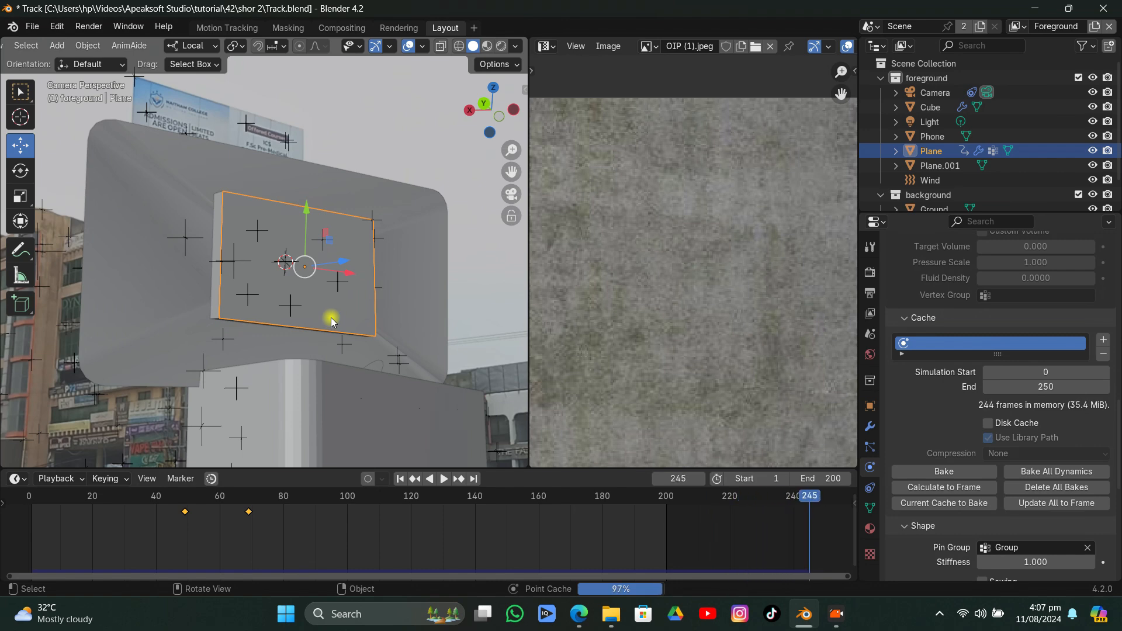
left_click(497, 48)
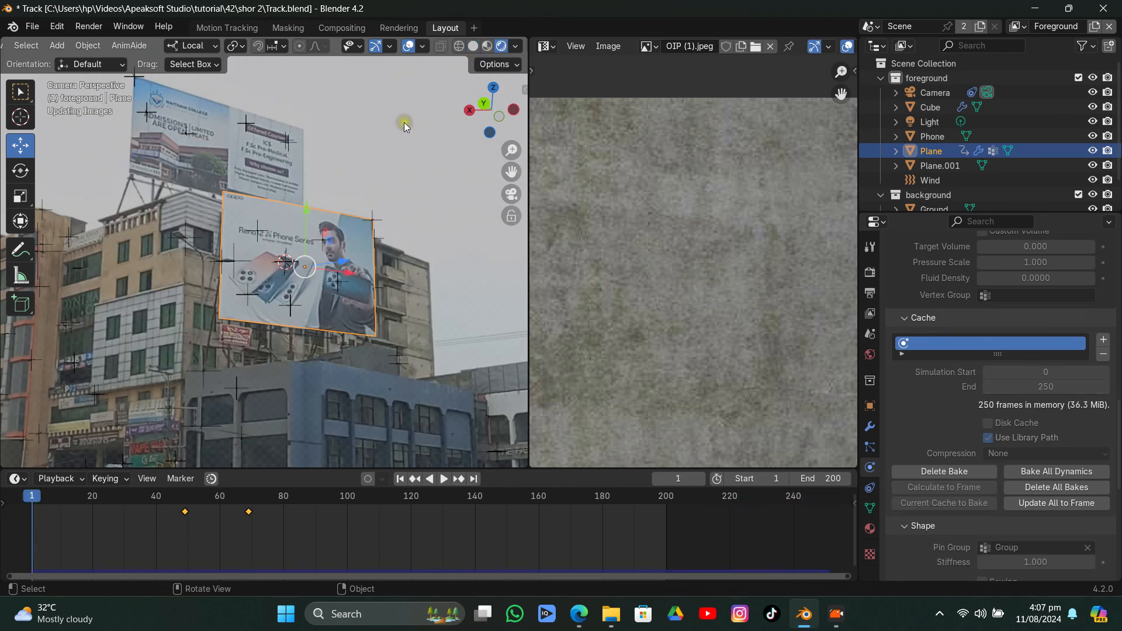
Set the billboard cloth material's specular IOR level to 0 and its roughness to 1 in the Shader Editor
left_click(546, 47)
left_click(552, 175)
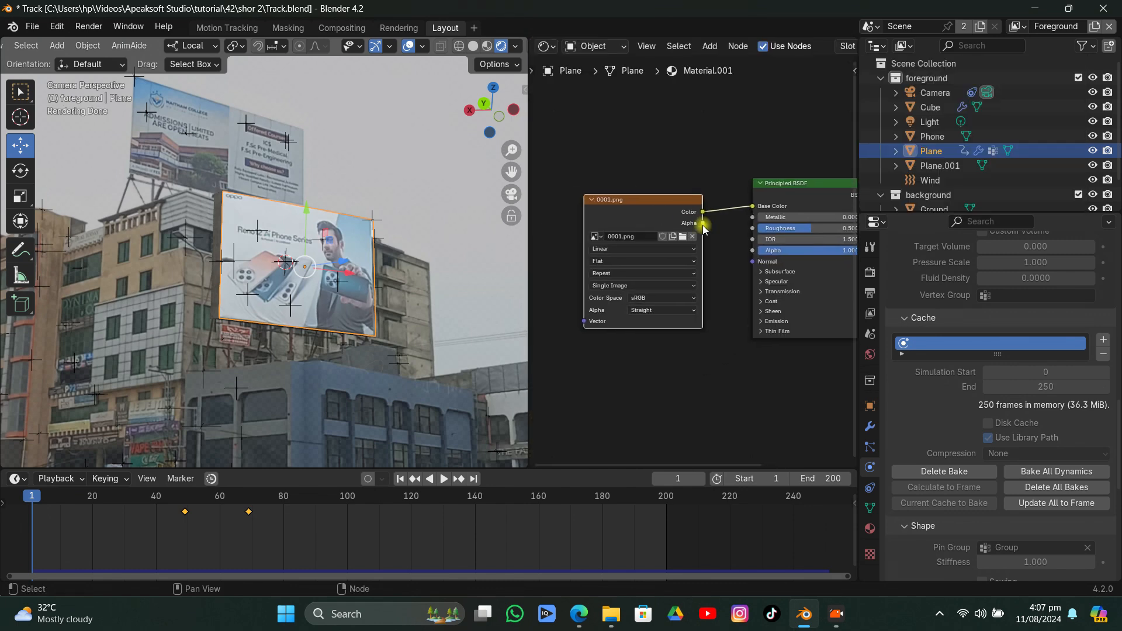
left_click(770, 282)
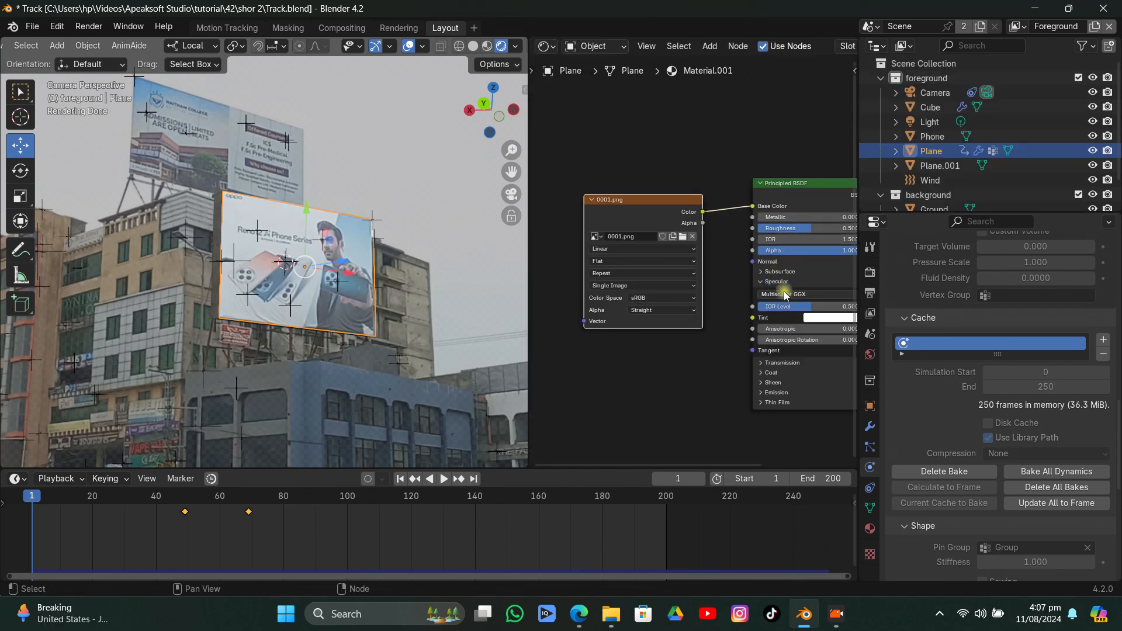
left_click_drag(795, 309, 758, 309)
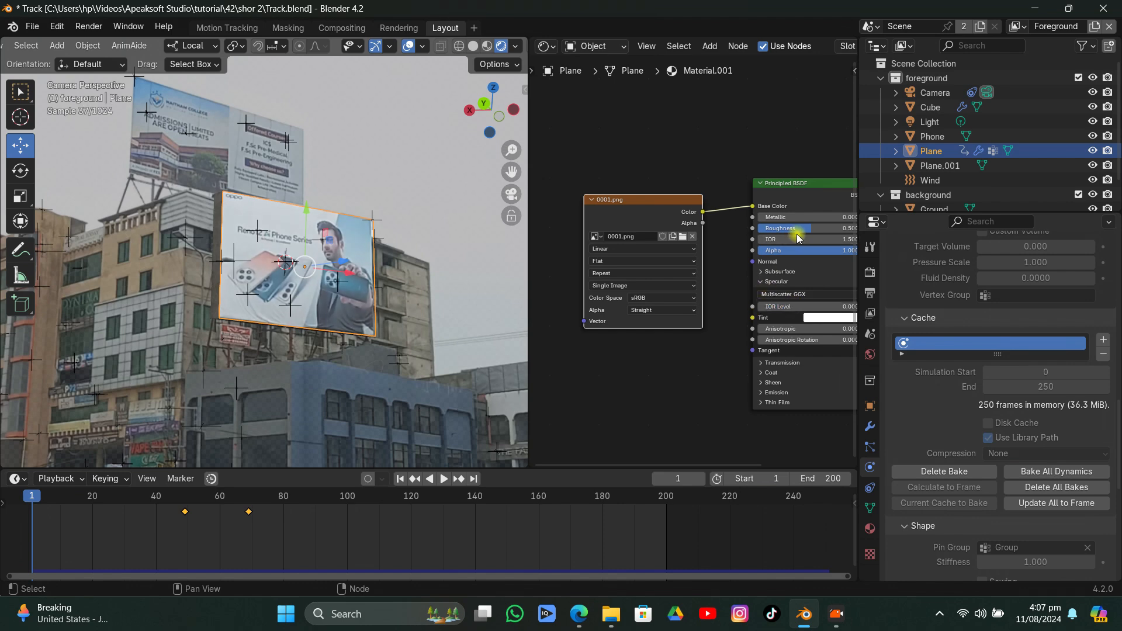
left_click(428, 176)
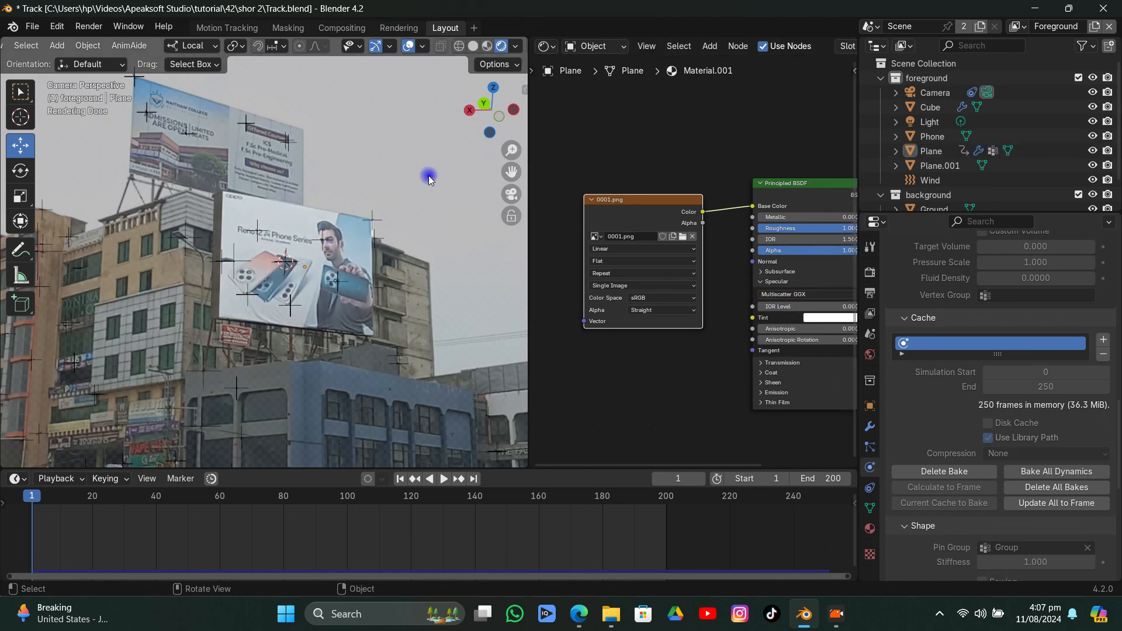
scroll(433, 178, "down", 1)
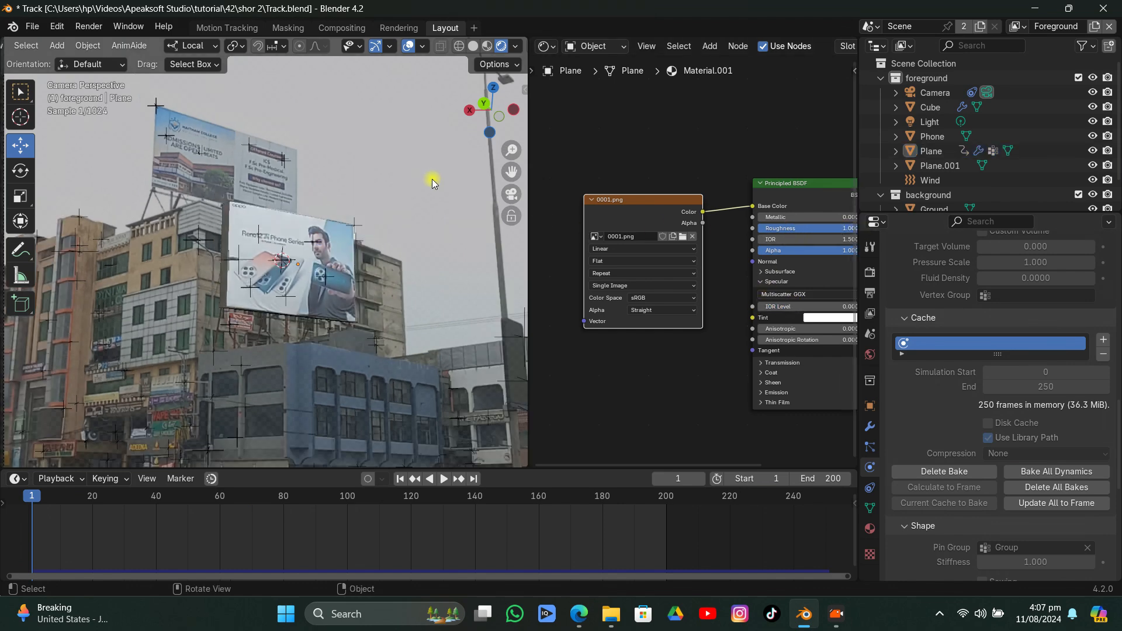
Go to frame 129 and set the world background strength to 0.7
left_click(385, 497)
left_click_drag(386, 500, 440, 499)
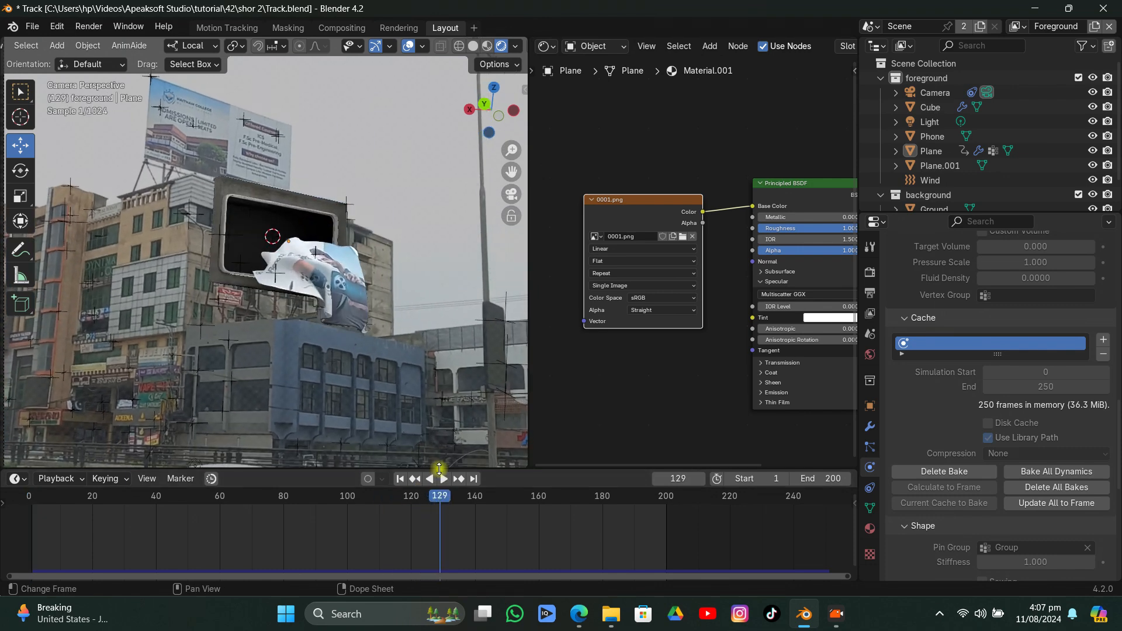
left_click(869, 354)
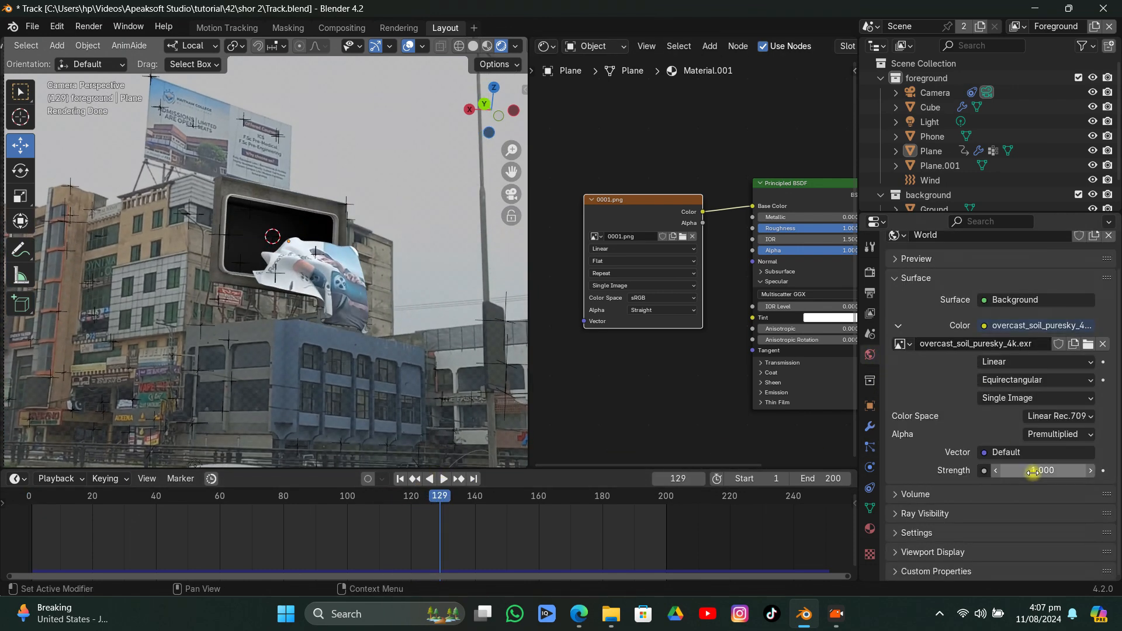
left_click_drag(1007, 475, 996, 476)
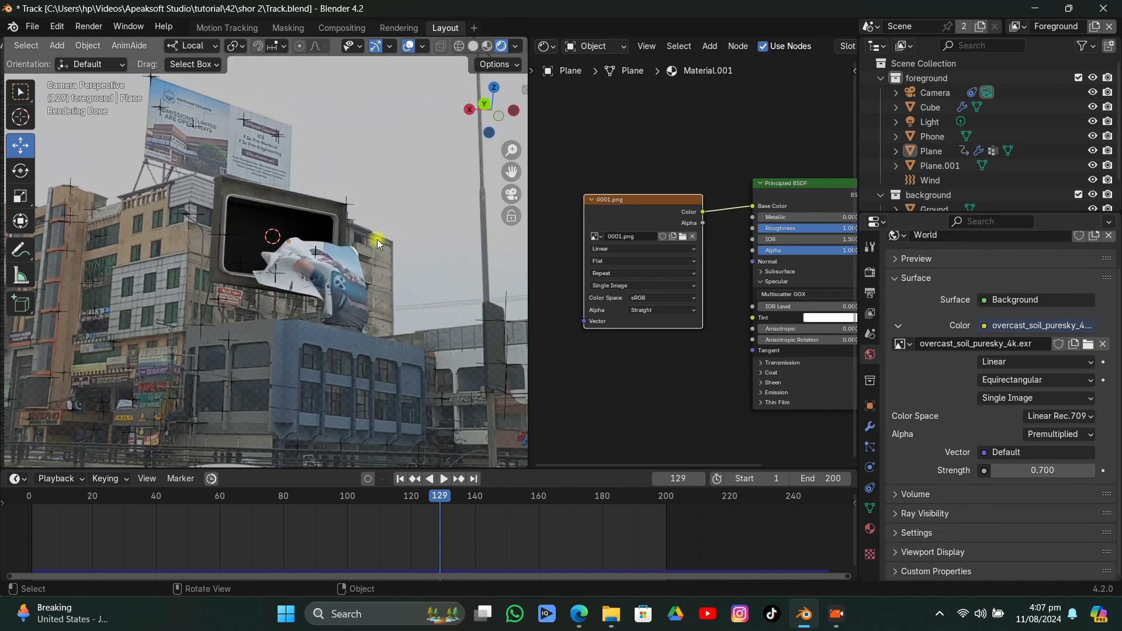
Set the opacity of the camera's 0001.png background movie clip to 1
key("Home")
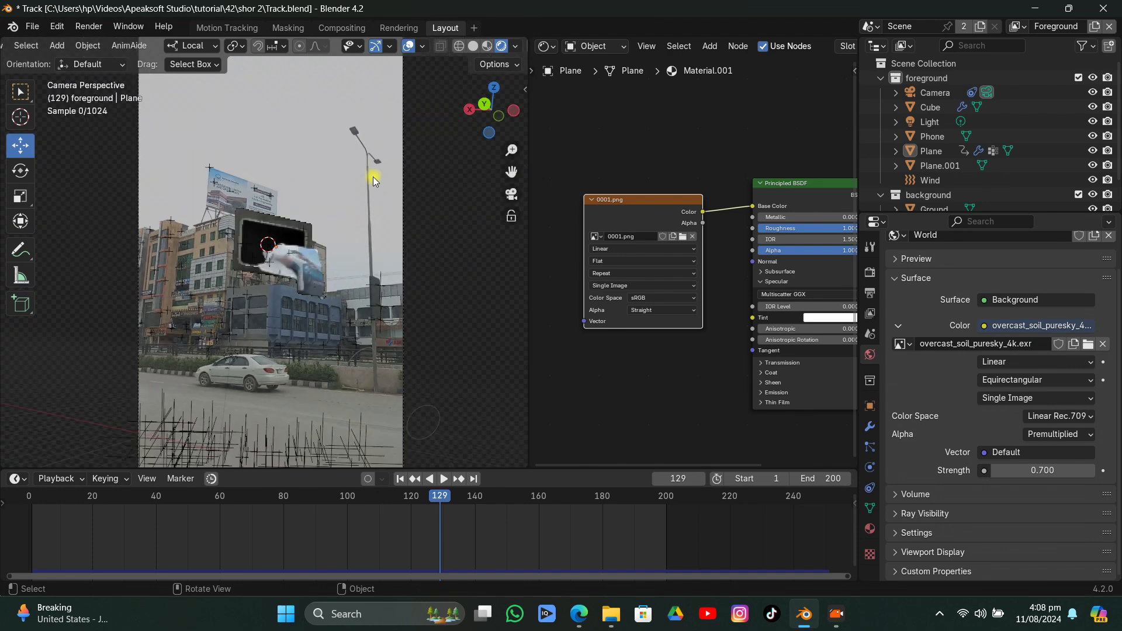
left_click(404, 101)
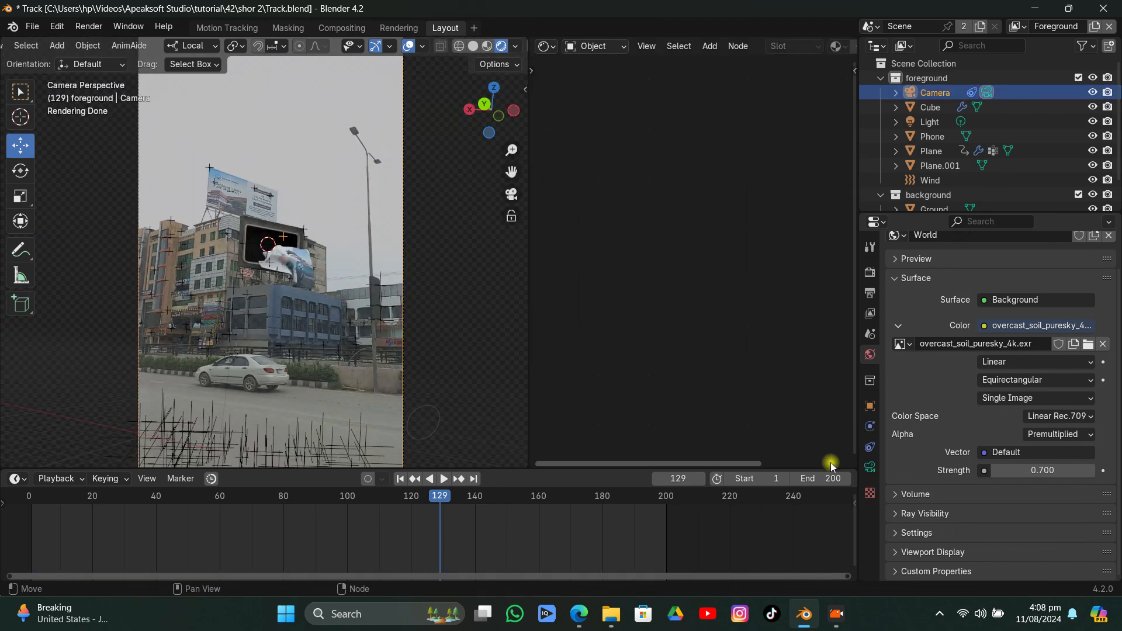
left_click(870, 467)
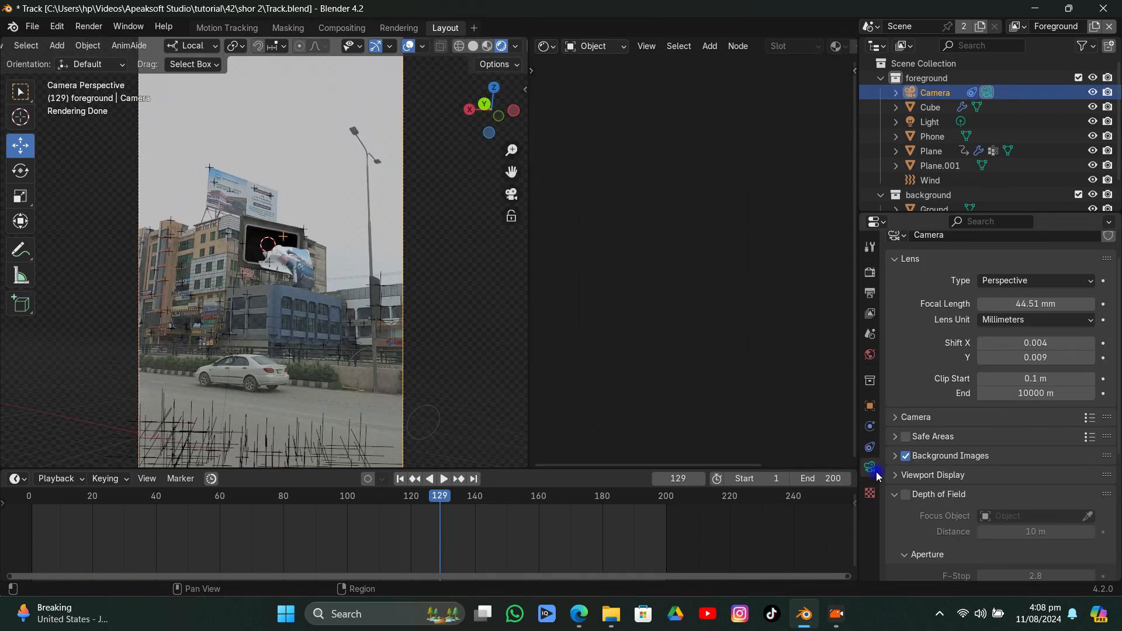
scroll(942, 456, "down", 8)
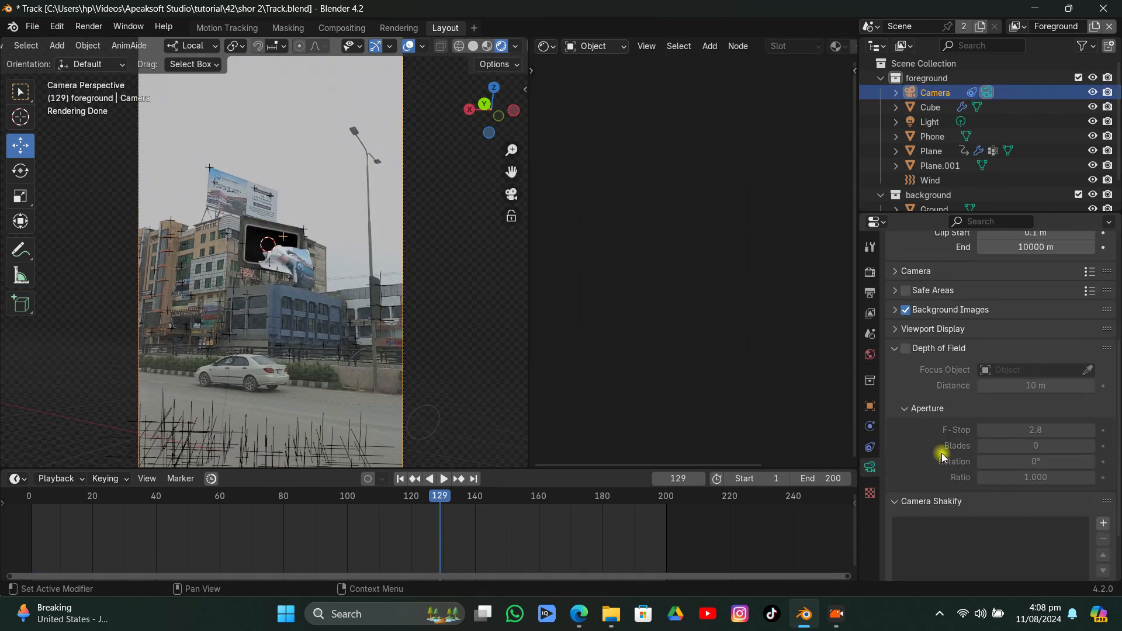
left_click(891, 310)
left_click_drag(1008, 517, 1105, 514)
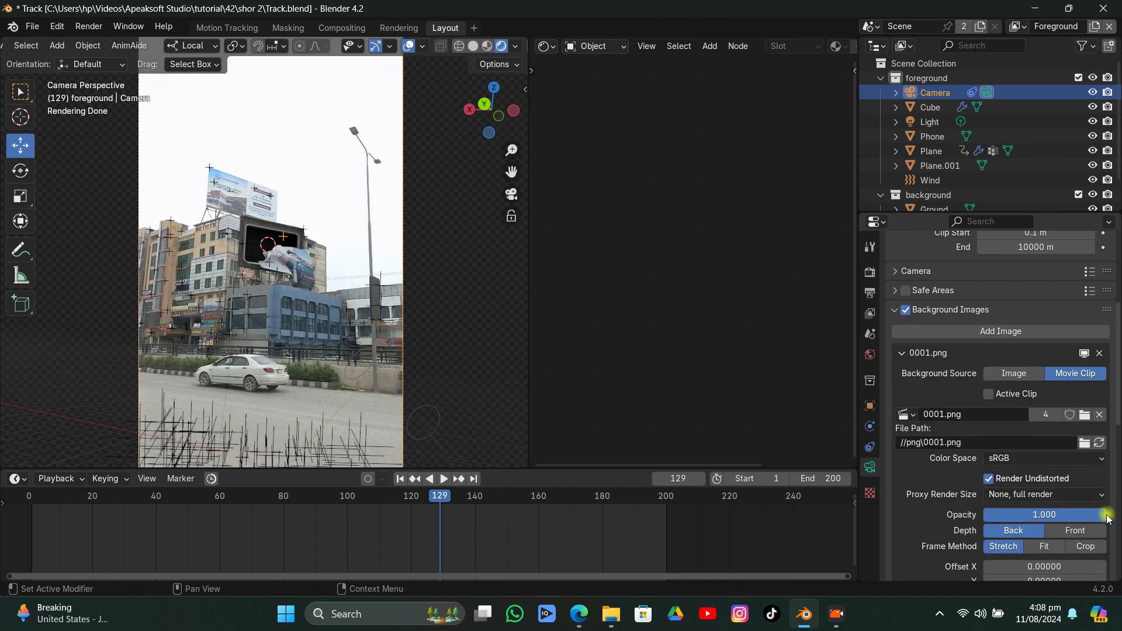
Set the world background strength to 1
scroll(444, 217, "up", 3)
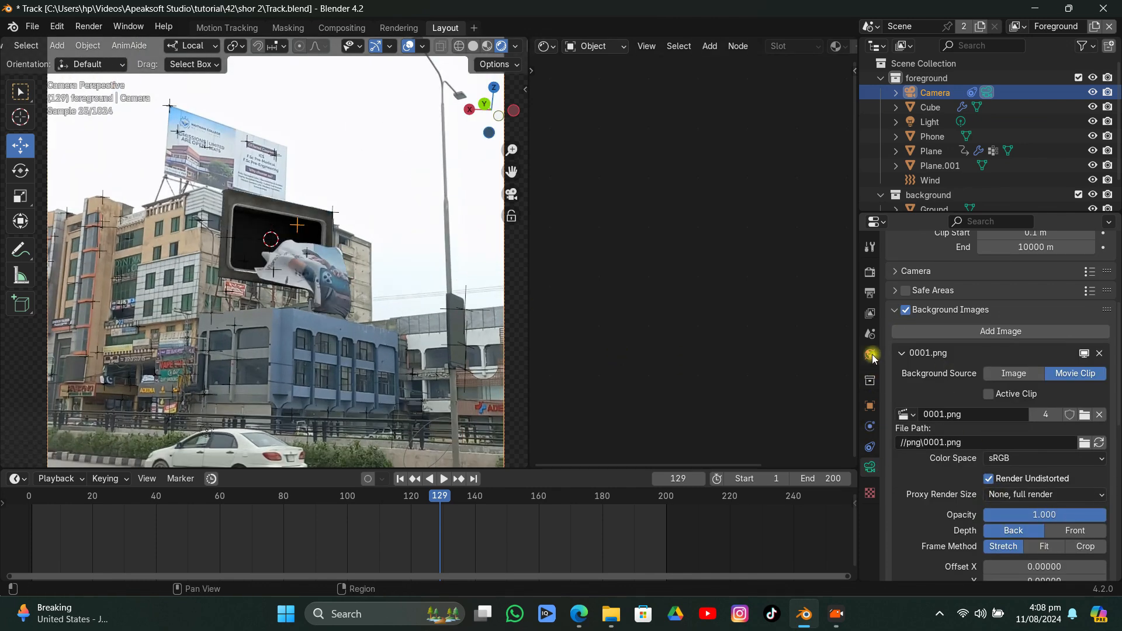
left_click(870, 355)
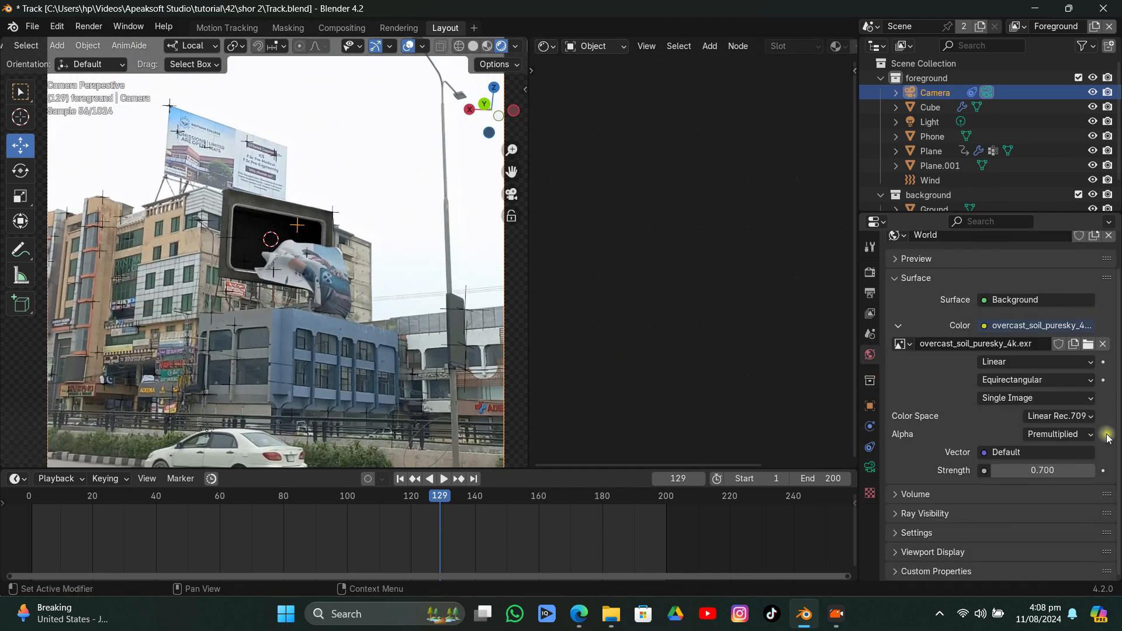
left_click(1091, 471)
left_click(1090, 471)
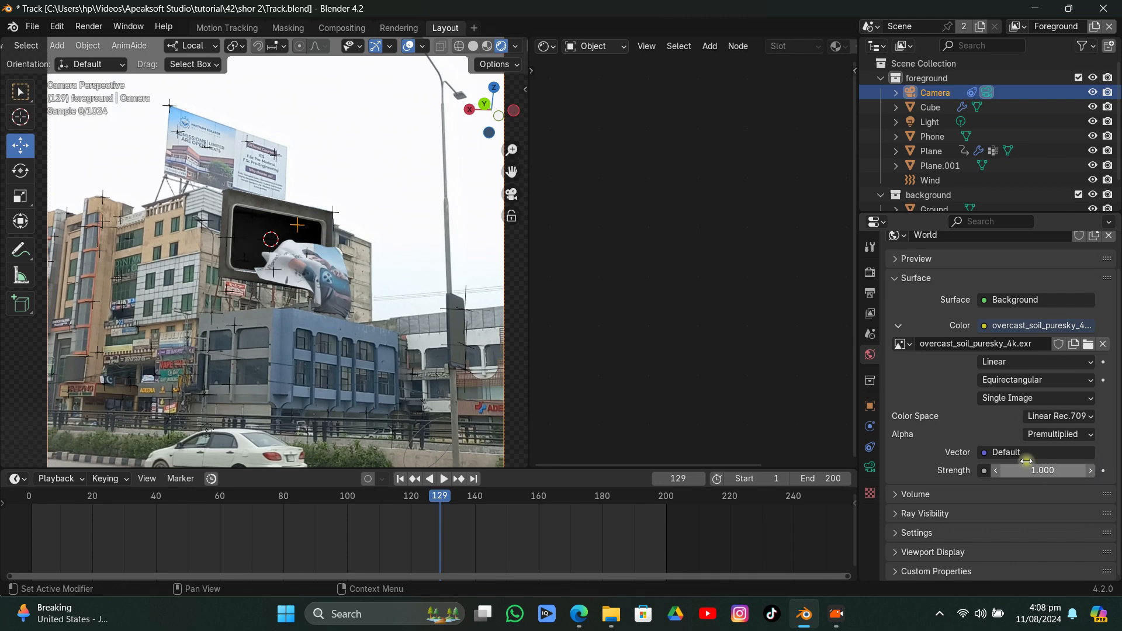
At frame 191, rotate the Phone holdout object by about 1.7° to line up with the billboard frame, and deselect it
left_click_drag(458, 501, 643, 499)
scroll(278, 321, "up", 3)
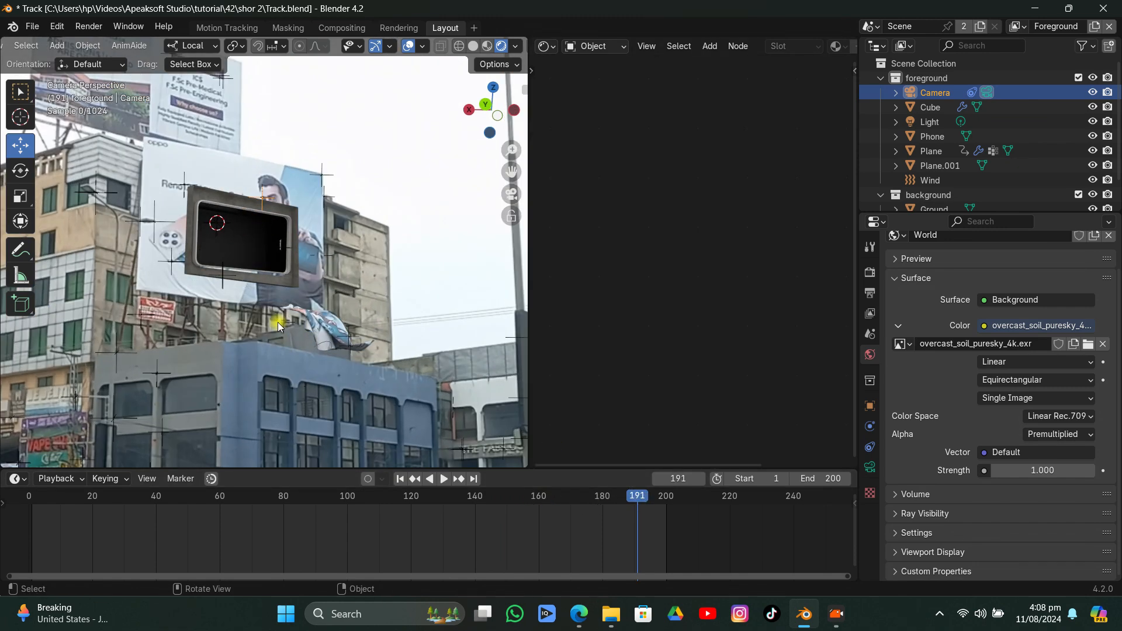
left_click(311, 191)
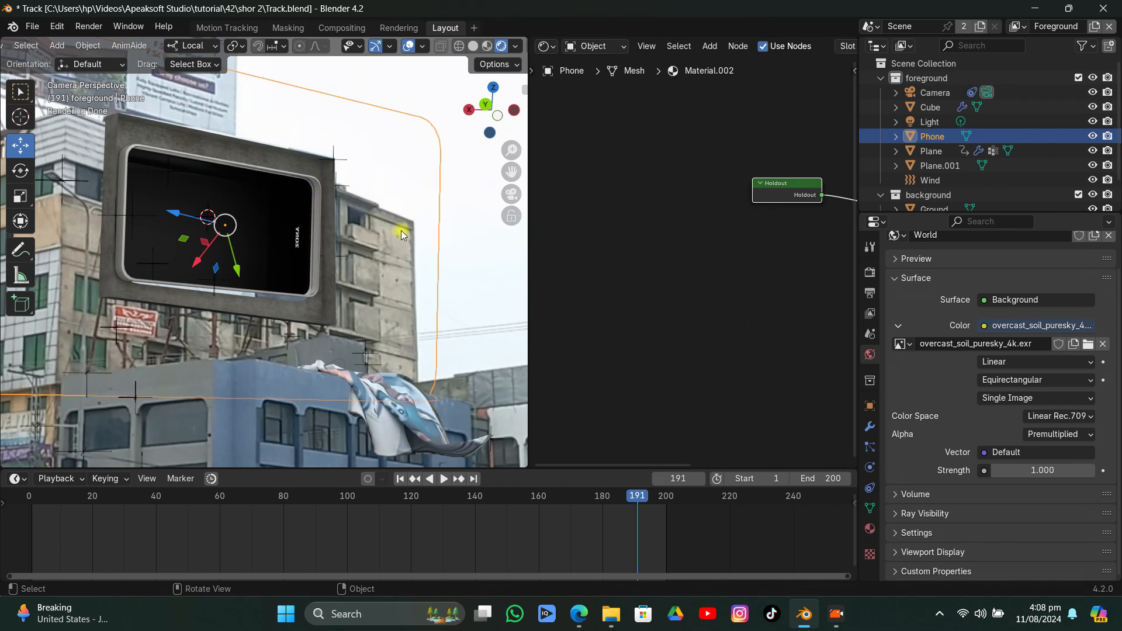
key("r")
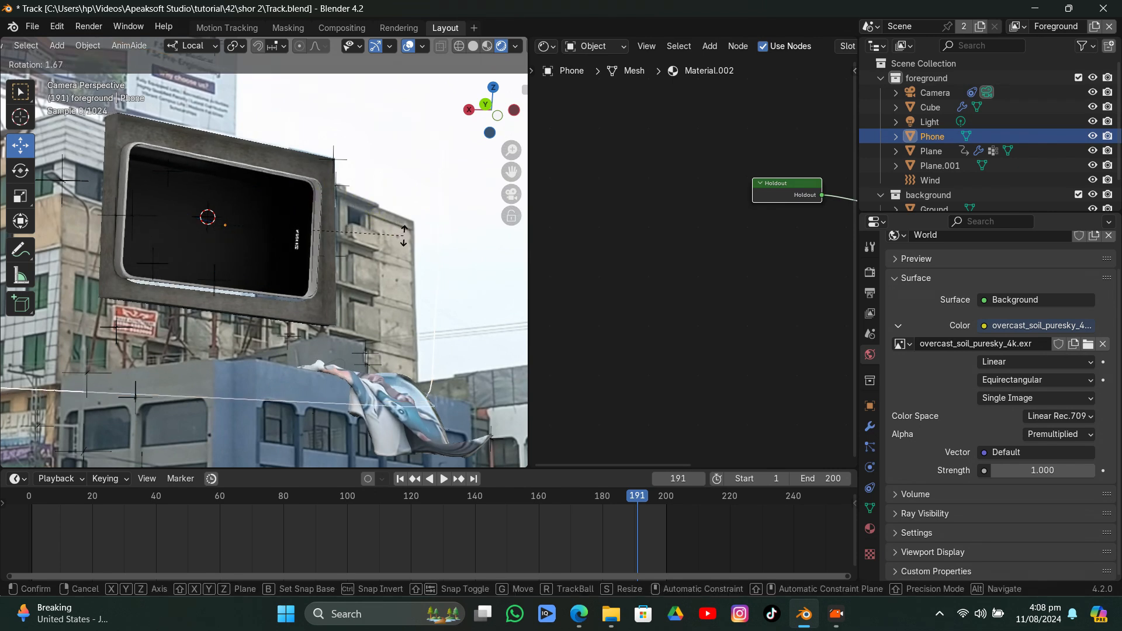
left_click(404, 236)
scroll(404, 239, "down", 2)
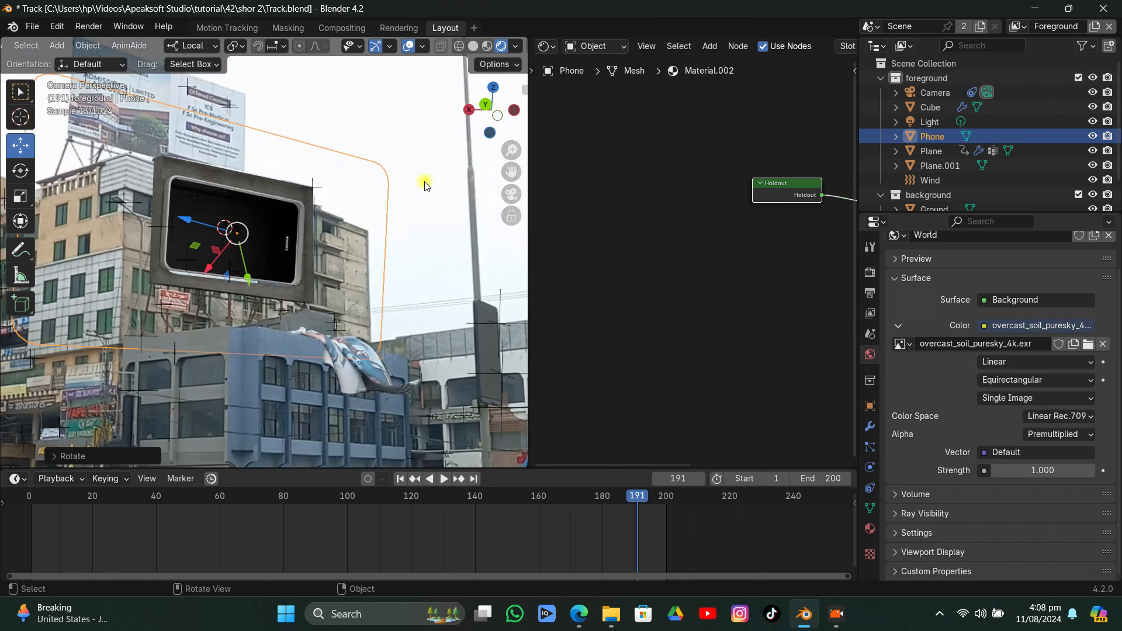
left_click(423, 183)
Remove the holdout material from the building's Cube, make the cube a shadow catcher, deselect it and save the file
left_click(281, 350)
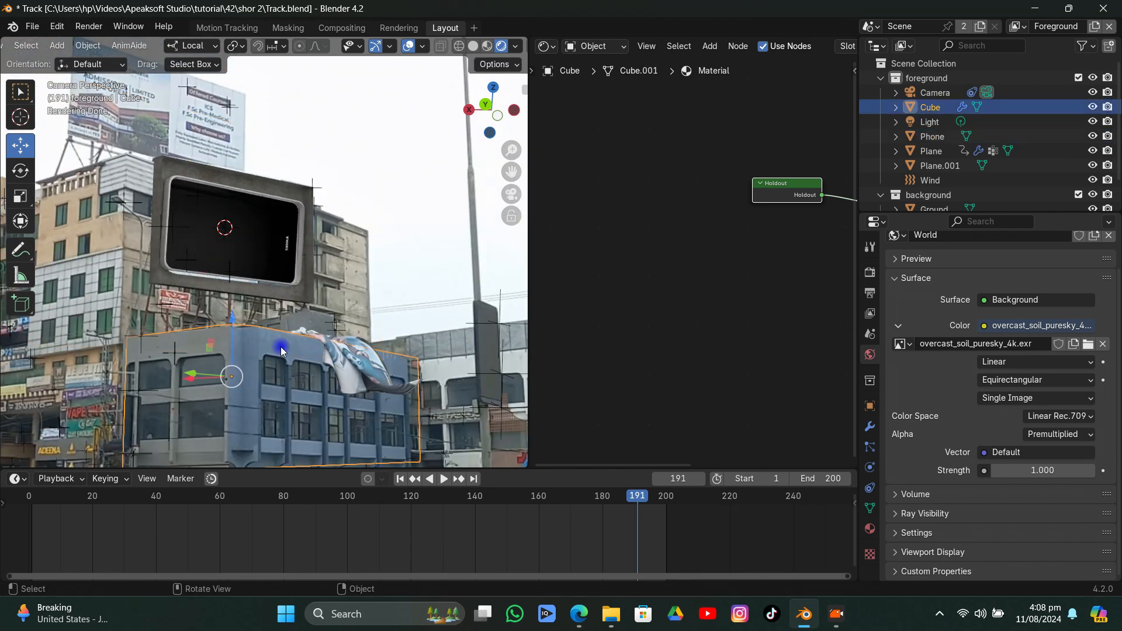
left_click(863, 407)
left_click(868, 526)
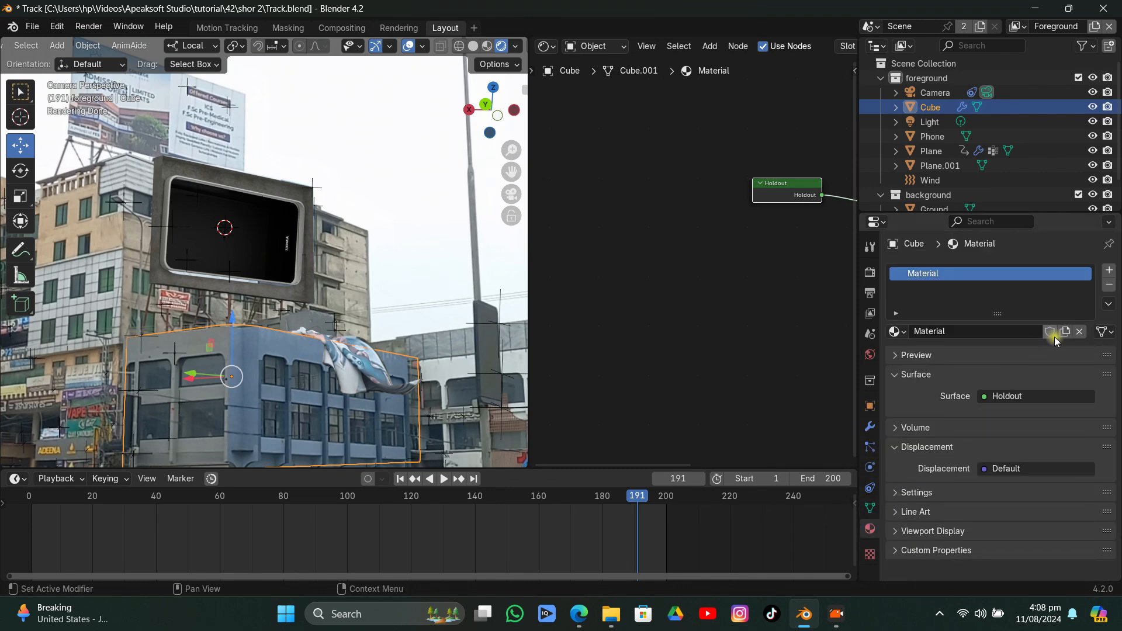
left_click(1078, 333)
left_click(869, 406)
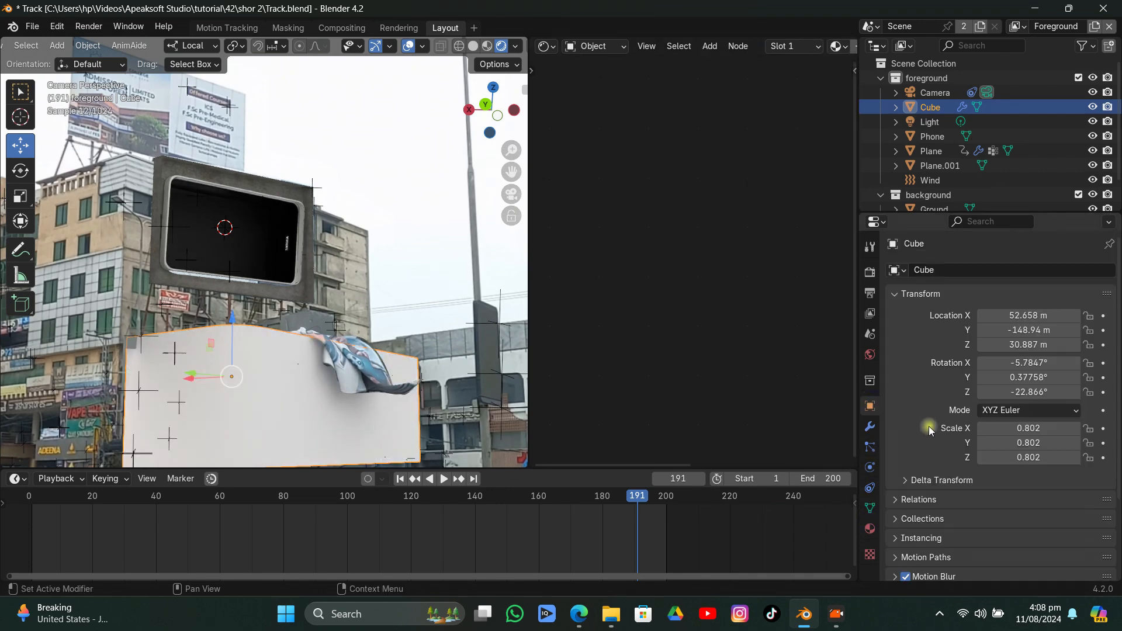
scroll(933, 461, "down", 4)
left_click(916, 513)
scroll(934, 508, "down", 6)
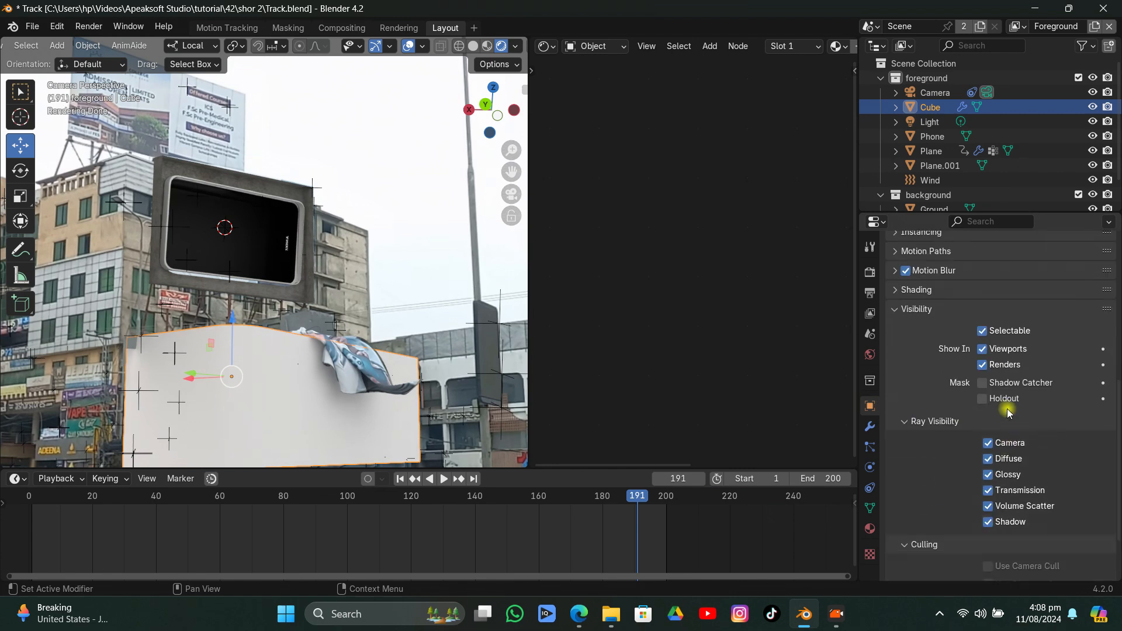
left_click(982, 383)
left_click(451, 202)
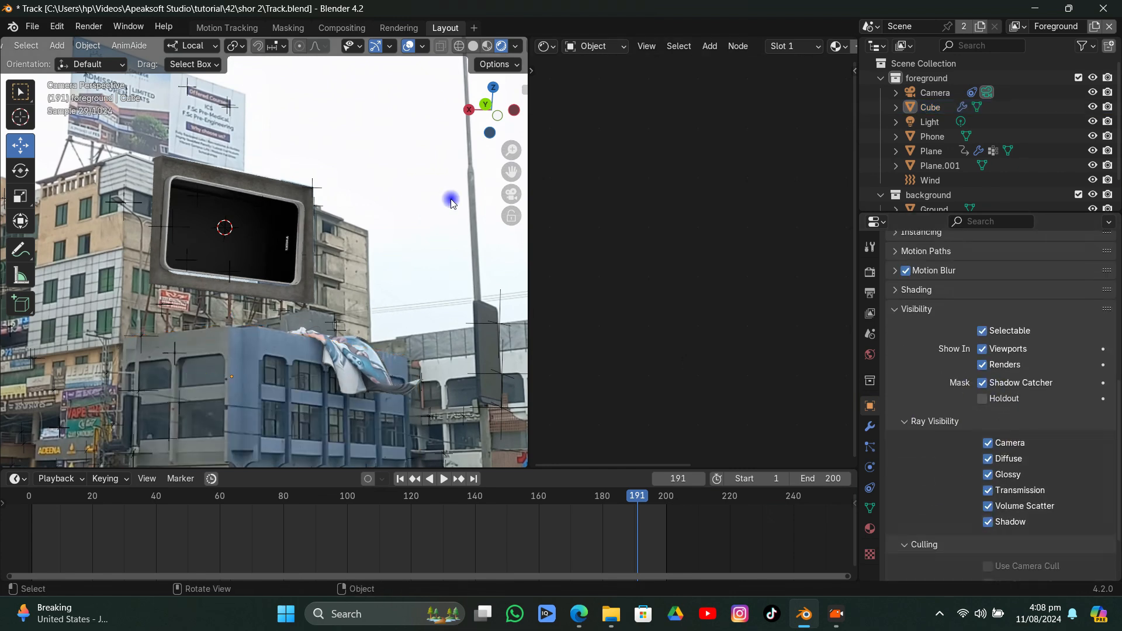
key("ctrl+s")
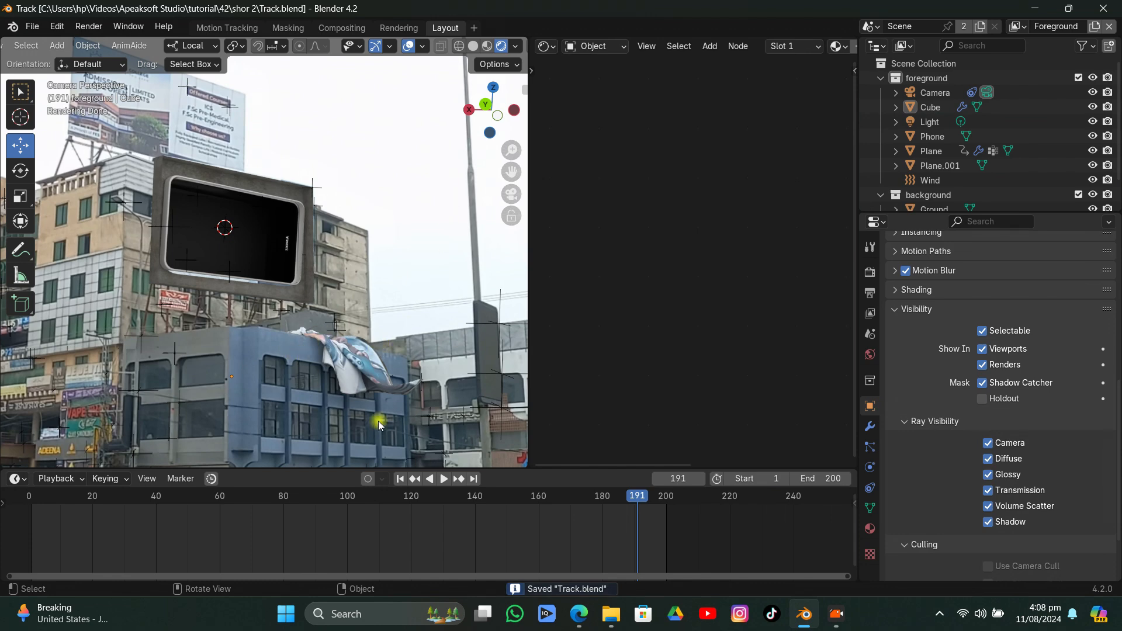
Go back to frame 28, switch the viewport to Material Preview shading and adjust its viewport lighting
left_click_drag(639, 503, 118, 515)
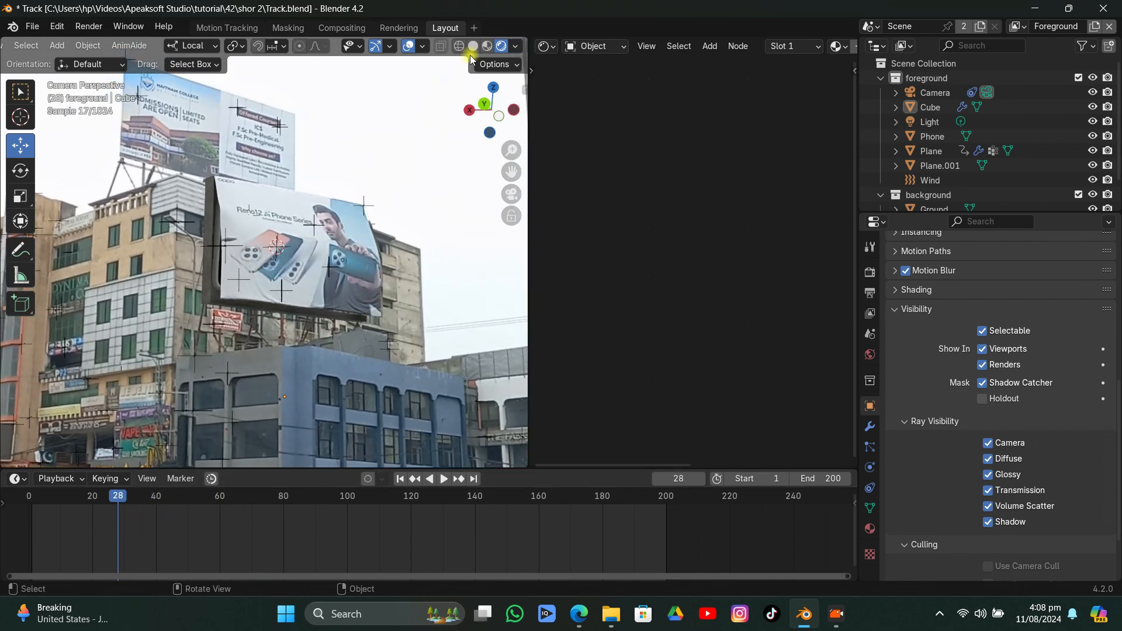
left_click(486, 47)
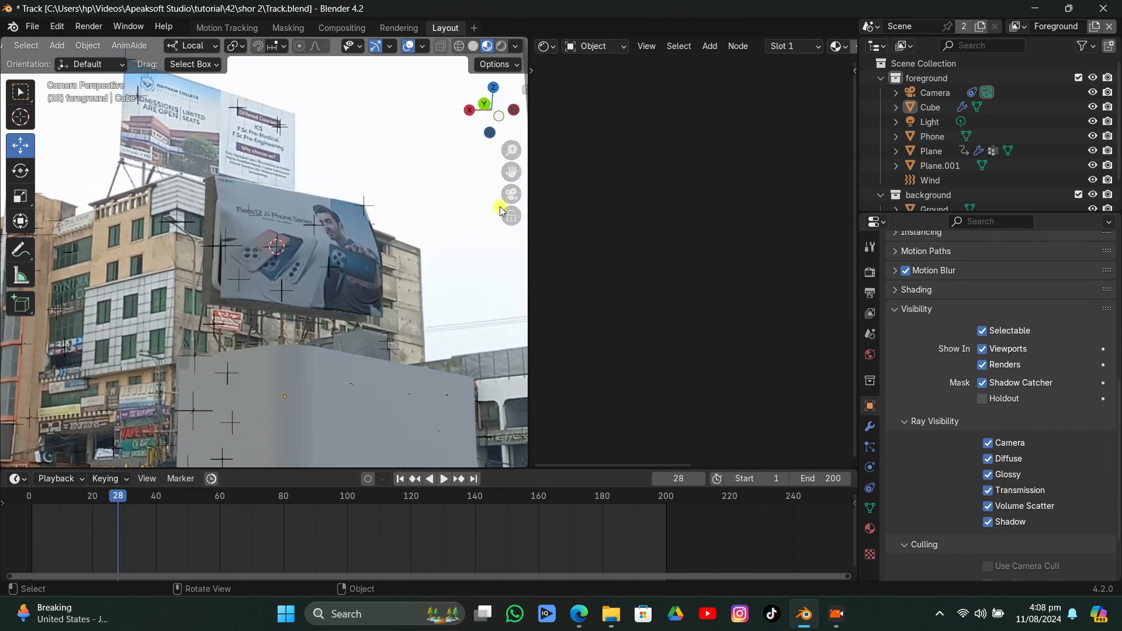
left_click(517, 47)
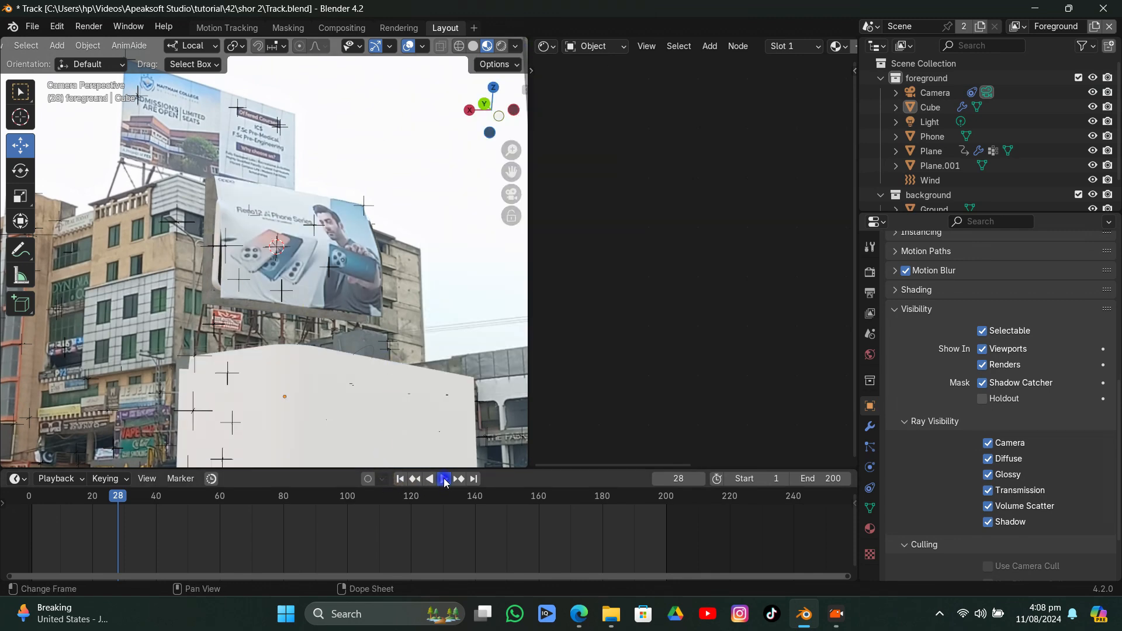
Play back the animation and examine the cloth blowing off the billboard, both close up and in the full camera frame
left_click(444, 480)
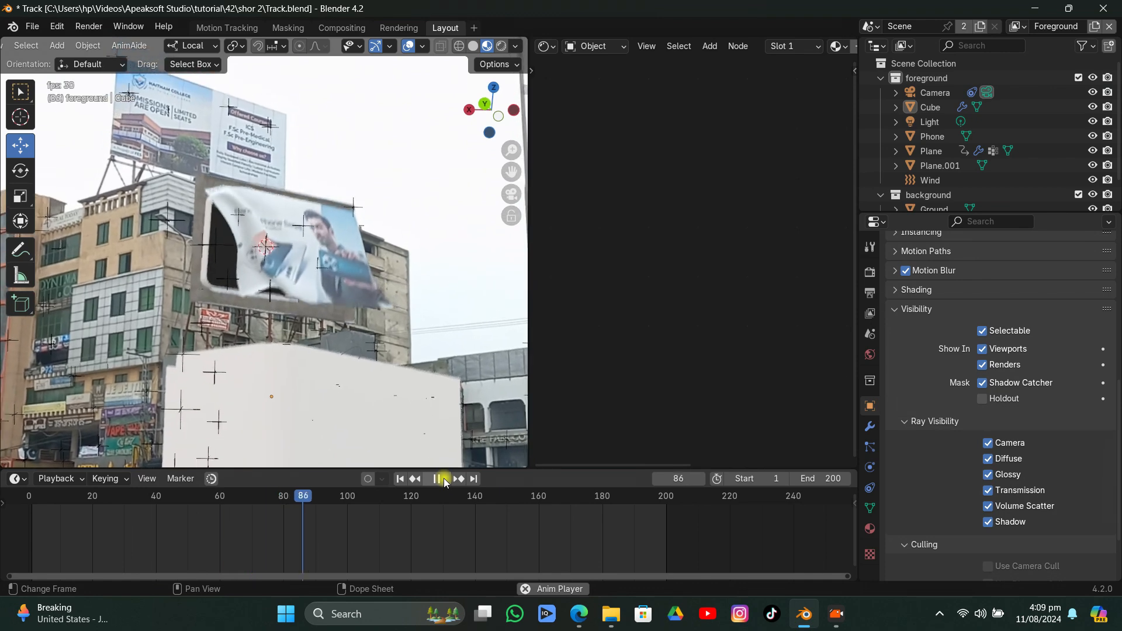
scroll(320, 269, "down", 4)
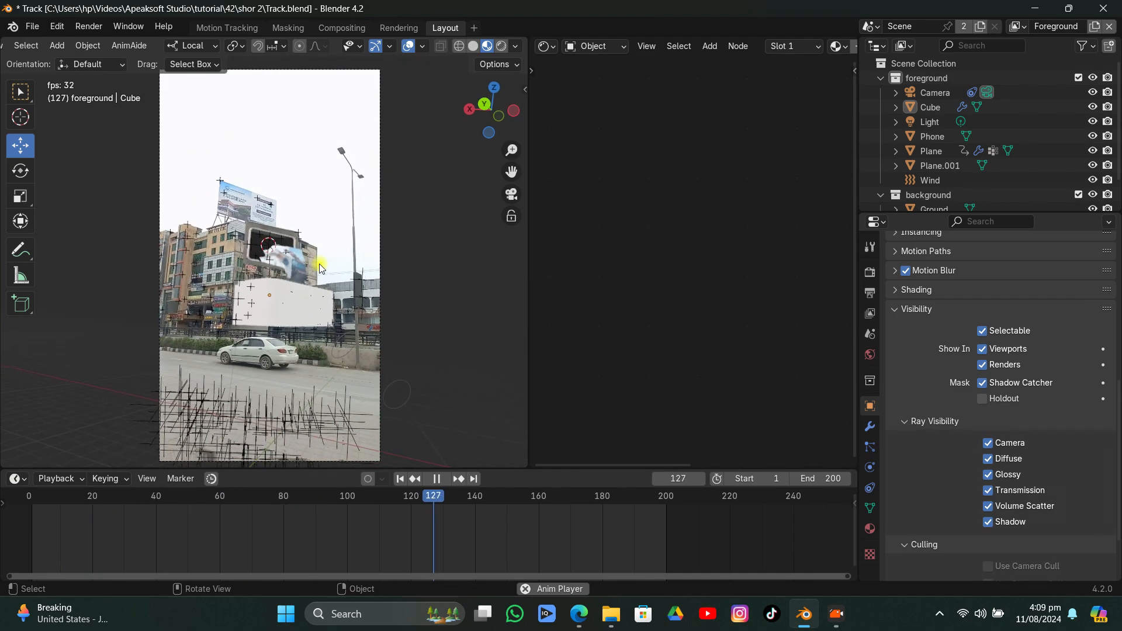
scroll(320, 268, "up", 6)
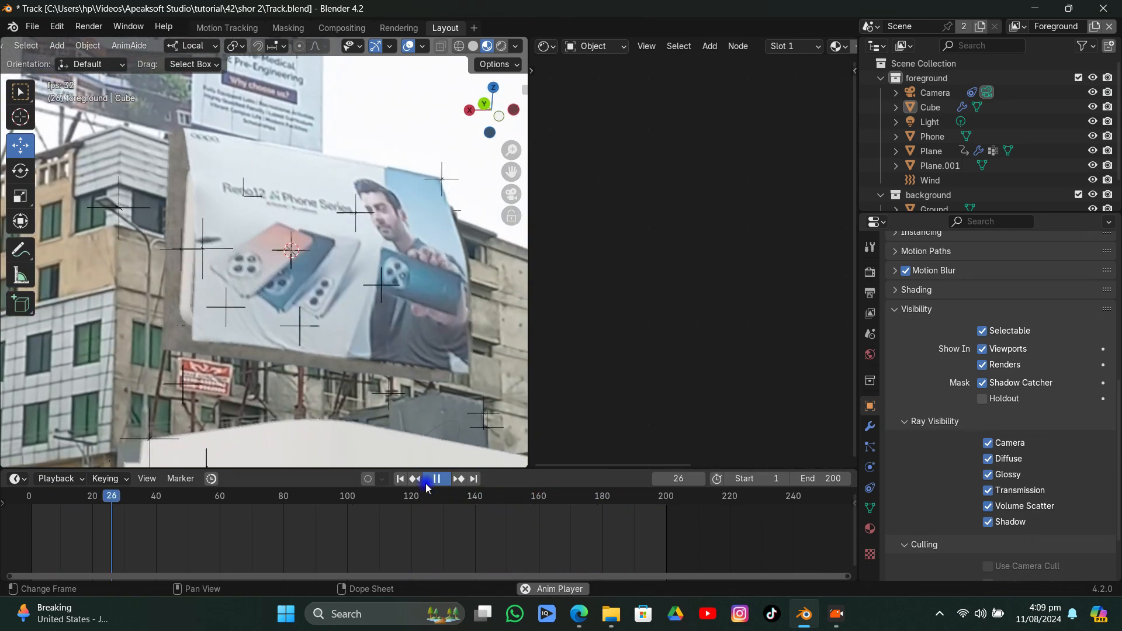
left_click(427, 484)
scroll(318, 305, "down", 5)
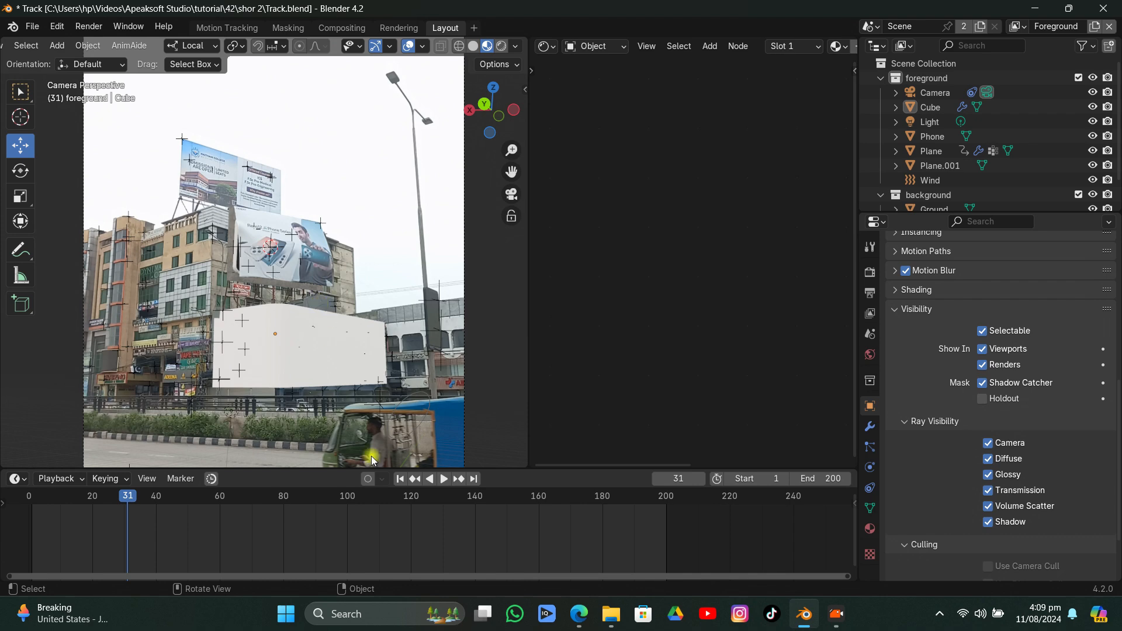
left_click(443, 484)
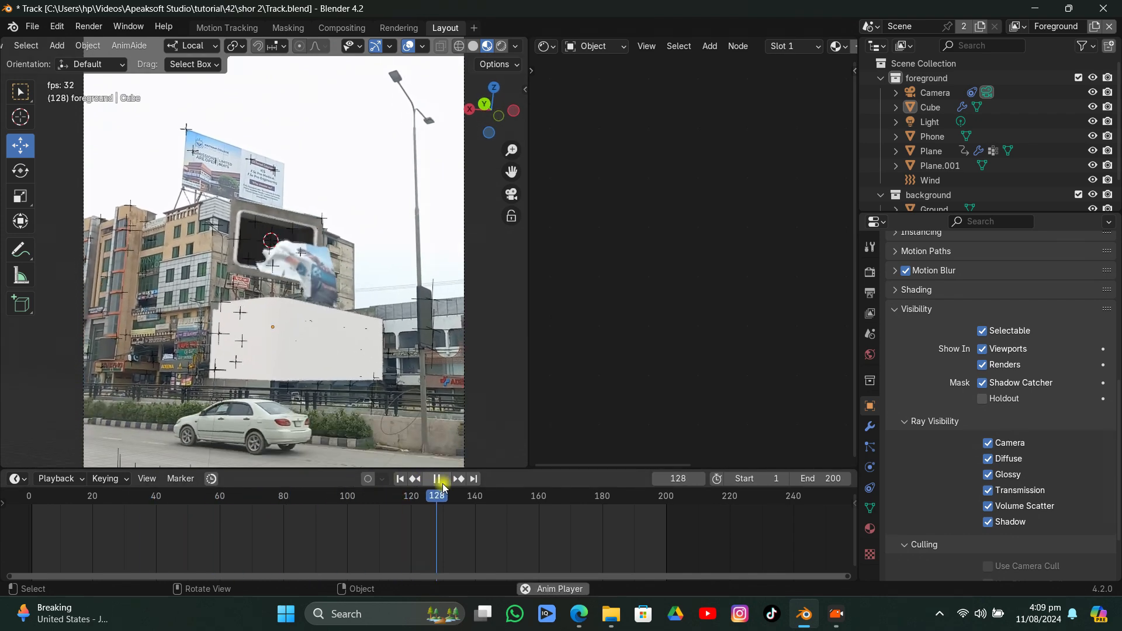
left_click(442, 484)
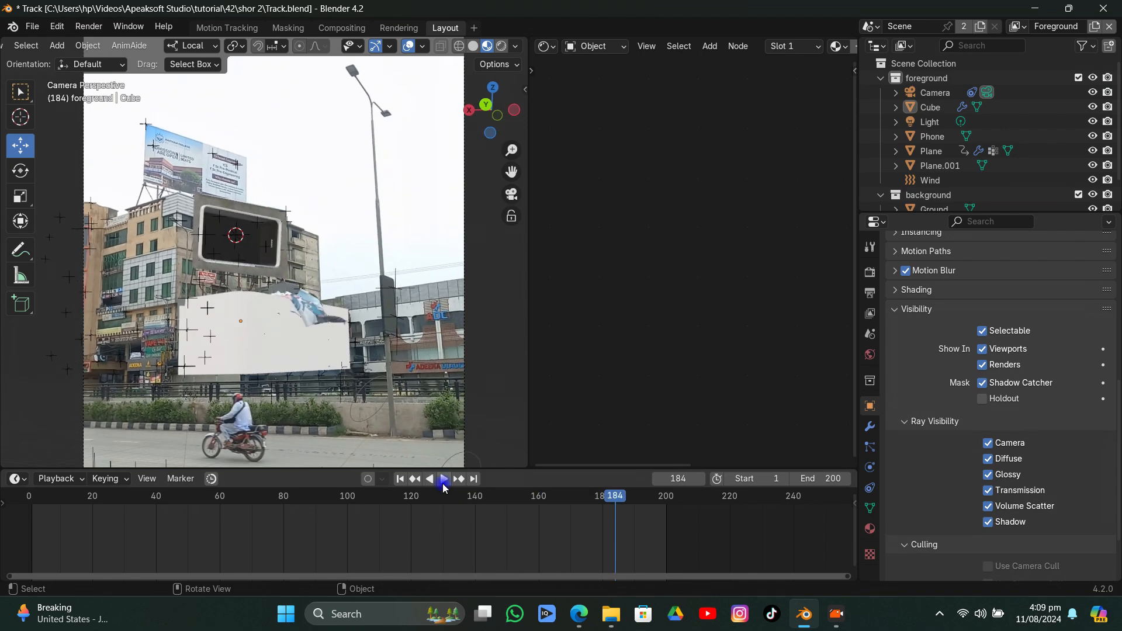
Review the cloth animation around frame 171, set the viewport to Solid shading and save the file
left_click_drag(600, 501, 500, 506)
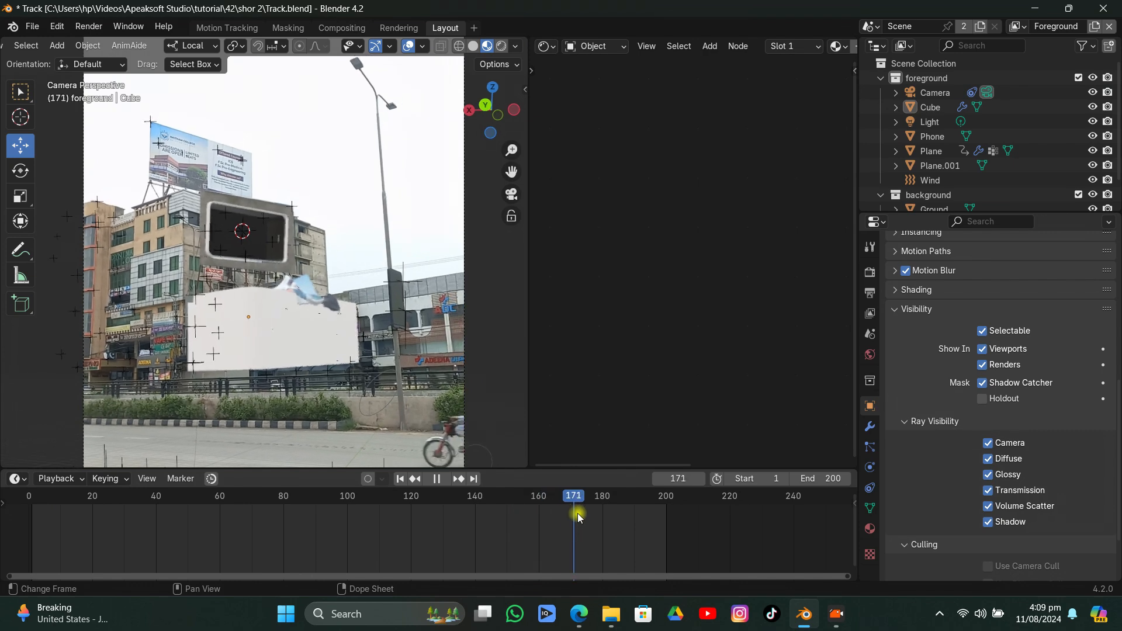
key("space")
left_click(473, 47)
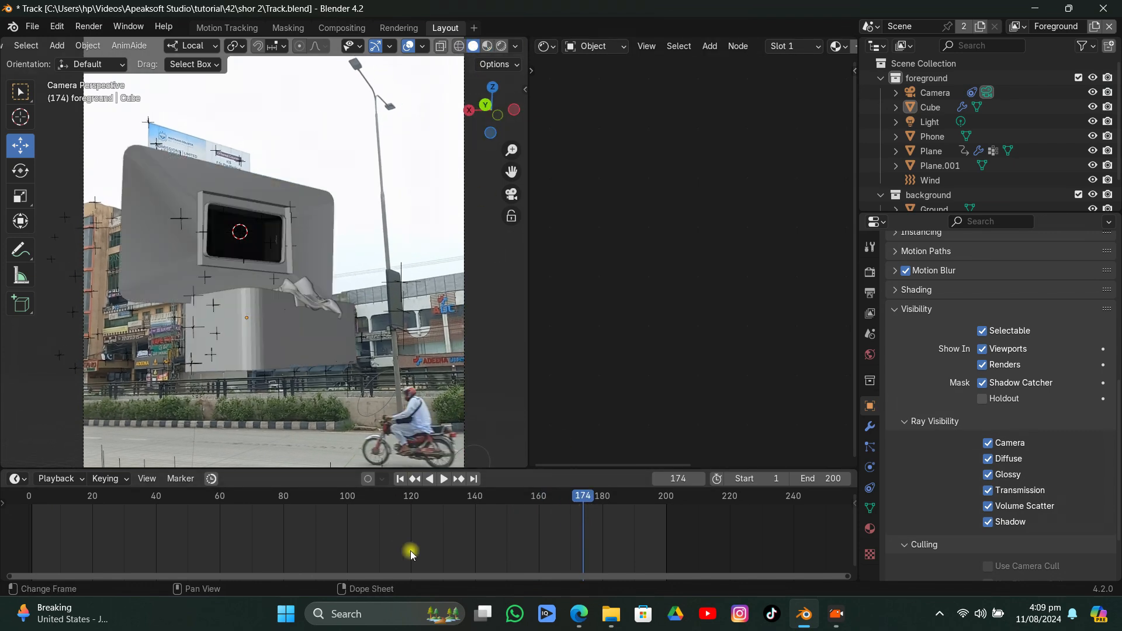
left_click(33, 27)
left_click(69, 119)
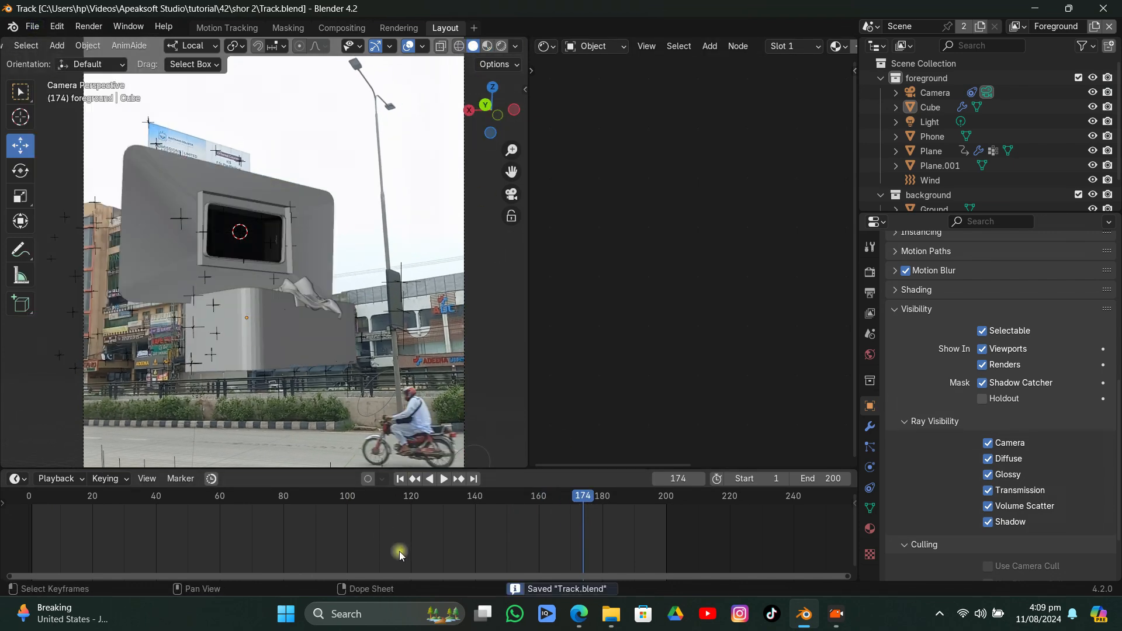
left_click(412, 556)
Switch to the Edge browser and search the web for mixamo in a new tab
left_click(576, 613)
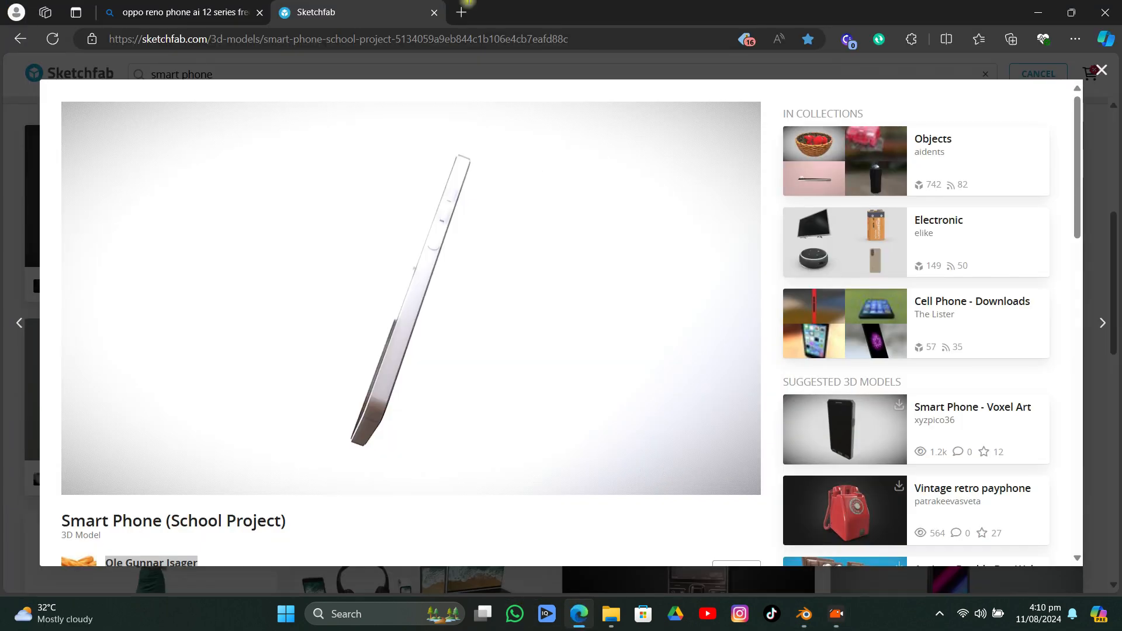
left_click(463, 13)
type("mi")
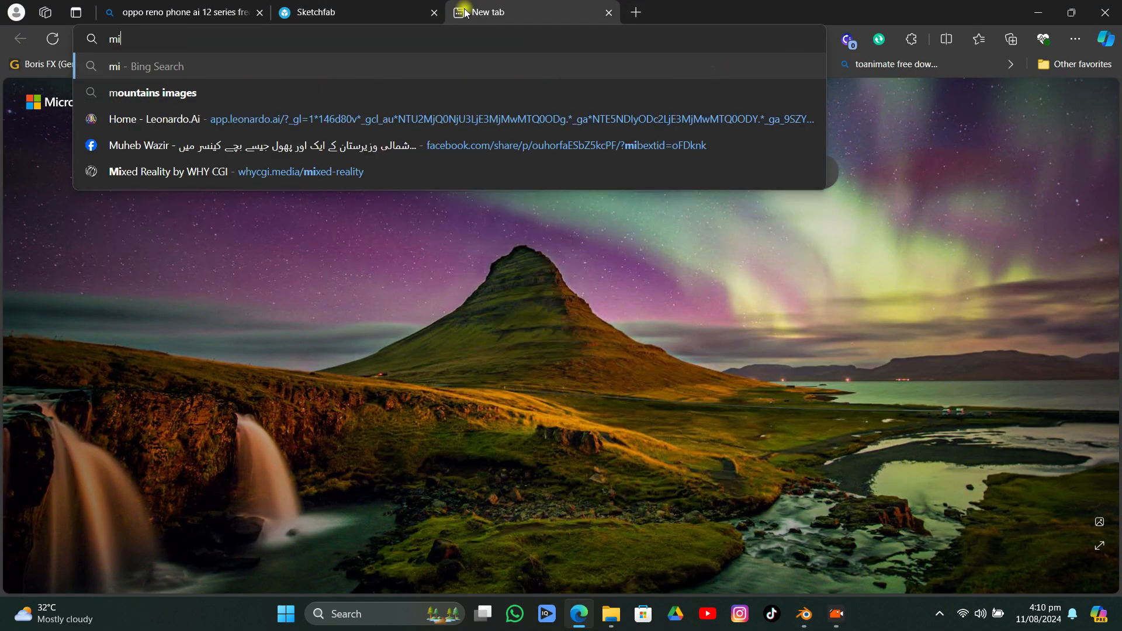
type("xamo")
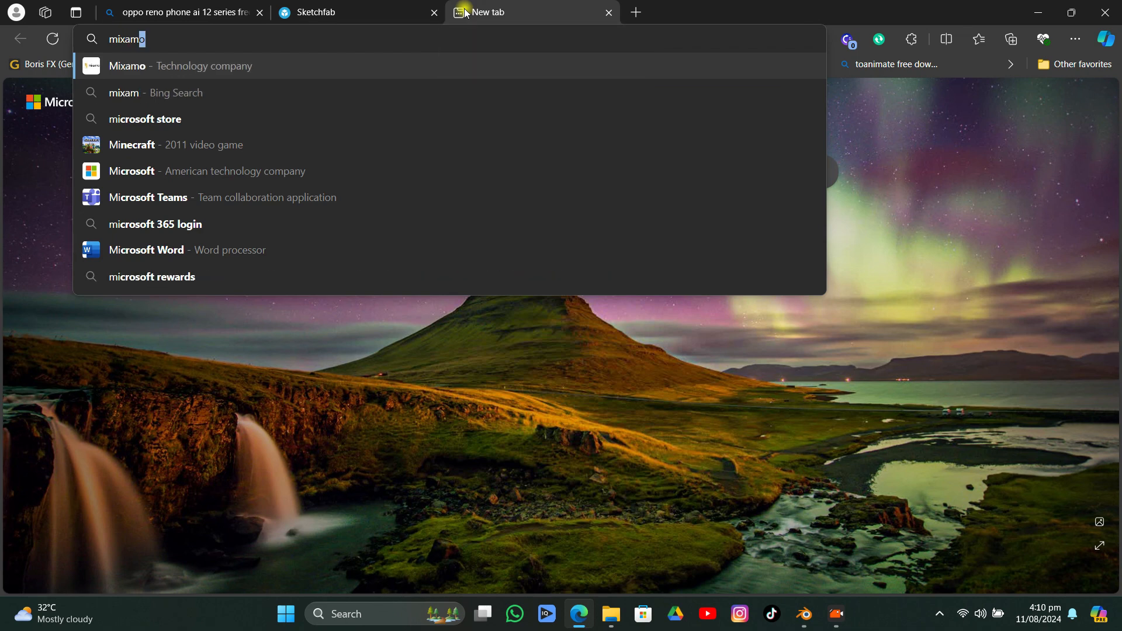
key("Return")
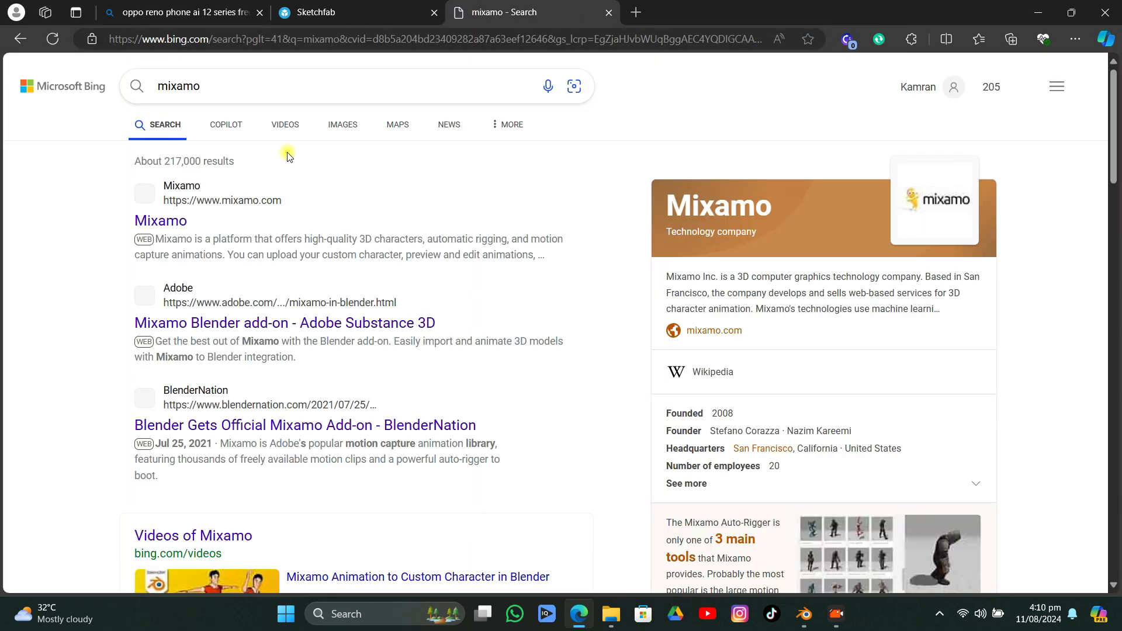
Open the Mixamo site and download House Dancing on Timmy as FBX Binary with skin at 30 frames per second
left_click(157, 216)
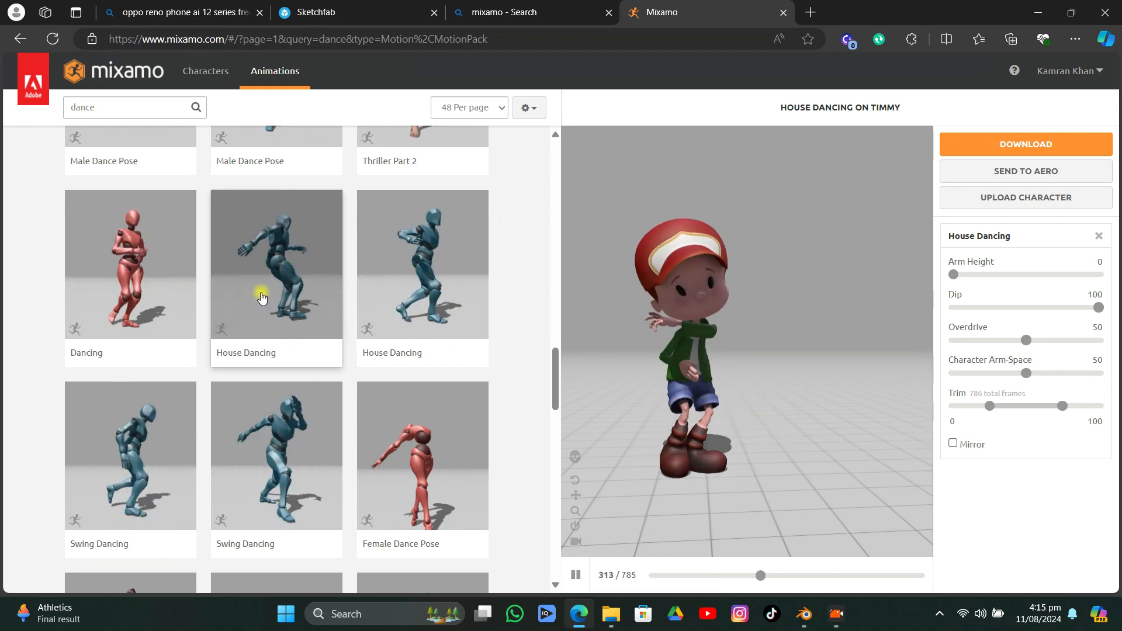
left_click(1015, 143)
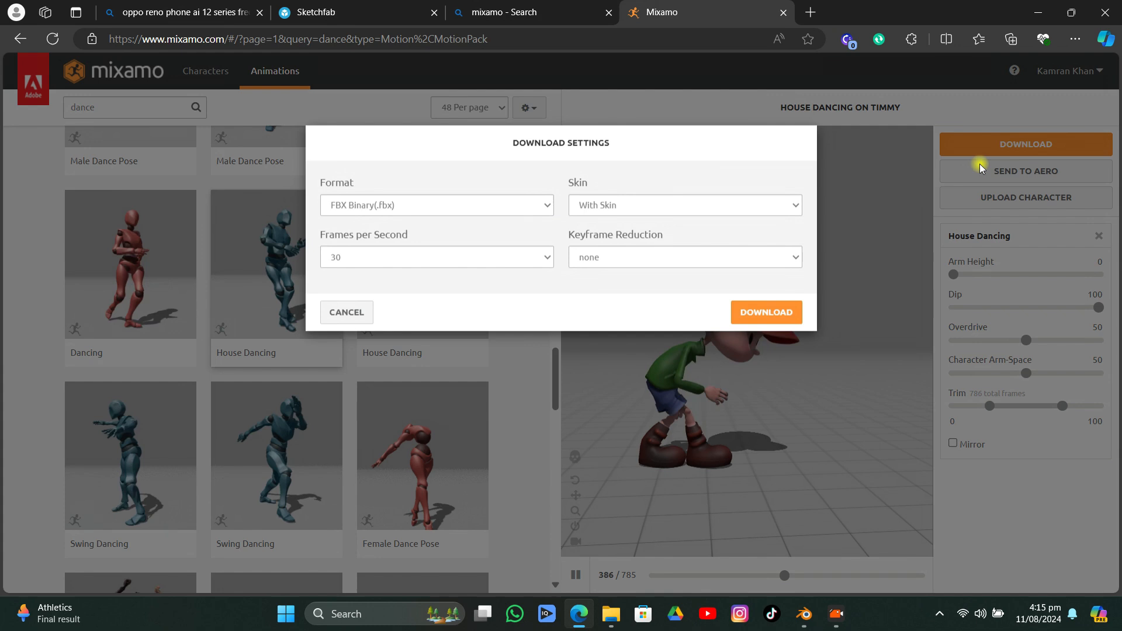
left_click(765, 311)
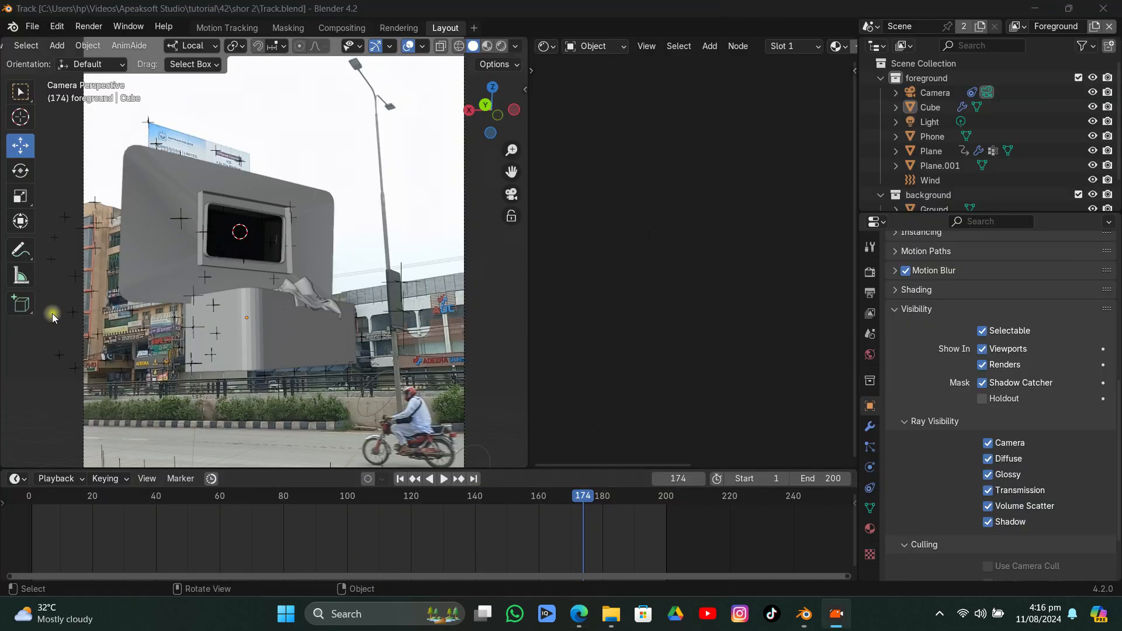
In Blender, import House Dancing.fbx as FBX from the shor 2 folder
left_click(34, 29)
mouse_move(70, 234)
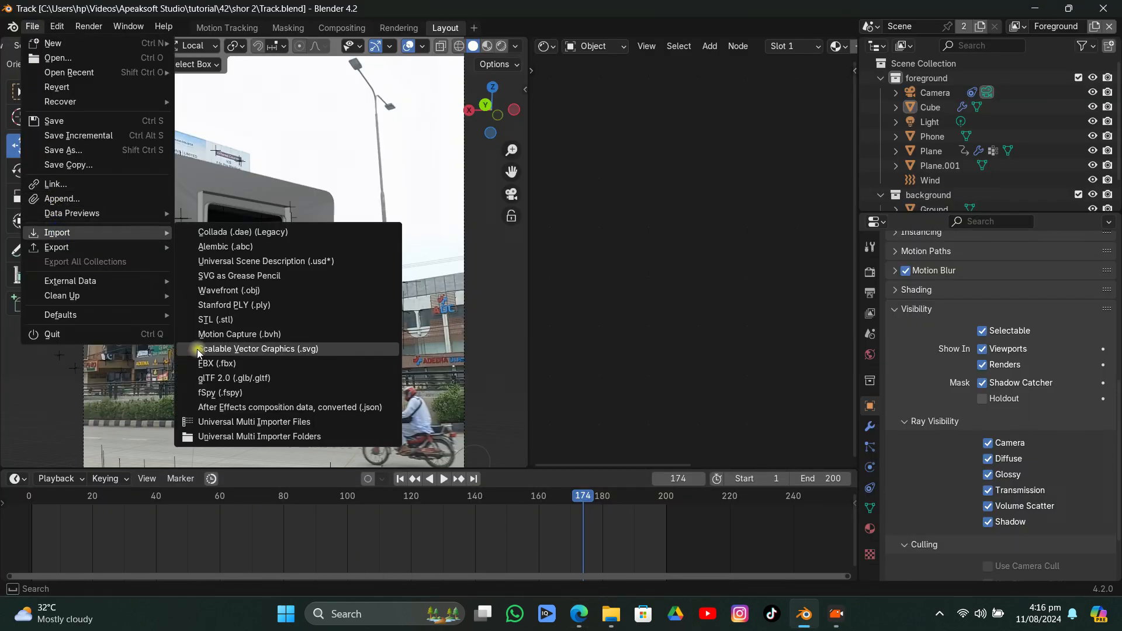
left_click(233, 364)
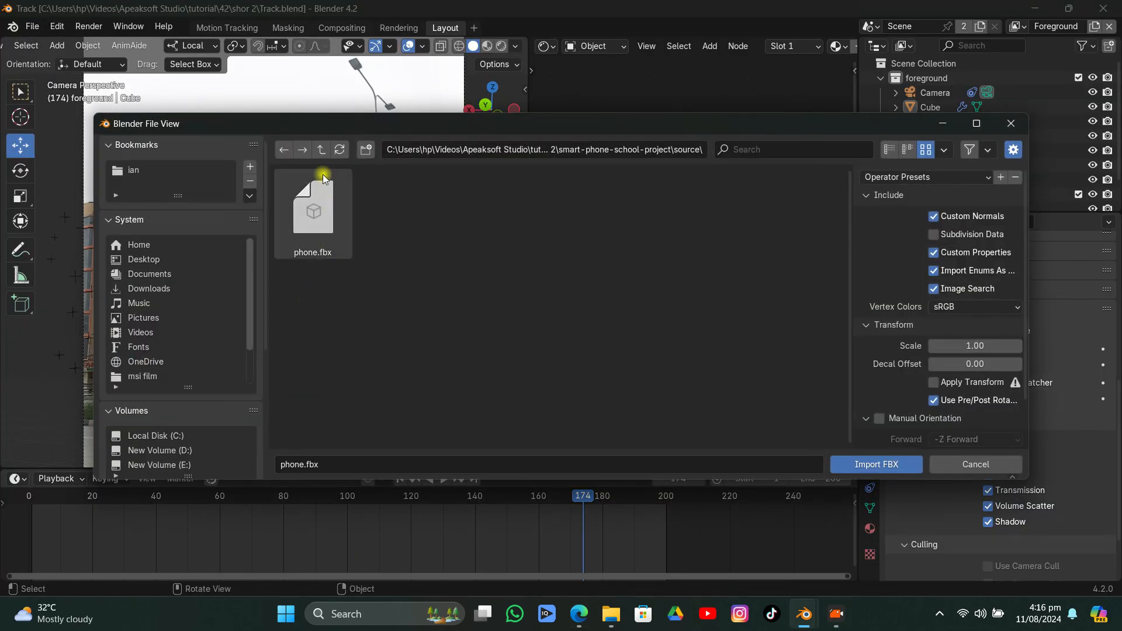
left_click(319, 151)
left_click(319, 151)
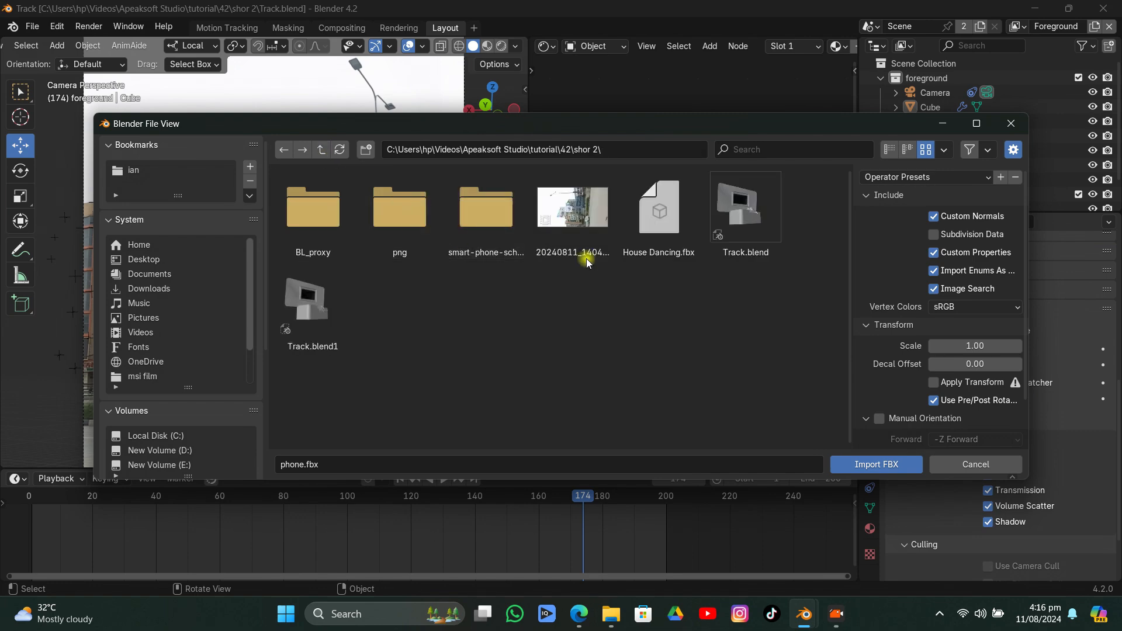
left_click(669, 227)
double_click(669, 228)
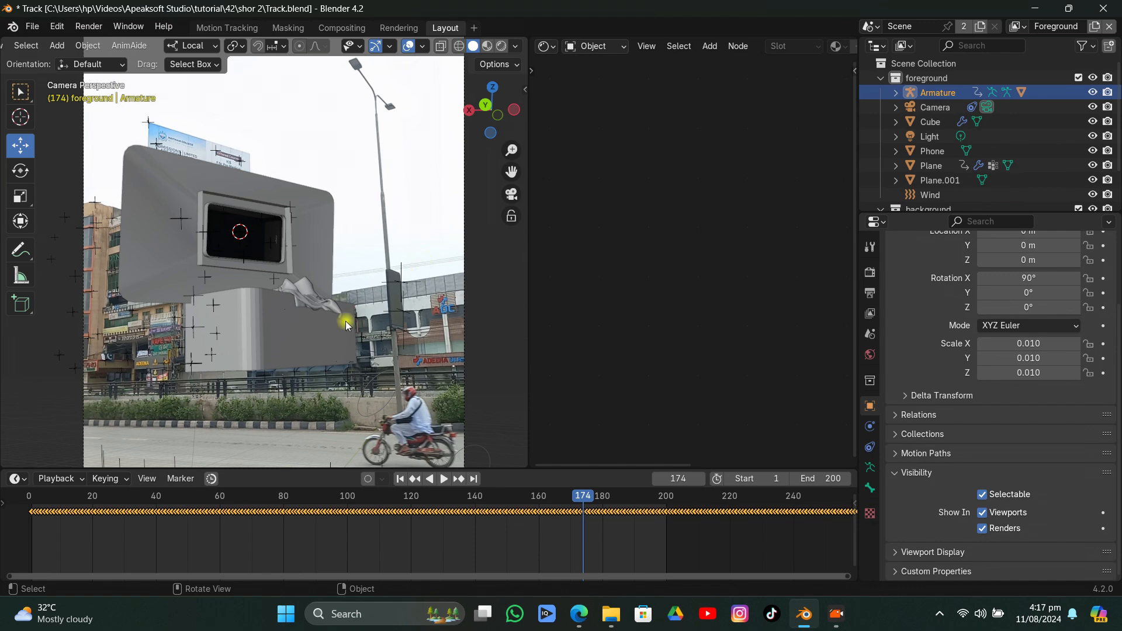
Snap the imported character armature to the 3D cursor on the billboard
middle_click_drag(318, 272, 374, 230)
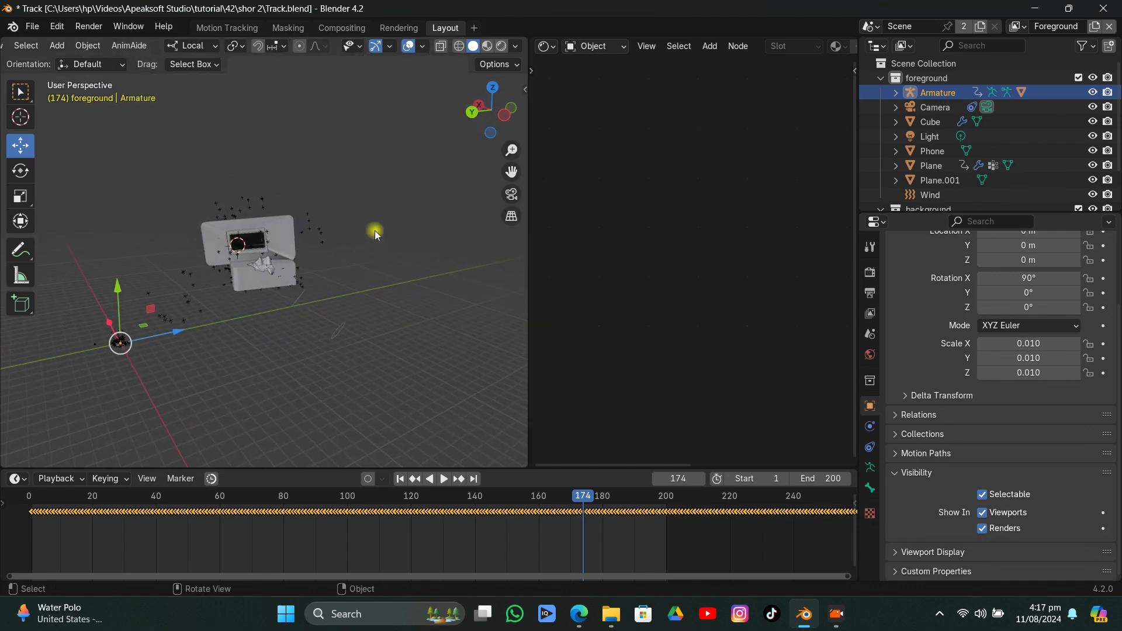
left_click_drag(499, 170, 439, 257)
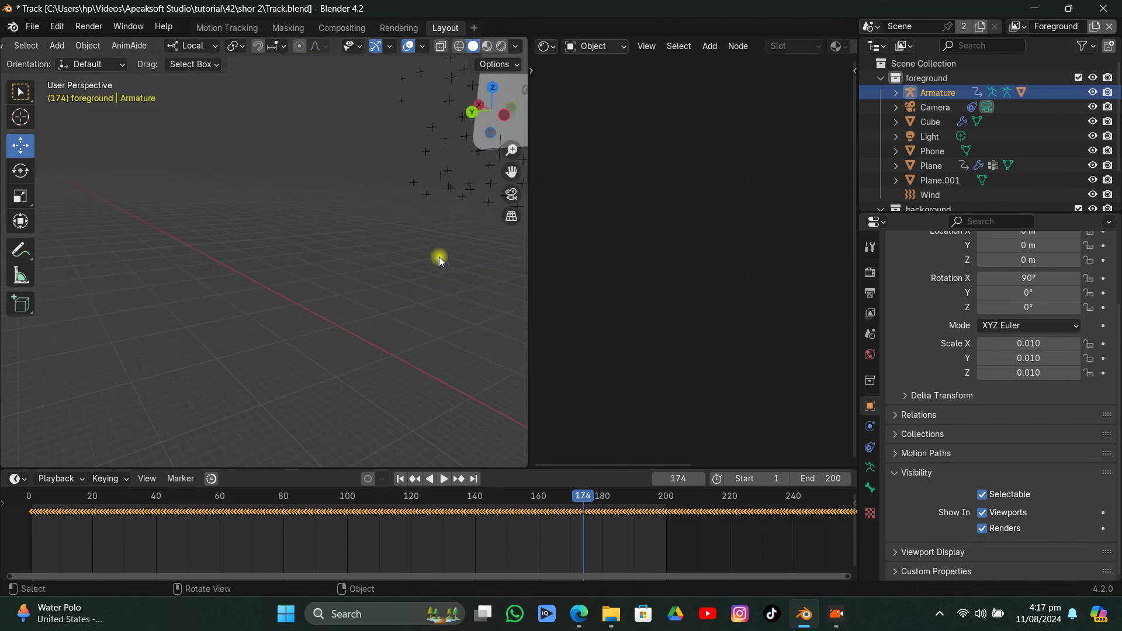
scroll(475, 282, "down", 5)
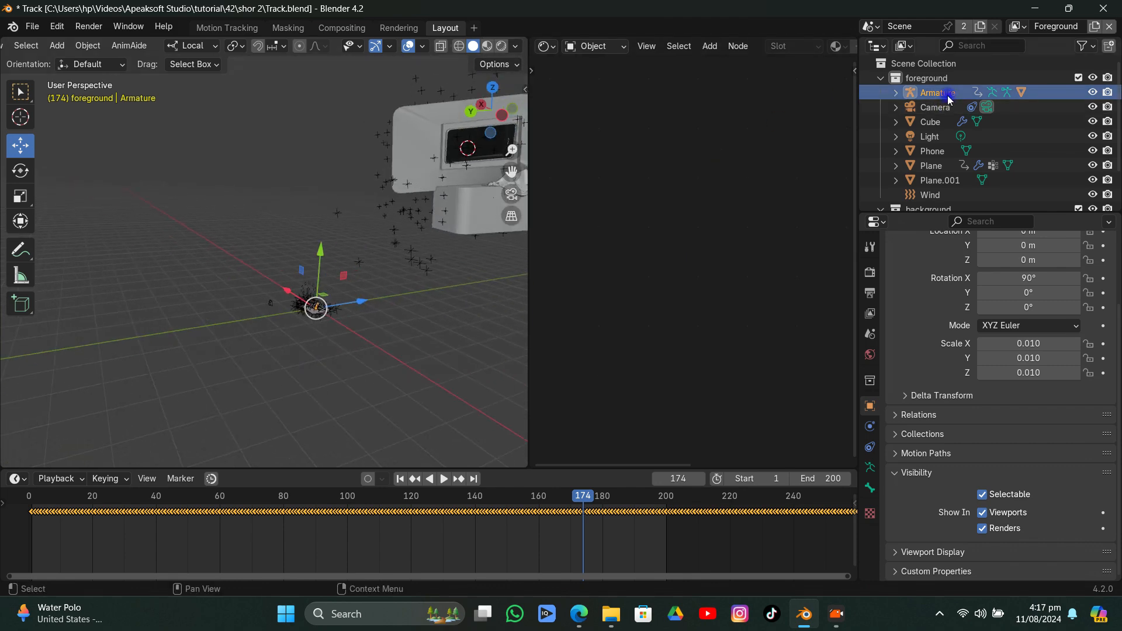
left_click(512, 194)
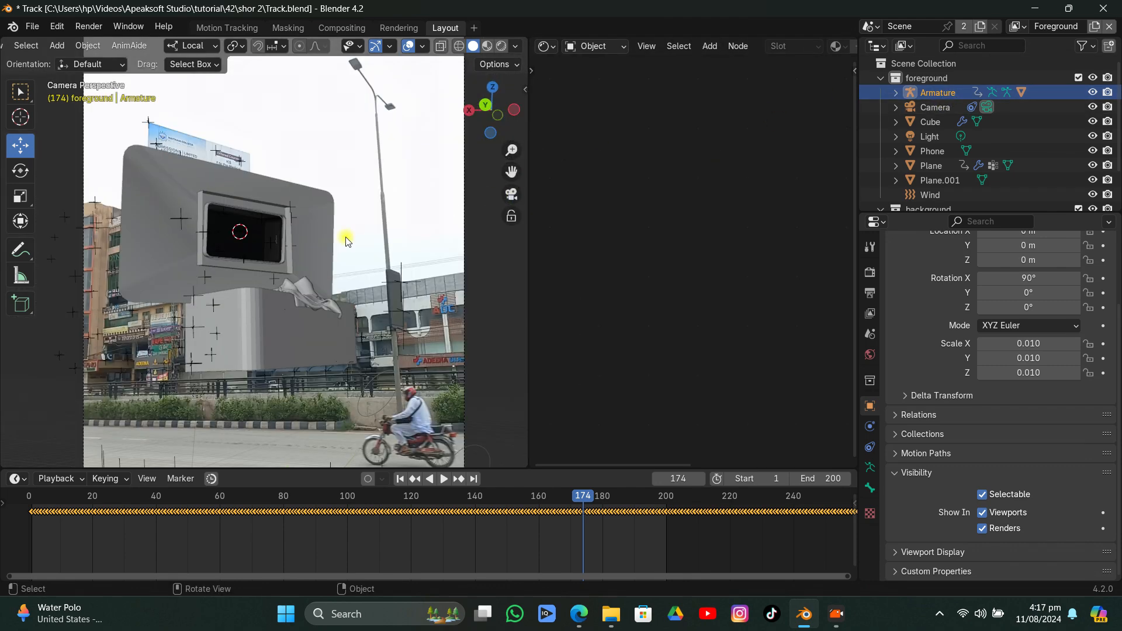
key("shift+s")
left_click(346, 169)
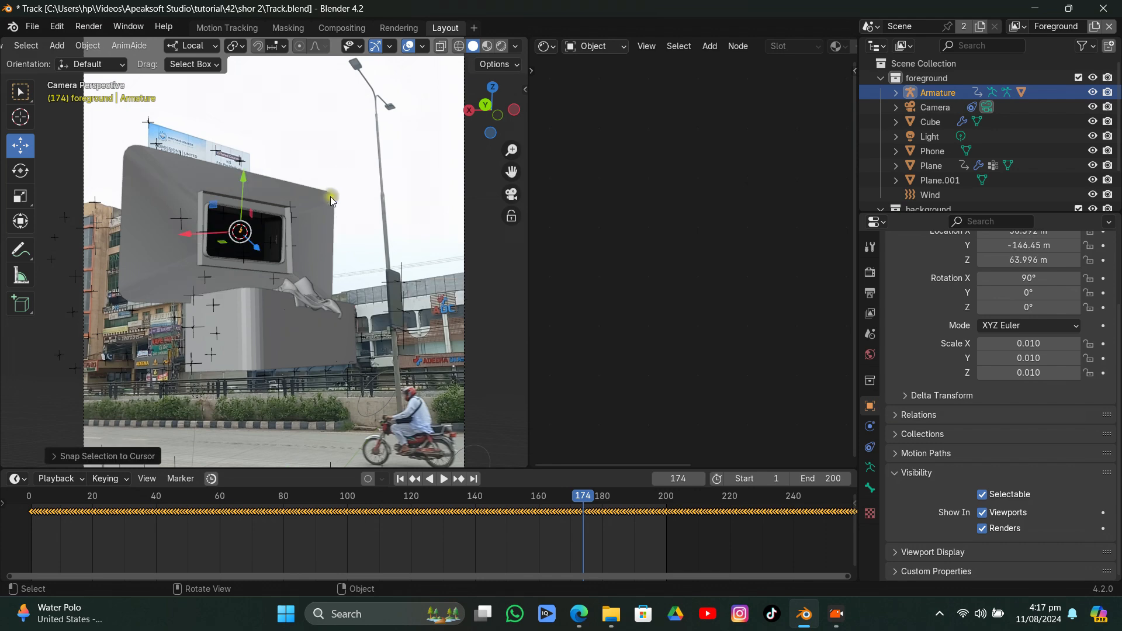
Enlarge the armature and, at frame 1, adjust its scale to about 0.33 against the billboard
key("s")
left_click(302, 214)
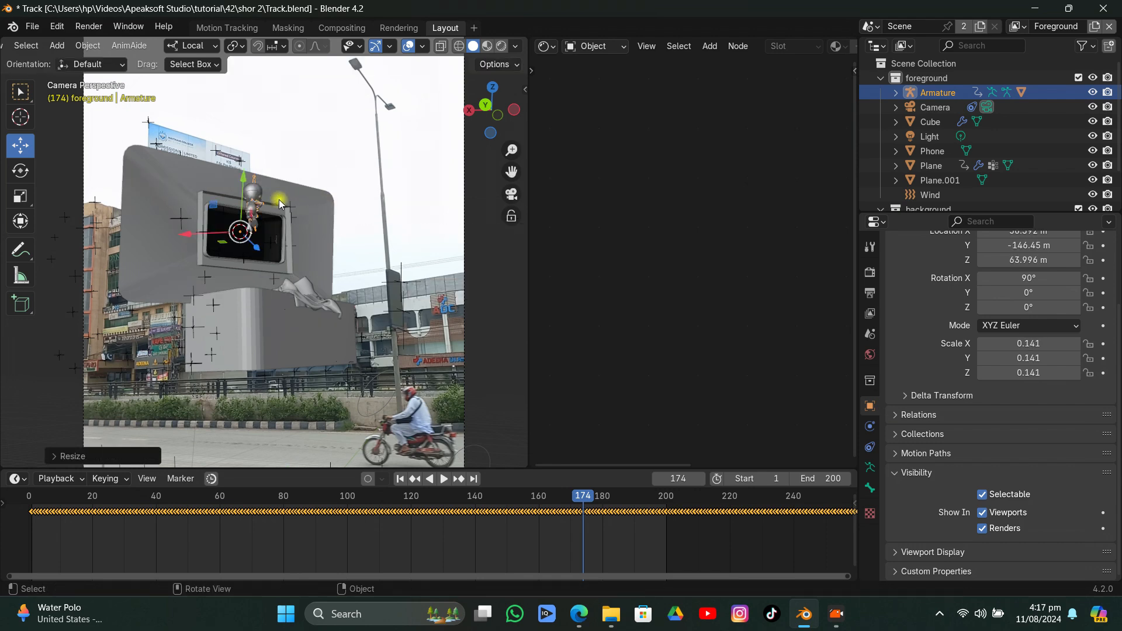
key("s")
left_click(427, 139)
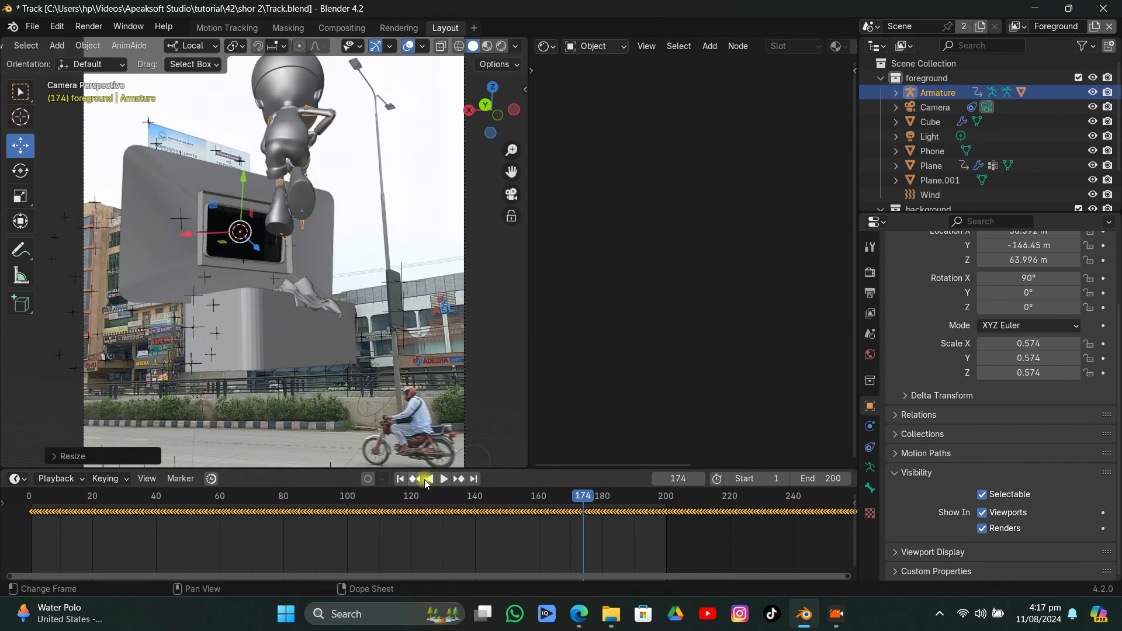
left_click(401, 479)
key("s")
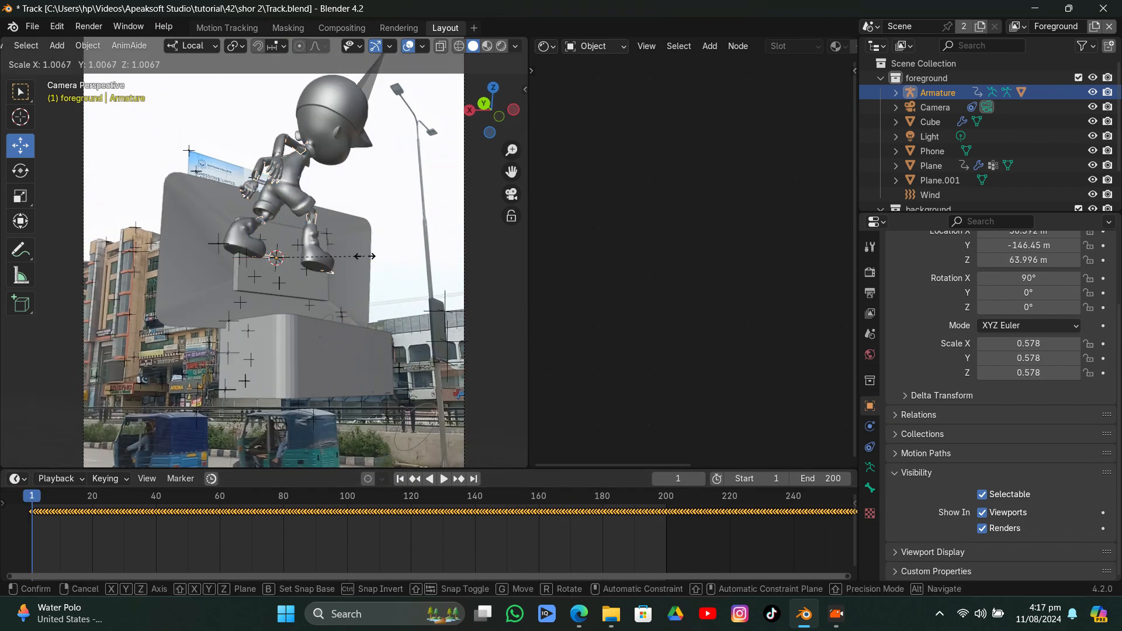
left_click(326, 275)
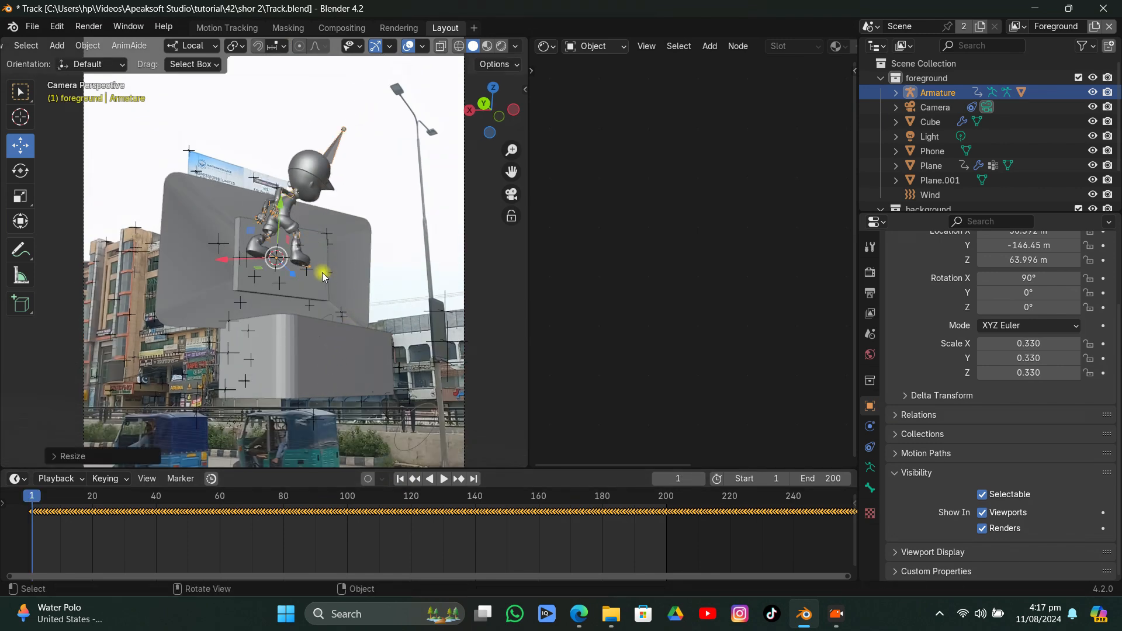
Lower the armature to a Z location of about 60.5 m and scale it down to about 0.166
middle_click_drag(321, 272, 188, 144)
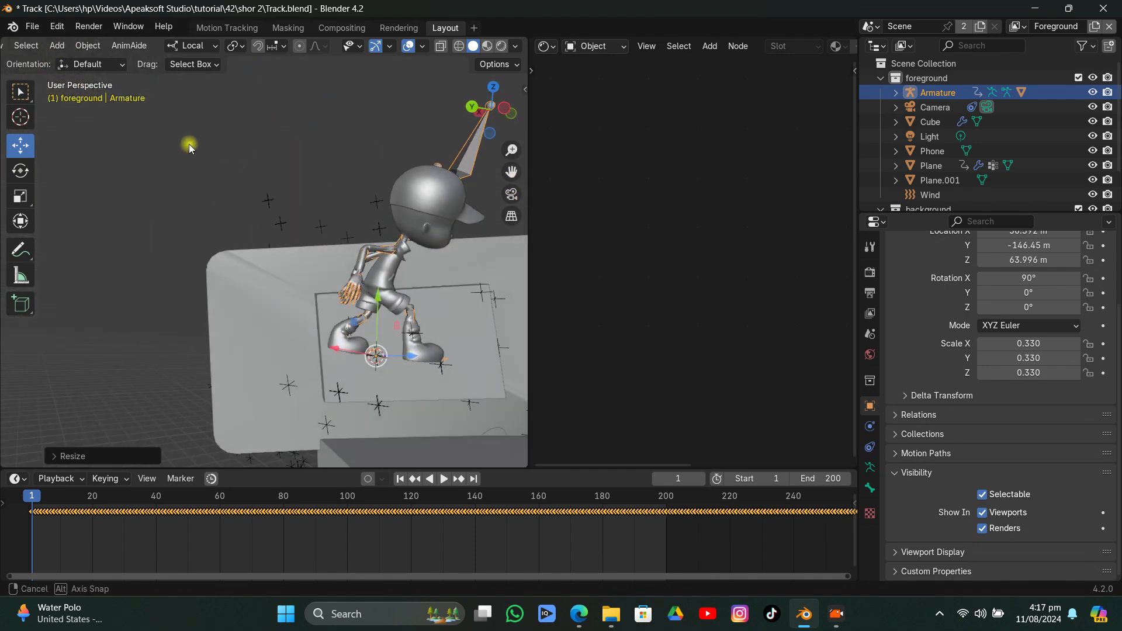
left_click_drag(381, 293, 381, 311)
key("s")
left_click(381, 305)
Rotate the armature around its local Y axis to a Z rotation of about -91.6°
middle_click_drag(380, 305, 293, 321)
key("r")
key("y")
key("y")
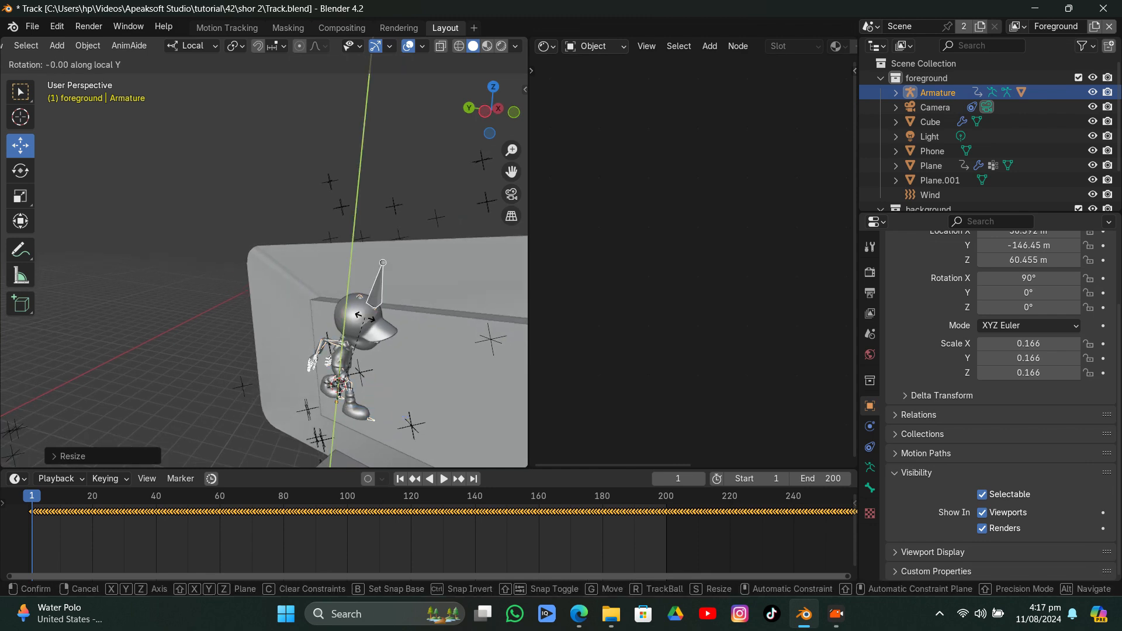
left_click(391, 391)
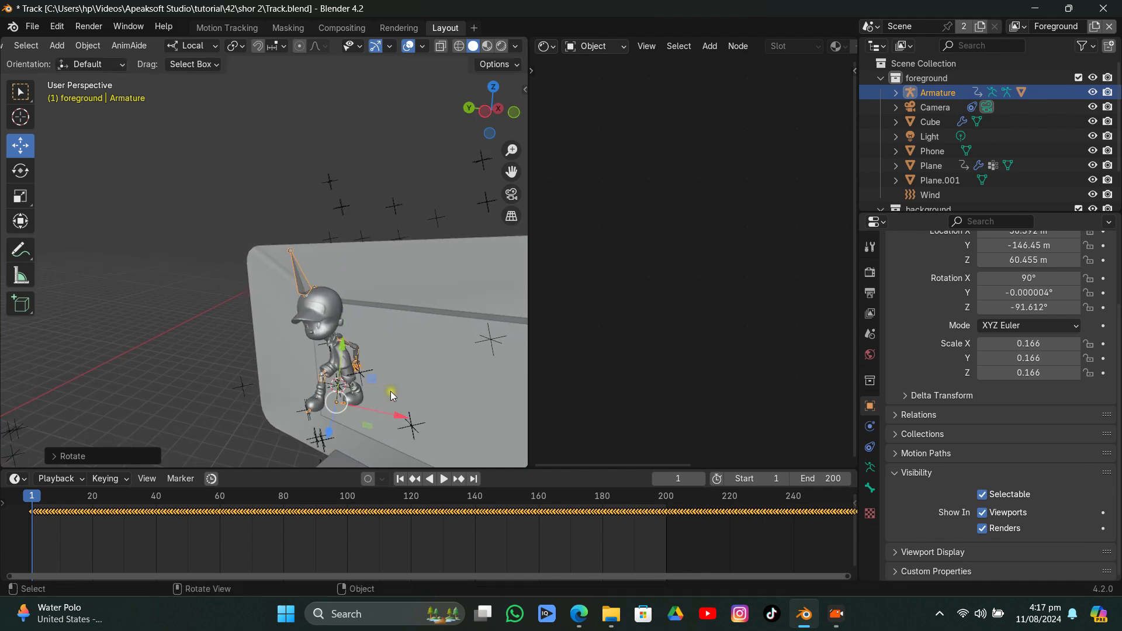
Advance the animation to frame 145 and move the armature across to the phone, at about Y -160.3 m and Z 50.6 m
middle_click_drag(390, 391, 307, 344)
key("space")
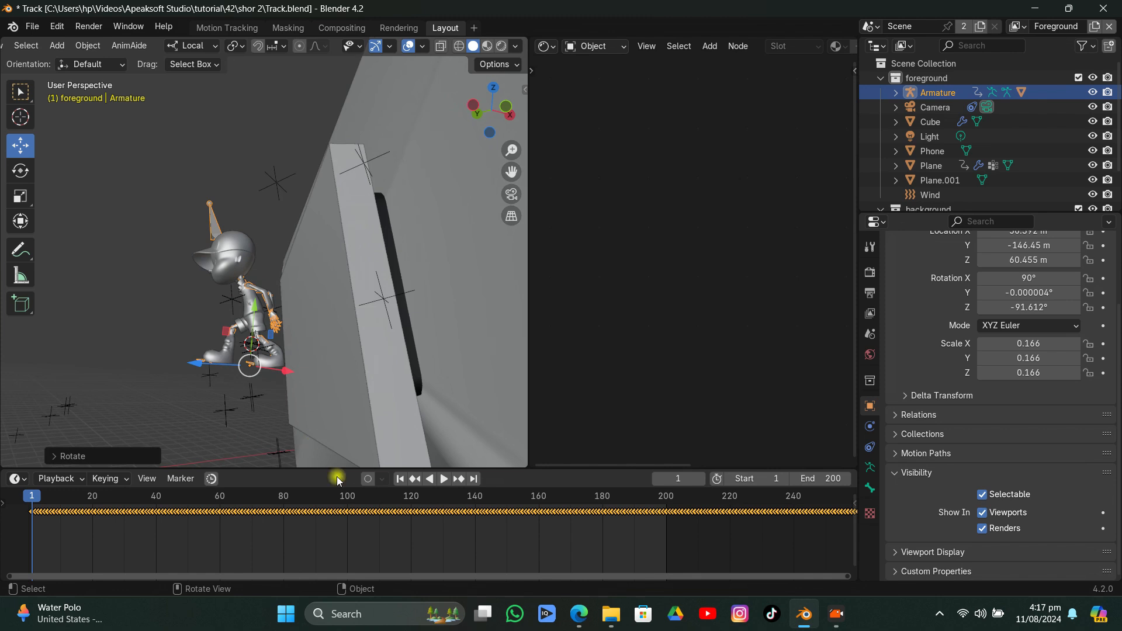
key("space")
middle_click_drag(340, 394, 275, 366)
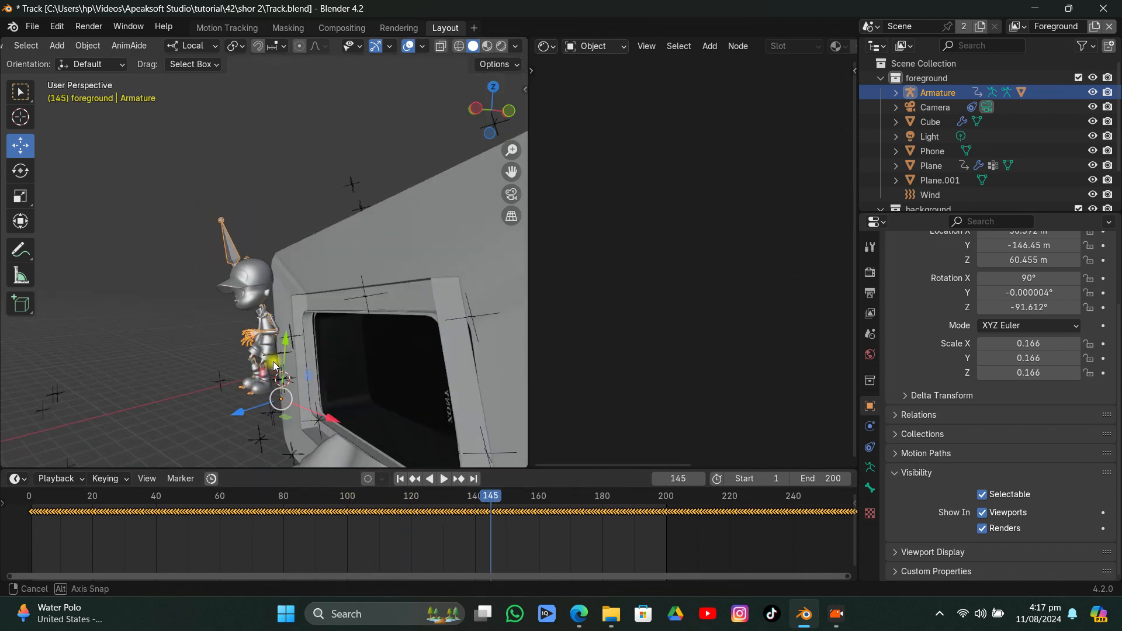
left_click_drag(281, 366, 280, 420)
left_click_drag(265, 458, 449, 444)
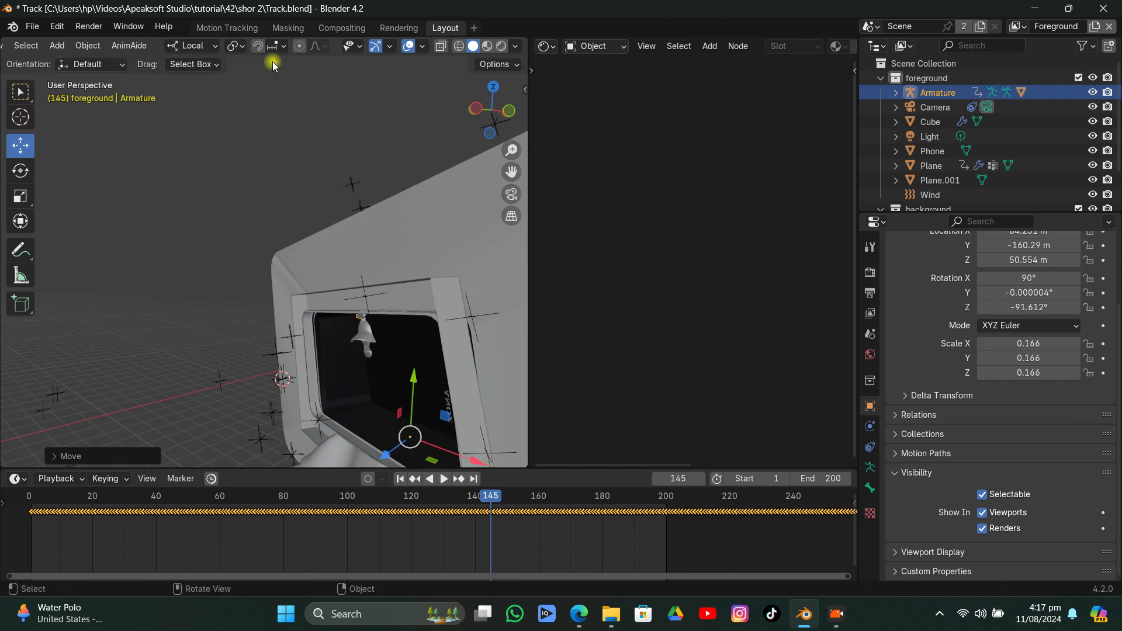
Raise and shift the armature towards the phone's opening, to about Y -174.6 m and Z 58.7 m
middle_click_drag(215, 138, 327, 147)
left_click_drag(422, 416, 466, 372)
middle_click_drag(466, 372, 466, 349)
key("g")
left_click(496, 313)
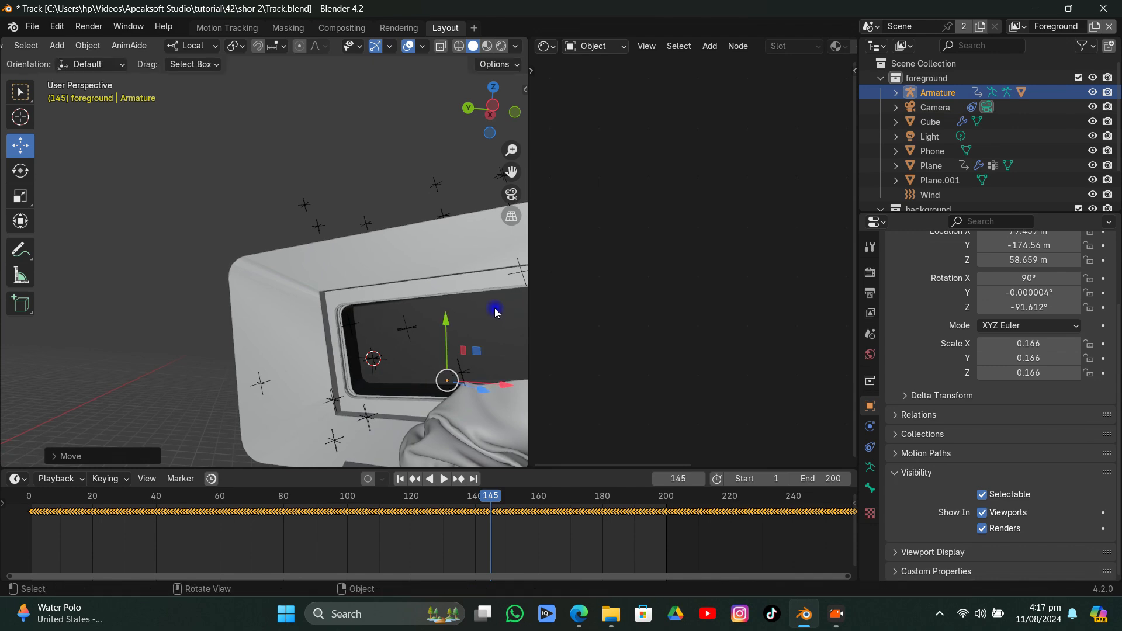
Position the character standing inside the hollow phone, with the armature at about Y -170.7 m and Z 56.7 m
middle_click_drag(496, 312, 281, 304)
key("g")
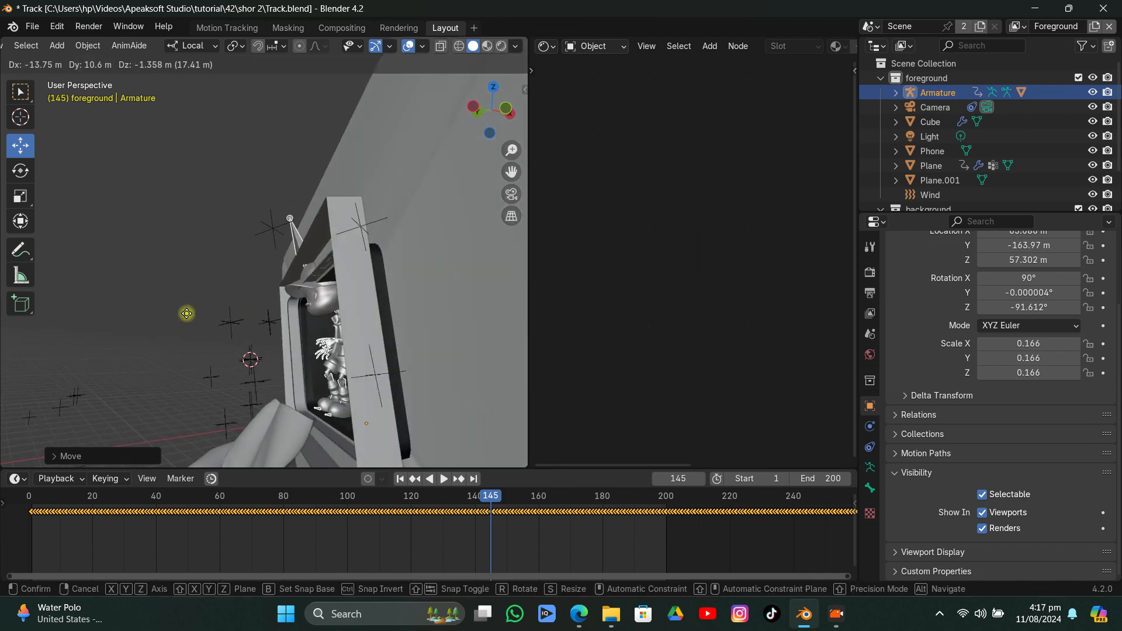
left_click(186, 315)
middle_click_drag(244, 351, 360, 340)
key("g")
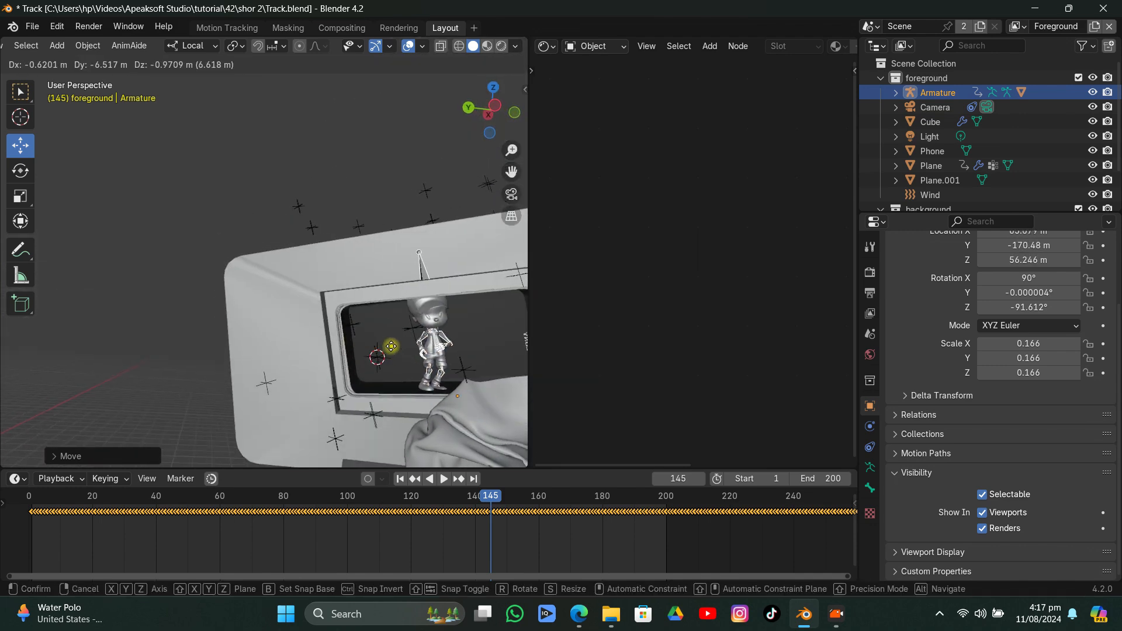
left_click(393, 350)
Scale the armature to about 0.149, raise it along local Y to about Z 56.9 m and check it through the camera
key("s")
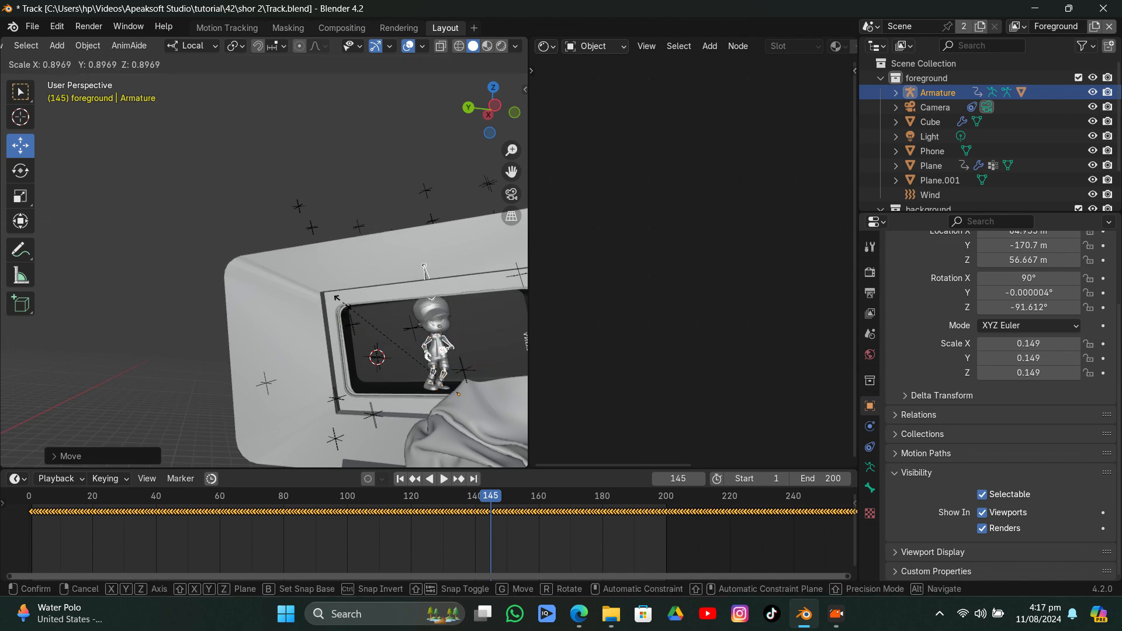
left_click(337, 299)
key("g")
key("y")
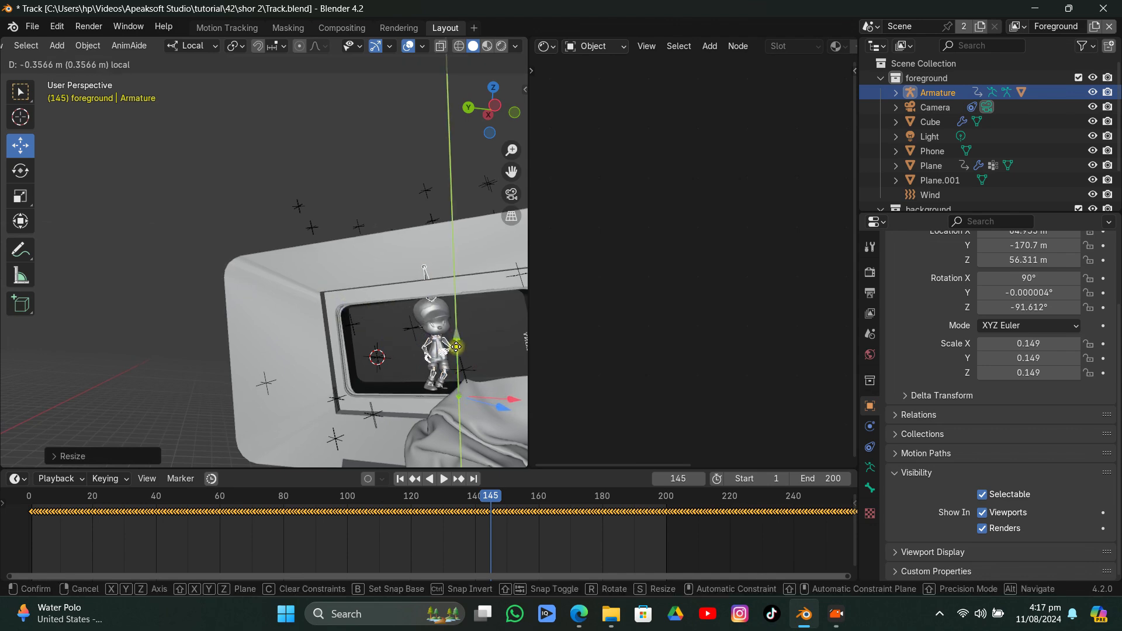
left_click(460, 334)
left_click(510, 195)
scroll(269, 222, "up", 4)
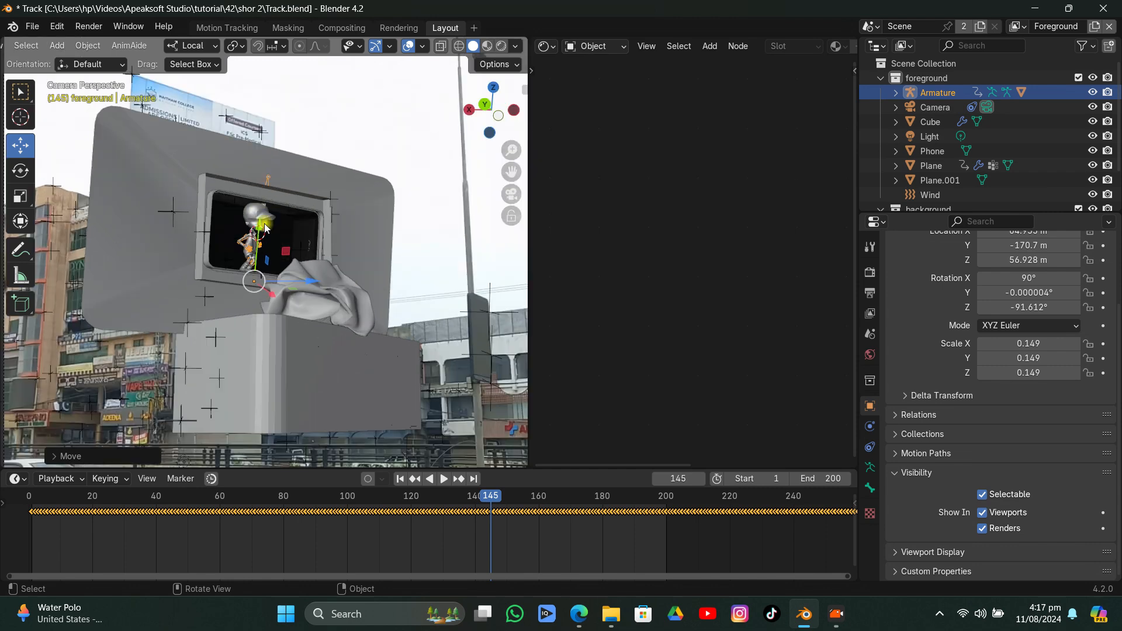
Save the file, then play the shot in rendered shading through the camera from frame 145 to frame 183
left_click(374, 126)
key("ctrl+s")
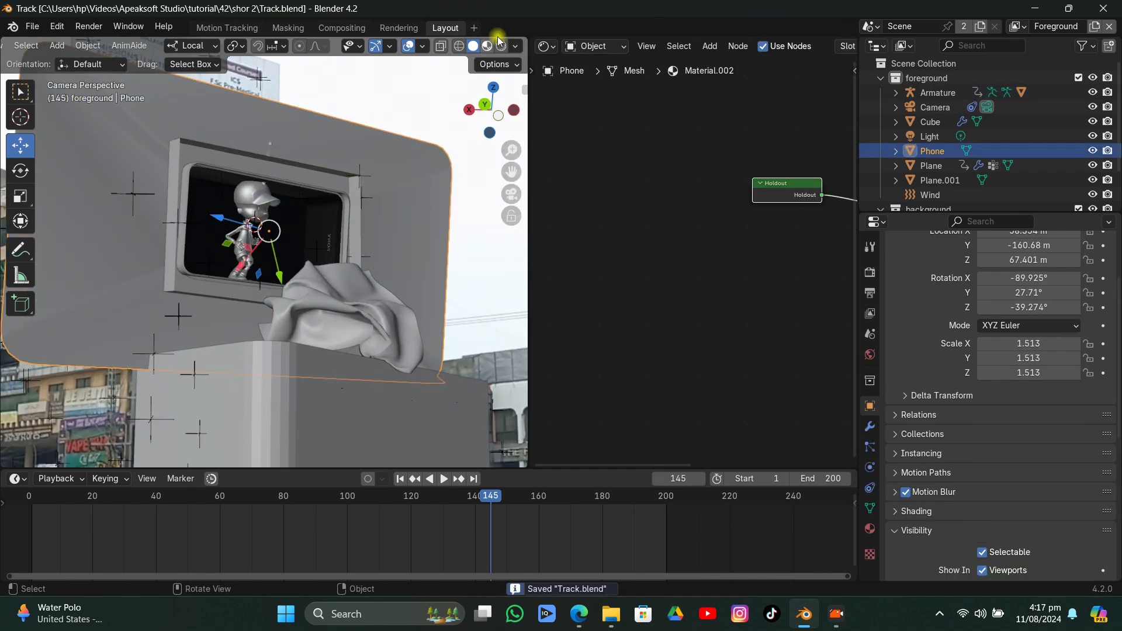
left_click(501, 46)
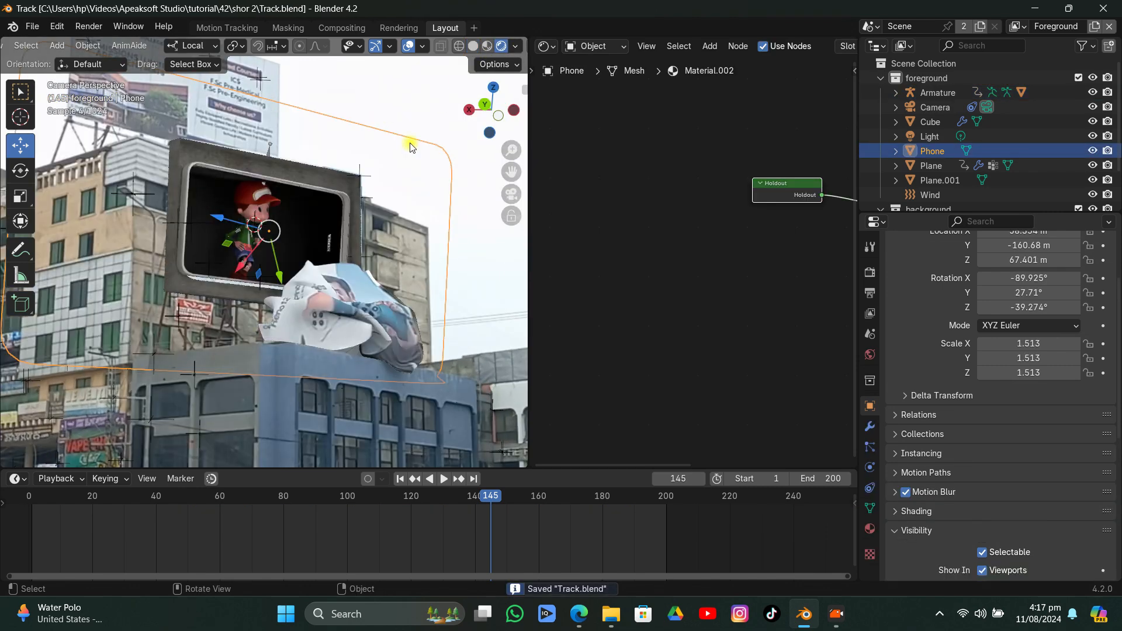
left_click(380, 166)
scroll(382, 170, "down", 1)
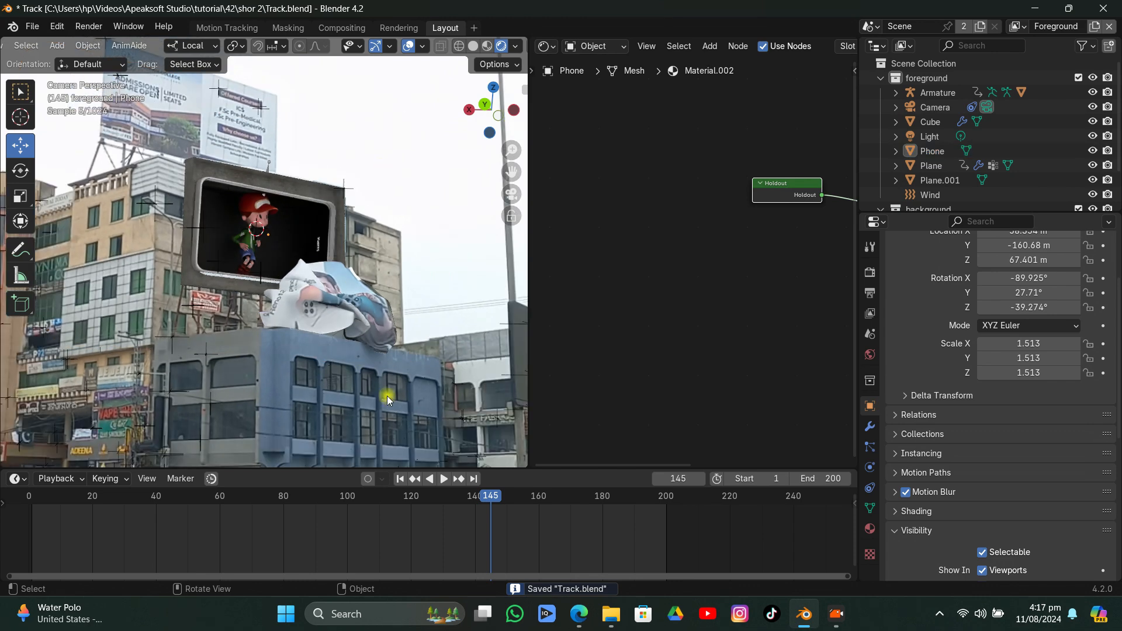
key("space")
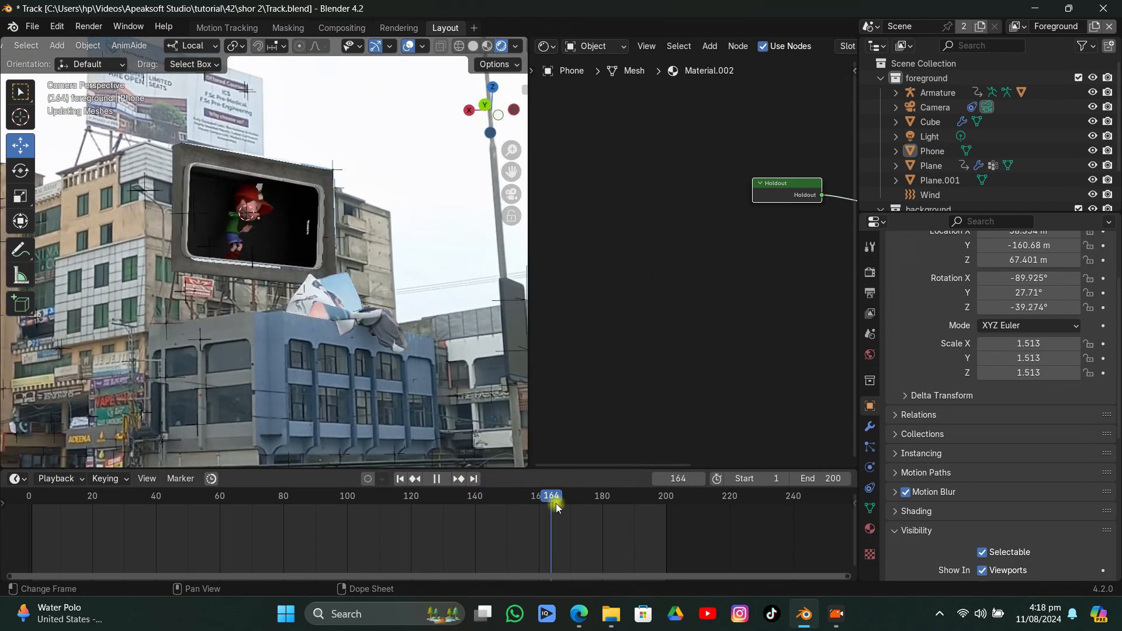
key("space")
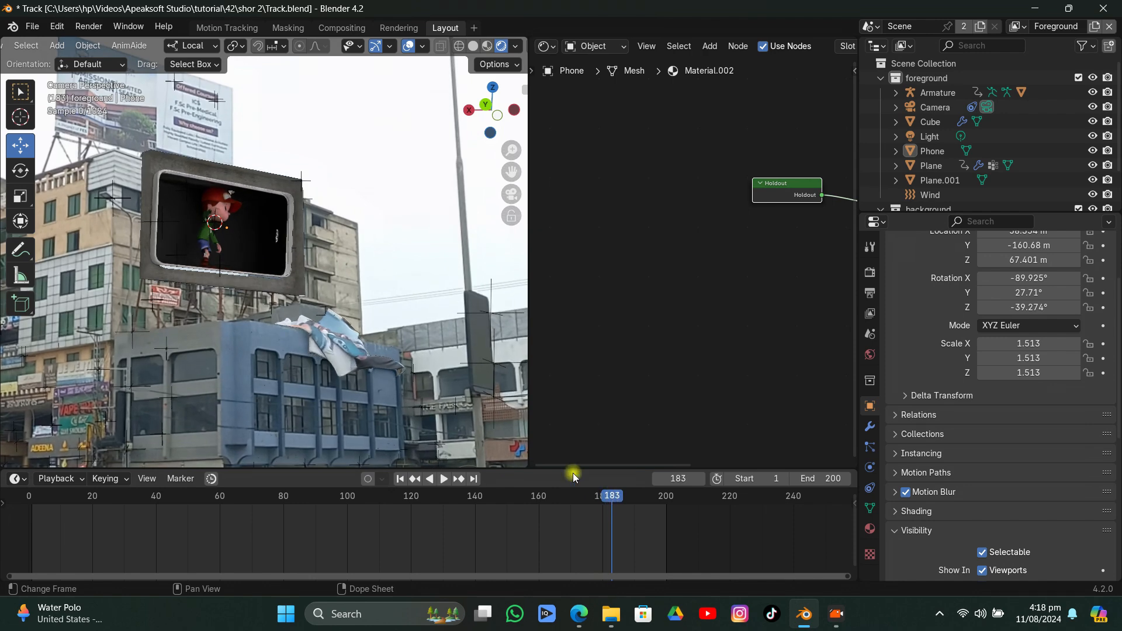
scroll(265, 229, "up", 1)
key("shift+s")
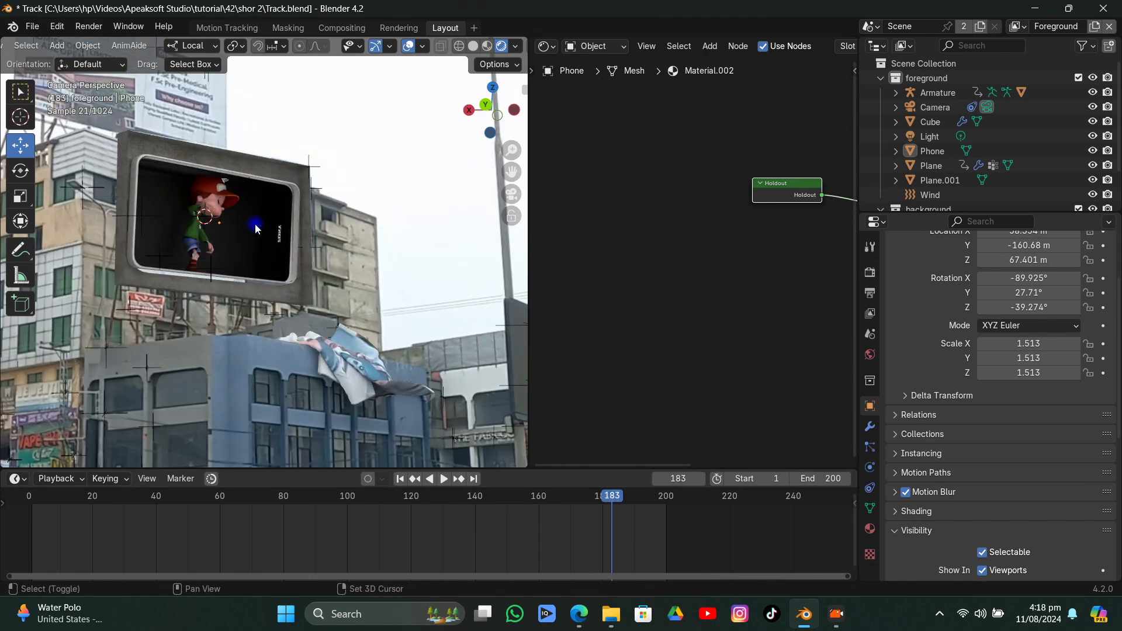
key("shift+a")
mouse_move(256, 232)
key("Escape")
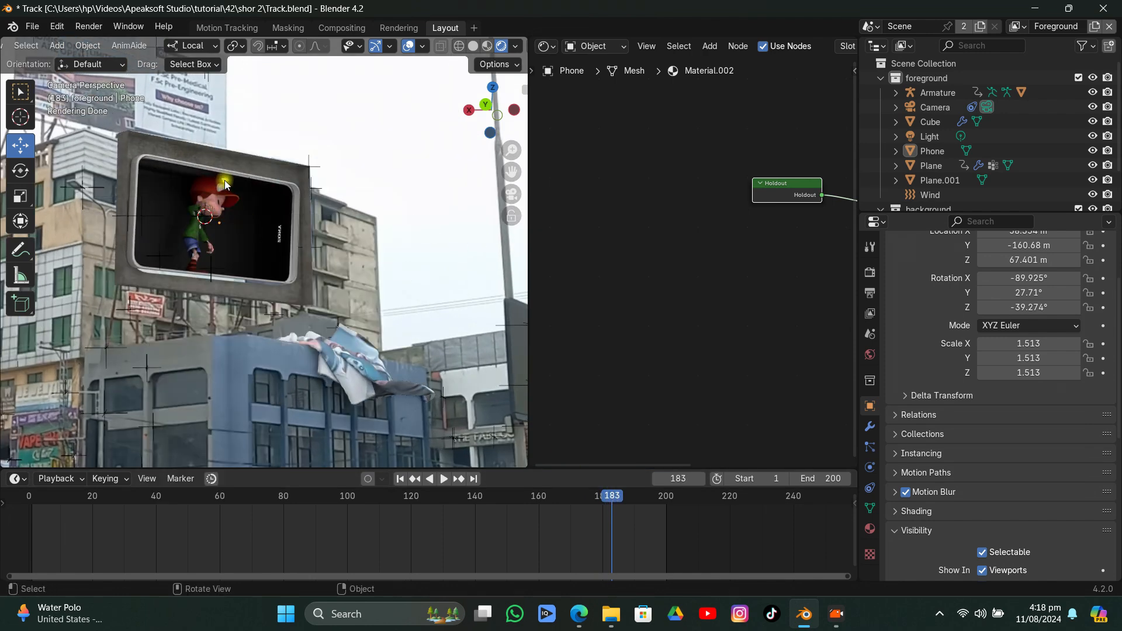
Add a point light at the character's location and move it inside the phone, to about Y -170.5 m and Z 67.4 m
left_click(225, 184)
key("shift+s")
key("shift+a")
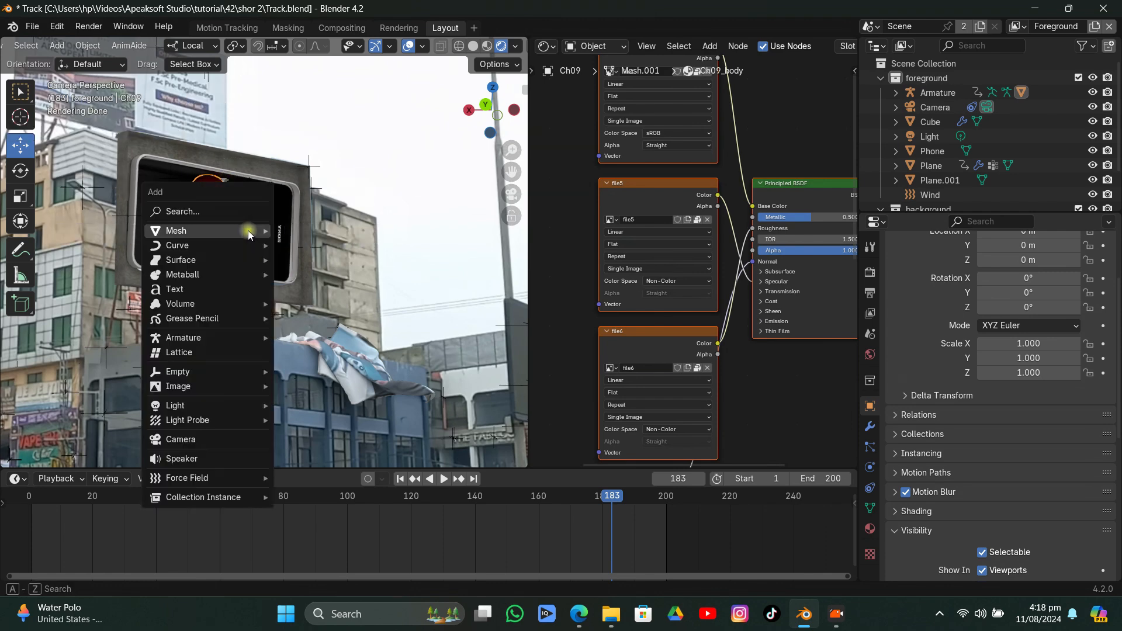
mouse_move(193, 407)
left_click(301, 407)
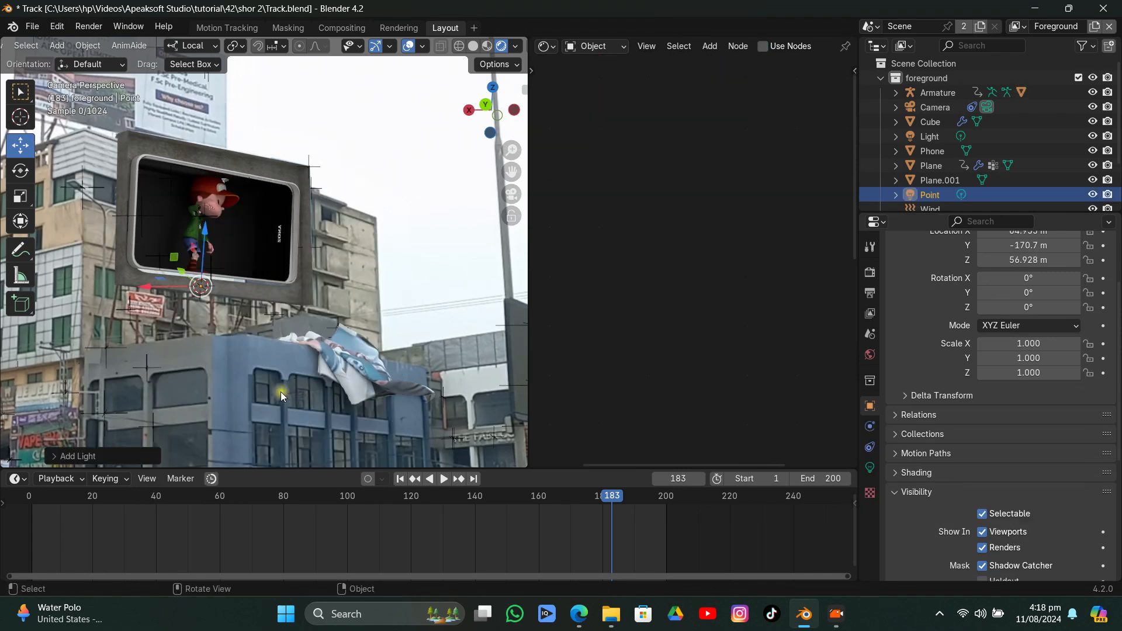
key("g")
left_click(333, 240)
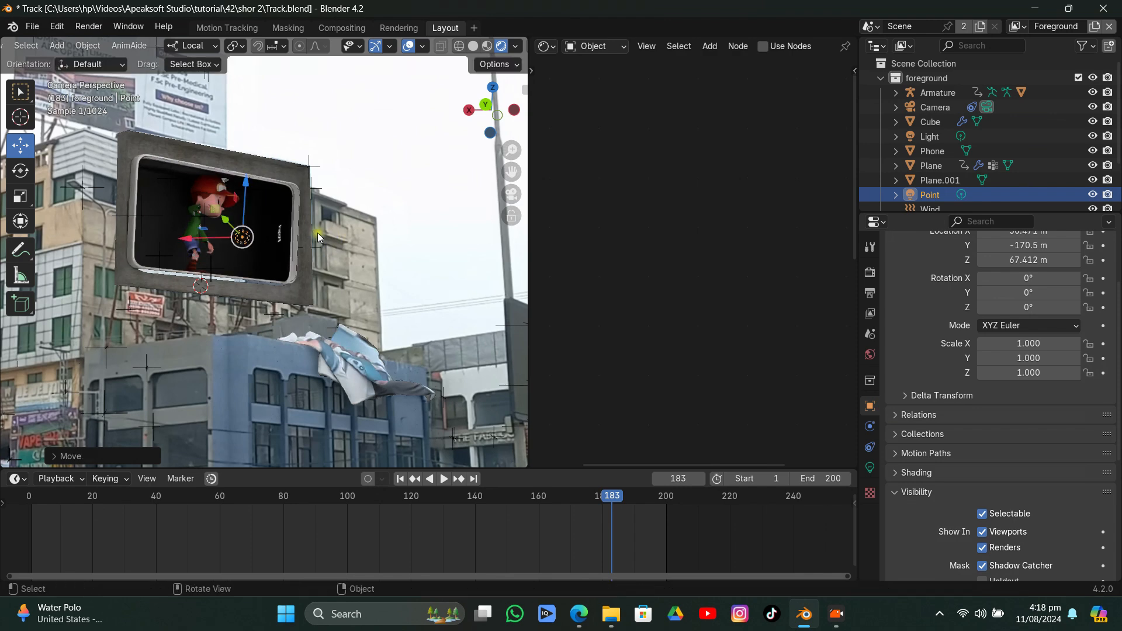
Set the point light's power to about 179.3 W and reposition the light between the character and the phone's logo
left_click(869, 466)
left_click_drag(1035, 369, 1084, 368)
mouse_move(263, 252)
middle_mouse_down()
mouse_move(380, 209)
mouse_move(334, 338)
mouse_move(368, 334)
mouse_move(438, 243)
mouse_move(288, 257)
mouse_move(290, 267)
mouse_move(262, 250)
middle_mouse_up()
key("g")
left_click(359, 327)
scroll(287, 266, "up", 3)
key("g")
left_click(259, 238)
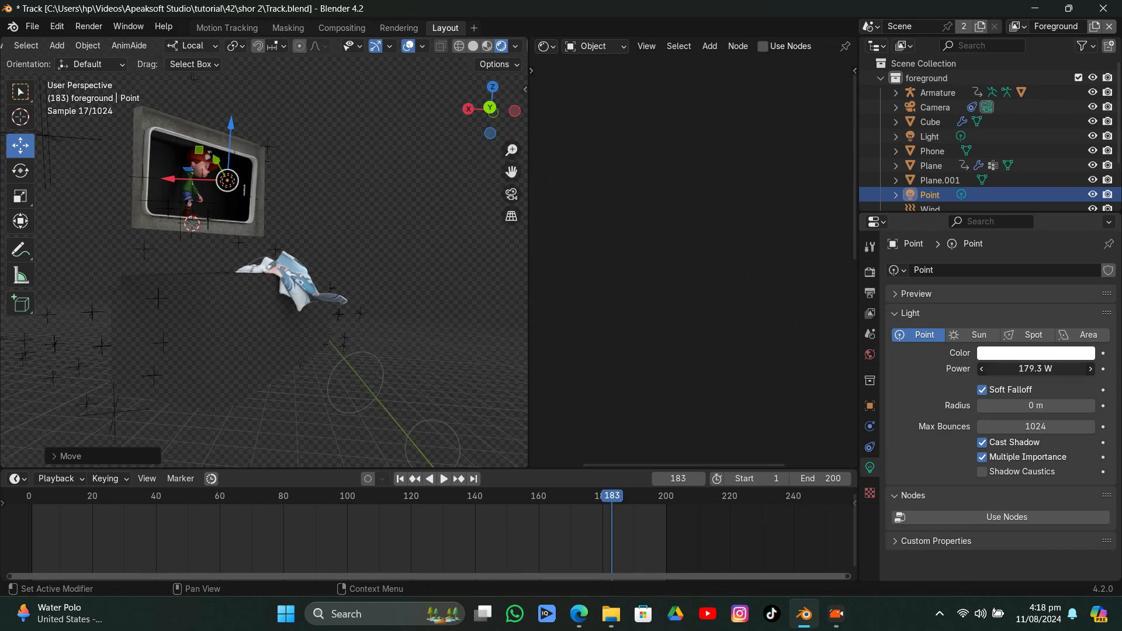
Raise the point light's power to about 444.3 W and move the light in solid shading close to the character's hand
left_click_drag(1035, 368, 1055, 368)
middle_click_drag(359, 232, 461, 139)
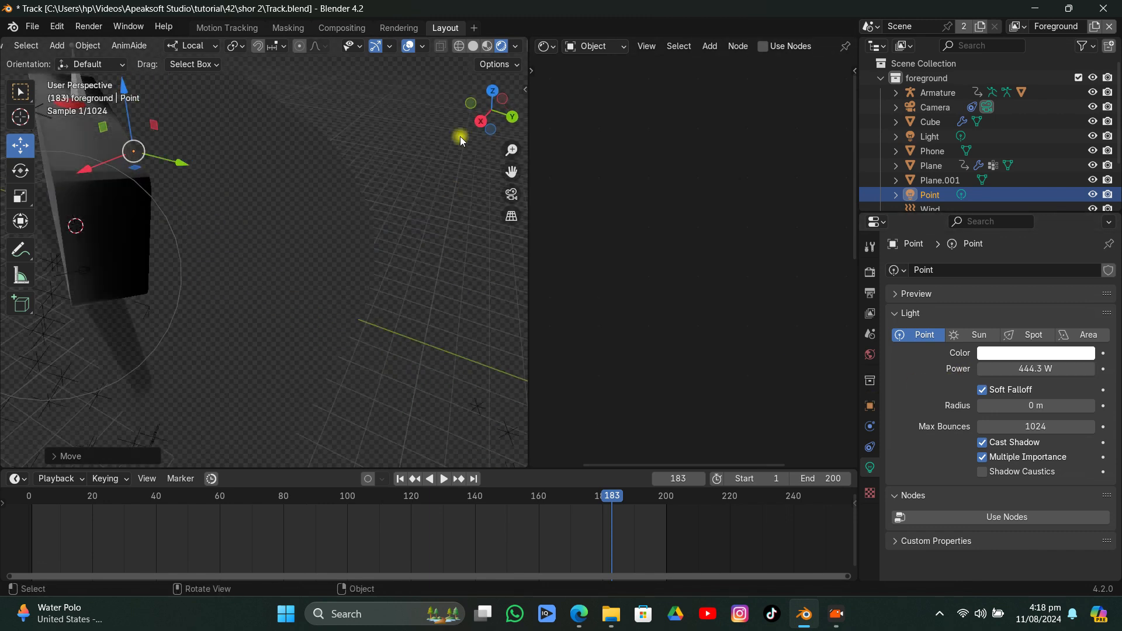
left_click(475, 49)
left_click_drag(513, 173, 370, 188)
key("g")
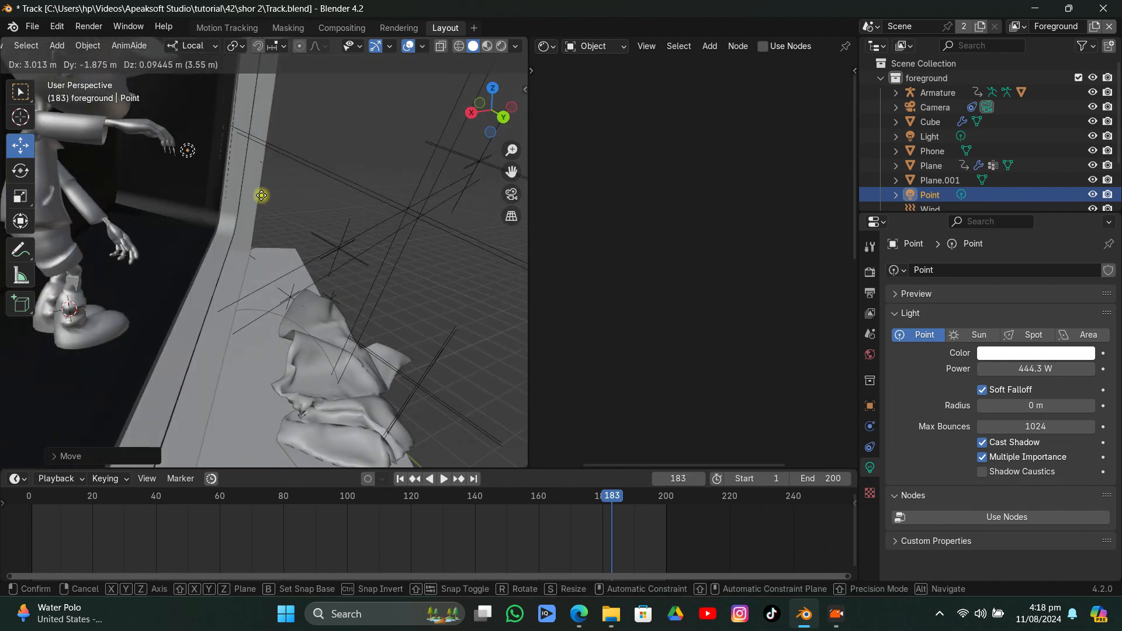
left_click(215, 184)
Hide the viewport overlays in rendered shading and set the point light's power to 2000 W
middle_click_drag(283, 159, 204, 194)
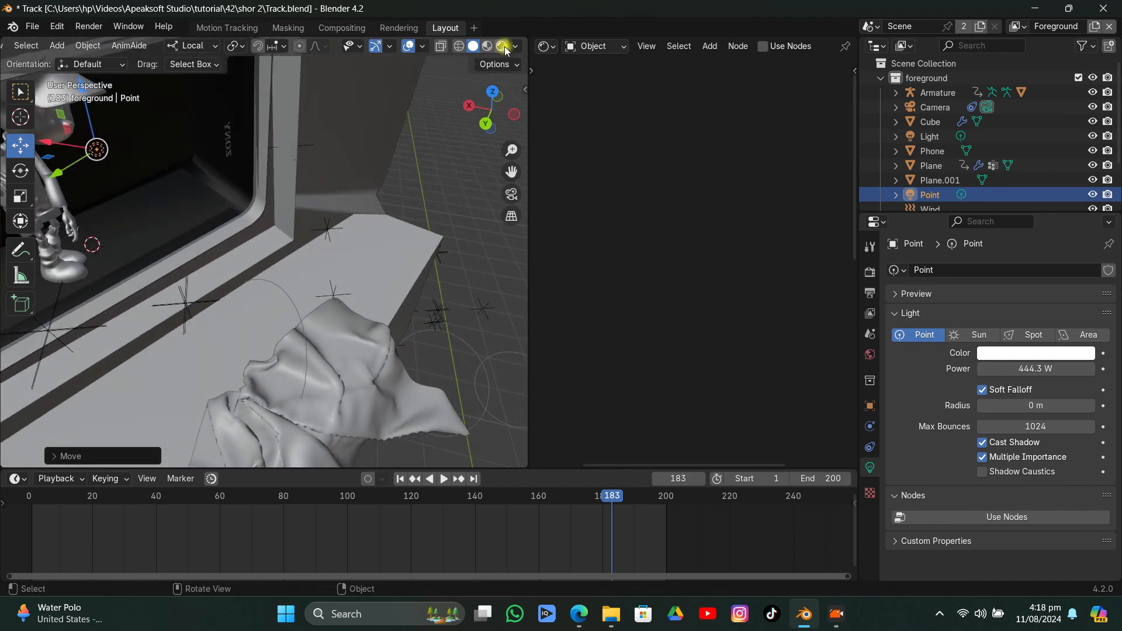
left_click(408, 45)
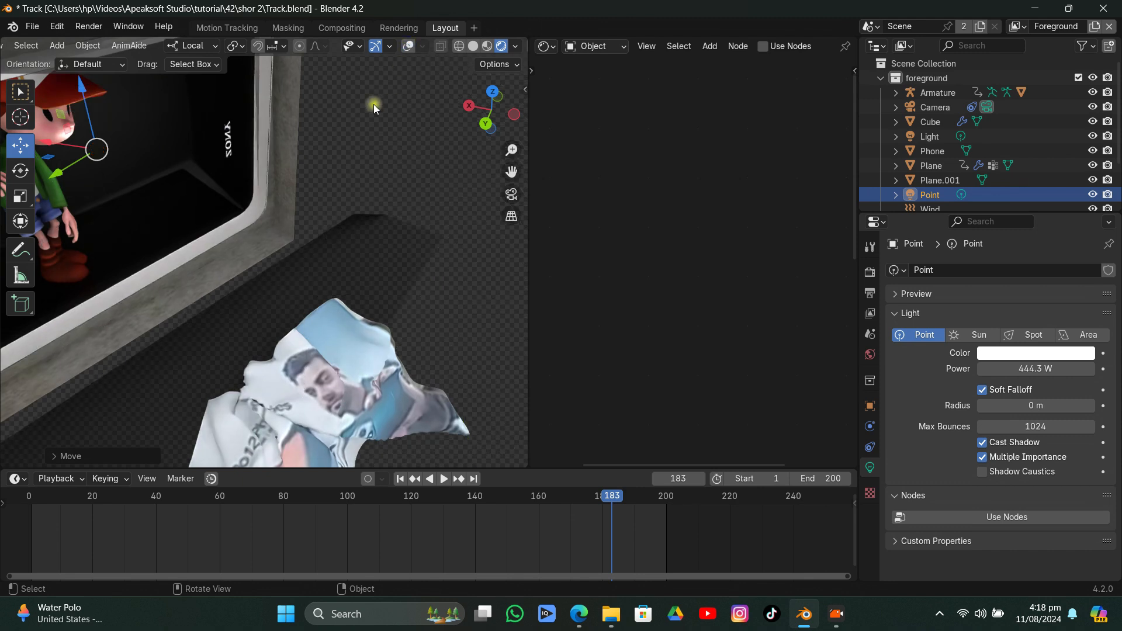
middle_click_drag(374, 104, 254, 107)
key("g")
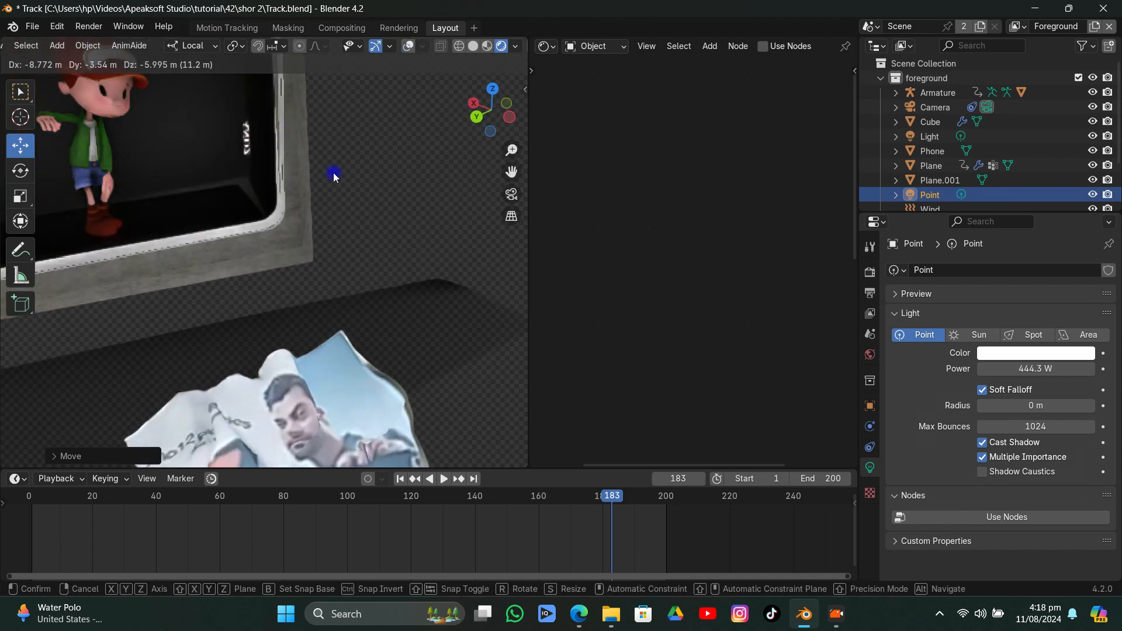
right_click(333, 177)
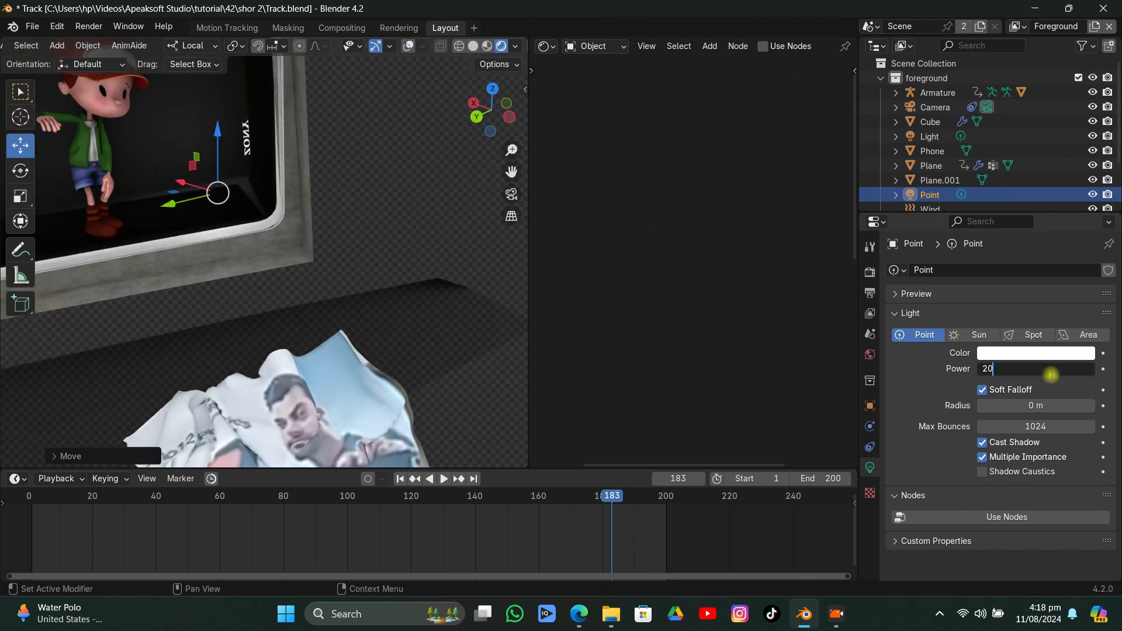
key("Return")
Position the point light in the phone's upper interior near the logo, checking its placement through the camera
middle_click_drag(264, 264, 220, 176)
left_click_drag(213, 145, 215, 99)
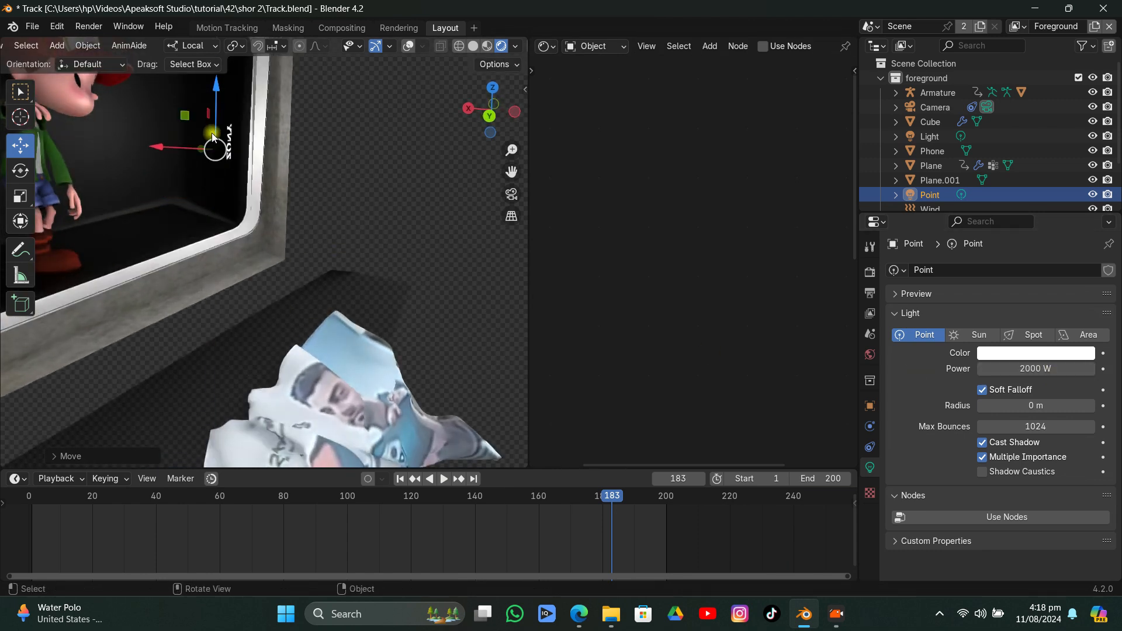
middle_click_drag(224, 121, 196, 170)
mouse_move(159, 152)
left_mouse_down()
mouse_move(105, 147)
mouse_move(165, 153)
mouse_move(169, 139)
left_mouse_up()
scroll(292, 157, "down", 2)
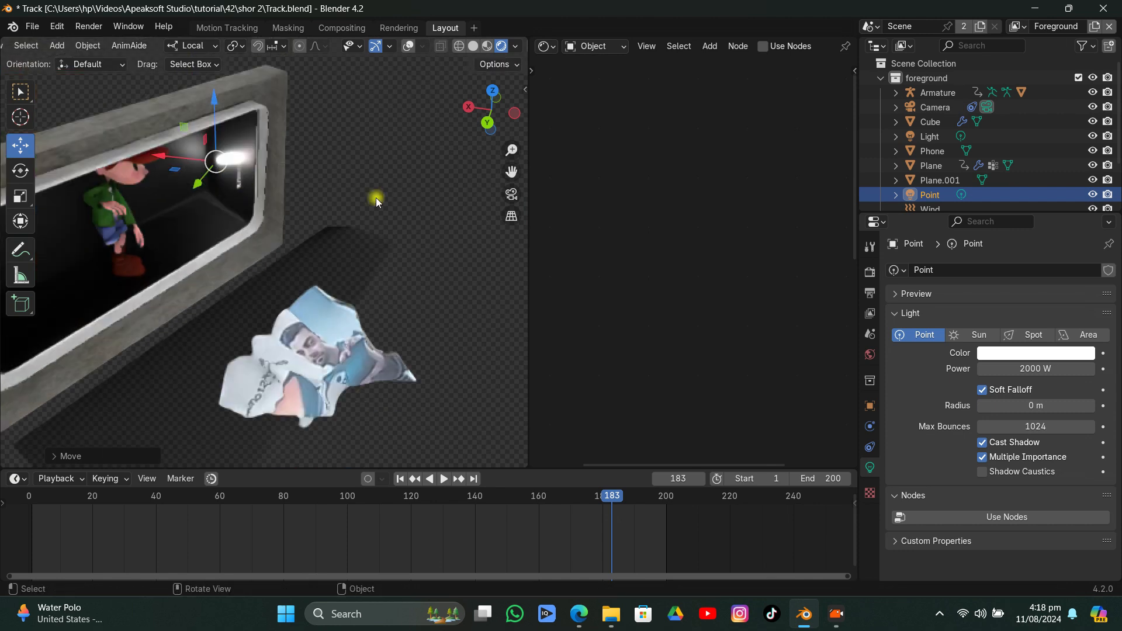
left_click(511, 195)
left_click_drag(267, 204, 258, 168)
key("y")
key("z")
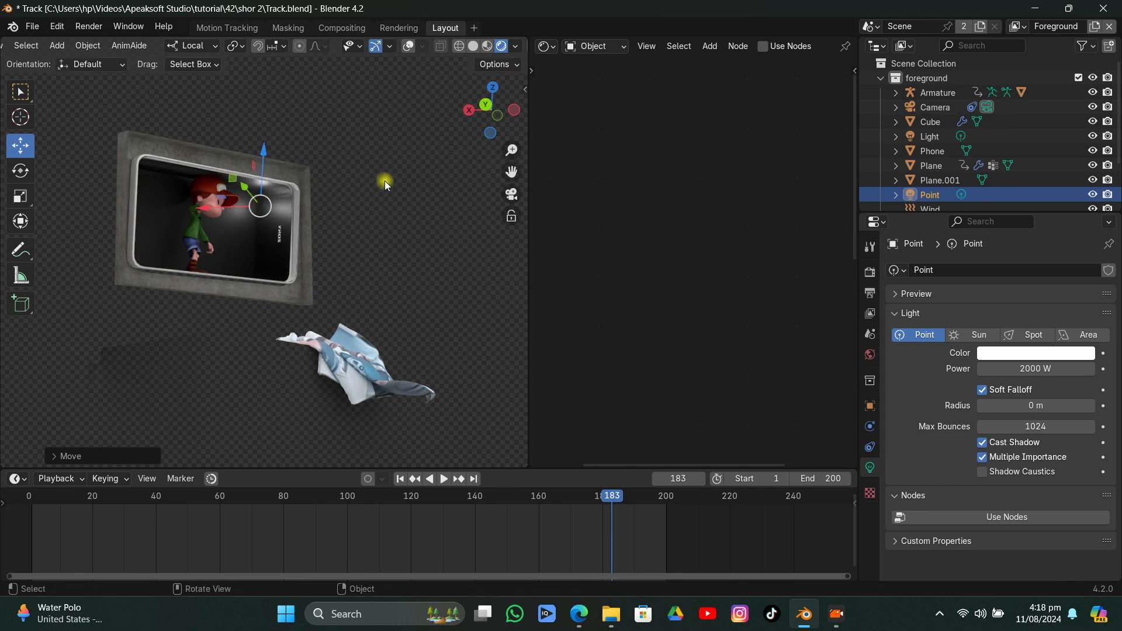
Snap the 3D cursor to the point light and add a UV sphere there
key("shift+s")
left_click(388, 234)
key("shift+a")
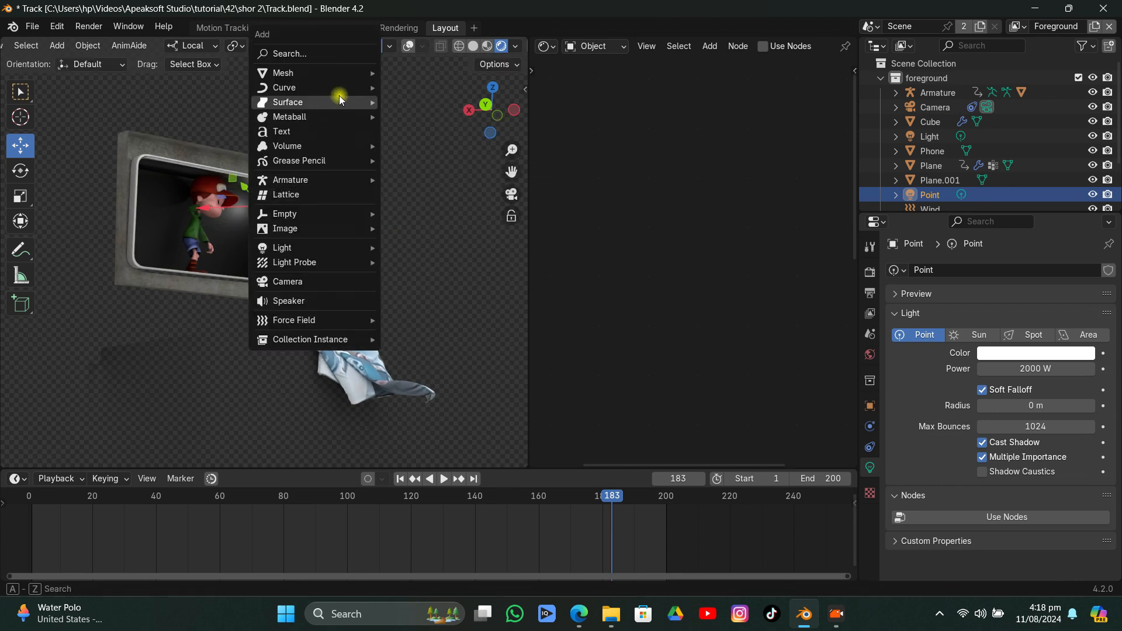
mouse_move(350, 74)
left_click(406, 115)
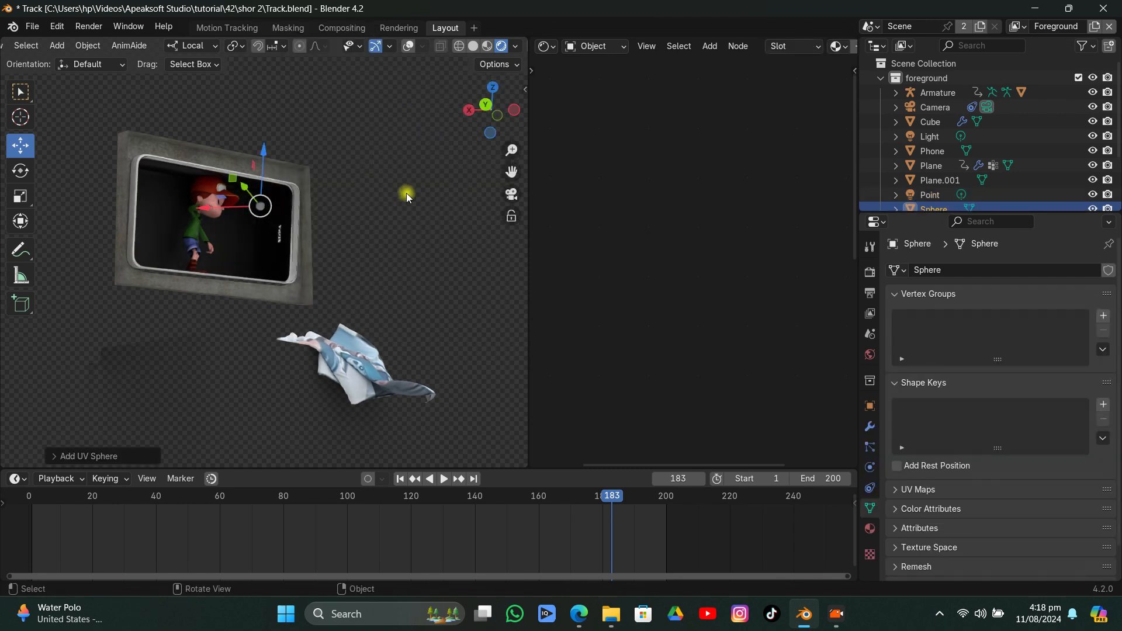
Create a new material for the sphere and set its surface shader to Emission
left_click(870, 527)
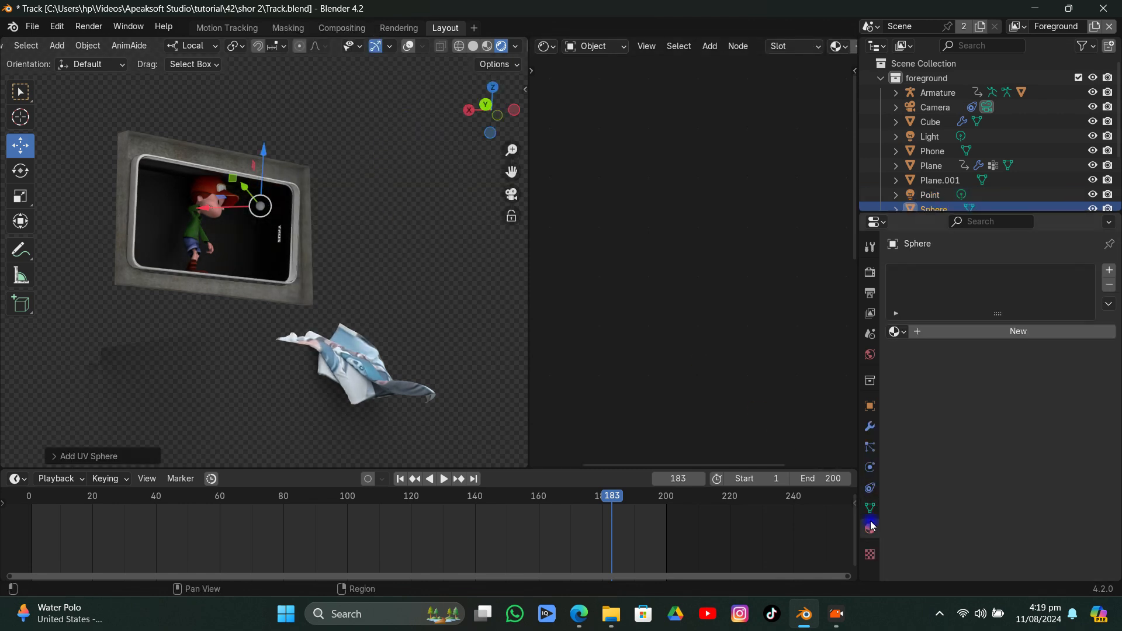
left_click(973, 335)
left_click(997, 398)
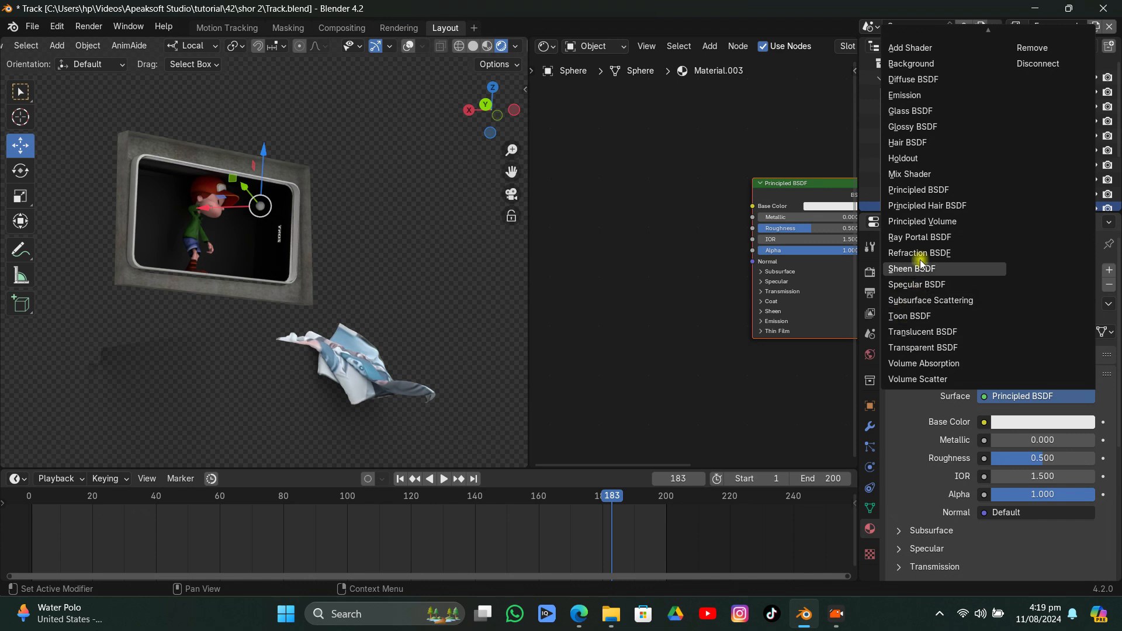
left_click(904, 94)
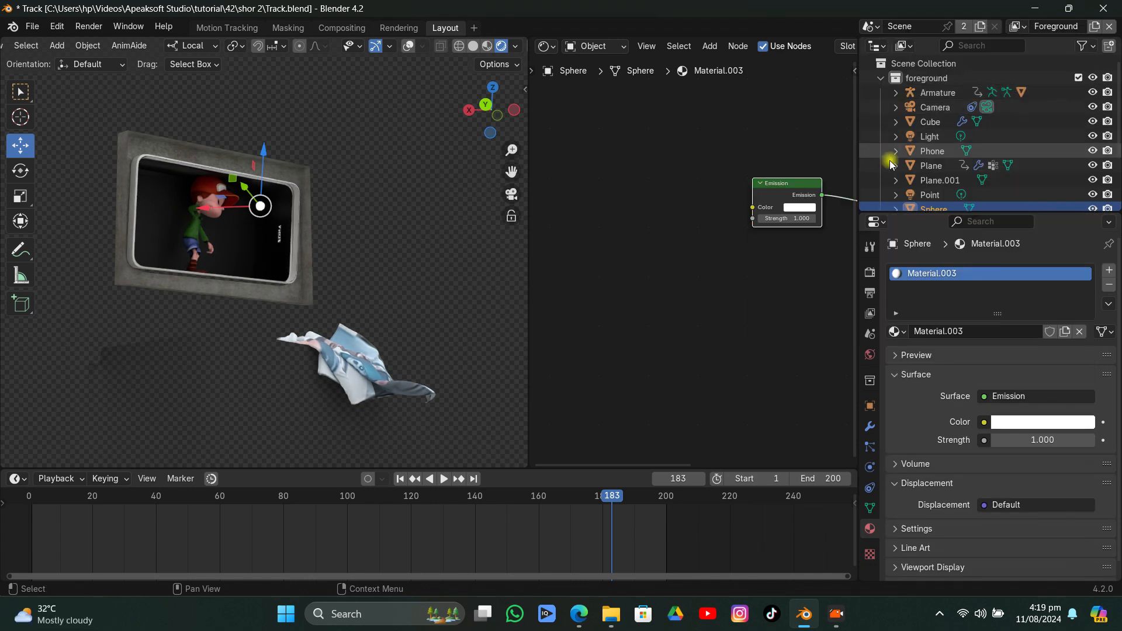
Delete the point light and try emission strengths of 1000 and 500 on the sphere, settling on 100
left_click(929, 195)
key("Delete")
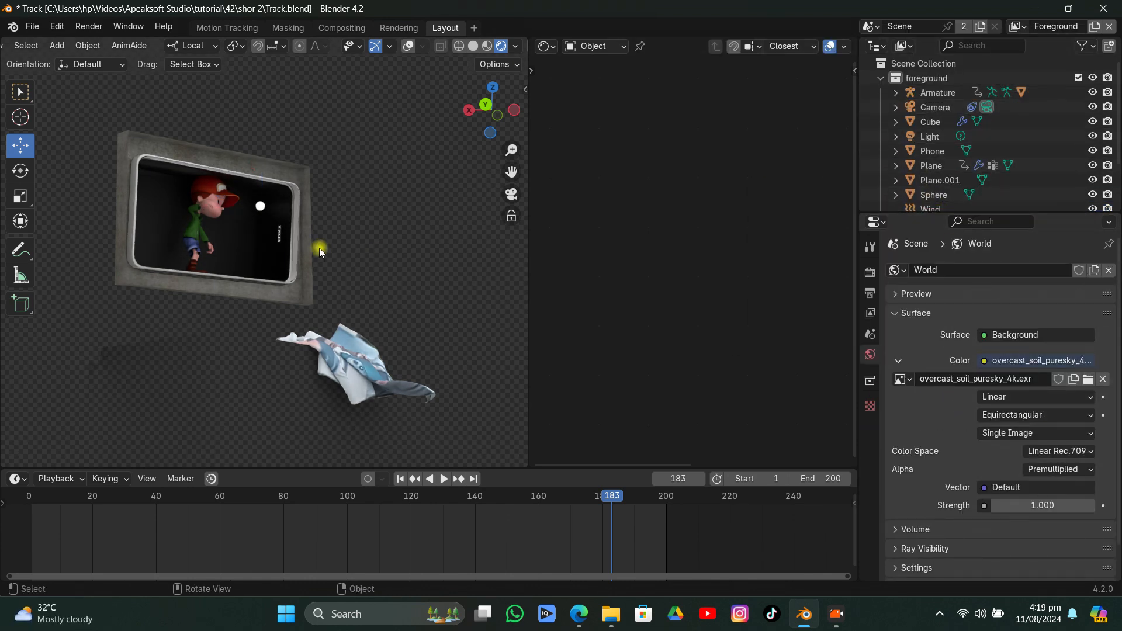
left_click(261, 208)
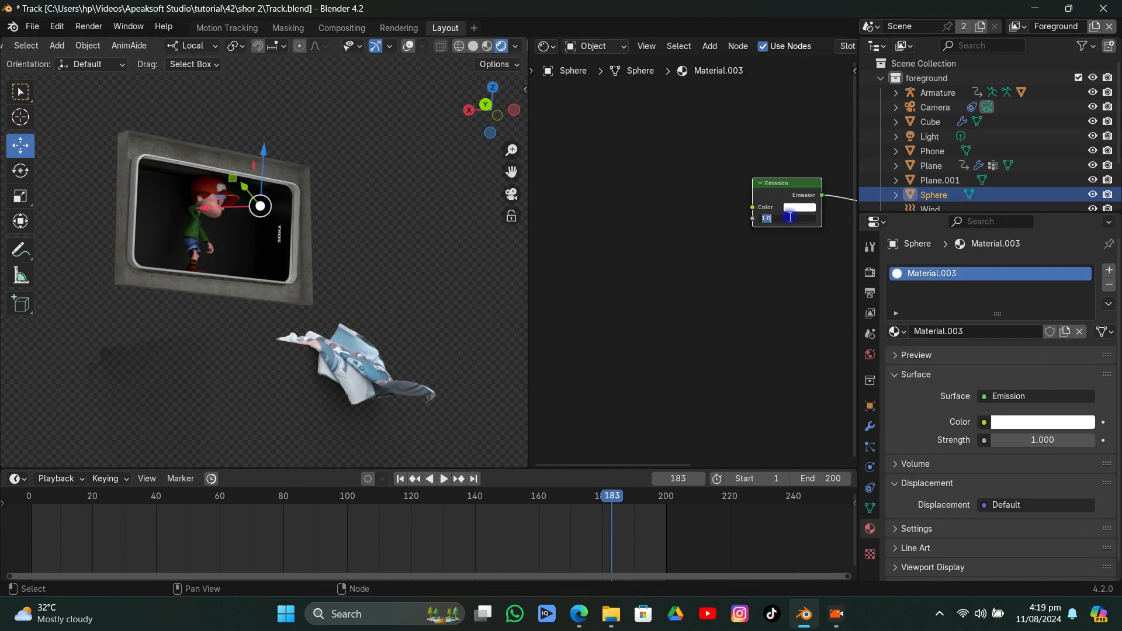
key("Return")
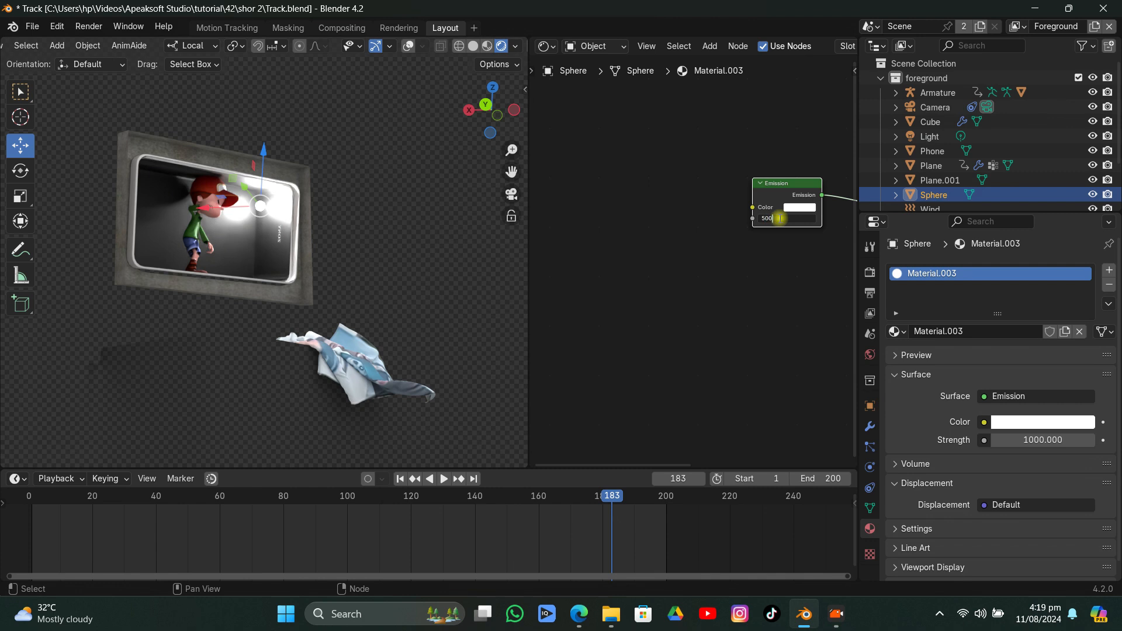
key("Return")
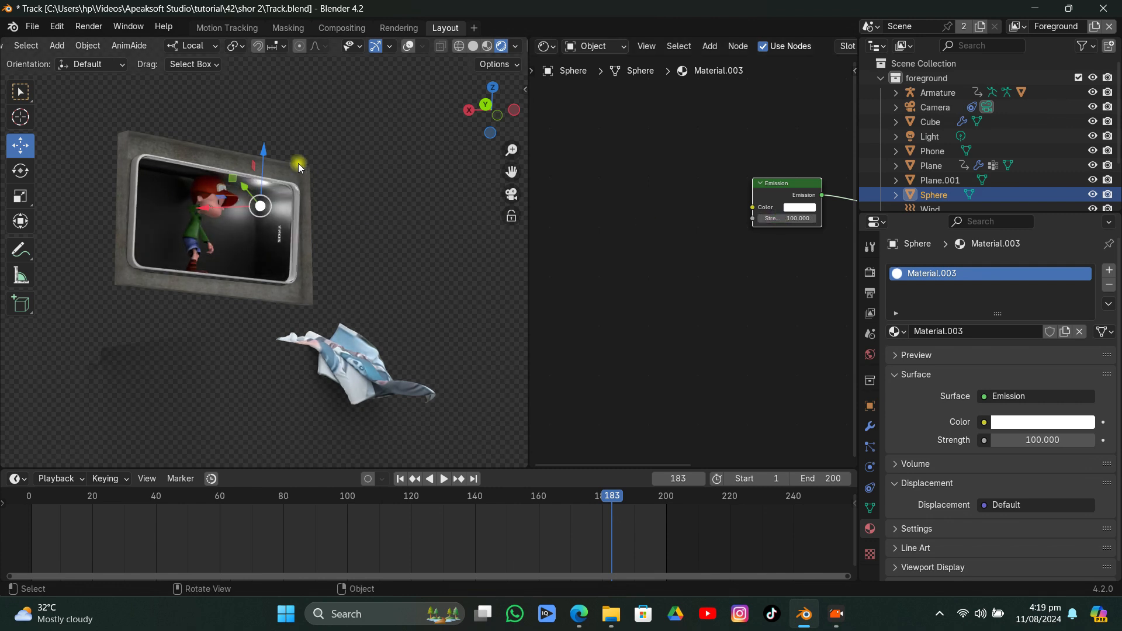
Adjust the sphere's height inside the phone and set its emission strength to 30
left_click_drag(261, 170, 263, 157)
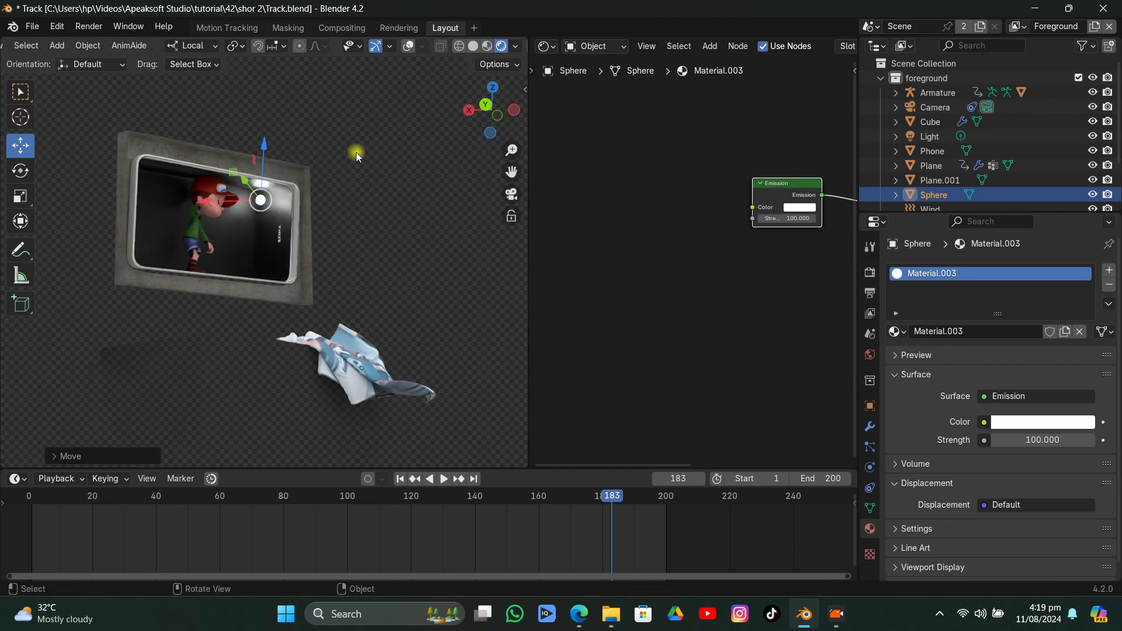
left_click(375, 155)
left_click(260, 200)
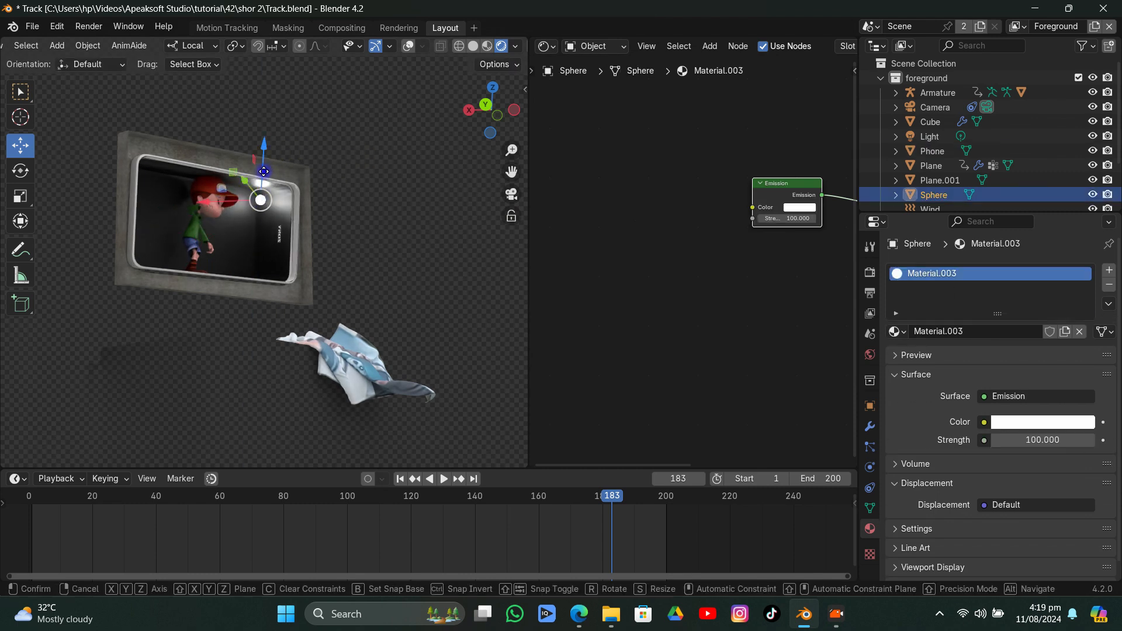
left_click_drag(261, 200, 260, 210)
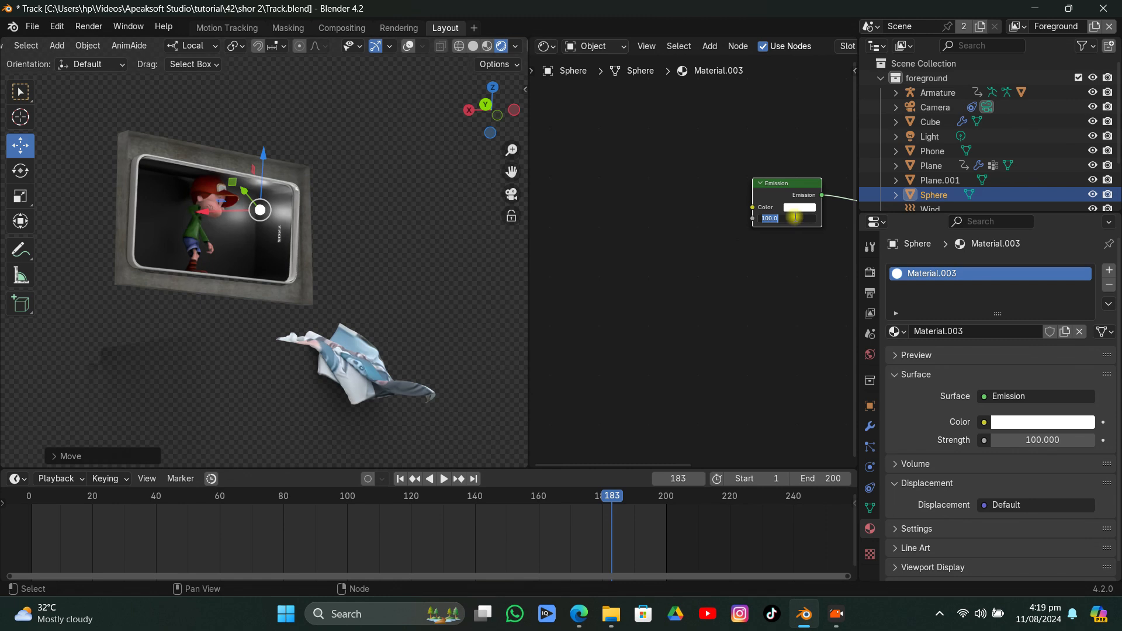
key("Return")
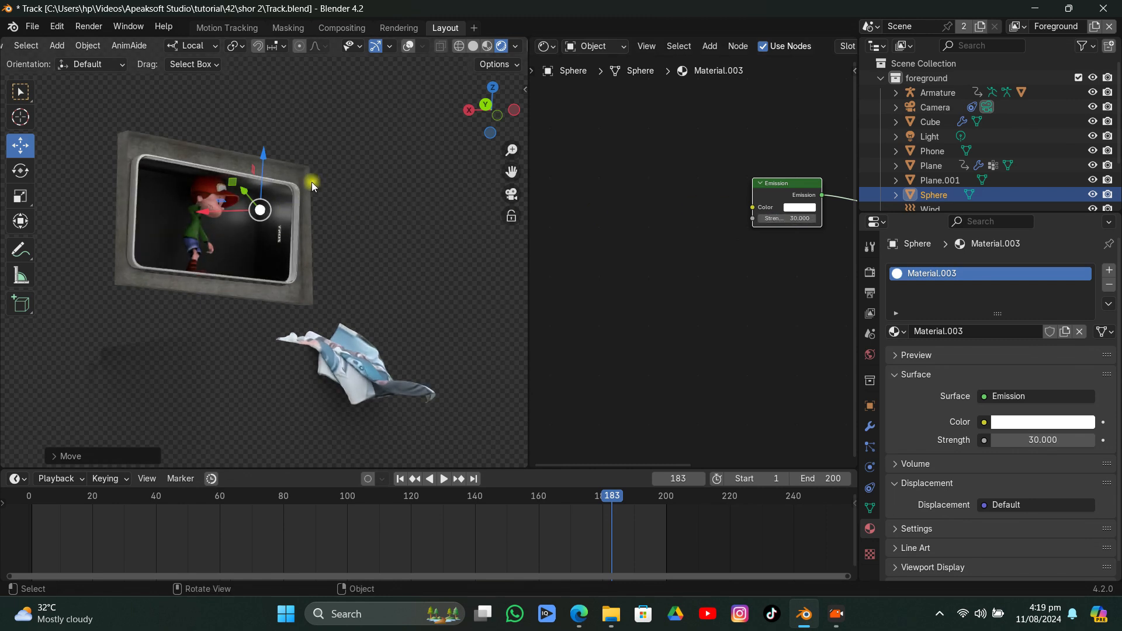
left_click_drag(260, 174, 259, 168)
Duplicate the emissive sphere and place the copy on the opposite side of the character inside the phone
middle_click_drag(350, 170, 487, 190)
left_click_drag(511, 171, 431, 122)
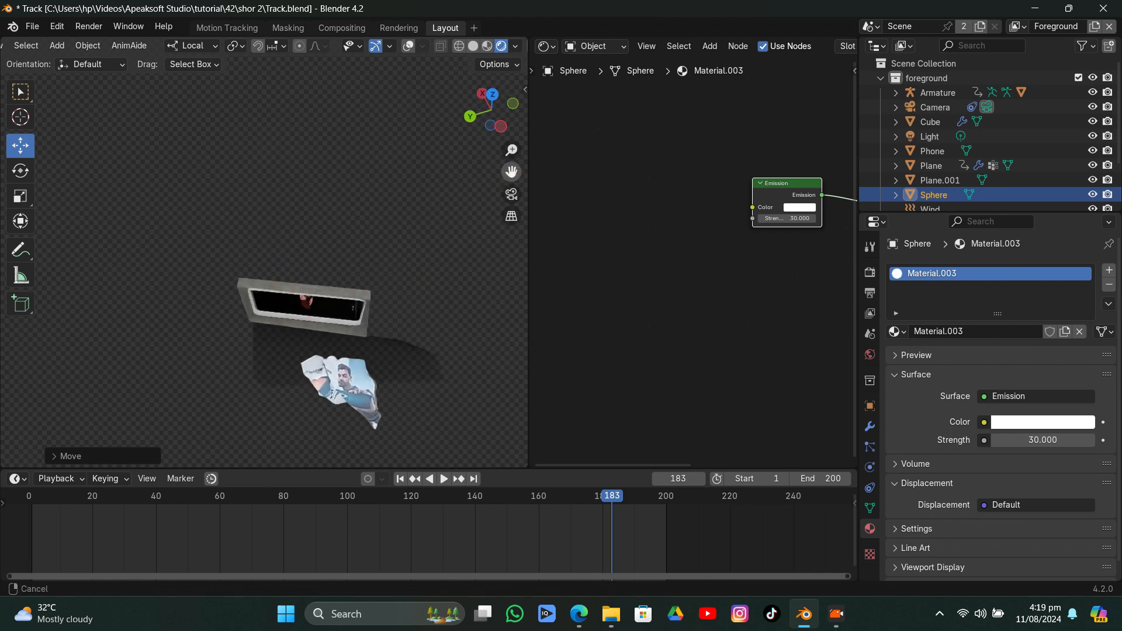
scroll(364, 283, "up", 4)
middle_click_drag(395, 275, 422, 233)
key("shift+d")
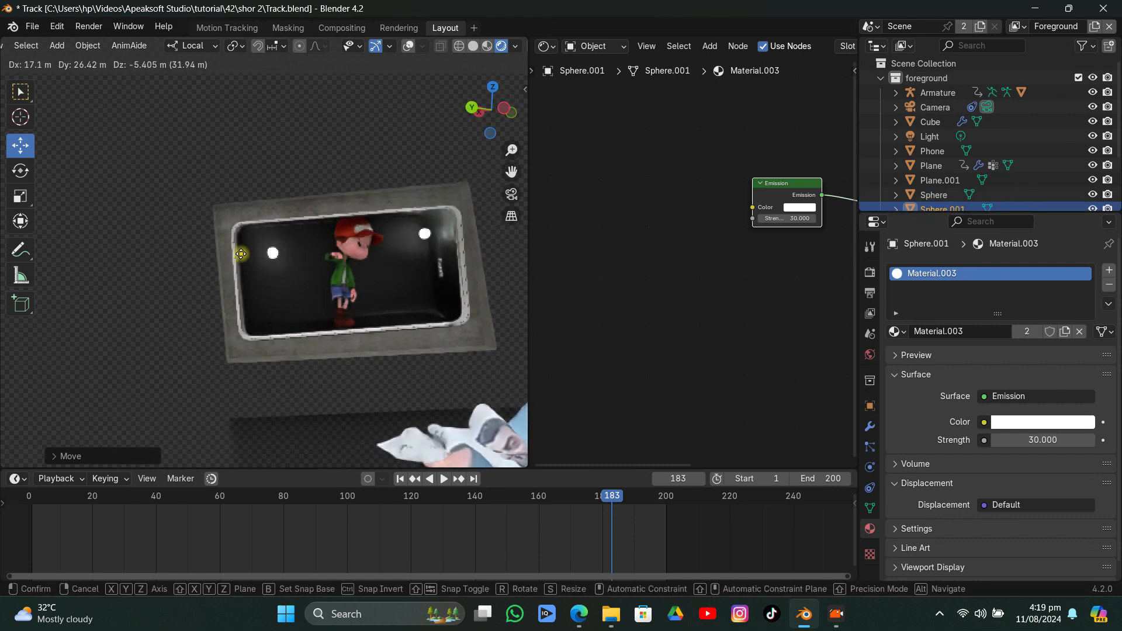
left_click(251, 245)
From the camera view, move the duplicated sphere inside the phone opening near its upper corner behind the character
middle_click_drag(269, 260, 433, 281)
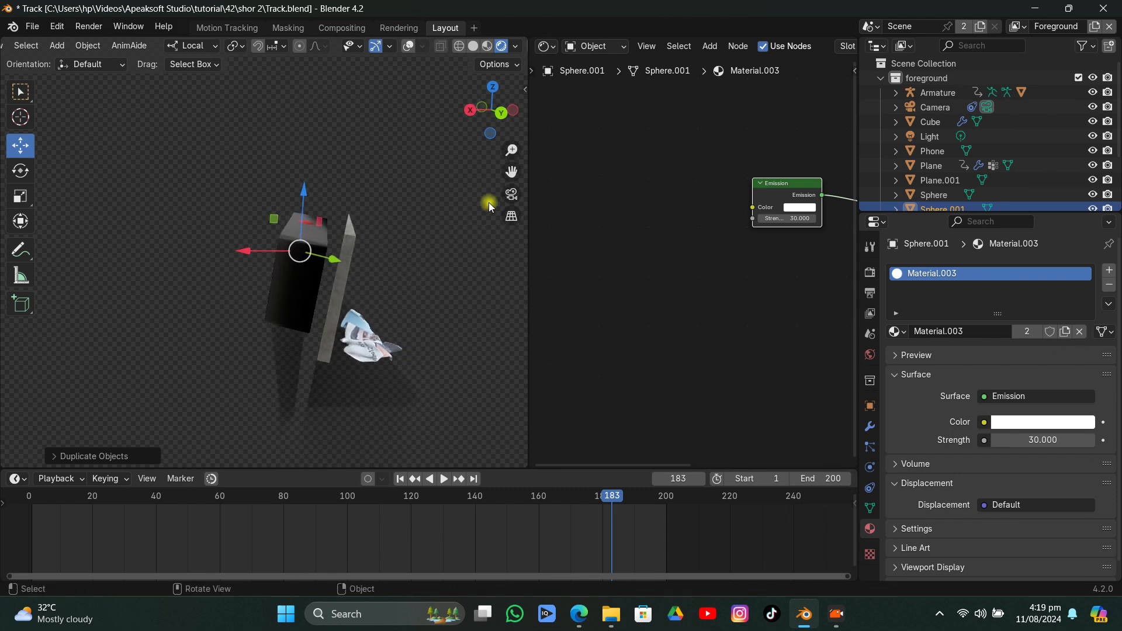
left_click(511, 193)
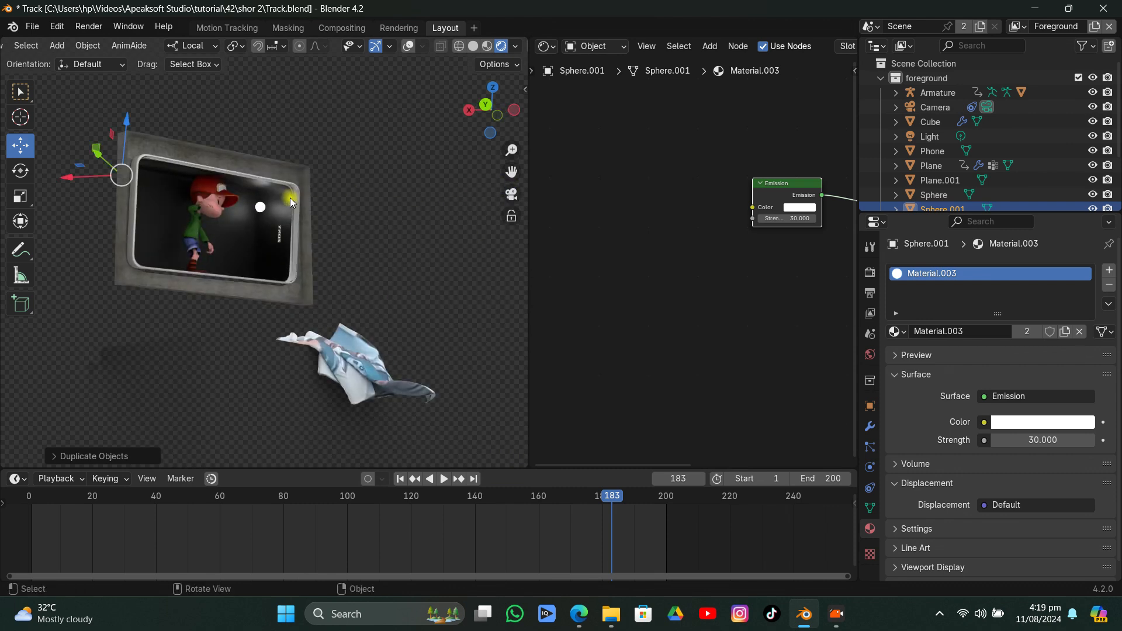
key("g")
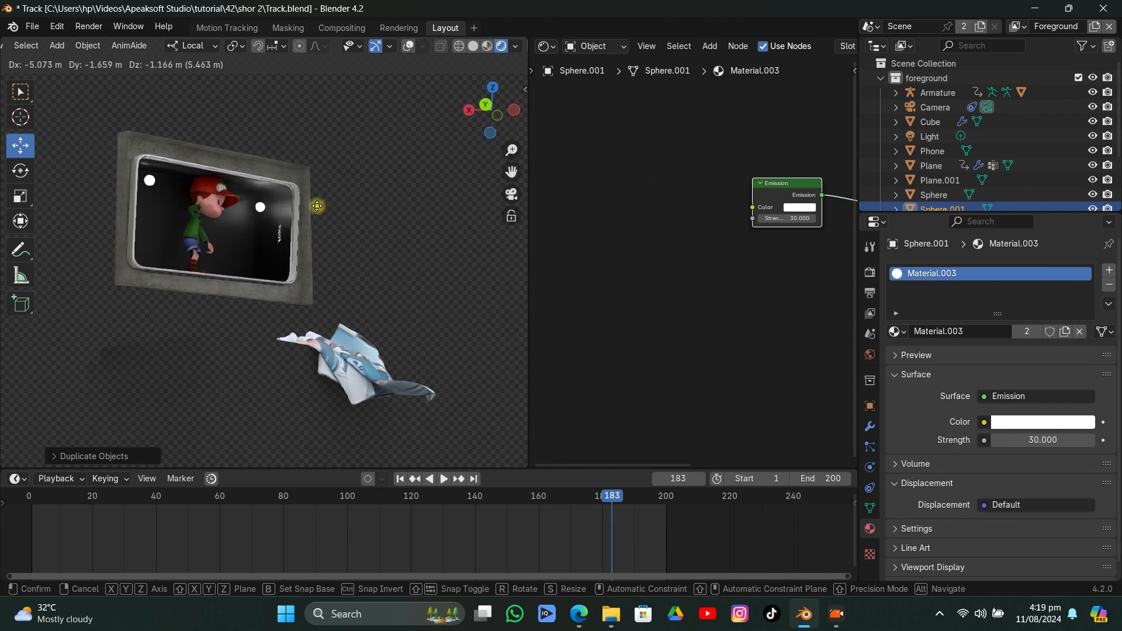
left_click(317, 207)
left_click(362, 156)
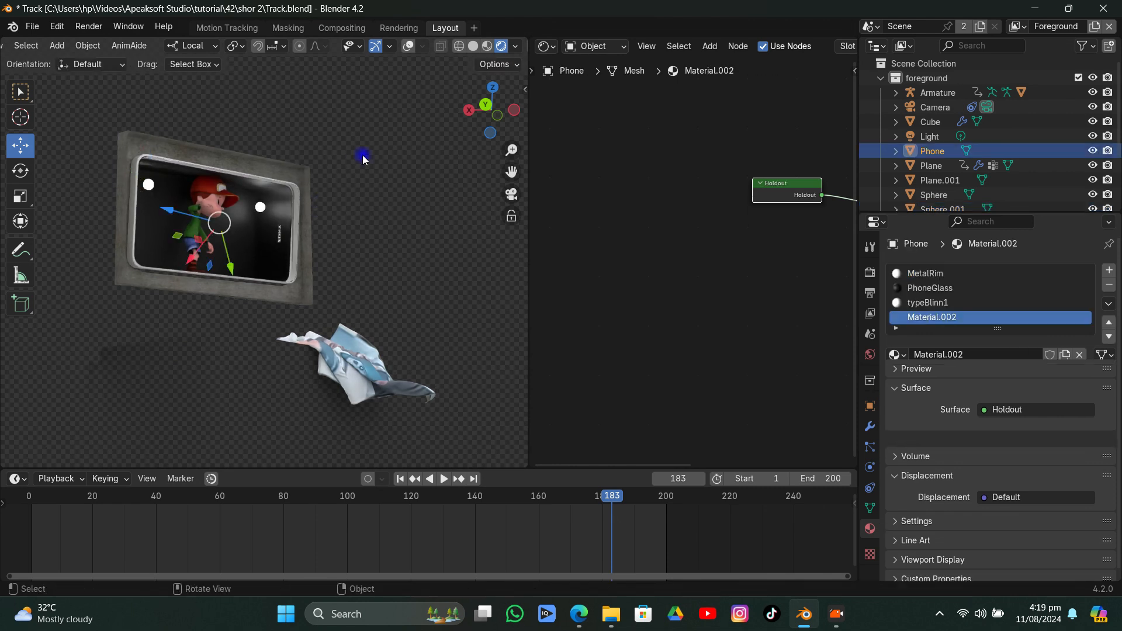
Save the file, clear the phone selection, and turn the viewport overlays on to show the scene over the tracked footage
key("ctrl+s")
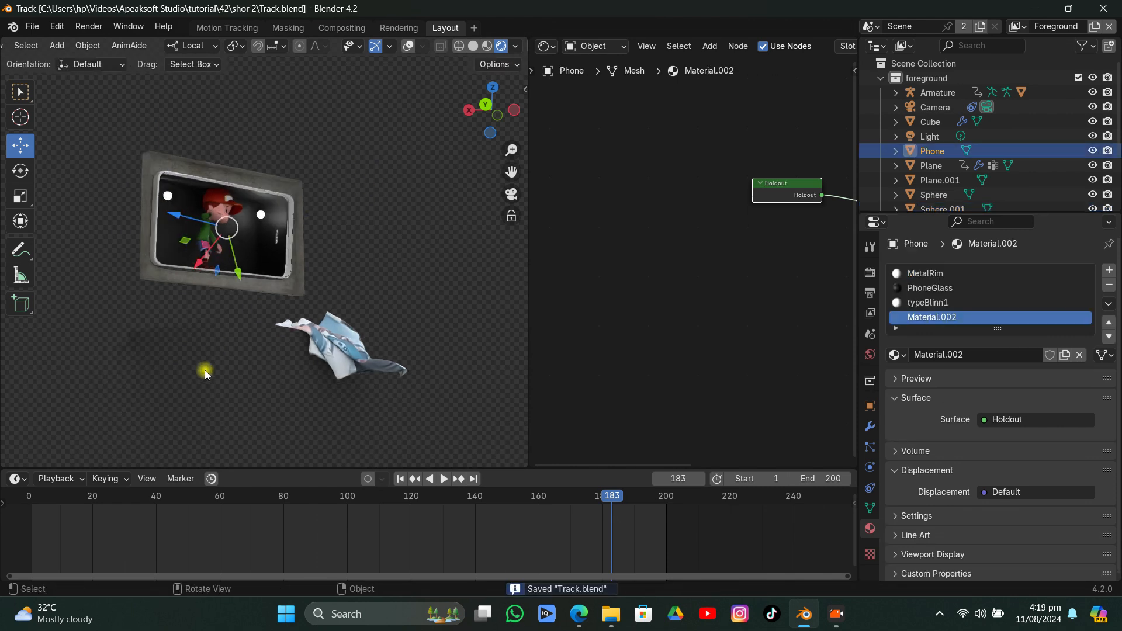
left_click(205, 373)
left_click(71, 375)
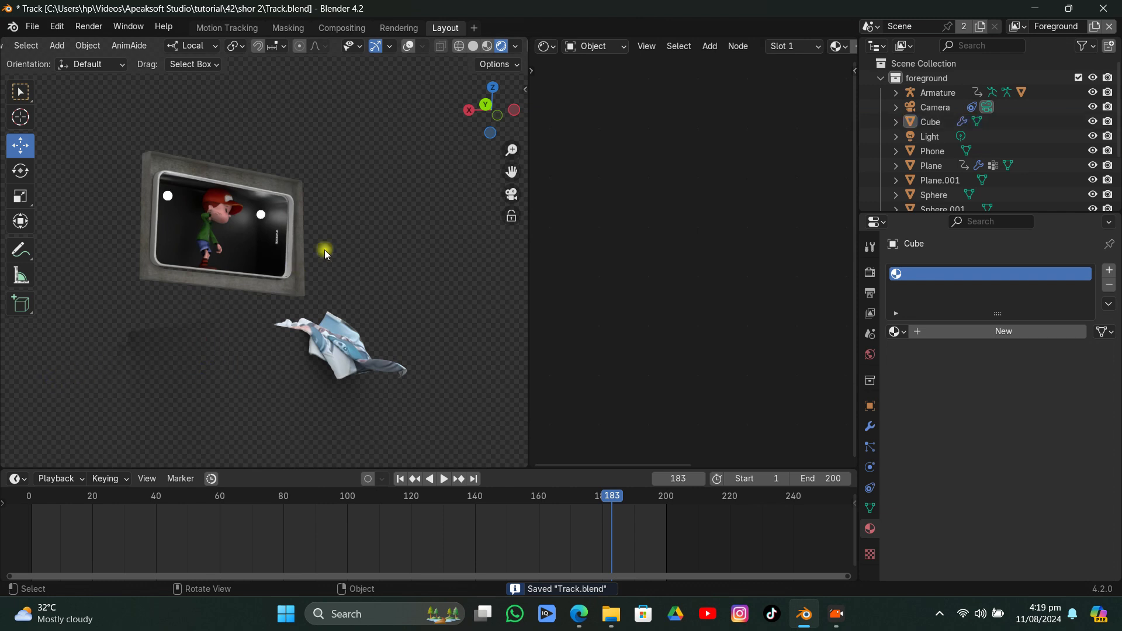
scroll(324, 250, "down", 2)
left_click(408, 47)
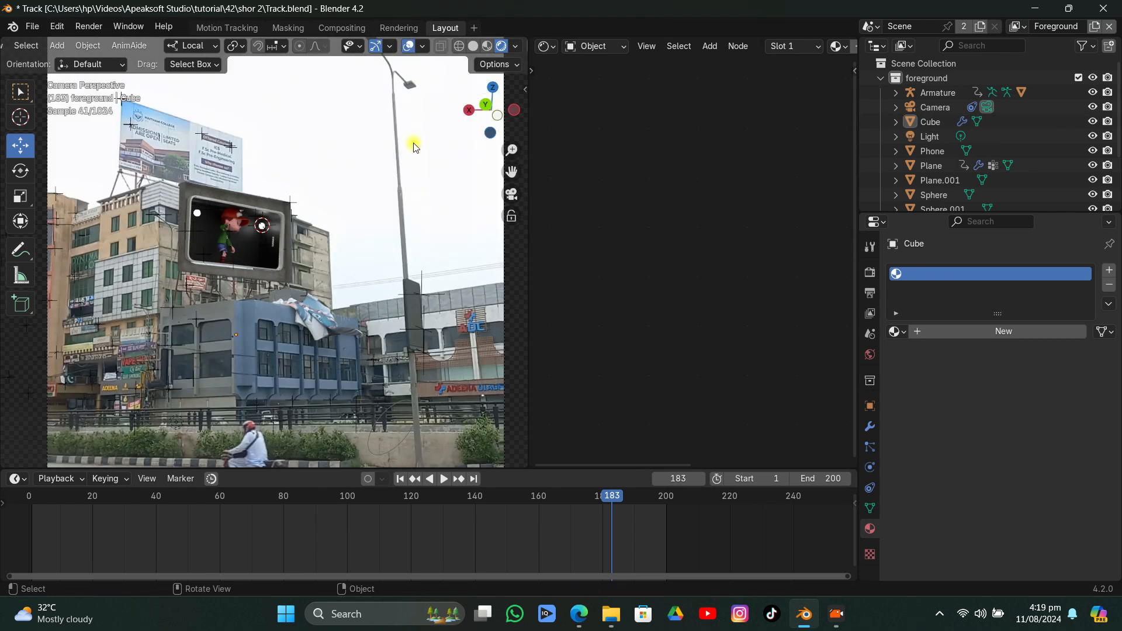
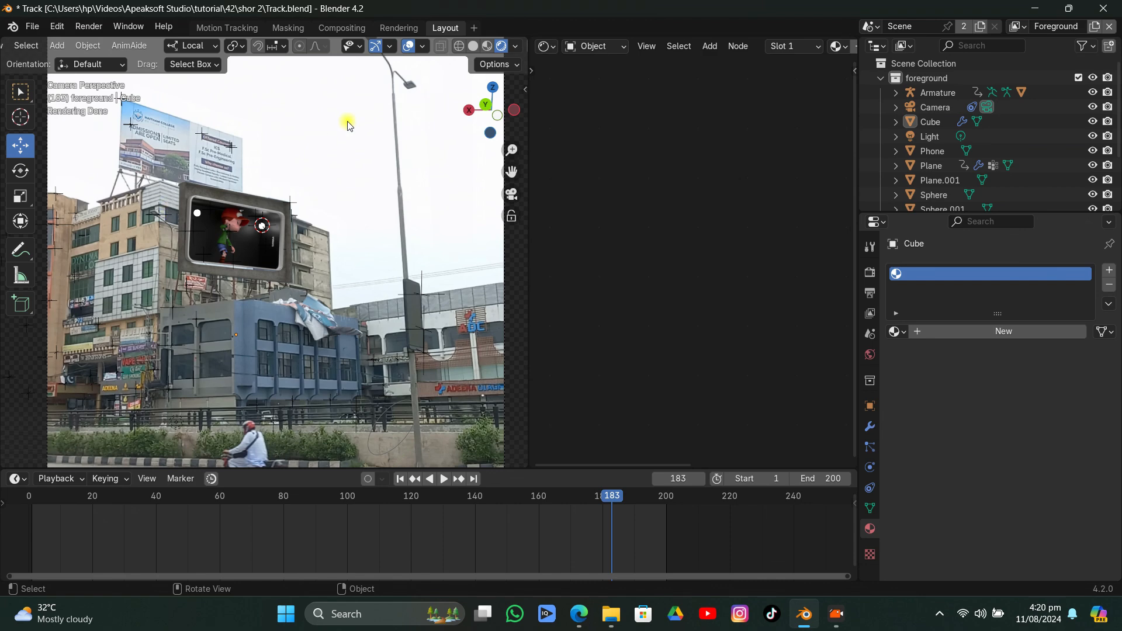
Switch the viewport to solid shading and delete the background collection together with its Ground and Light objects
left_click(341, 28)
scroll(272, 158, "down", 3)
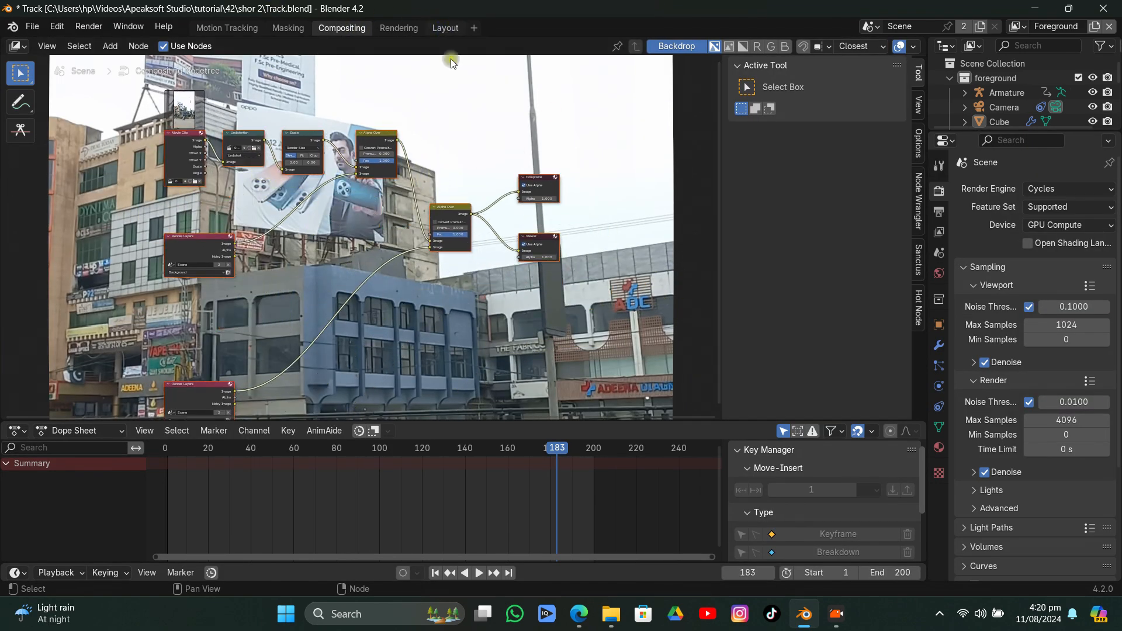
left_click(446, 28)
left_click(474, 46)
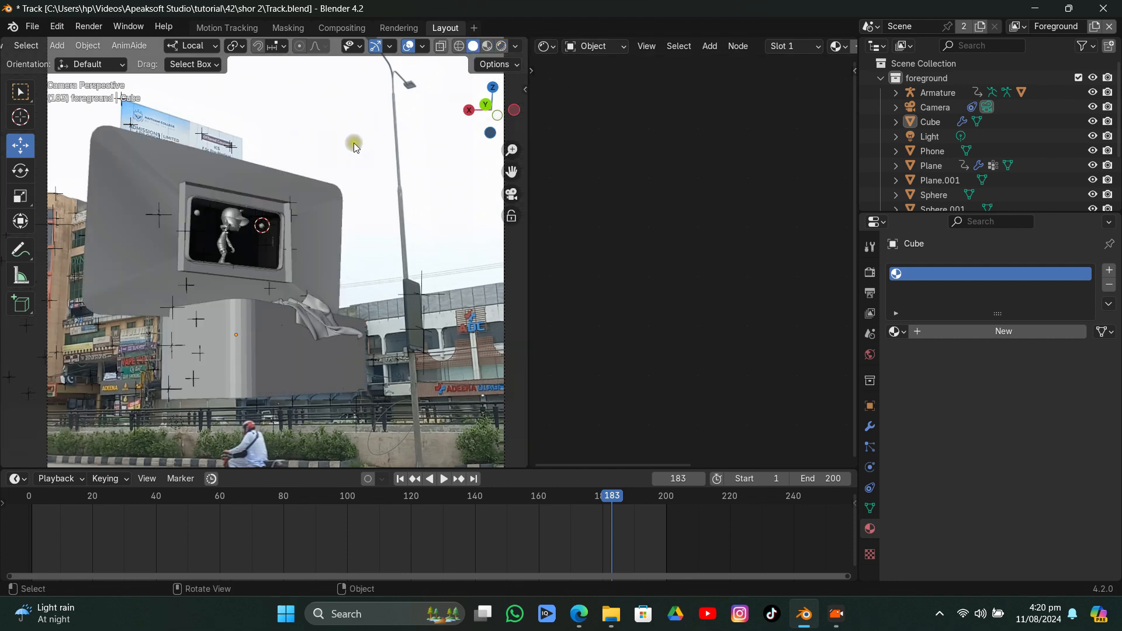
scroll(935, 164, "down", 4)
left_click(930, 168)
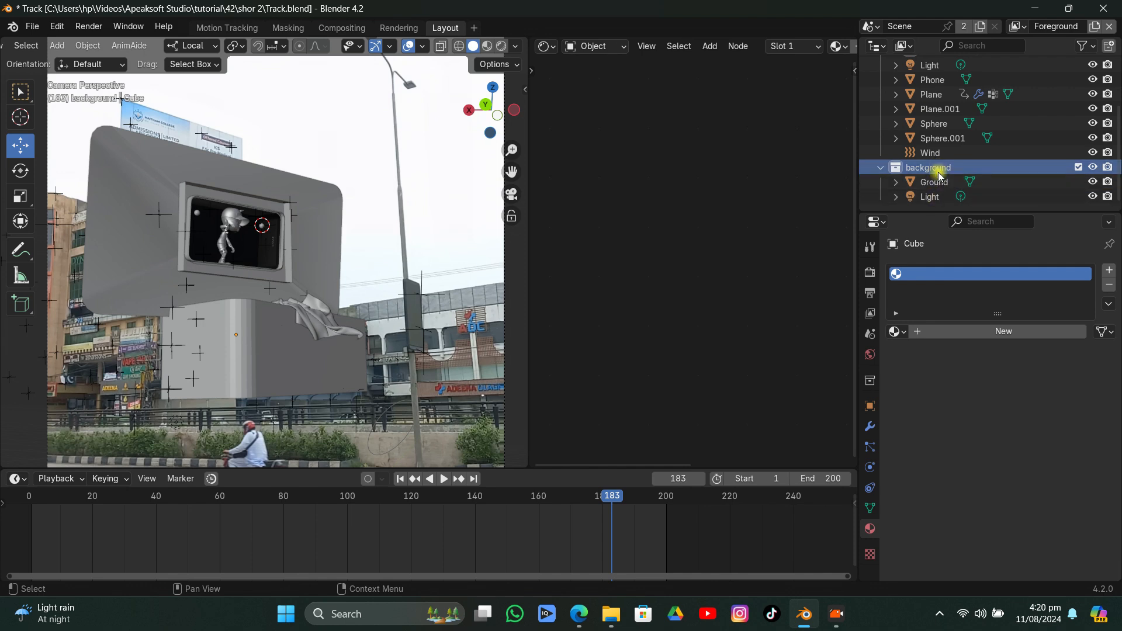
left_click(935, 196, "shift")
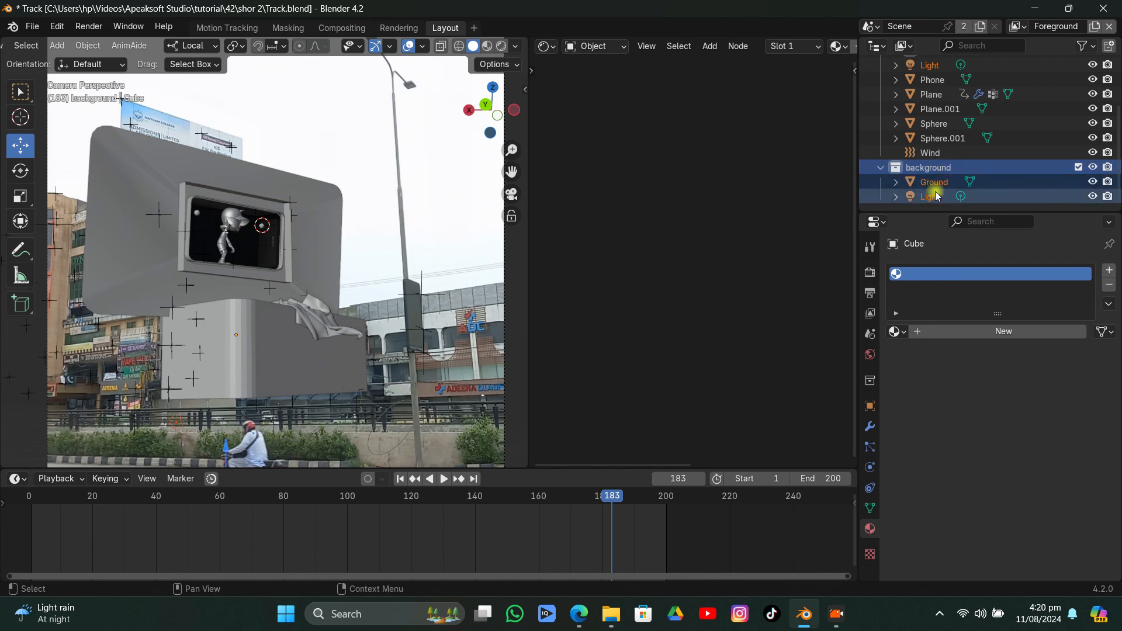
key("Delete")
Remove the Background view layer from the scene
left_click(1017, 27)
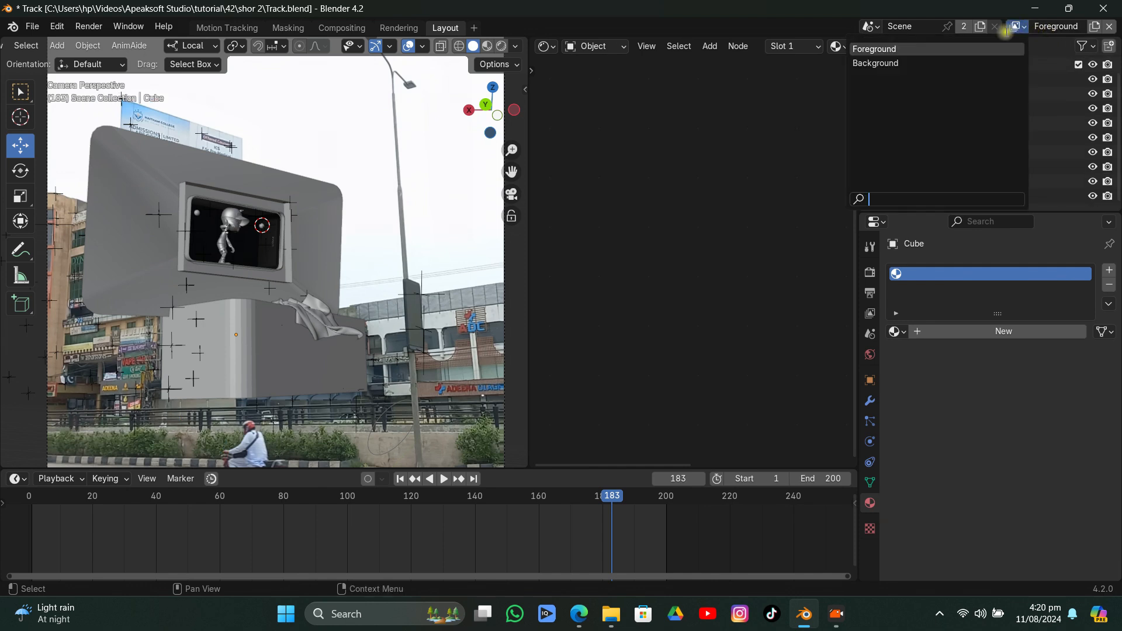
left_click(926, 62)
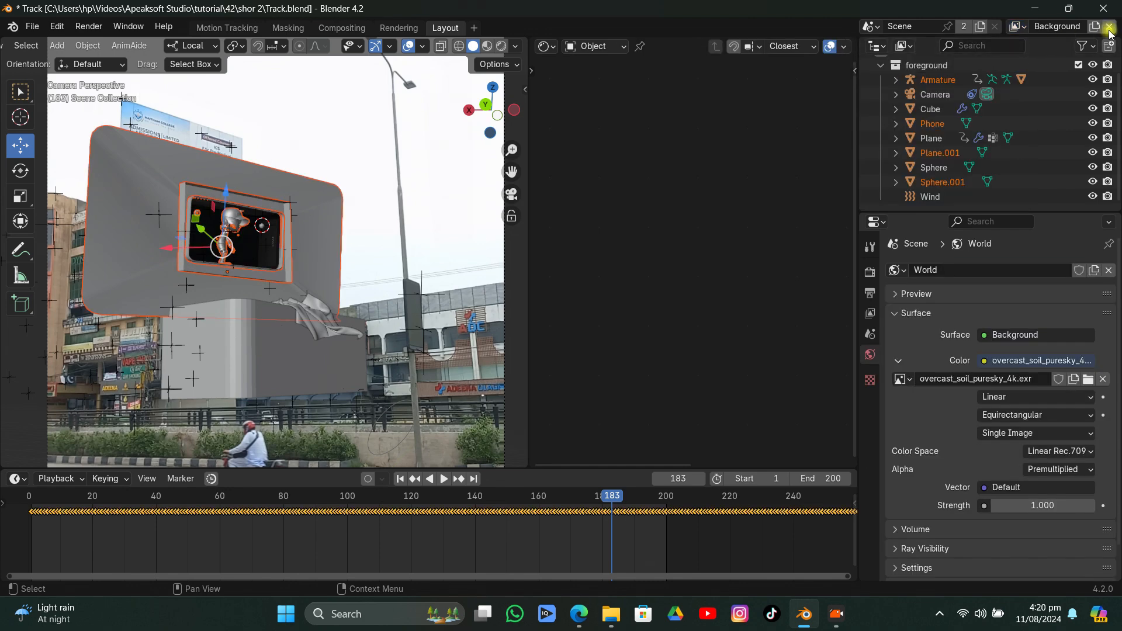
left_click(1109, 27)
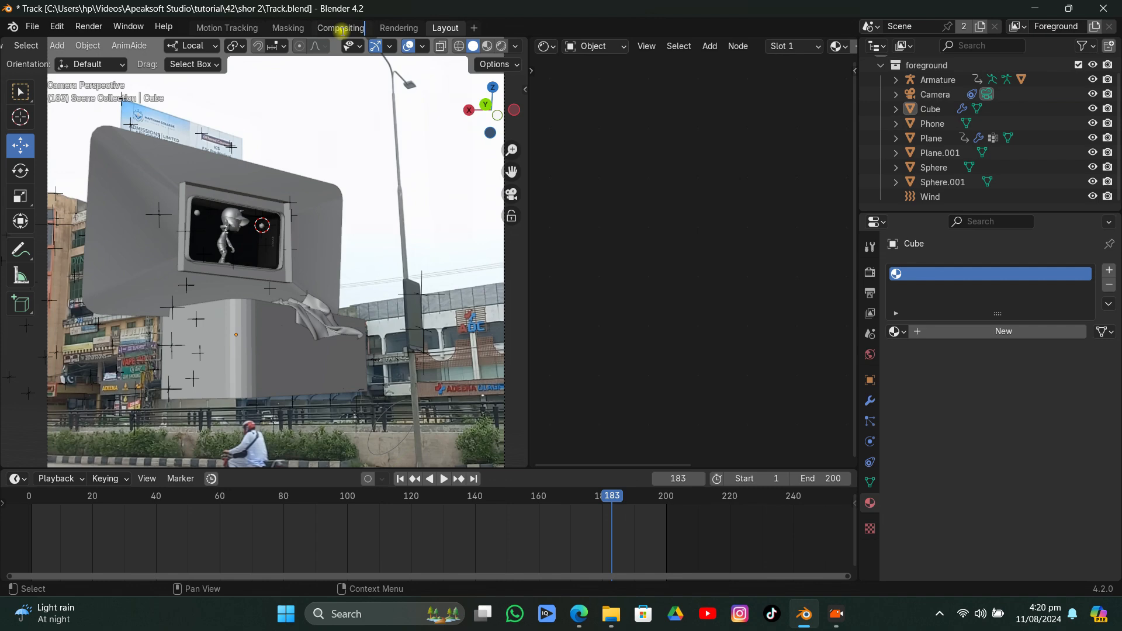
Delete all compositing nodes except the Composite and Viewer outputs
left_click(344, 28)
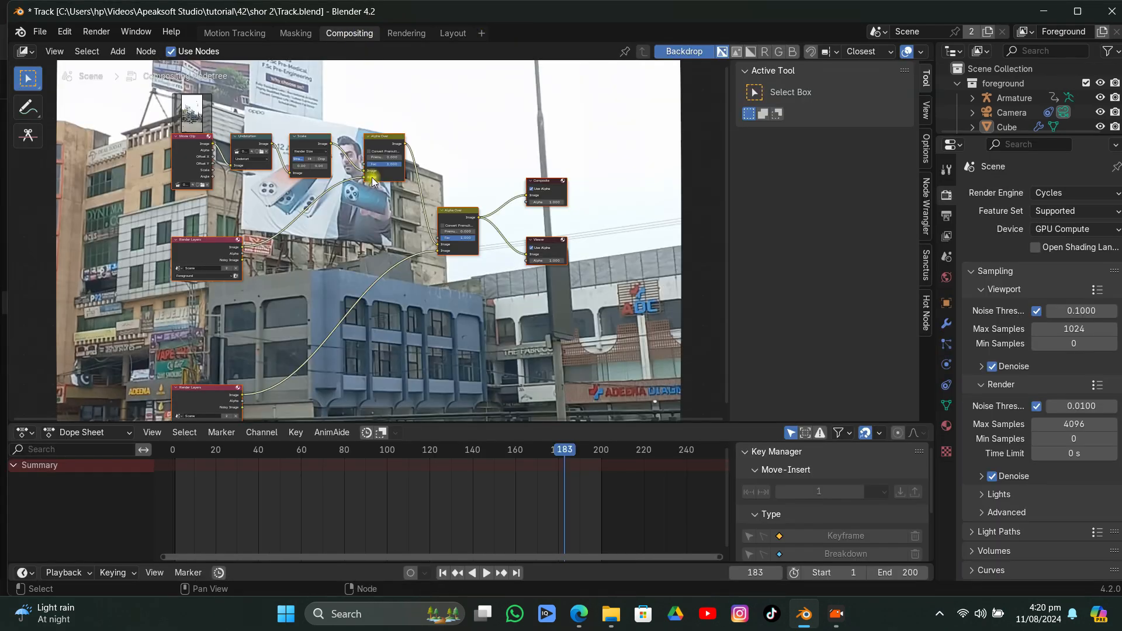
scroll(368, 175, "down", 2)
left_click_drag(224, 97, 489, 322)
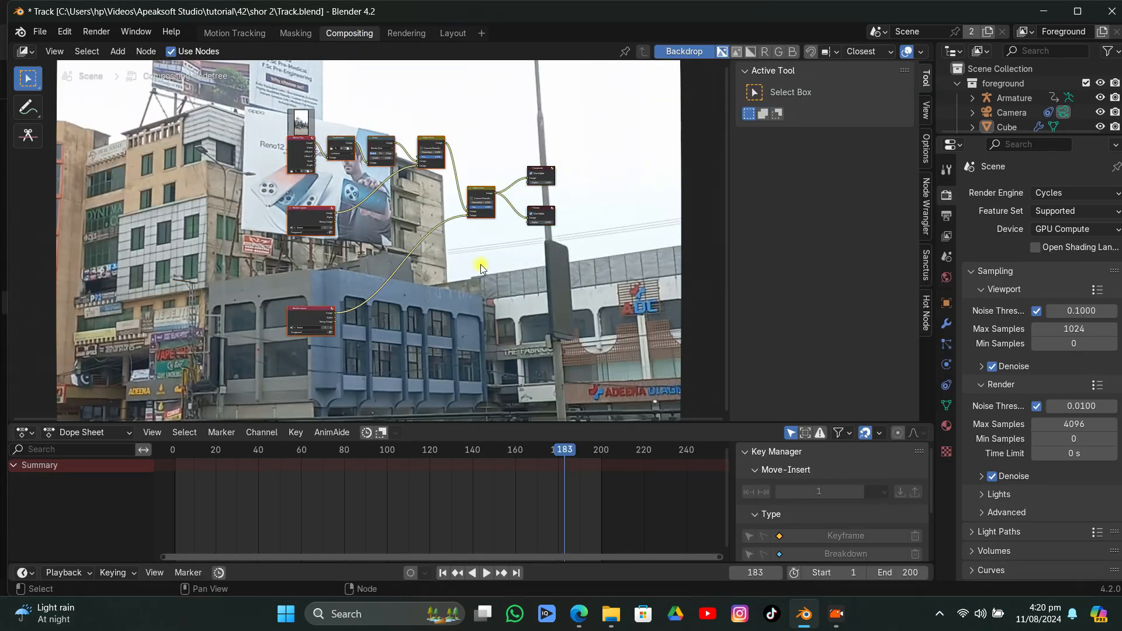
key("x")
middle_click_drag(498, 205, 425, 236)
scroll(425, 236, "up", 4)
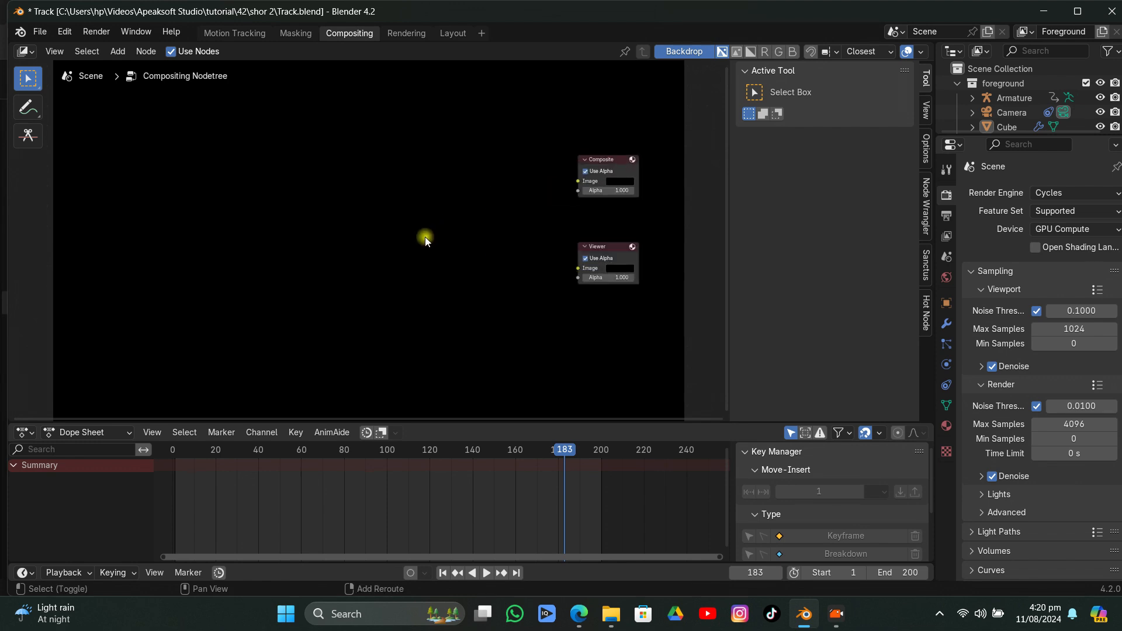
Add a Movie Clip node and a Render Layers node to the compositor, placing the clip above the render layers
key("shift+a")
mouse_move(405, 255)
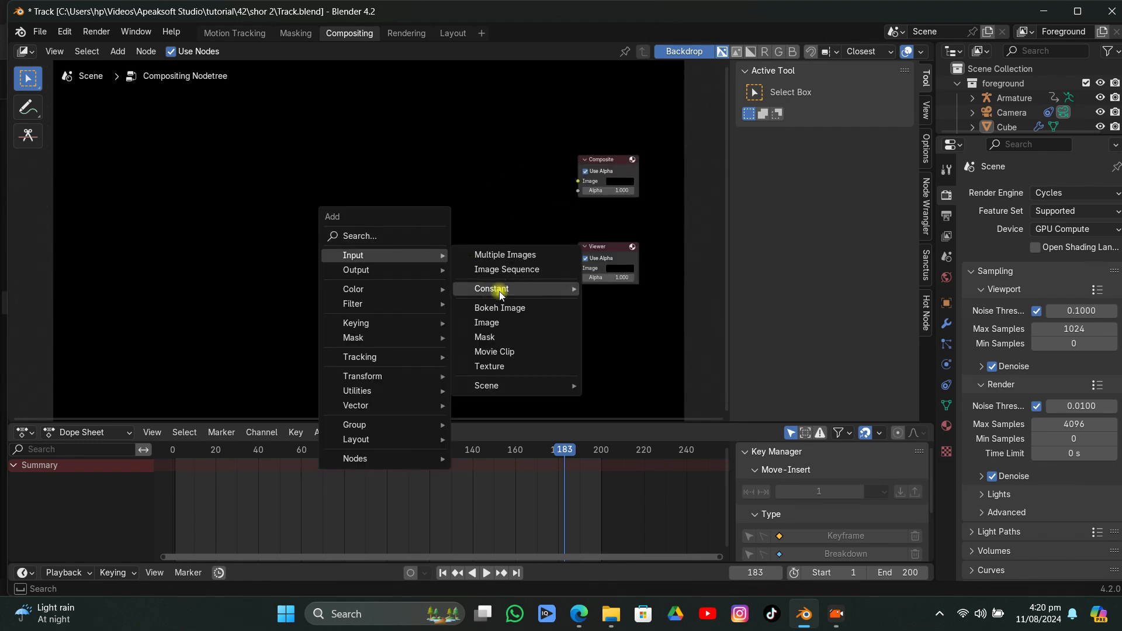
left_click(494, 351)
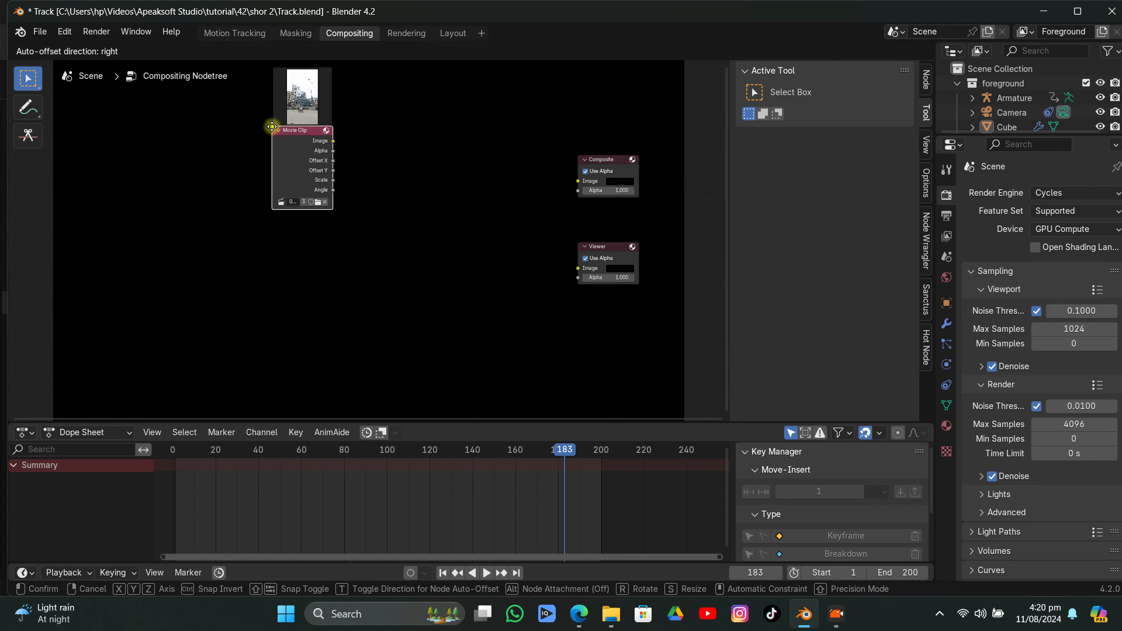
left_click(272, 127)
key("shift+a")
mouse_move(270, 127)
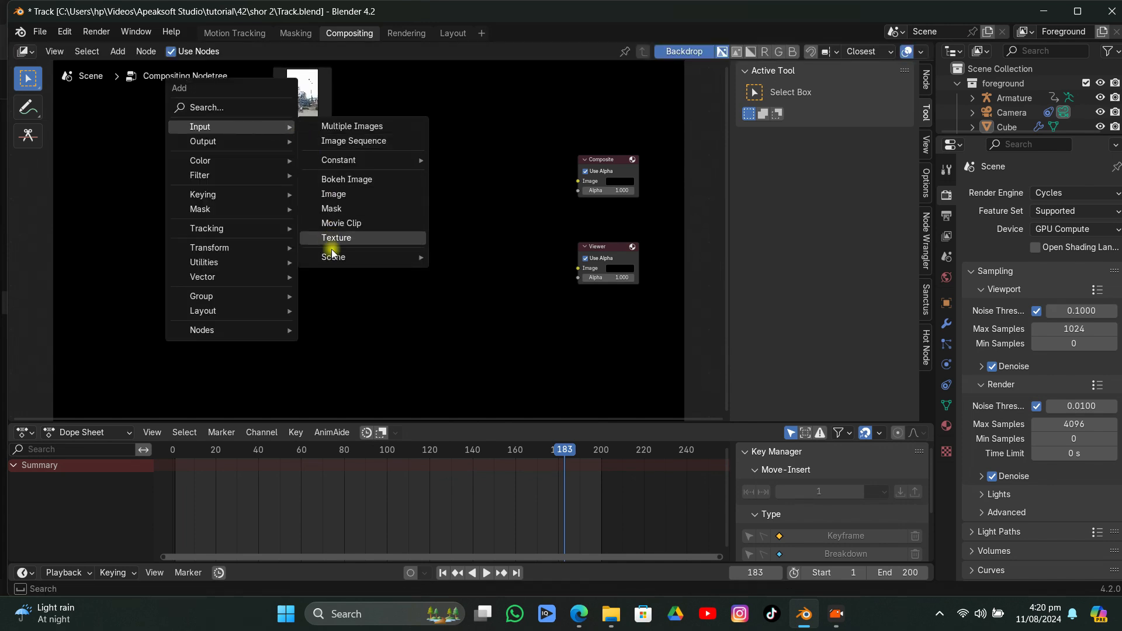
left_click(457, 258)
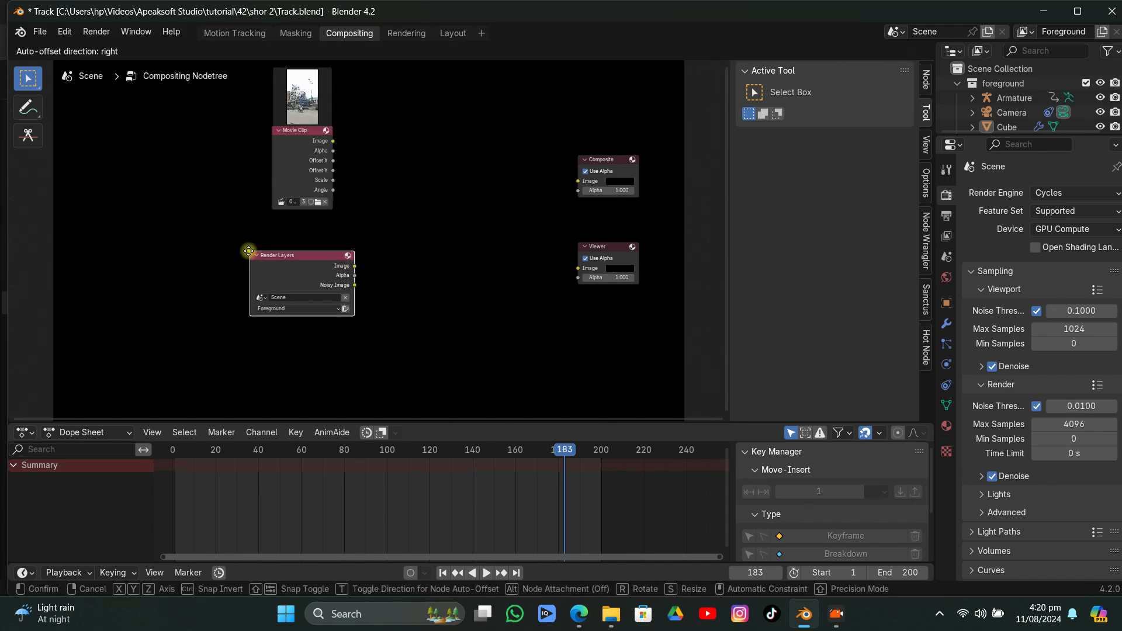
left_click(250, 249)
left_click_drag(307, 163, 296, 165)
Add an Alpha Over node combining the movie clip with the Foreground render layer, and link its result to Composite and Viewer
key("shift+a")
mouse_move(335, 171)
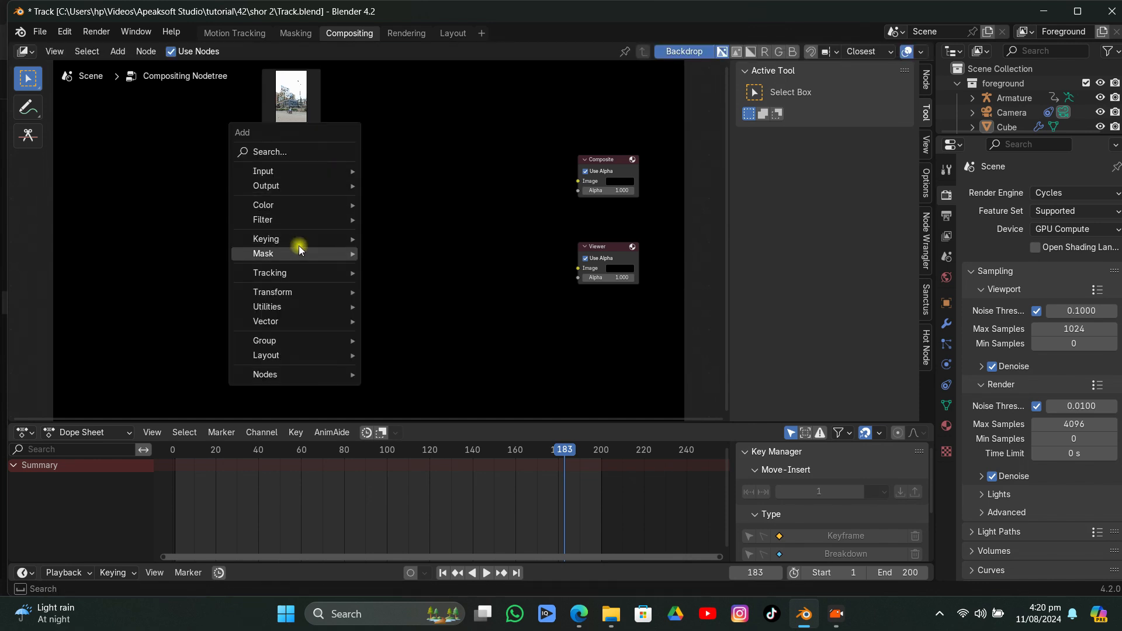
mouse_move(296, 206)
mouse_move(405, 225)
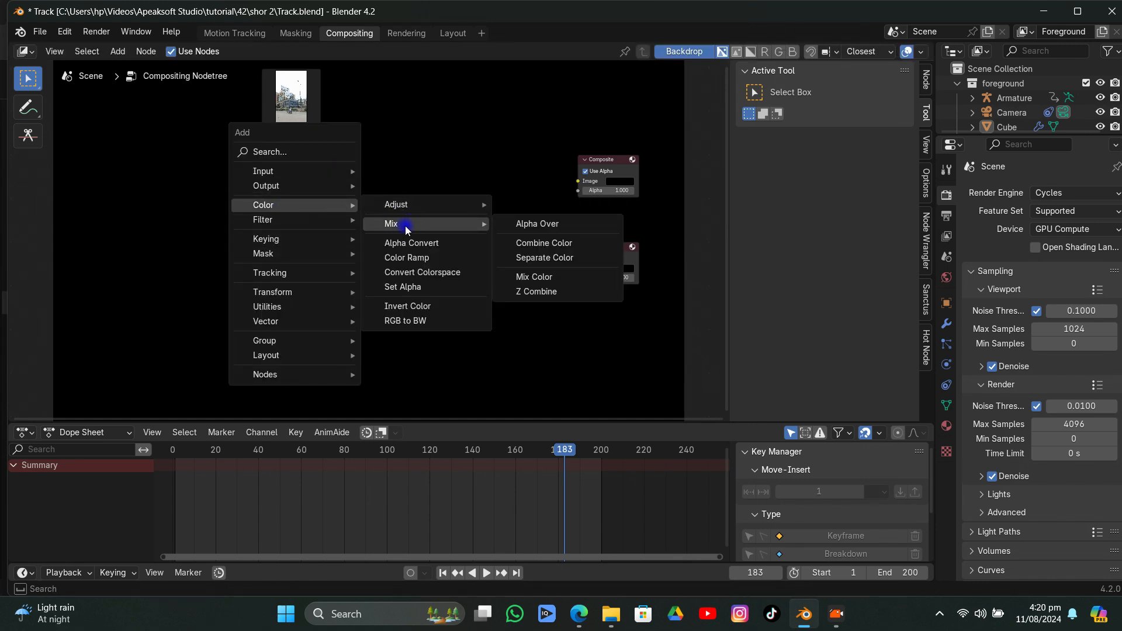
left_click(531, 225)
left_click(407, 186)
left_click_drag(321, 142, 402, 239)
left_click_drag(352, 265, 402, 247)
left_click_drag(463, 198, 578, 267)
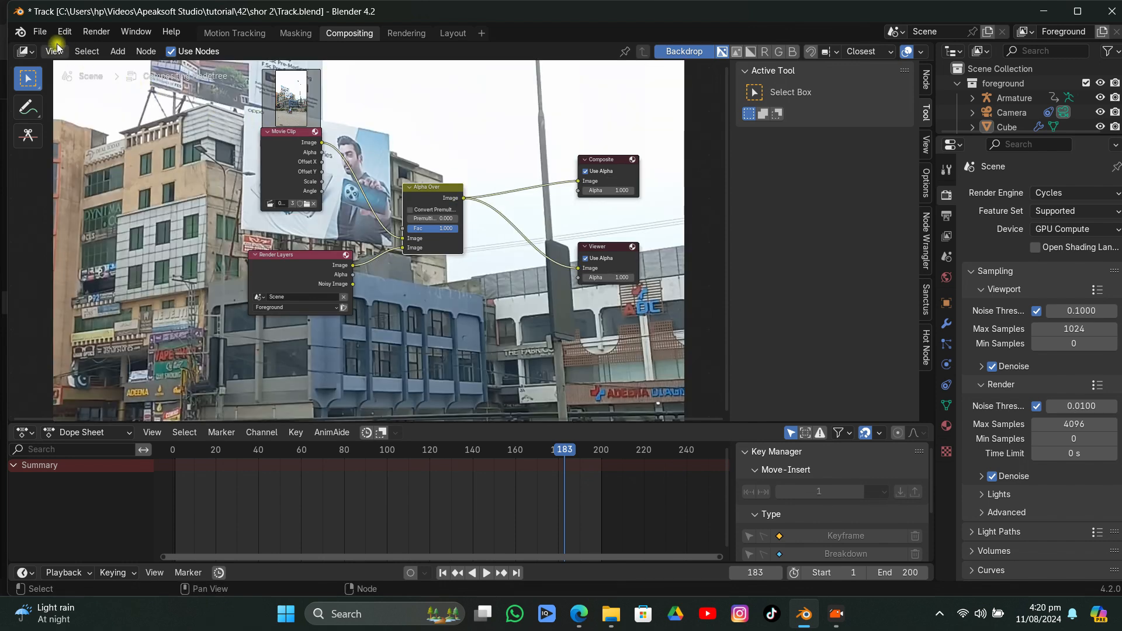
Save the file and set the render's max samples to 40
left_click(40, 31)
left_click(56, 125)
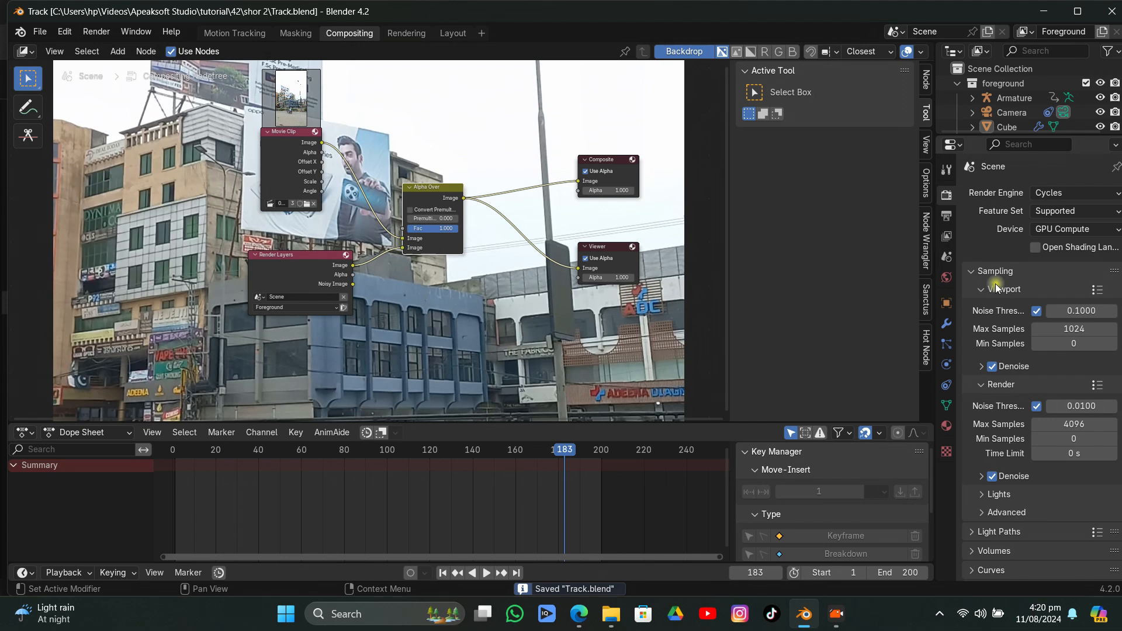
left_click(1057, 424)
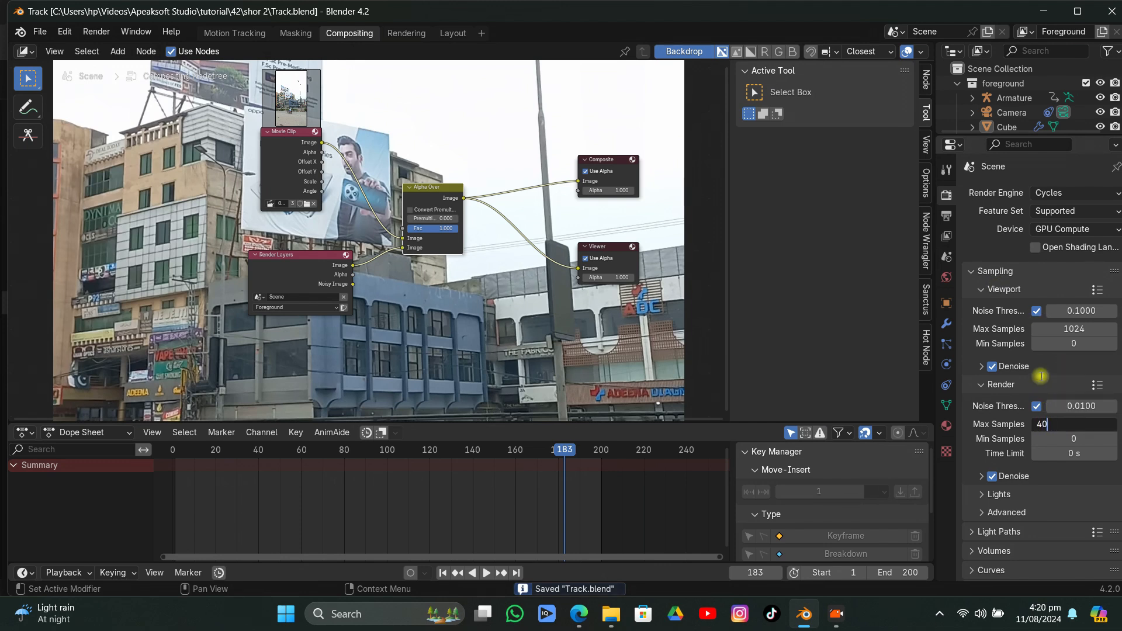
key("Return")
Set the output file format to FFmpeg Video and save the file
left_click(947, 216)
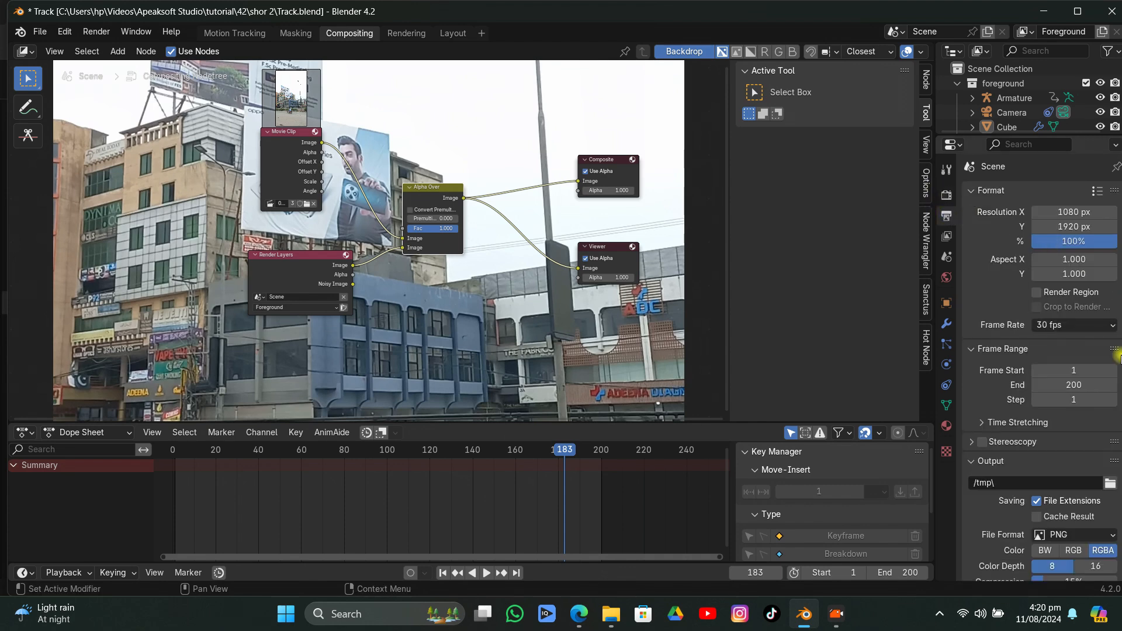
scroll(1093, 465, "down", 3)
left_click(1090, 447)
left_click(1064, 485)
scroll(1109, 398, "up", 1)
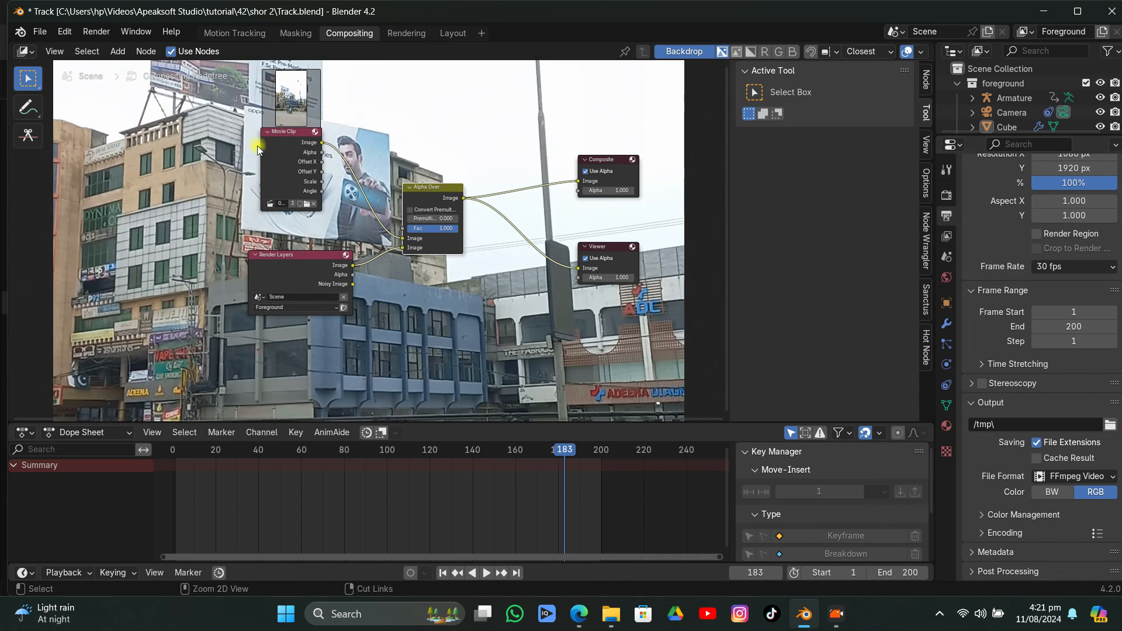
key("ctrl+s")
Render frame 183 and inspect the phone, character and fallen cloth in the result
left_click(97, 31)
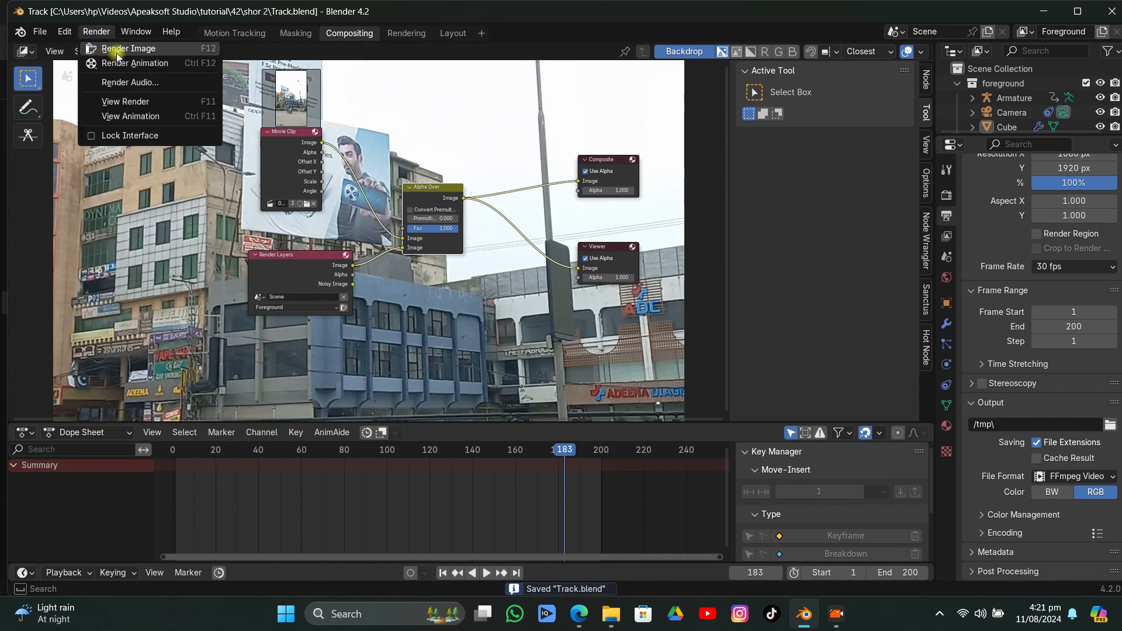
left_click(146, 63)
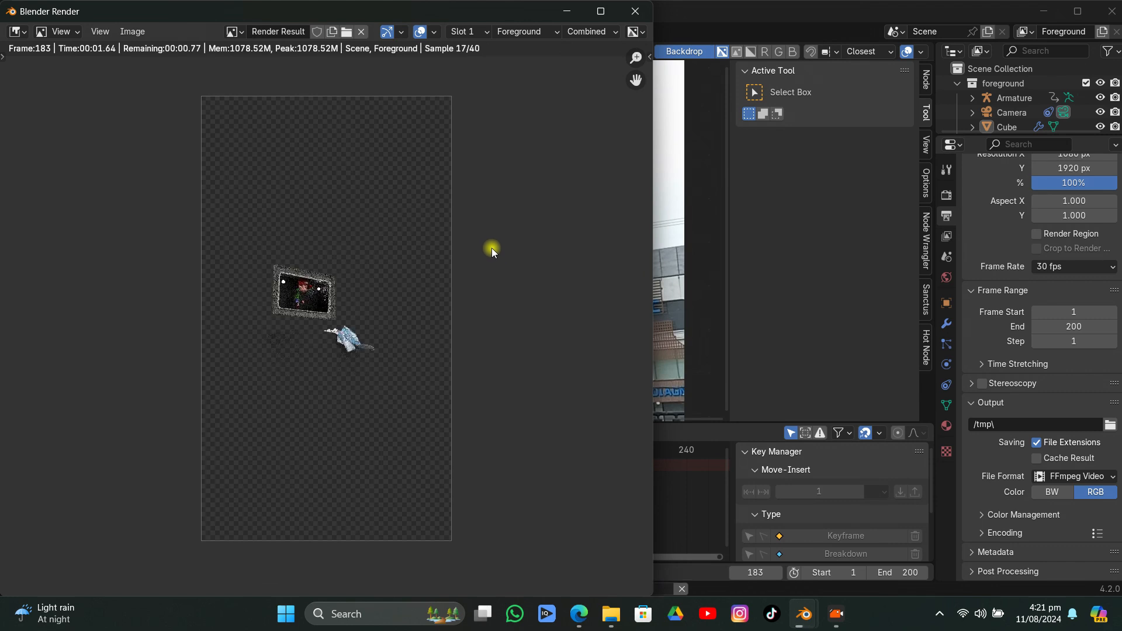
scroll(419, 270, "up", 5)
scroll(383, 274, "down", 4)
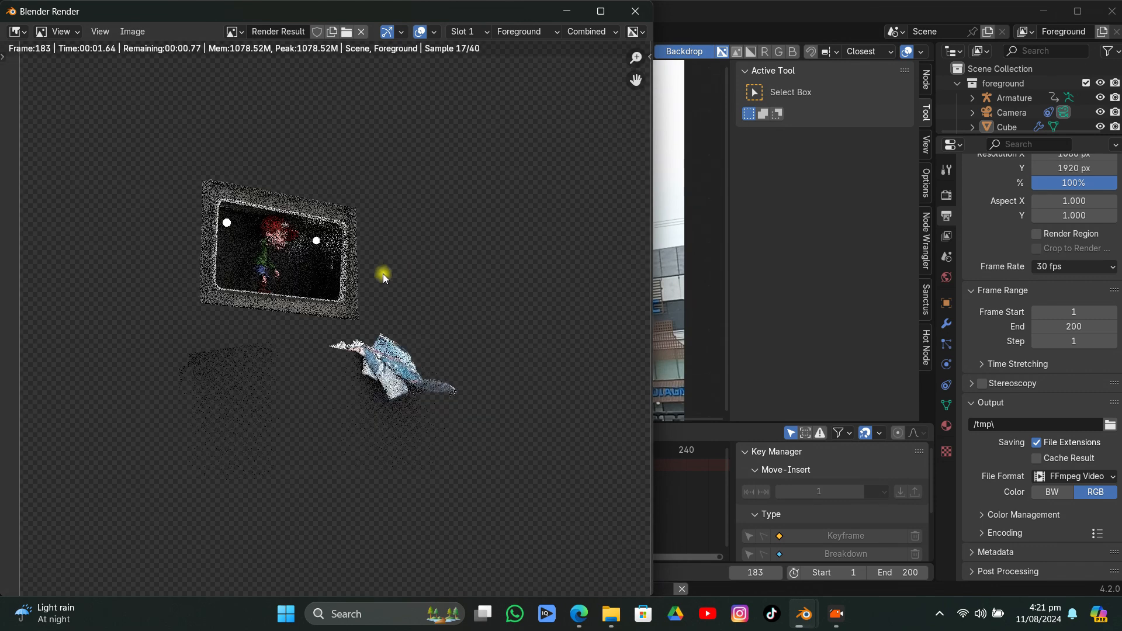
scroll(359, 258, "down", 1)
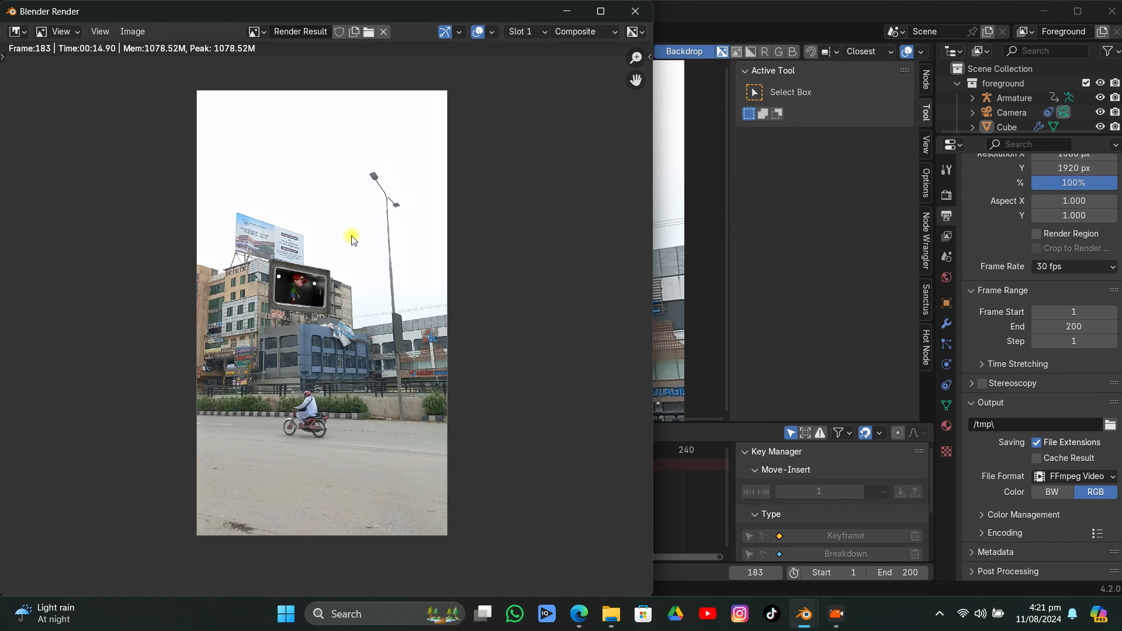
Examine the phone and character in the rendered frame up close and close the render window
scroll(330, 293, "up", 5)
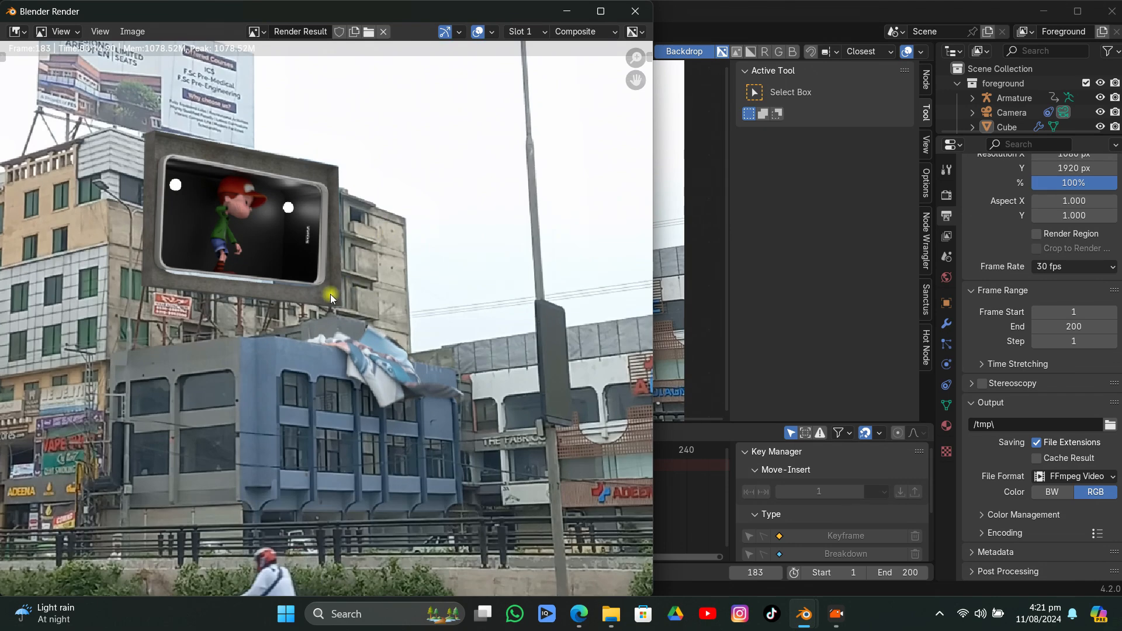
middle_click_drag(330, 293, 458, 348)
scroll(461, 352, "up", 4)
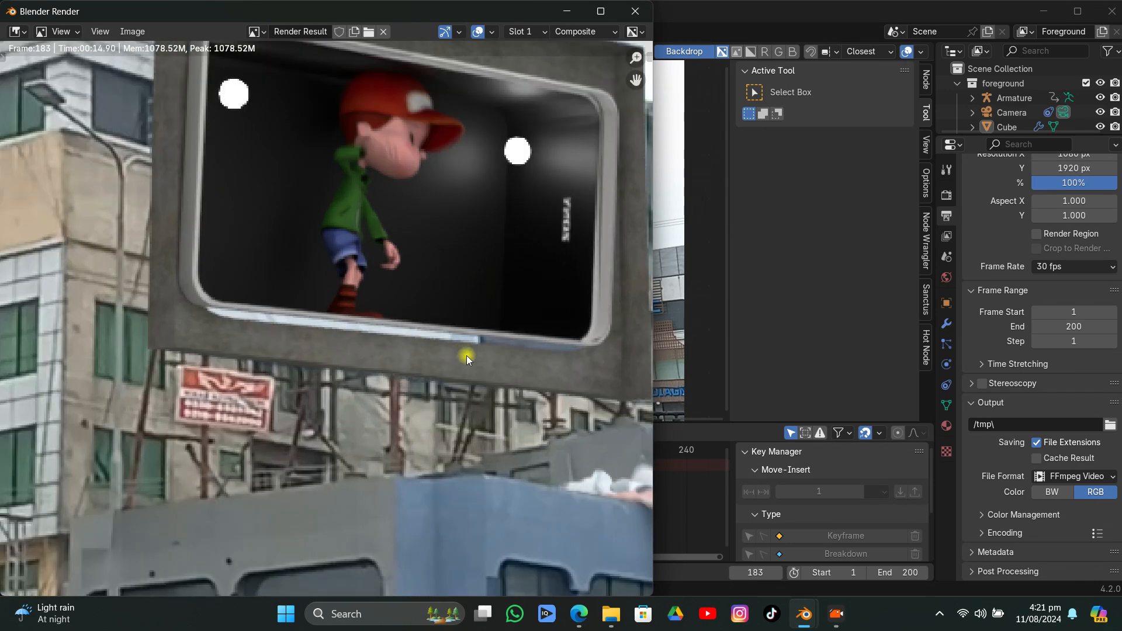
scroll(466, 355, "down", 2)
left_click(634, 11)
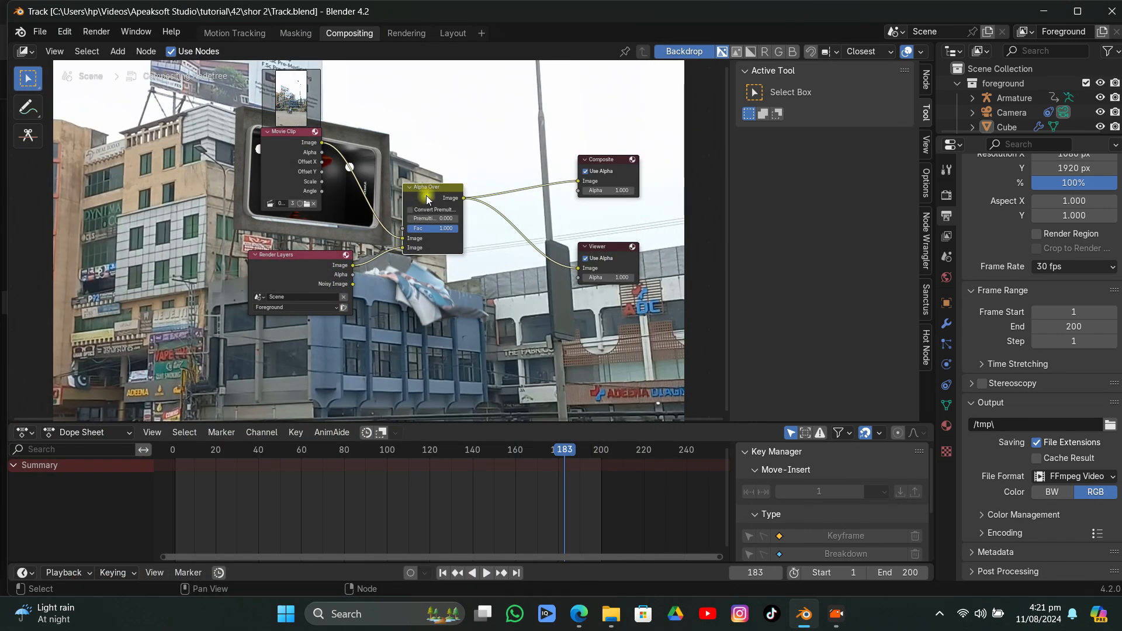
Insert a Glare node between Render Layers and Alpha Over and set its type to Fog Glow
middle_click_drag(426, 195, 284, 239)
left_click_drag(136, 216, 48, 225)
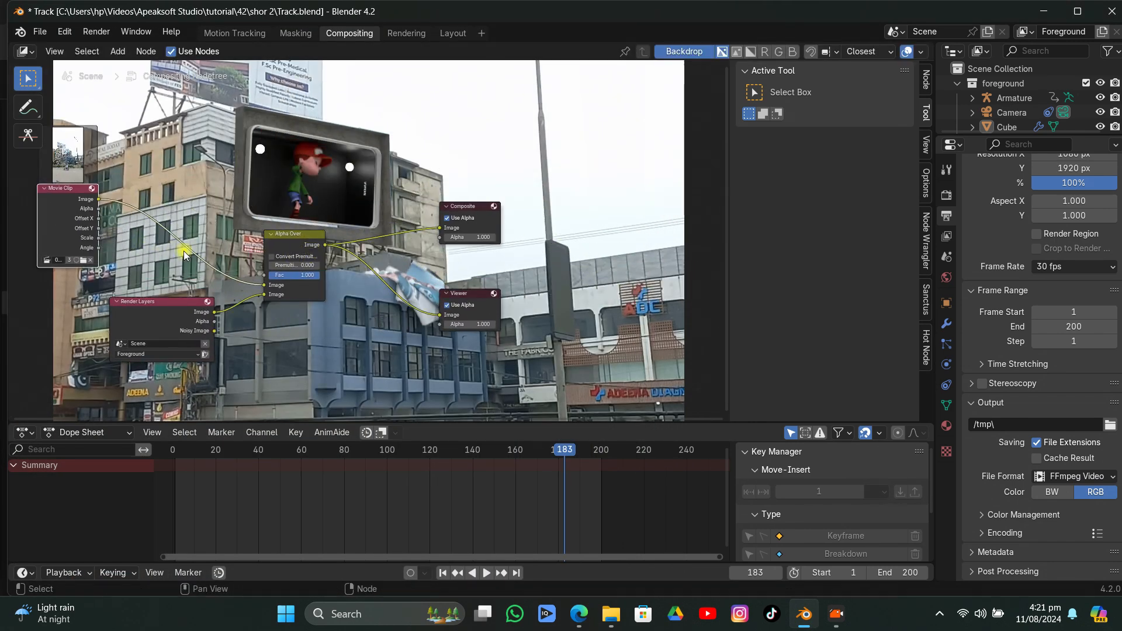
key("shift+a")
mouse_move(187, 250)
mouse_move(160, 266)
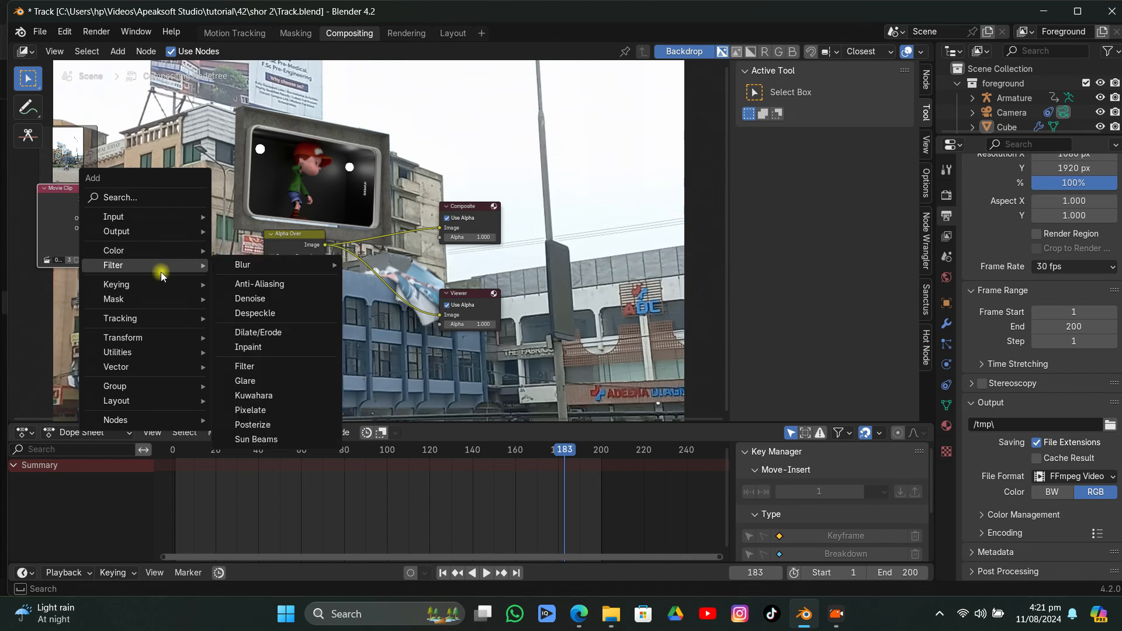
left_click(246, 380)
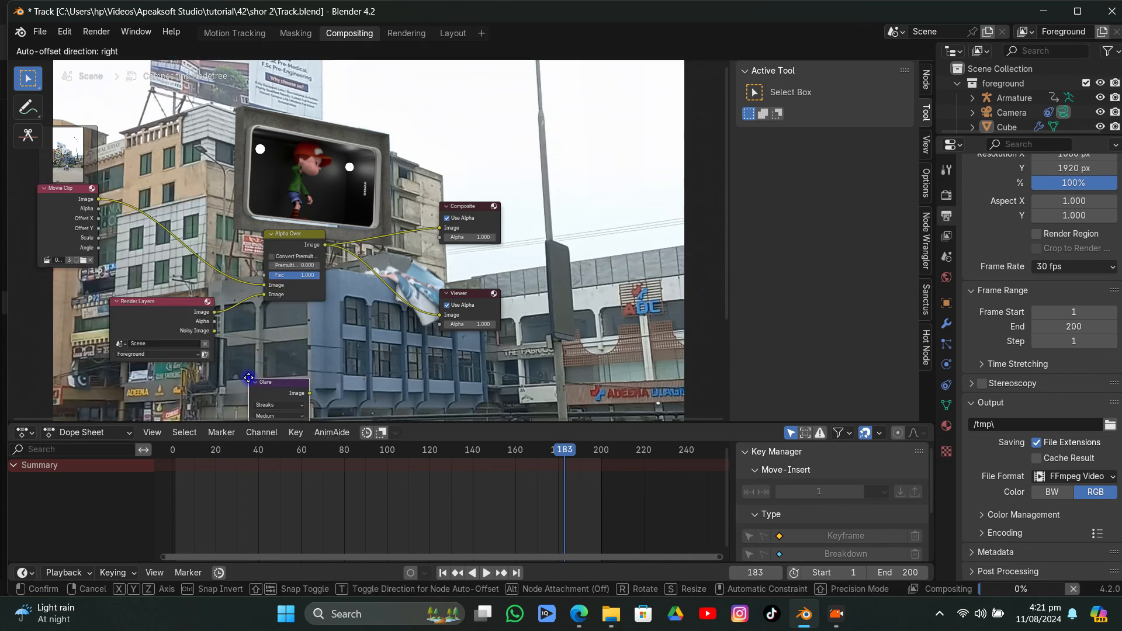
left_click(257, 316)
left_click_drag(178, 314, 121, 355)
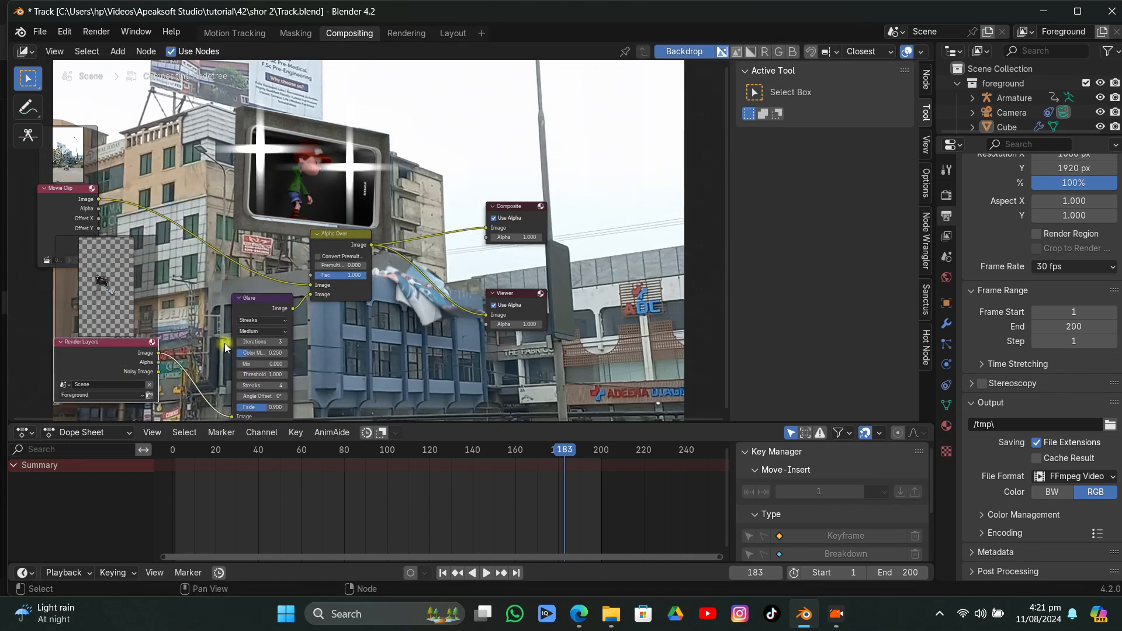
left_click(259, 320)
left_click(251, 369)
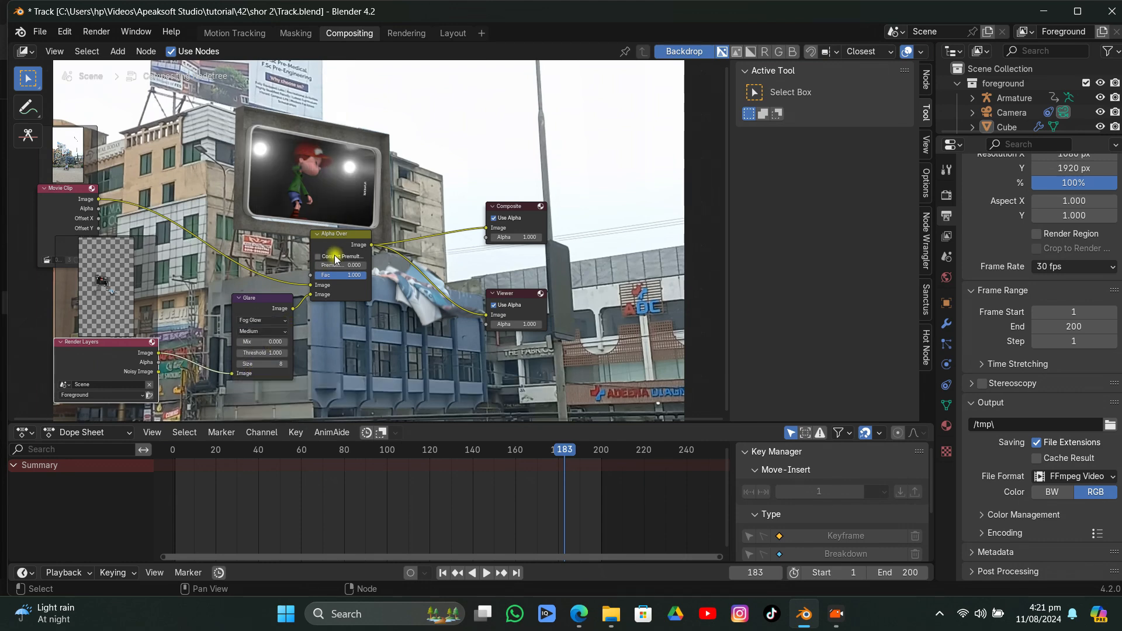
Switch to the Layout workspace, save the file and return to the Compositing workspace
scroll(335, 235, "down", 4)
middle_click_drag(313, 238, 135, 272)
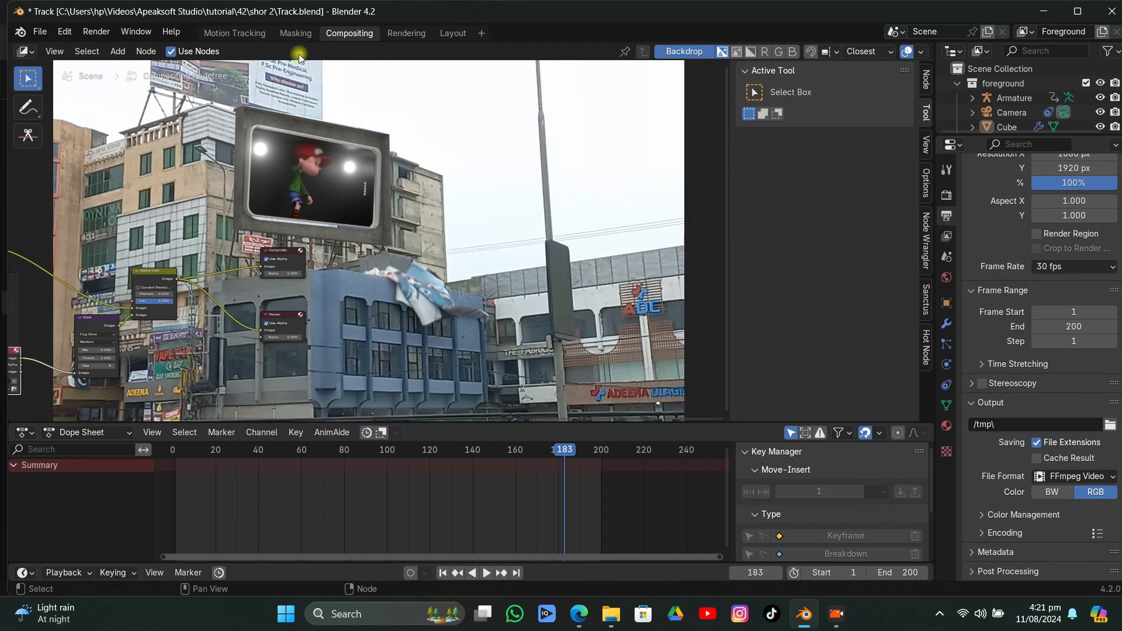
left_click(451, 32)
key("ctrl+s")
left_click(349, 32)
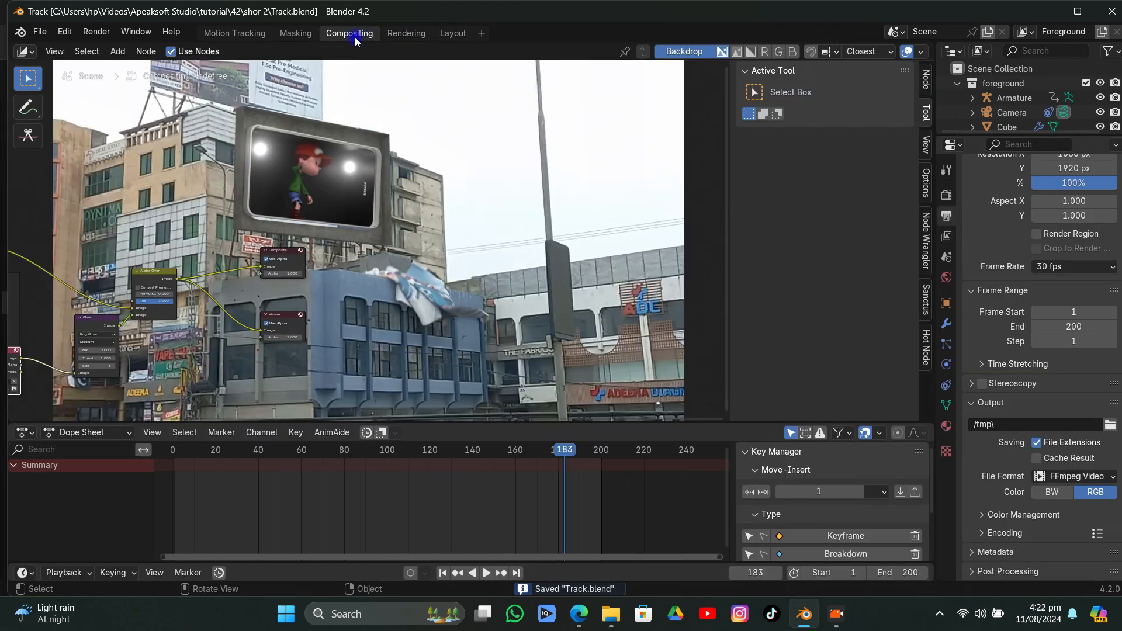
Show the backdrop settings and move the Movie Clip and Render Layers nodes away from the Glare and Alpha Over nodes
left_click(925, 144)
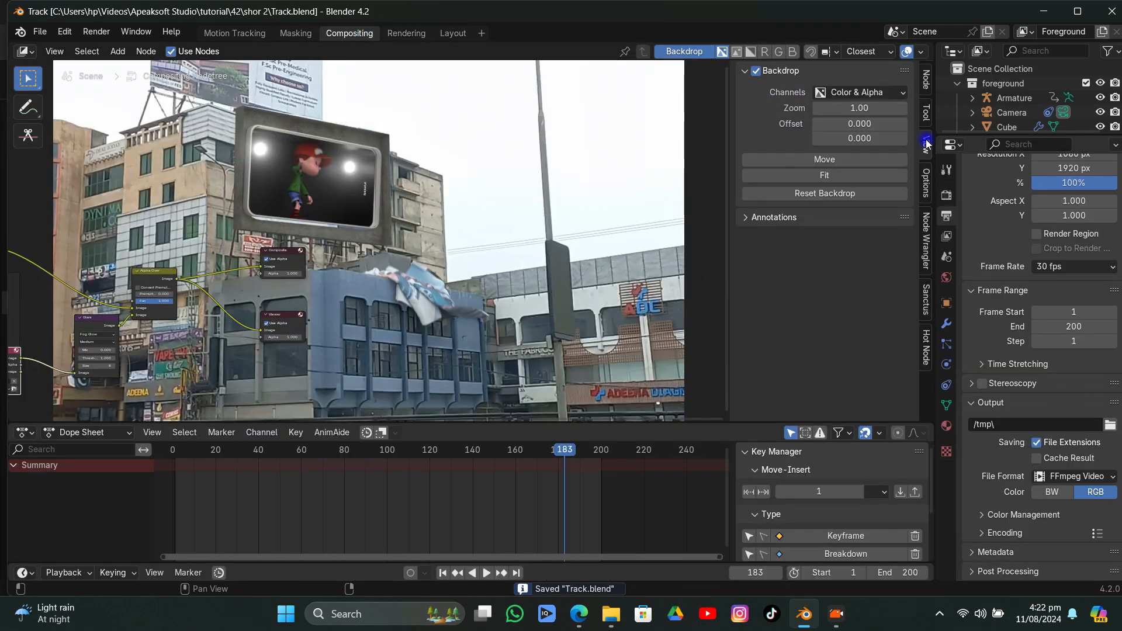
scroll(295, 201, "down", 4)
middle_click_drag(299, 200, 534, 216)
scroll(423, 257, "up", 4)
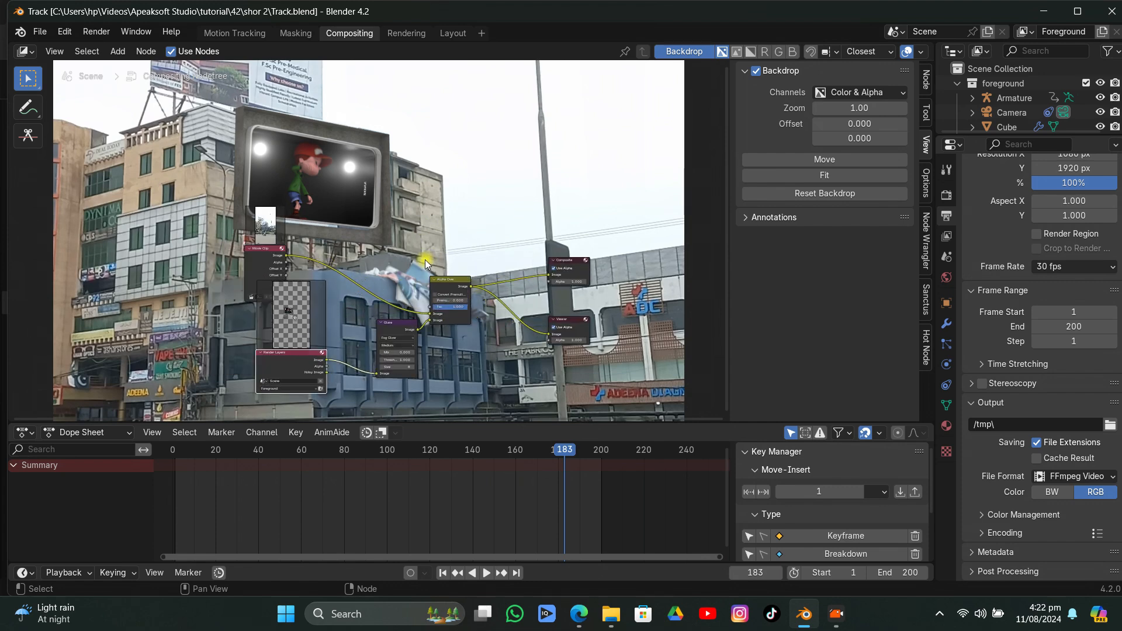
left_click_drag(258, 262, 232, 223)
left_click_drag(283, 382, 143, 428)
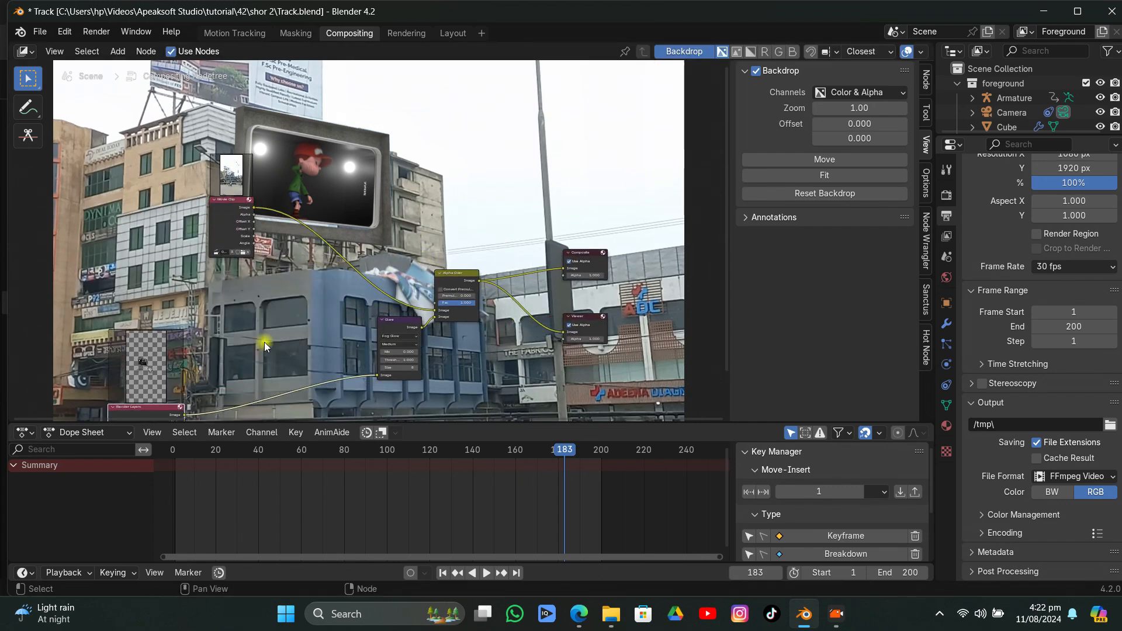
Add a Lens Distortion node on the link between Render Layers and Glare
key("shift+a")
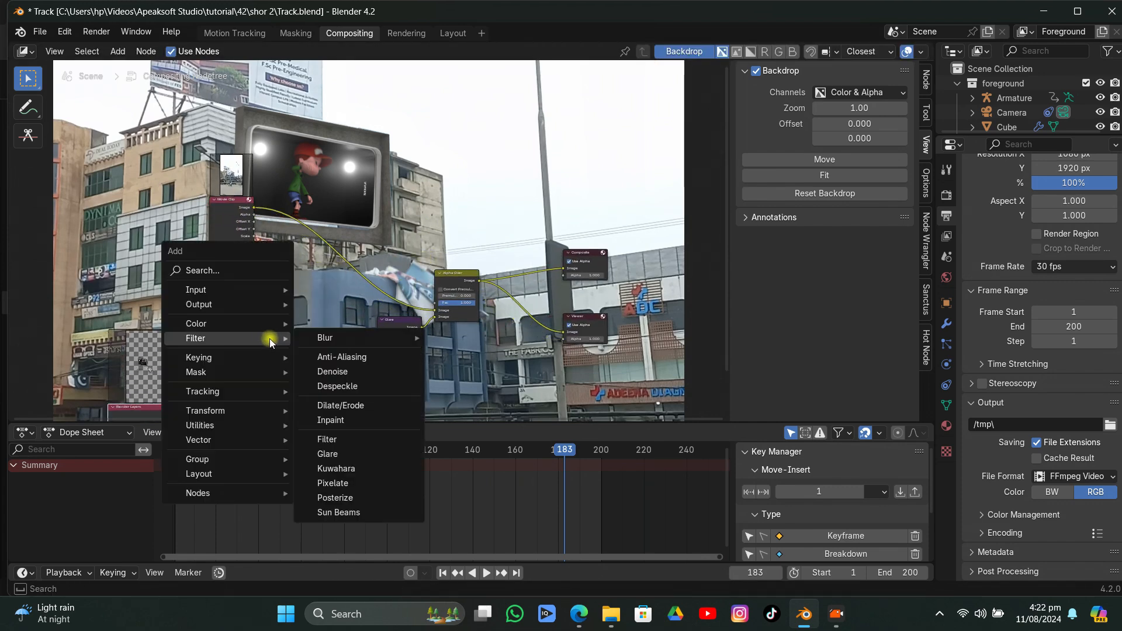
left_click(219, 270)
type("le")
left_click(286, 311)
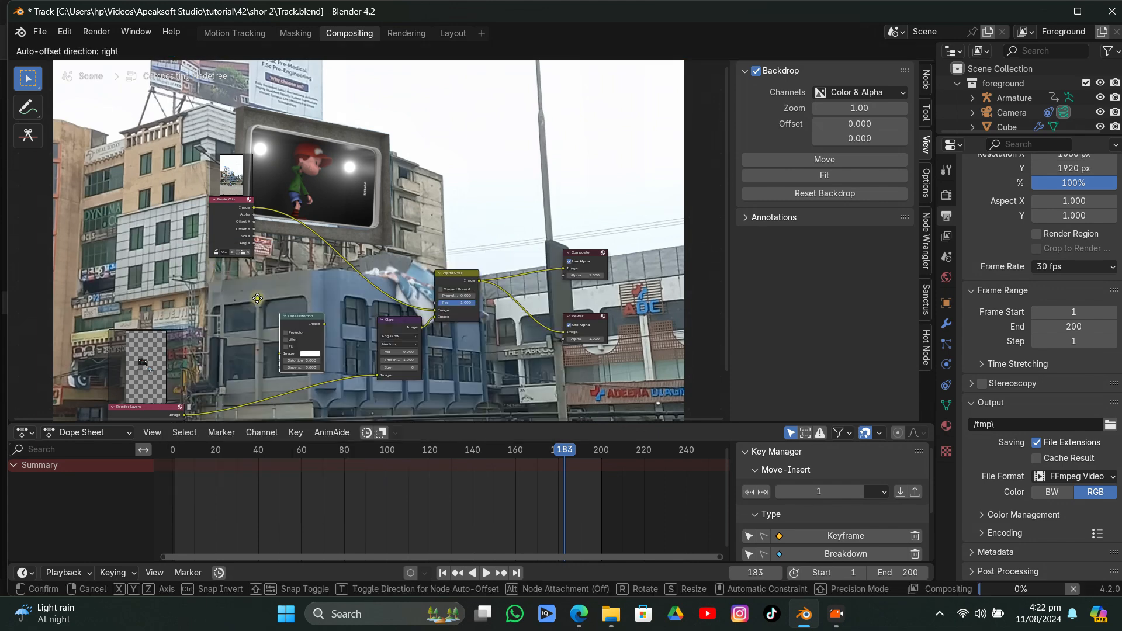
left_click(269, 329)
middle_click_drag(269, 328, 280, 205)
scroll(289, 215, "up", 5)
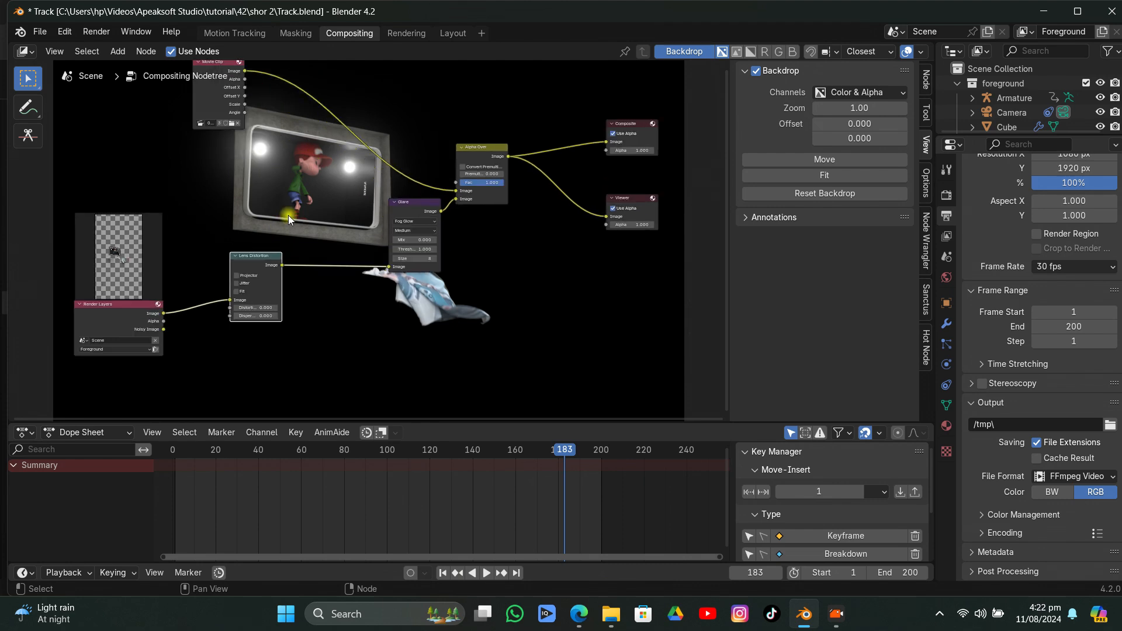
middle_click_drag(326, 236, 315, 239)
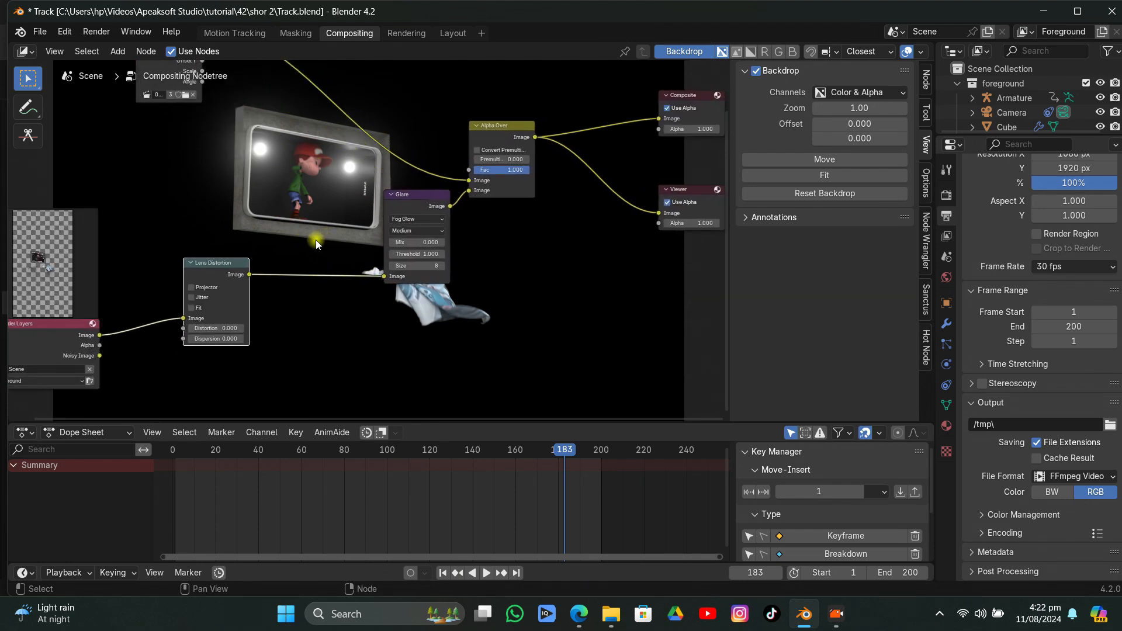
Undo the Lens Distortion node's placement and insert it between Alpha Over and Viewer instead
key("ctrl+z")
left_click_drag(273, 215, 587, 182)
middle_click_drag(584, 184, 323, 235)
scroll(324, 240, "up", 4)
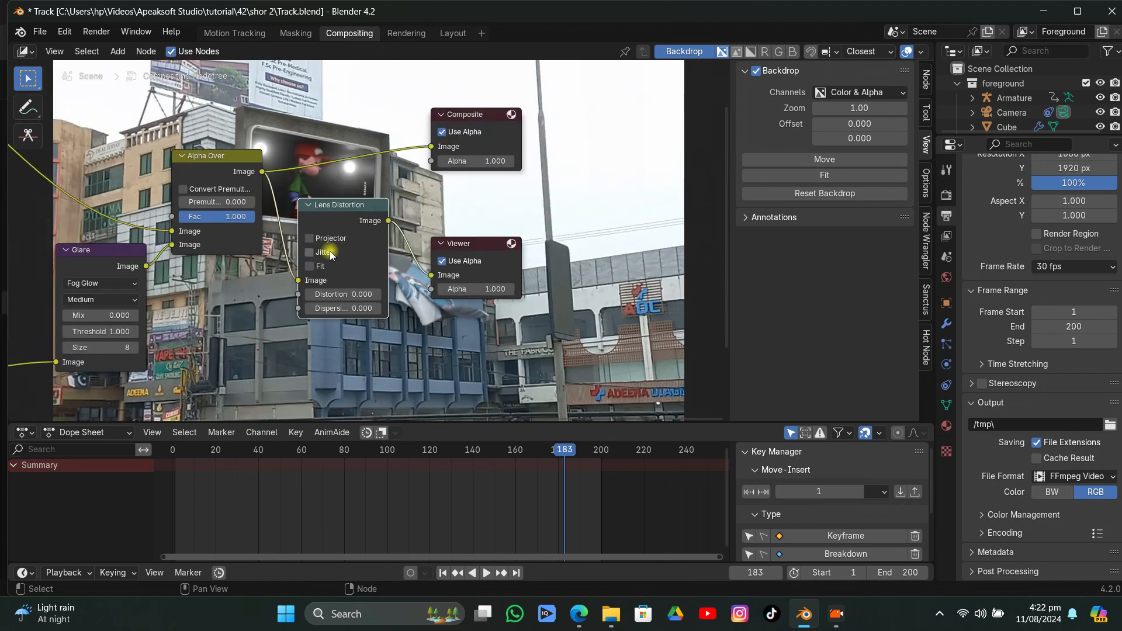
Give the Lens Distortion node a slight Dispersion, well below 0.1
left_click(377, 308)
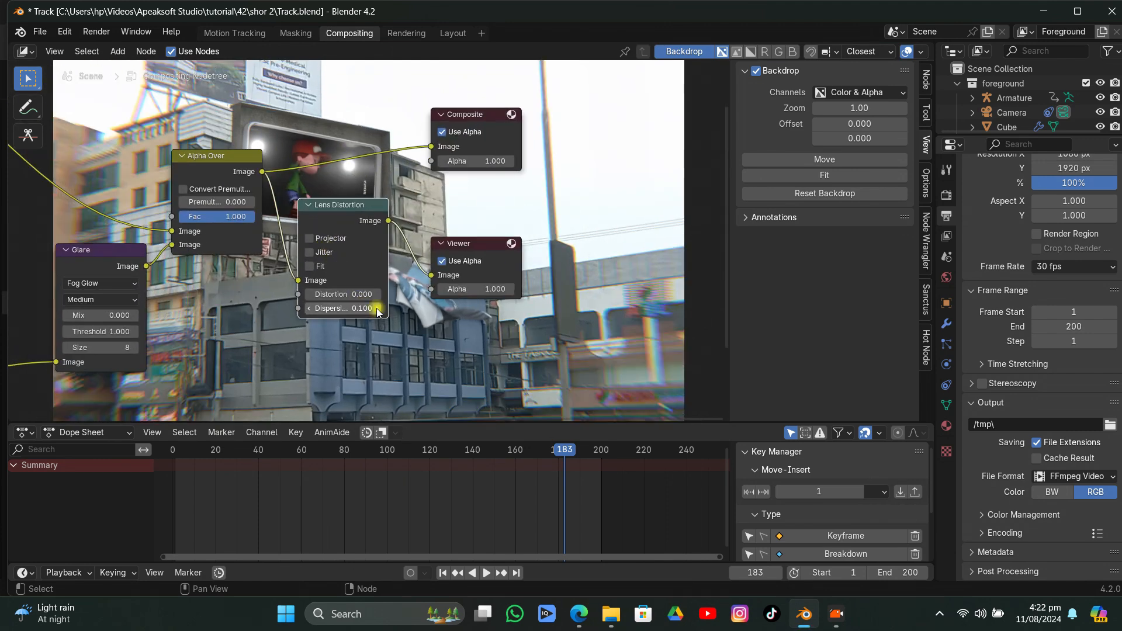
left_click(367, 309)
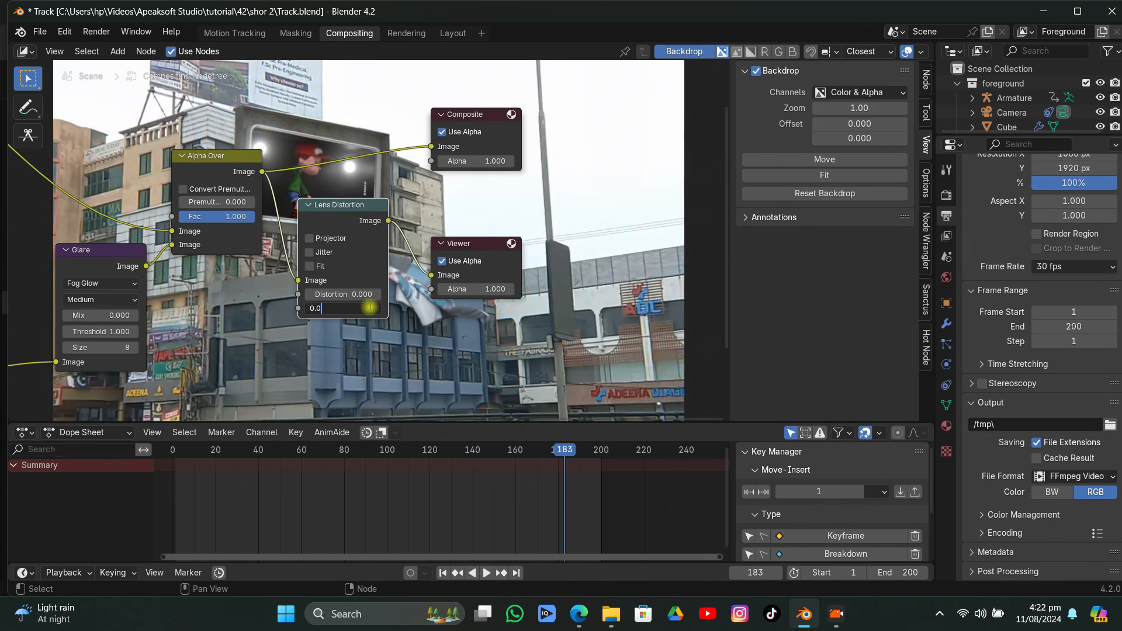
key("Return")
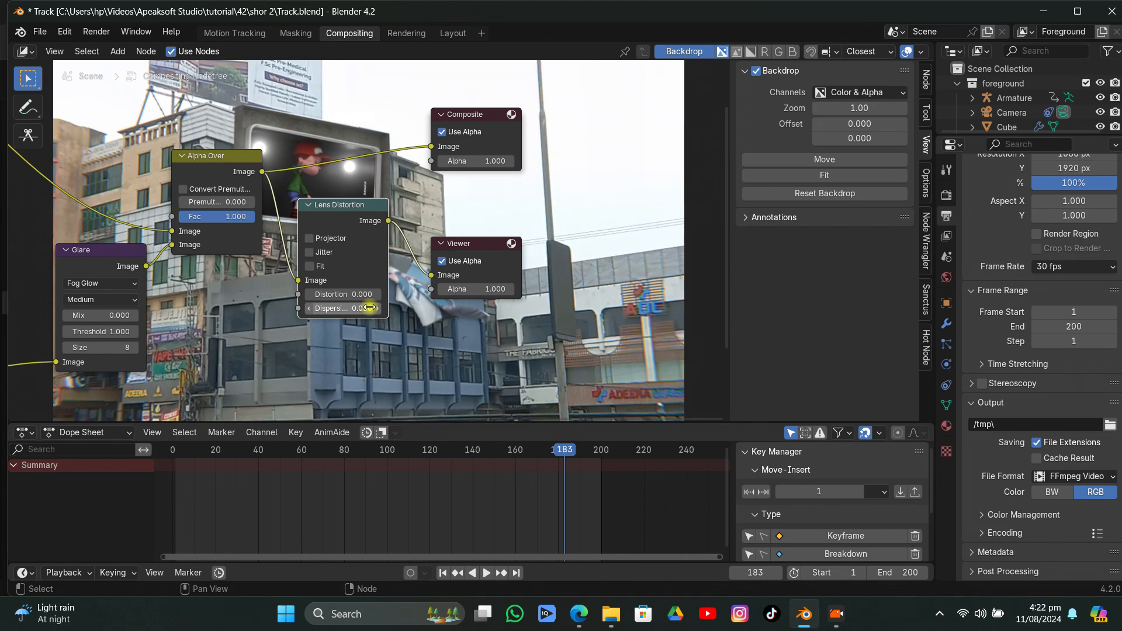
Shrink the backdrop to a zoom of 0.46 and insert a Brightness/Contrast node between Render Layers and Glare
left_click_drag(863, 108, 771, 108)
middle_click_drag(583, 101, 392, 88)
key("shift+a")
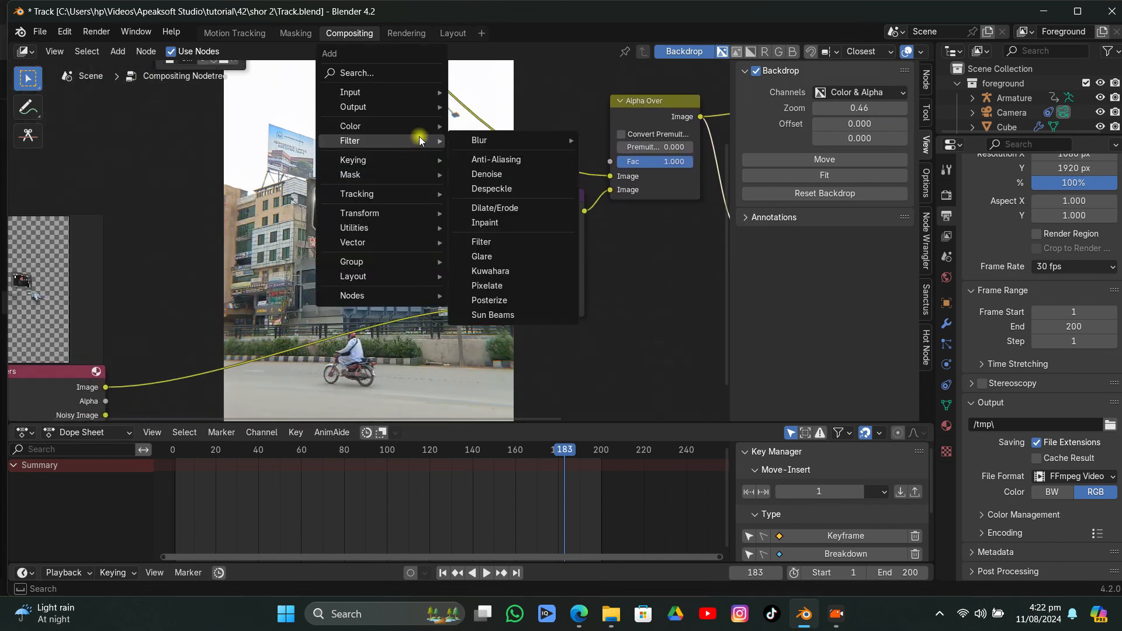
mouse_move(420, 126)
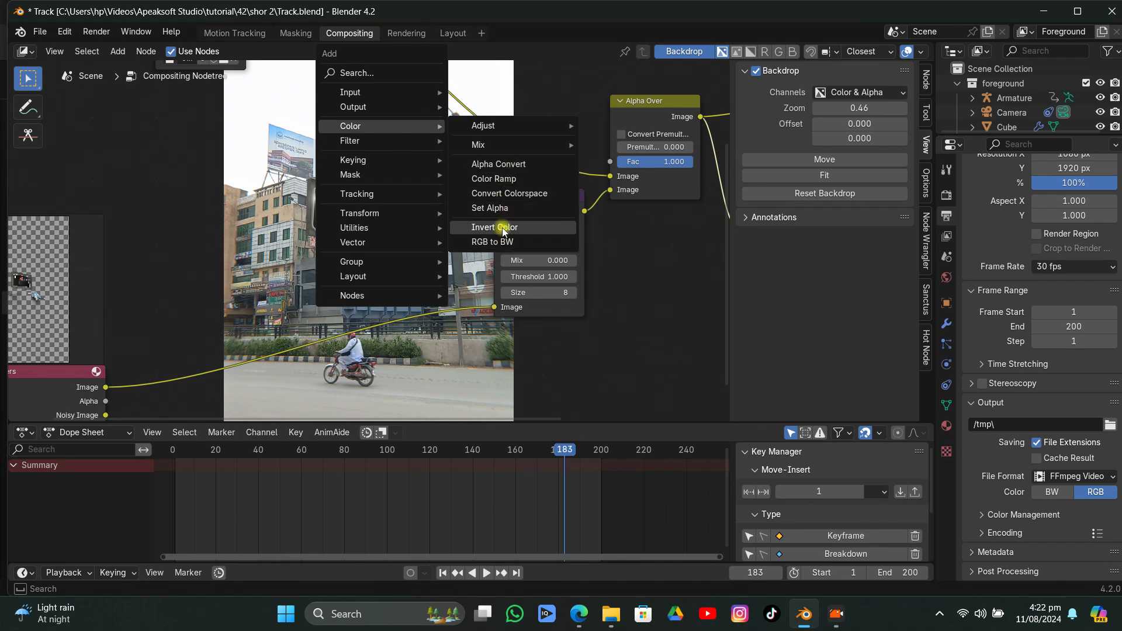
mouse_move(518, 130)
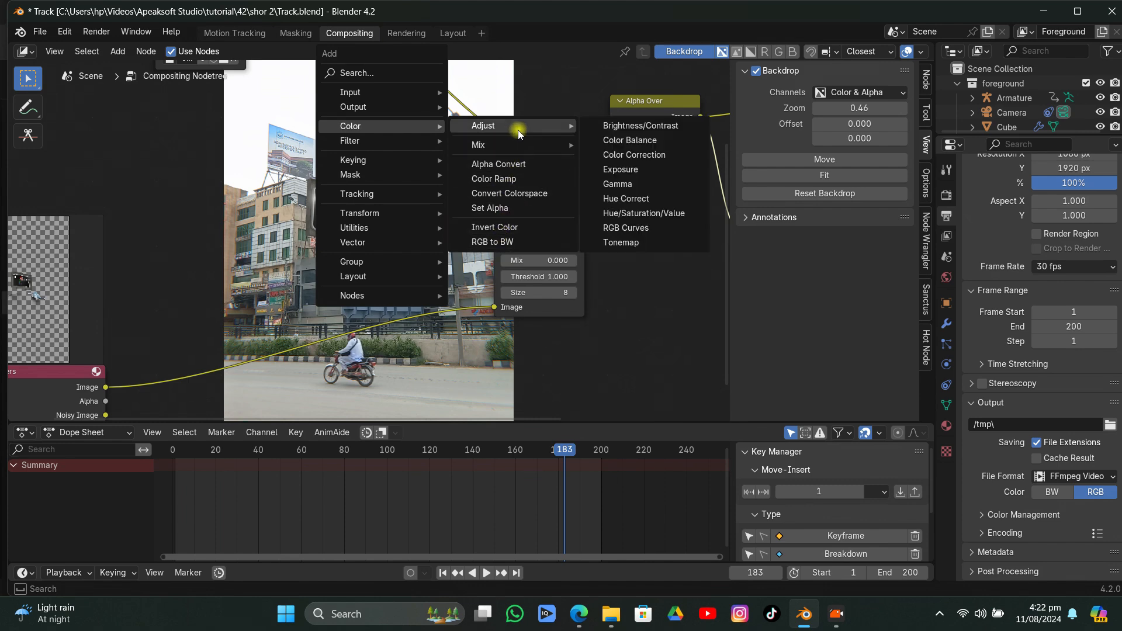
left_click(641, 125)
left_click(327, 309)
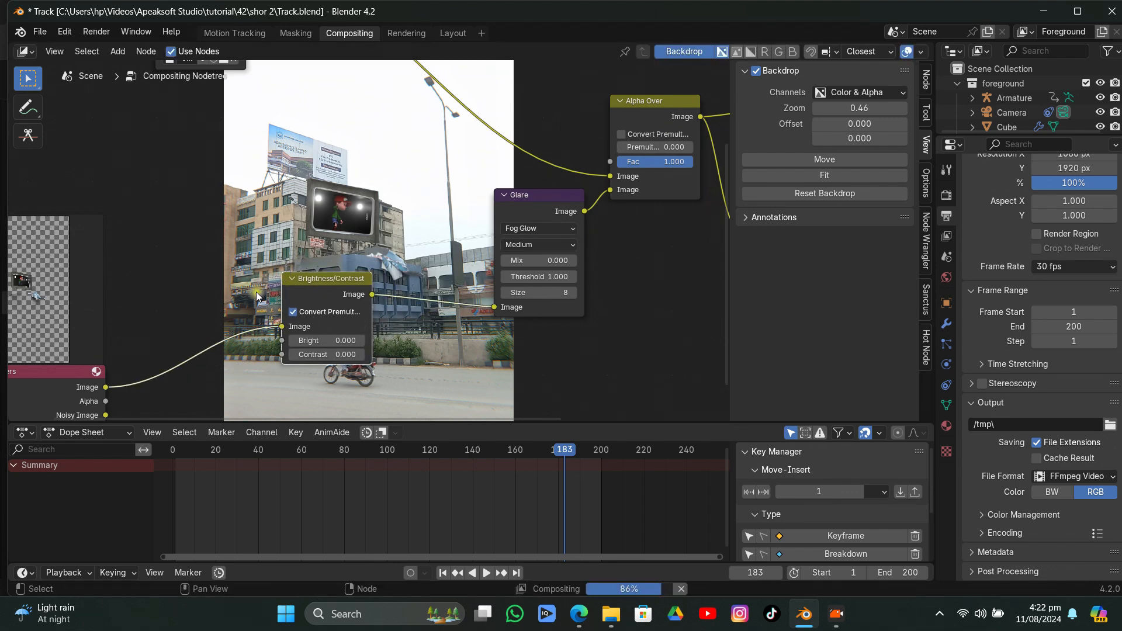
Enlarge the backdrop to a zoom of 1.34, set the Brightness/Contrast node's Contrast to -2.4 and save the file
left_click_drag(839, 107, 882, 107)
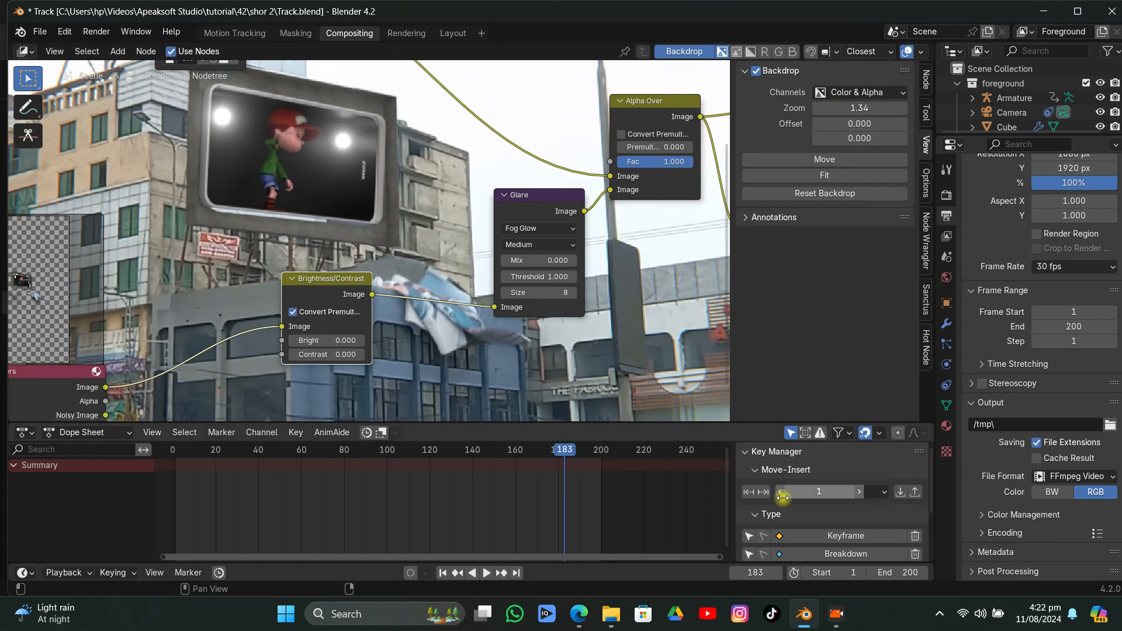
left_click(294, 356)
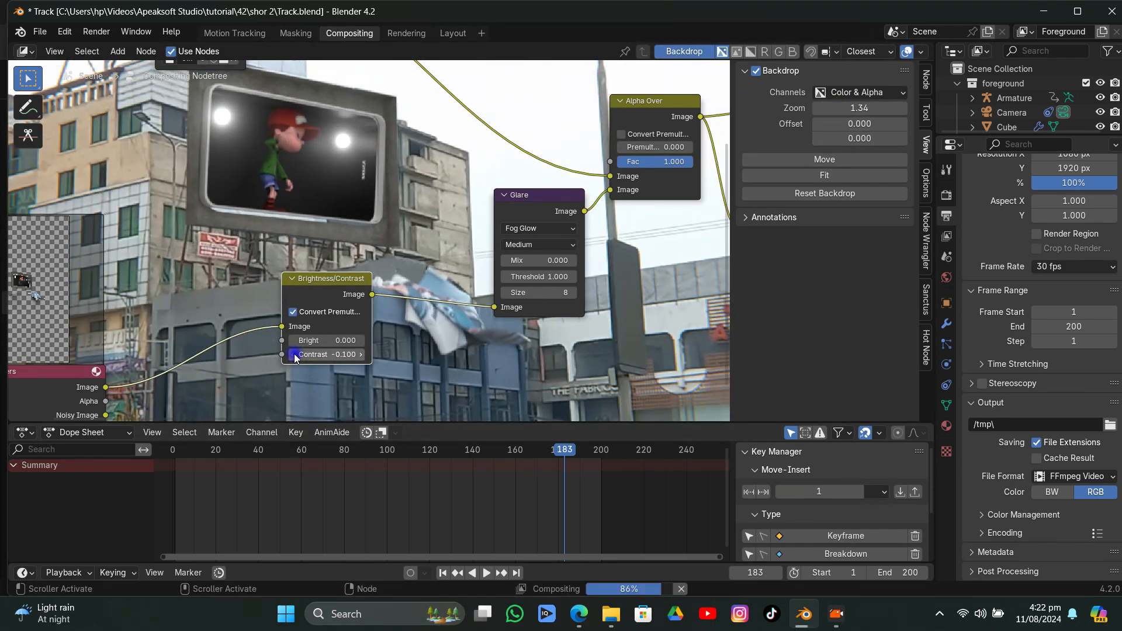
left_click(294, 355)
left_click_drag(319, 355, 295, 355)
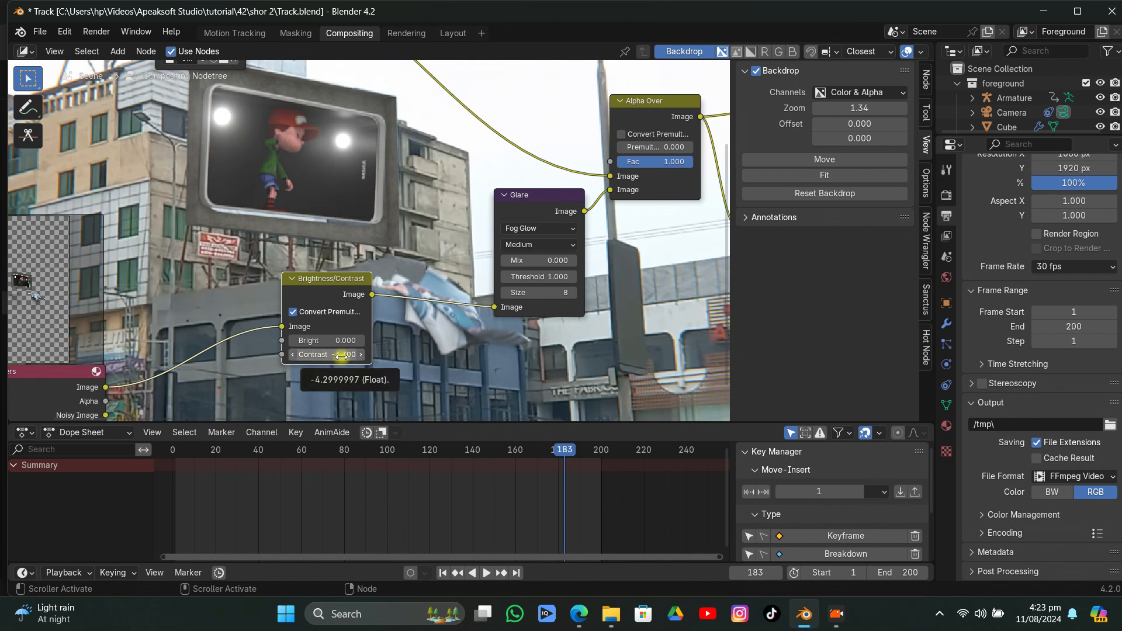
left_click(360, 355)
left_click(360, 355)
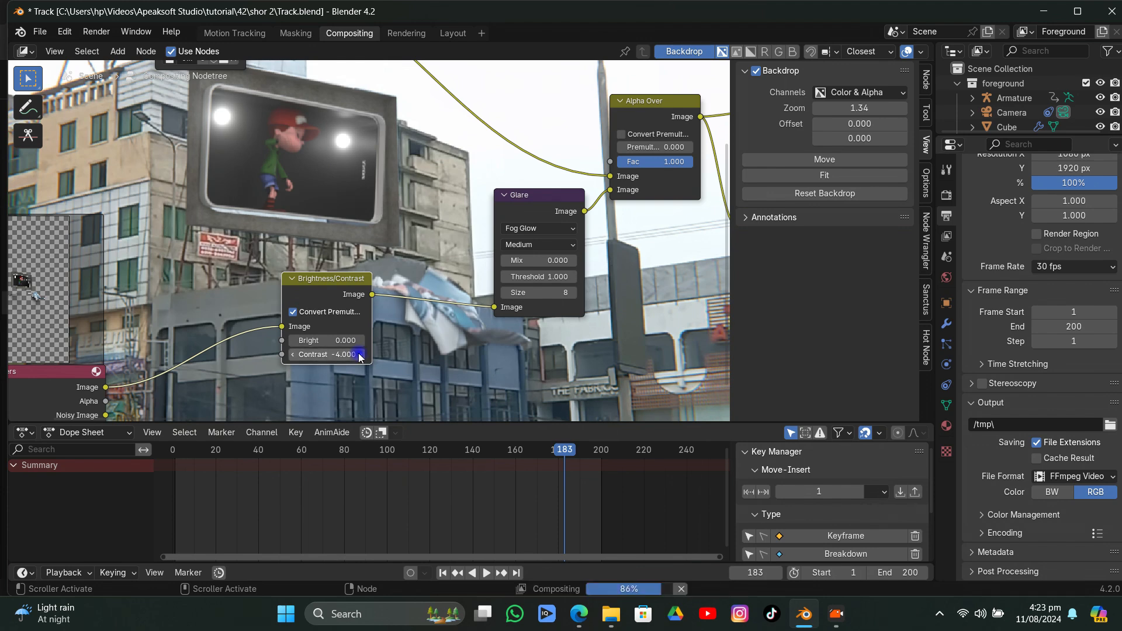
left_click(359, 355)
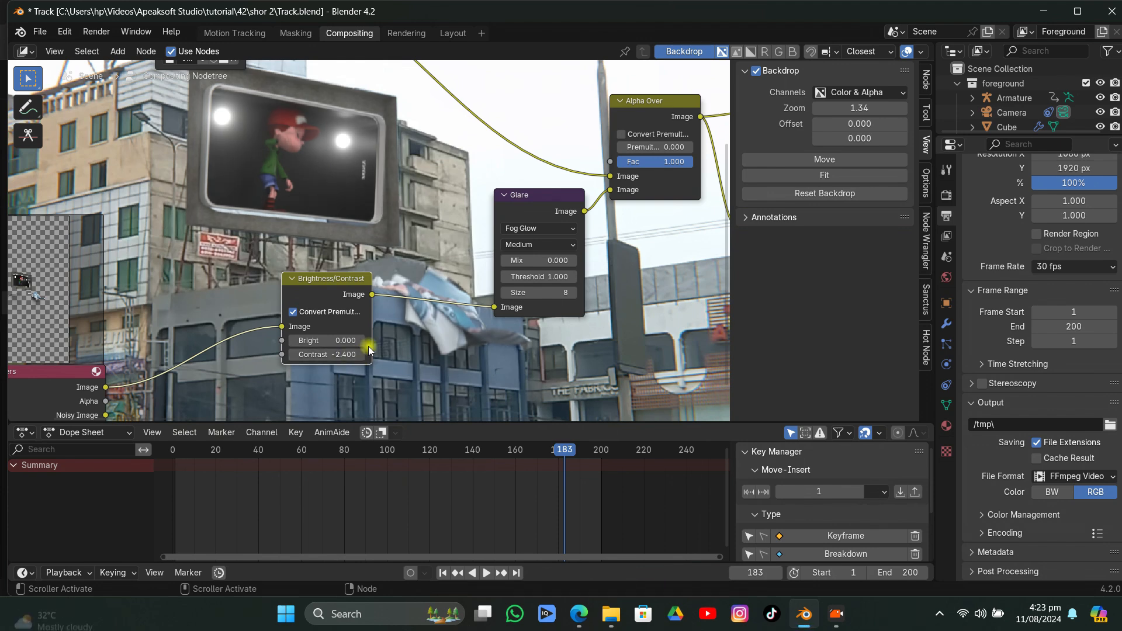
scroll(368, 344, "down", 2)
scroll(349, 313, "down", 4)
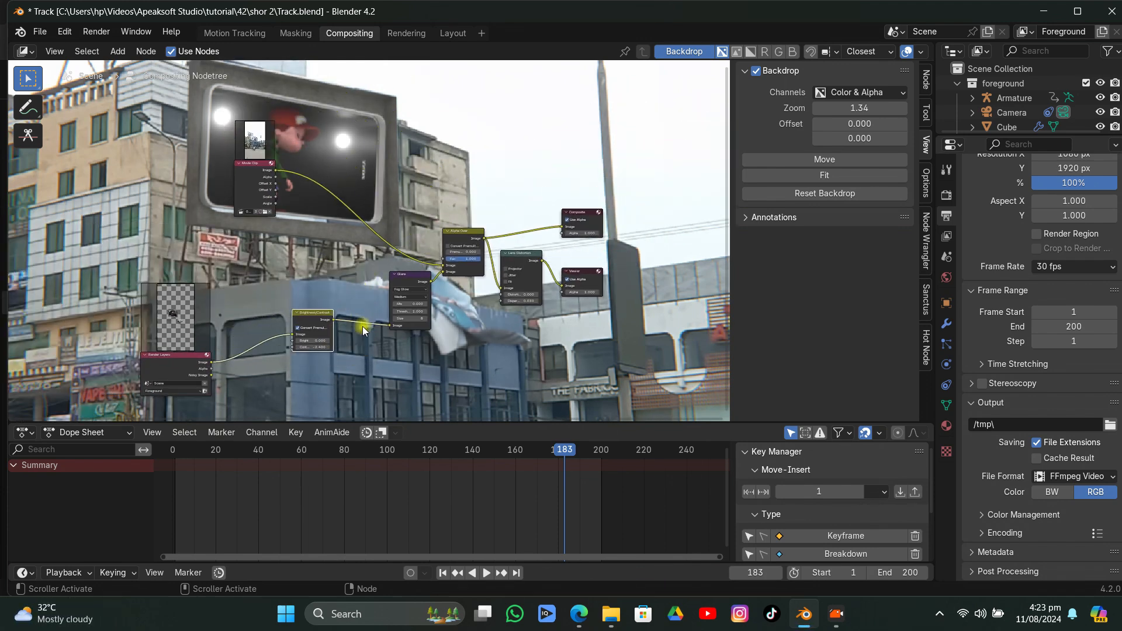
middle_click_drag(343, 291, 408, 162)
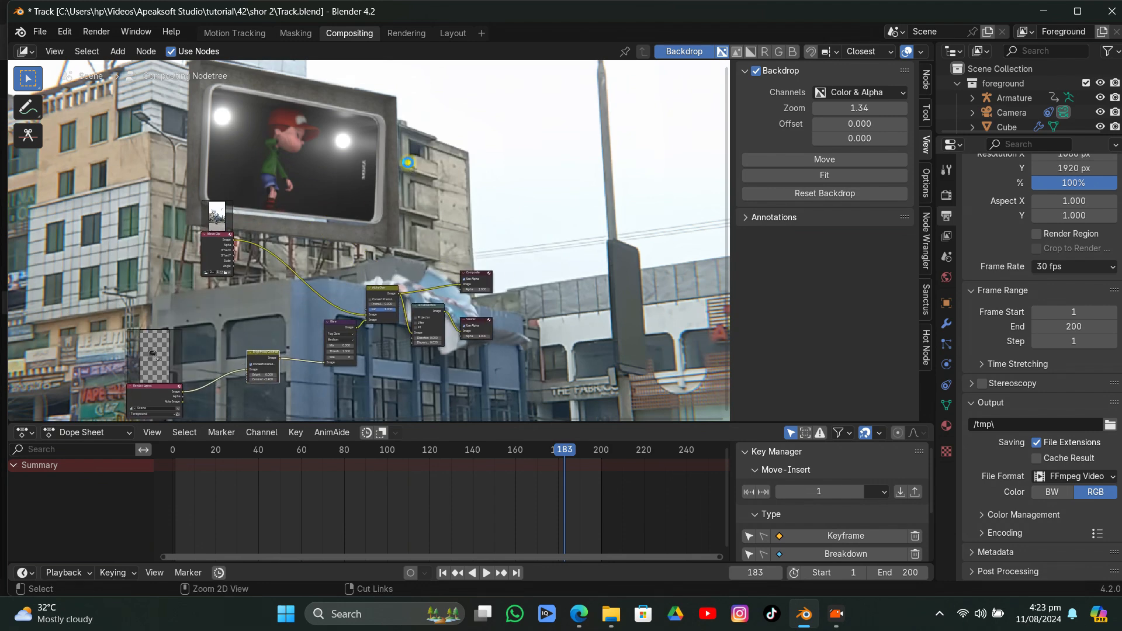
key("ctrl+s")
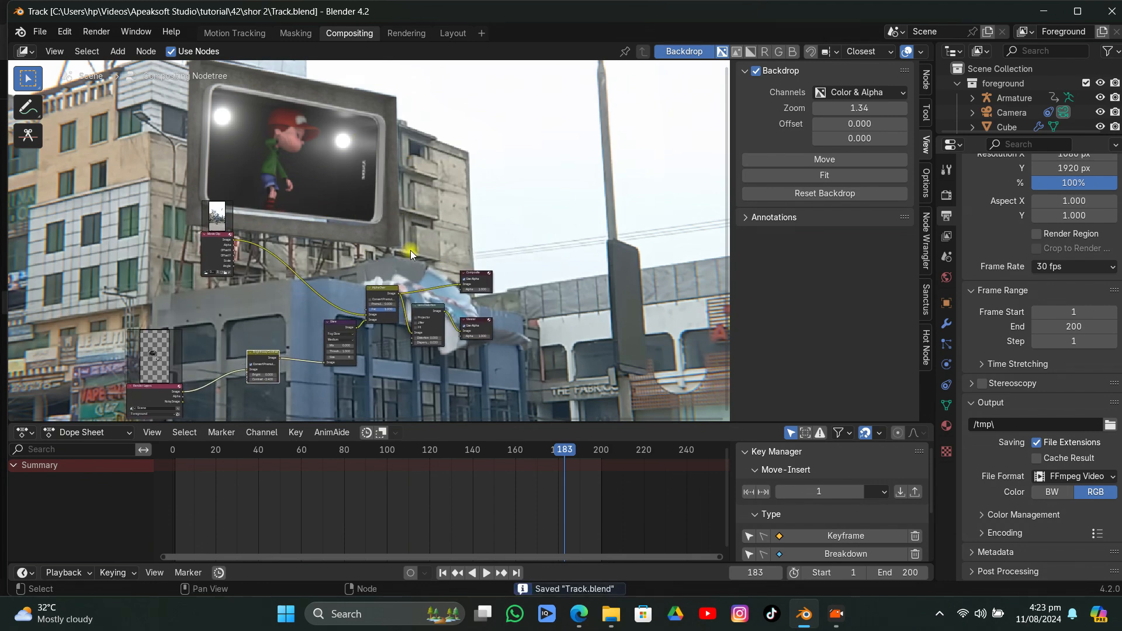